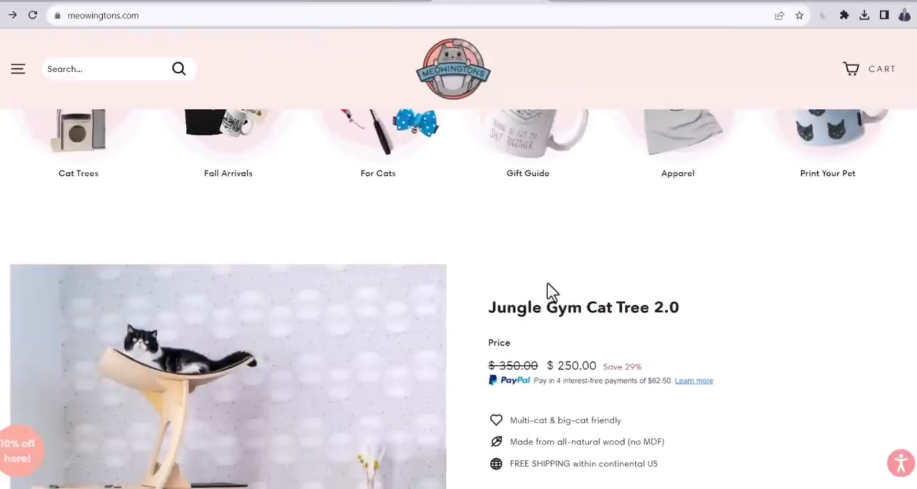
Browse the Meowingtons and Inspire Uplift storefronts, examining their featured products, trending items and categories
scroll(547, 282, "down", 2)
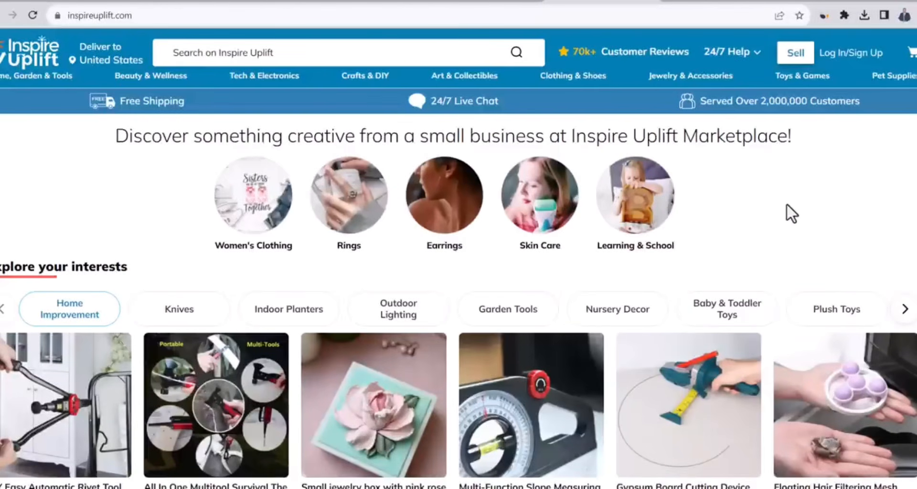
scroll(788, 206, "down", 8)
scroll(784, 248, "down", 8)
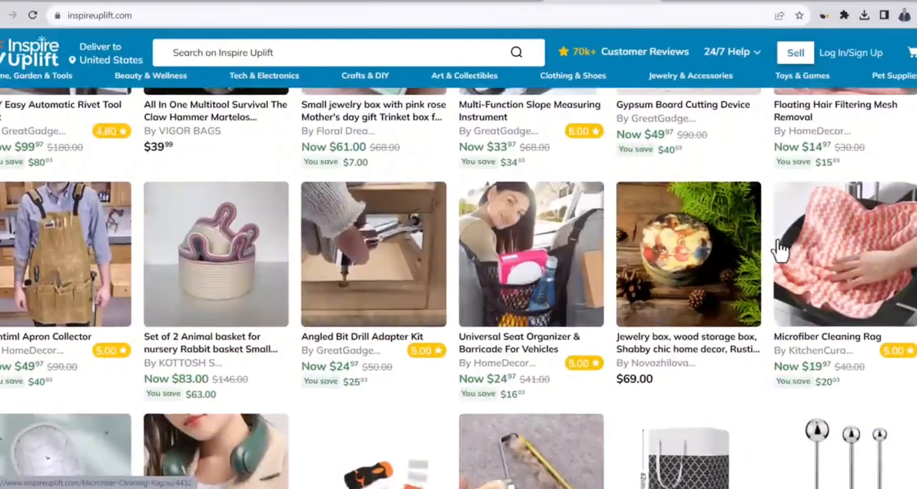
scroll(780, 249, "down", 12)
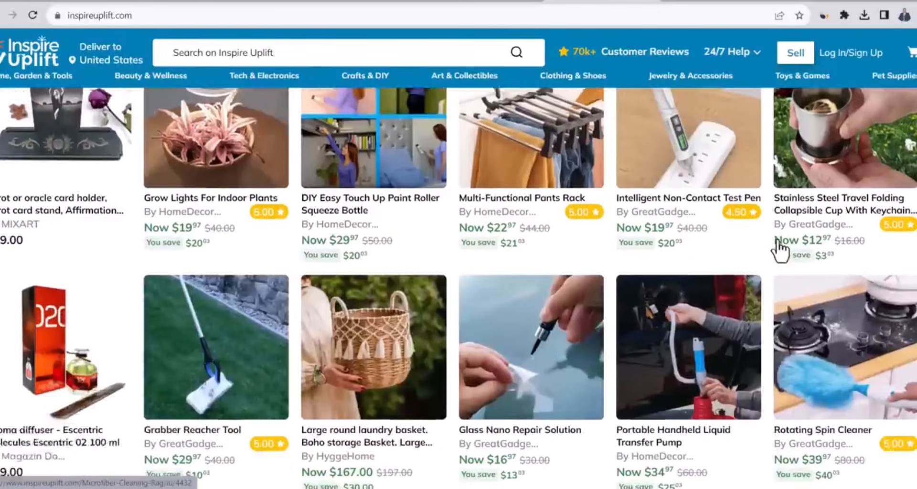
scroll(779, 249, "down", 4)
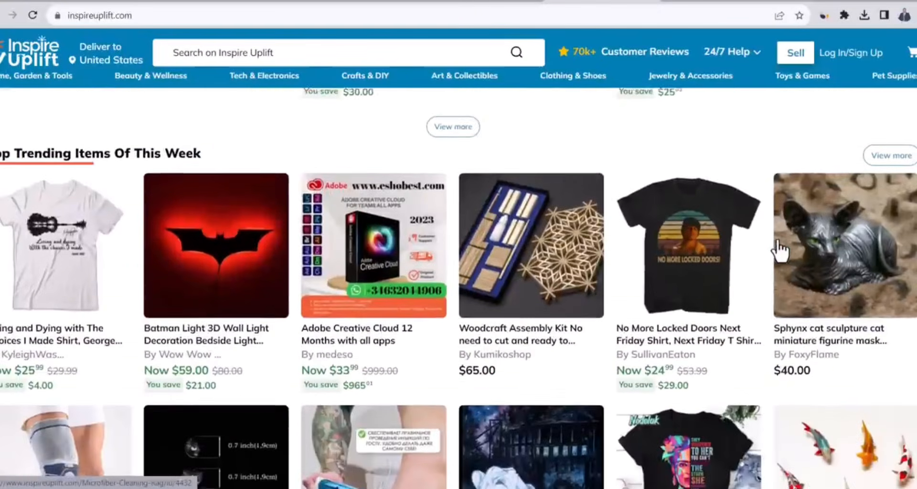
scroll(780, 249, "down", 1)
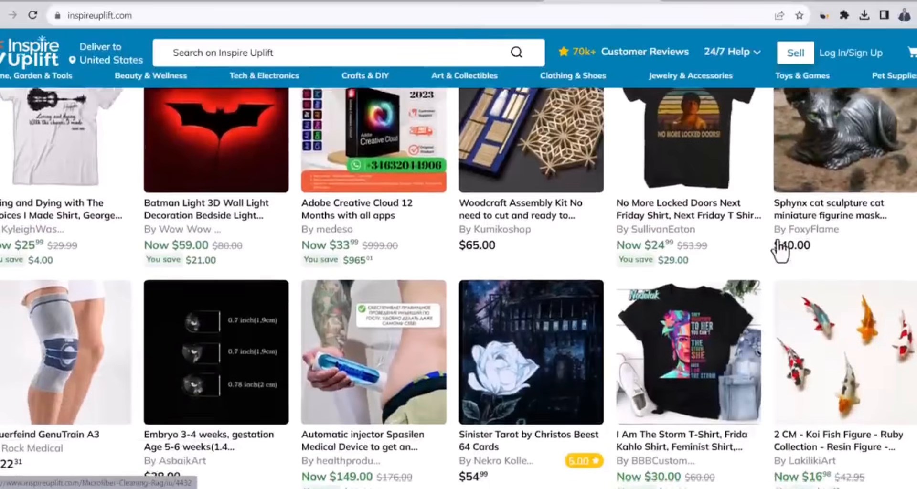
scroll(780, 249, "down", 4)
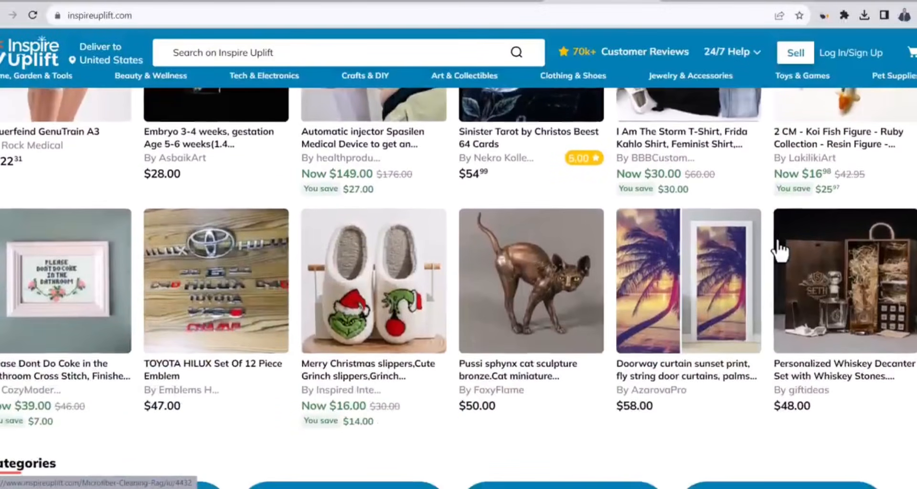
scroll(780, 249, "down", 1)
scroll(780, 250, "down", 2)
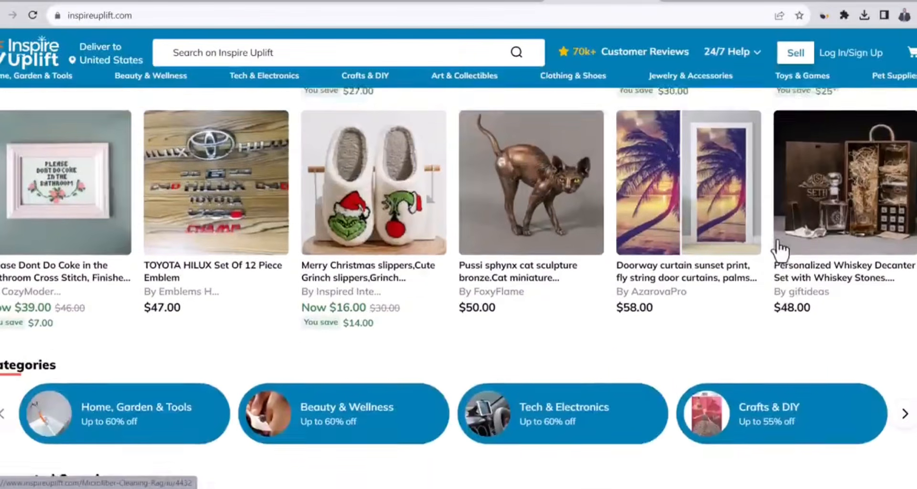
scroll(777, 241, "down", 5)
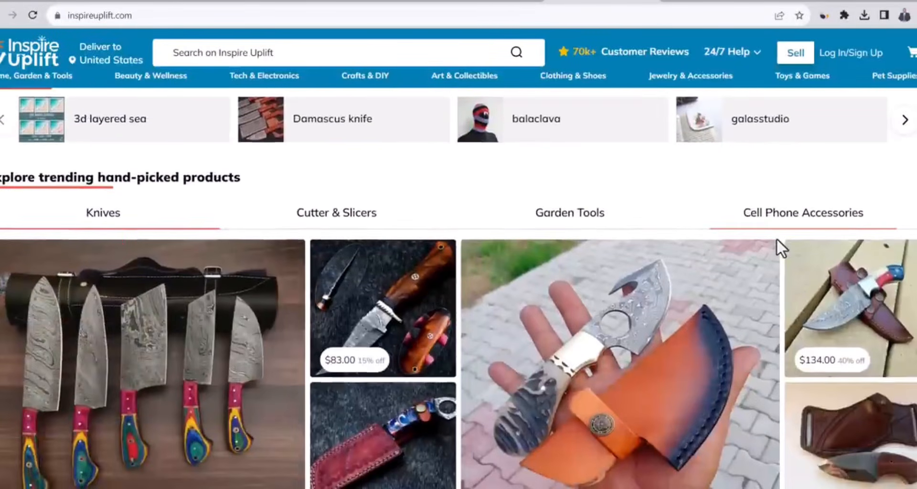
scroll(777, 243, "down", 2)
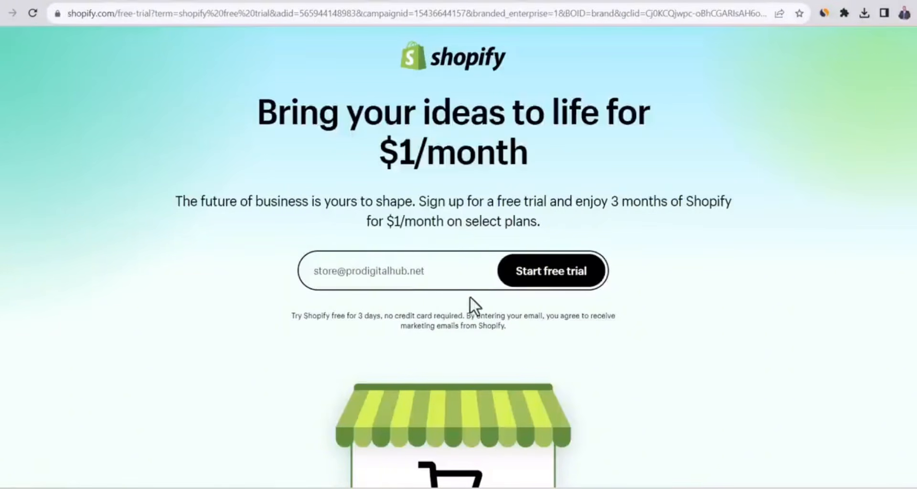
Start the Shopify free trial, skipping all onboarding questions and accepting United States as the business location
left_click(527, 267)
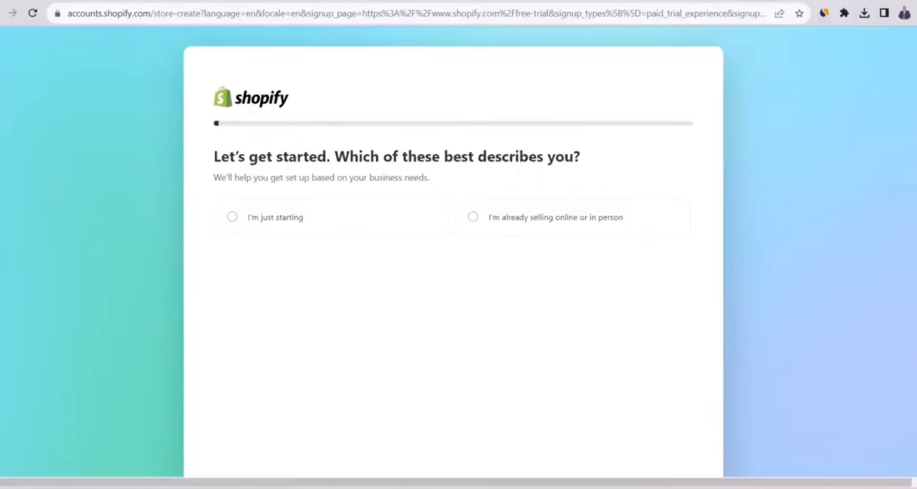
scroll(453, 258, "down", 2)
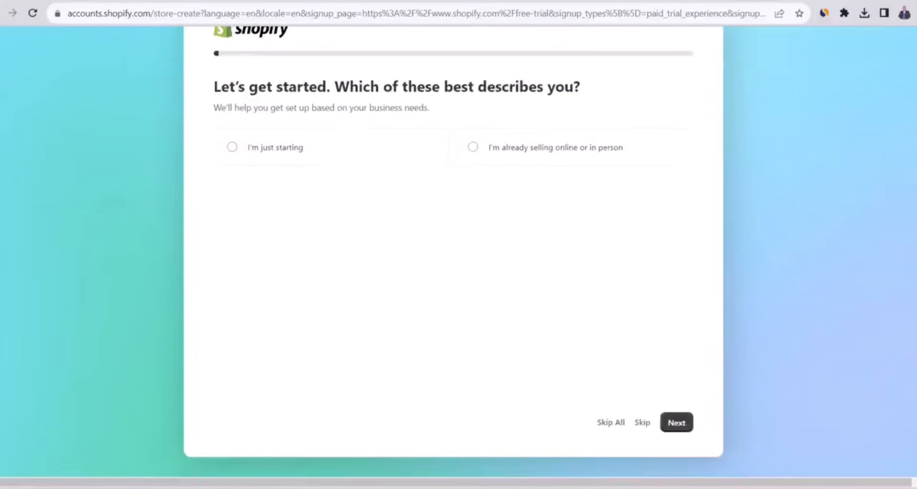
left_click(607, 425)
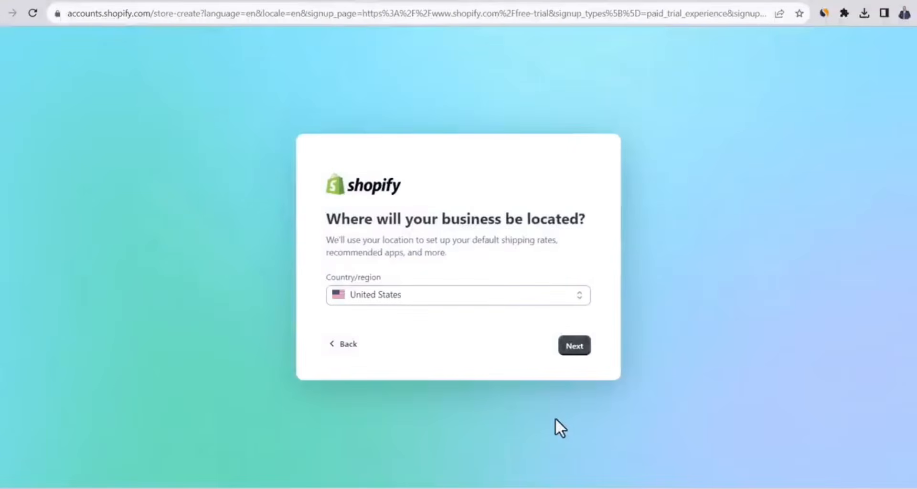
left_click(578, 353)
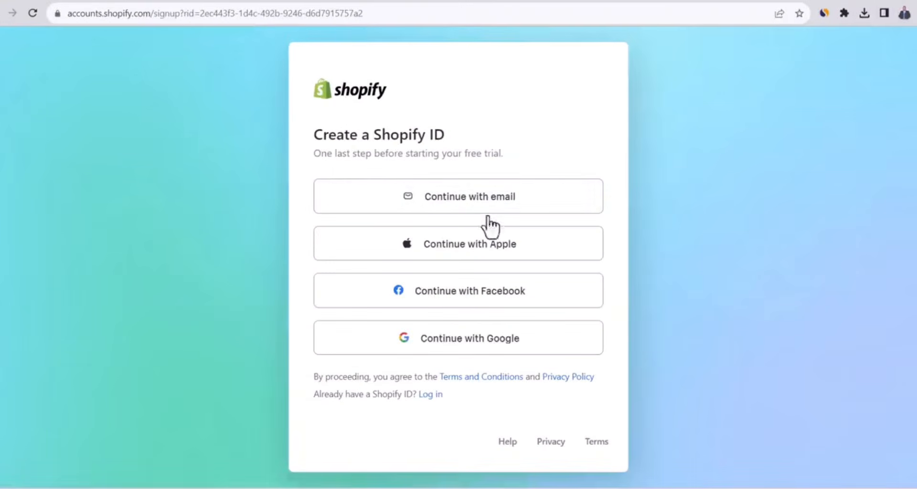
Create a Shopify ID using the email option and enter the account password
left_click(477, 209)
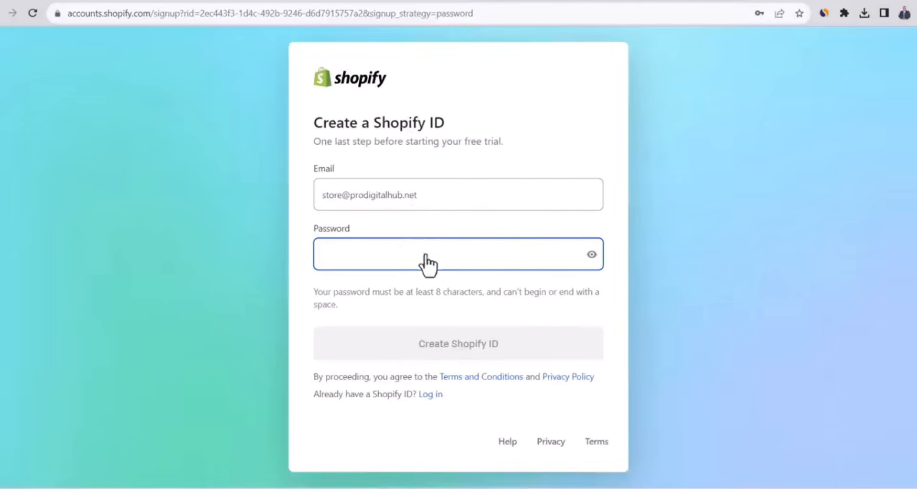
key("ctrl+v")
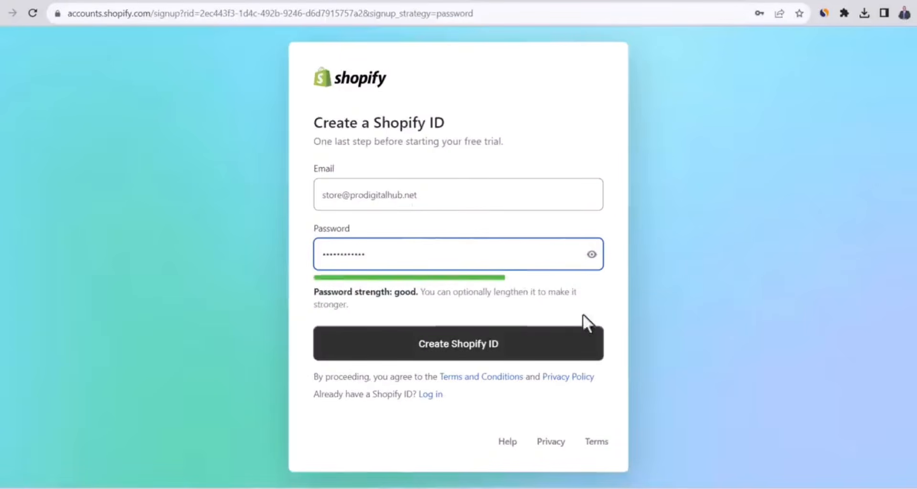
left_click(516, 353)
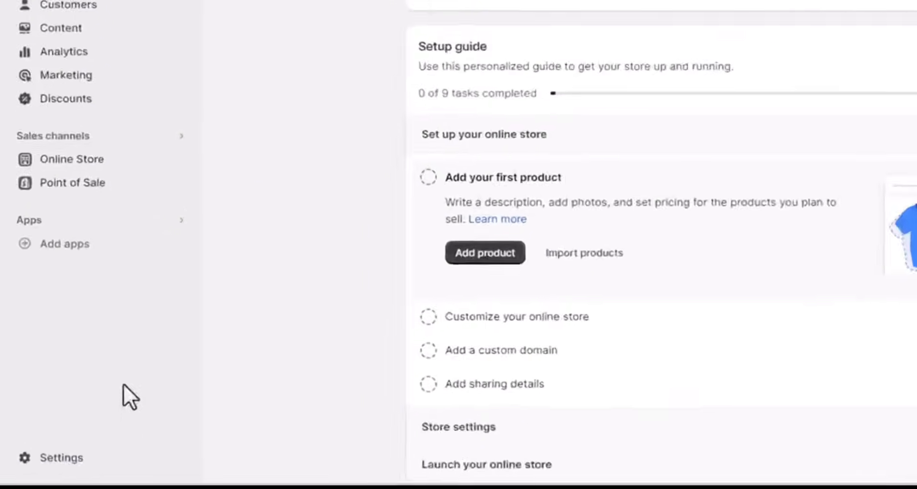
Set the store currency to US dollars (USD) in the store details and save the settings
left_click(71, 458)
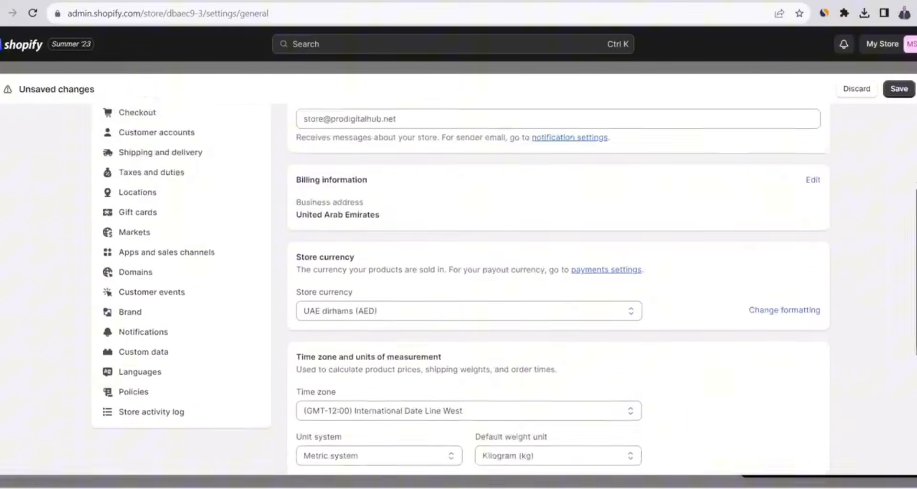
scroll(558, 287, "down", 3)
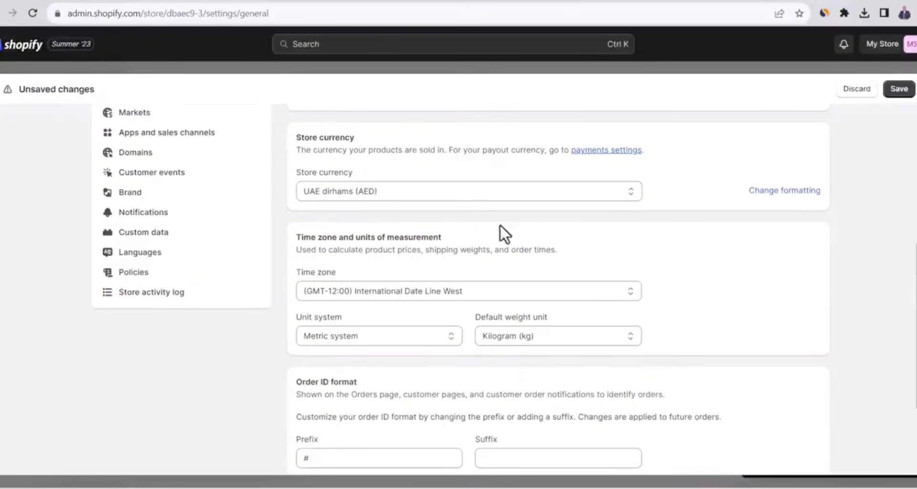
left_click(497, 195)
scroll(496, 315, "up", 1)
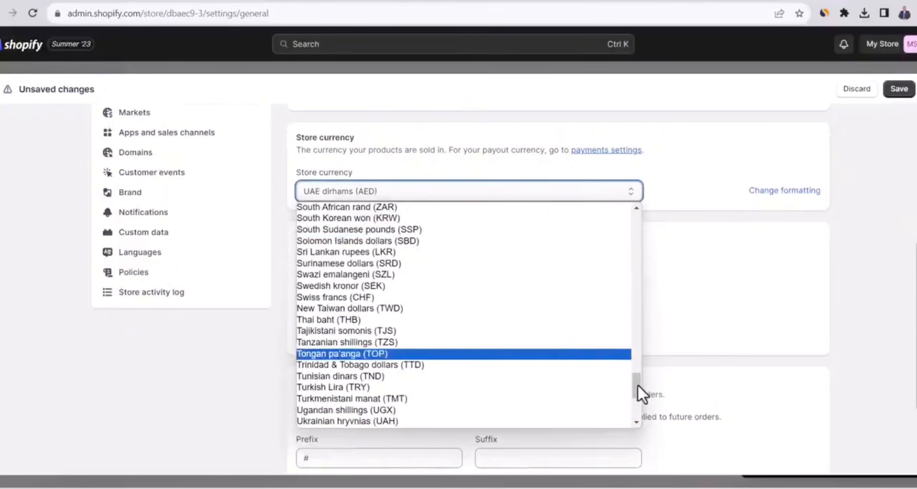
left_click_drag(637, 385, 622, 205)
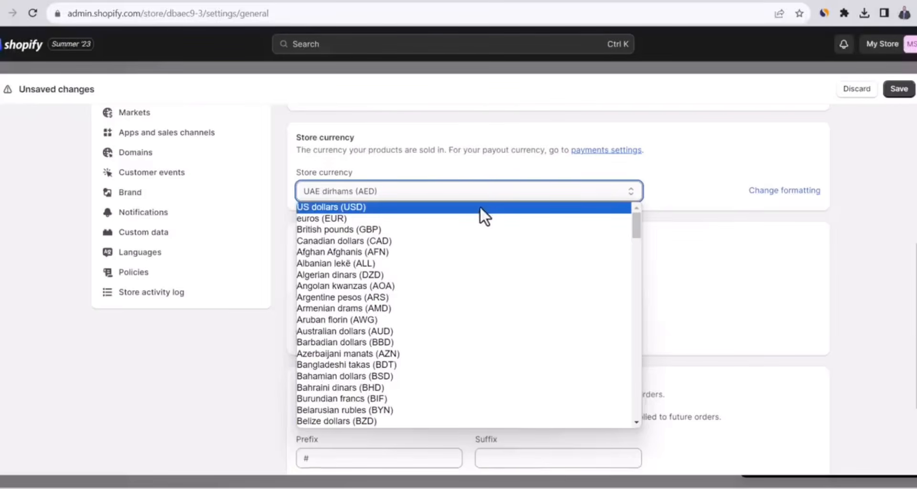
left_click(480, 208)
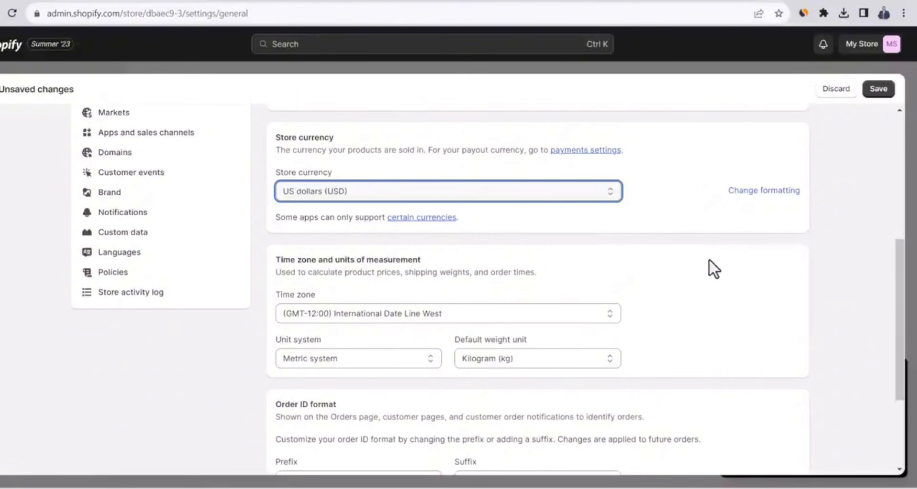
left_click(879, 89)
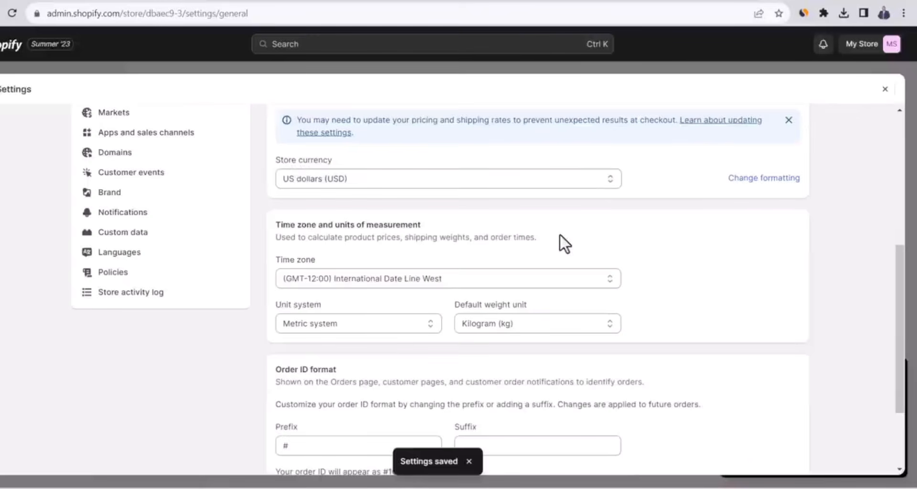
left_click(886, 90)
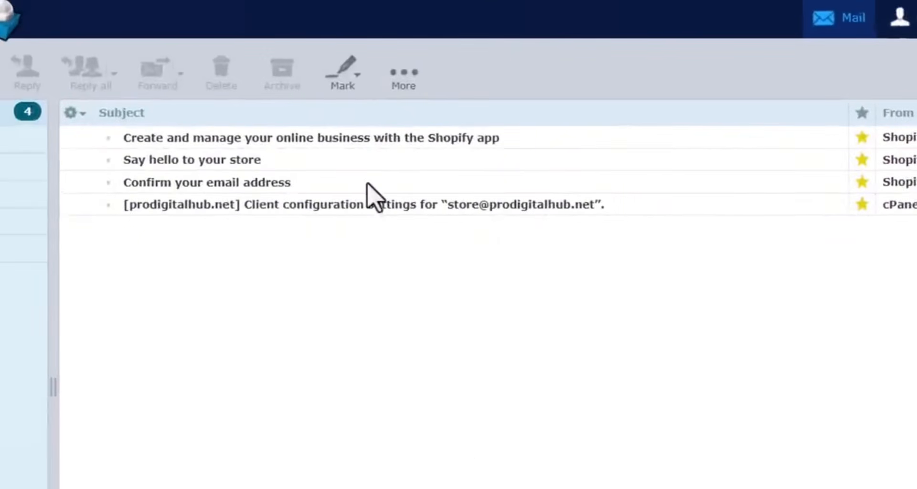
Confirm the account's email address from Shopify's confirmation message in the mailbox and continue to the store
double_click(244, 184)
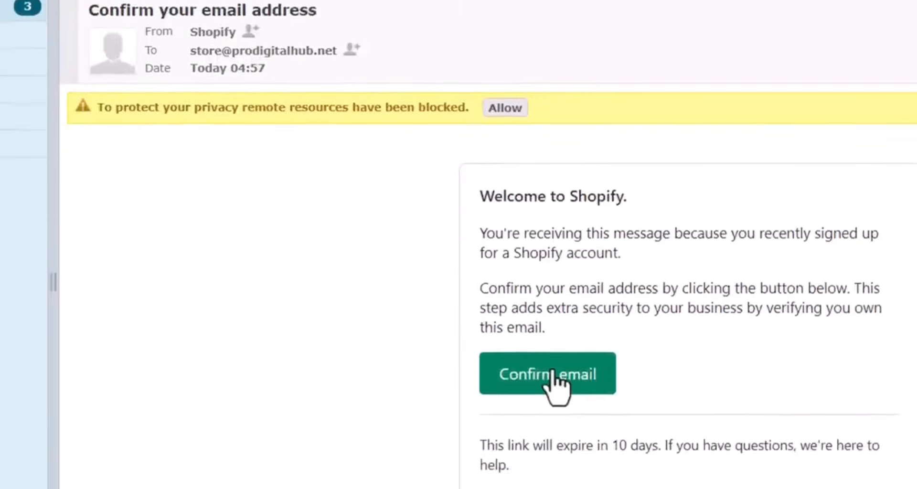
left_click(552, 373)
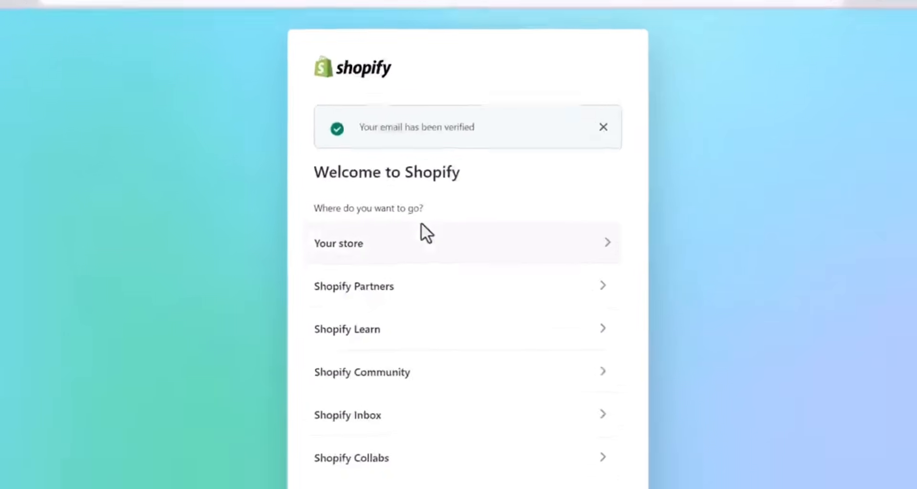
left_click(381, 248)
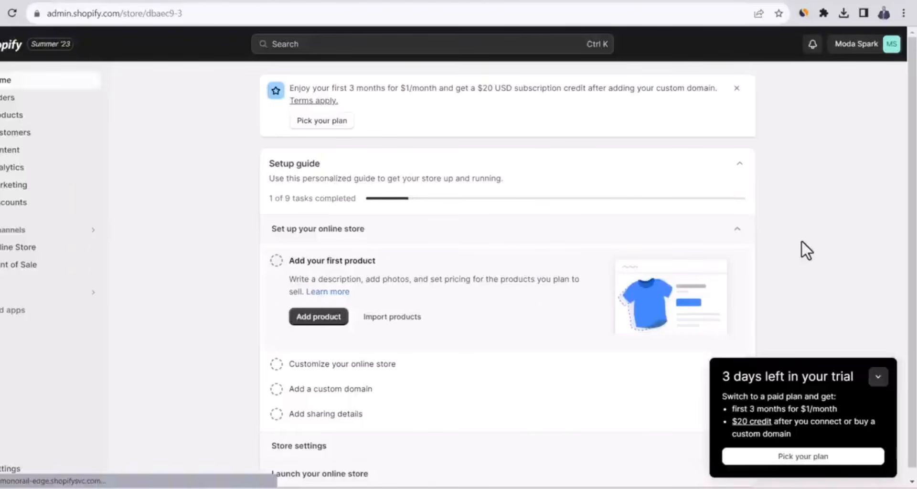
Pick the Basic plan for the store and compare its monthly and yearly billing cycles, keeping Monthly
left_click(794, 458)
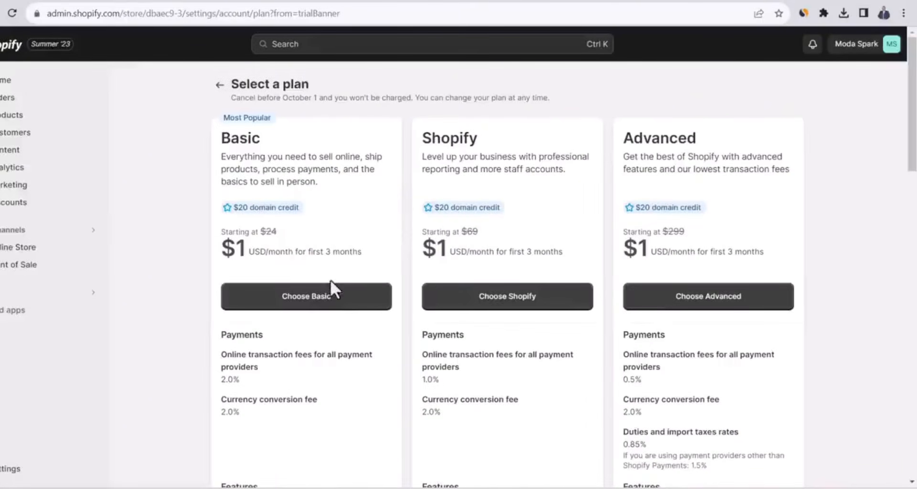
left_click(330, 306)
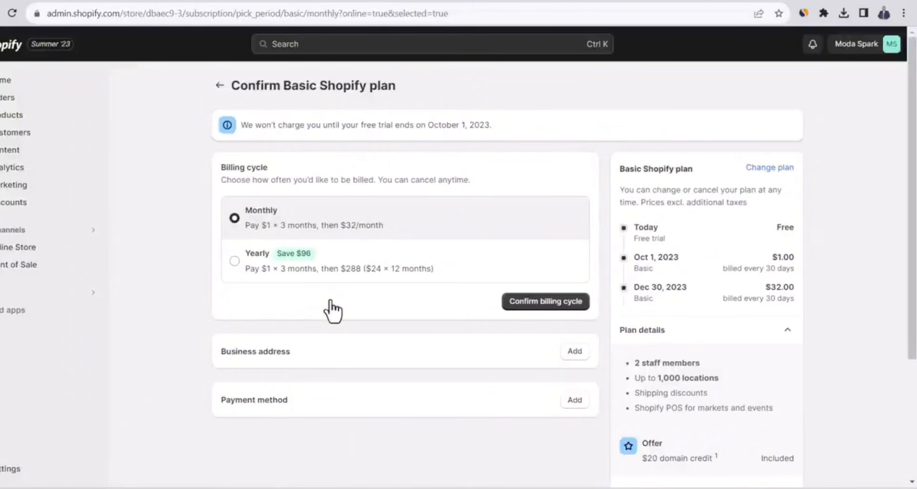
left_click(234, 261)
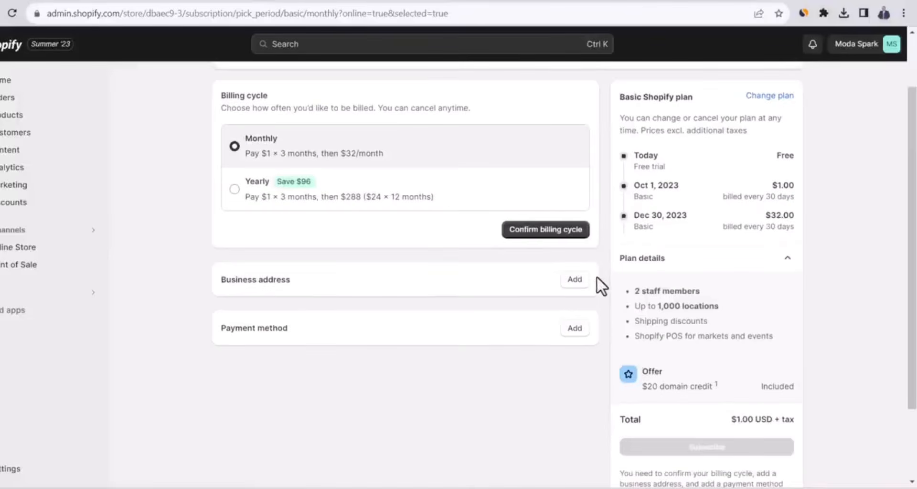
Add the business address to the Basic plan's billing details and save it
left_click(576, 282)
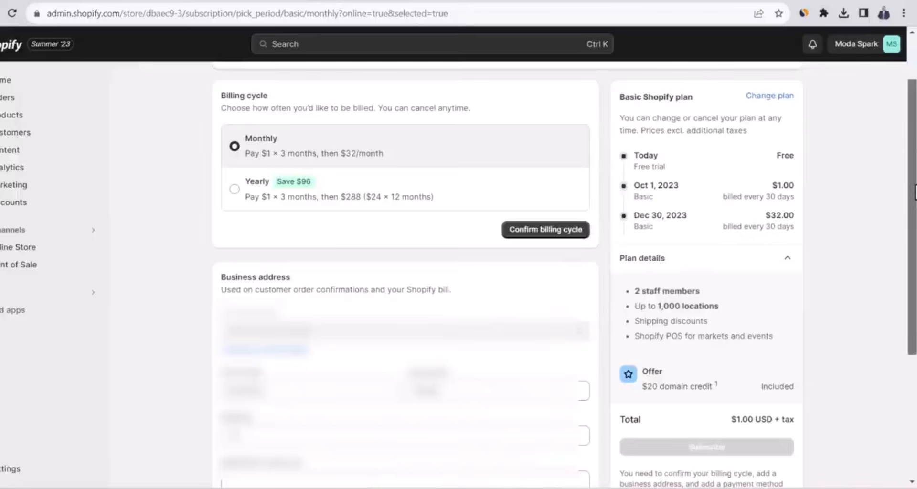
scroll(739, 323, "down", 3)
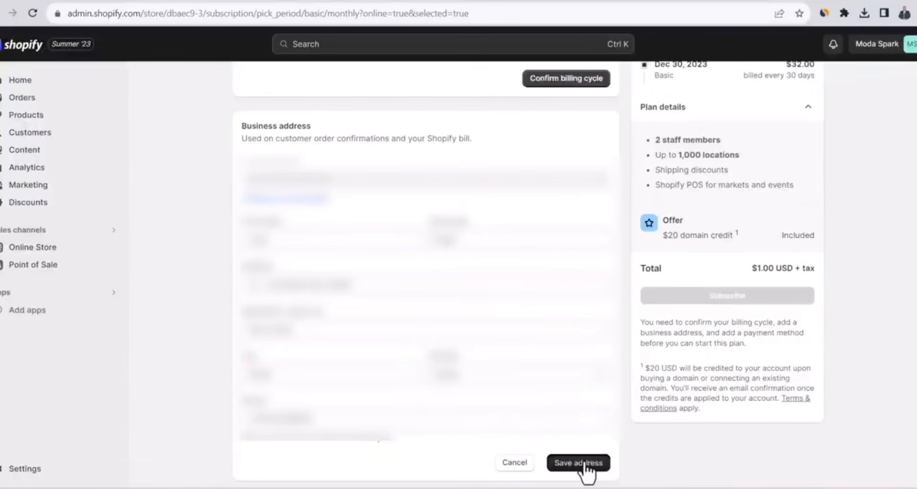
left_click(585, 464)
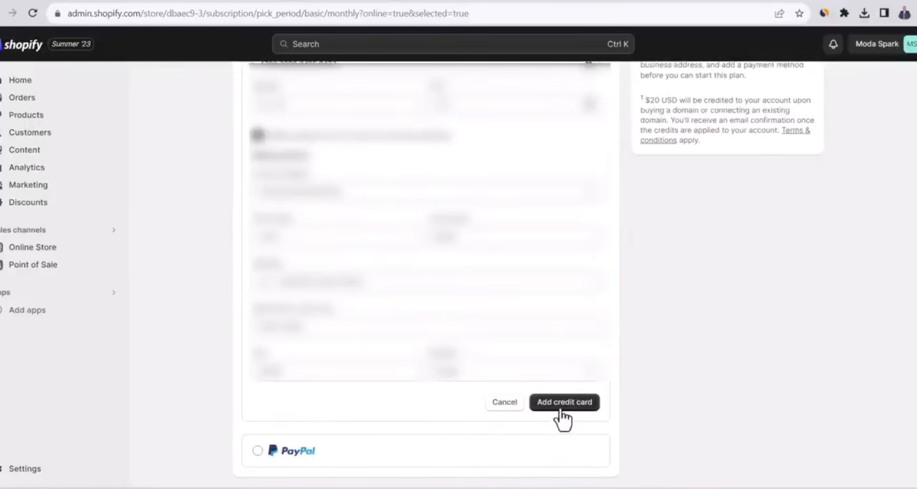
Add the filled-in credit card as the payment method and subscribe to the Basic plan
left_click(562, 418)
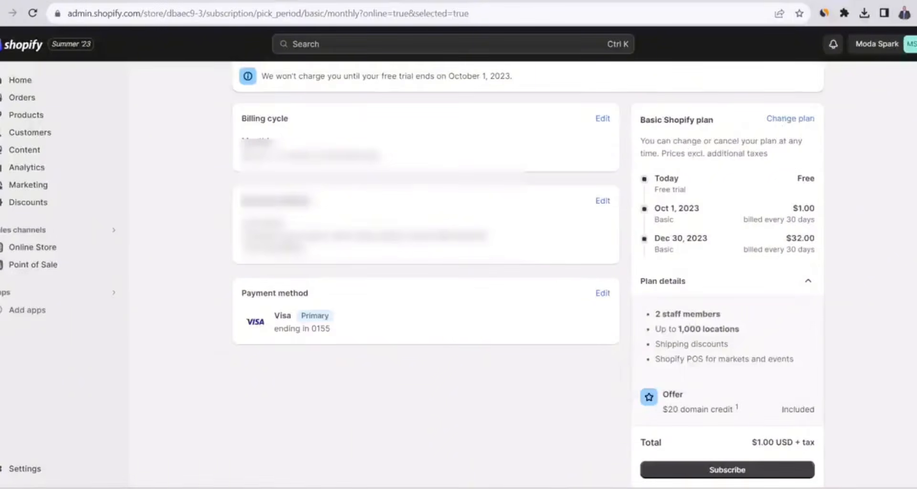
scroll(798, 343, "down", 2)
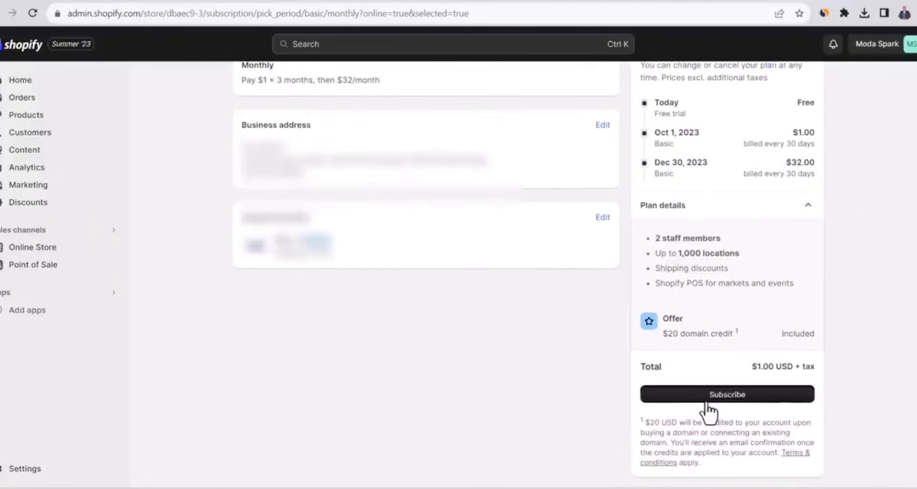
left_click(708, 396)
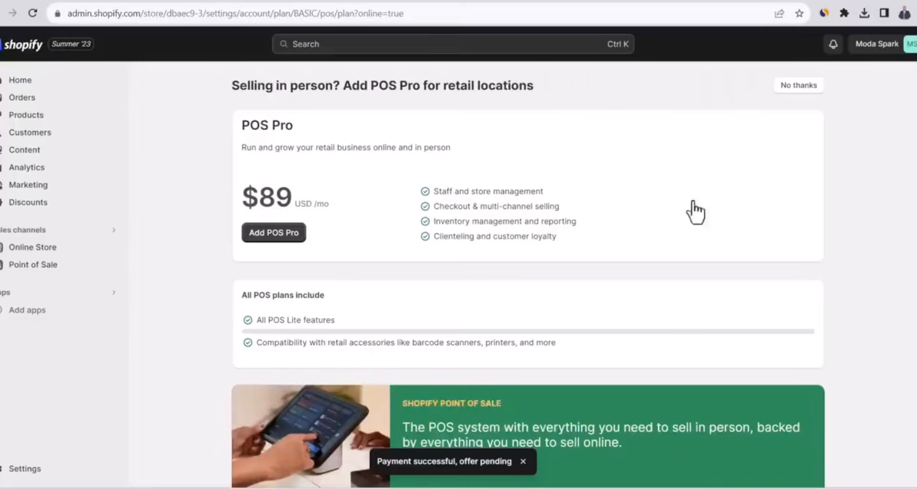
Decline the POS Pro add-on for retail locations
left_click(804, 91)
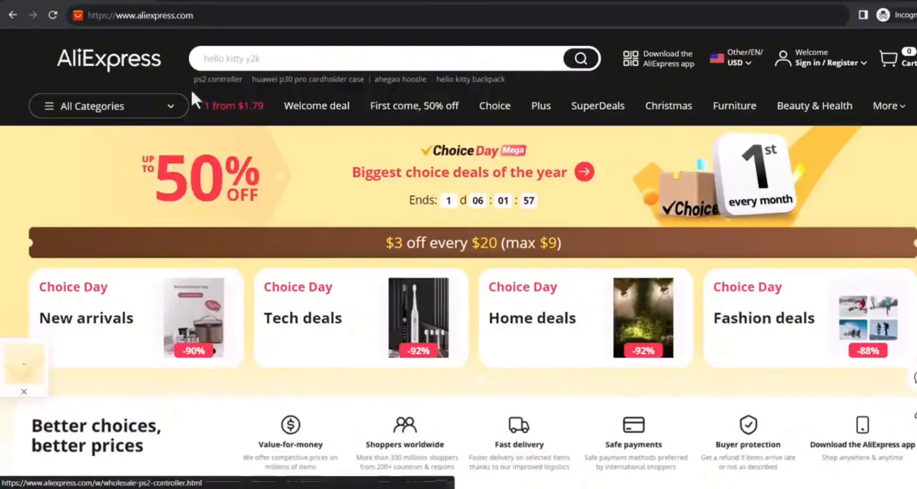
Switch to AliExpress and look through its full list of product categories
mouse_move(48, 107)
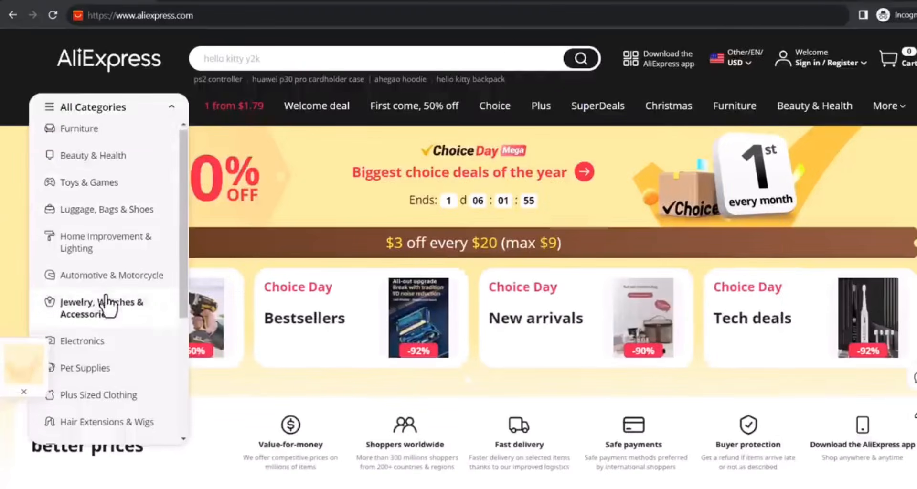
scroll(108, 303, "down", 4)
scroll(108, 304, "up", 4)
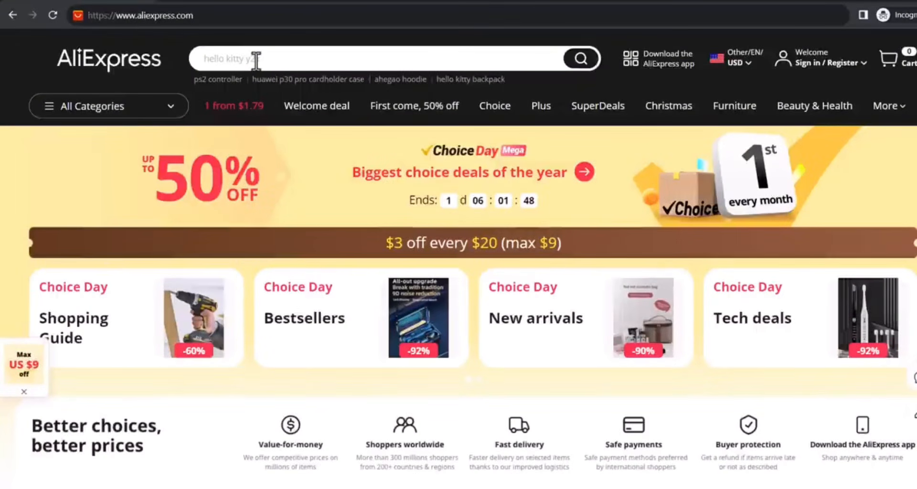
Search AliExpress for "rings for women" and sort the results by orders
left_click(257, 60)
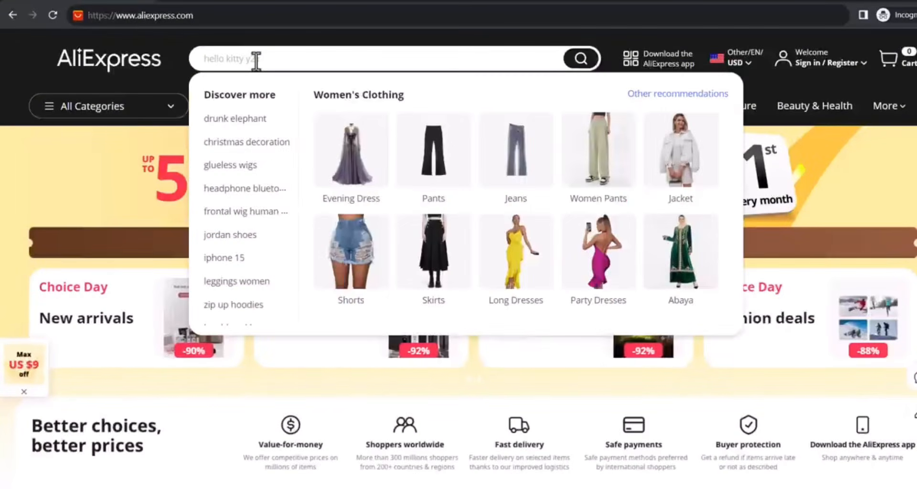
type("rings")
left_click(264, 117)
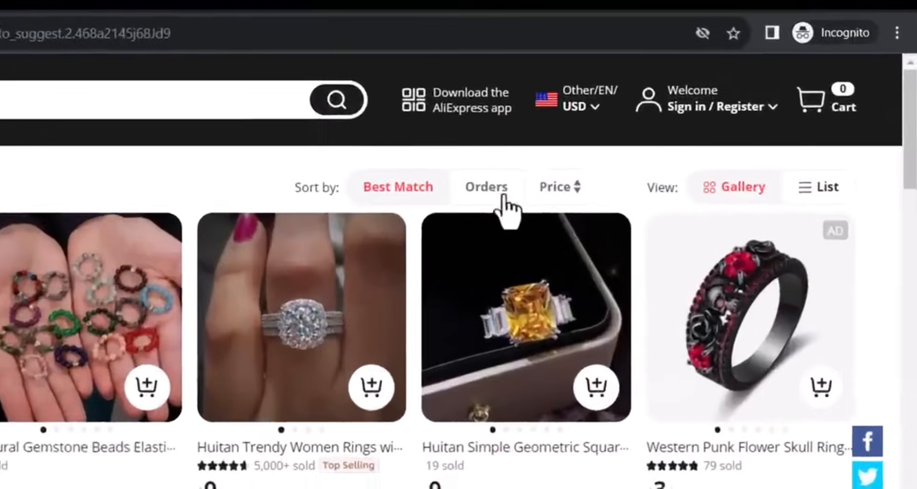
left_click(658, 117)
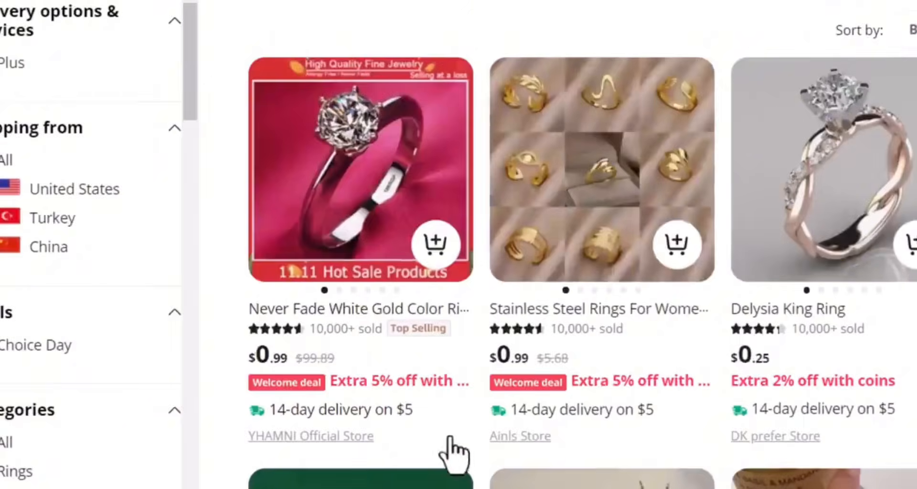
Open the YHAMNI Official Store from the best-ordered ring listing and look through its hot deals, new arrivals and trending products
left_click(345, 436)
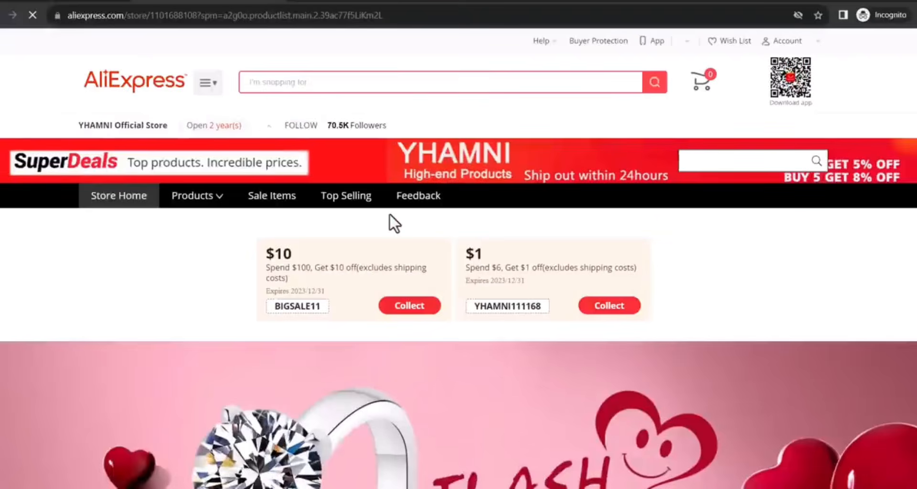
scroll(390, 215, "down", 10)
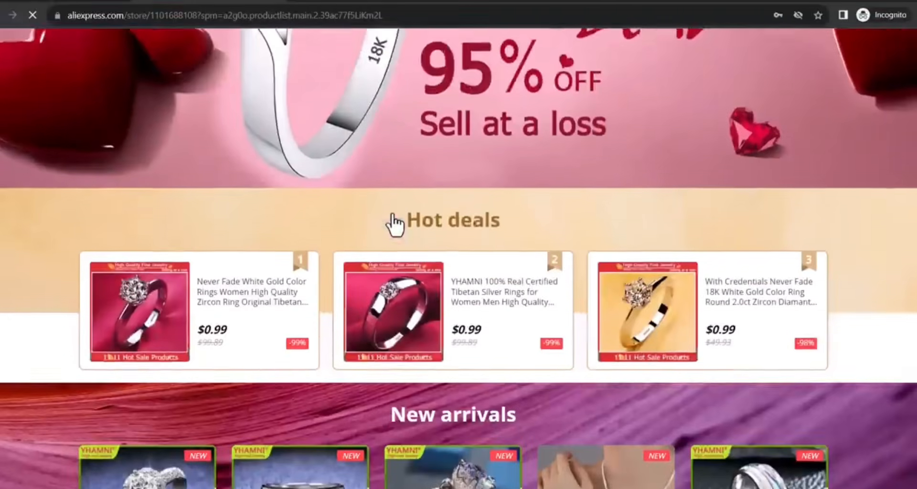
scroll(392, 216, "down", 5)
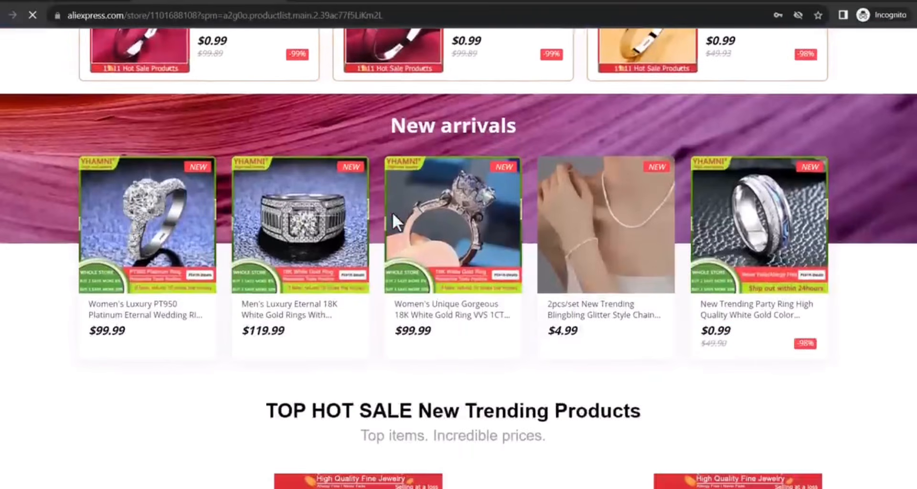
scroll(392, 212, "down", 7)
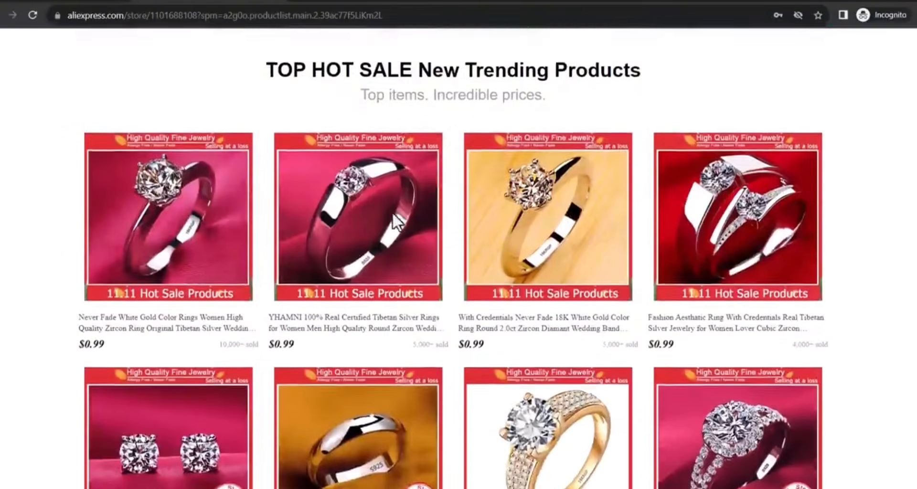
scroll(392, 214, "down", 4)
scroll(394, 216, "down", 4)
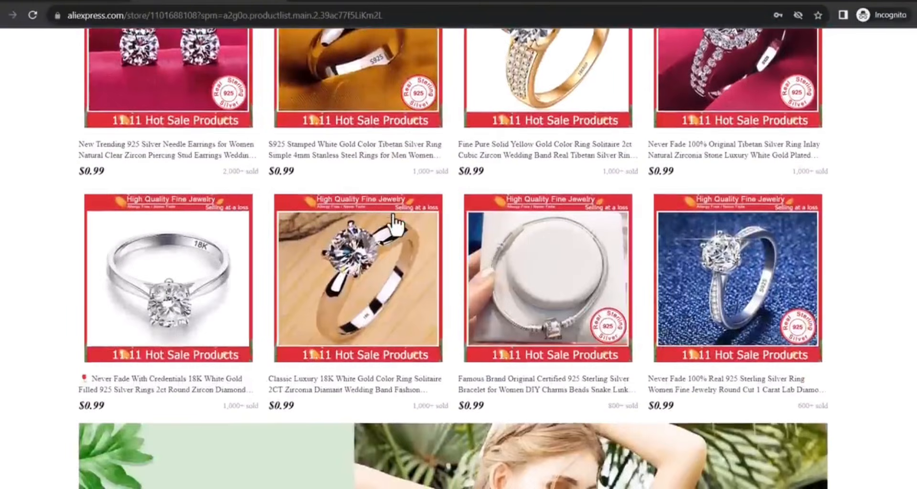
scroll(395, 222, "down", 6)
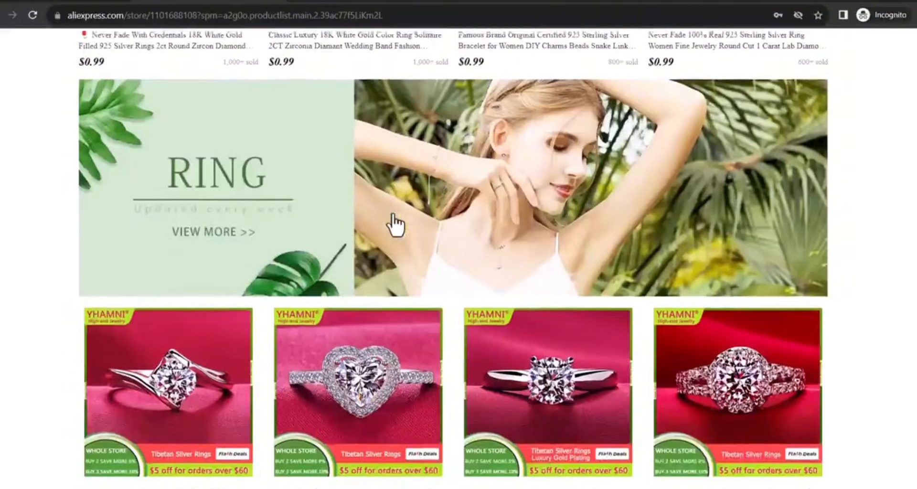
scroll(395, 224, "down", 4)
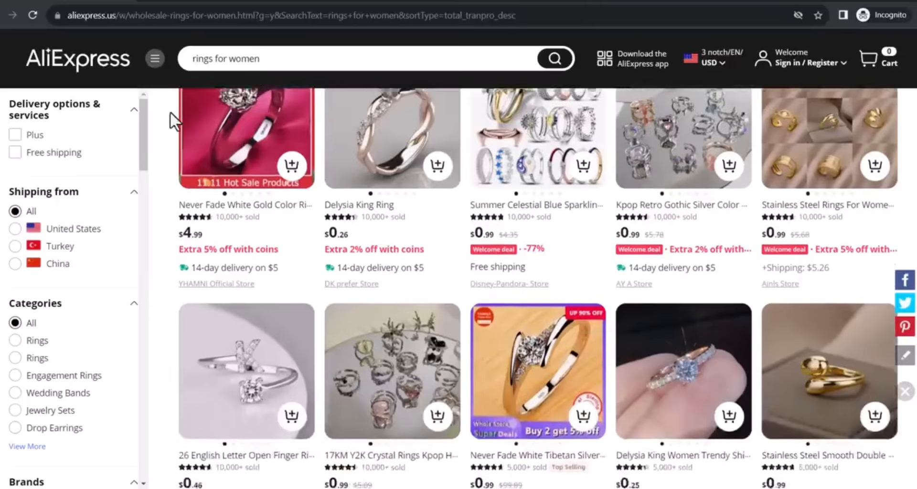
Search AliExpress for "men jackets" and sort the results by orders
scroll(170, 110, "down", 3)
scroll(170, 111, "up", 5)
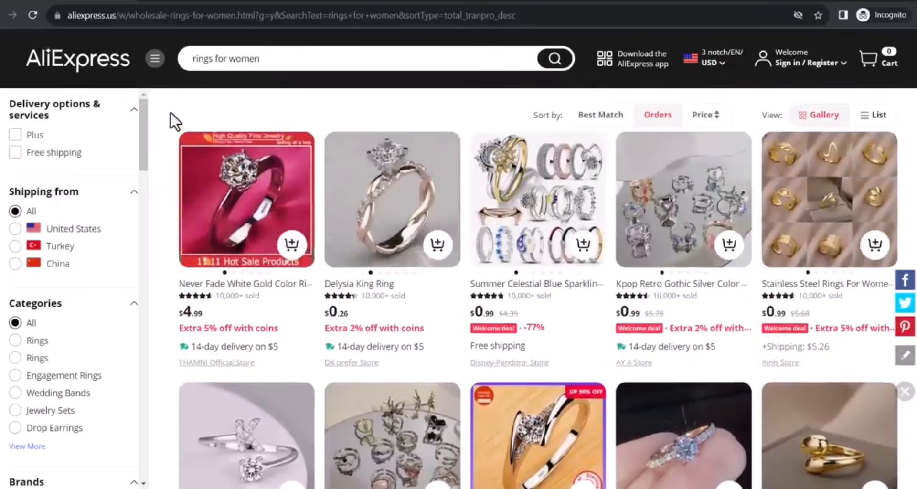
triple_click(287, 62)
type("men jackets")
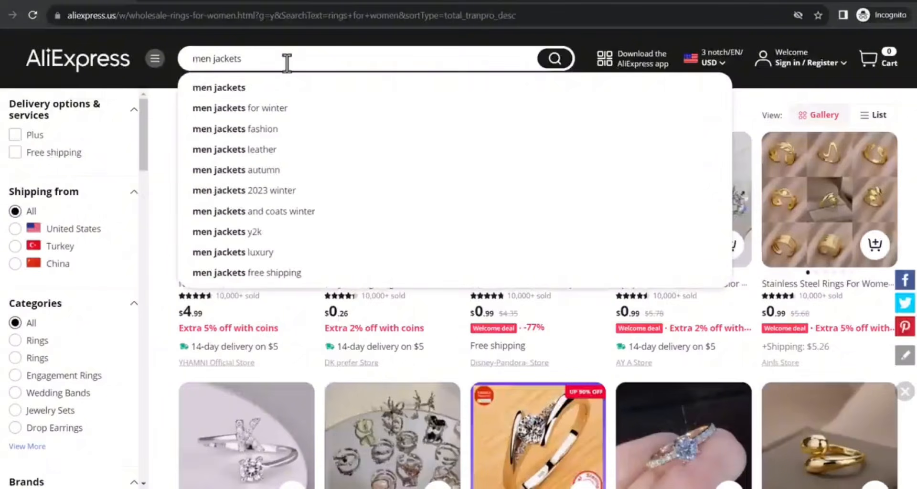
left_click(270, 89)
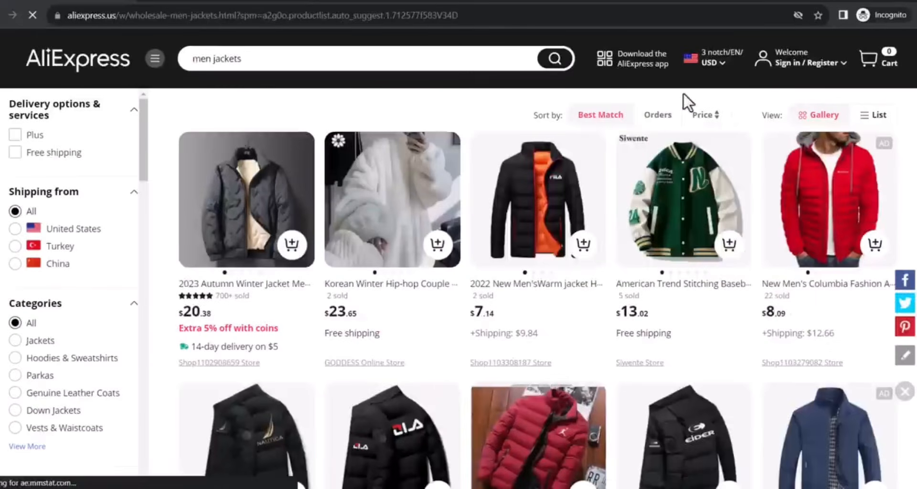
left_click(660, 115)
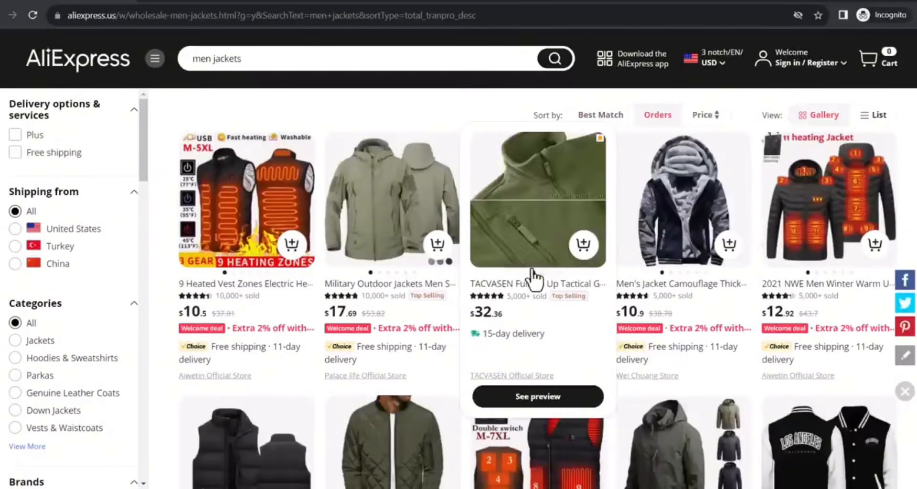
Open the TACVASEN Official Store from its jacket listing and look through the clothing range it sells
left_click(541, 376)
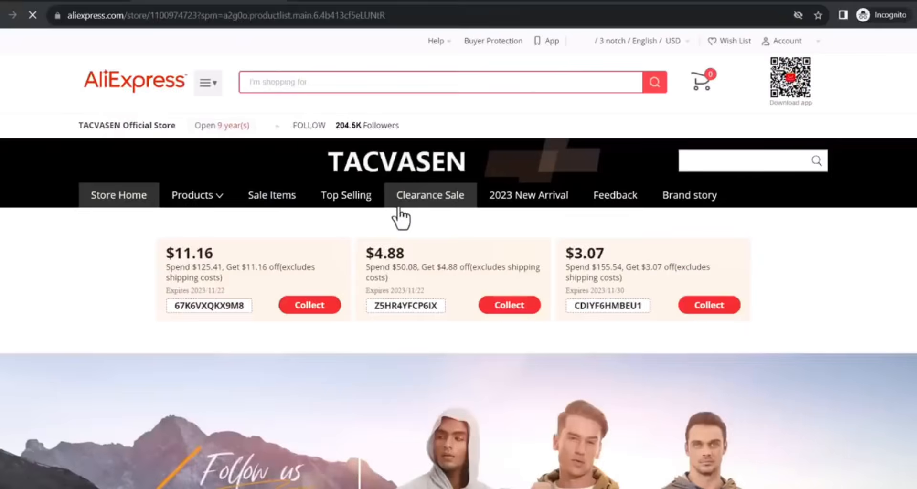
scroll(399, 215, "down", 5)
scroll(400, 216, "down", 20)
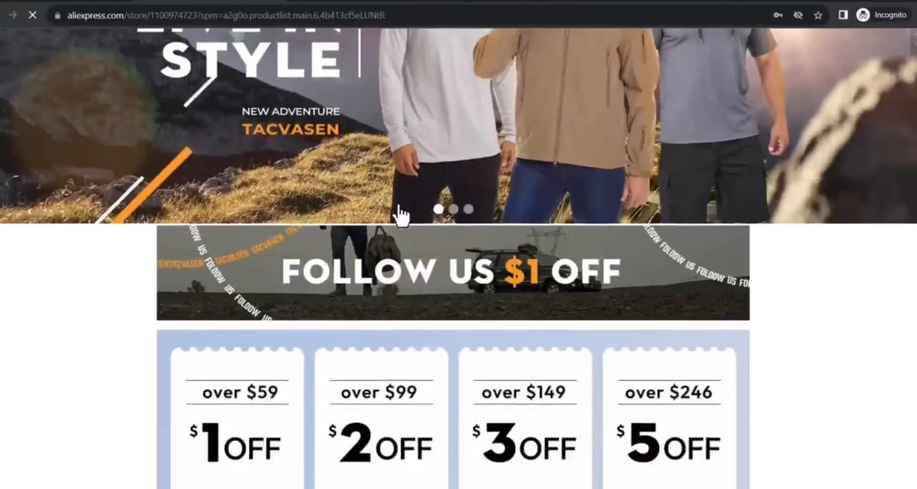
scroll(402, 212, "down", 20)
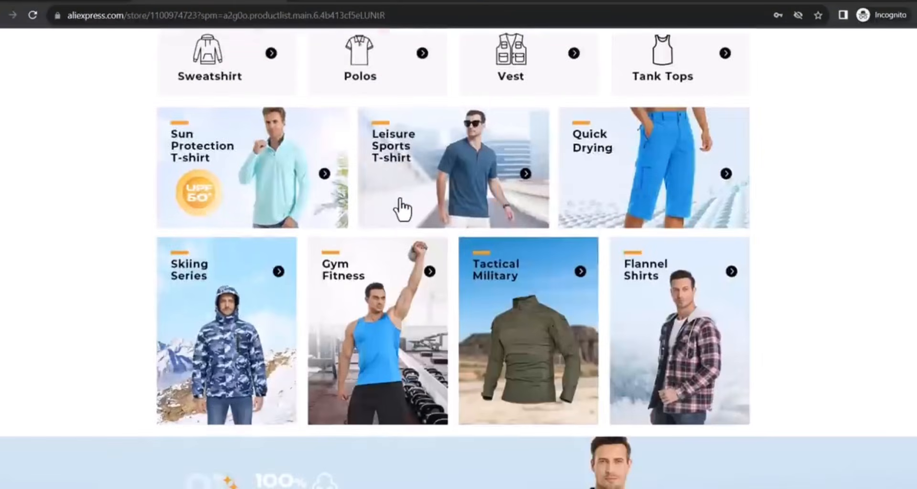
scroll(404, 210, "down", 7)
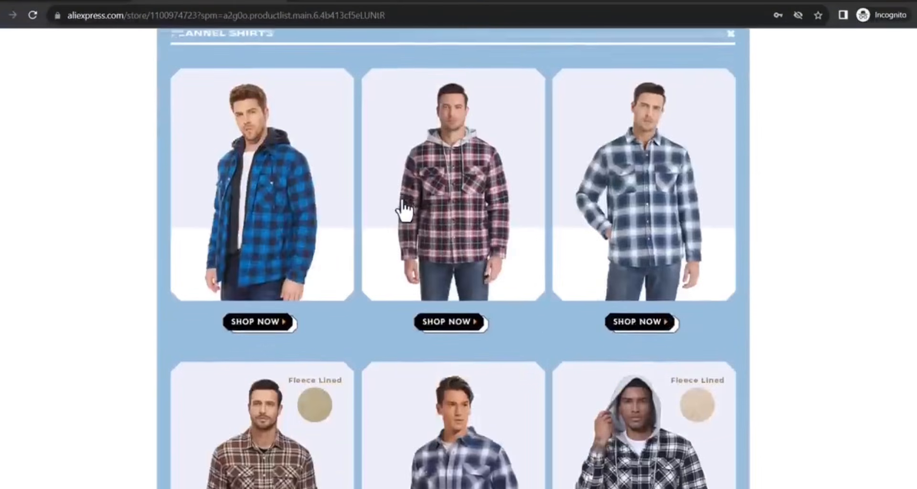
scroll(459, 258, "down", 6)
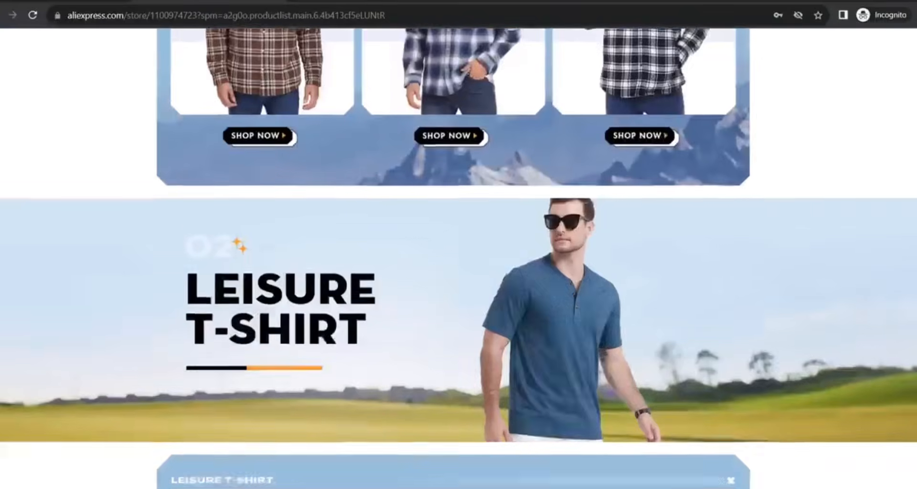
key("Home")
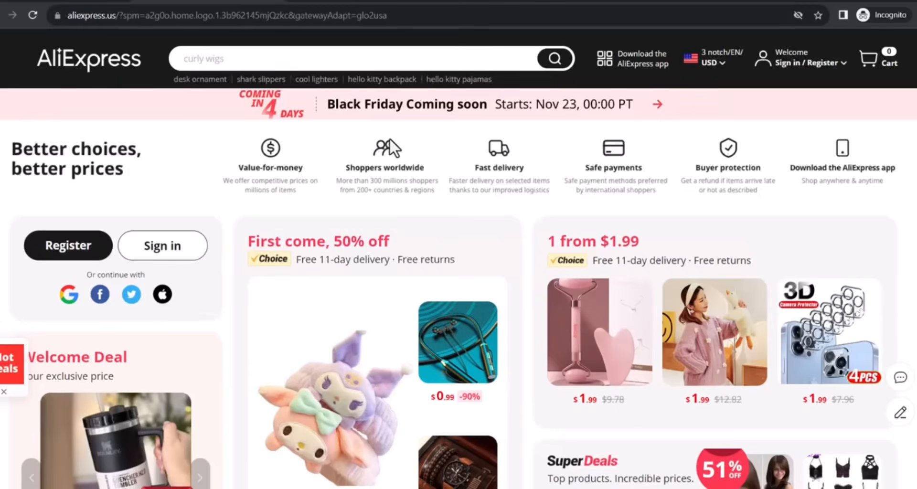
Review the "Shop by categories" section on the AliExpress home page for possible niches
scroll(389, 142, "down", 10)
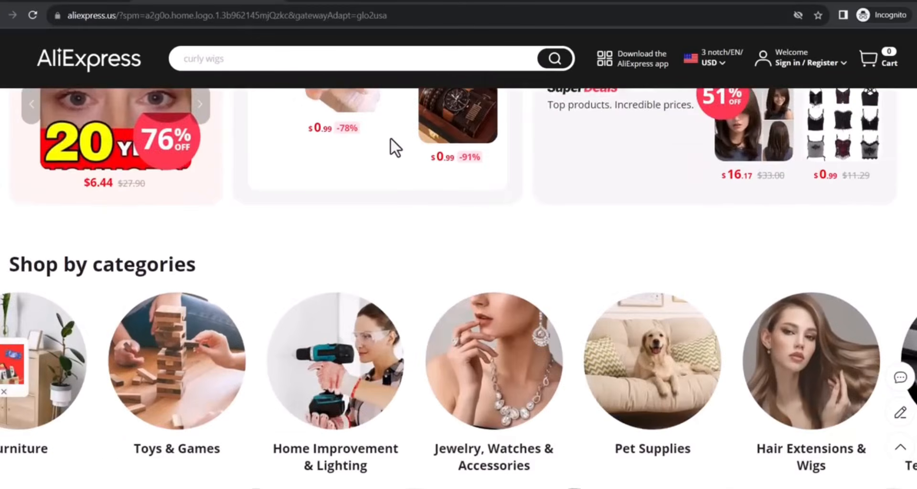
scroll(392, 149, "down", 5)
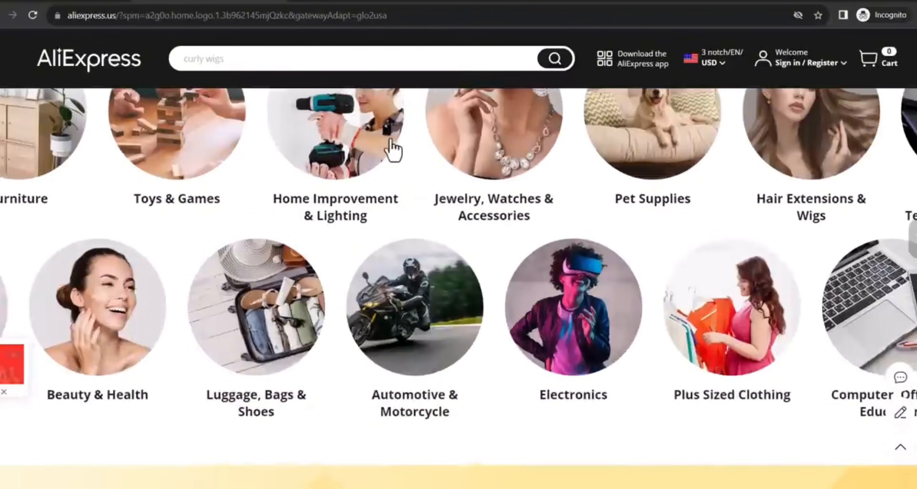
scroll(393, 149, "up", 4)
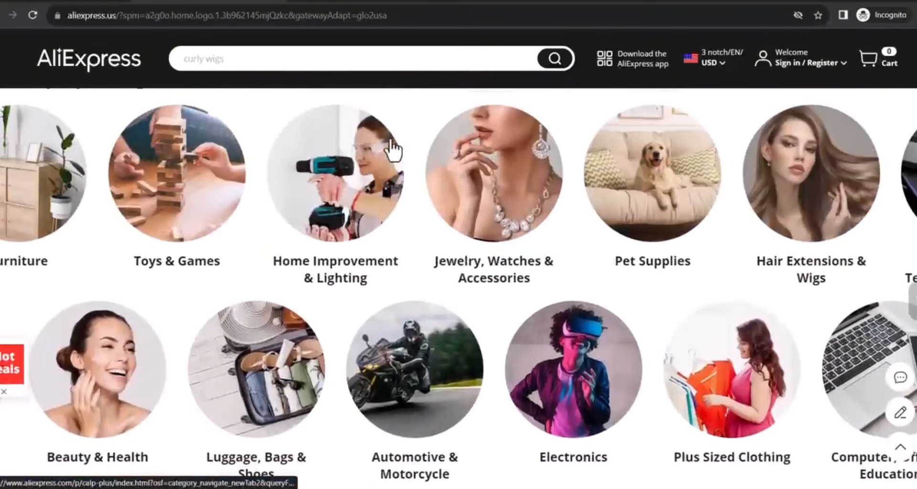
scroll(391, 149, "up", 11)
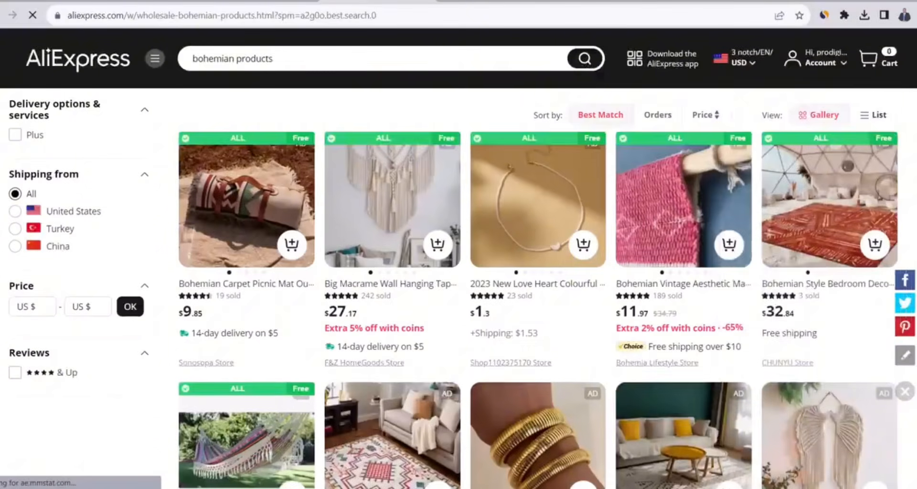
Look through the AliExpress search results for "bohemian products" to see which kinds of items fit this theme
scroll(538, 287, "down", 4)
scroll(538, 287, "down", 4)
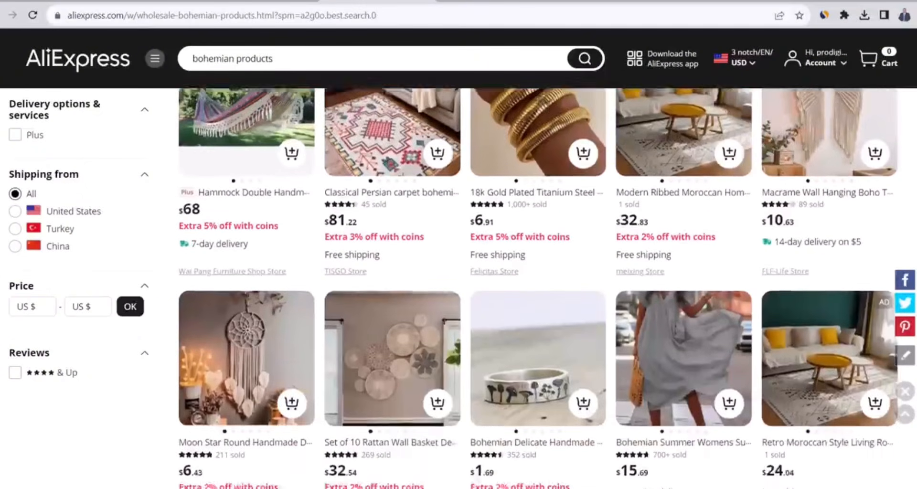
scroll(538, 286, "down", 5)
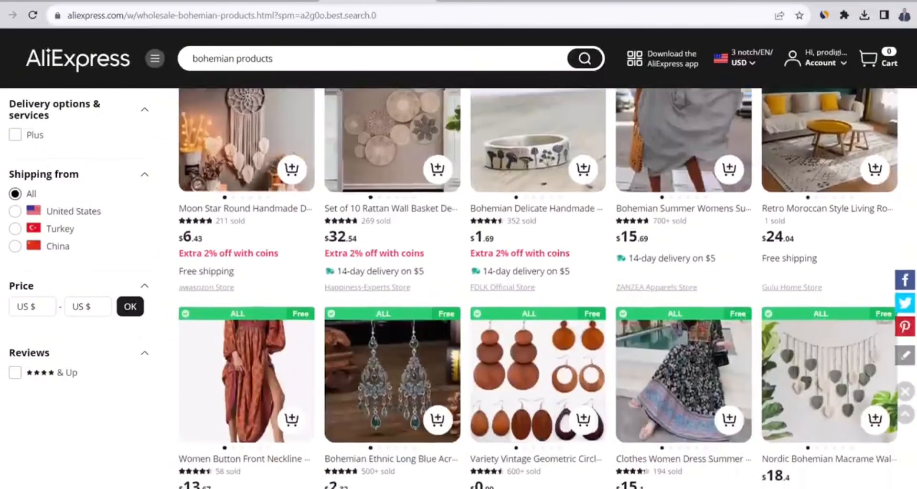
scroll(538, 286, "down", 2)
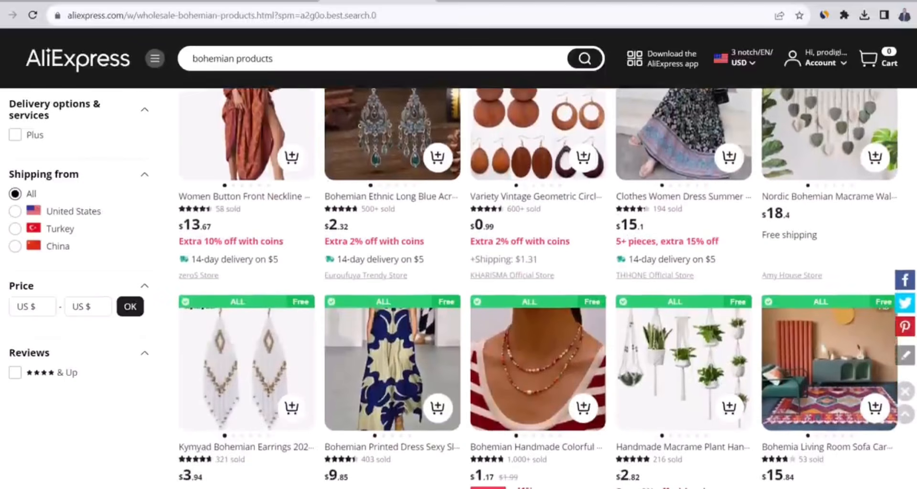
scroll(538, 286, "down", 5)
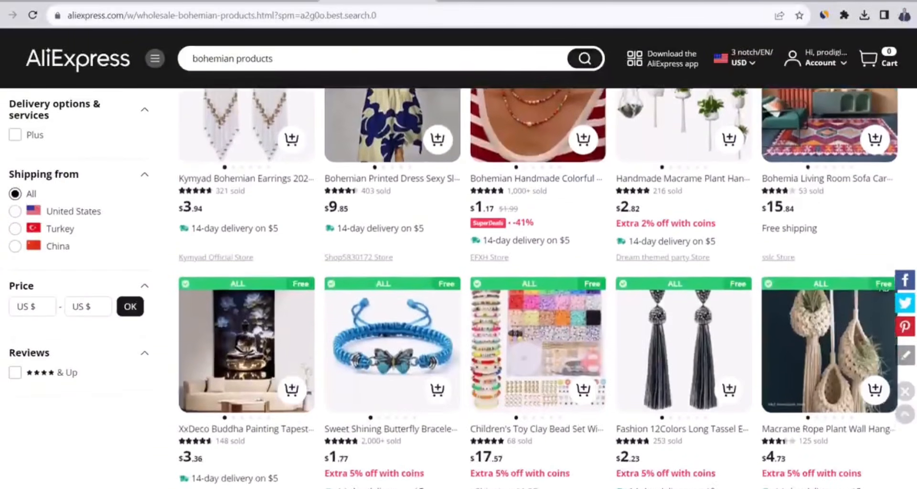
scroll(538, 286, "up", 15)
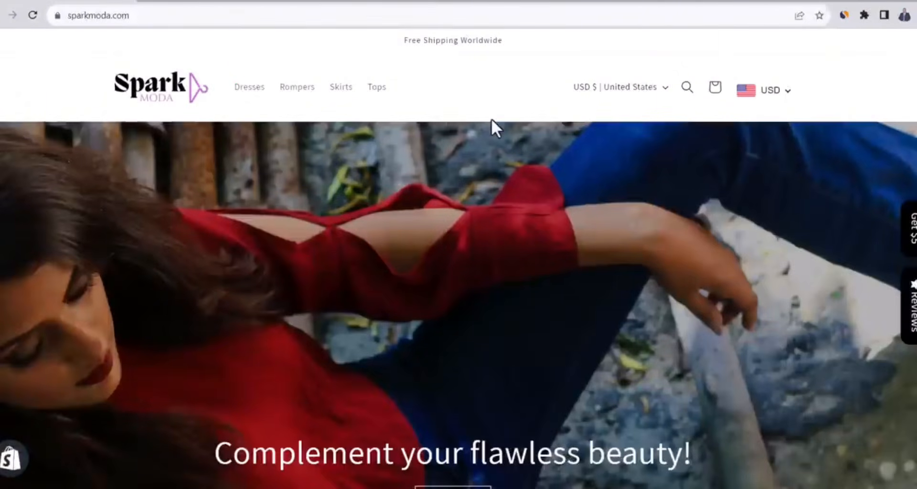
Look over the sparkmoda.com storefront, including its banner, collections and best-selling items
scroll(492, 120, "down", 6)
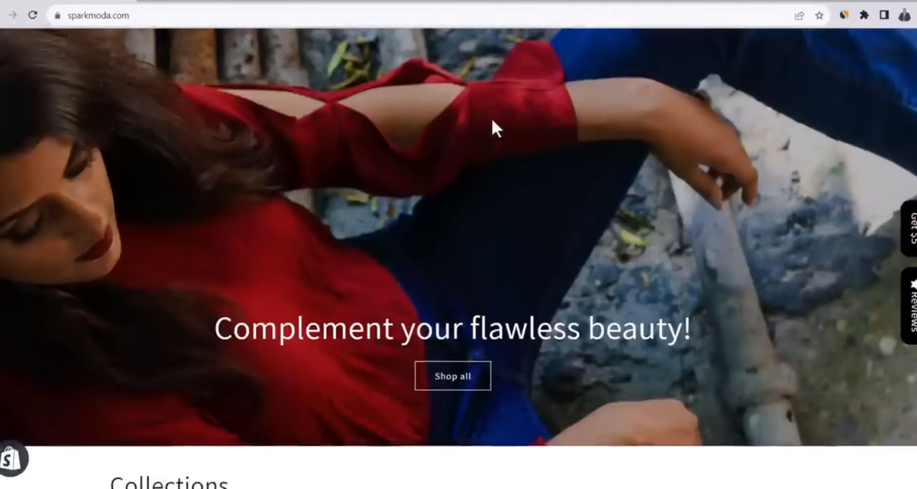
scroll(494, 126, "down", 6)
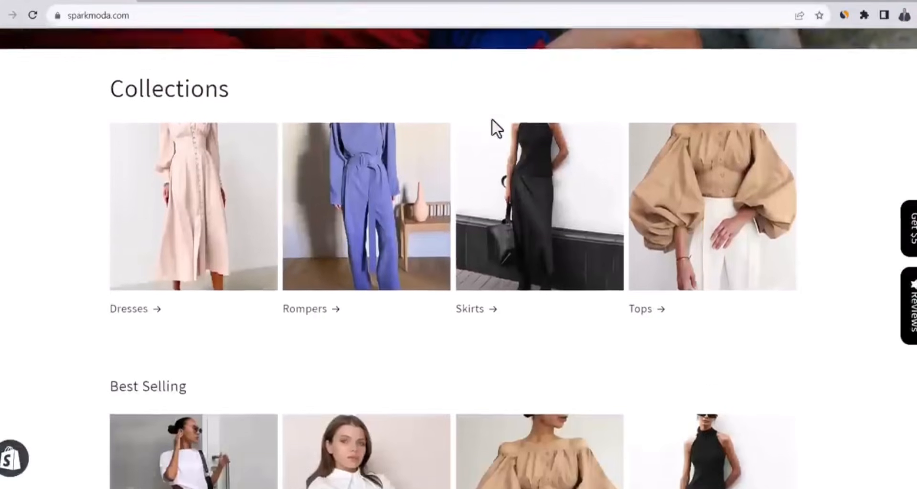
scroll(492, 120, "down", 2)
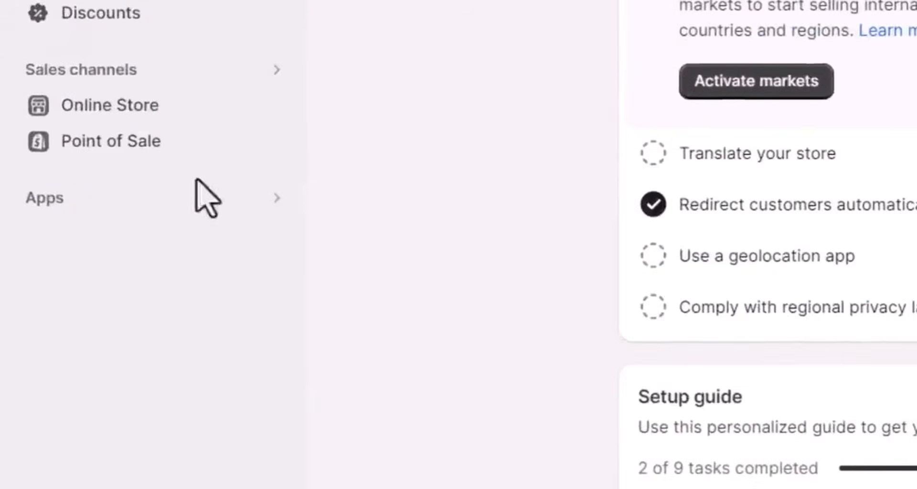
Search the Shopify App Store for "dsers" and install the DSers-AliExpress Dropshipping app on the store
left_click(59, 200)
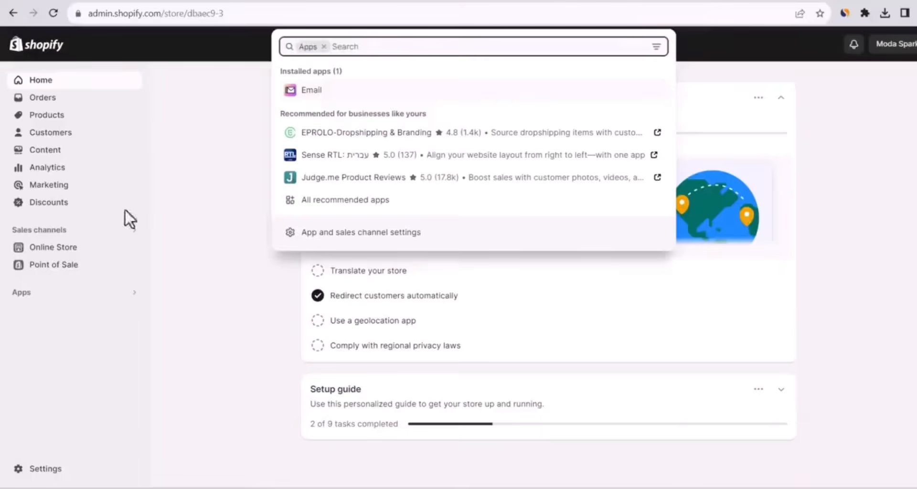
type("dsers")
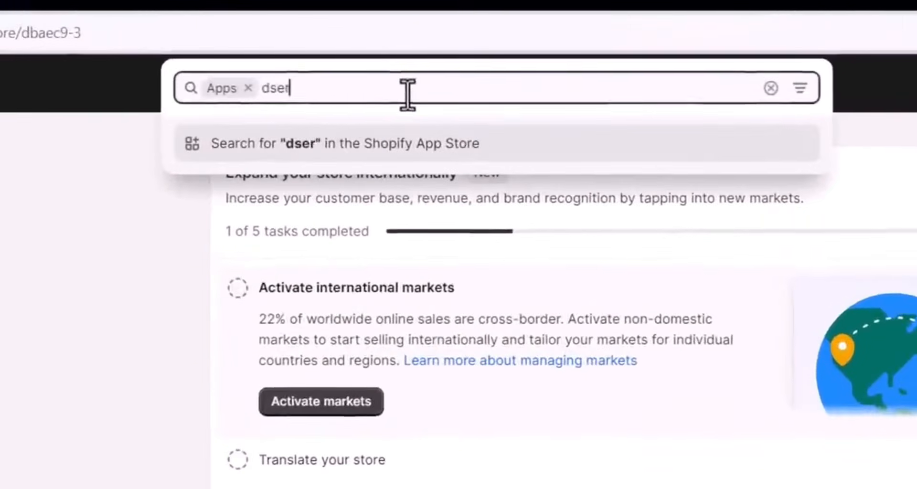
key("Return")
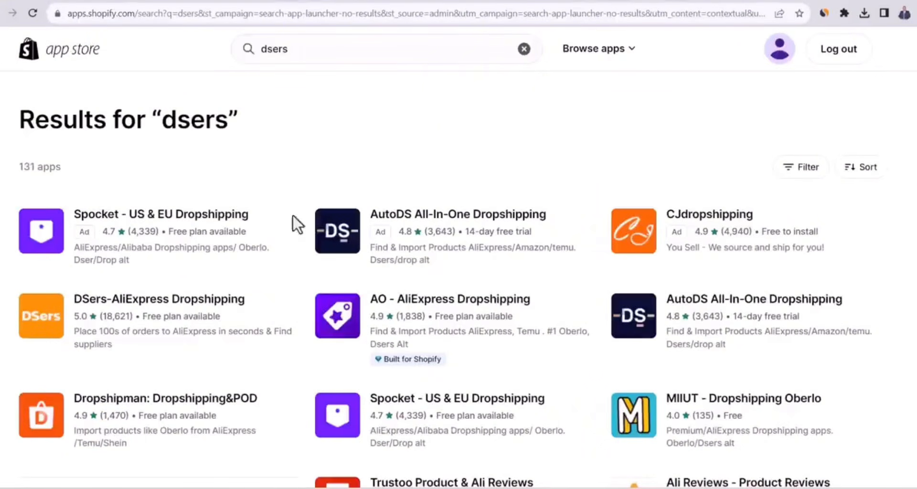
left_click(181, 317)
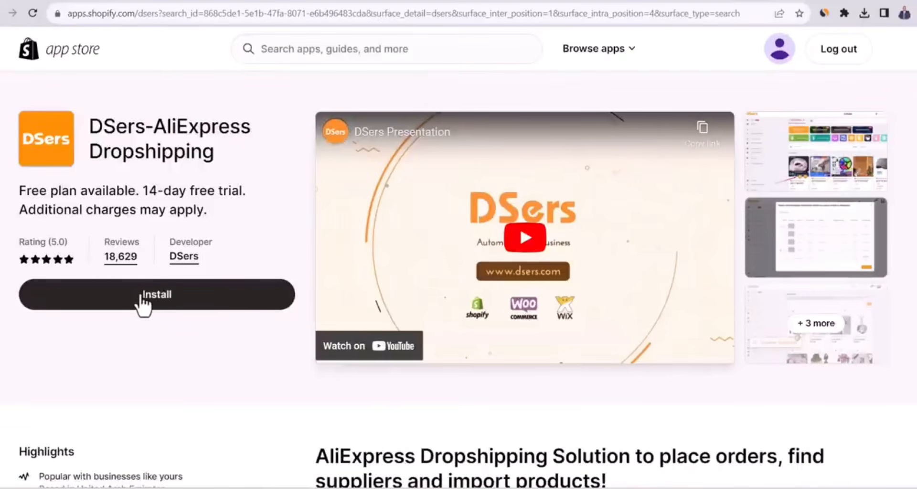
left_click(142, 297)
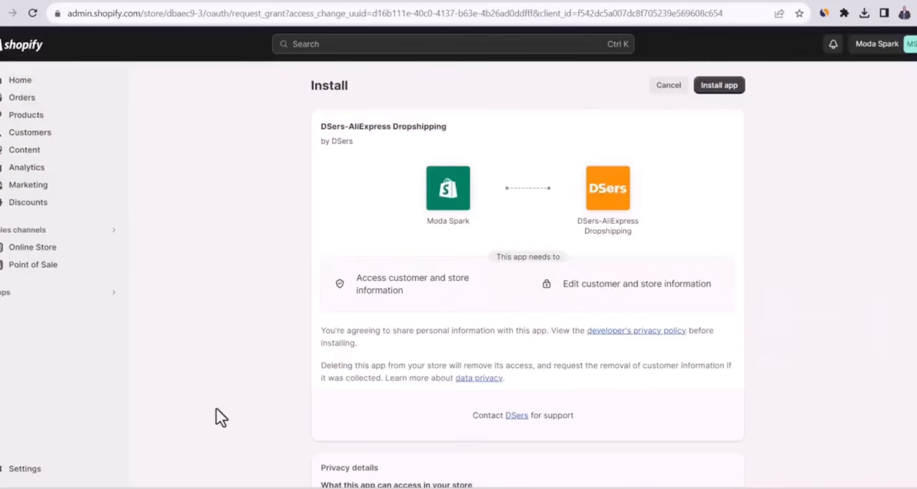
left_click(719, 88)
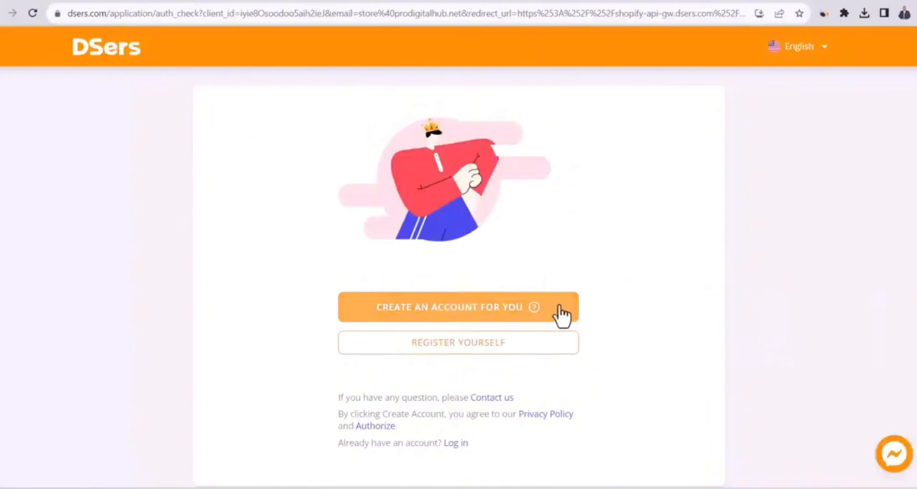
Have DSers create an account automatically and select its free Basic plan
left_click(563, 316)
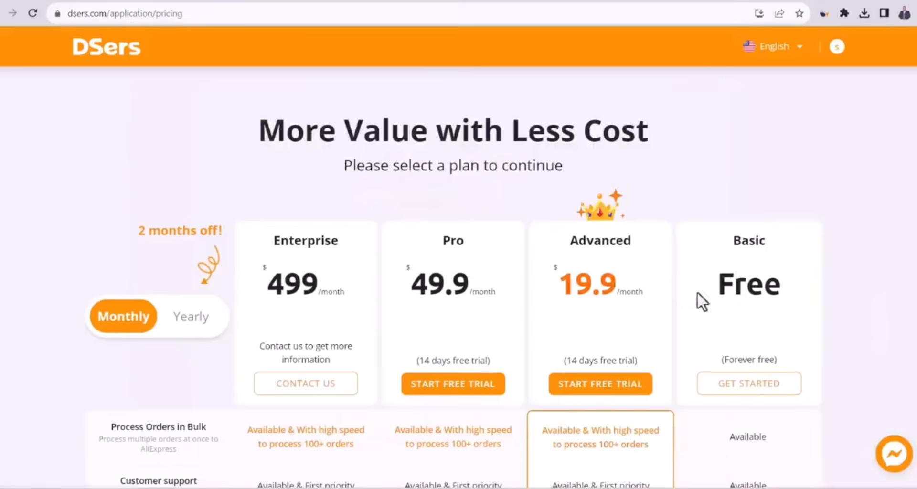
left_click(740, 396)
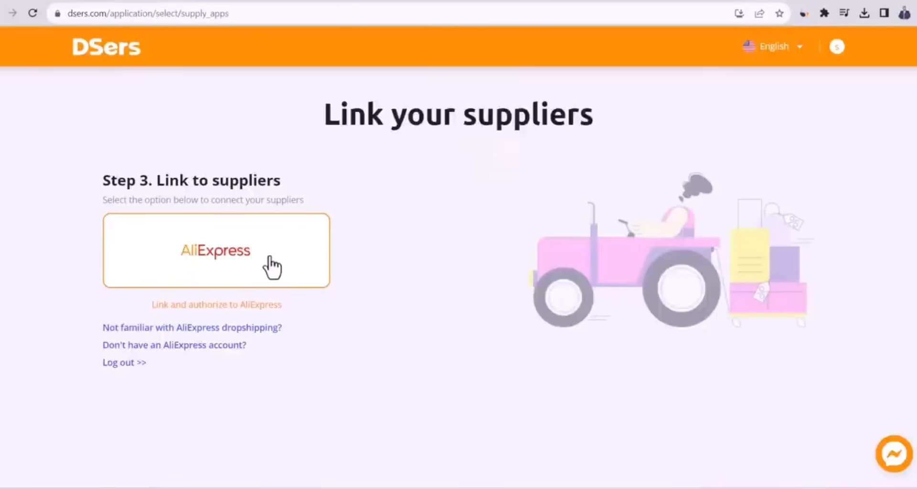
Link AliExpress as the DSers supplier by signing in with the existing account and authorizing access, and dismiss the promotional pop-up
left_click(272, 268)
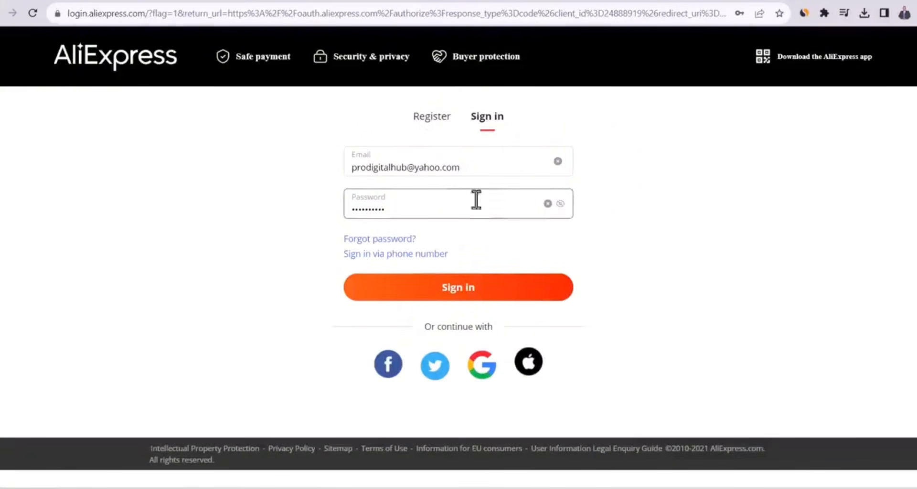
left_click(436, 128)
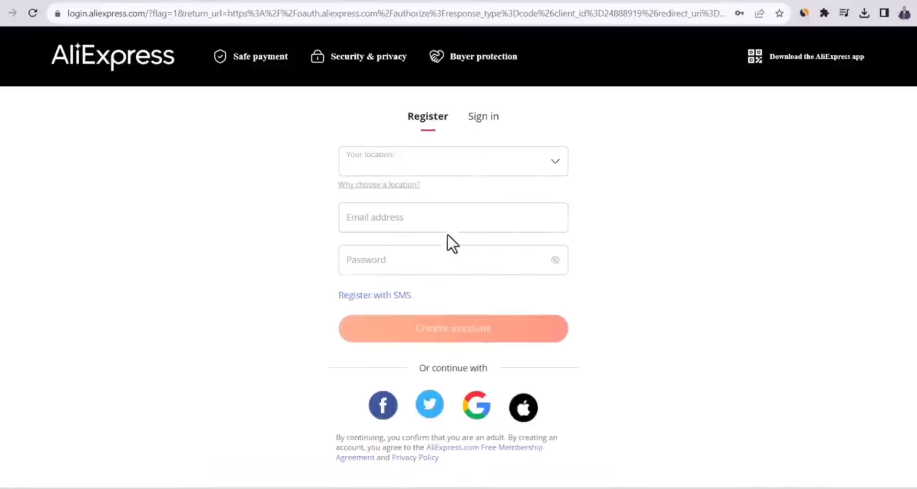
left_click(483, 118)
left_click(454, 289)
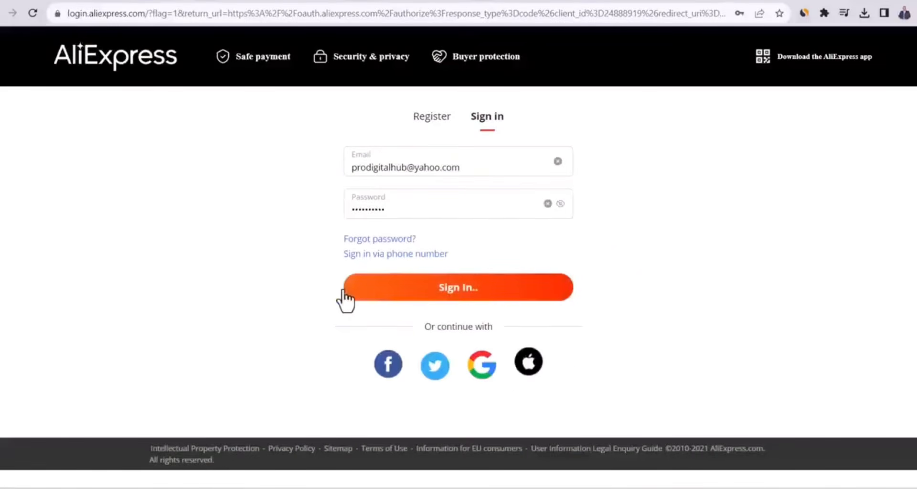
scroll(378, 354, "down", 2)
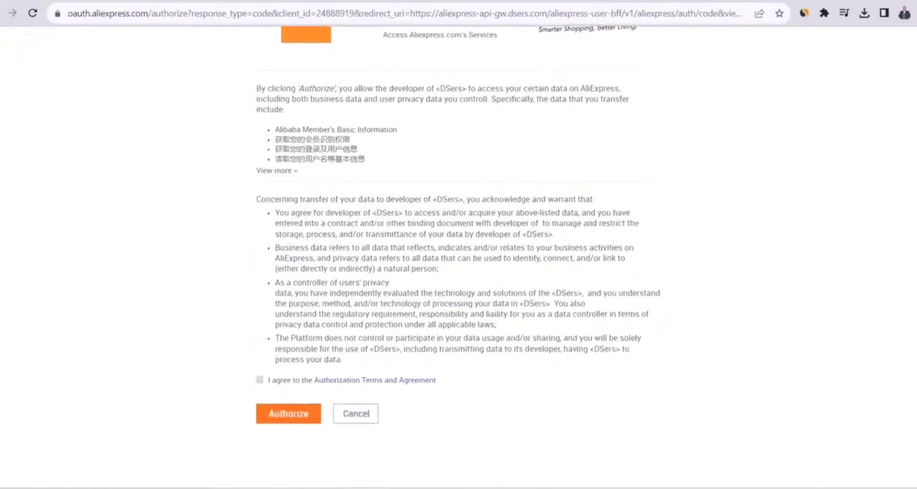
left_click(291, 419)
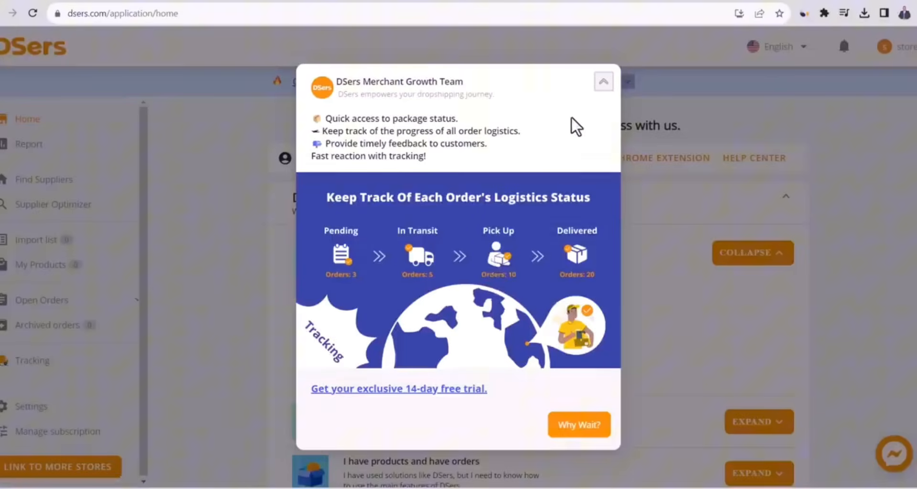
left_click(605, 86)
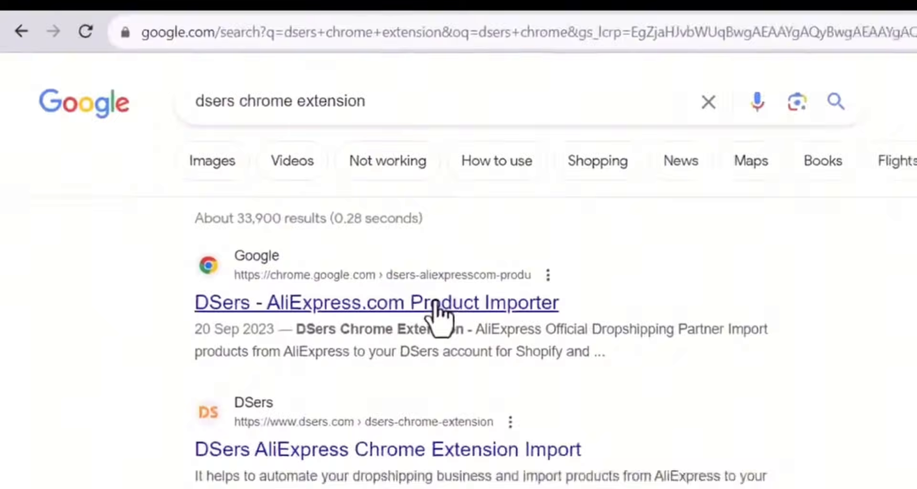
Find the "DSers - AliExpress.com Product Importer" extension through Google and add it to Chrome
left_click(436, 304)
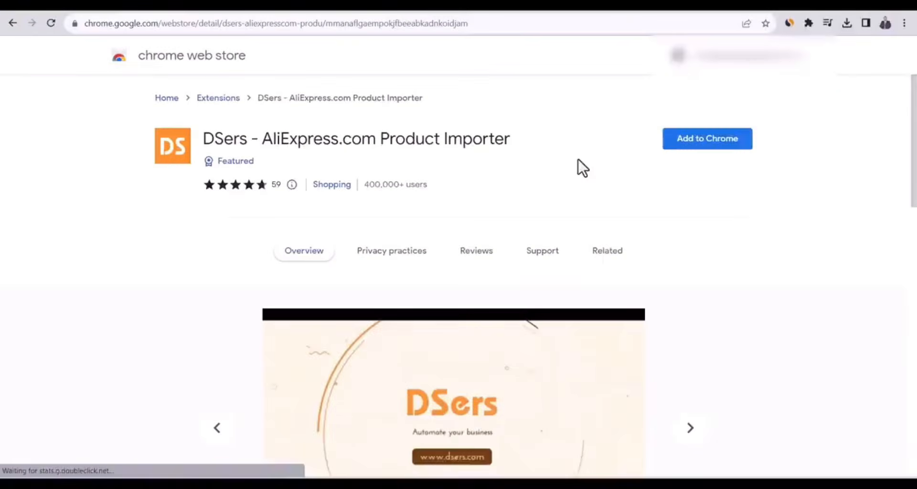
left_click(714, 145)
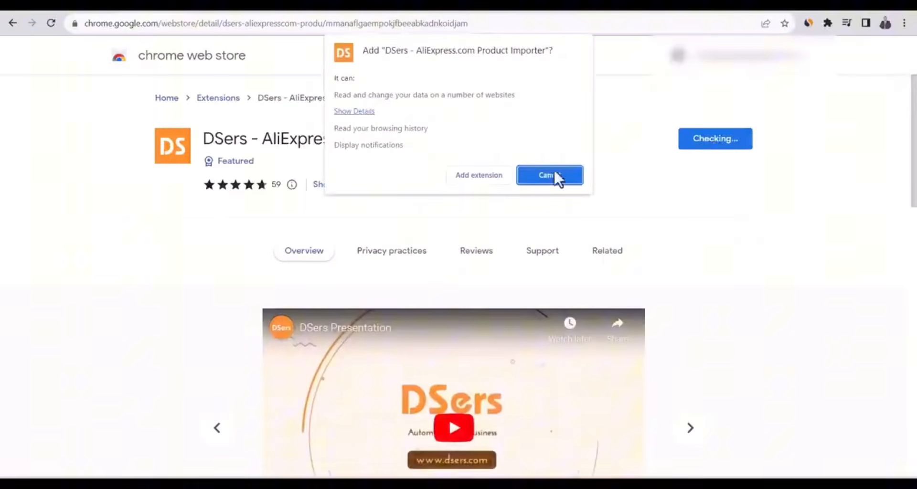
left_click(501, 175)
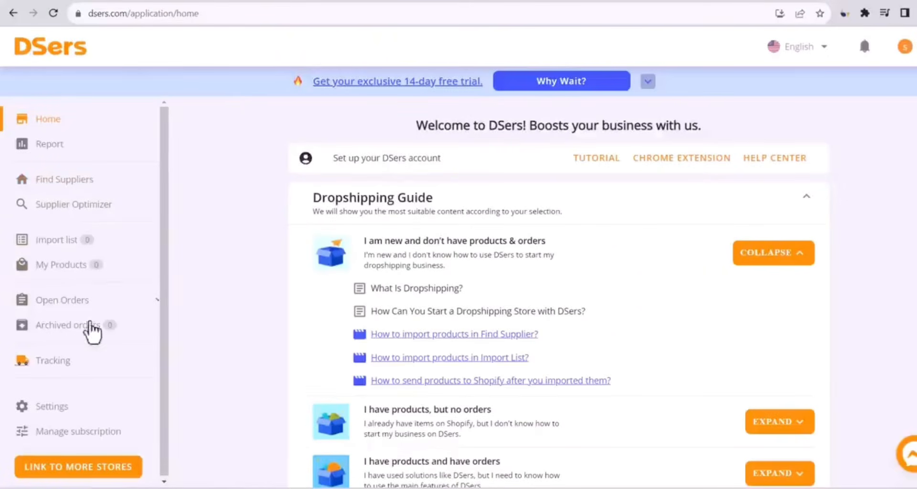
Open the pricing rule in the DSers sales channel settings and enable the pricing template for the dbaec9-3 store
left_click(70, 406)
scroll(901, 224, "down", 3)
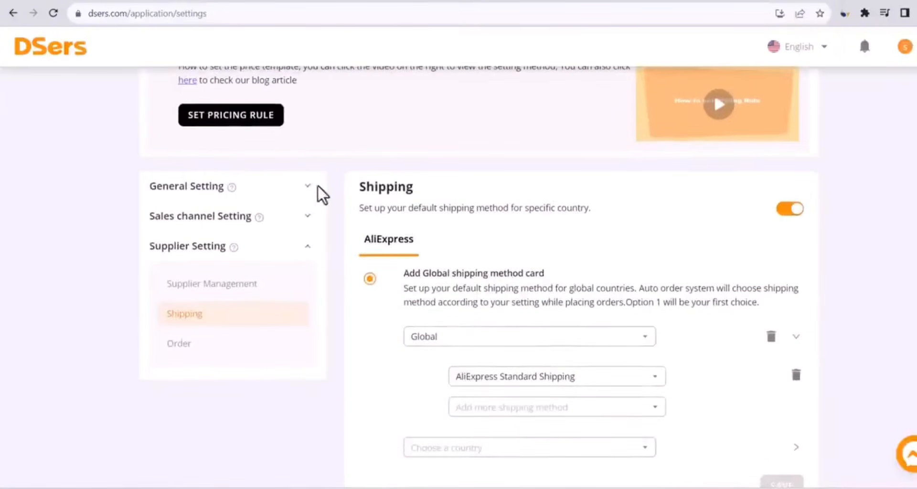
left_click(309, 218)
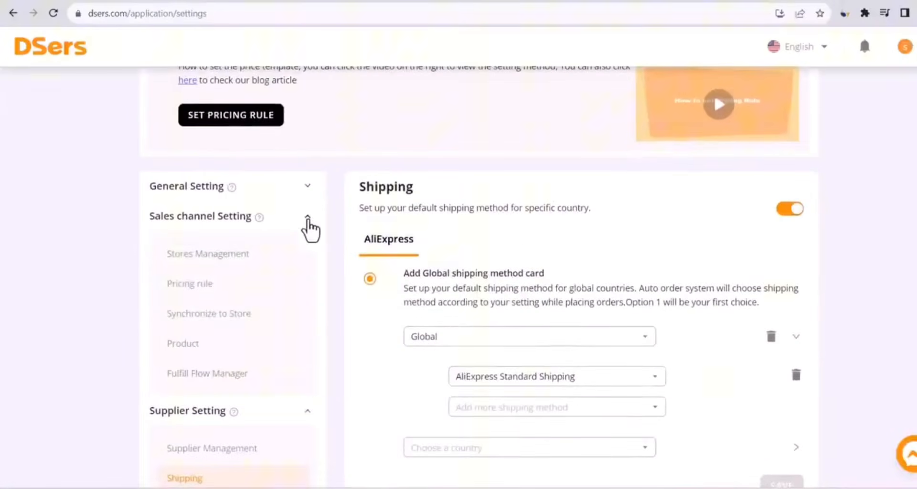
left_click(196, 286)
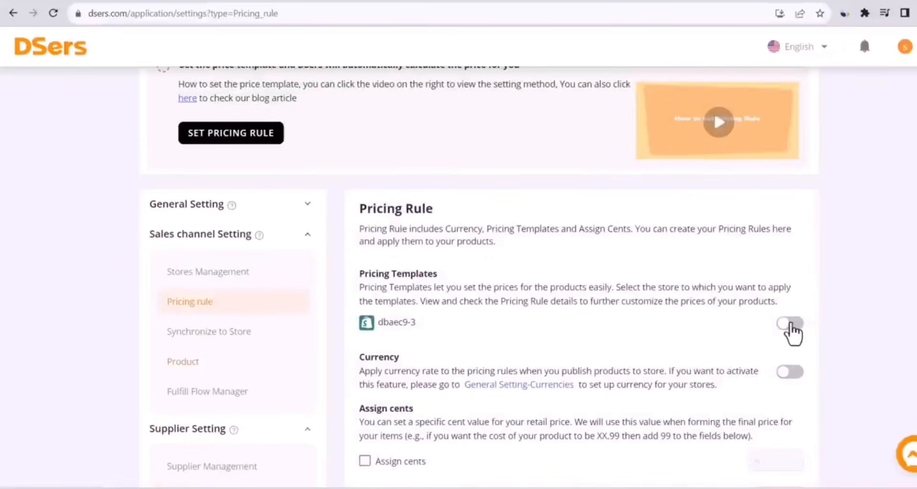
left_click(791, 324)
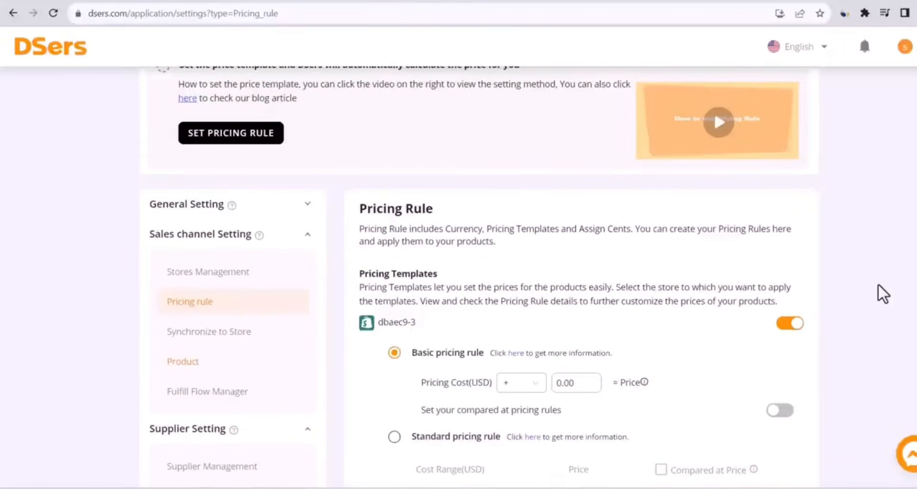
Set the basic pricing rule to cost × 4 for the price and cost × 7 for the compared-at price, and save it
scroll(878, 283, "down", 4)
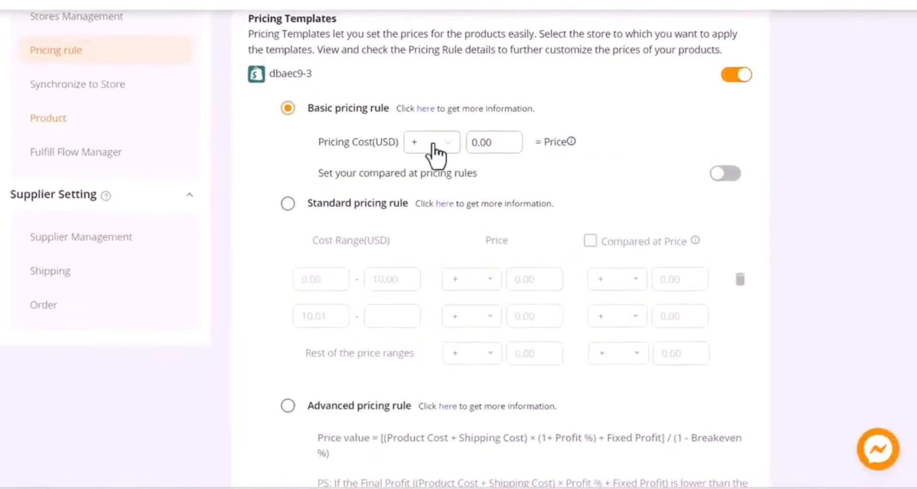
left_click(433, 145)
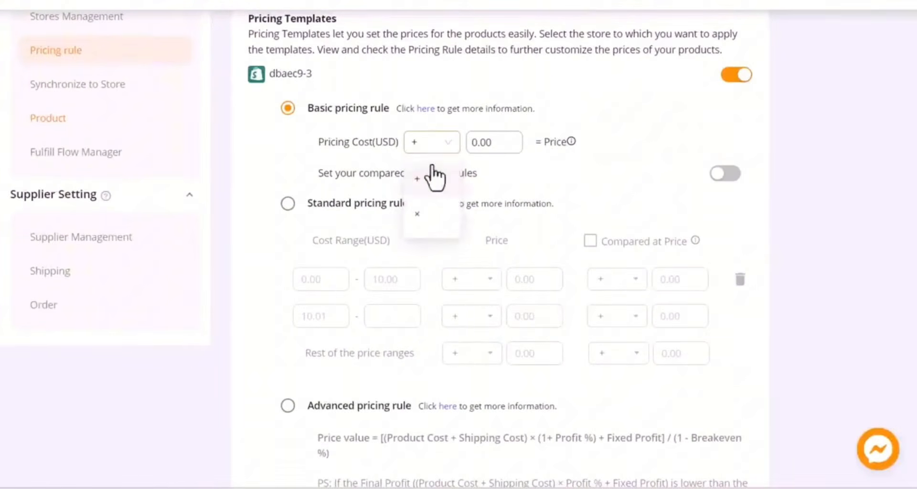
left_click(428, 224)
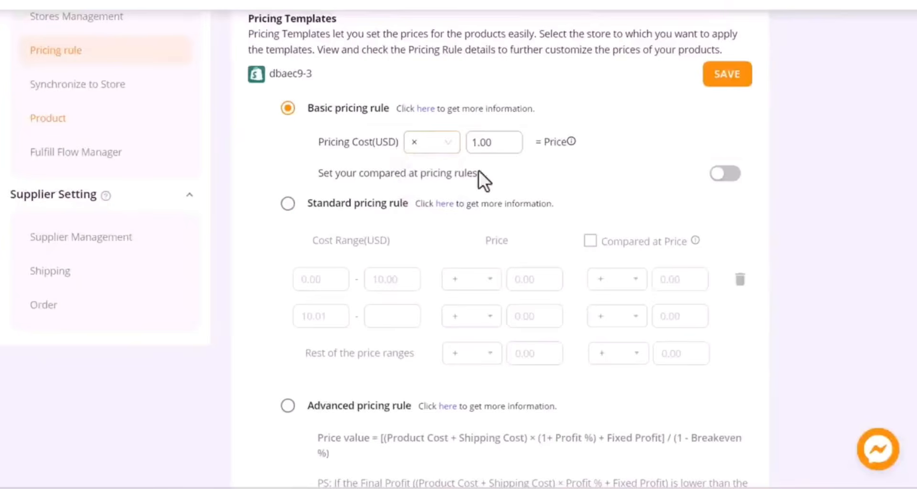
double_click(497, 142)
type("4")
left_click(725, 175)
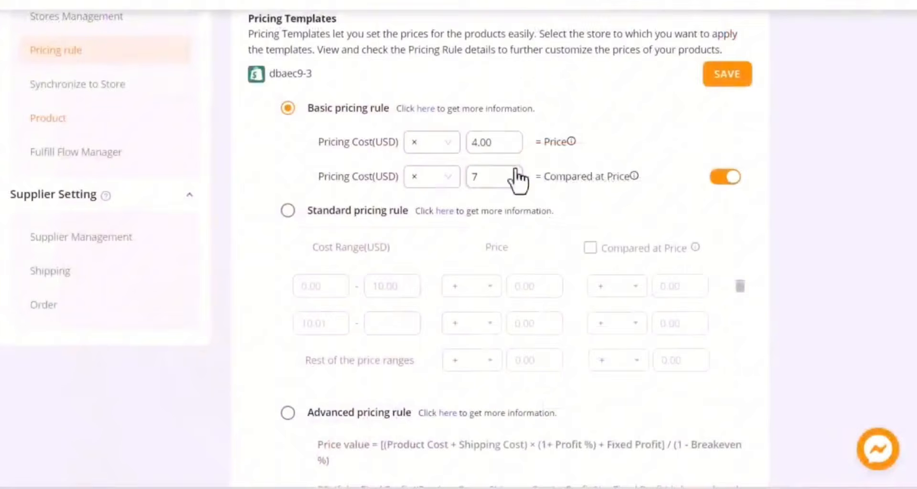
left_click(654, 174)
left_click(727, 75)
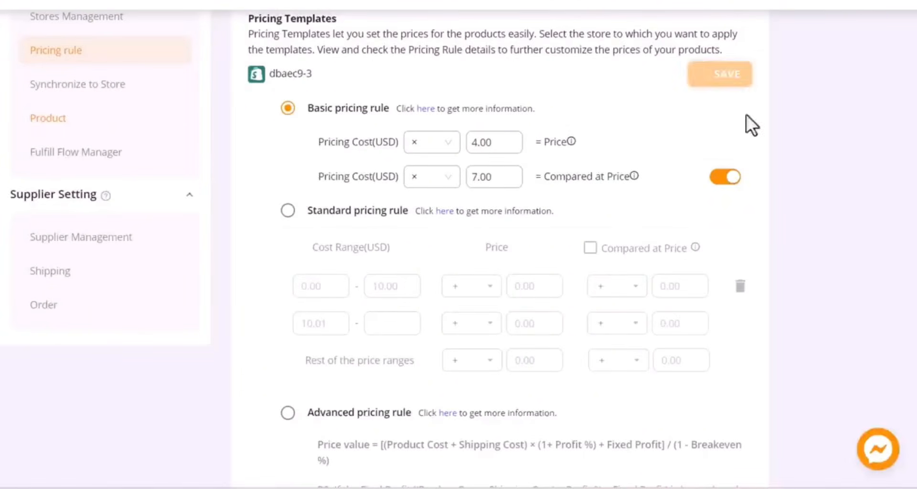
Enable assigned cents for both the price and the compared-at price, set each to 99, and save
scroll(776, 167, "down", 8)
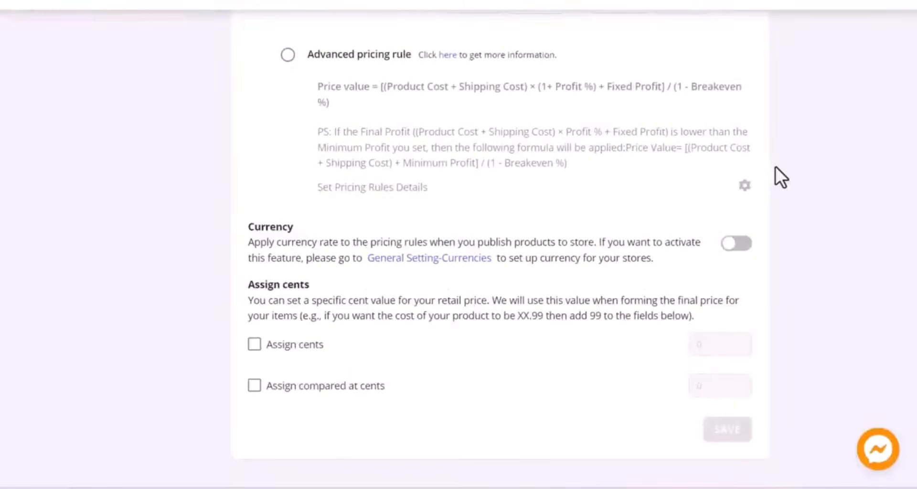
left_click(254, 344)
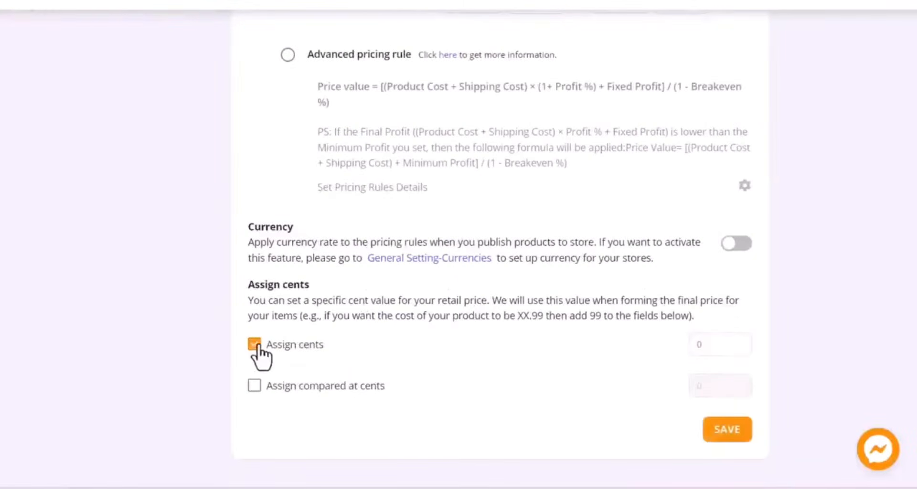
left_click(254, 386)
left_click(708, 345)
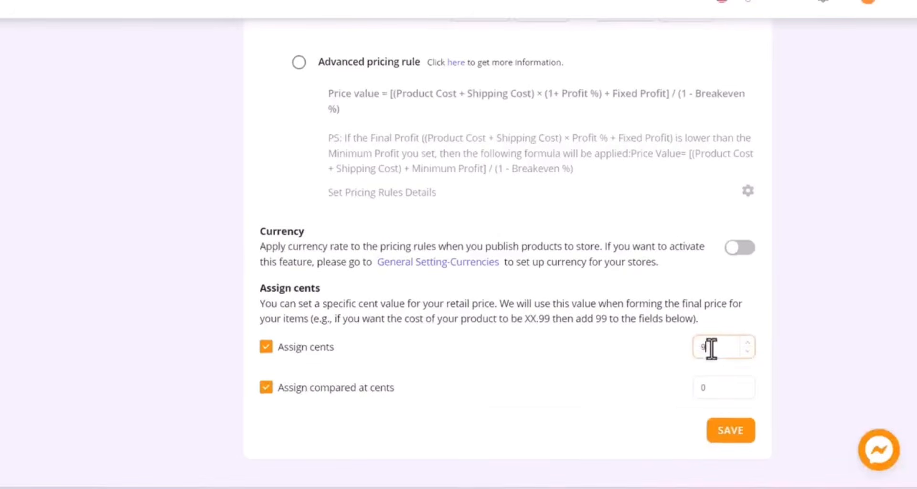
double_click(712, 386)
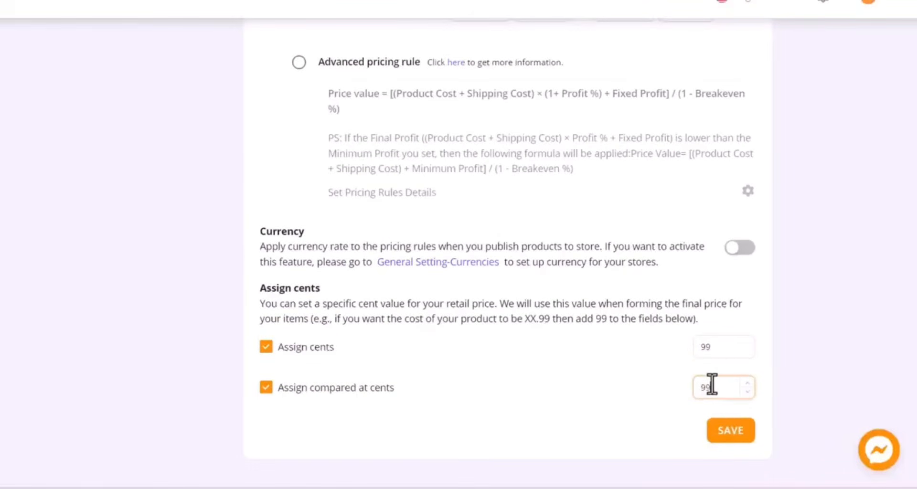
type("99")
left_click(729, 432)
Turn on notifications for inventory changes and price changes in the general settings
scroll(901, 360, "up", 10)
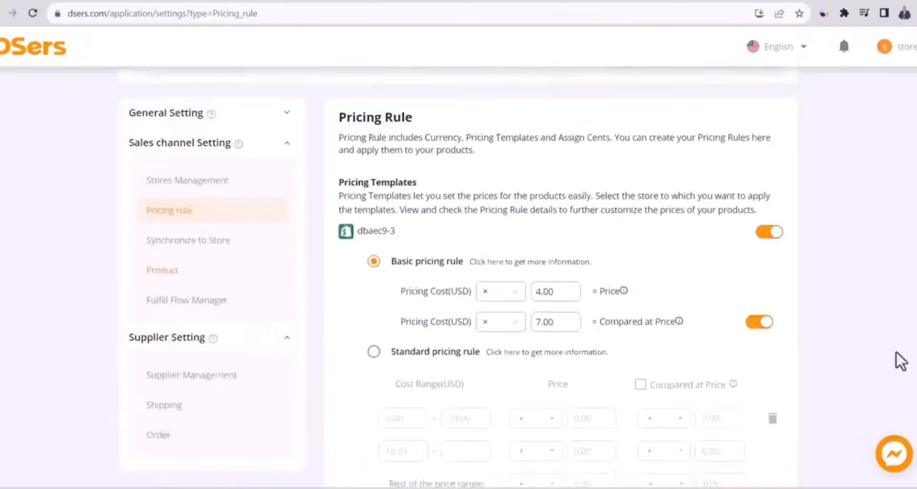
left_click(287, 164)
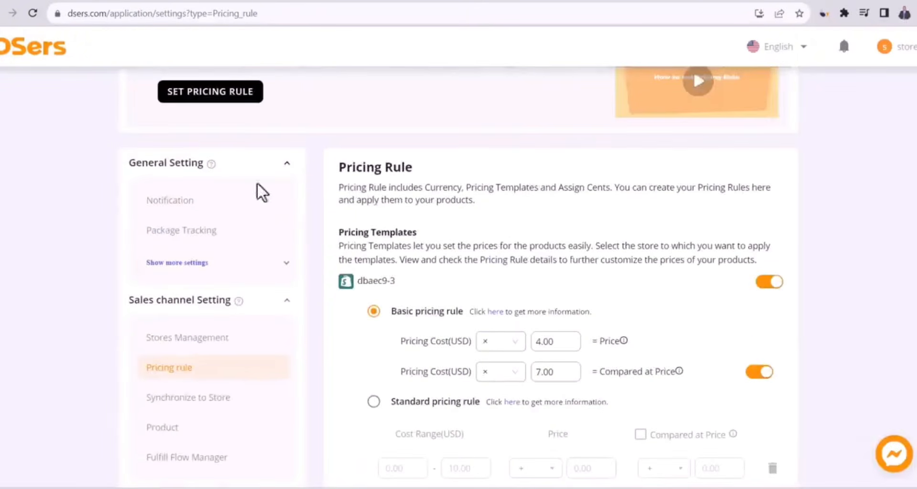
left_click(192, 203)
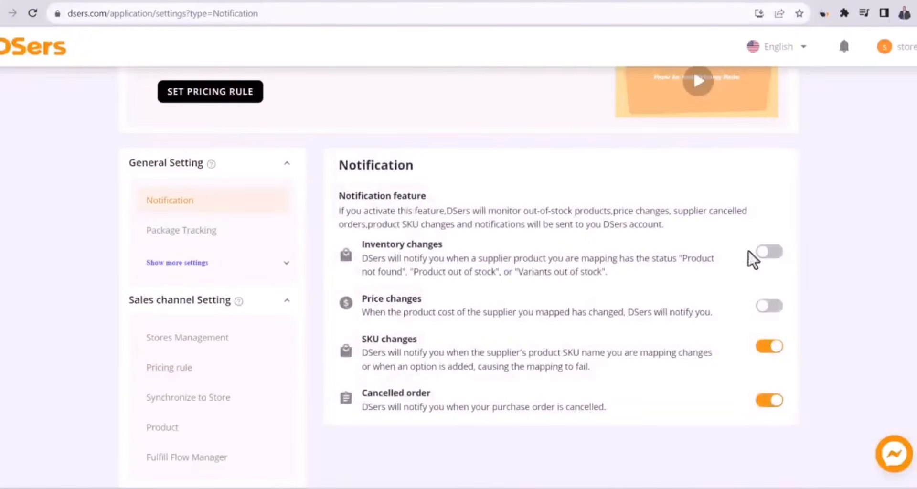
left_click(771, 306)
left_click(775, 253)
scroll(313, 245, "up", 1)
In the supplier order settings, save the AliExpress supplier message "We are dropshipping! Please, don't include any invoices or promo materials into the package."
scroll(313, 244, "down", 3)
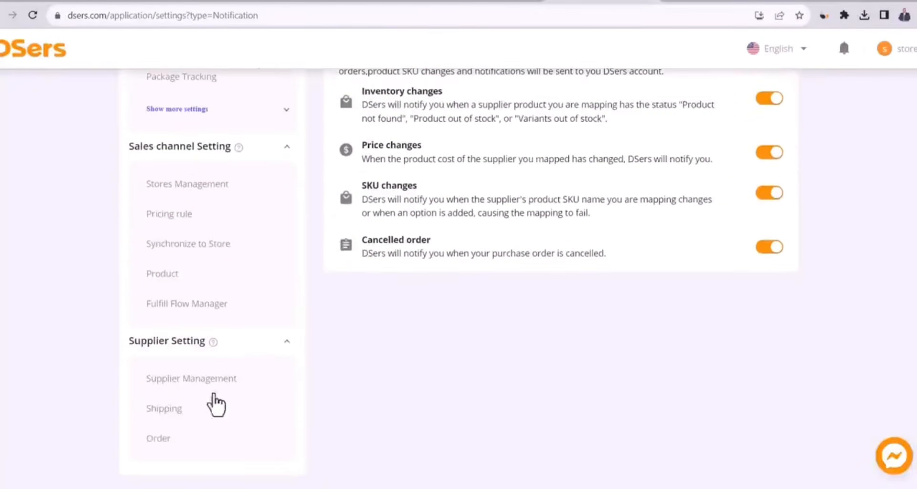
left_click(177, 437)
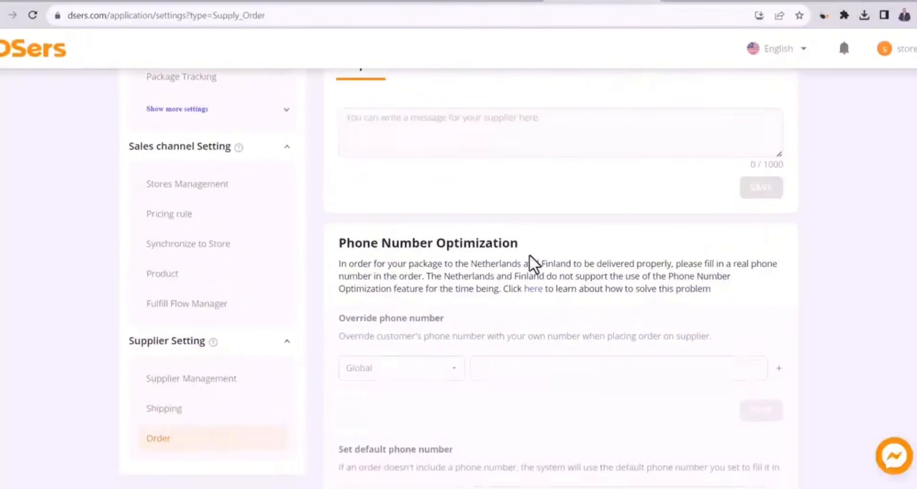
scroll(529, 255, "up", 2)
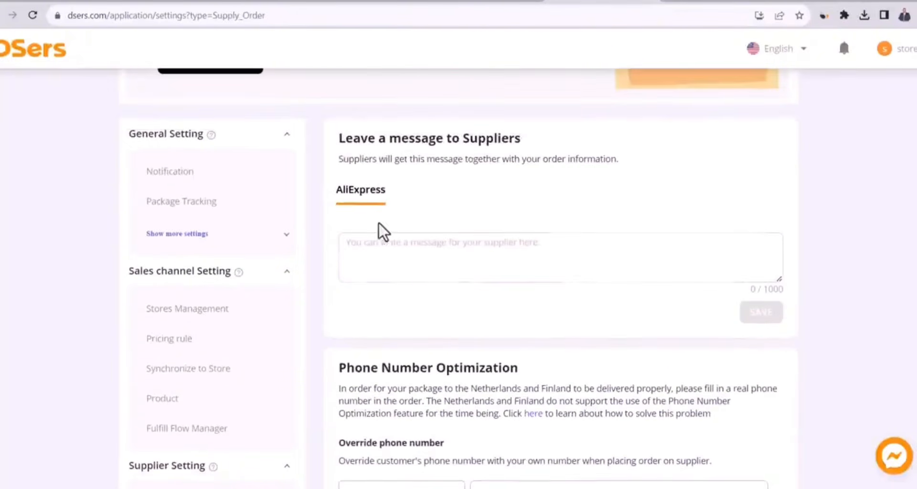
left_click(438, 259)
type("We are dropshipping! Please, don't include any invoices or promo materials into the package.")
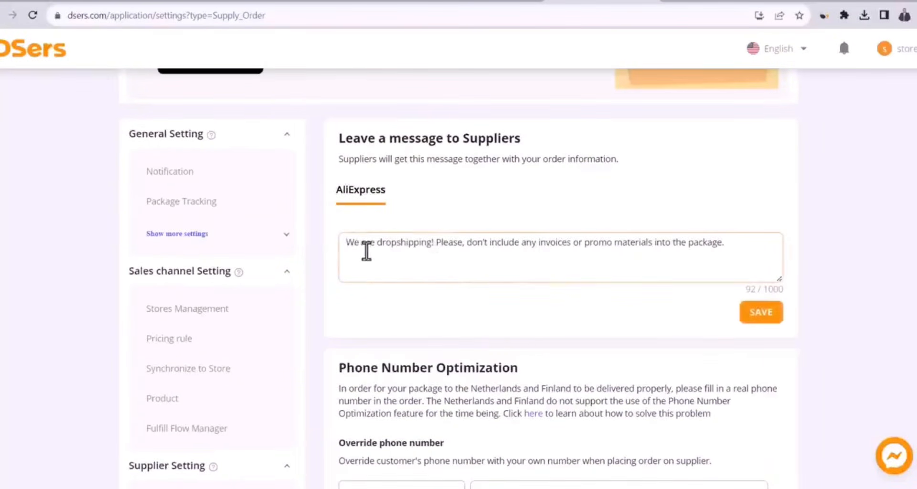
left_click_drag(354, 244, 734, 248)
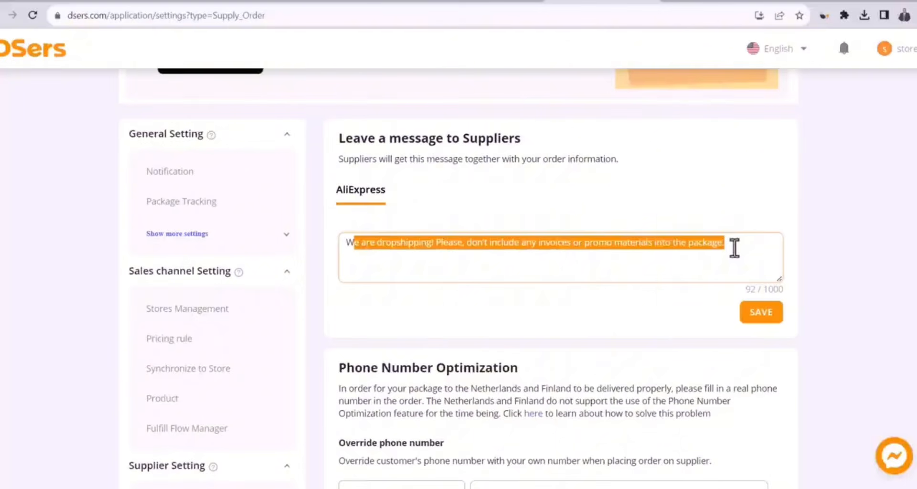
left_click(734, 248)
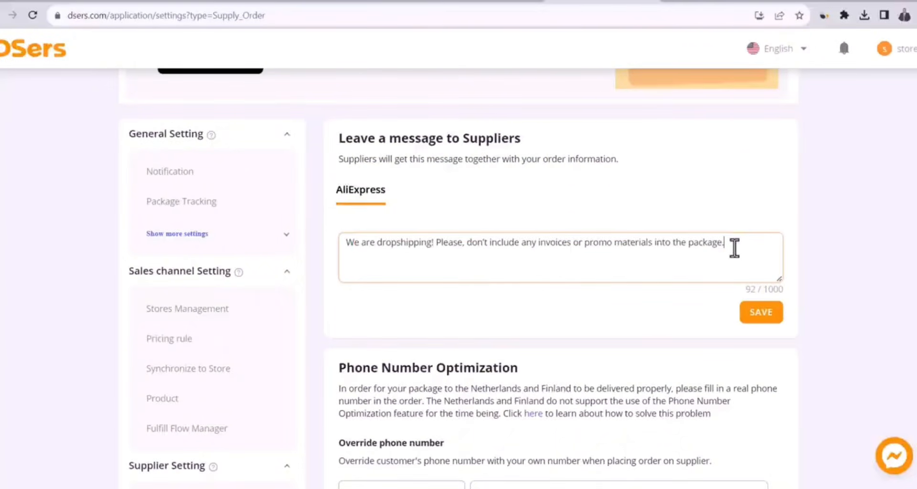
left_click(756, 315)
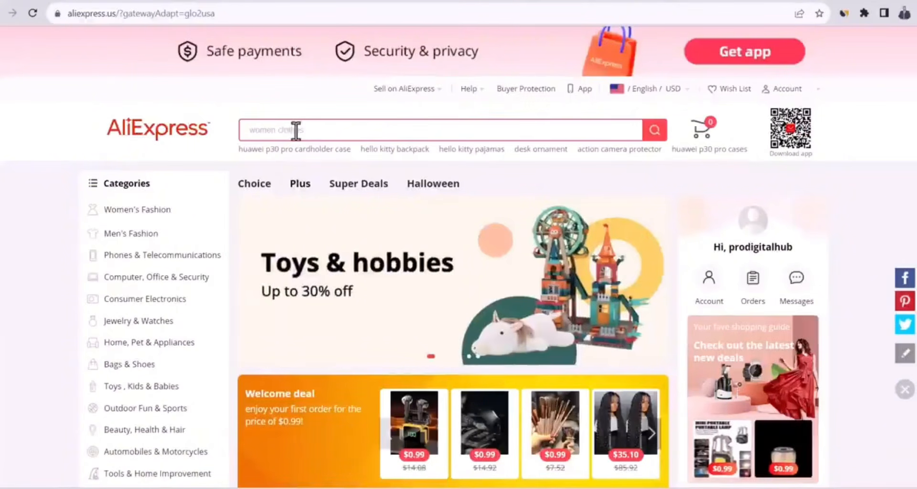
Switch to AliExpress and search for "skirts for woman"
type("d")
key("BackSpace")
type("skirt")
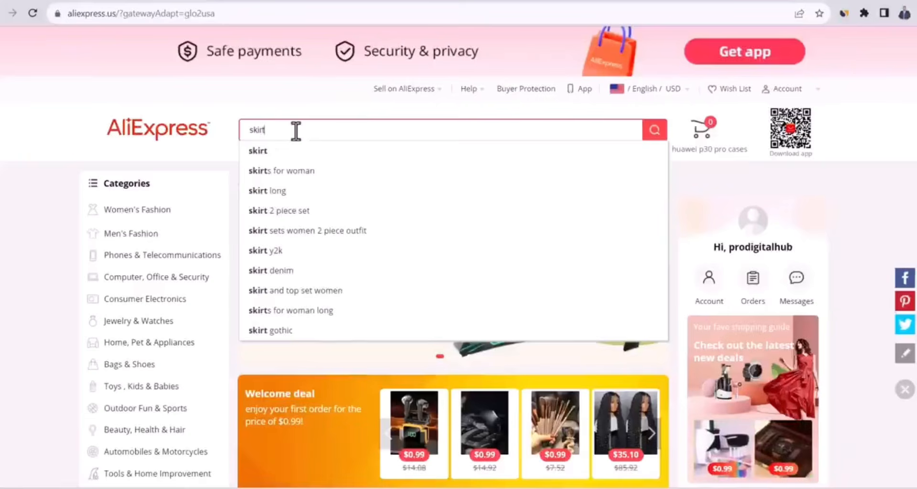
left_click(311, 172)
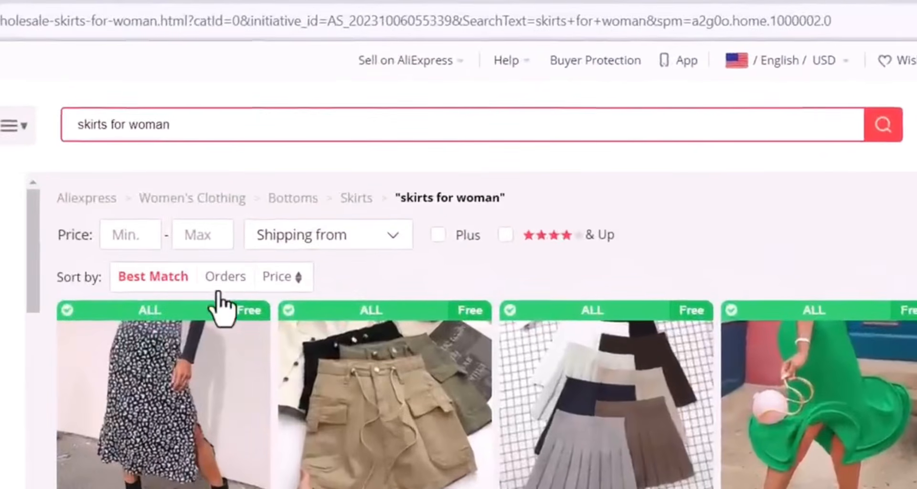
Open the OOTN Official Store from the skirt results and look through its home page
left_click(220, 287)
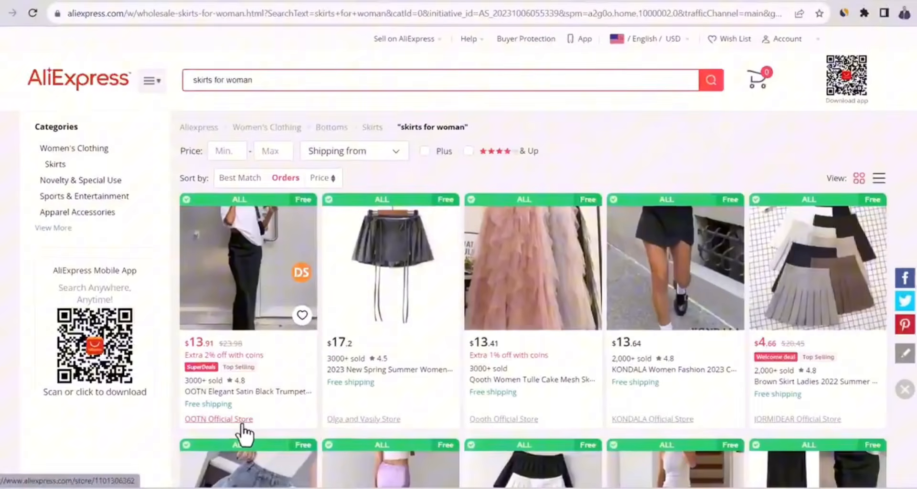
left_click(242, 424)
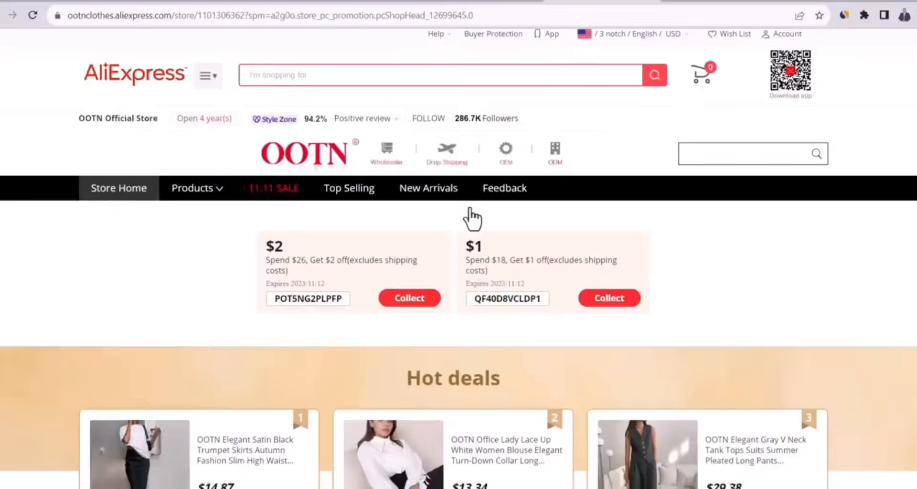
scroll(473, 217, "down", 10)
scroll(475, 222, "down", 1)
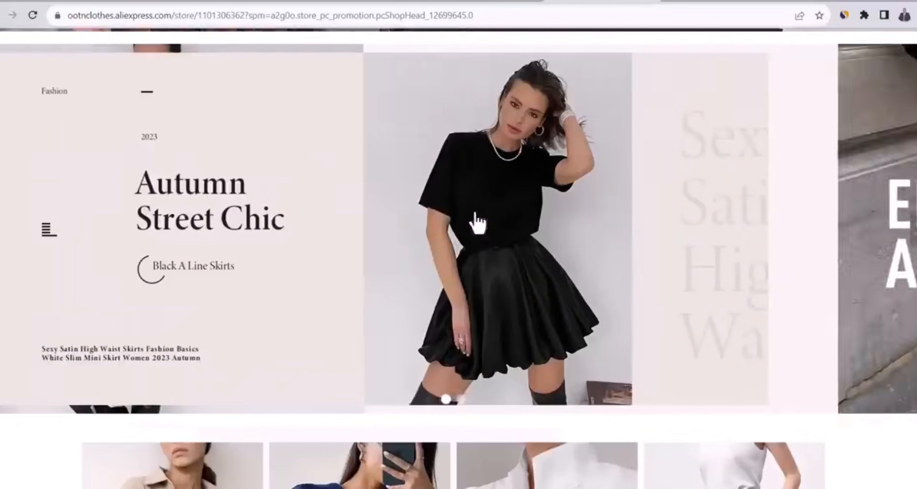
Open the OOTN store's Women Dresses category and sort the products by orders
scroll(475, 221, "up", 11)
mouse_move(197, 210)
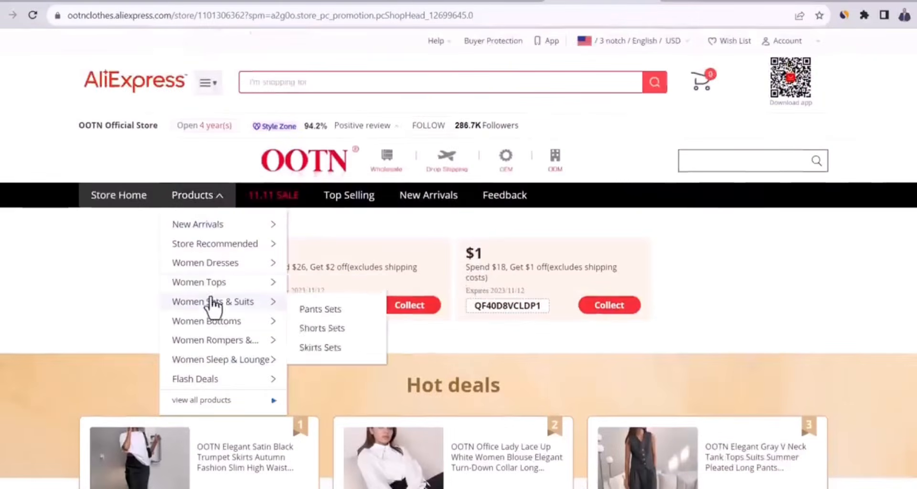
left_click(214, 264)
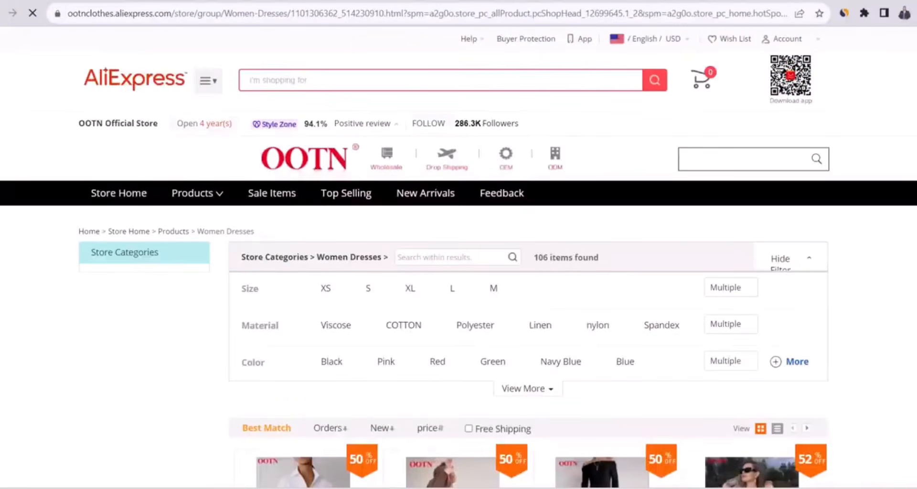
scroll(897, 135, "down", 6)
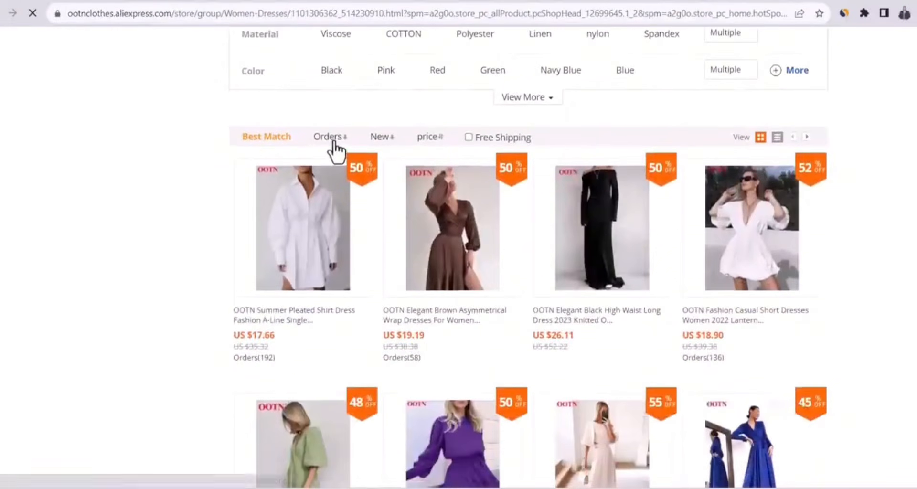
left_click(334, 140)
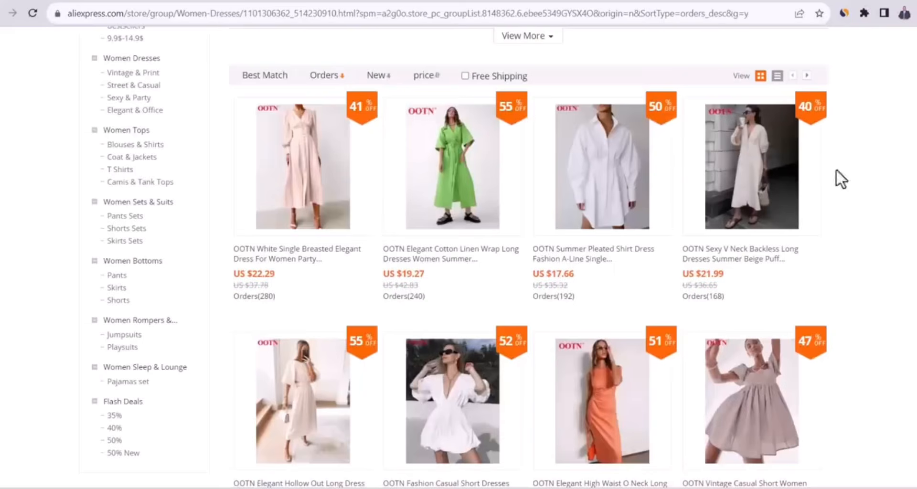
Open the OOTN White Single Breasted Elegant Dress listing and examine its product photos and details
left_click(314, 191)
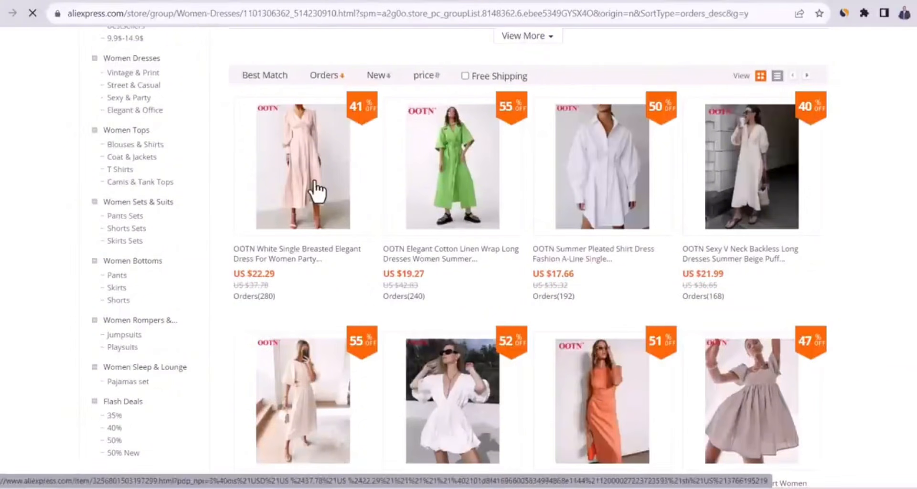
scroll(98, 454, "down", 3)
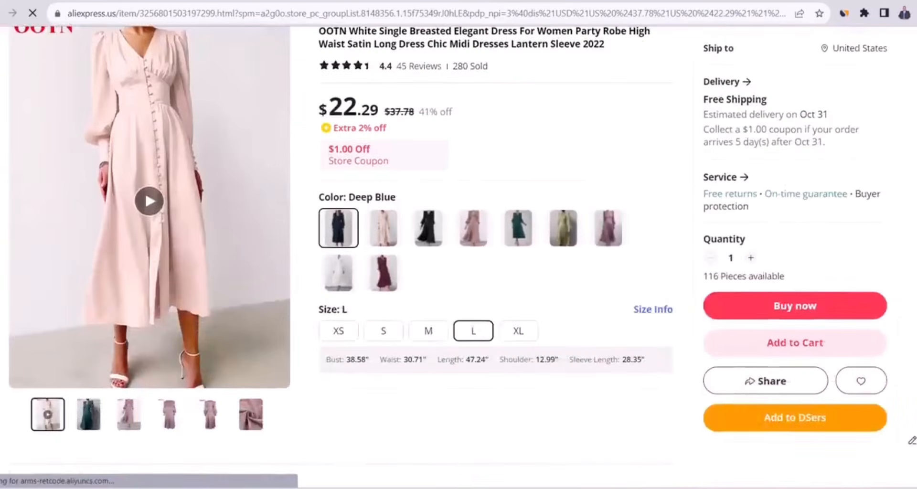
left_click(85, 430)
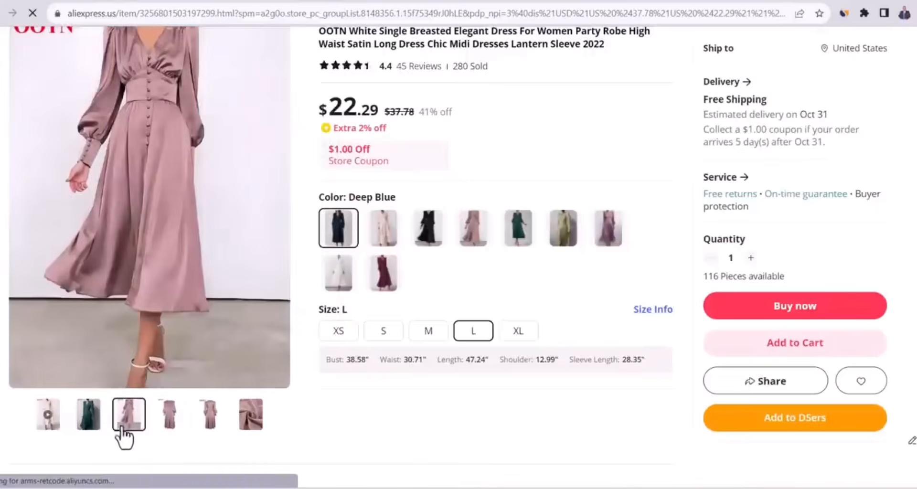
left_click(50, 425)
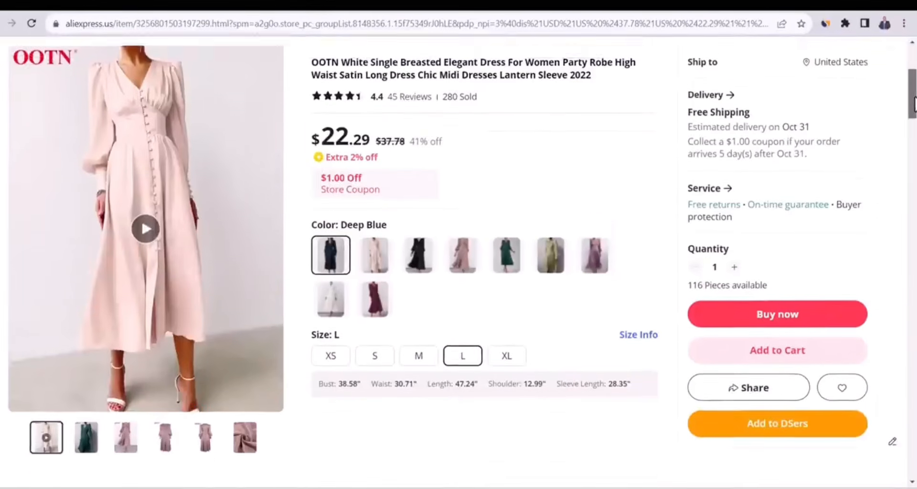
scroll(855, 144, "up", 3)
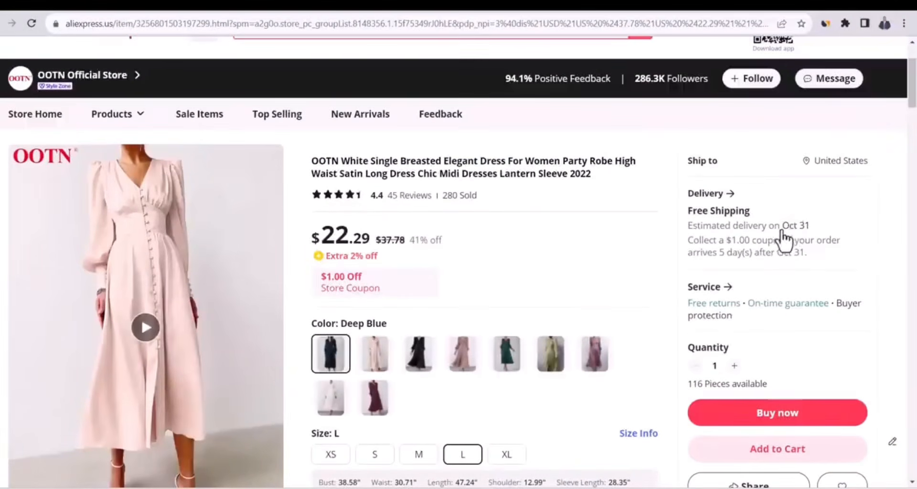
Check the dress's shipping methods, costs and delivery dates for the United States
left_click(758, 219)
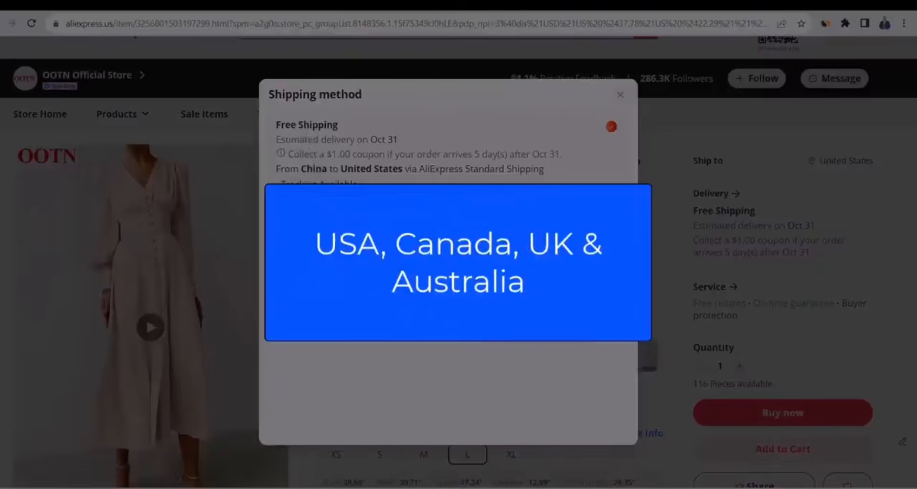
left_click(621, 95)
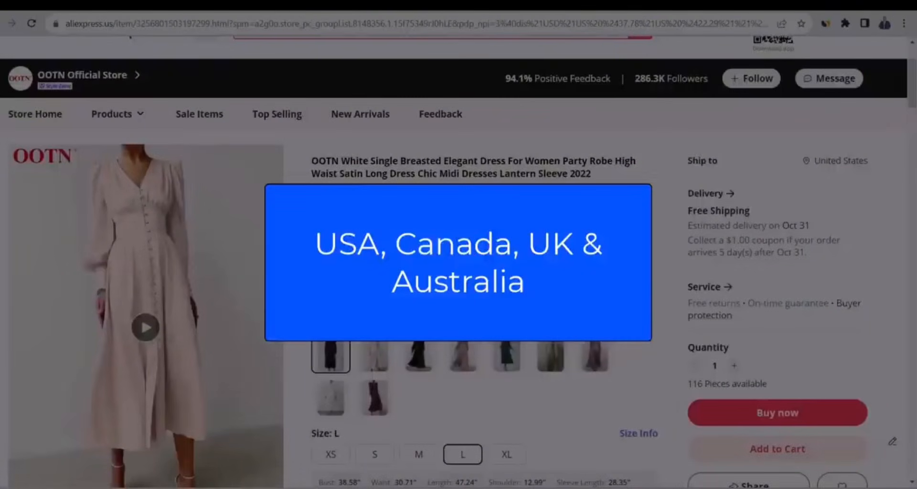
left_click(696, 227)
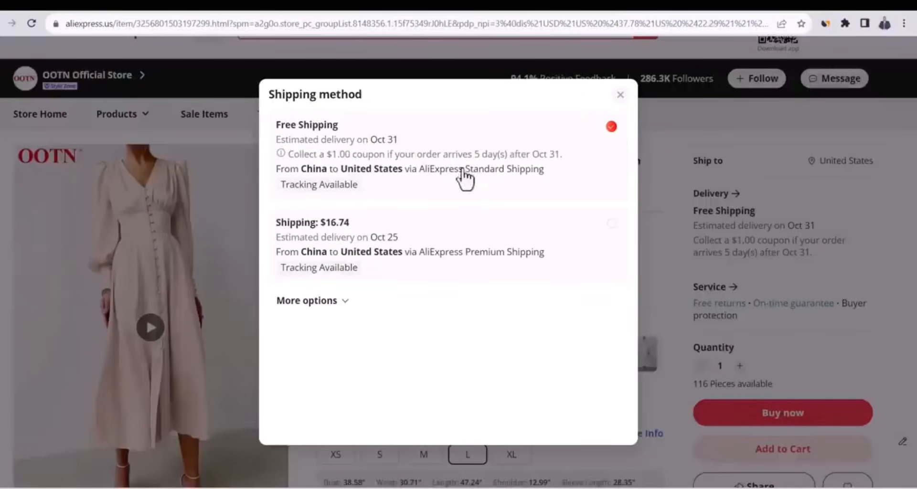
left_click(730, 146)
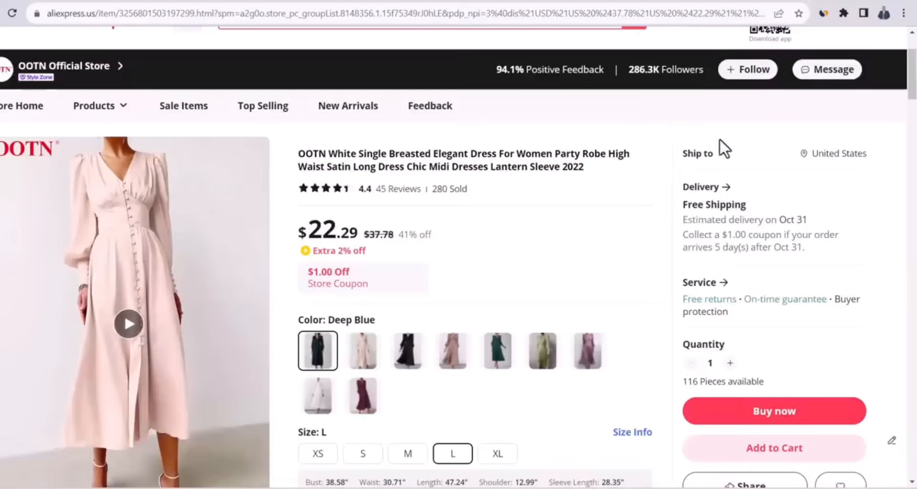
Change the dress's ship-to country to United Kingdom and review the shipping methods available there
left_click(825, 160)
left_click(446, 259)
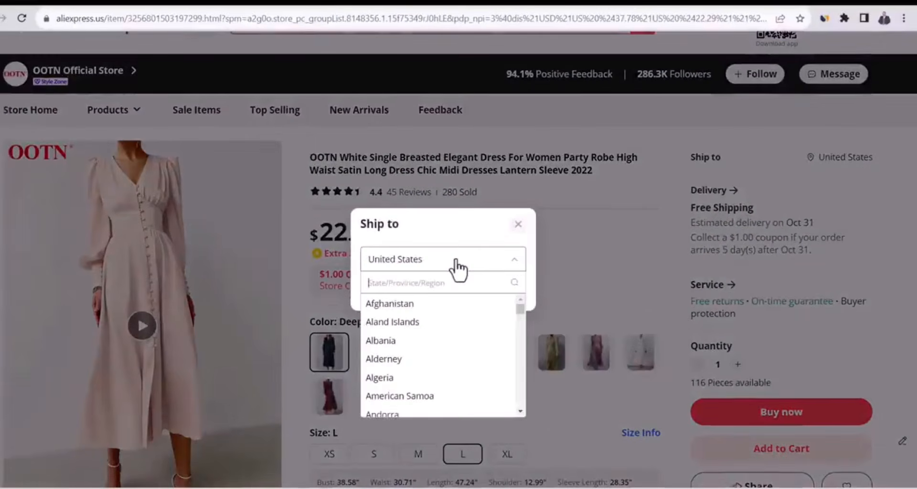
type("united")
left_click(447, 323)
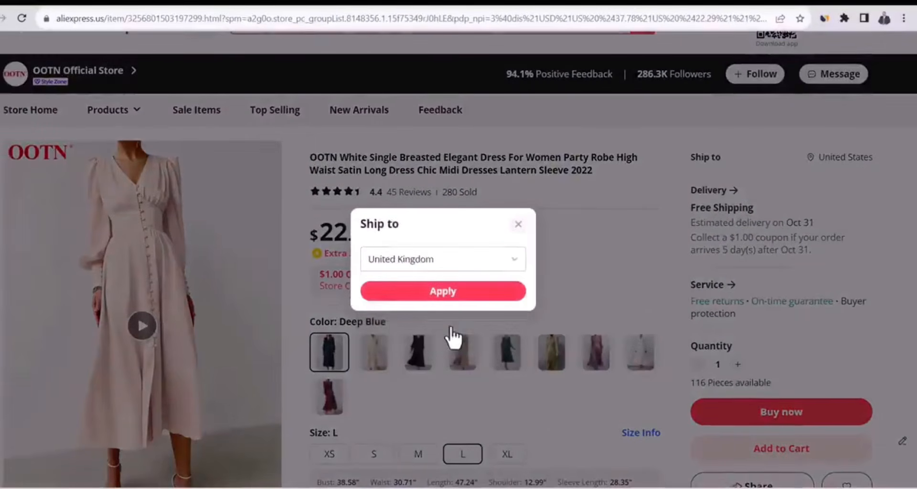
left_click(457, 292)
left_click(760, 225)
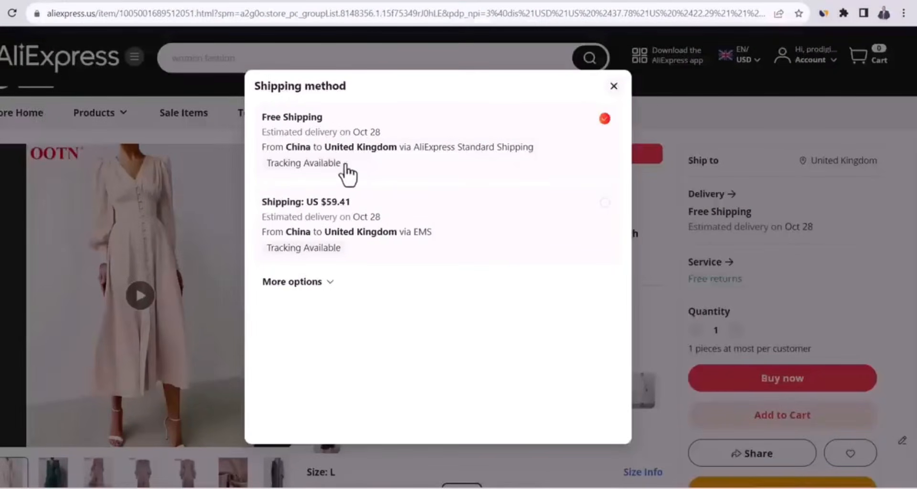
left_click(613, 87)
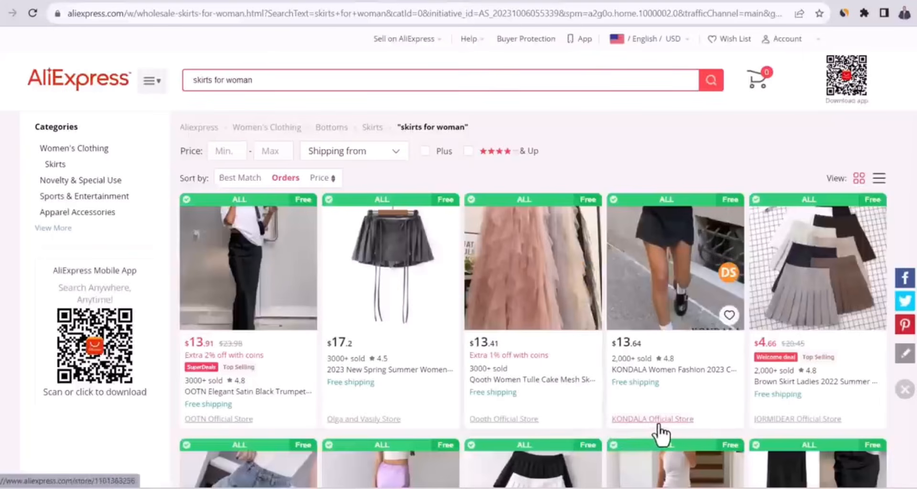
Open the KONDALA Official Store from the skirt results, browse its Dress category, and return to the search results
left_click(646, 420)
mouse_move(205, 200)
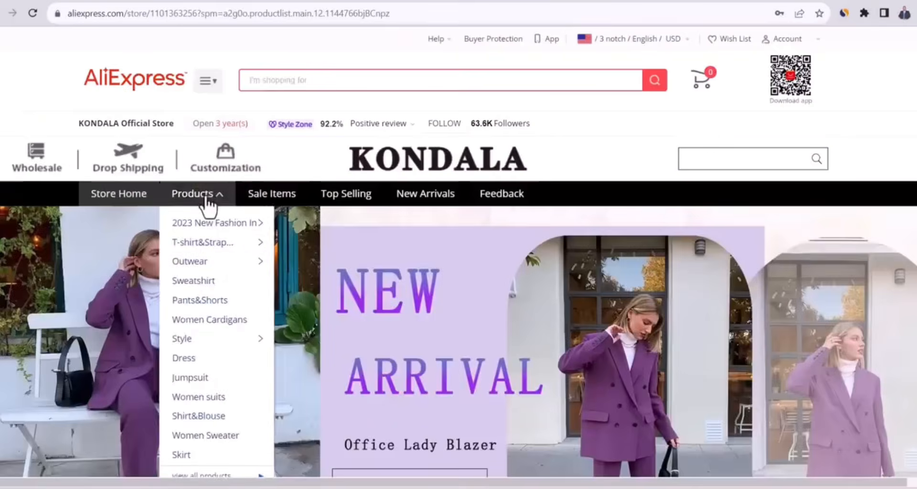
left_click(185, 358)
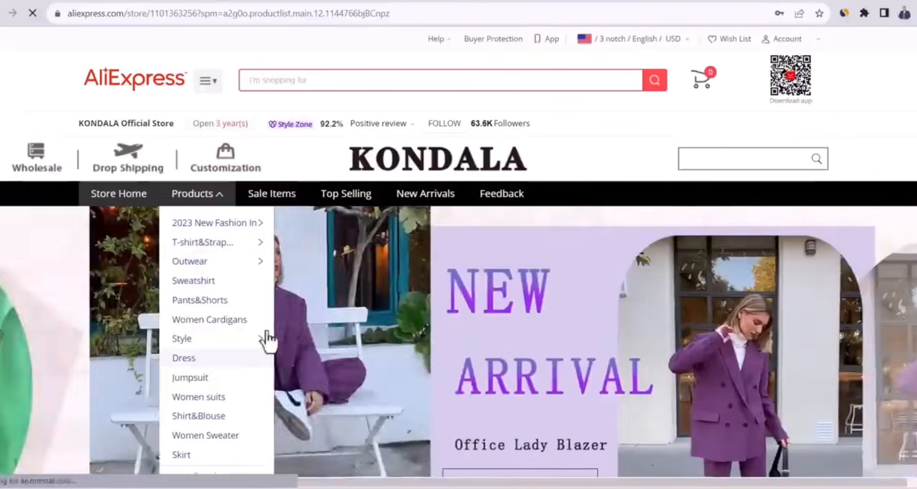
scroll(458, 258, "down", 10)
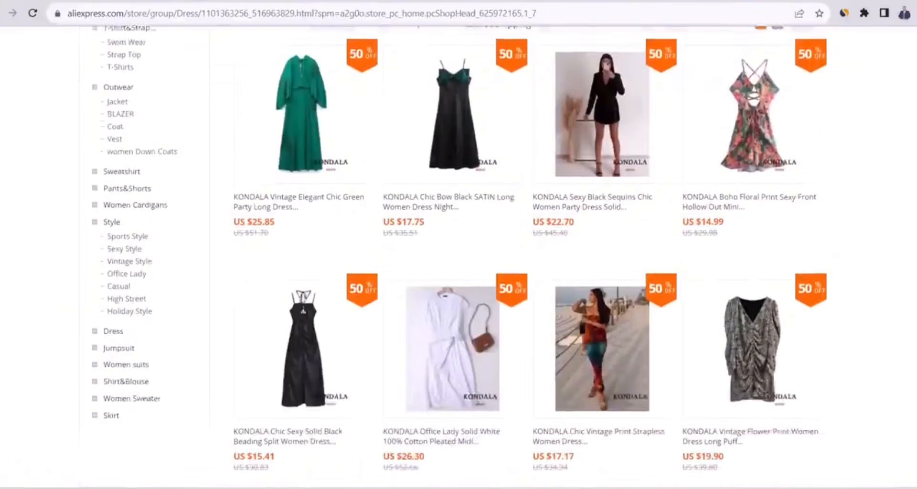
scroll(459, 258, "down", 7)
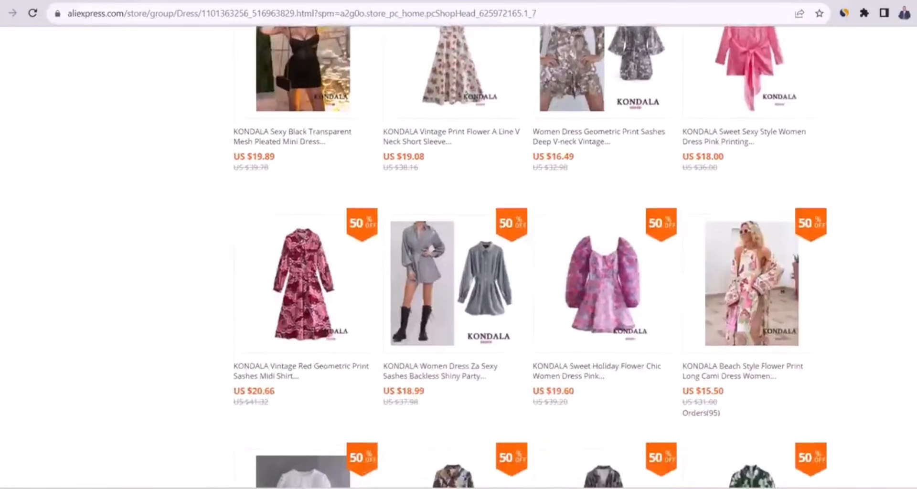
scroll(672, 57, "up", 11)
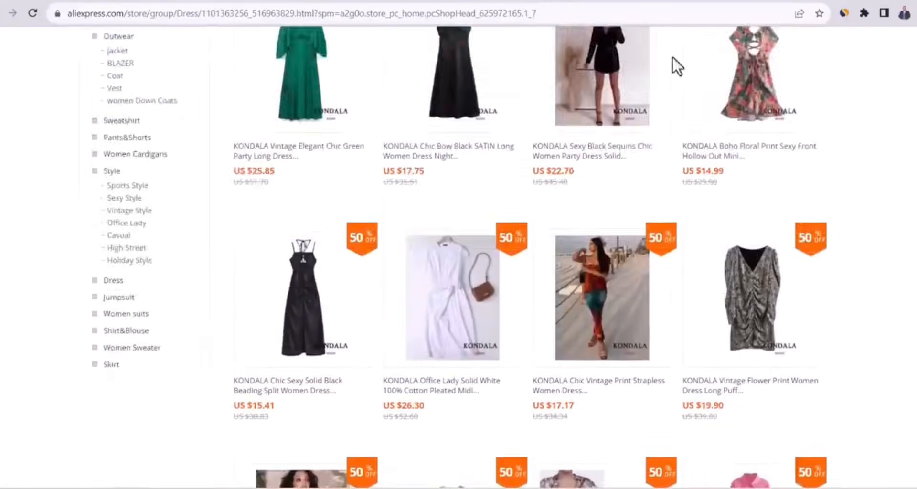
left_click(498, 0)
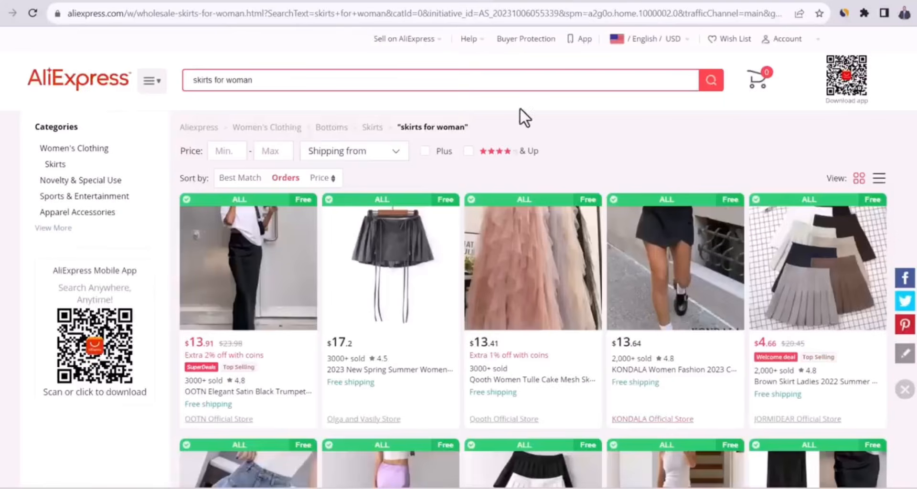
Search AliExpress for "topd for women" and look through the resulting clothing listings
triple_click(398, 87)
type("topd ")
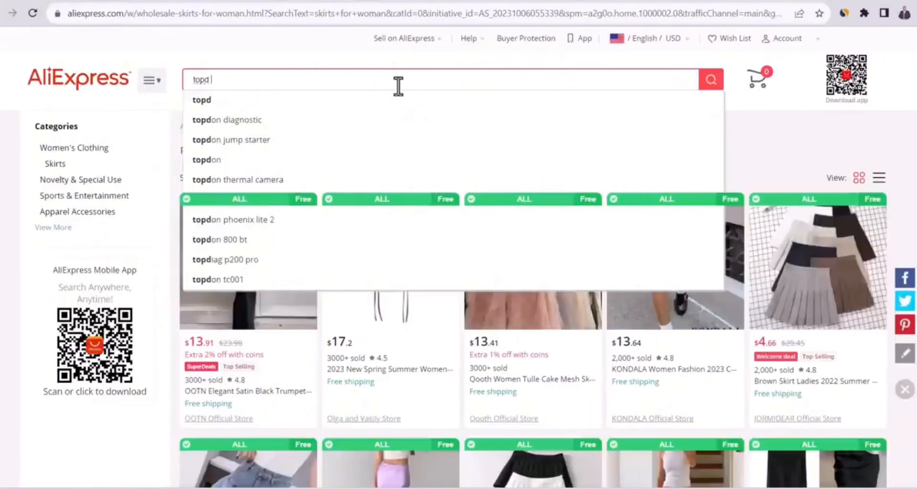
type("for")
left_click(323, 101)
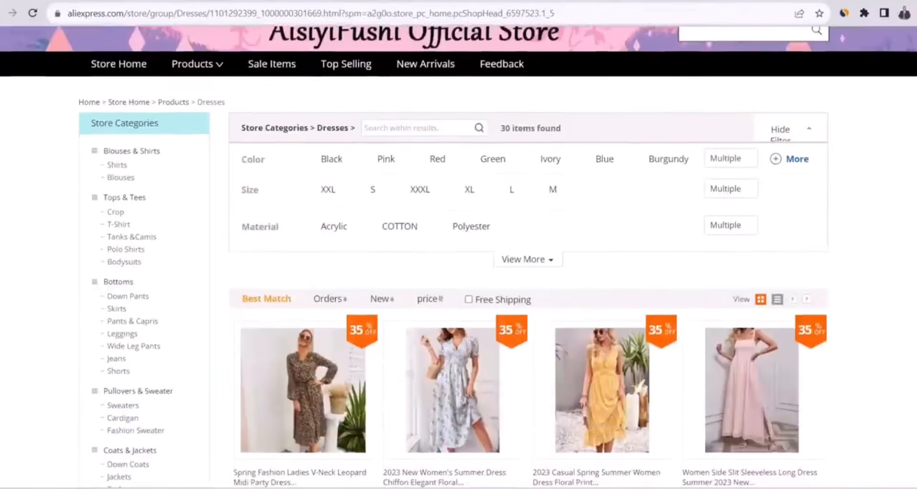
scroll(458, 258, "down", 3)
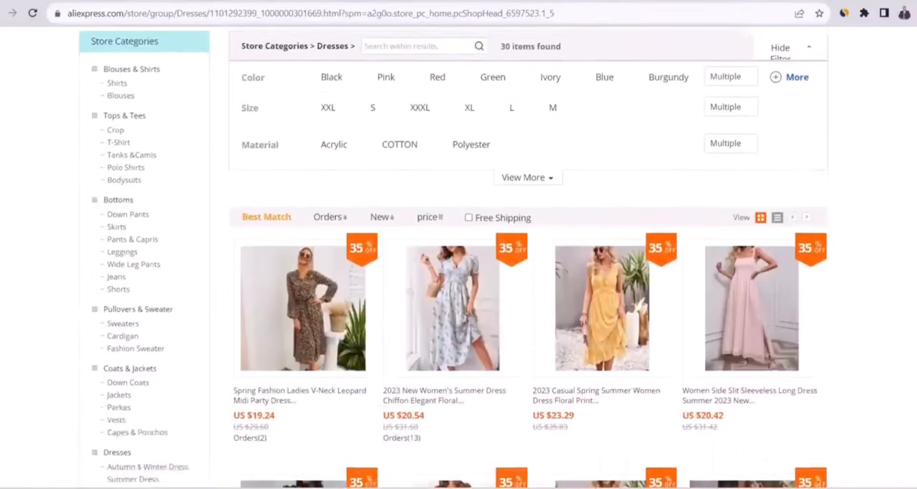
Browse the Dresses category of the fashion supplier's store, examining its styles, prices and order numbers
scroll(459, 258, "down", 3)
scroll(458, 258, "down", 12)
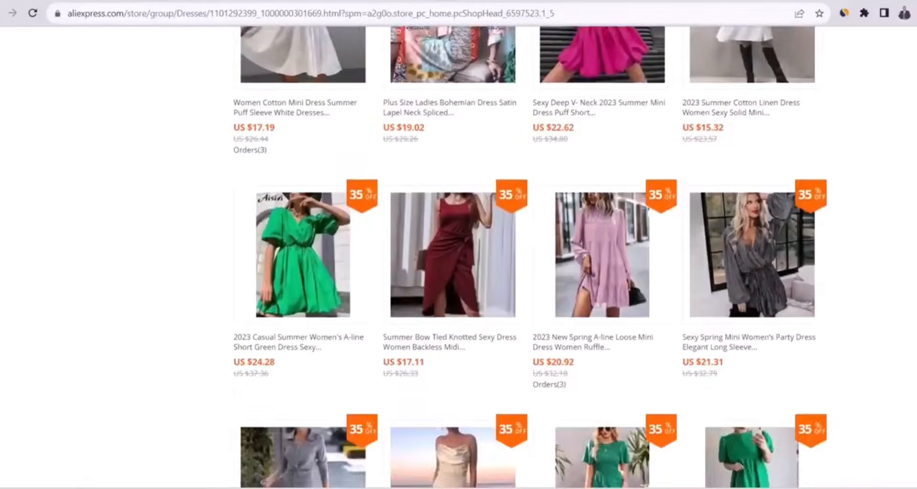
scroll(459, 258, "up", 10)
scroll(458, 258, "up", 3)
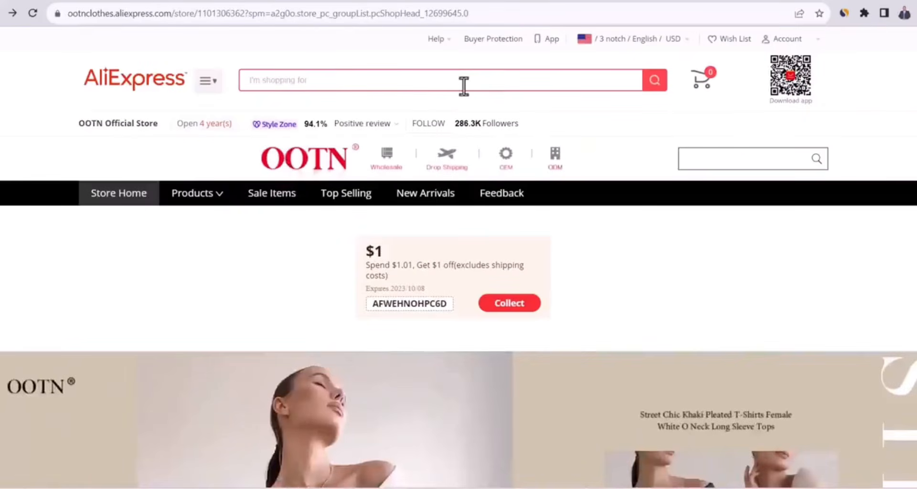
Open the OOTN Official Store's Women Dresses category and review its dresses sorted by orders
mouse_move(210, 200)
mouse_move(210, 232)
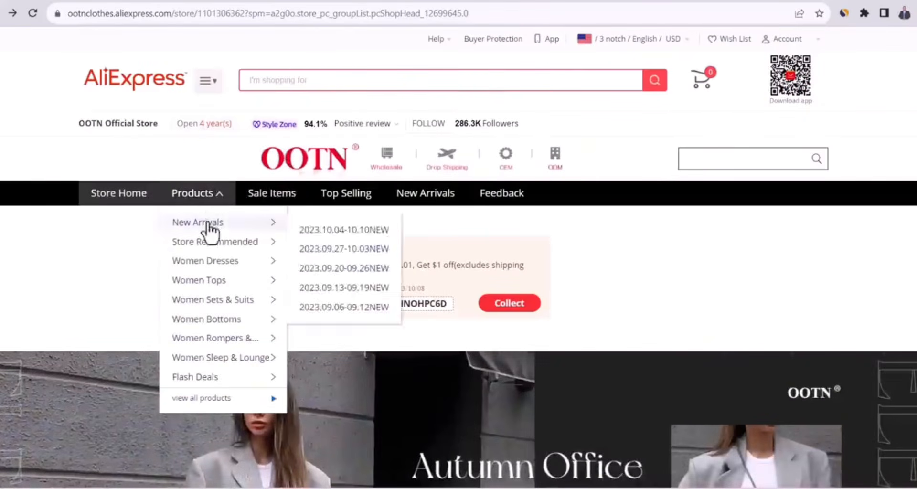
left_click(210, 262)
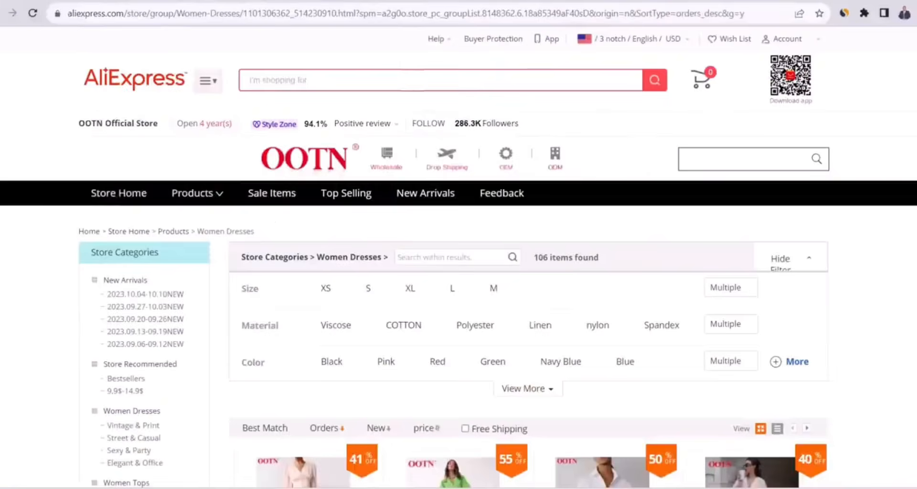
scroll(454, 258, "down", 5)
scroll(454, 258, "down", 5)
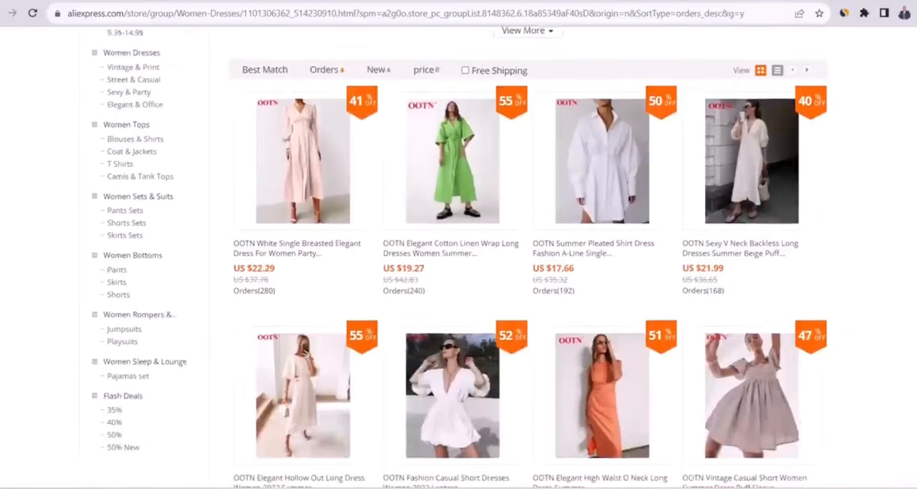
scroll(854, 161, "up", 1)
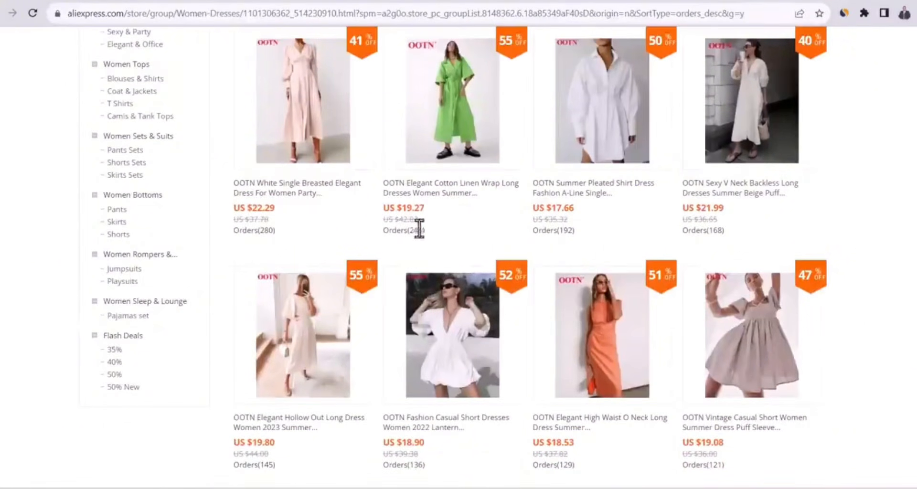
Switch to the Shopify admin and launch the installed DSers-AliExpress Dropshipping app
left_click(306, 1)
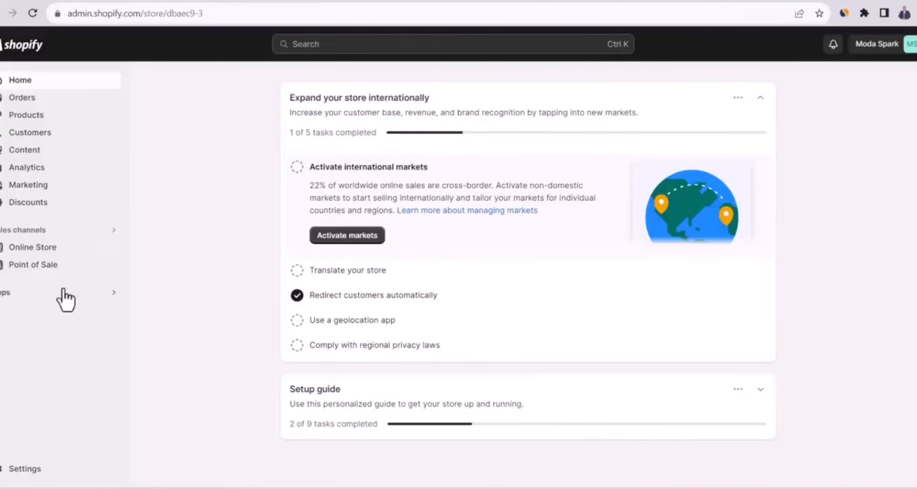
left_click(41, 294)
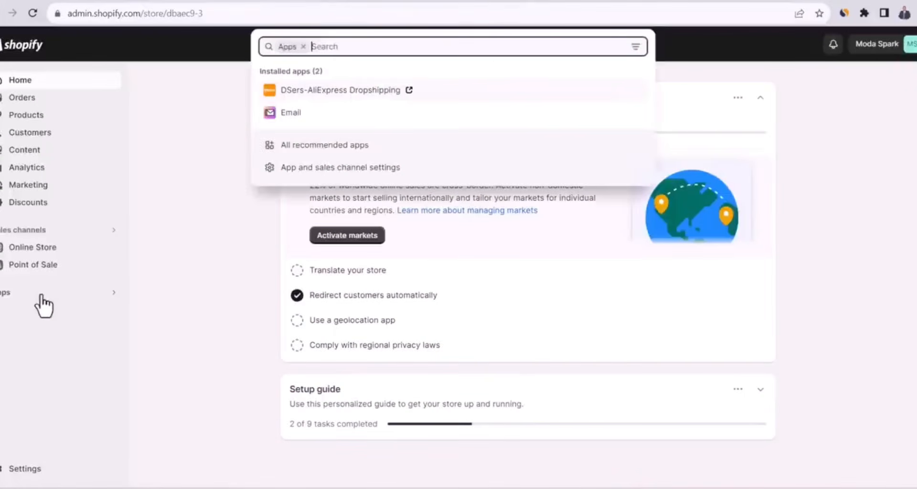
left_click(362, 93)
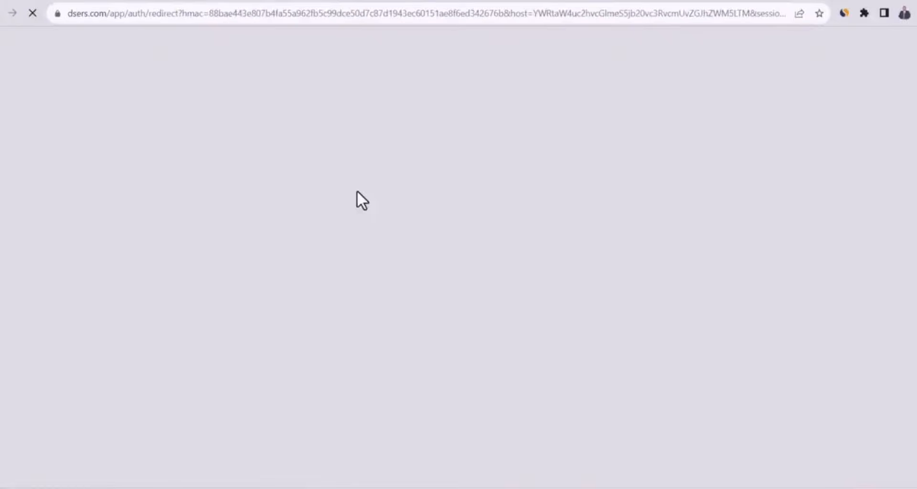
Set the DSers basic pricing rule multipliers to 3.00 for price and 6.00 for compared at price, and save
left_click(23, 413)
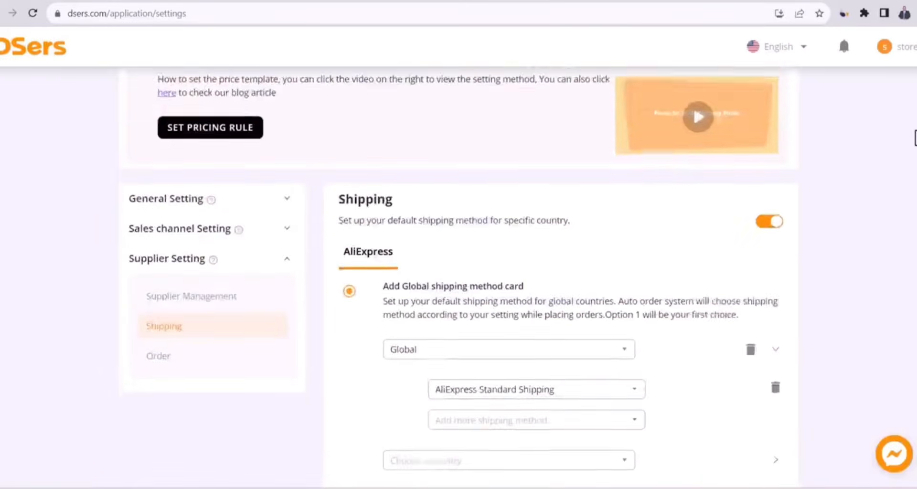
left_click(205, 197)
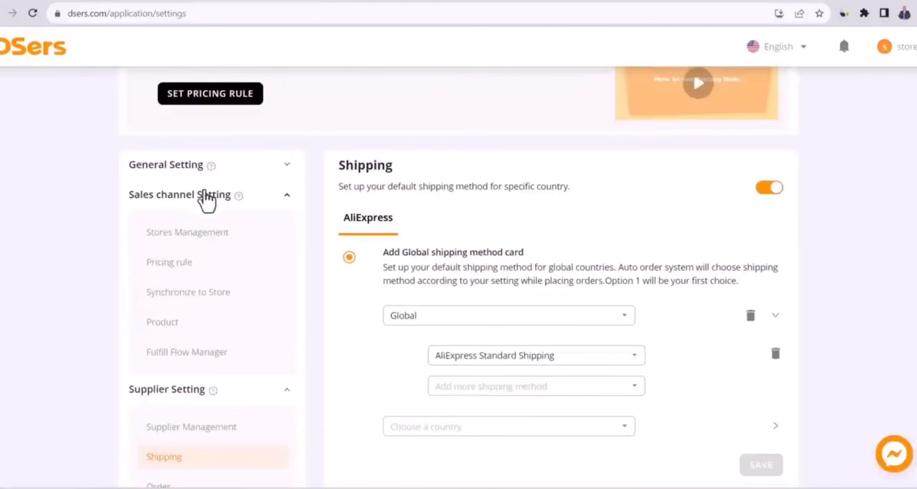
left_click(185, 264)
left_click(553, 244)
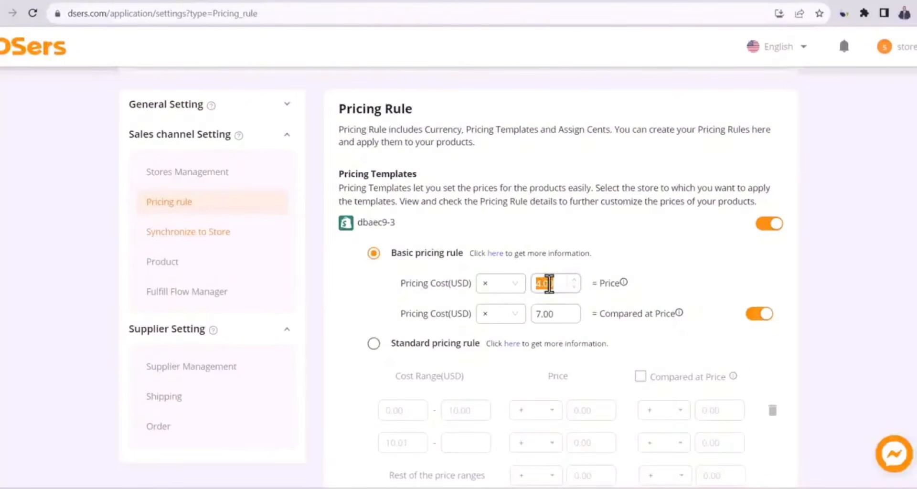
type("3")
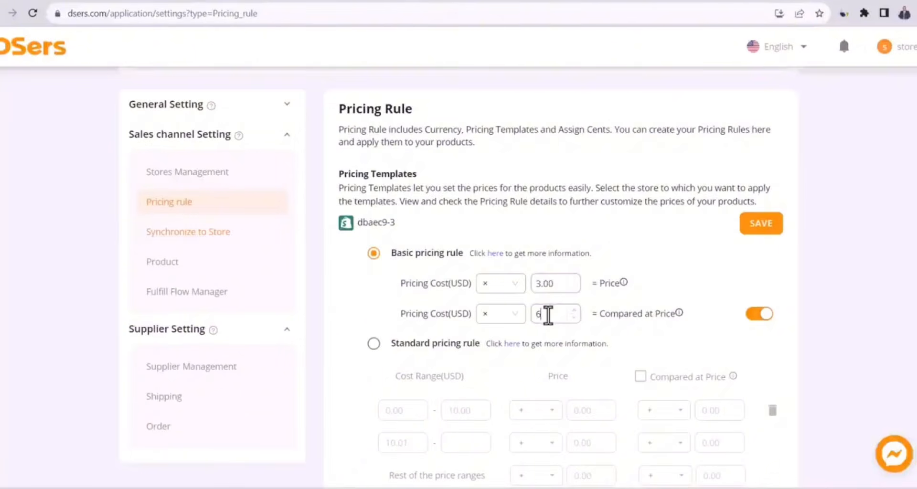
left_click(761, 229)
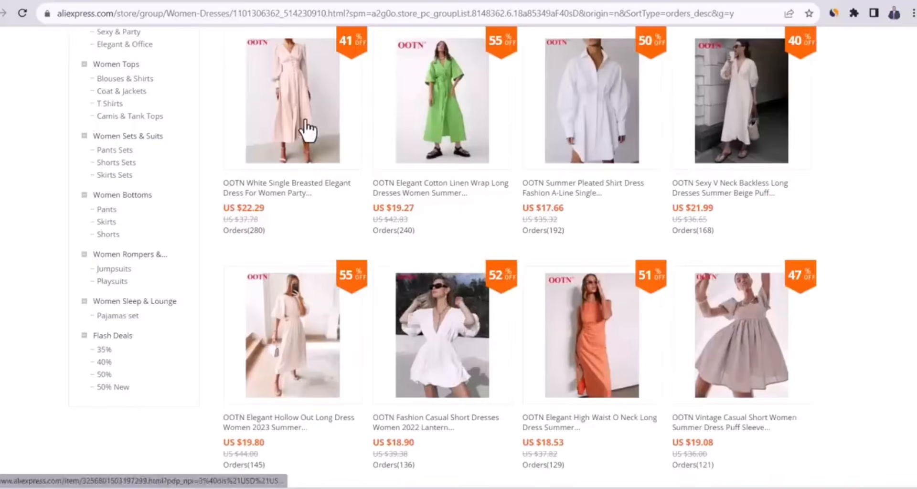
Add the OOTN White Single Breasted Elegant Dress from its AliExpress listing to DSers, and open the DSers import list
left_click(309, 129)
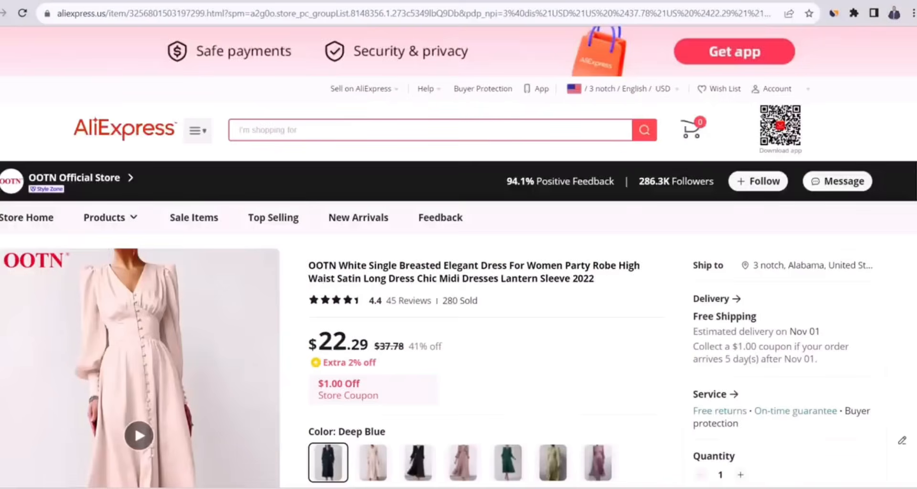
scroll(726, 396, "down", 6)
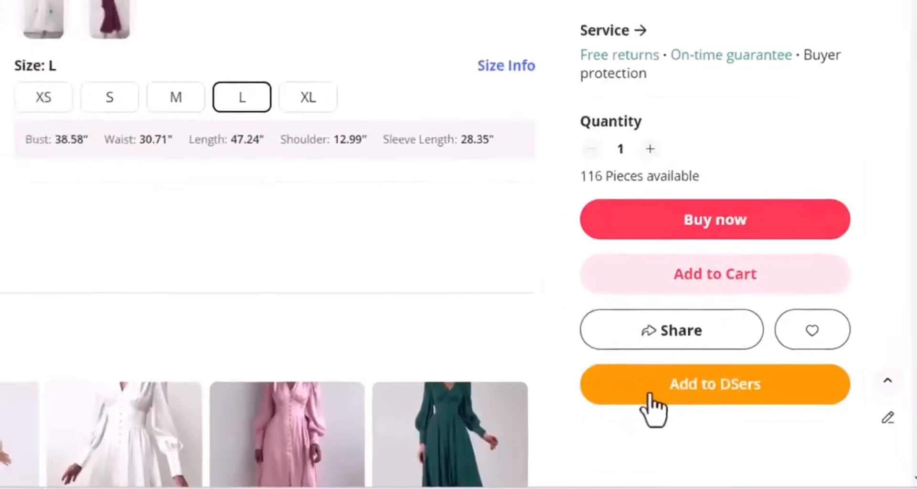
left_click(626, 386)
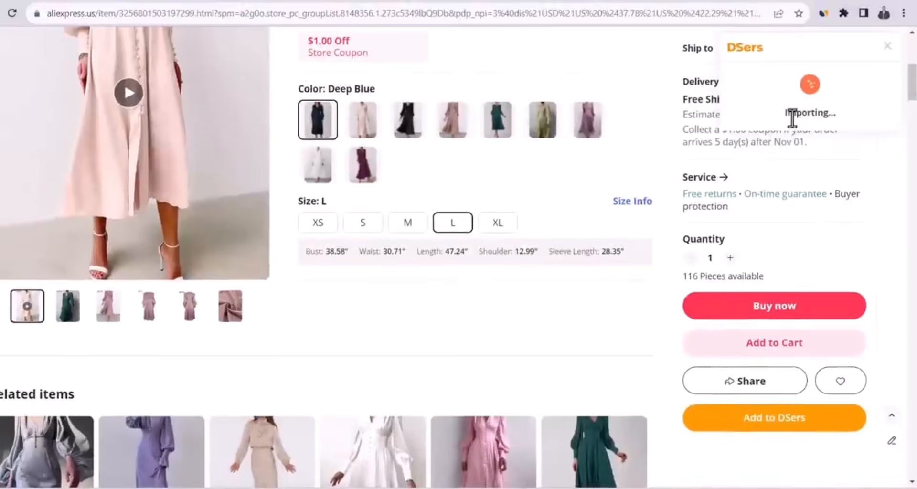
double_click(805, 113)
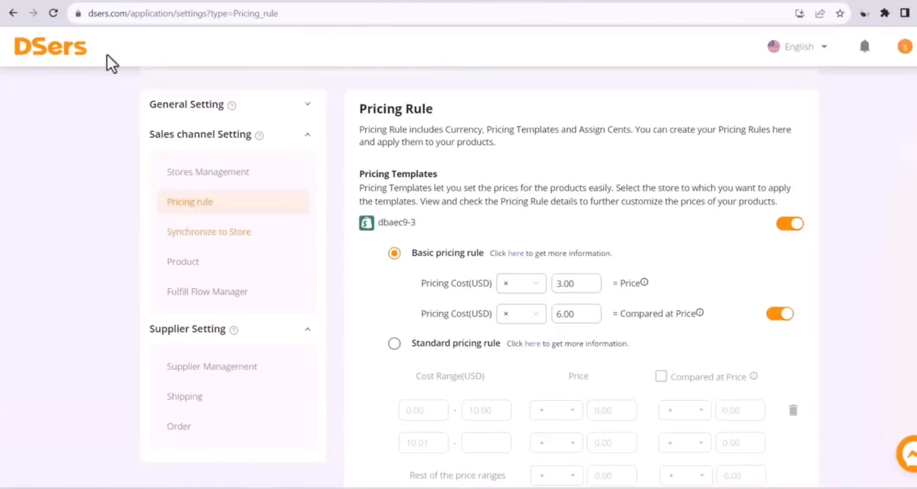
left_click(69, 54)
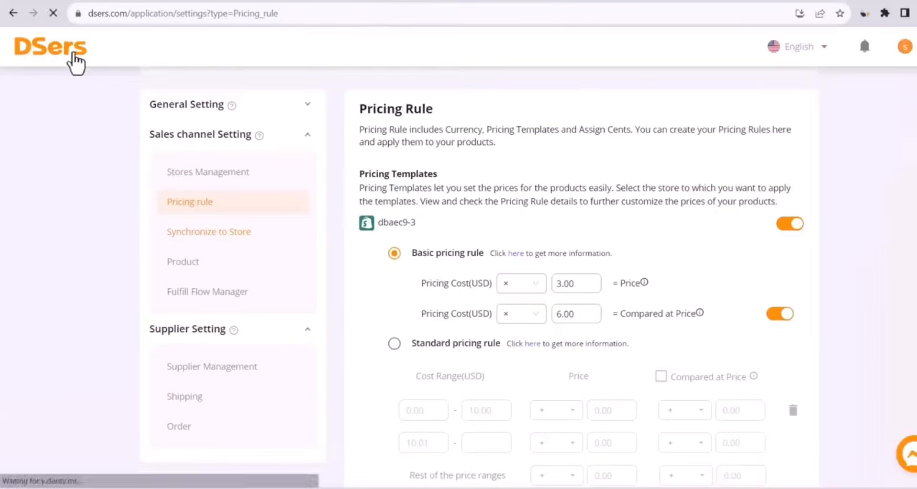
left_click(65, 242)
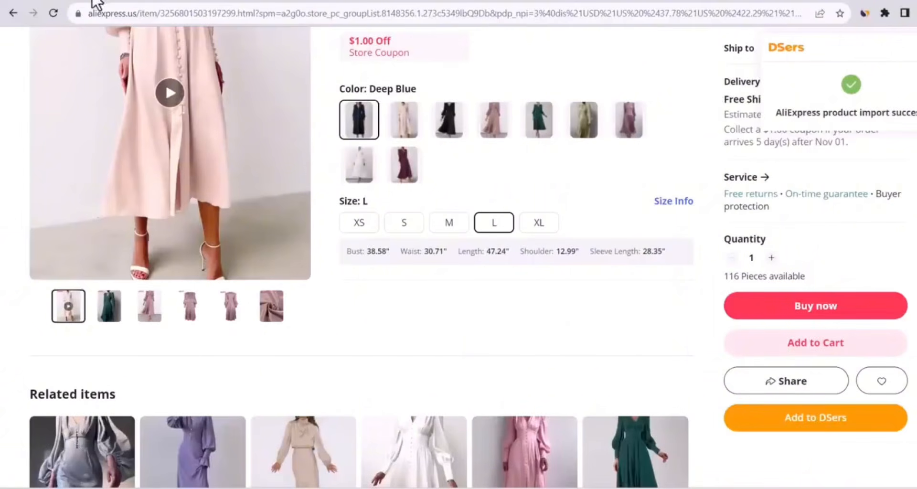
Return to the OOTN store on AliExpress and view its Women Tops category sorted by orders
left_click(10, 13)
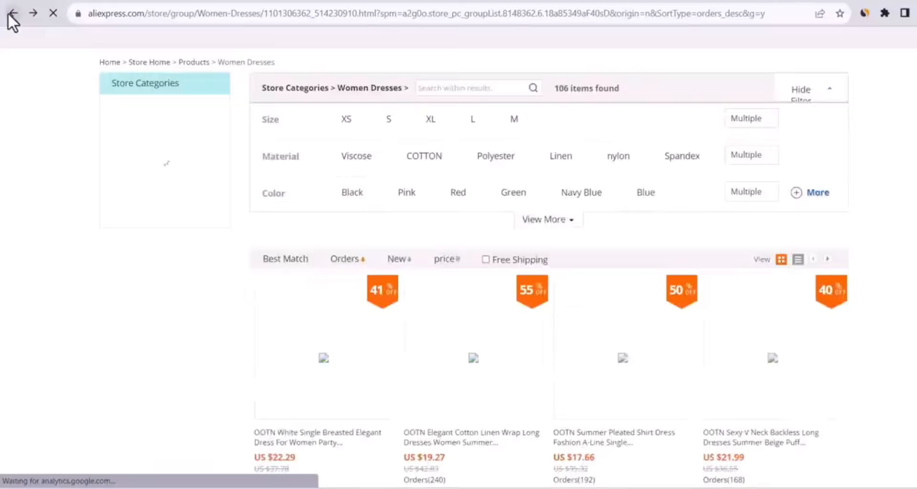
scroll(615, 173, "up", 9)
mouse_move(246, 195)
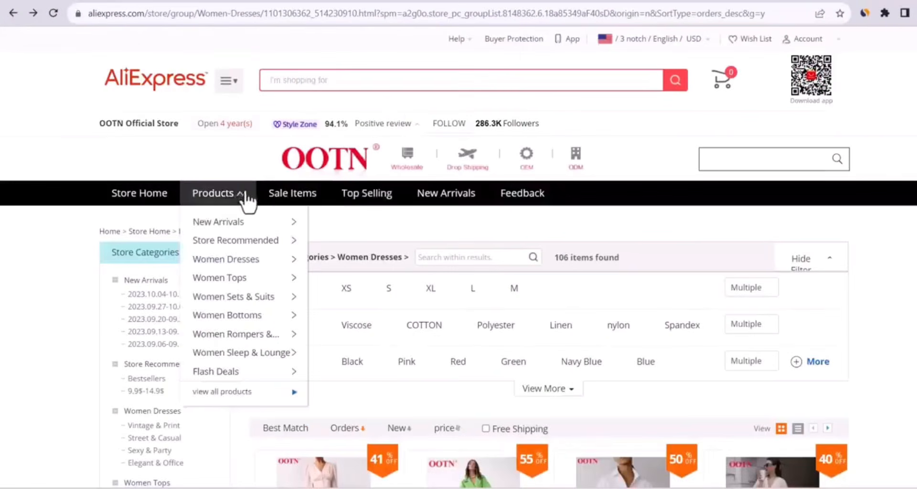
left_click(236, 278)
left_click(353, 341)
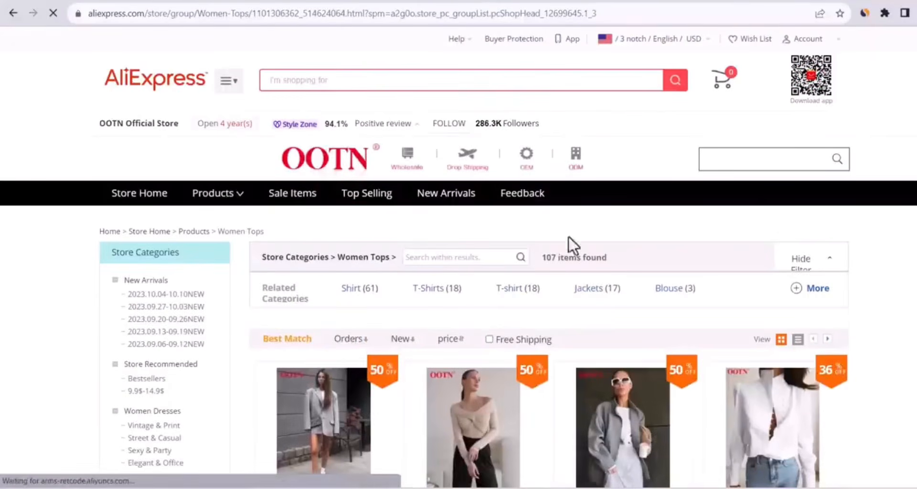
scroll(306, 287, "down", 4)
scroll(305, 286, "up", 1)
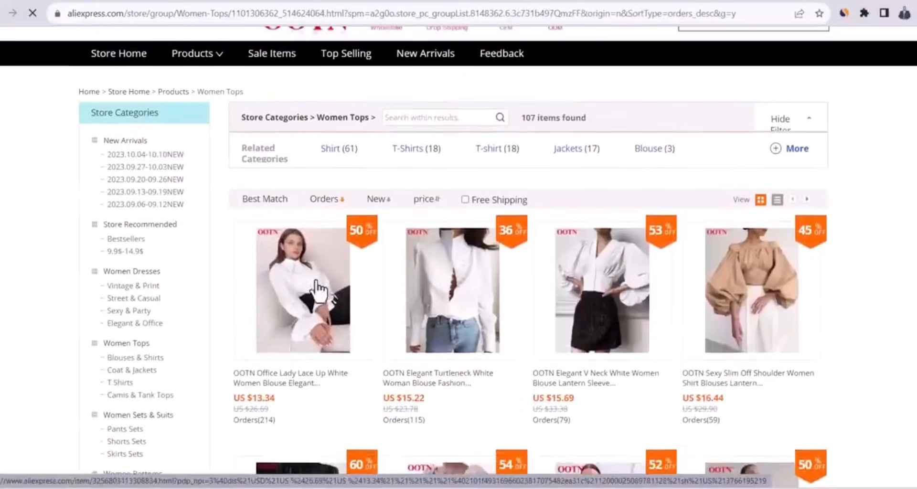
Add the OOTN Office Lady Lace Up White Women Blouse to DSers and refresh the import list
left_click(364, 270)
scroll(757, 334, "down", 6)
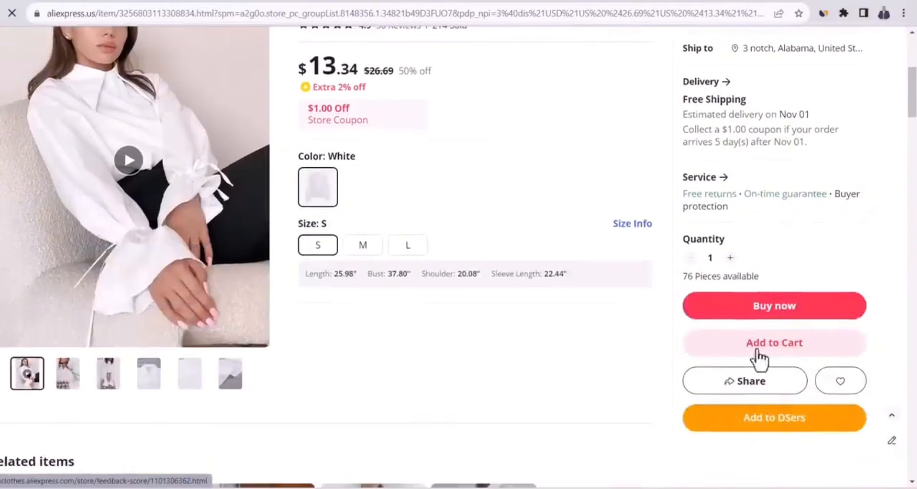
left_click(759, 420)
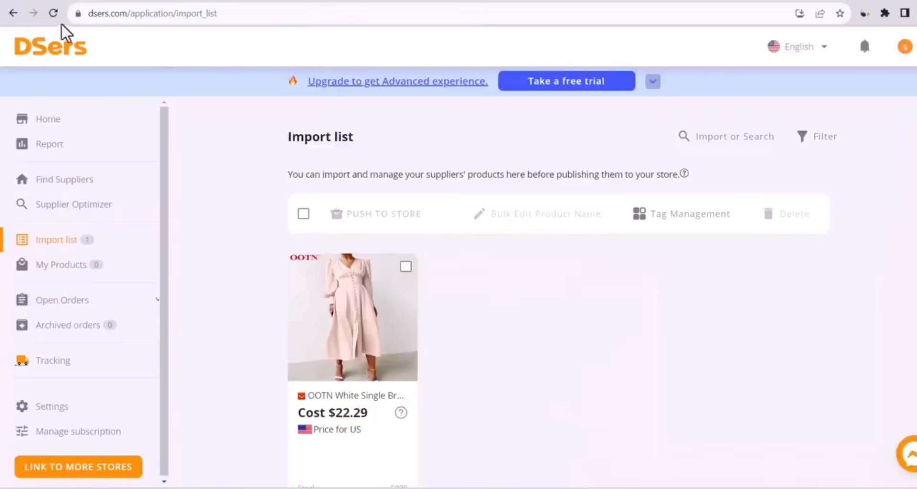
left_click(54, 15)
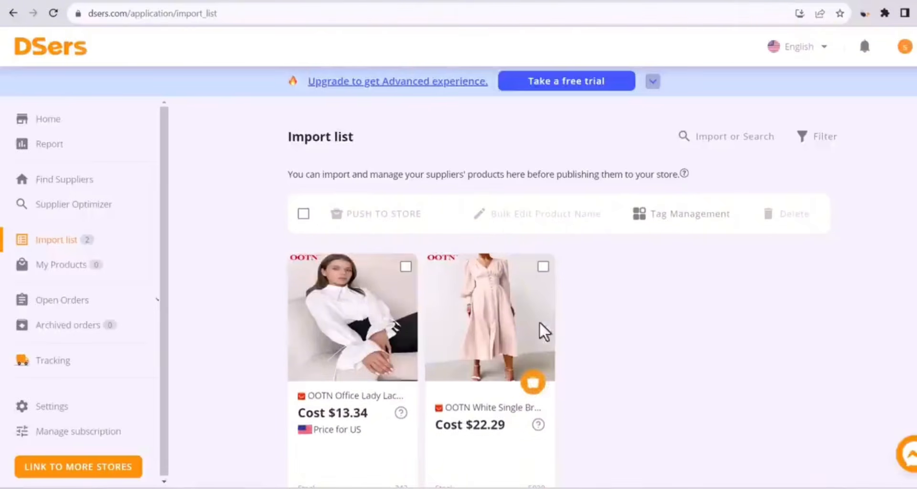
Import the OOTN Elegant Turtleneck White Woman Blouse into DSers by its AliExpress URL and refresh the import list
left_click(306, 19)
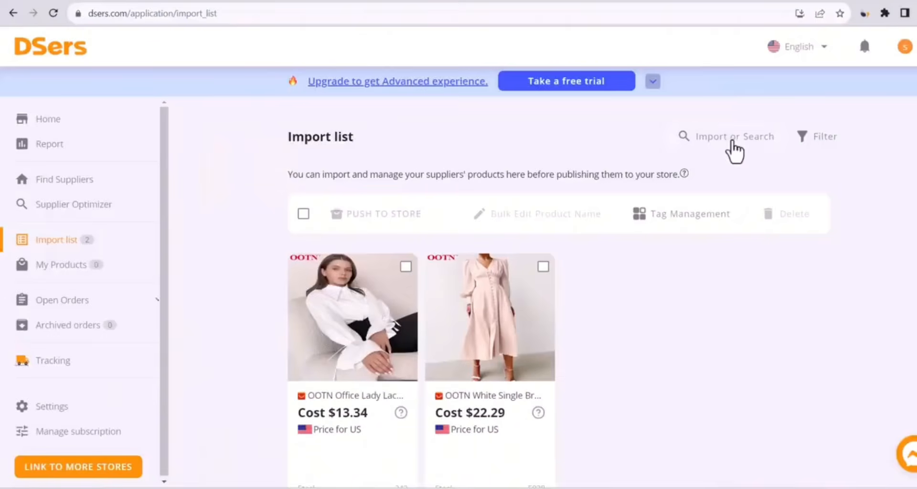
left_click(733, 143)
key("ctrl+v")
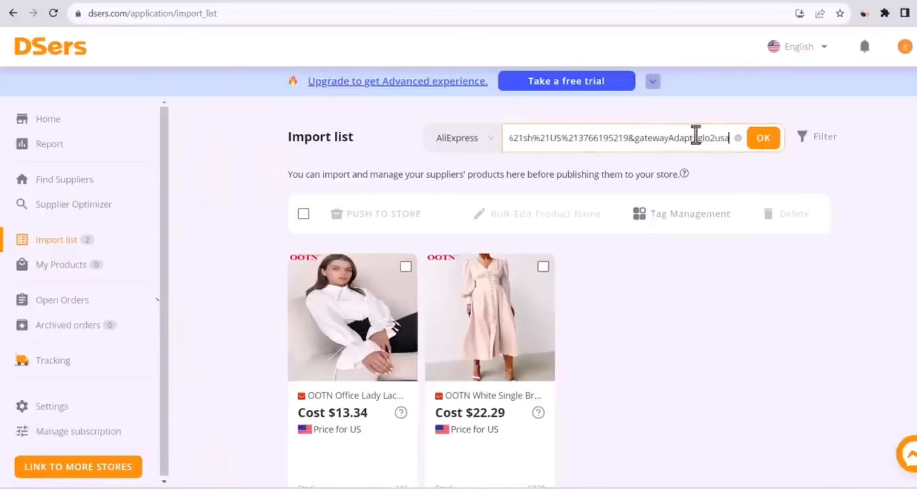
key("Return")
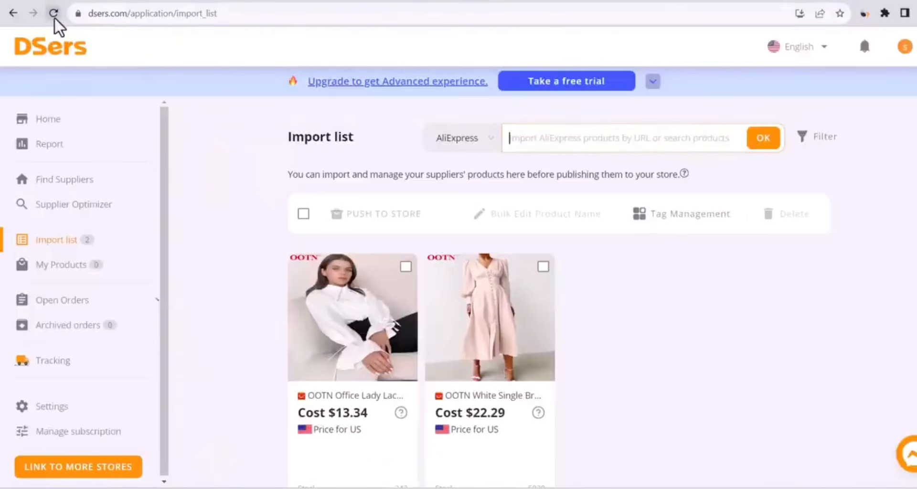
left_click(54, 16)
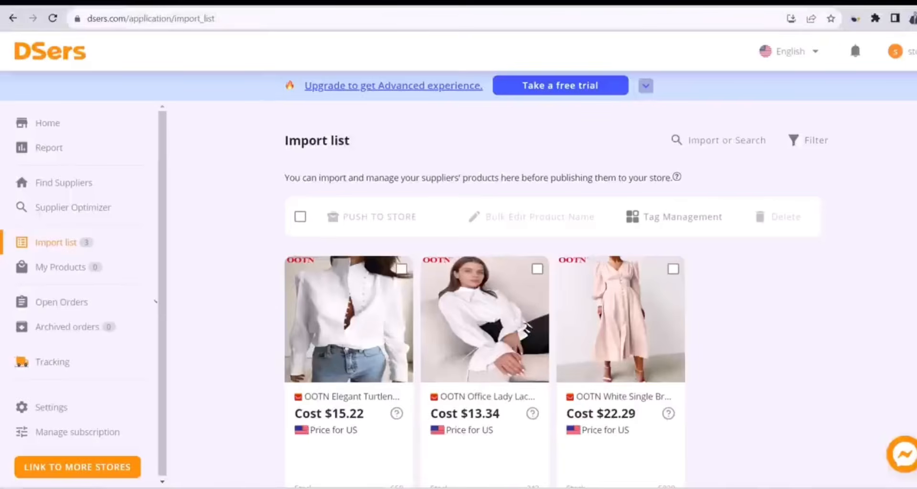
Open the OOTN Elegant Turtleneck blouse for editing in the import list and set its title to "Sarah Top"
scroll(733, 250, "down", 2)
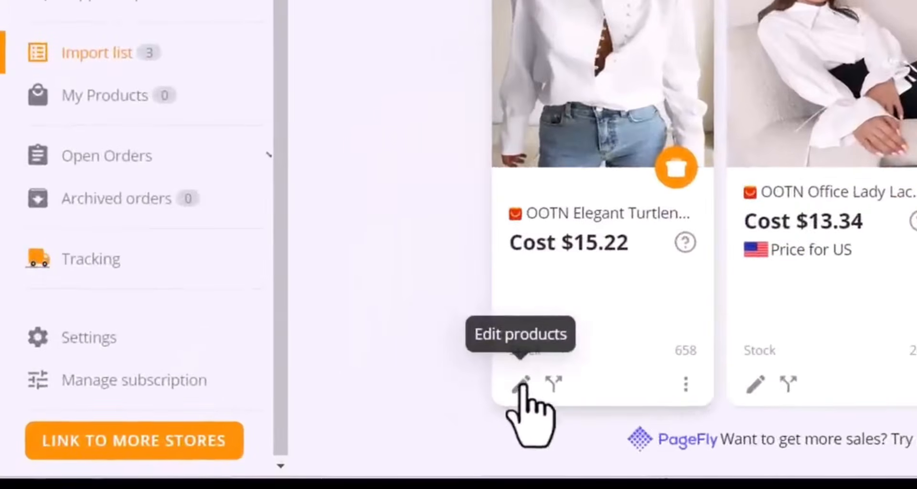
left_click(522, 385)
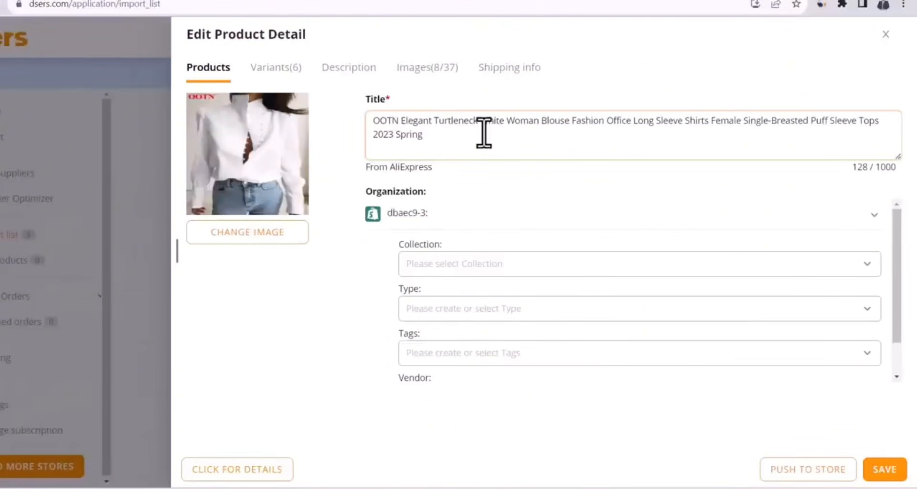
key("ctrl+a")
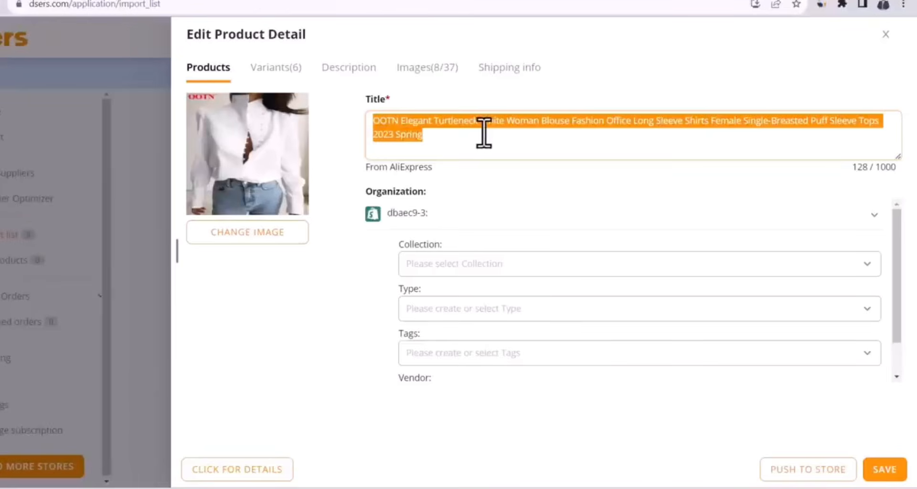
type("Sarah Top")
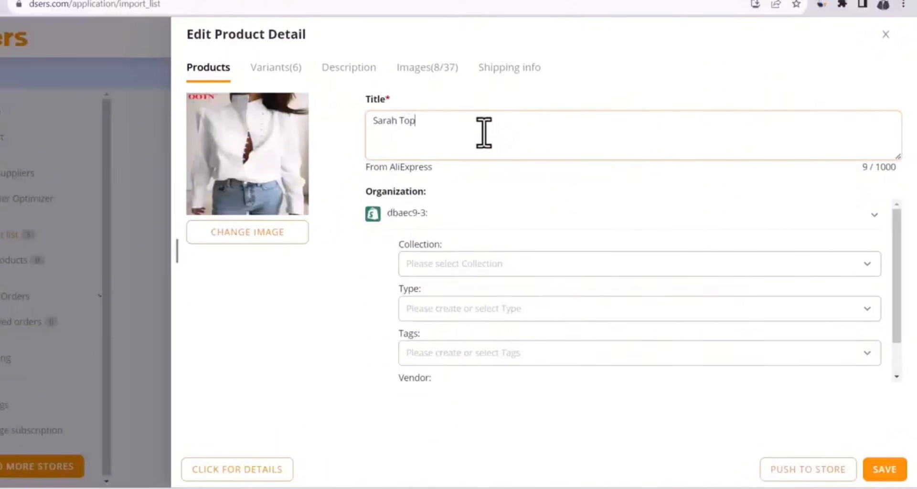
Look over the product's variants, and delete the Brand Name line and the blank line above it from the description's specifications
left_click(277, 74)
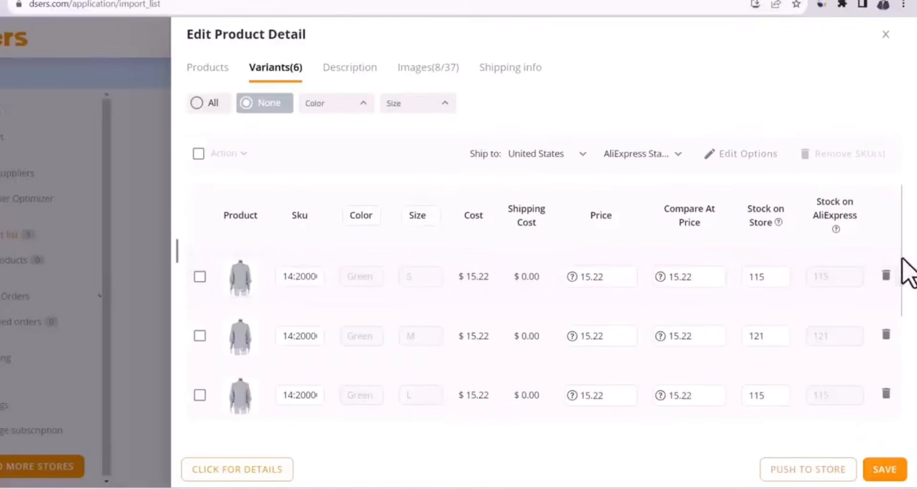
left_click(358, 76)
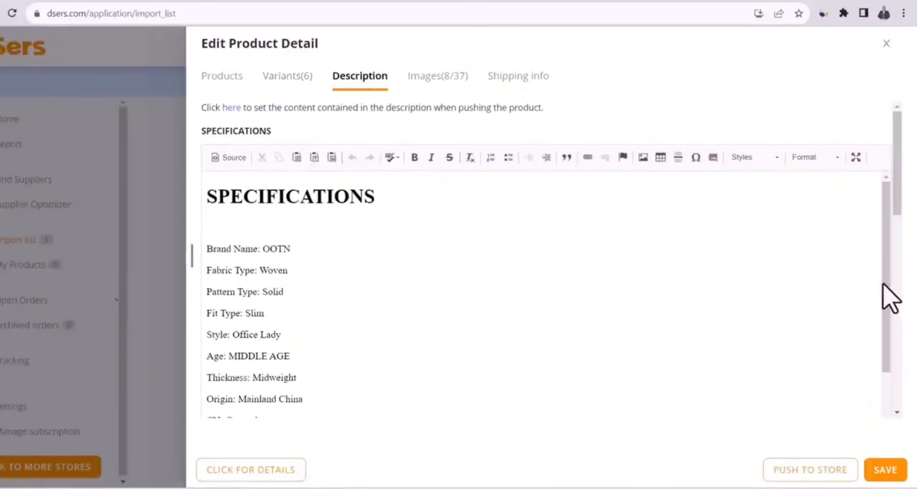
left_click_drag(883, 285, 884, 229)
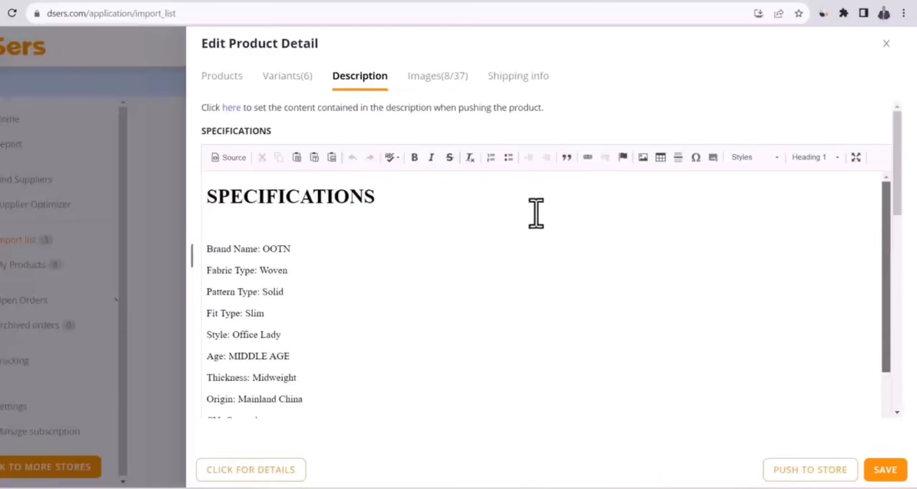
left_click(281, 251)
key("shift+Home")
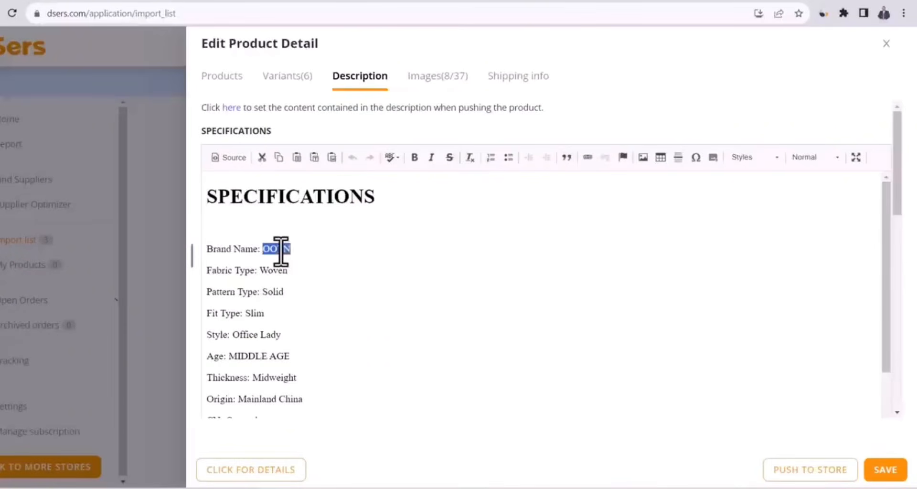
key("BackSpace")
key("BackSpace")
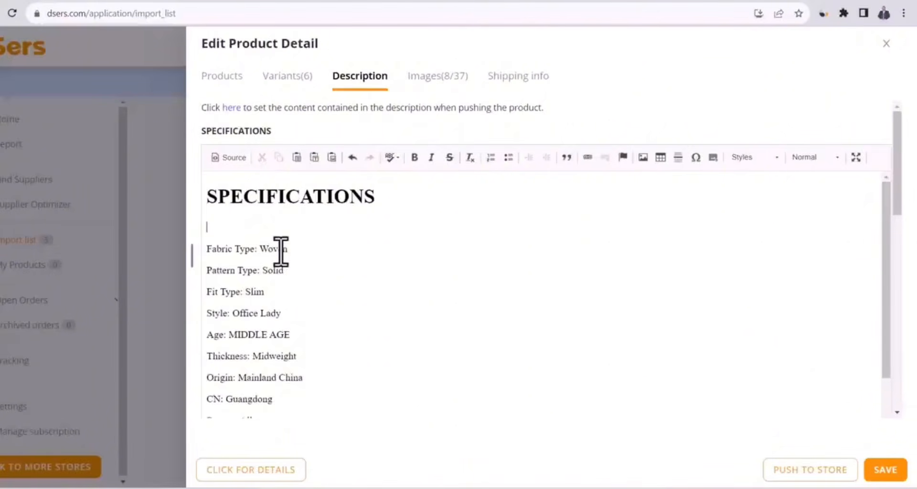
key("BackSpace")
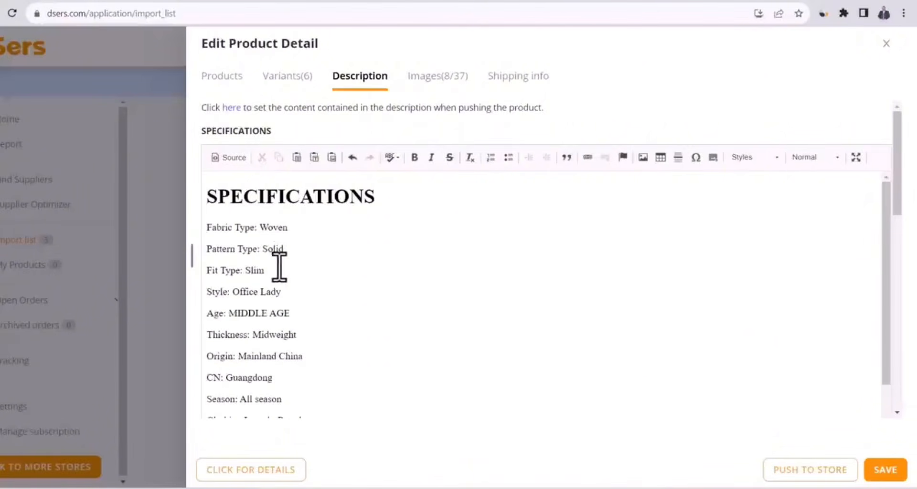
Delete the Style and Age lines from the description's specifications
left_click(279, 291)
key("shift+Home")
key("BackSpace")
key("BackSpace")
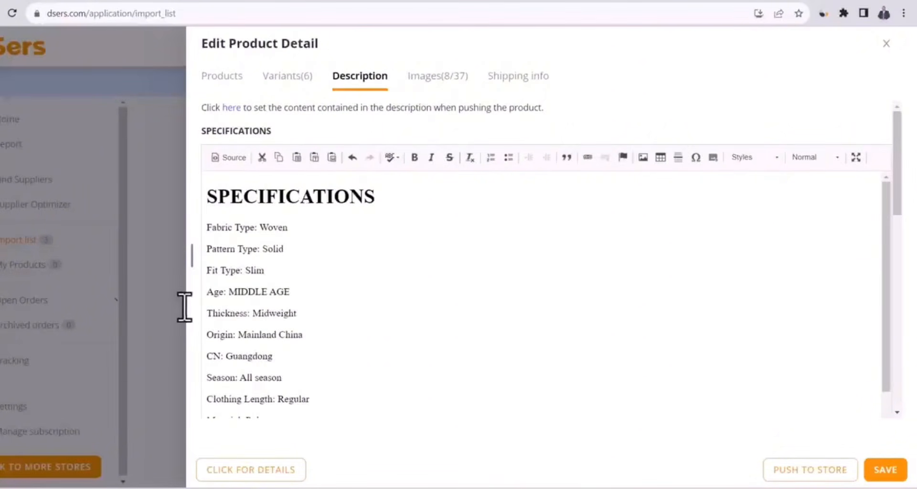
left_click_drag(185, 308, 183, 296)
key("BackSpace")
key("BackSpace")
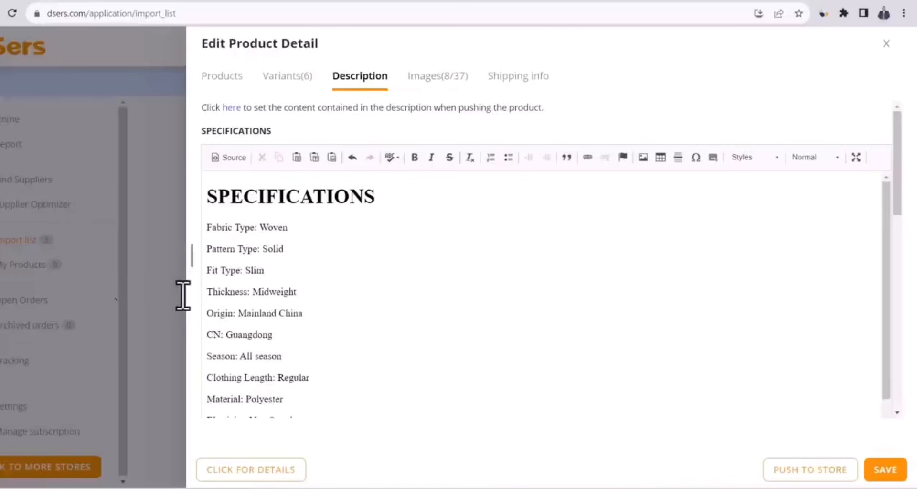
Delete the Origin, CN and Season lines from the description's specifications
left_click_drag(307, 317, 211, 317)
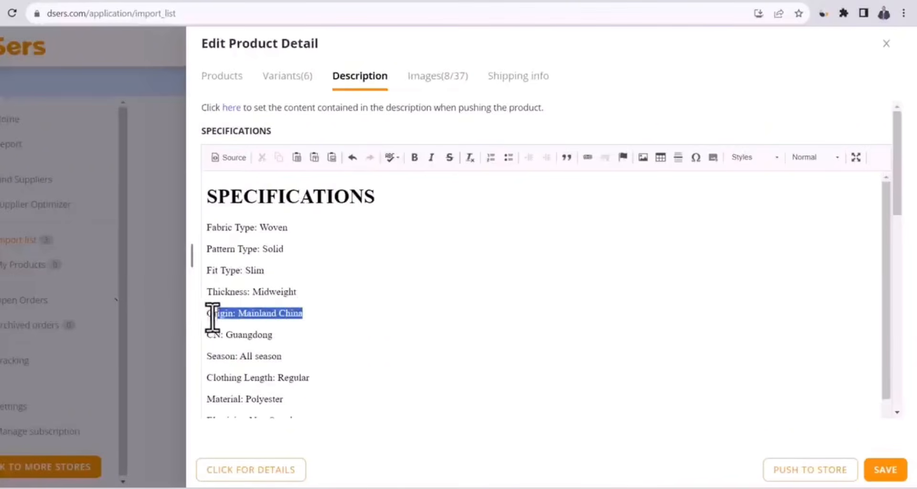
key("BackSpace")
key("BackSpace")
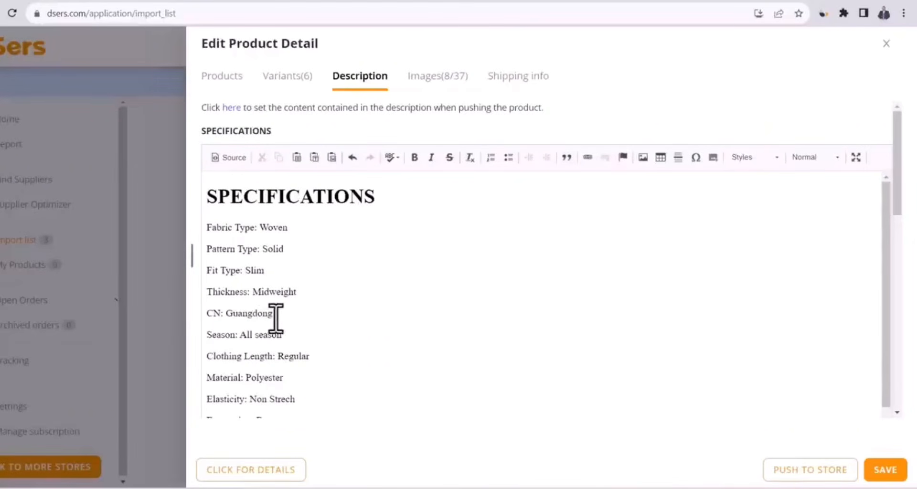
left_click_drag(276, 318, 186, 313)
key("BackSpace")
key("BackSpace")
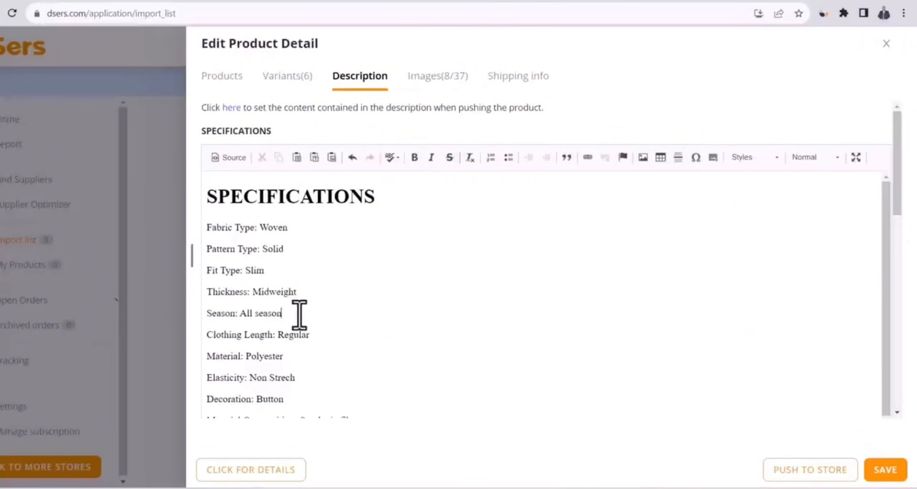
left_click_drag(300, 315, 207, 317)
key("BackSpace")
key("BackSpace")
scroll(303, 222, "down", 1)
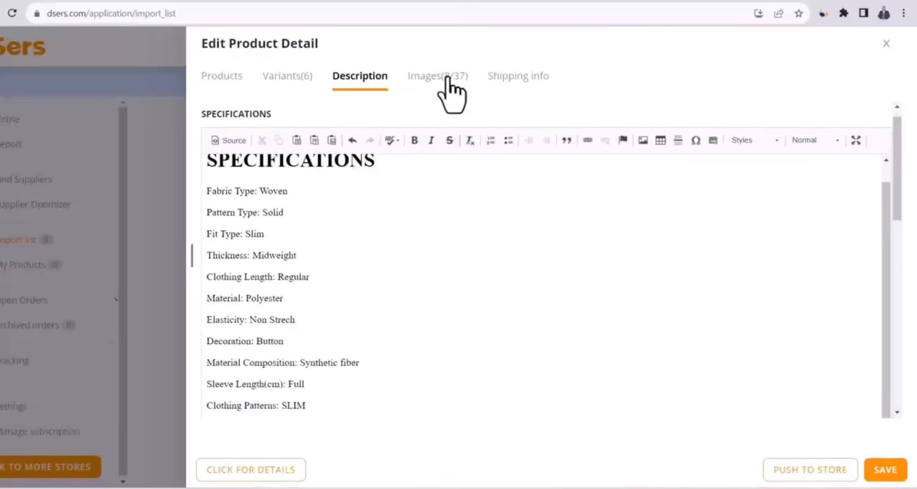
Review the product's images, deselect the Product Info size chart image, and save the edited product details
left_click(448, 78)
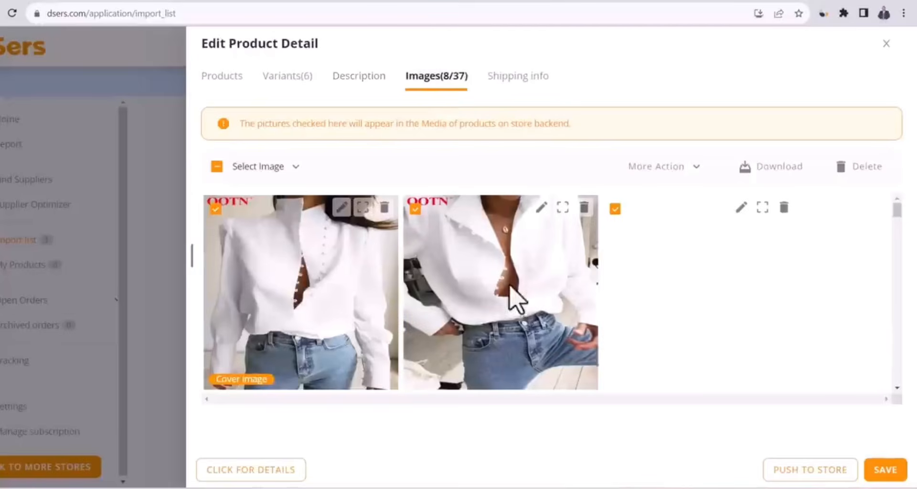
left_click_drag(900, 213, 896, 251)
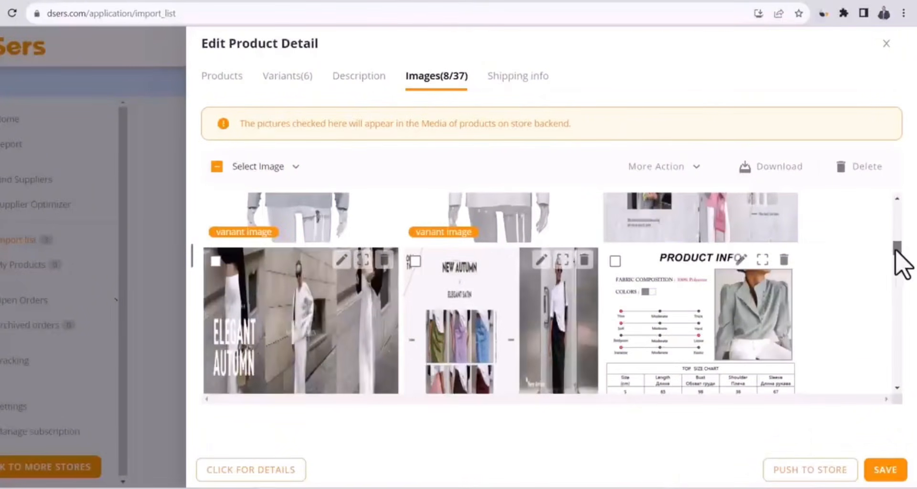
left_click(616, 262)
scroll(598, 348, "up", 3)
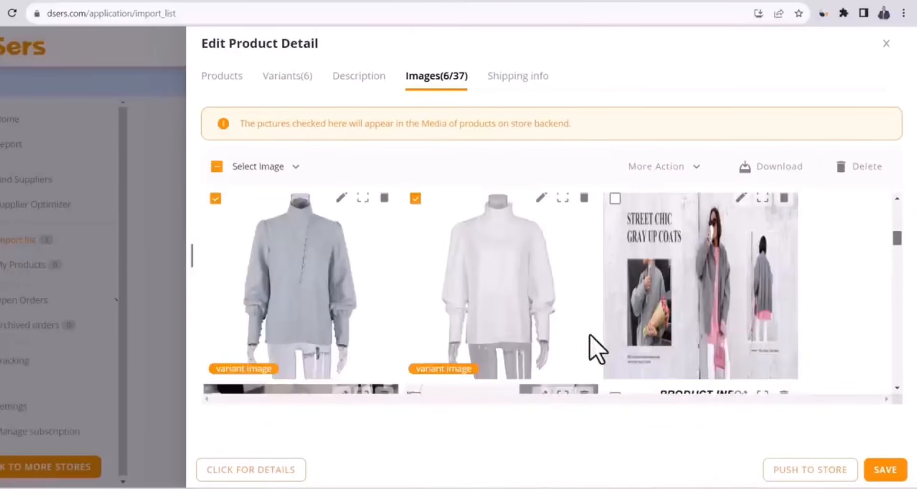
left_click(889, 473)
Push Sarah Top to the Shopify store with the pricing rule applied and publishing to the Online Store enabled
mouse_move(366, 354)
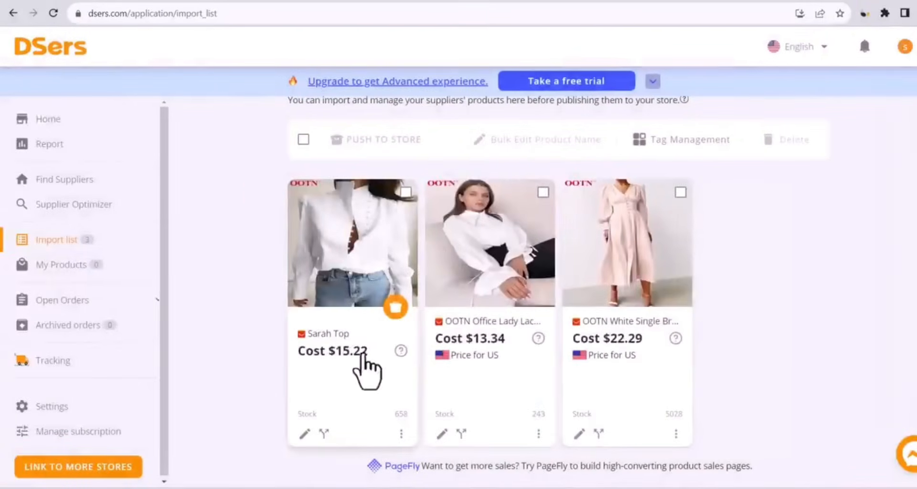
left_click(396, 308)
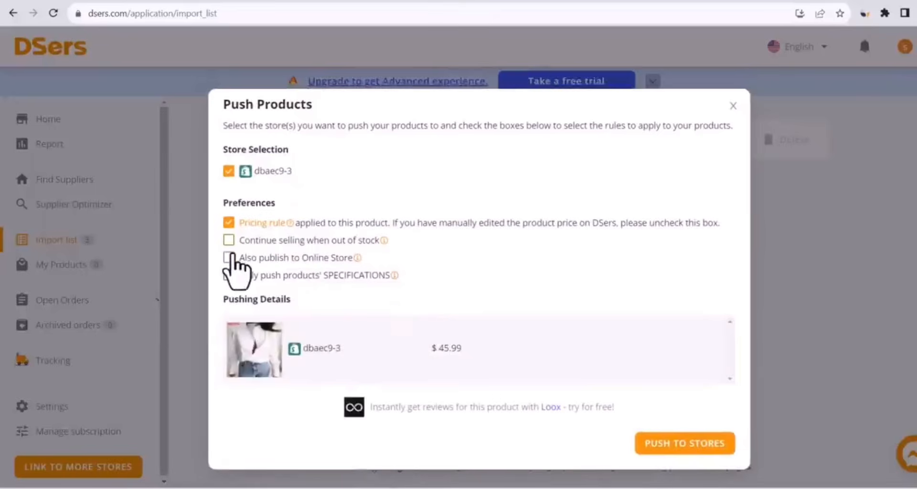
left_click(229, 258)
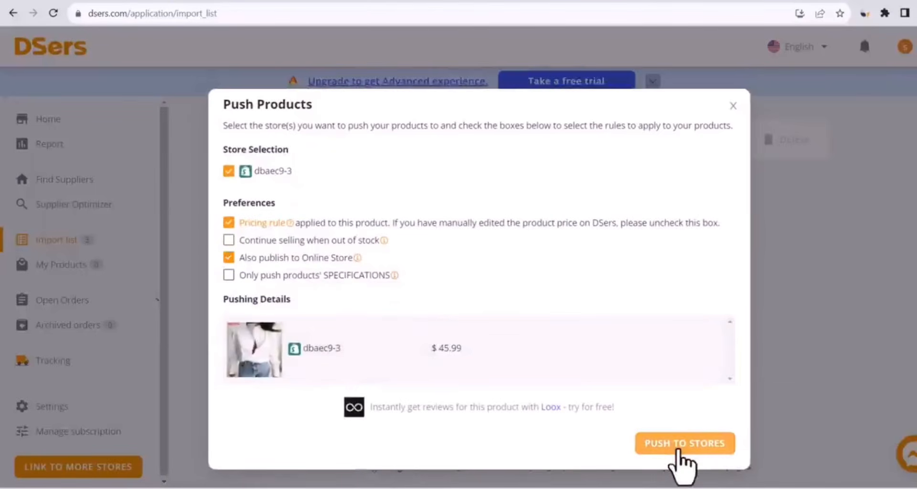
left_click(678, 451)
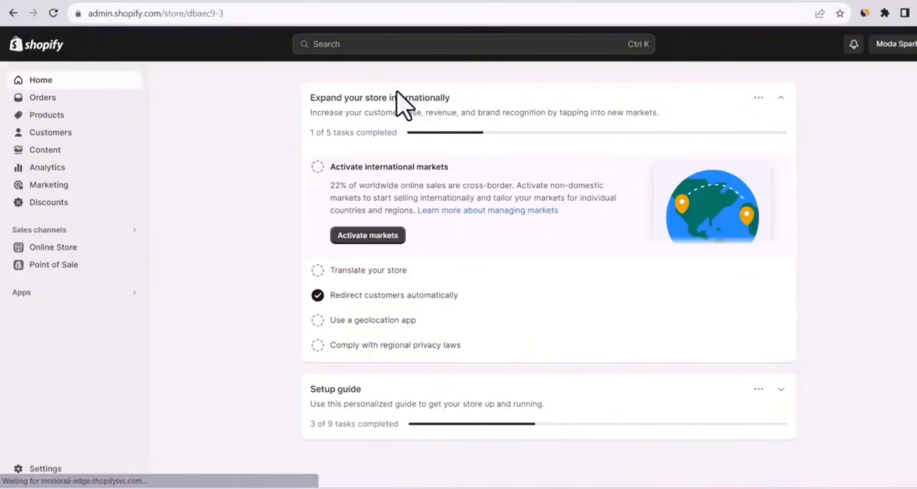
Open the Sarah Top product in the Shopify admin and remove the blank line below Fabric Type in its description
left_click(55, 117)
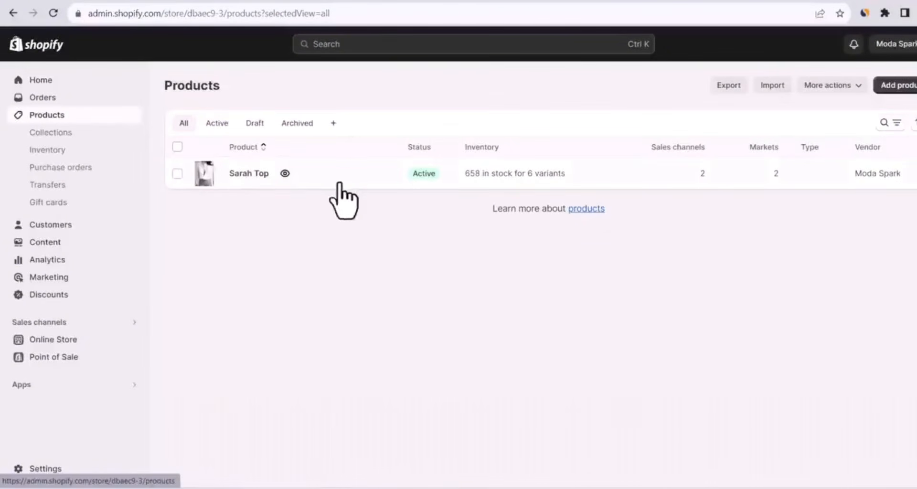
left_click(385, 177)
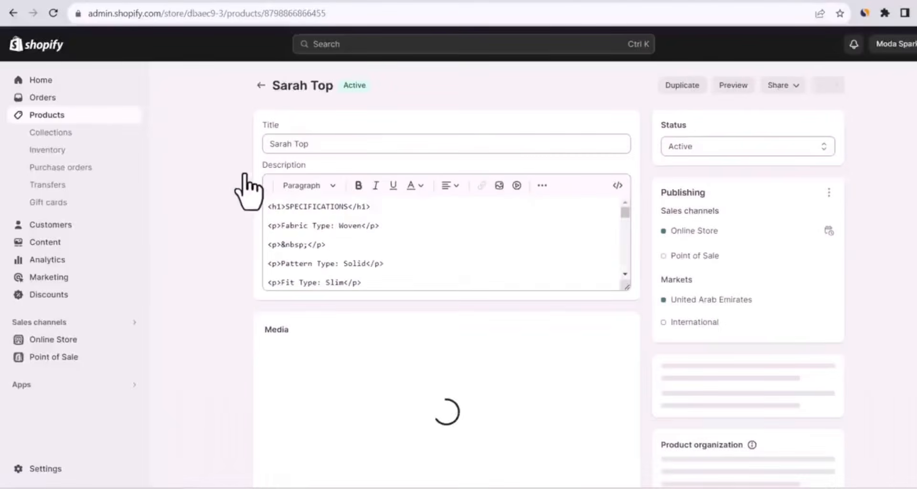
left_click(336, 147)
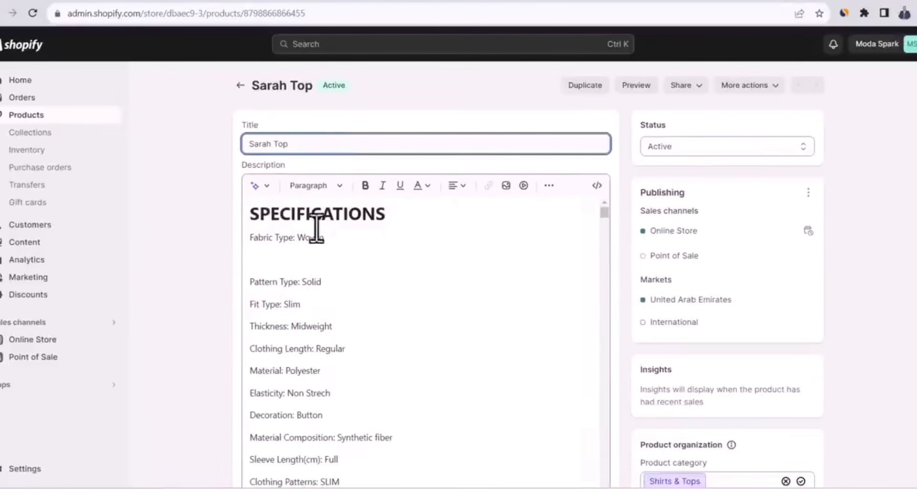
left_click(294, 264)
key("BackSpace")
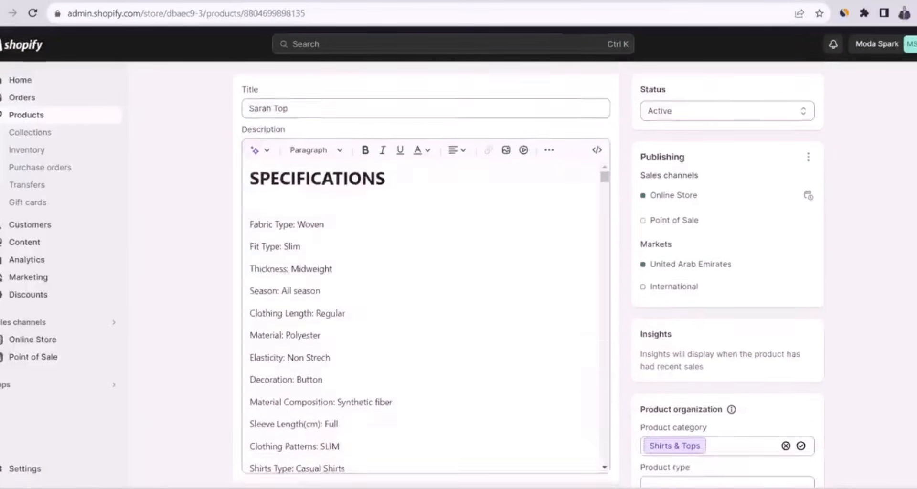
Check the Sarah Top variant prices in Shopify and compare them with the price on the product's AliExpress listing
scroll(426, 272, "down", 10)
scroll(425, 275, "down", 8)
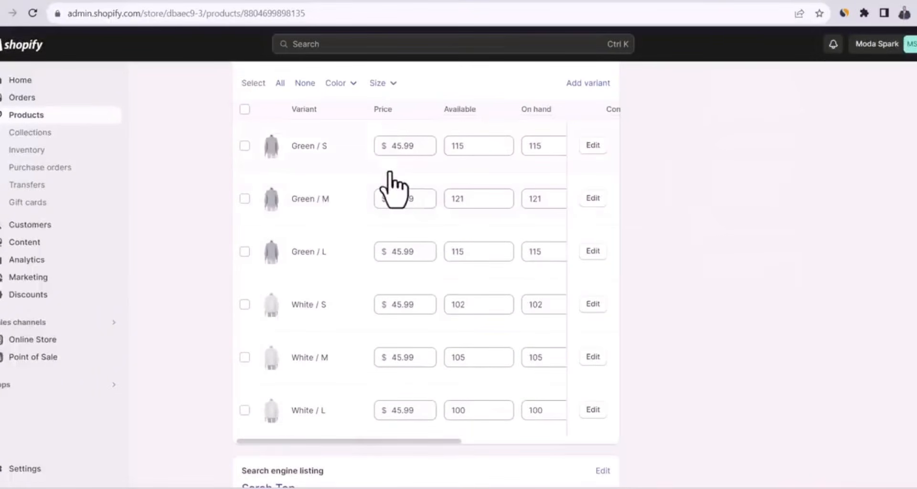
left_click(394, 148)
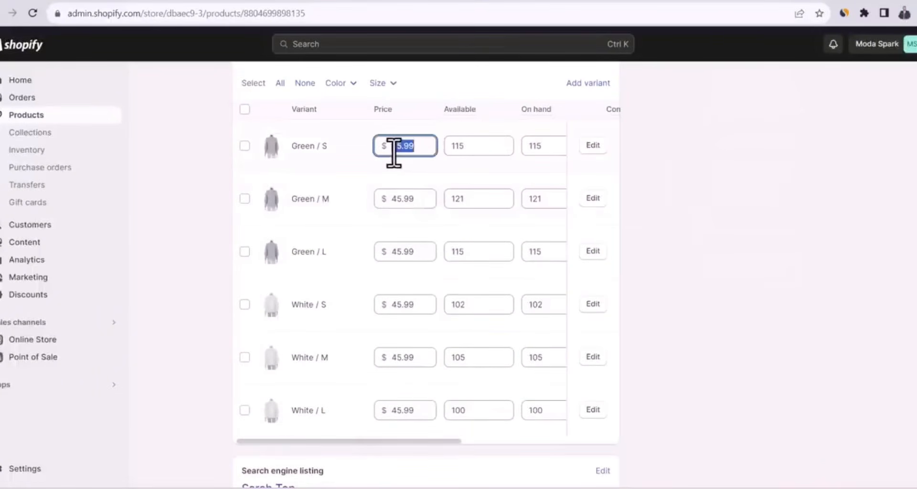
left_click(697, 217)
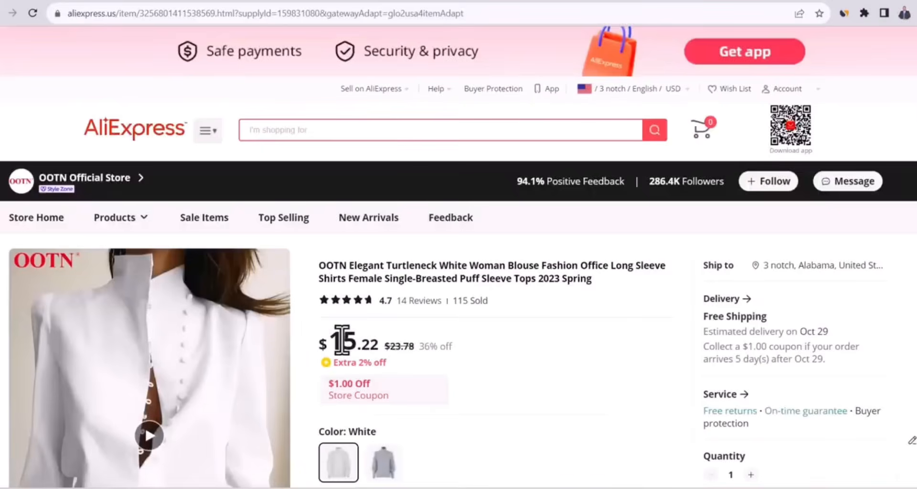
double_click(341, 341)
left_click(390, 346)
left_click(90, 1)
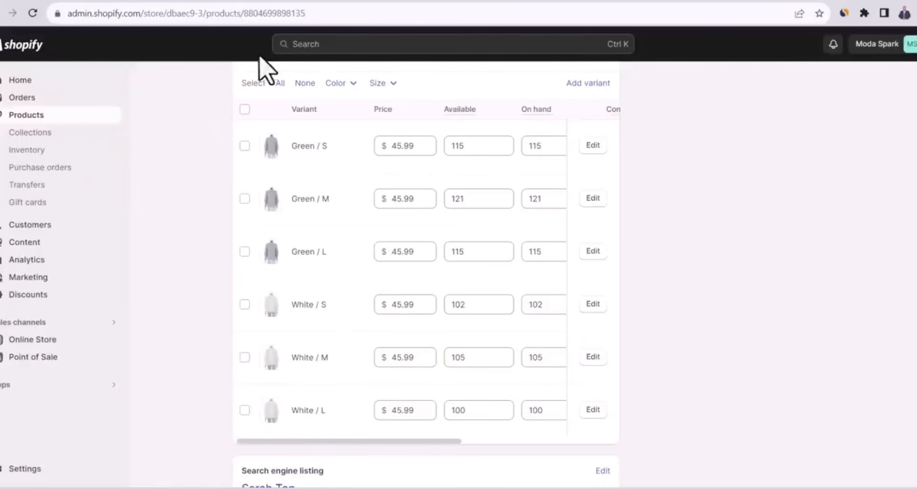
Preview the Sarah Top product page in the online store
scroll(401, 143, "up", 1)
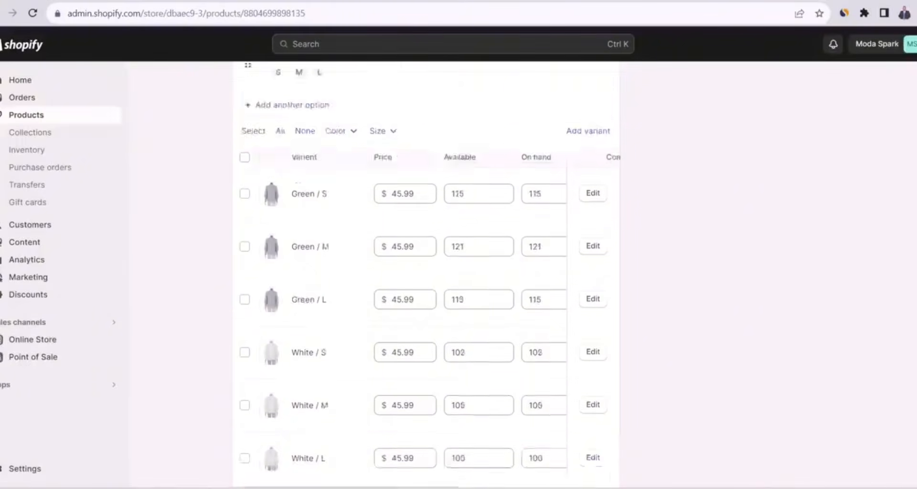
scroll(426, 287, "up", 20)
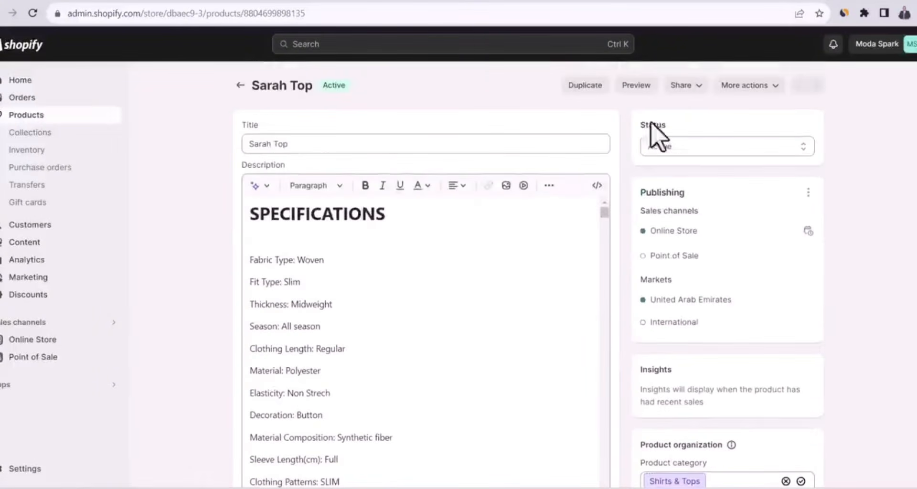
left_click(635, 86)
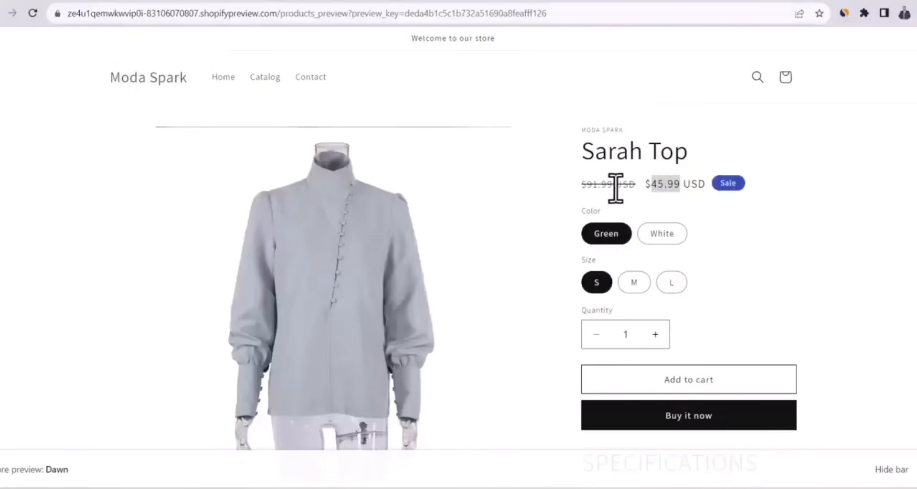
Return to the Sarah Top product in the Shopify admin and open its first media image for editing
left_click(596, 188)
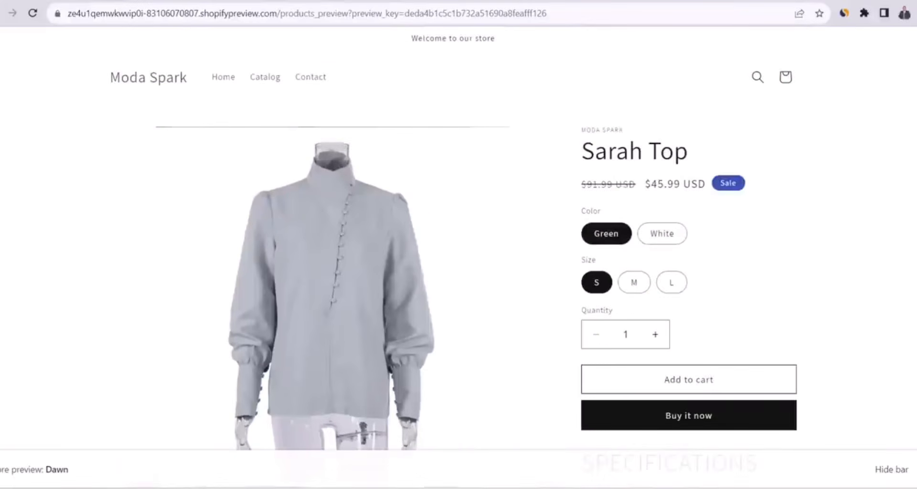
left_click(69, 3)
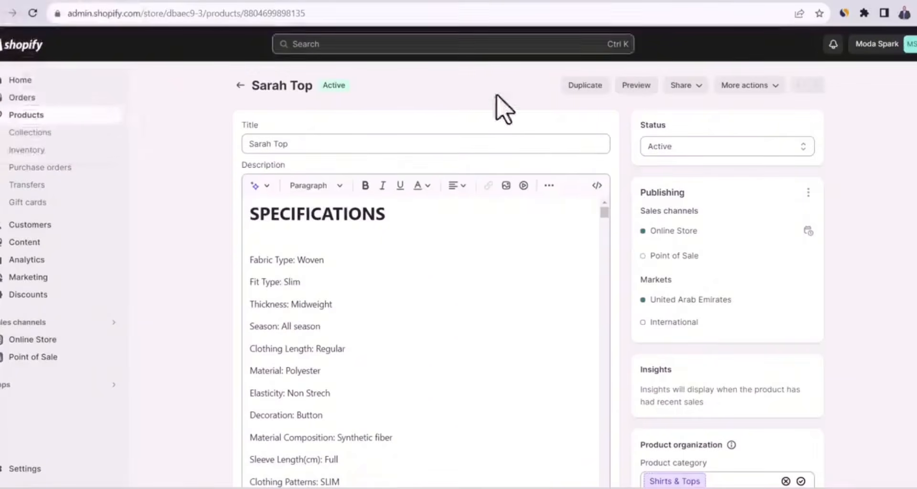
scroll(529, 274, "down", 6)
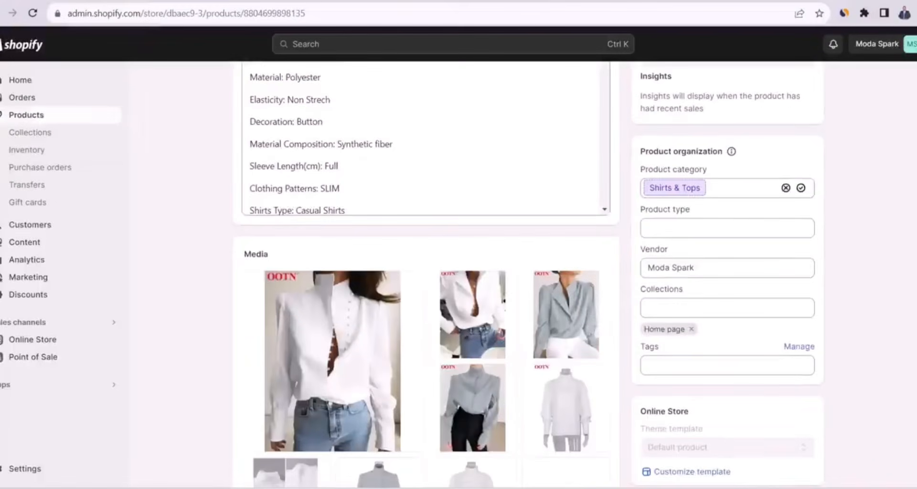
scroll(529, 274, "down", 3)
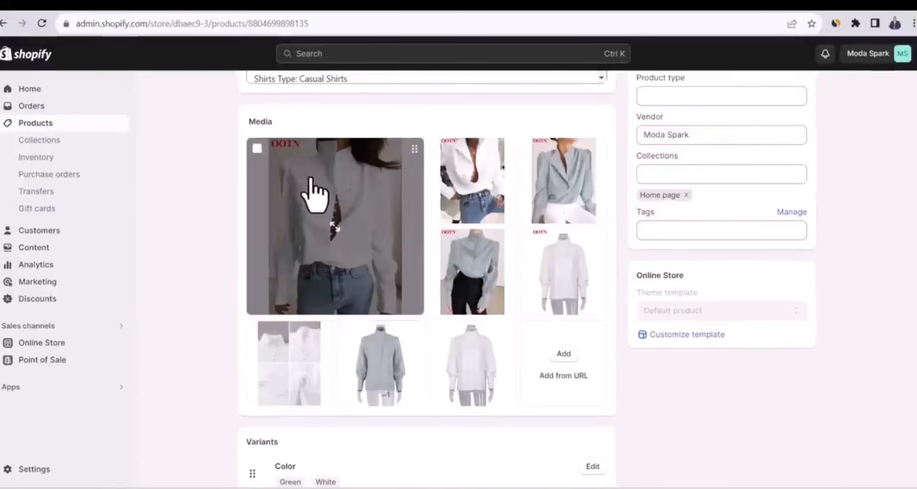
left_click(311, 182)
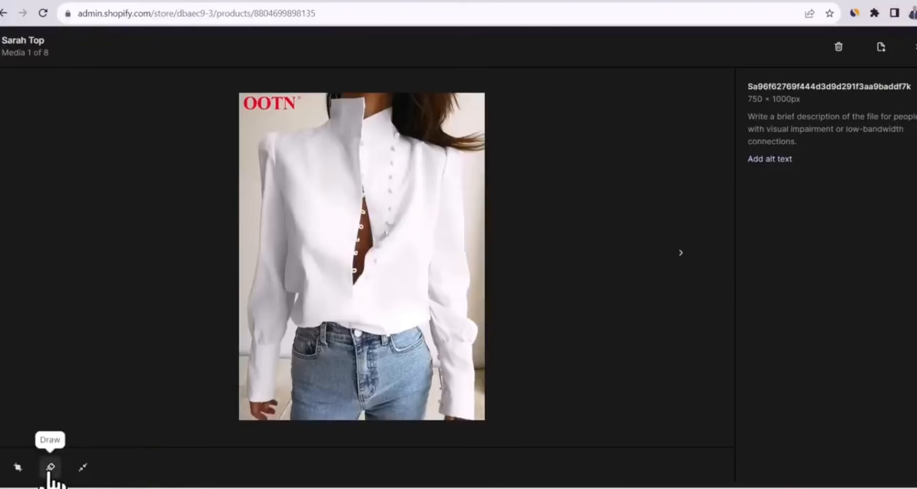
Paint over the red OOTN logo on the first Sarah Top image with a colour matching the background and save the image
left_click(50, 467)
left_click(893, 137)
left_click(856, 184)
mouse_move(803, 186)
left_mouse_down()
mouse_move(752, 189)
mouse_move(760, 180)
left_mouse_up()
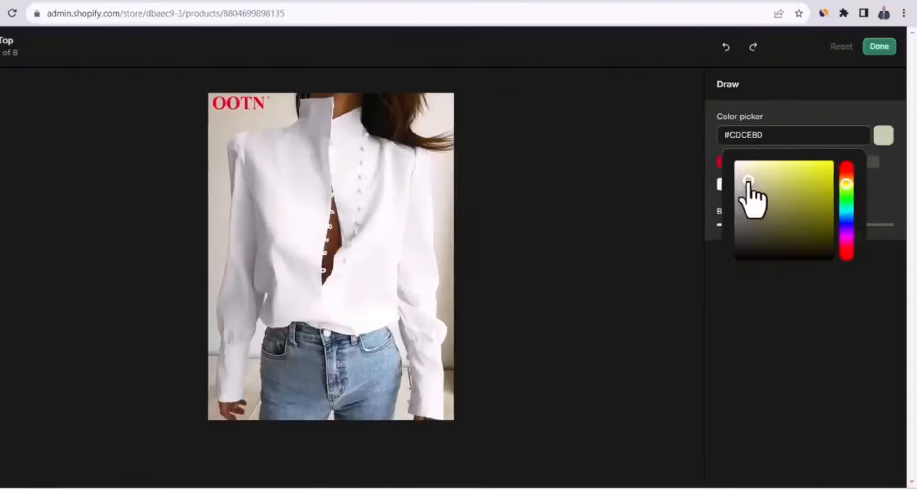
left_click(661, 187)
mouse_move(324, 113)
left_mouse_down()
mouse_move(243, 96)
mouse_move(230, 102)
mouse_move(262, 98)
mouse_move(243, 107)
mouse_move(243, 138)
left_mouse_up()
left_click(880, 48)
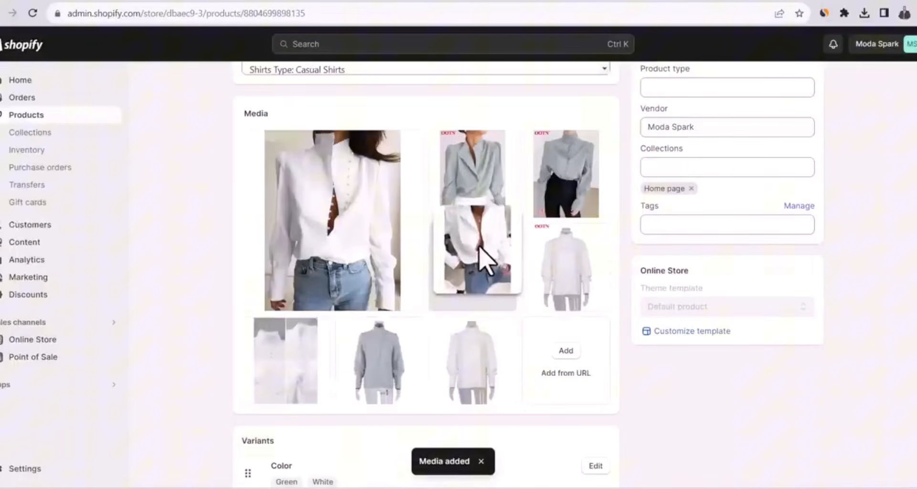
Reorder the Sarah Top media so the grey blouse photo comes second, check the variants, and save the product
left_click_drag(483, 258, 616, 152)
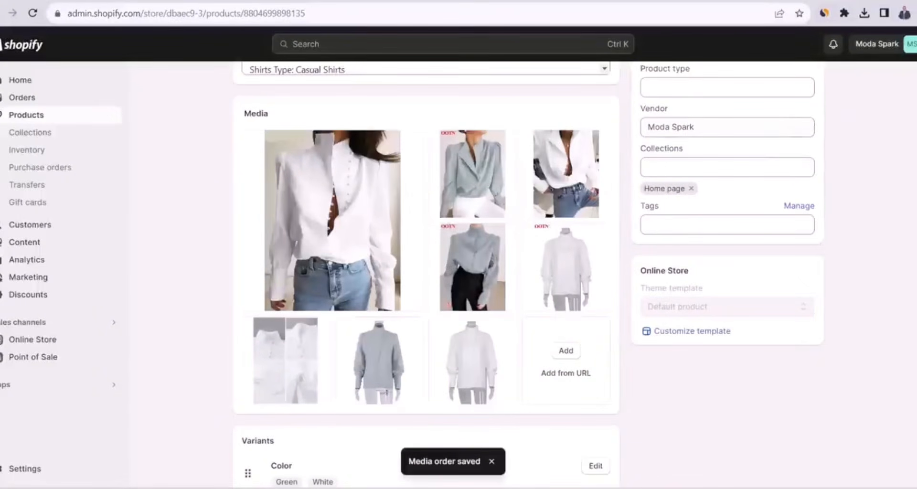
scroll(425, 272, "down", 10)
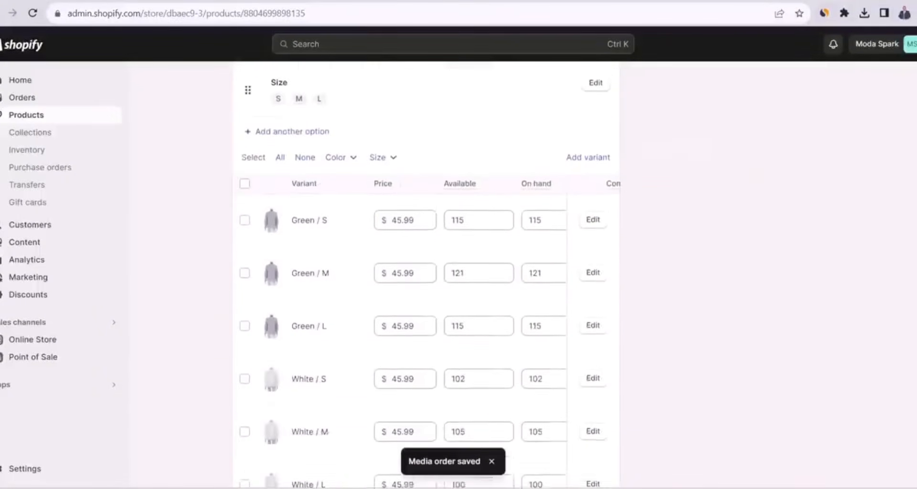
scroll(425, 272, "down", 1)
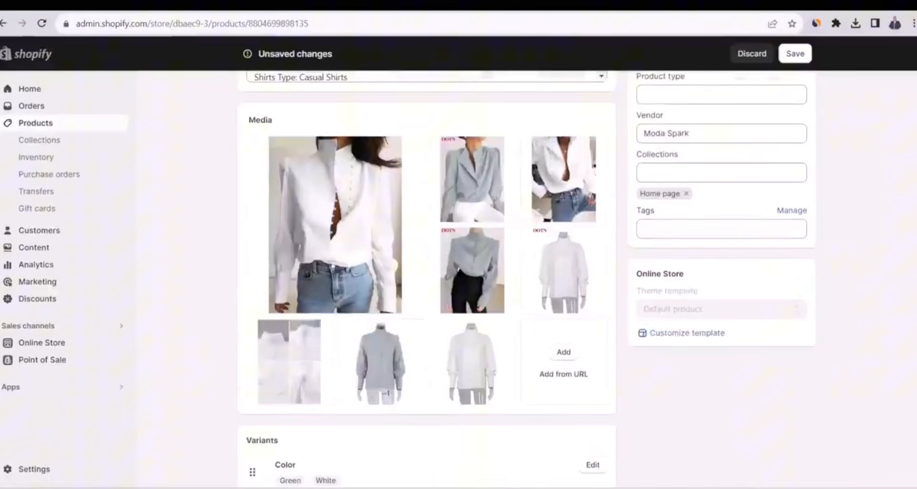
scroll(427, 280, "up", 4)
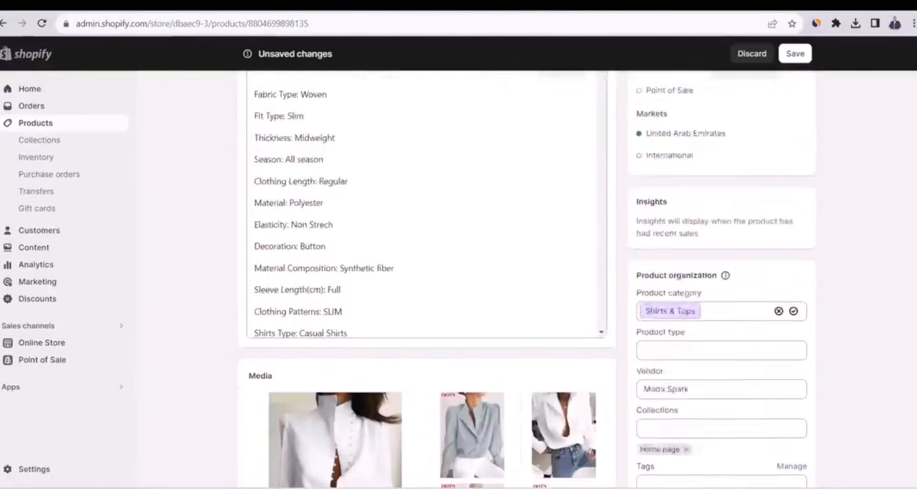
scroll(425, 239, "up", 4)
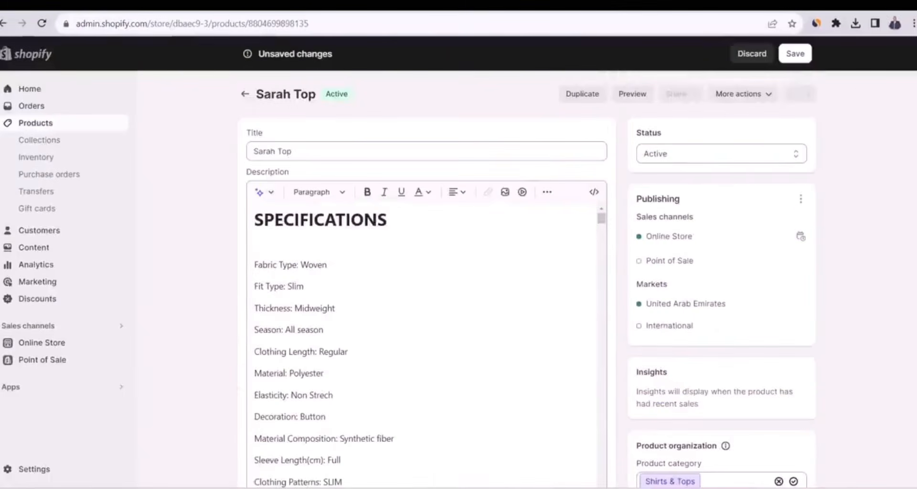
left_click(795, 55)
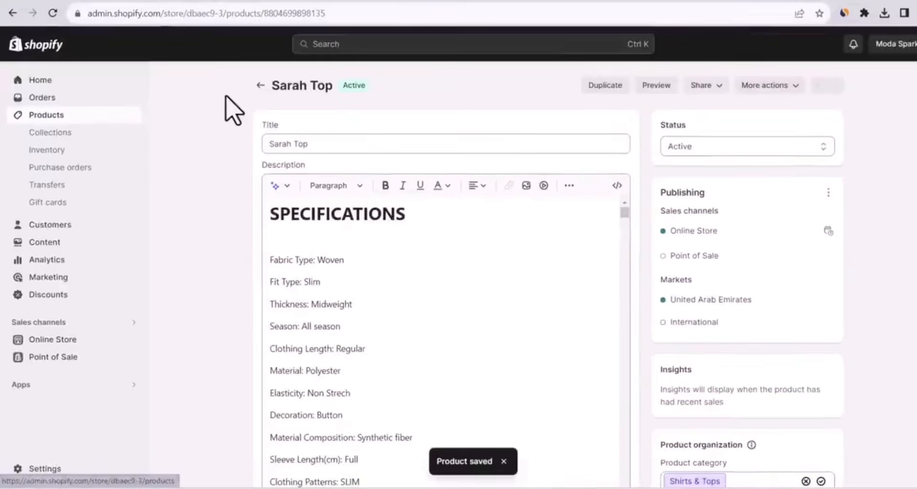
Return to the product list and look through all imported products
left_click(259, 86)
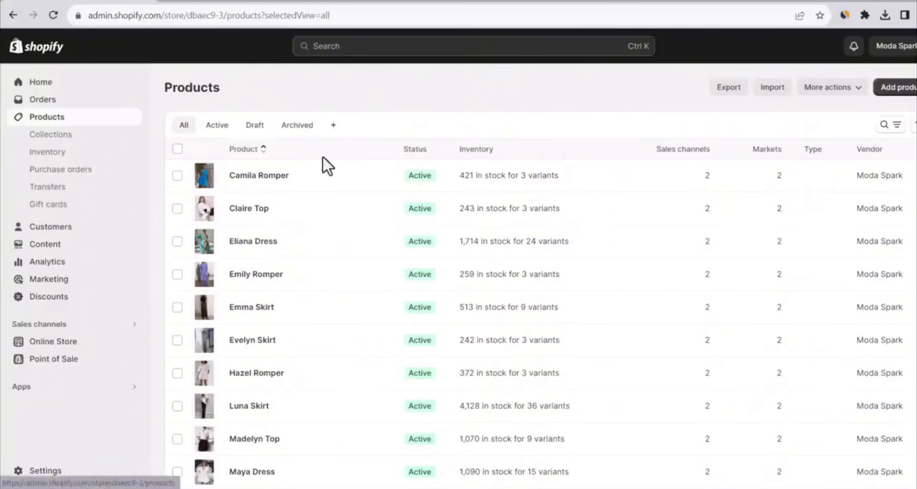
scroll(323, 156, "down", 5)
scroll(323, 156, "up", 5)
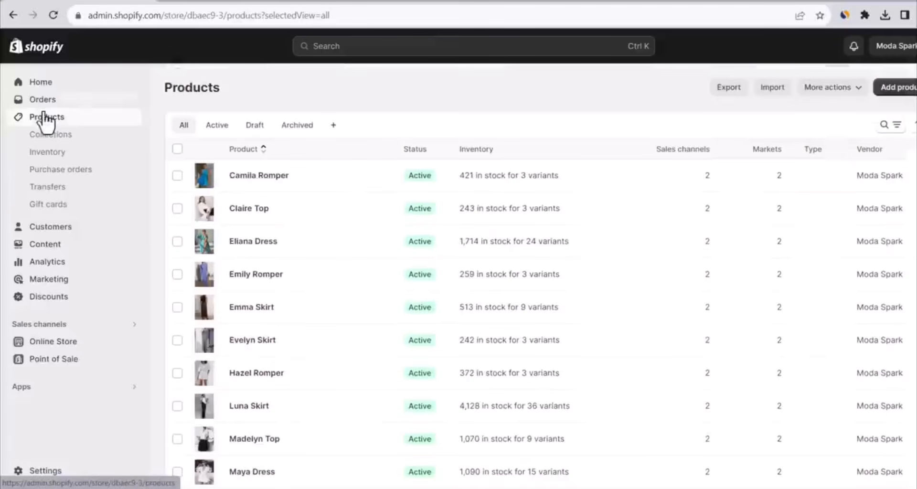
Create a collection titled Dresses with the Manual collection type and save it
left_click(50, 141)
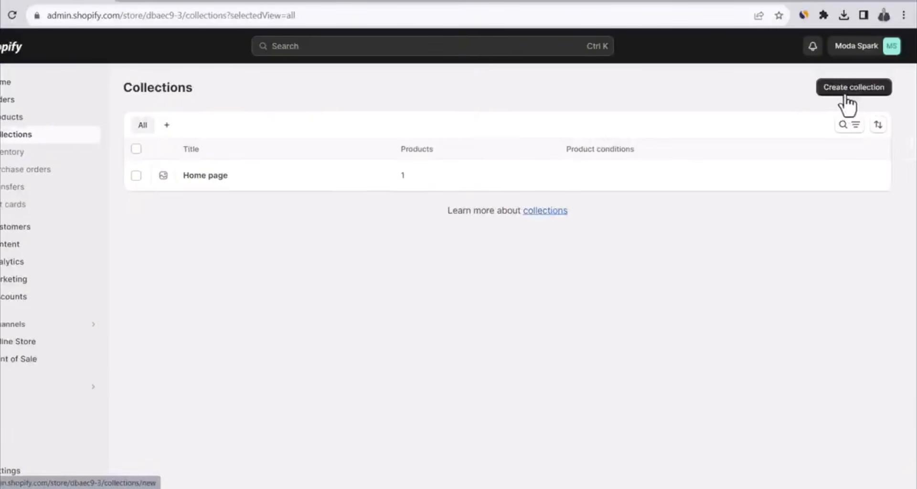
left_click(847, 91)
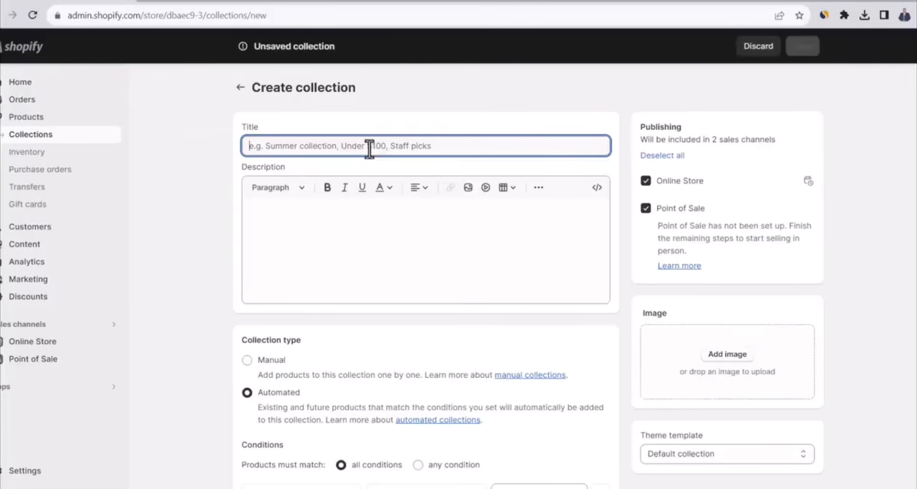
type("Dresses")
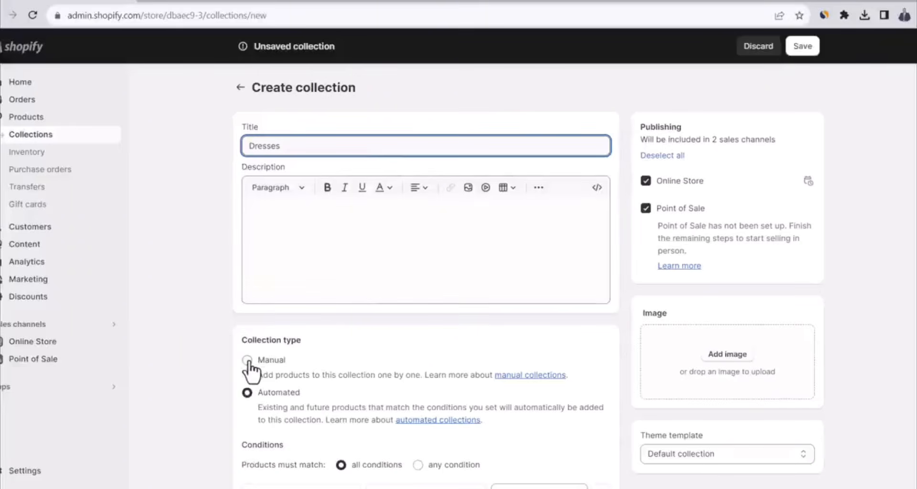
left_click(247, 362)
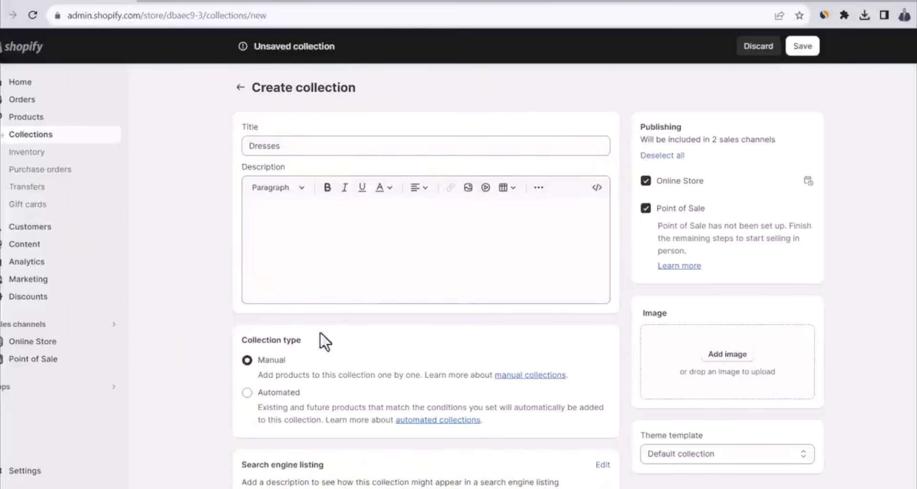
scroll(544, 245, "down", 1)
scroll(540, 260, "up", 1)
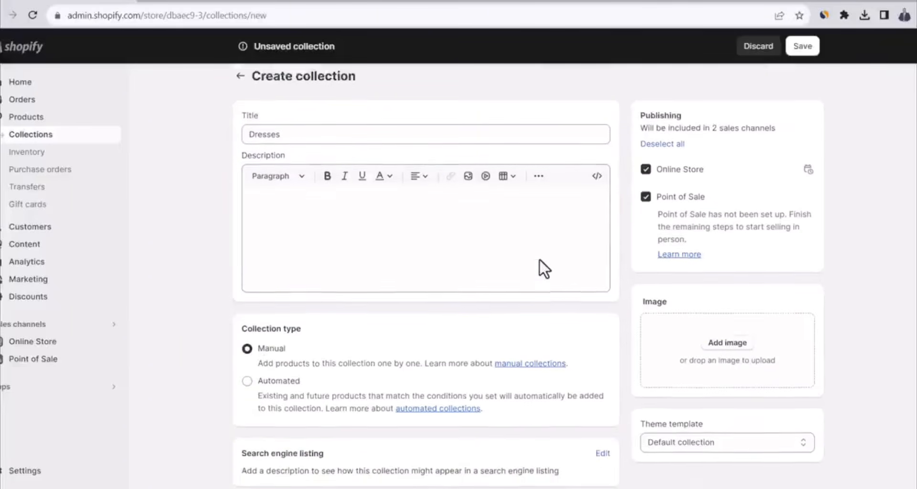
left_click(805, 48)
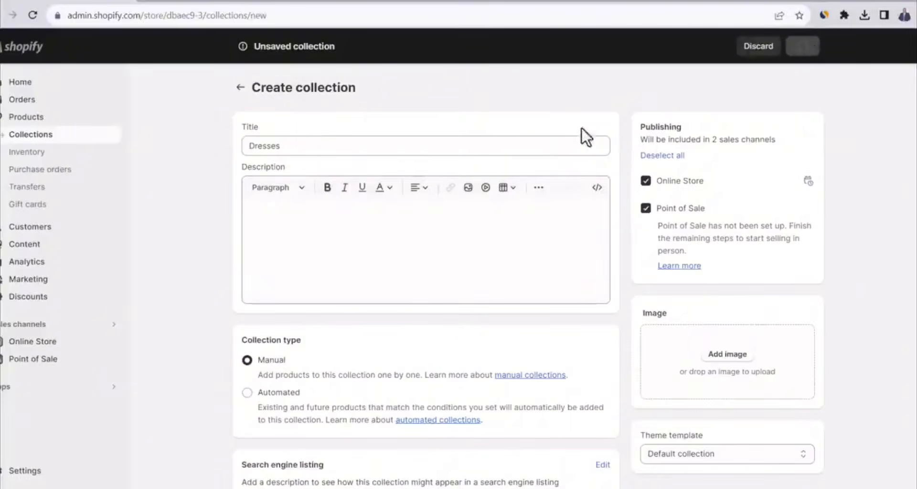
Add Eliana Dress, Maya Dress, Natalia Dress and Nora Dress to the Dresses collection and return to the collections list
scroll(408, 196, "down", 3)
left_click(460, 257)
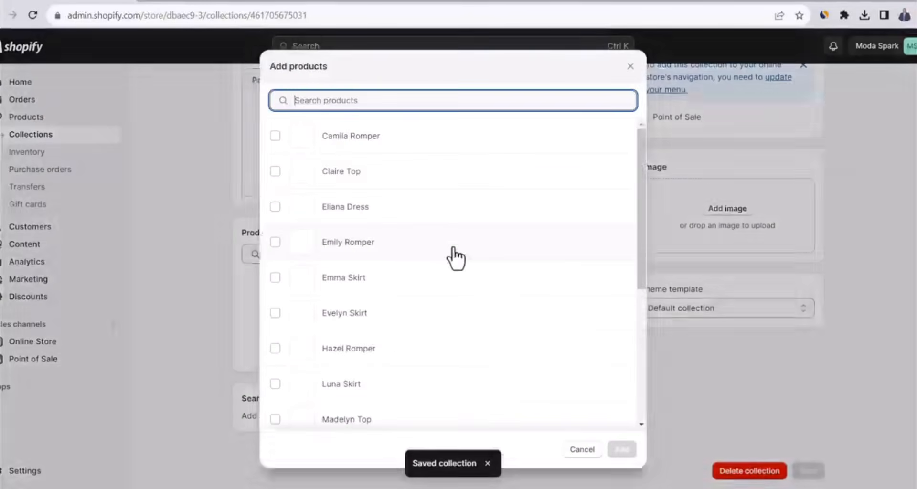
left_click(276, 208)
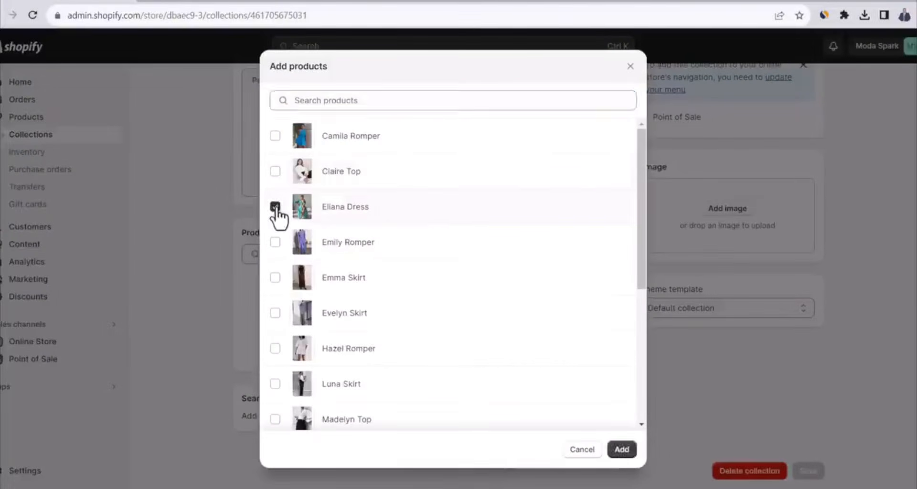
scroll(282, 224, "down", 5)
left_click(275, 201)
left_click(275, 235)
left_click(276, 271)
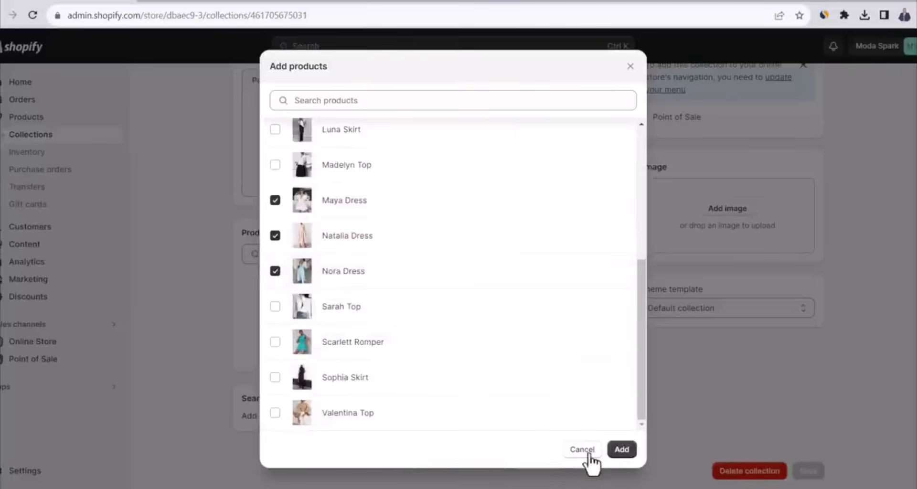
left_click(622, 449)
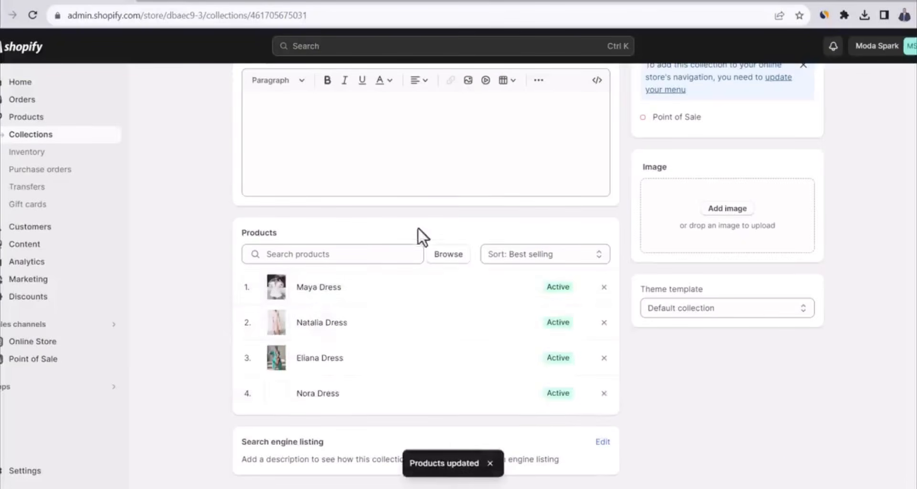
scroll(463, 283, "up", 4)
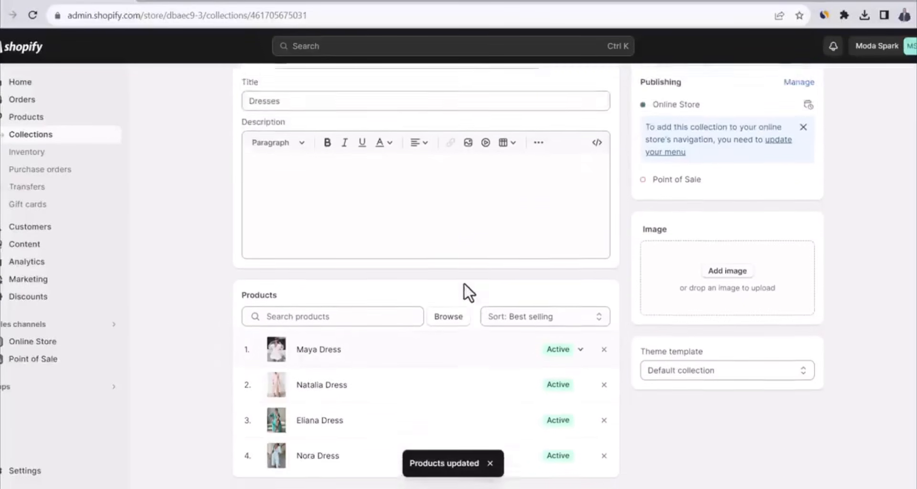
left_click(234, 89)
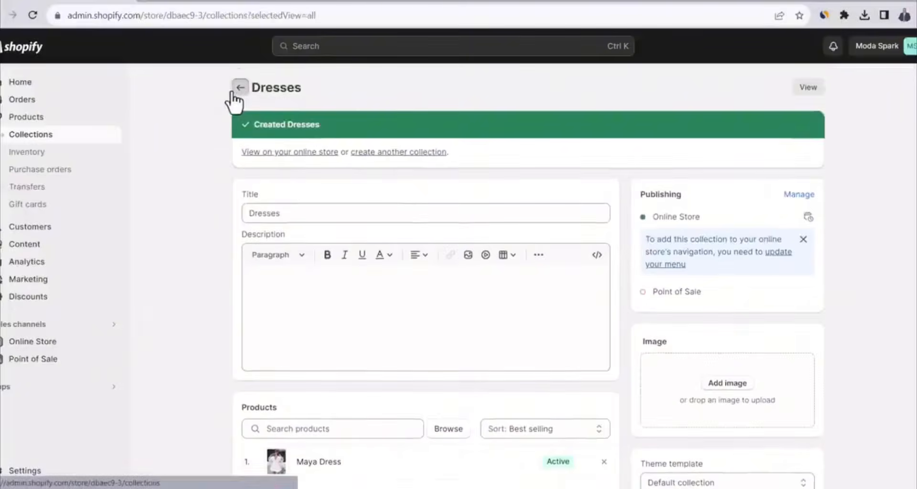
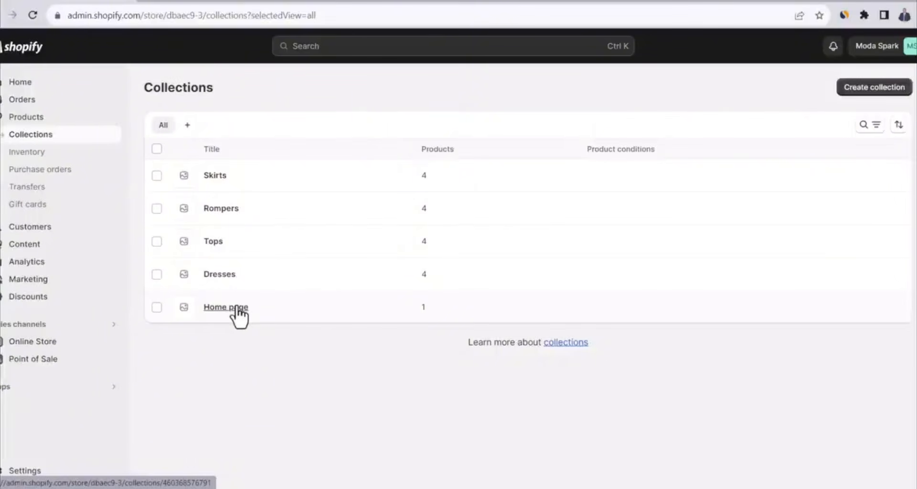
Open the Home page collection's product picker and select Nora Dress, Scarlett Romper and Maya Dress
left_click(237, 310)
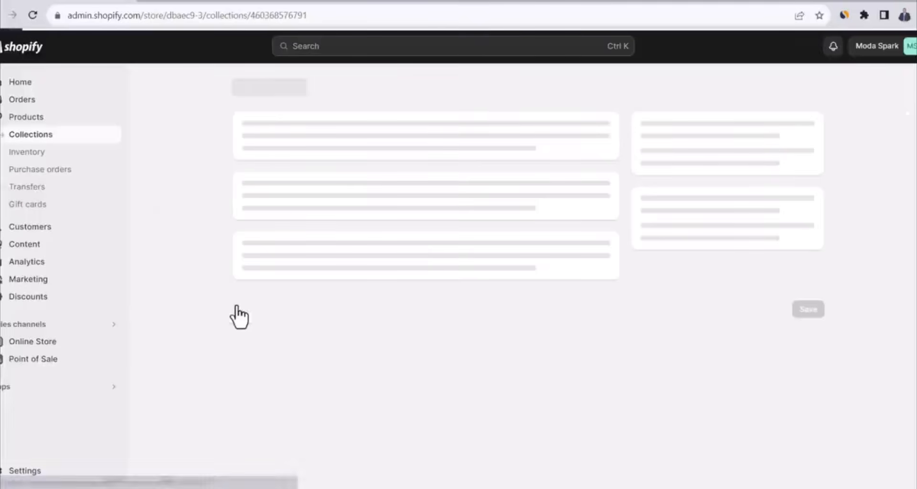
scroll(436, 249, "down", 1)
left_click(449, 317)
scroll(440, 282, "down", 5)
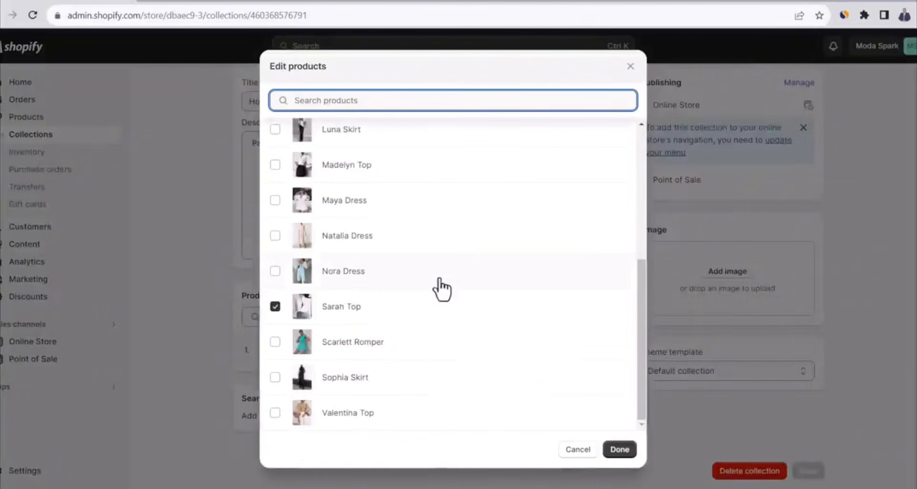
left_click(276, 270)
left_click(278, 340)
scroll(281, 324, "up", 2)
left_click(278, 324)
Select Emily Romper, Evelyn Skirt, Claire Top and Camila Romper too, apply the Home page product selection and return to the collections list
scroll(277, 323, "up", 1)
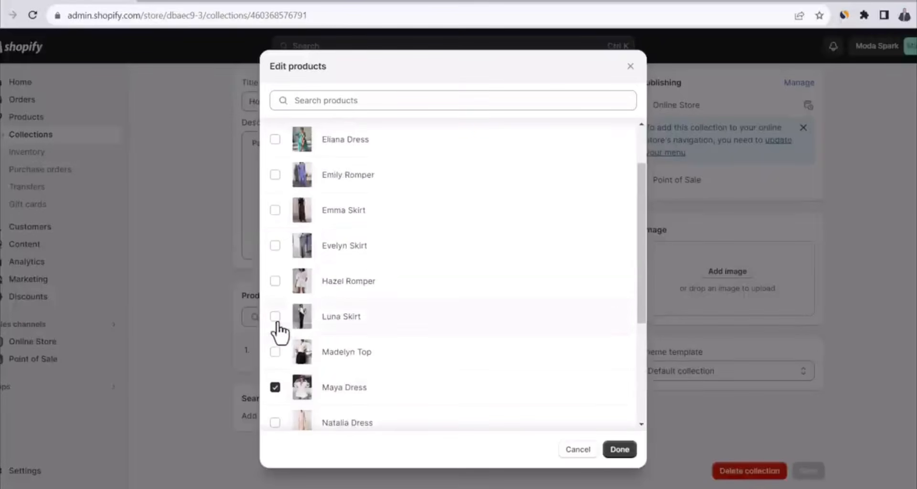
left_click(276, 178)
left_click(275, 246)
scroll(276, 191, "up", 2)
left_click(275, 171)
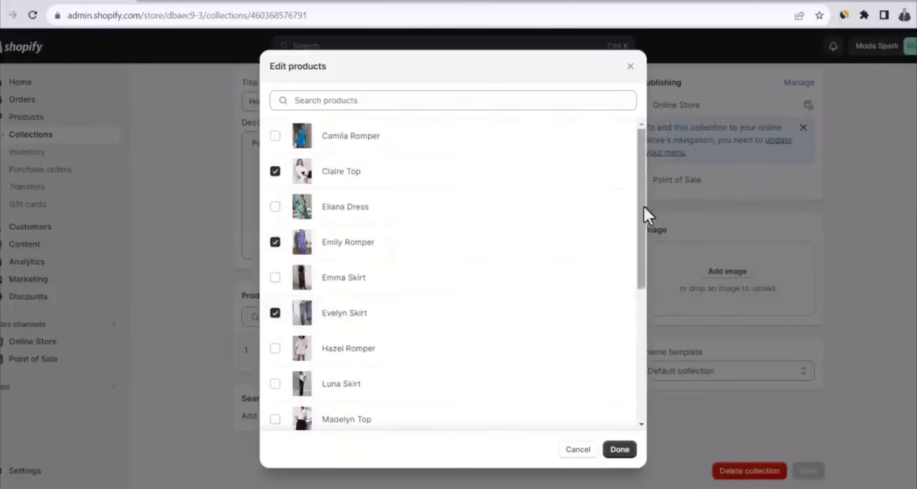
left_click_drag(642, 210, 302, 148)
left_click(302, 141)
left_click(620, 449)
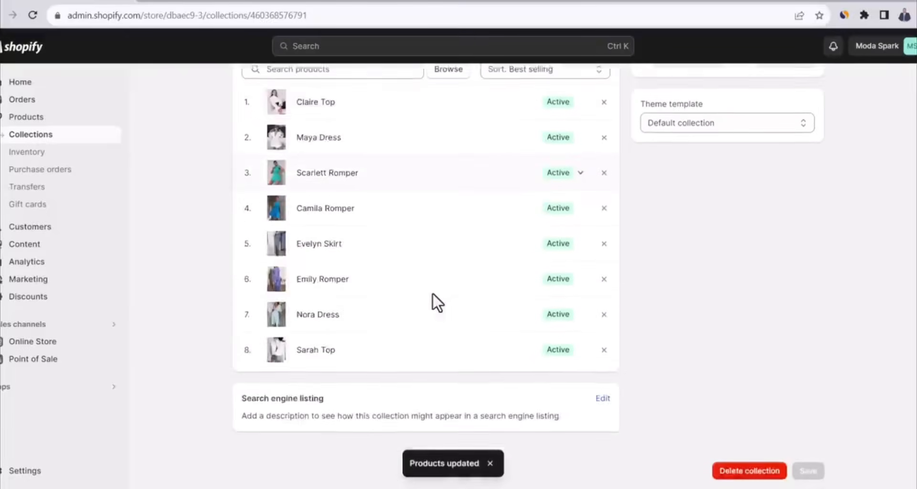
scroll(434, 296, "up", 1)
scroll(430, 296, "up", 5)
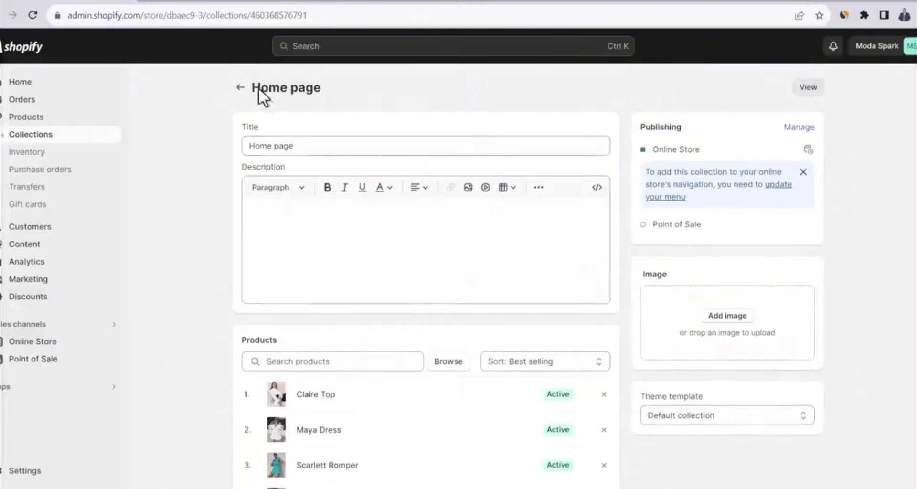
left_click(240, 87)
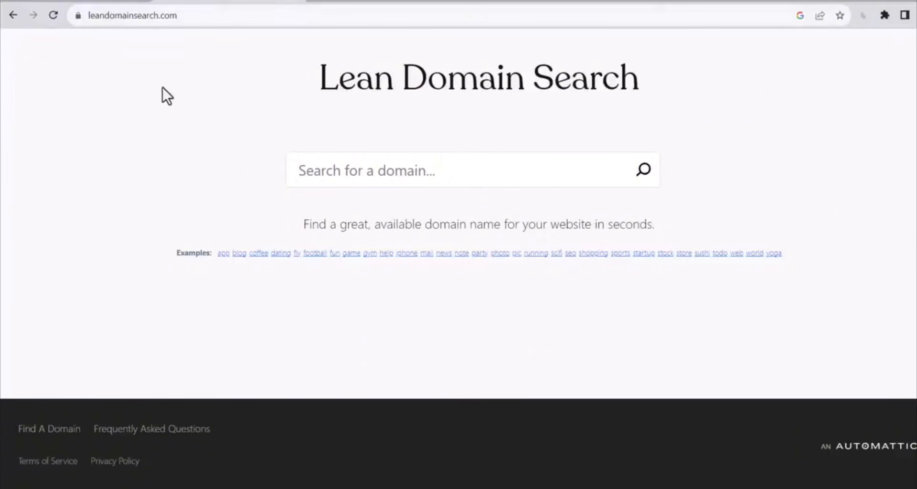
Search Lean Domain Search for available domains containing "fashion" and look through the suggested names
left_click(397, 171)
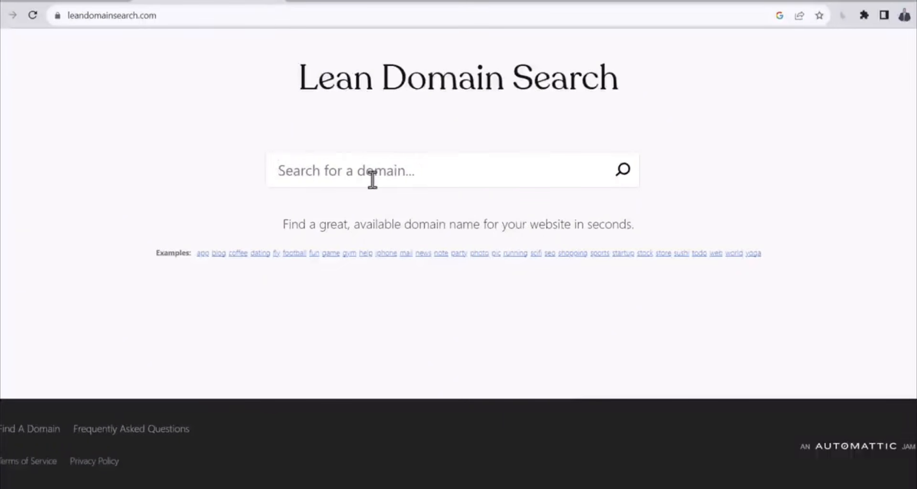
type("fashion")
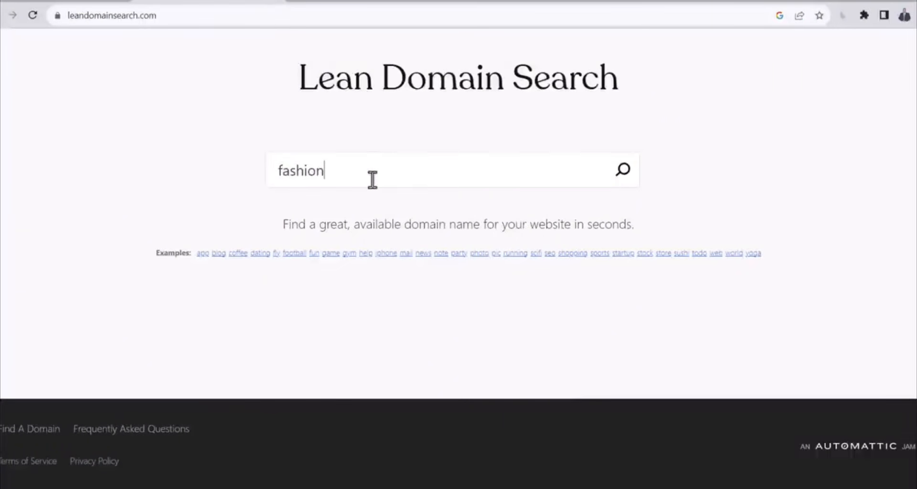
key("Return")
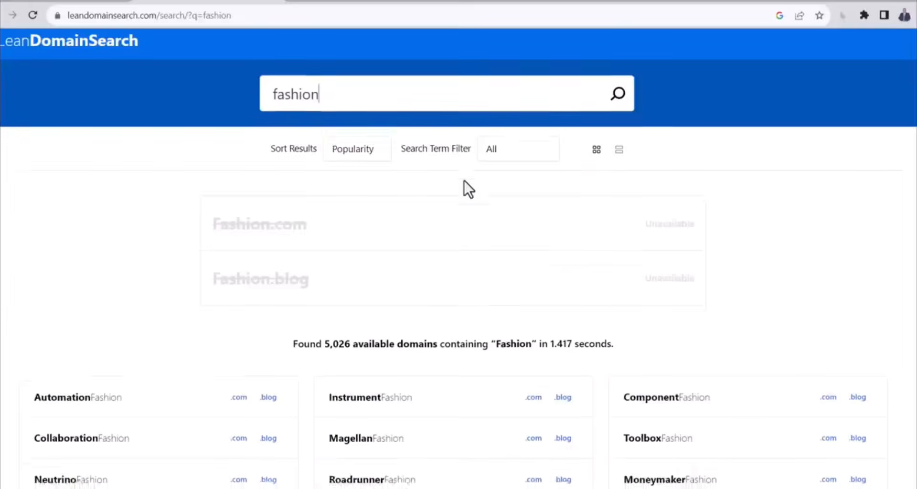
scroll(464, 182, "down", 1)
scroll(464, 181, "down", 3)
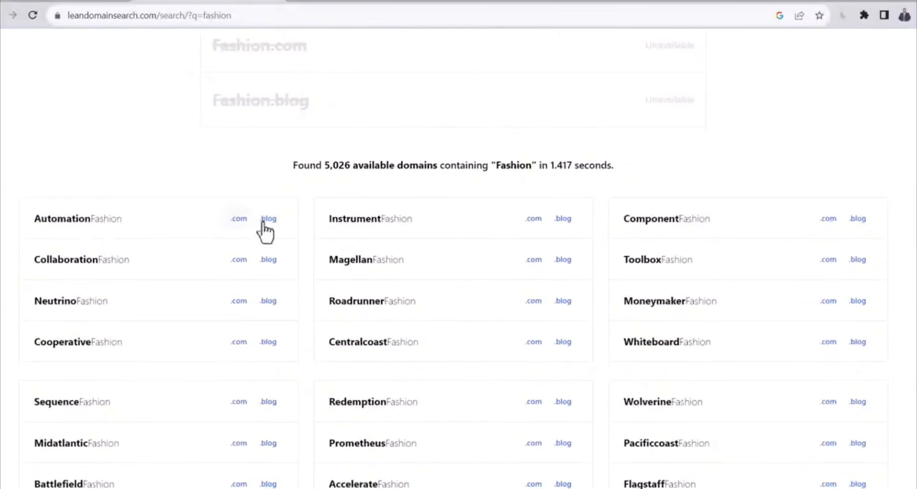
scroll(473, 263, "down", 5)
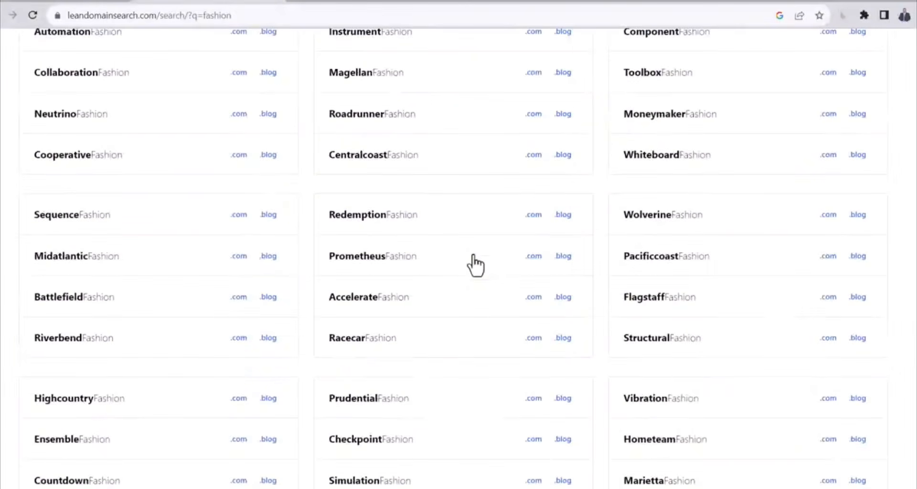
scroll(474, 270, "down", 6)
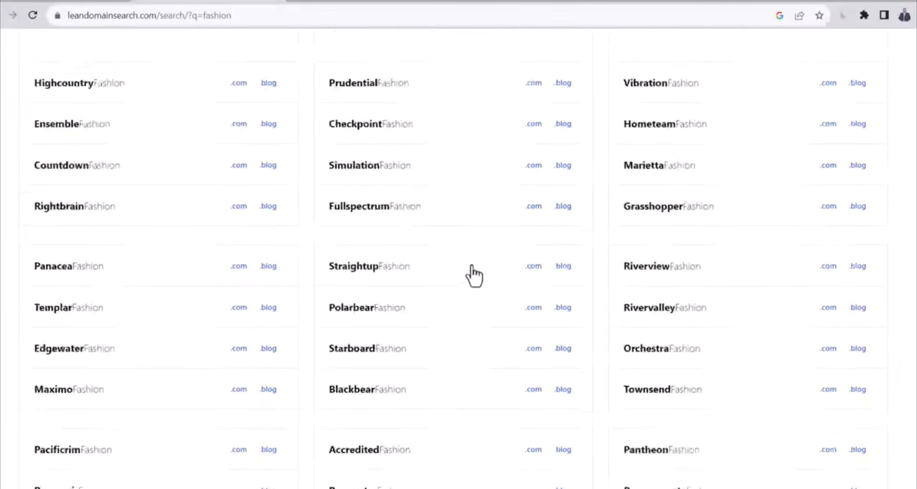
scroll(473, 270, "down", 3)
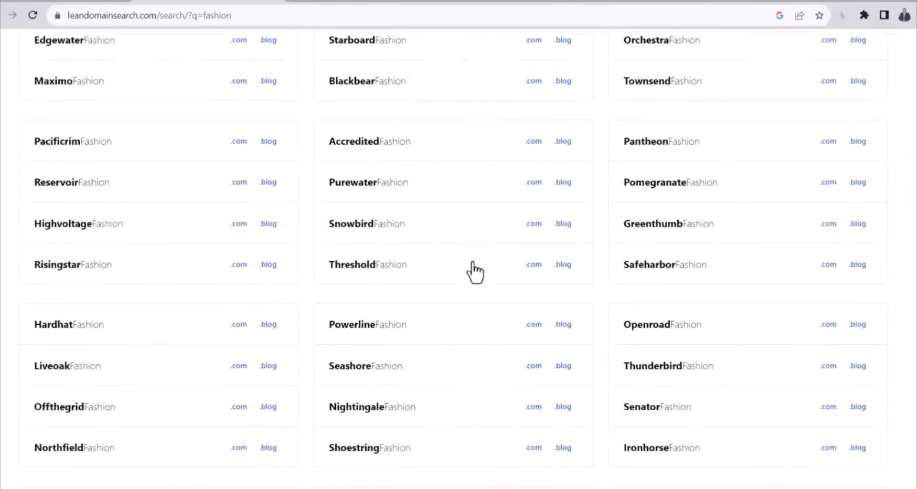
scroll(473, 270, "down", 3)
scroll(458, 229, "up", 20)
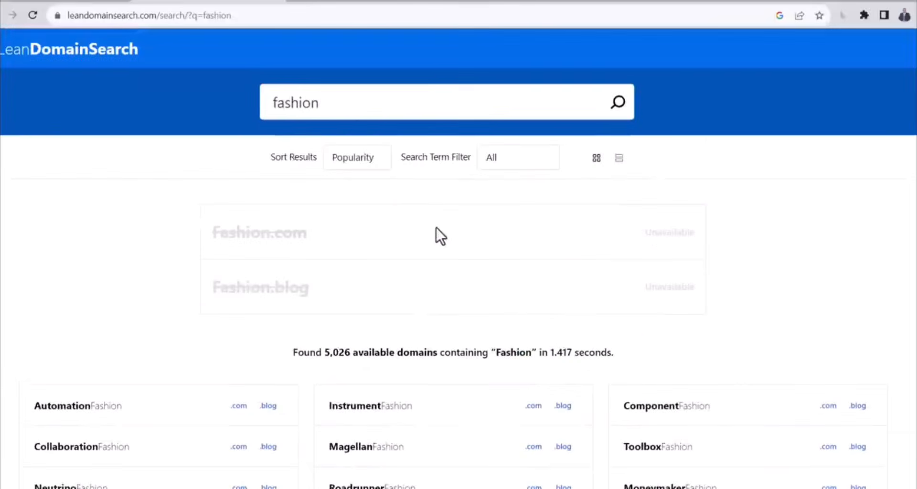
Search for domains containing "moda" and check the availability of the .com domain for SparkModa
double_click(359, 102)
type("moda")
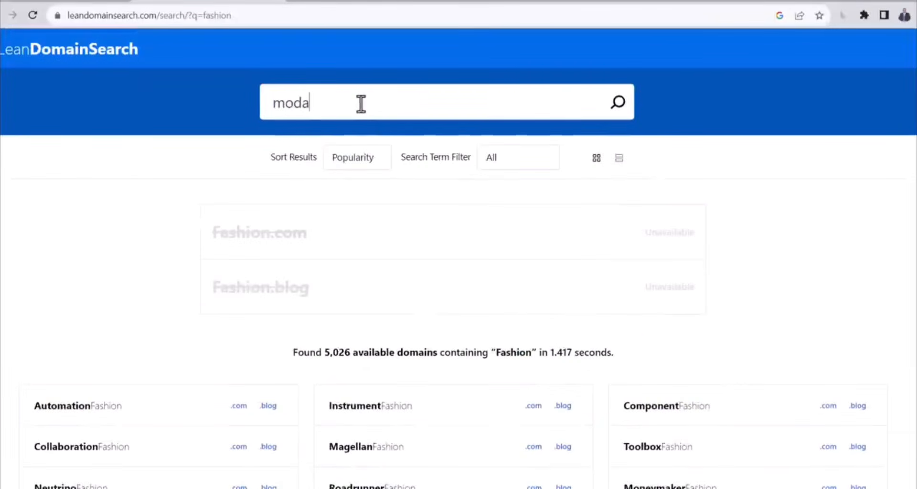
left_click(618, 102)
scroll(369, 267, "down", 10)
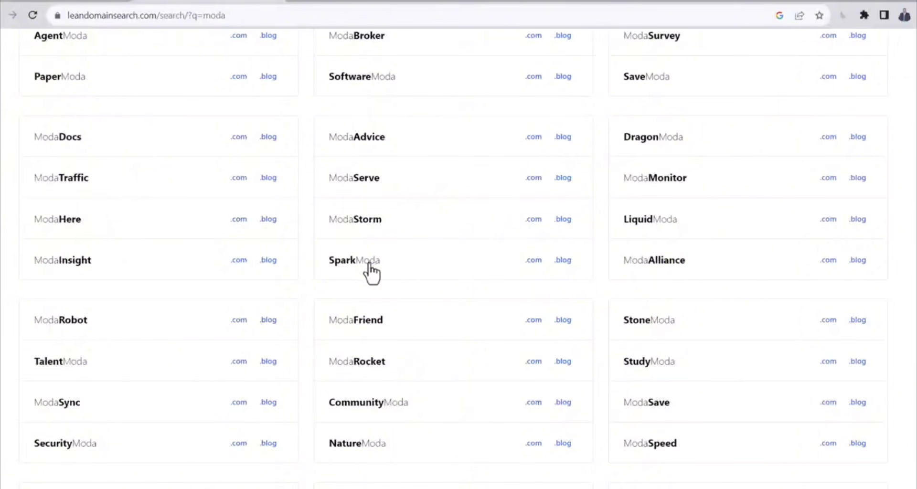
left_click(534, 260)
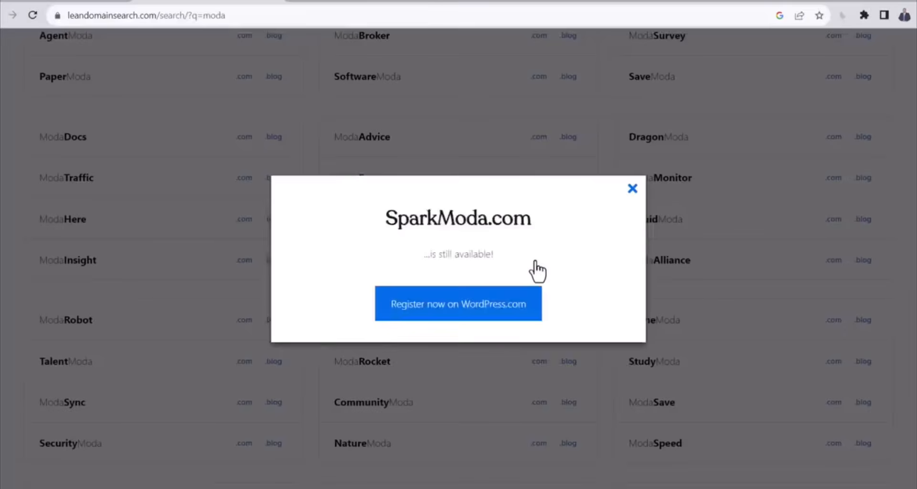
left_click_drag(422, 255, 520, 255)
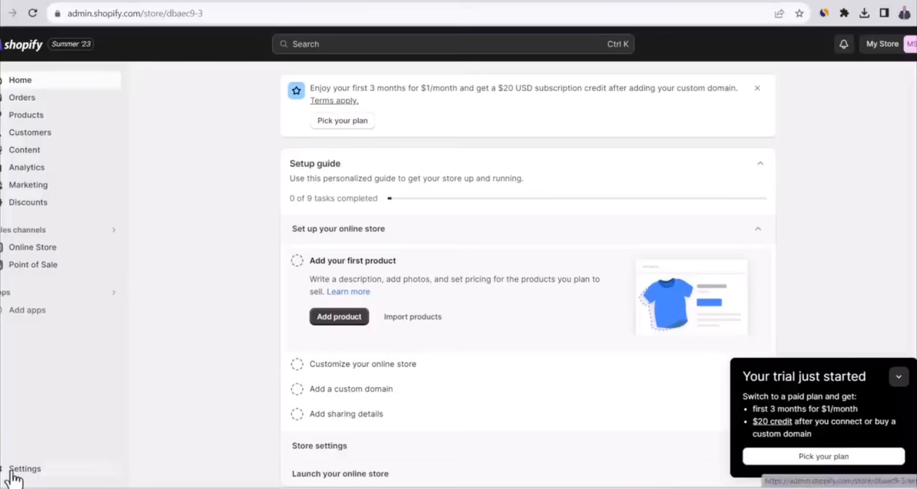
In the Shopify store details, set the store name to Moda Spark and fill in the store phone number
left_click(19, 469)
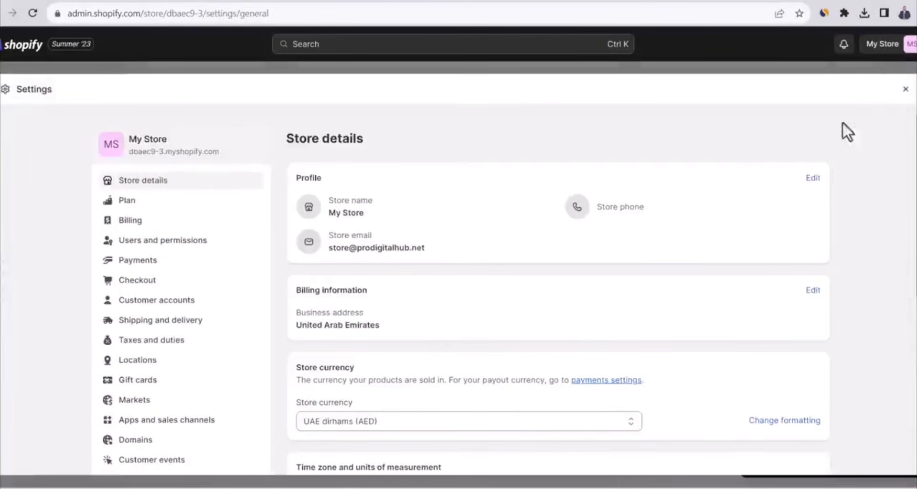
left_click(813, 178)
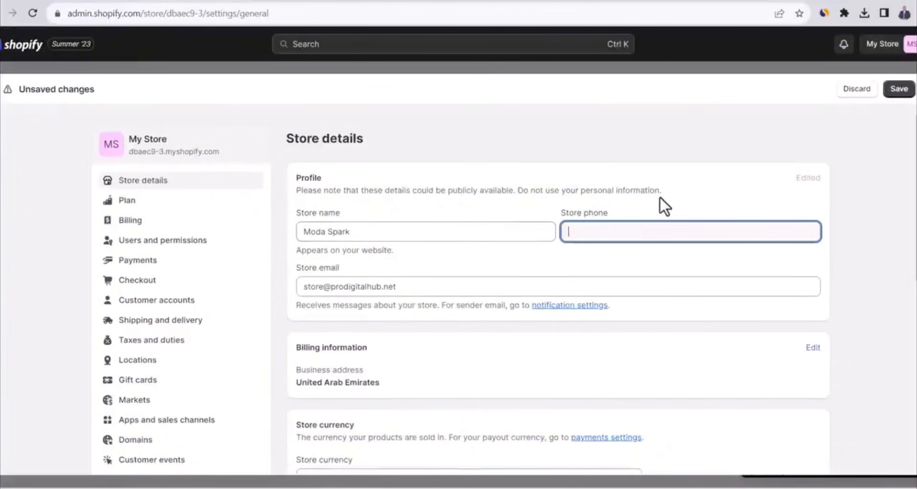
key("ctrl+v")
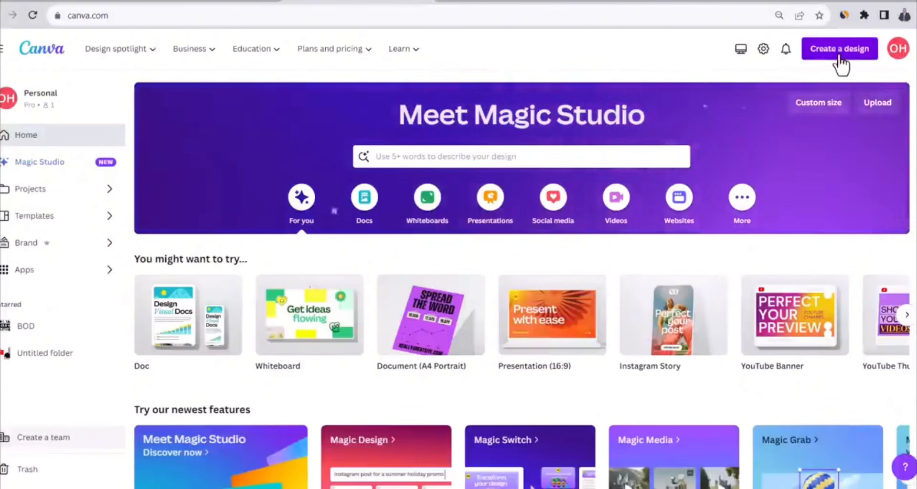
Switch to Canva and create a new blank Logo design
left_click(842, 54)
type("logo")
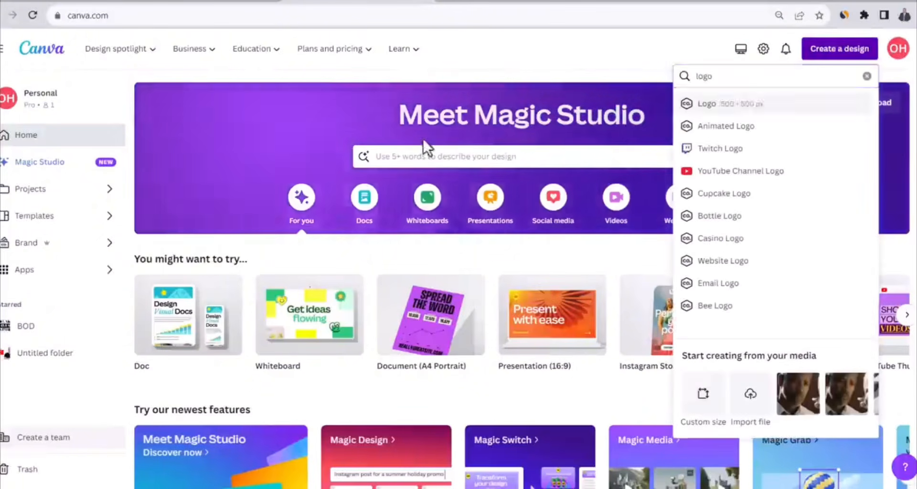
key("Return")
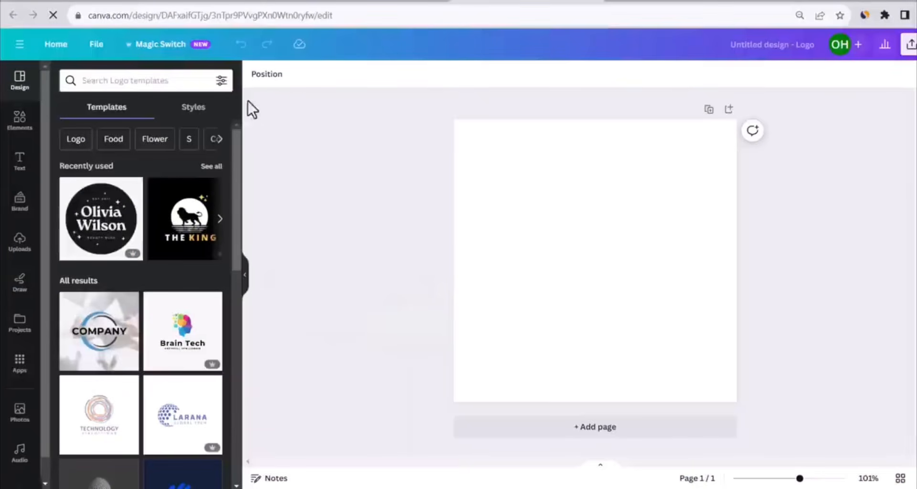
Search the logo templates for "fashion" and apply the Tan Brown Closet Collection Clothing Fashion Logo template
left_click(160, 81)
type("fashion")
key("Return")
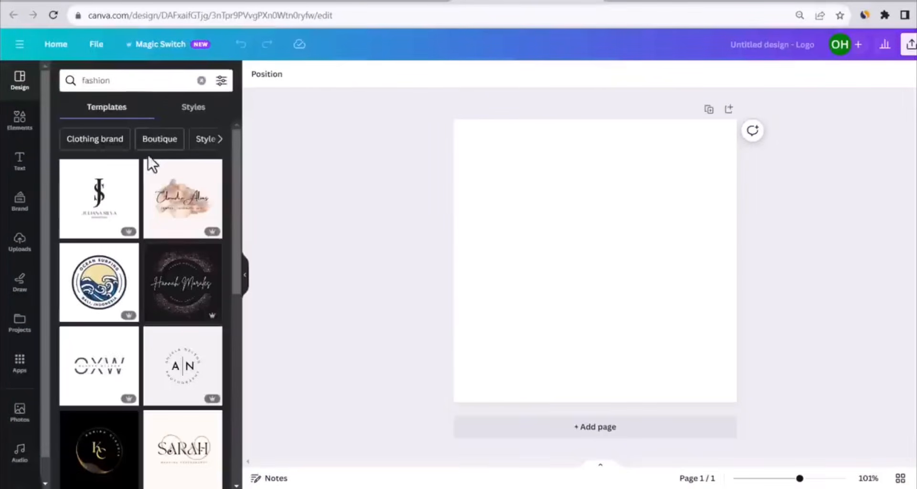
scroll(148, 156, "down", 3)
scroll(144, 190, "down", 10)
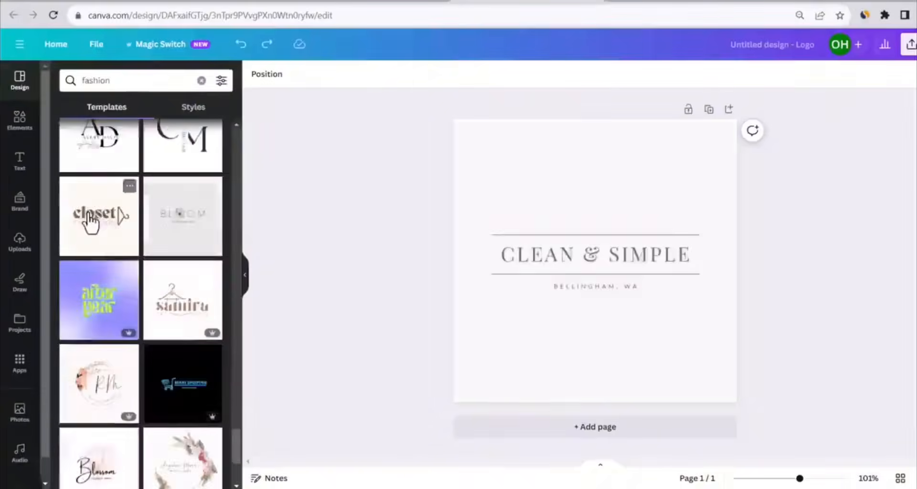
left_click(91, 221)
Replace the logo's main word "closet" with "spark"
double_click(572, 248)
type("spaek")
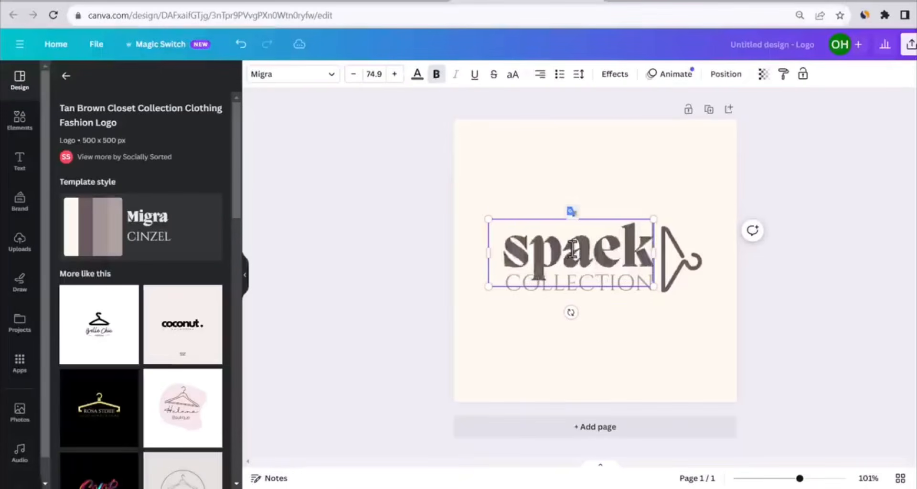
key("BackSpace")
key("BackSpace")
type("rk")
Replace the "COLLECTION" tagline with "MODA" and move it slightly left under the main word
left_click(598, 283)
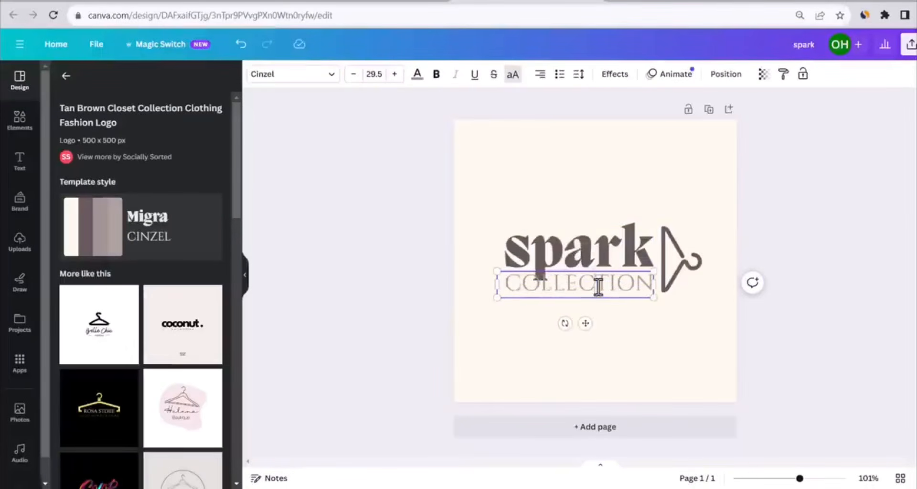
double_click(597, 287)
type("MODA")
left_click_drag(610, 289, 582, 286)
Capitalise the first letter of the logo's main word so it reads "Spark"
double_click(521, 248)
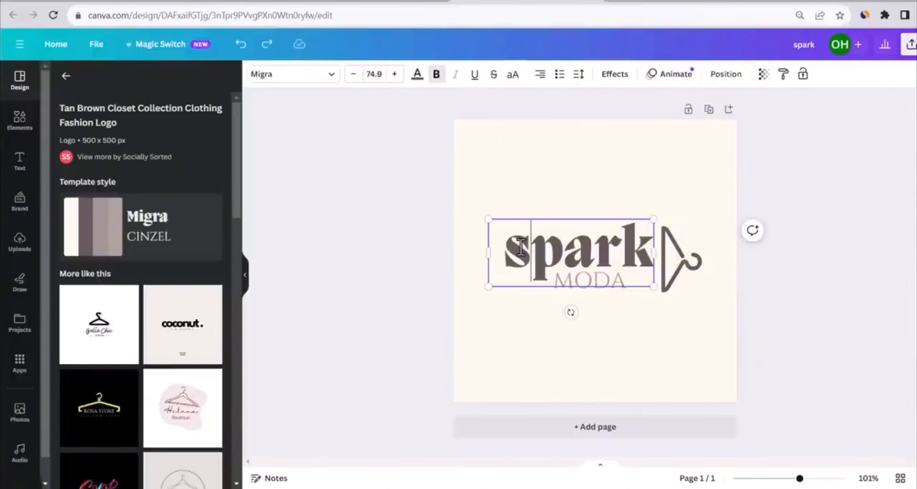
key("shift+Left")
type("S")
left_click(466, 253)
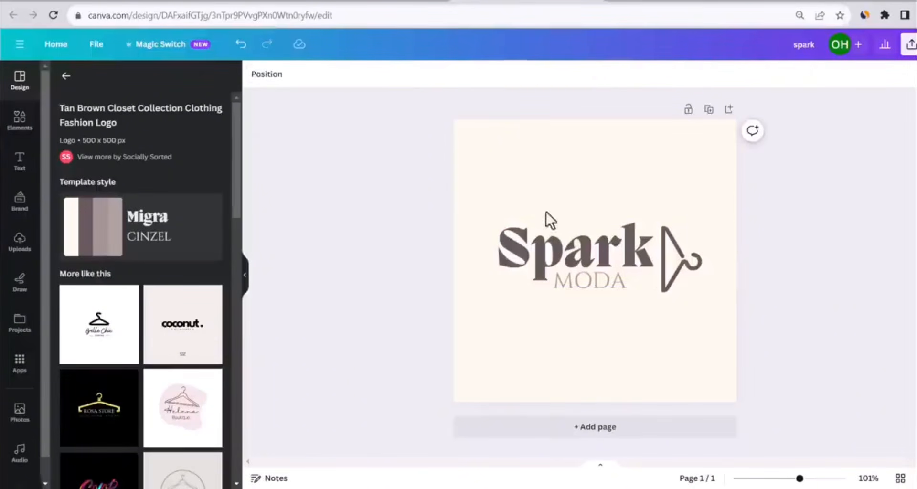
Change the logo's background colour to white
left_click(693, 155)
left_click(257, 74)
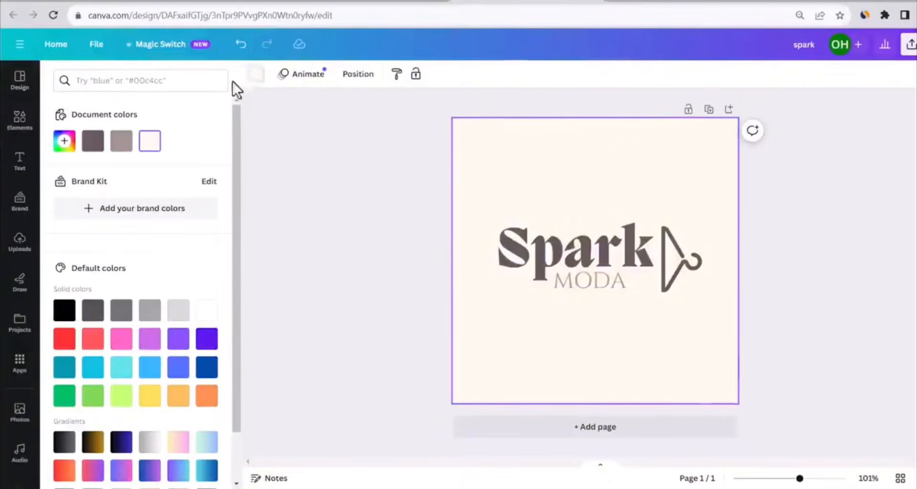
left_click(205, 310)
left_click(297, 297)
Recolour the "Spark" and "MODA" text black
left_click_drag(802, 238, 529, 273)
left_click(472, 74)
left_click(64, 310)
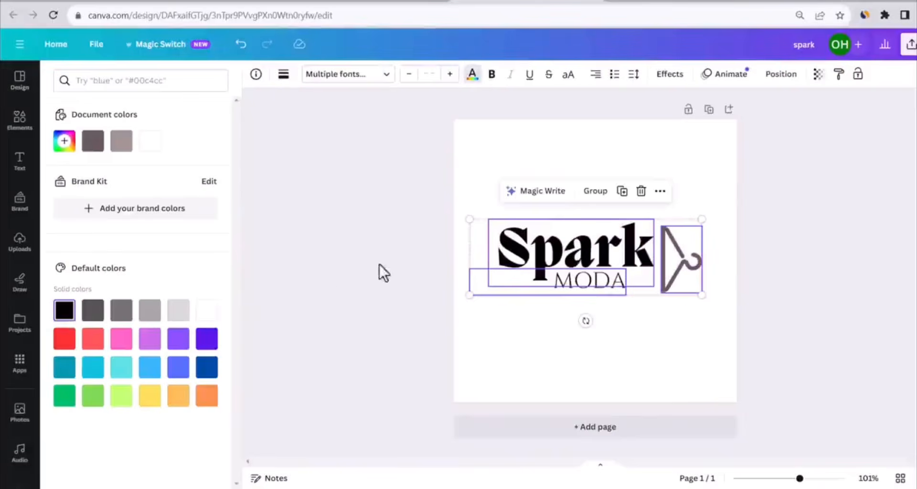
left_click(380, 265)
Try black as the hanger icon's colour and undo the change
left_click(675, 268)
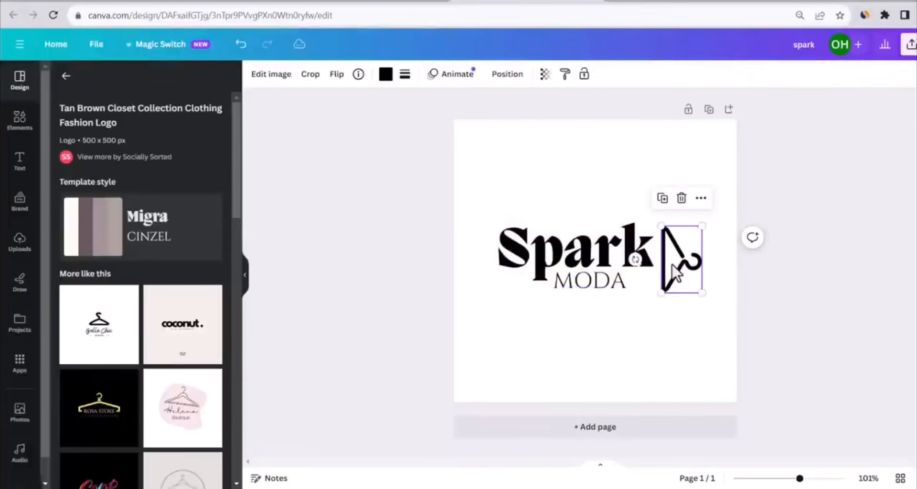
left_click(384, 76)
left_click(389, 142)
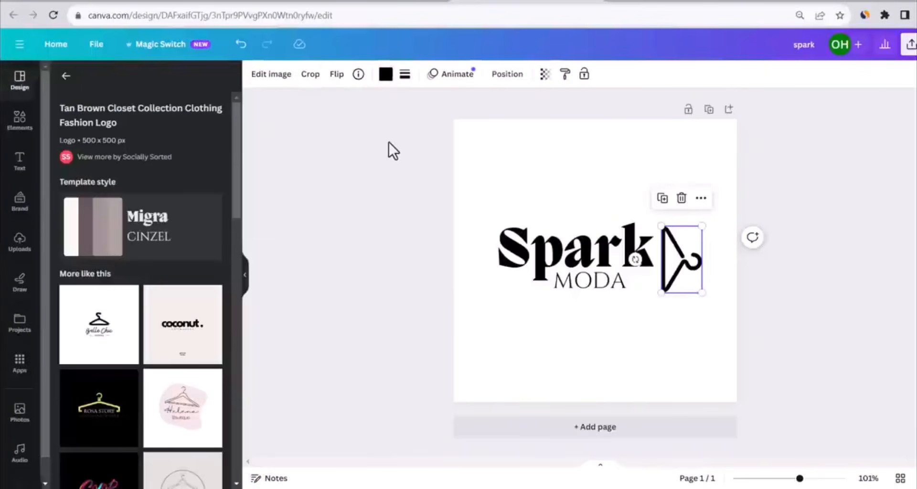
key("ctrl+z")
Recolour the logo's hanger icon and the "MODA" text light purple
left_click(391, 80)
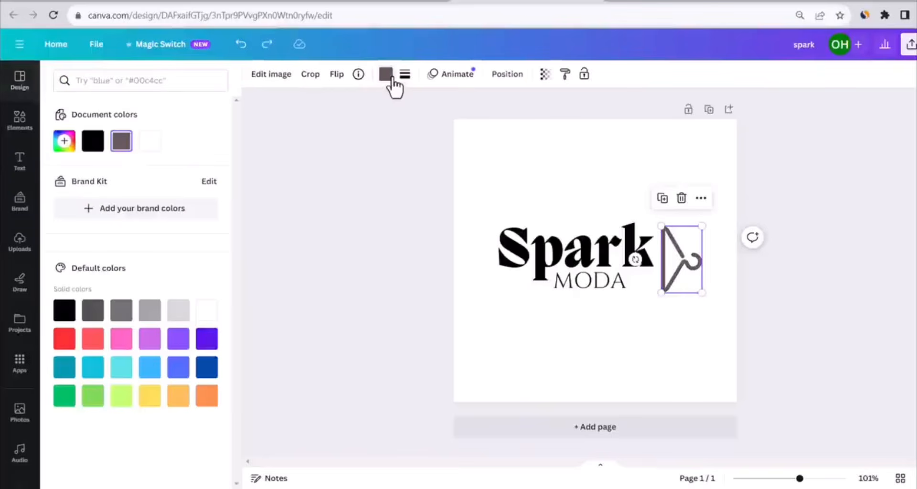
left_click(122, 340)
left_click(595, 283)
double_click(594, 283)
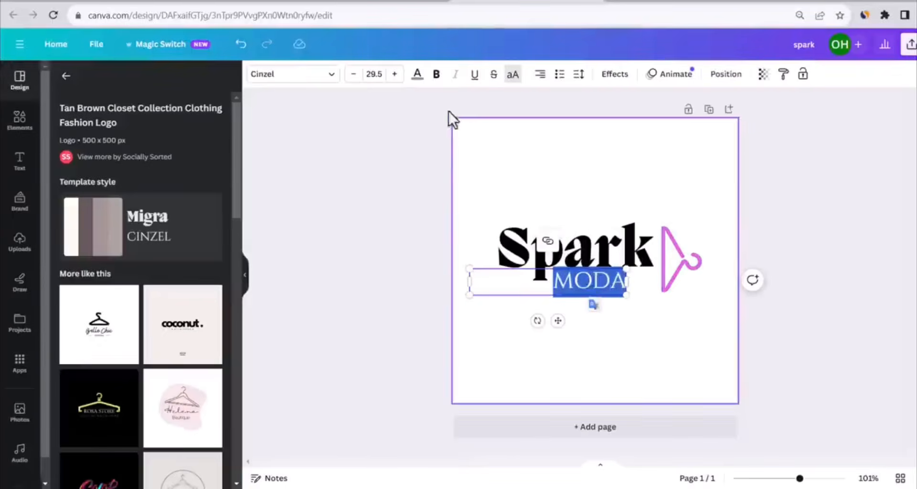
left_click(417, 76)
left_click(159, 337)
left_click(332, 238)
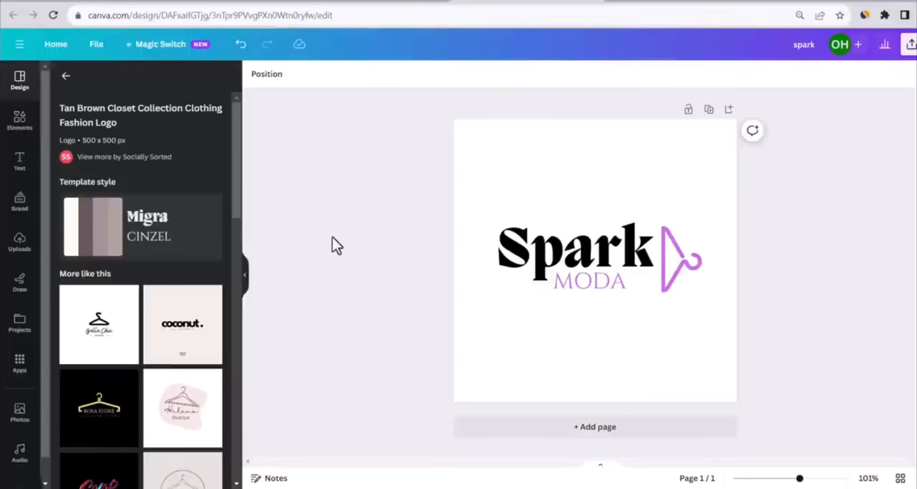
Enlarge the "Spark" text, "MODA" text and hanger icon together so the logo nearly fills the canvas width
left_click_drag(789, 220, 454, 205)
left_click_drag(703, 213, 723, 196)
left_click(374, 211)
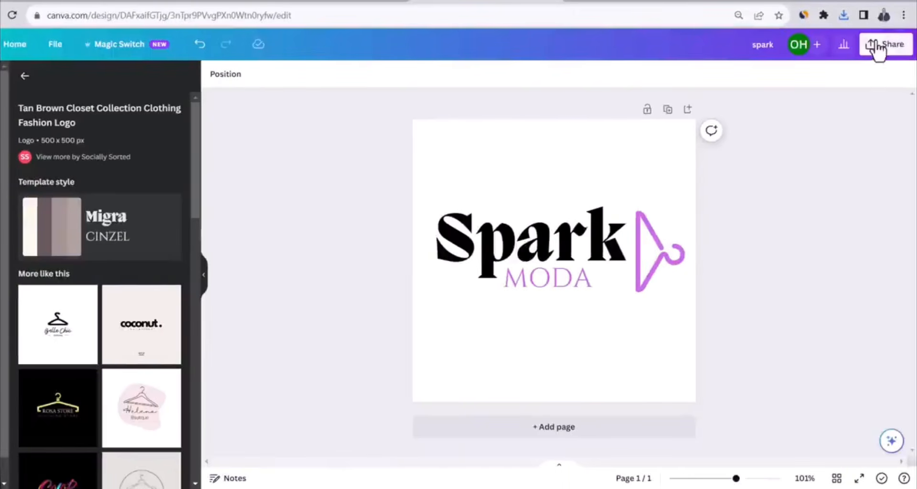
Download the finished logo as a PNG file at 500 × 500 px
left_click(880, 45)
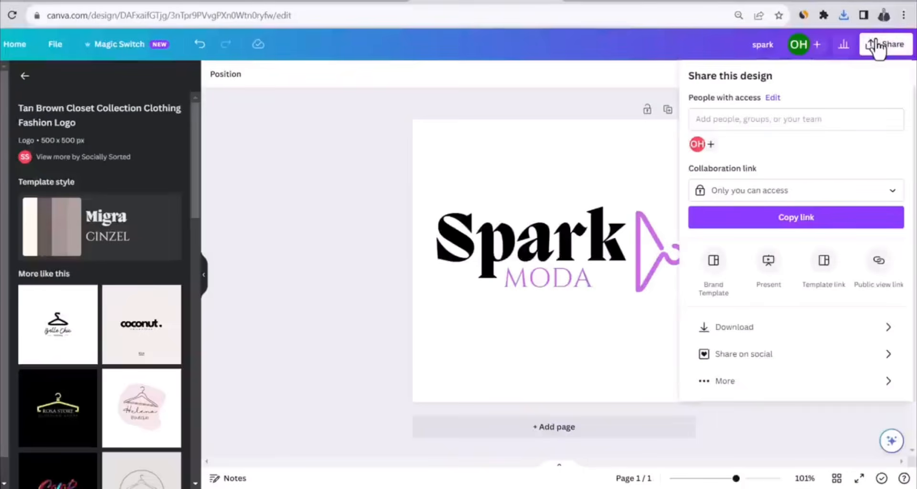
left_click(761, 329)
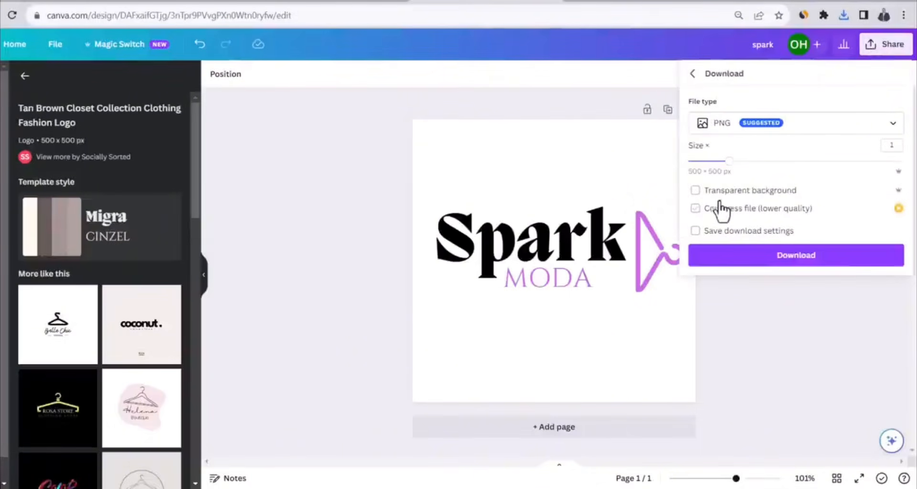
left_click(769, 261)
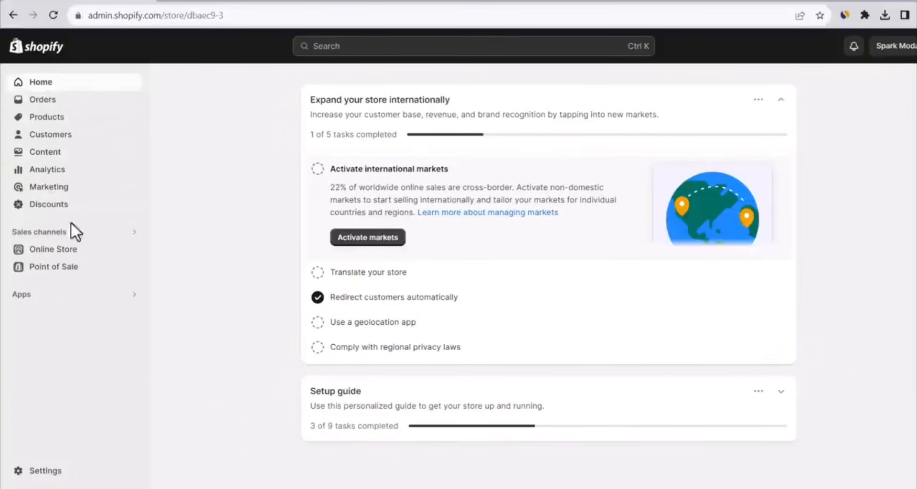
In the Shopify admin, open the online store's themes and examine the popular free themes and the Dawn theme's details page
left_click(67, 253)
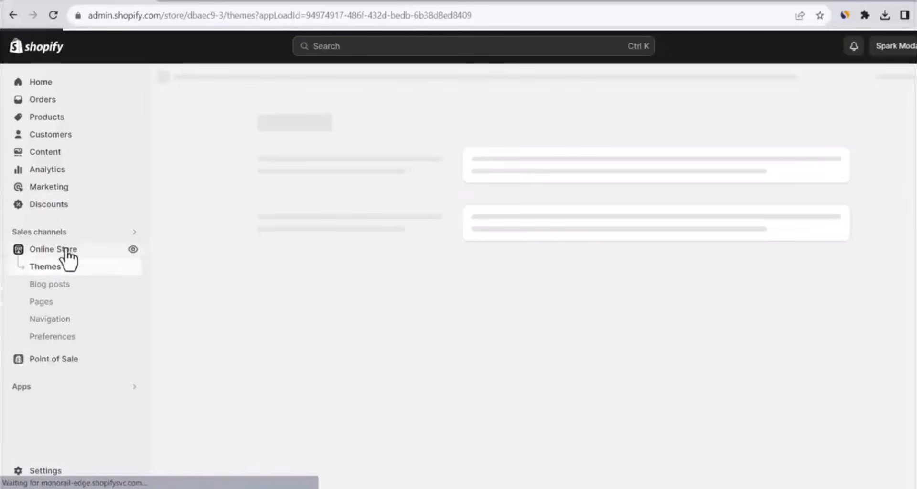
scroll(466, 146, "down", 3)
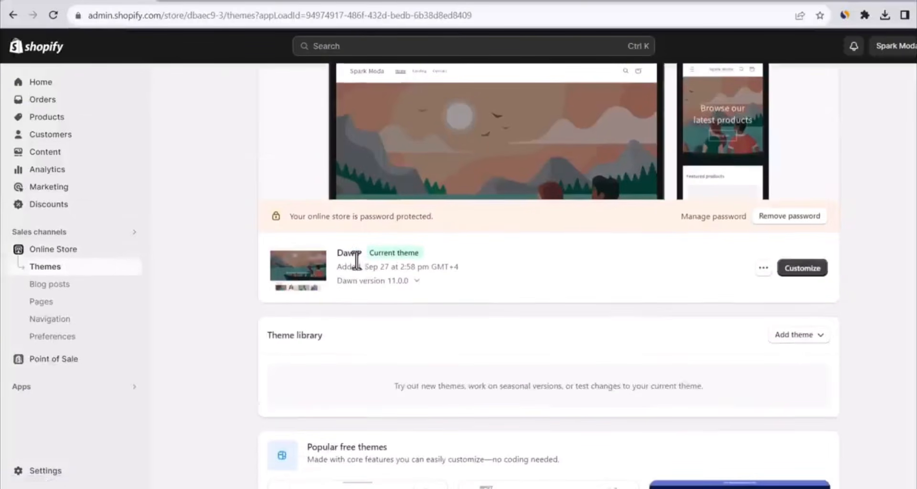
scroll(562, 269, "down", 10)
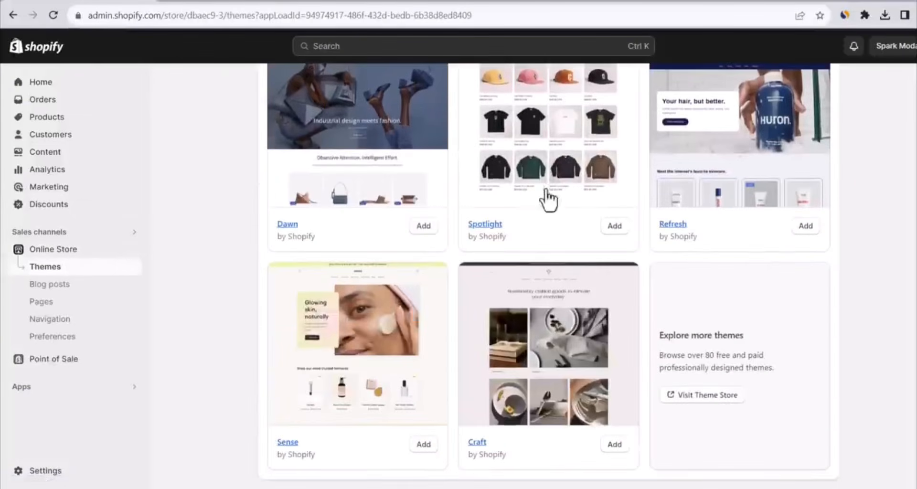
scroll(663, 265, "up", 1)
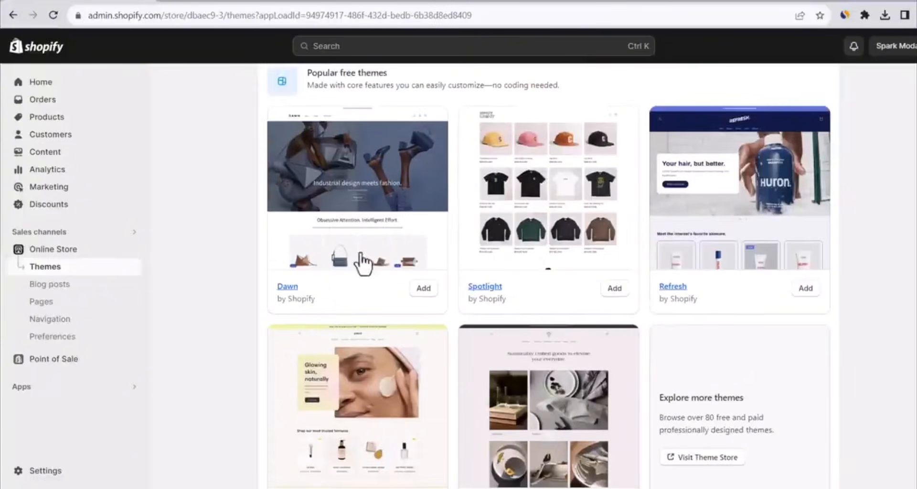
left_click(287, 287)
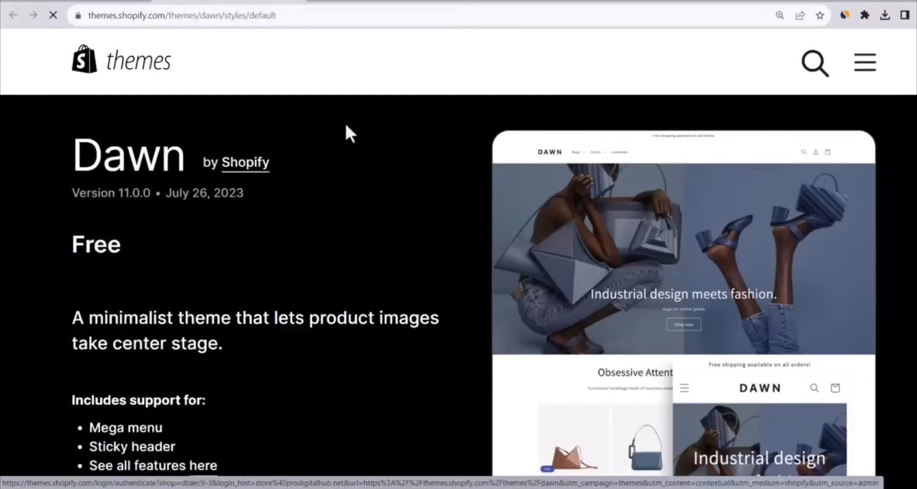
scroll(346, 133, "down", 8)
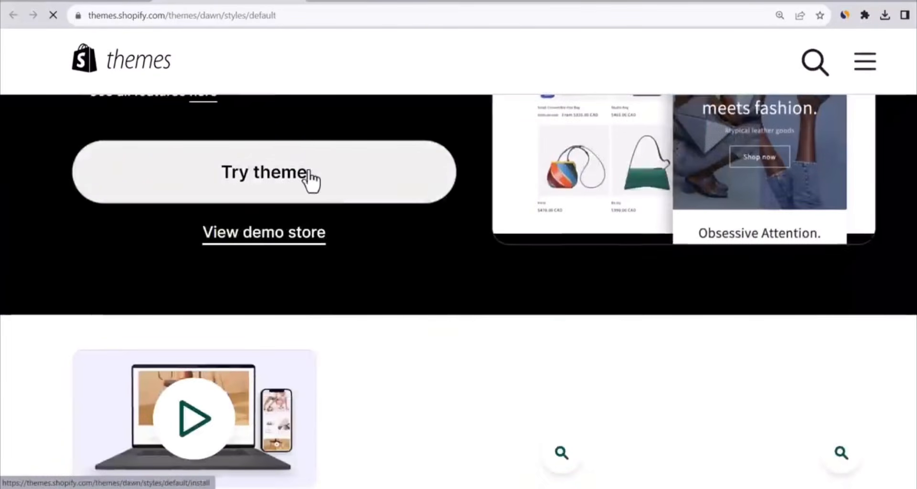
scroll(267, 136, "up", 7)
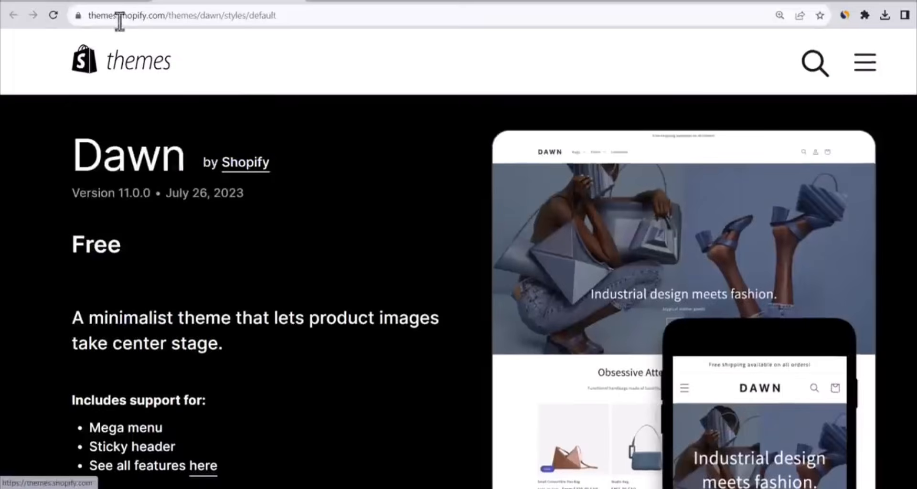
left_click(111, 1)
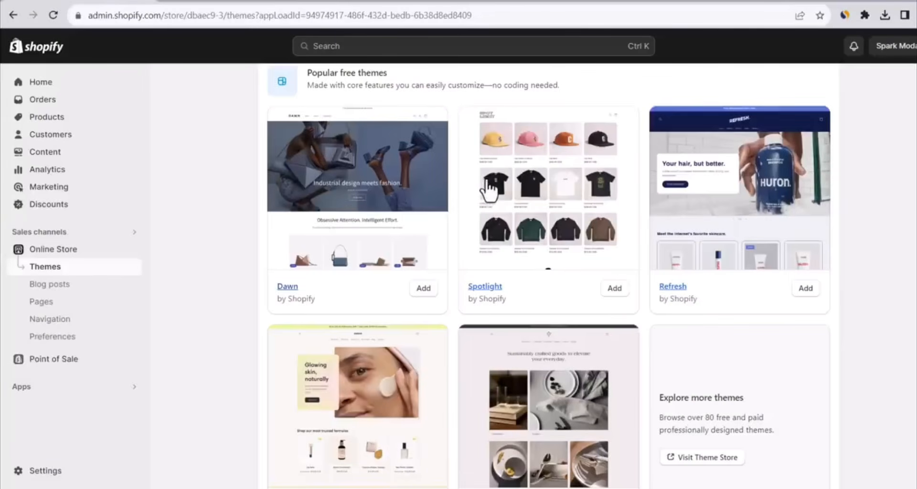
Open the current Dawn theme for customization and check which store pages can be edited
scroll(487, 190, "up", 10)
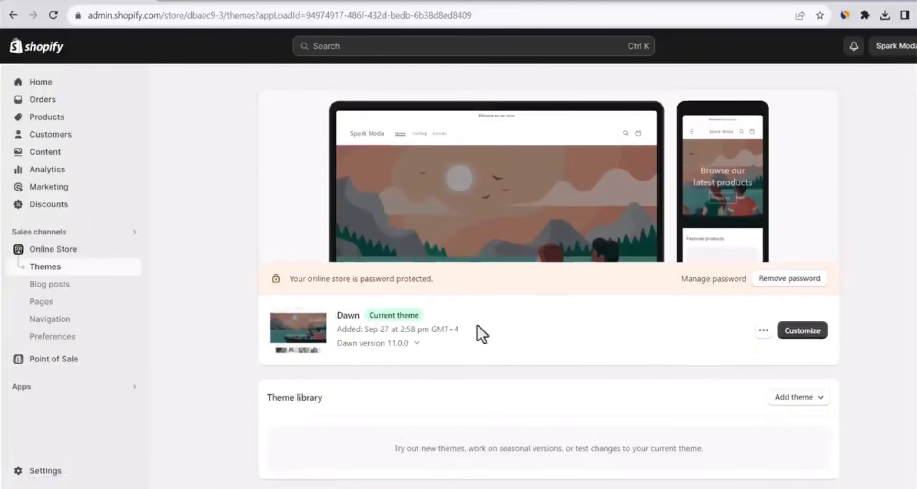
left_click(812, 334)
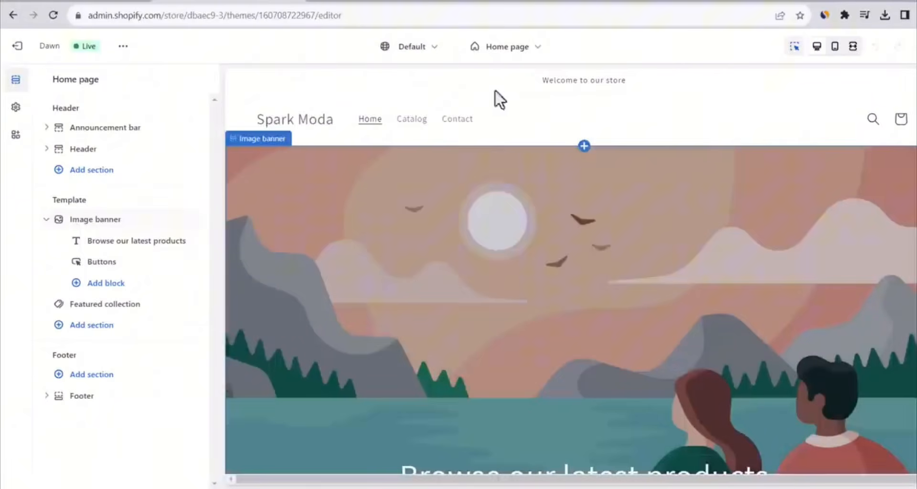
left_click(513, 47)
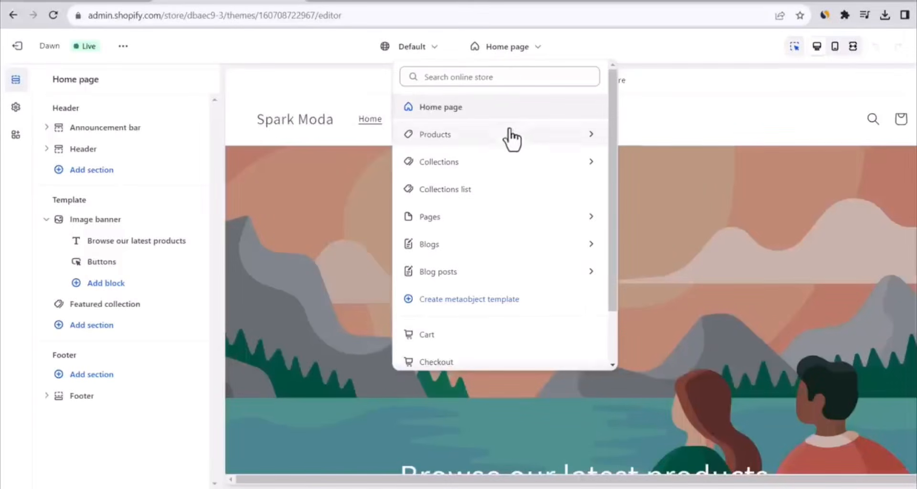
left_click(670, 99)
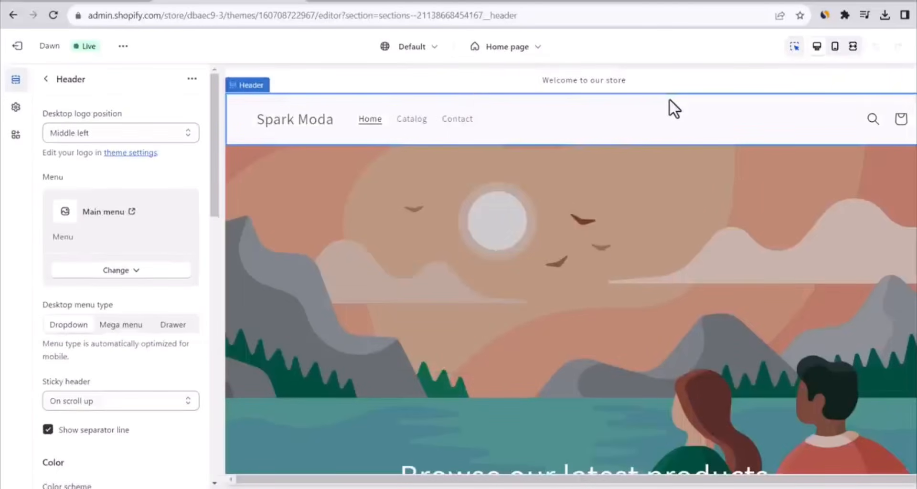
Preview the home page in mobile, fullscreen and desktop views, and examine its sections from header to footer
left_click(834, 47)
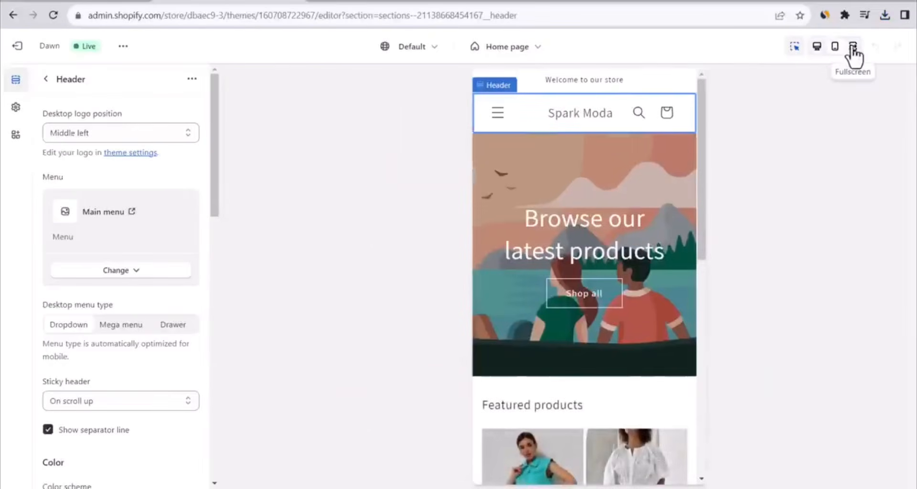
left_click(853, 47)
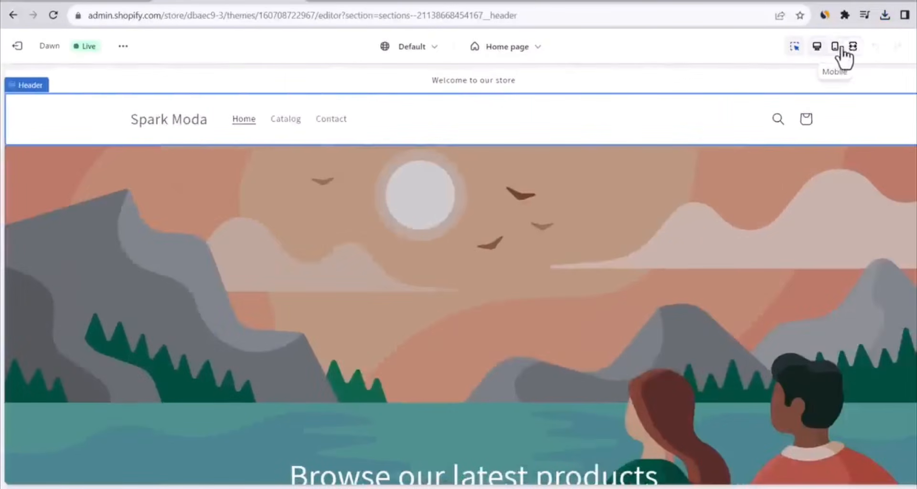
left_click(840, 47)
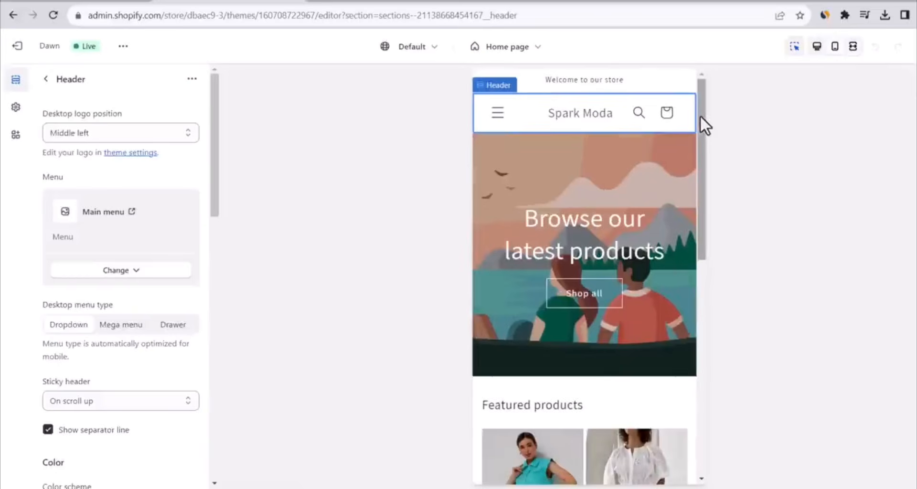
mouse_move(699, 115)
left_mouse_down()
mouse_move(710, 176)
mouse_move(700, 107)
left_mouse_up()
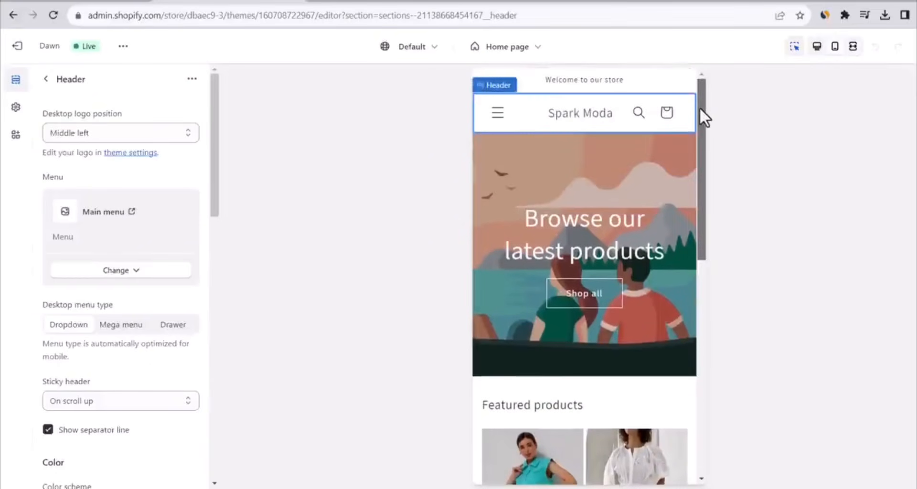
left_click(812, 55)
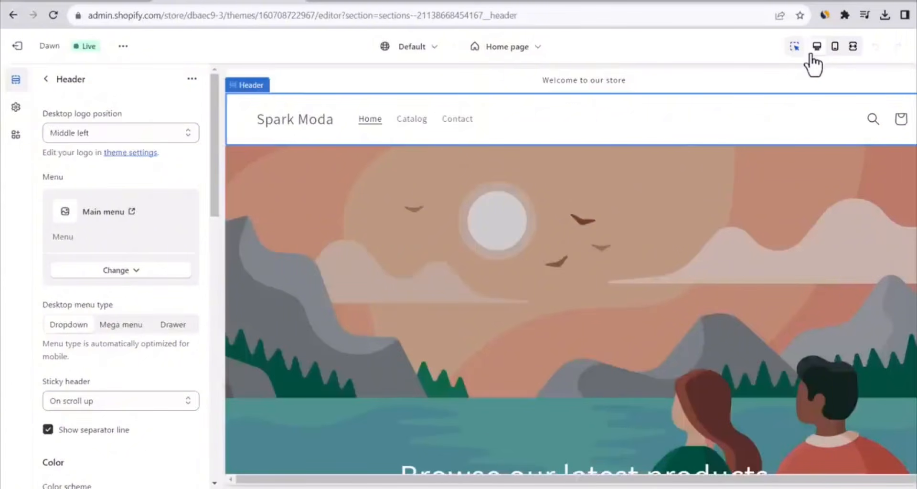
left_click(759, 78)
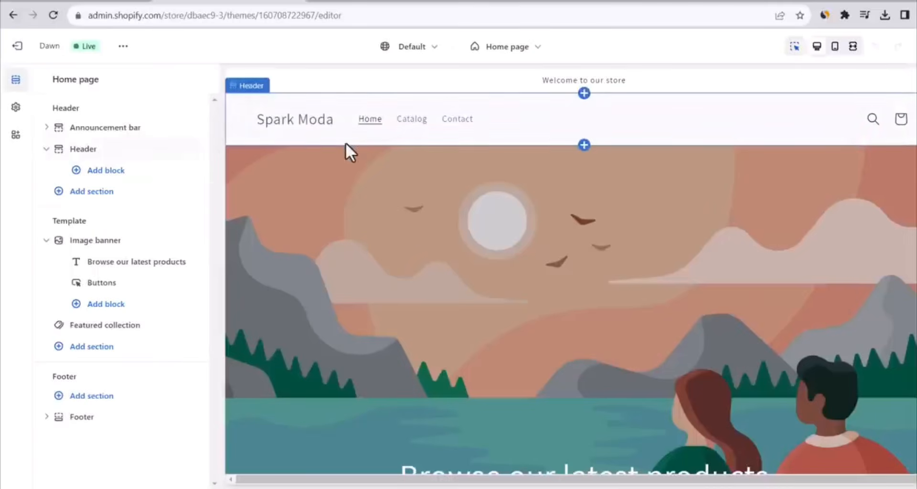
scroll(451, 403, "down", 10)
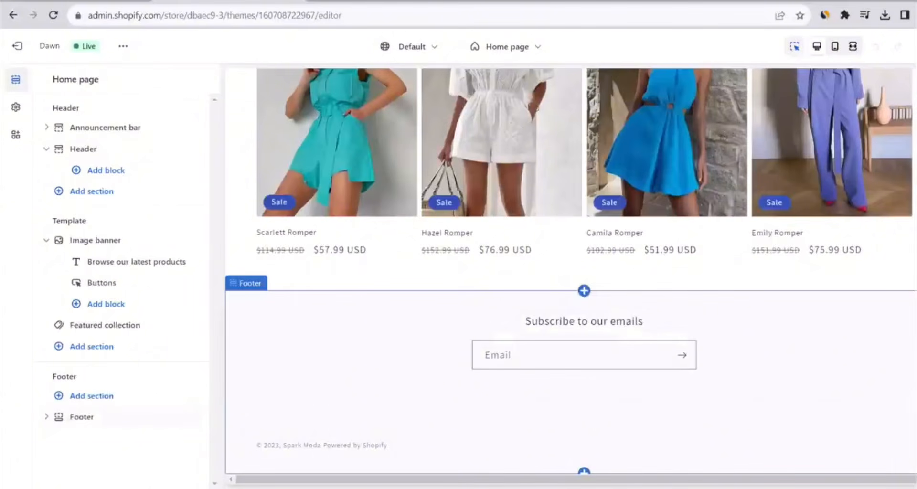
scroll(571, 271, "up", 10)
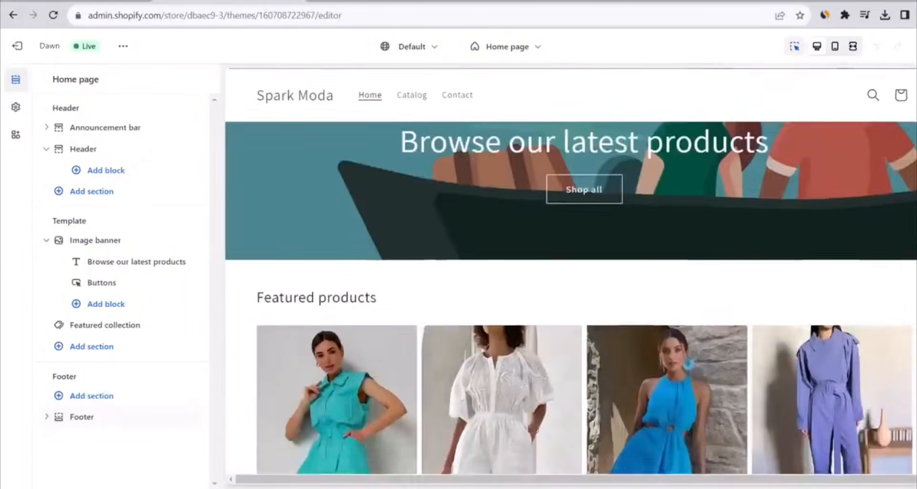
scroll(571, 271, "down", 4)
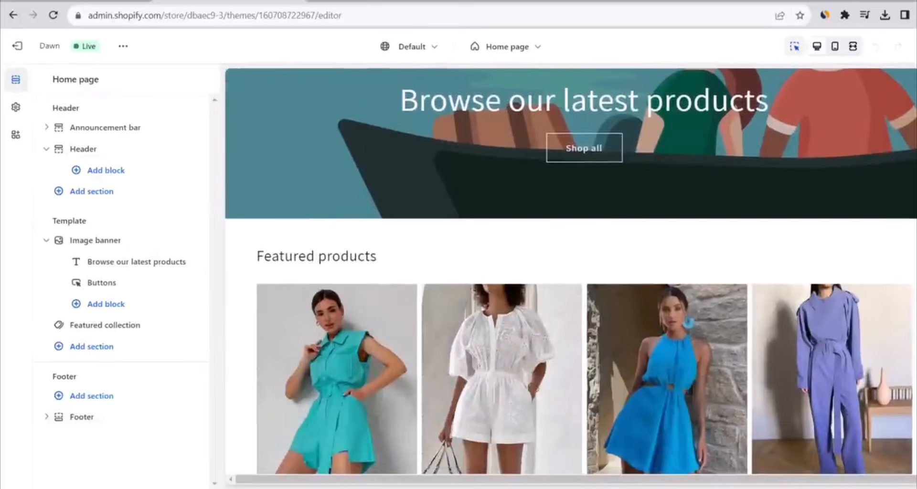
scroll(571, 271, "up", 7)
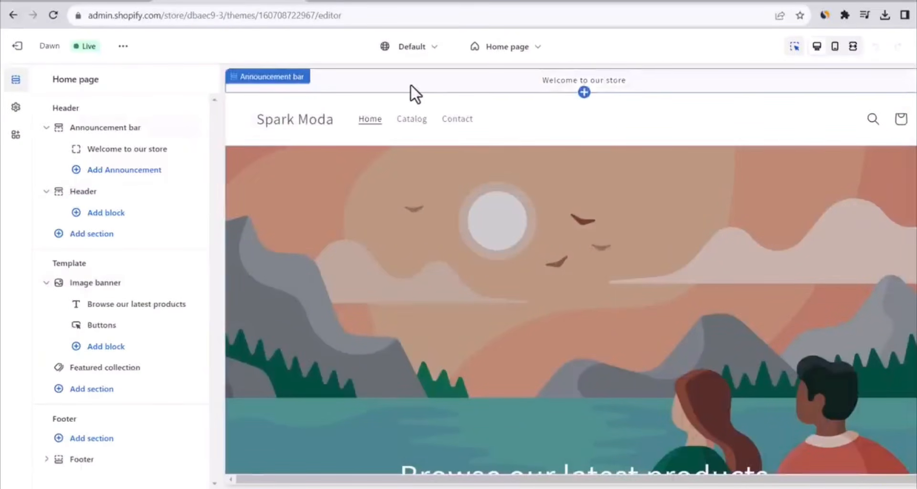
Set the announcement bar's text to "Free Shipping Worldwide" and return to the home page sections
left_click(136, 150)
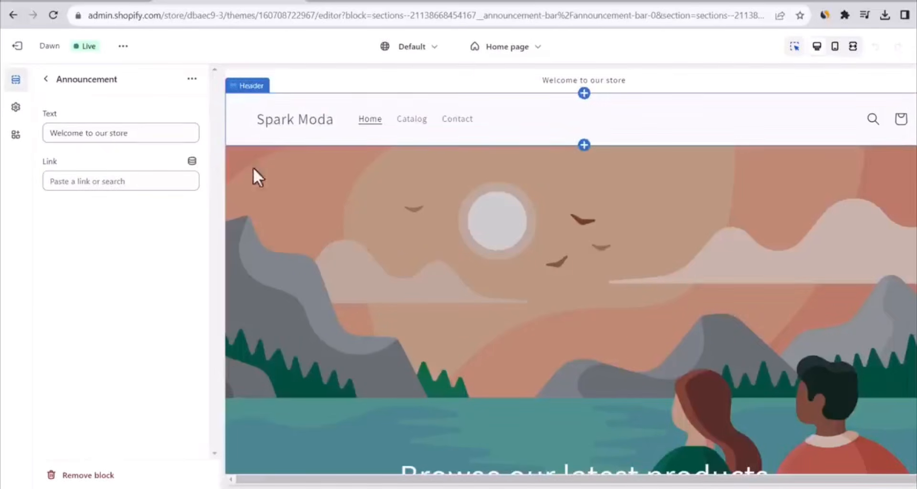
triple_click(175, 135)
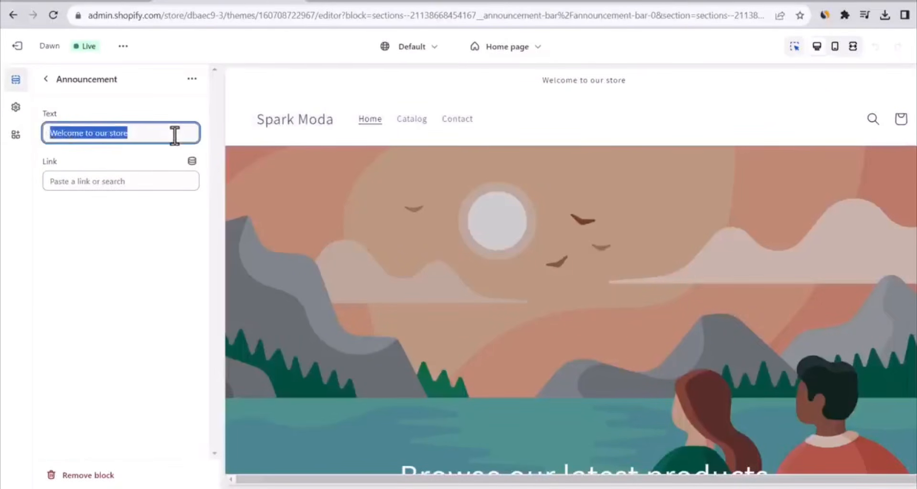
type("Free Shipping Worldwide")
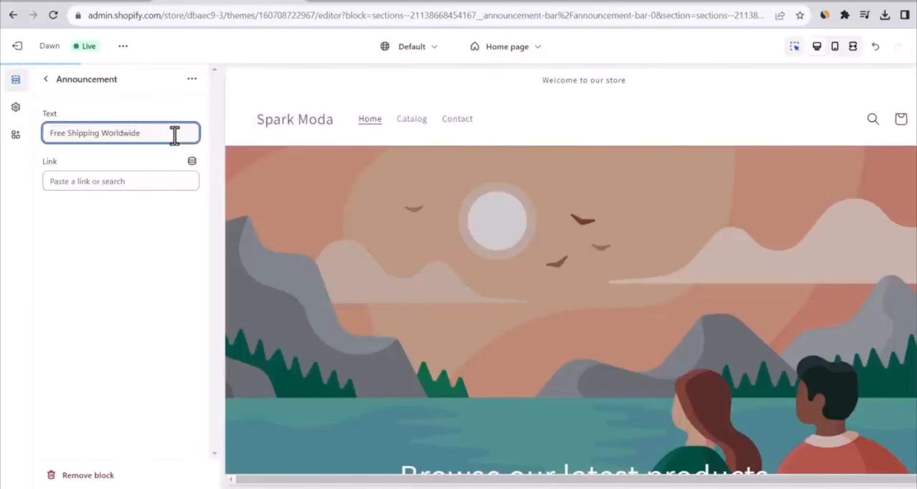
left_click_drag(160, 136, 47, 146)
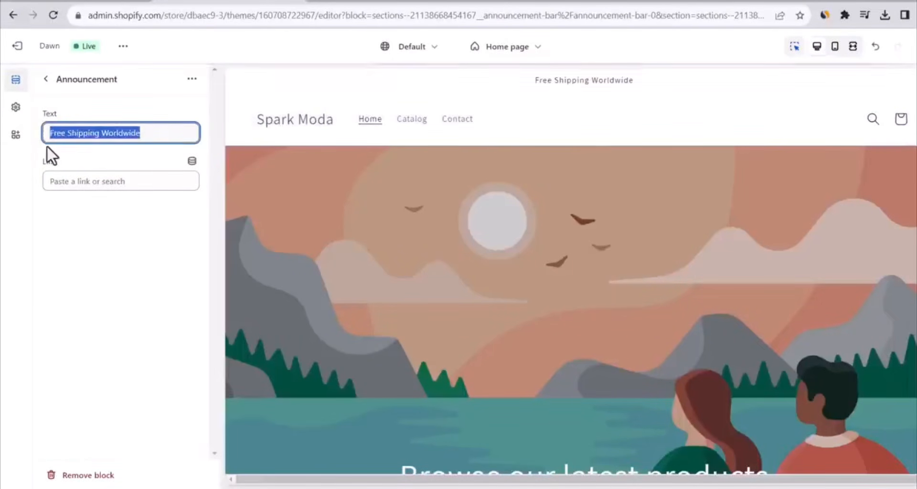
left_click(173, 108)
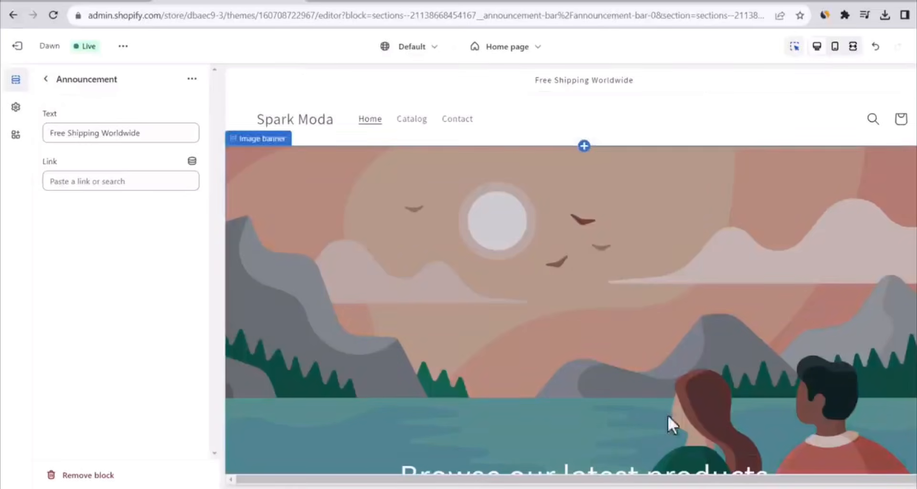
left_click(46, 79)
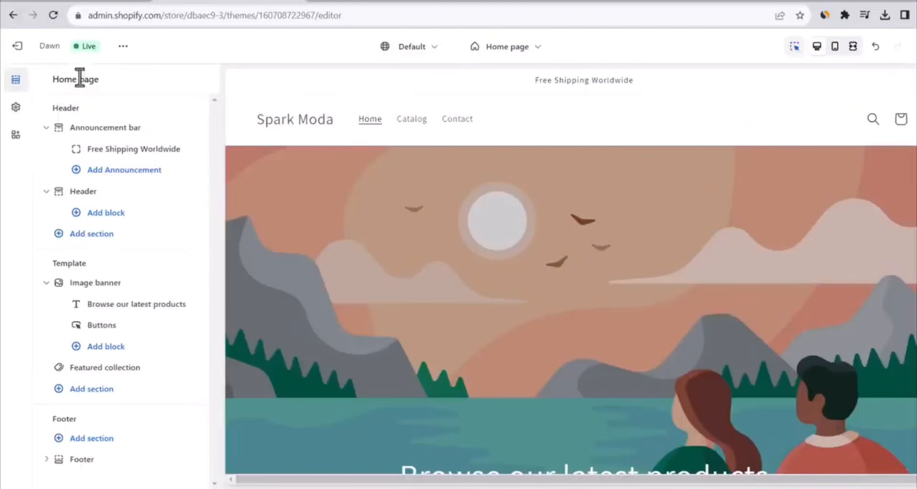
In the theme settings, upload the spark image as the store logo and set the desktop logo width to 160 px
left_click(15, 108)
left_click(170, 117)
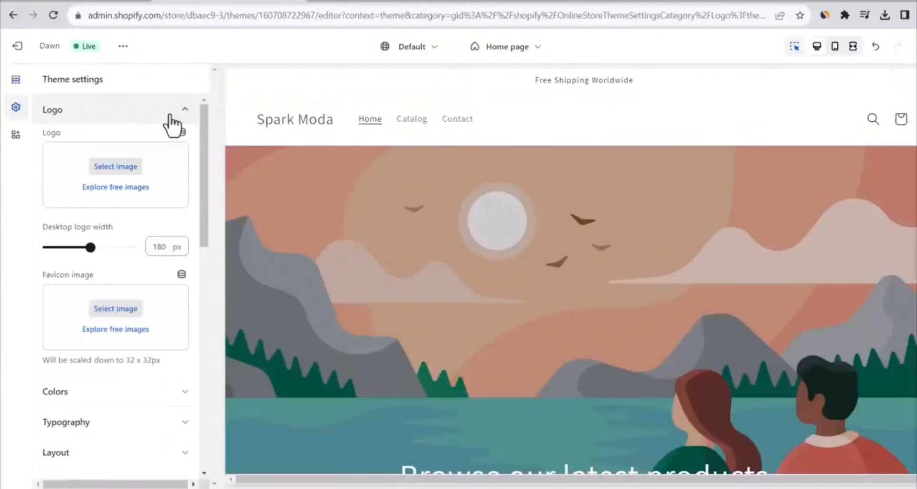
left_click(123, 169)
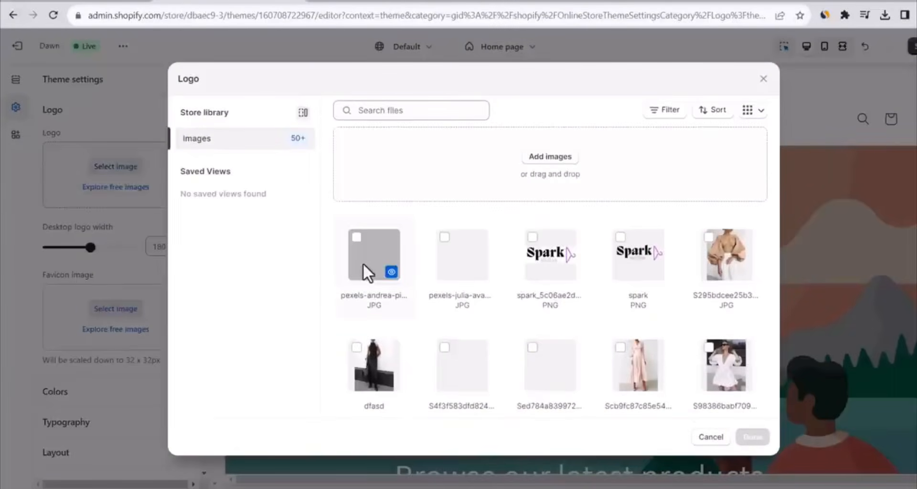
left_click(535, 171)
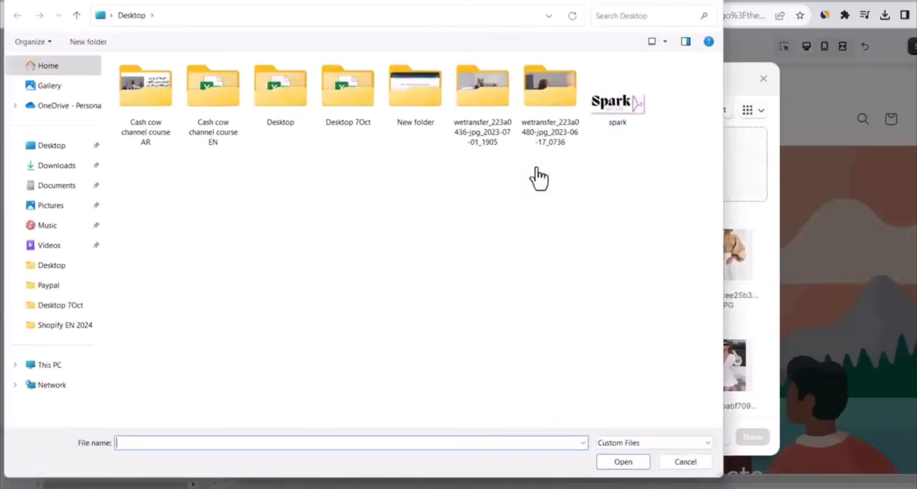
double_click(634, 119)
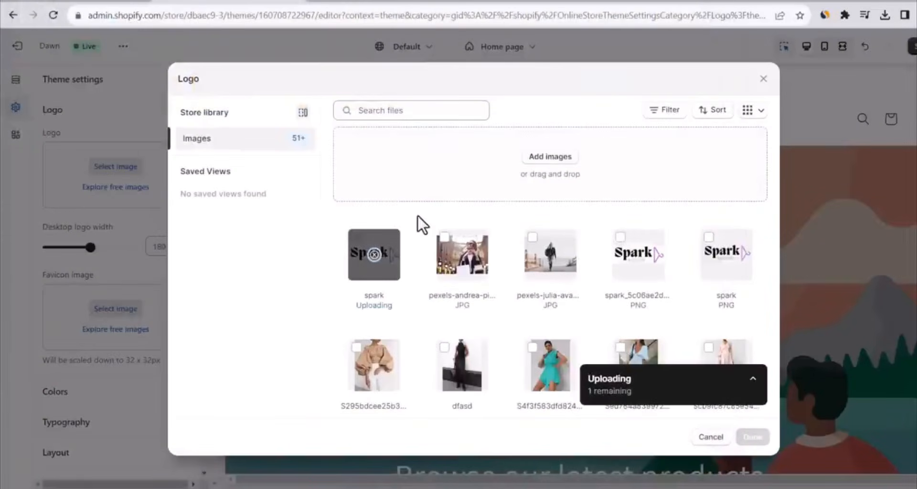
left_click(366, 268)
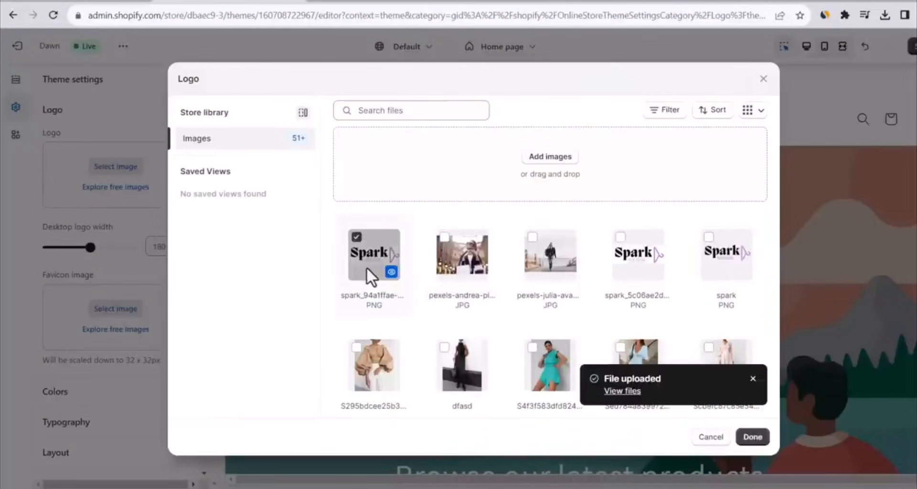
left_click(753, 437)
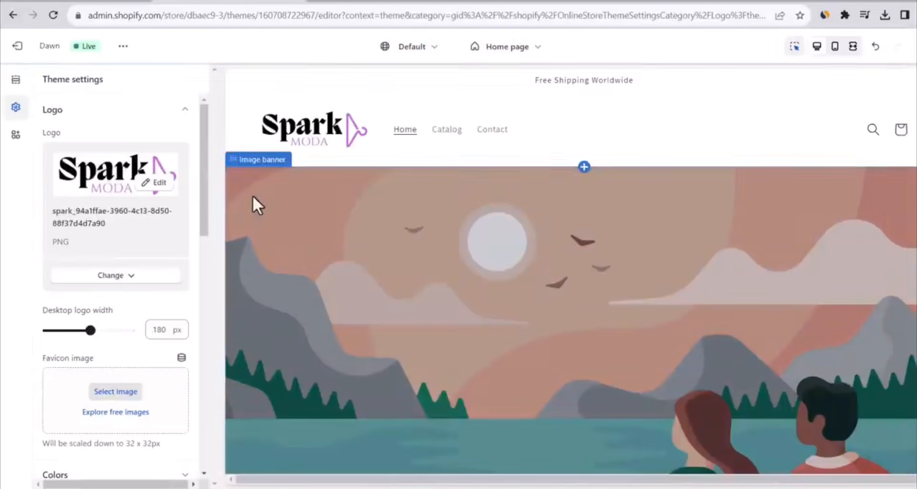
mouse_move(90, 330)
left_mouse_down()
mouse_move(129, 330)
mouse_move(84, 333)
left_mouse_up()
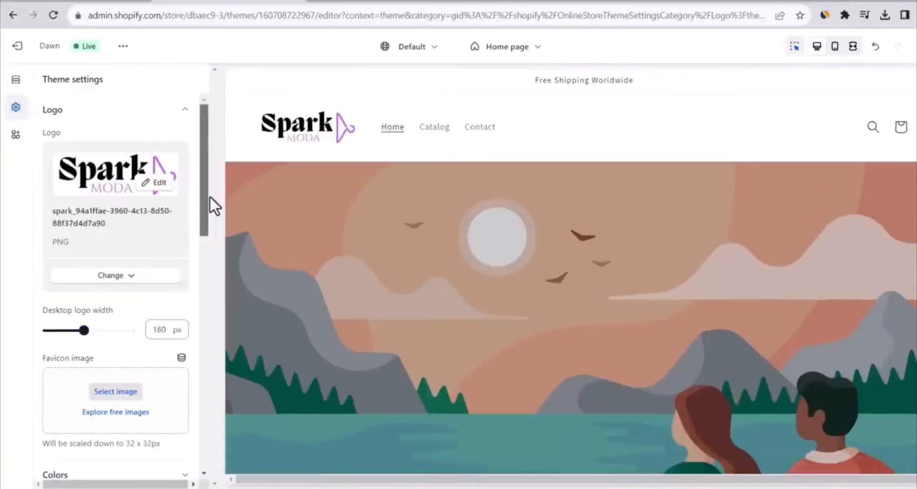
Try the Middle center desktop logo position in the header settings and switch it back to Middle left
left_click(16, 82)
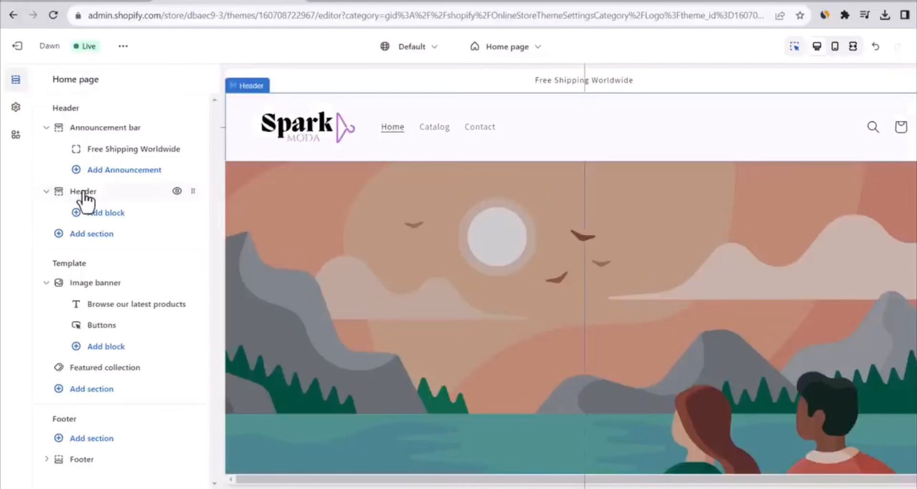
left_click(62, 192)
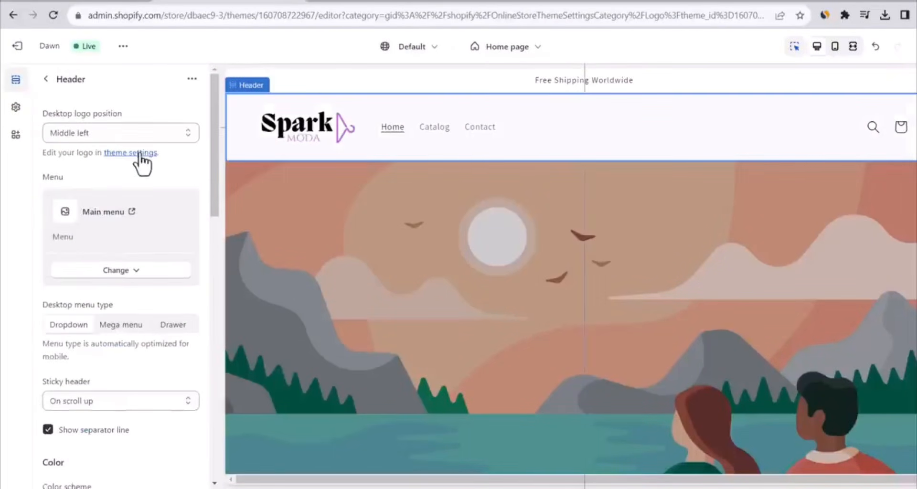
left_click(133, 129)
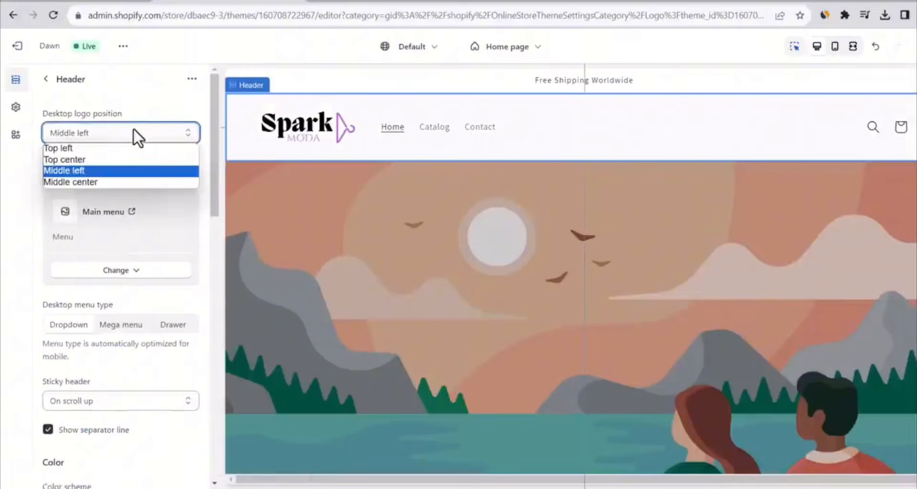
left_click(123, 159)
left_click(125, 180)
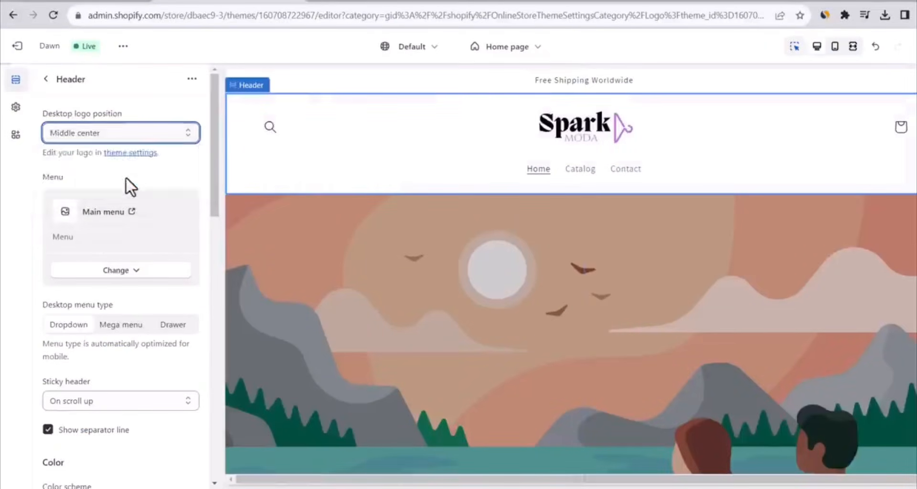
left_click(125, 136)
left_click(118, 170)
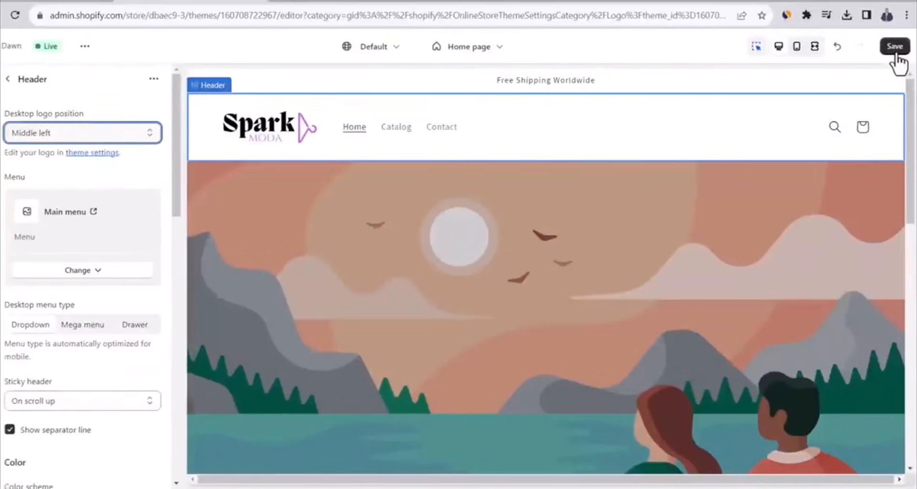
Save the theme changes and open the settings of the home page's Image banner section
left_click(902, 48)
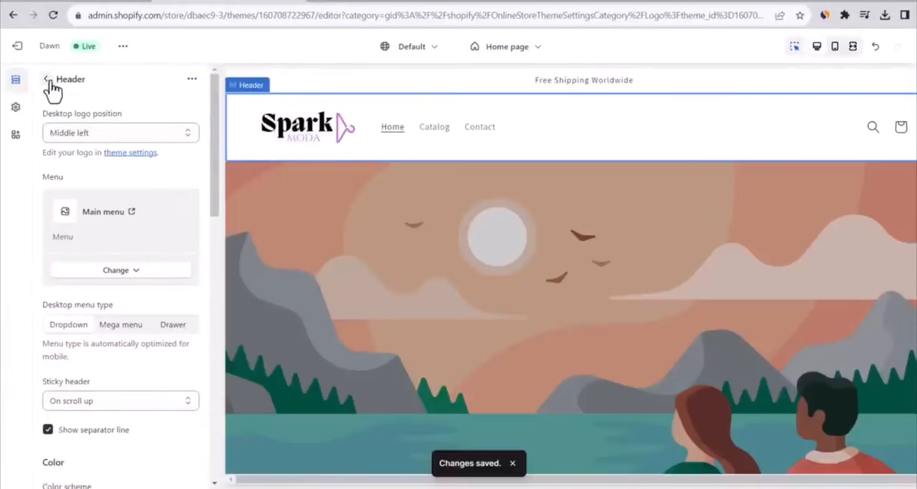
left_click(46, 79)
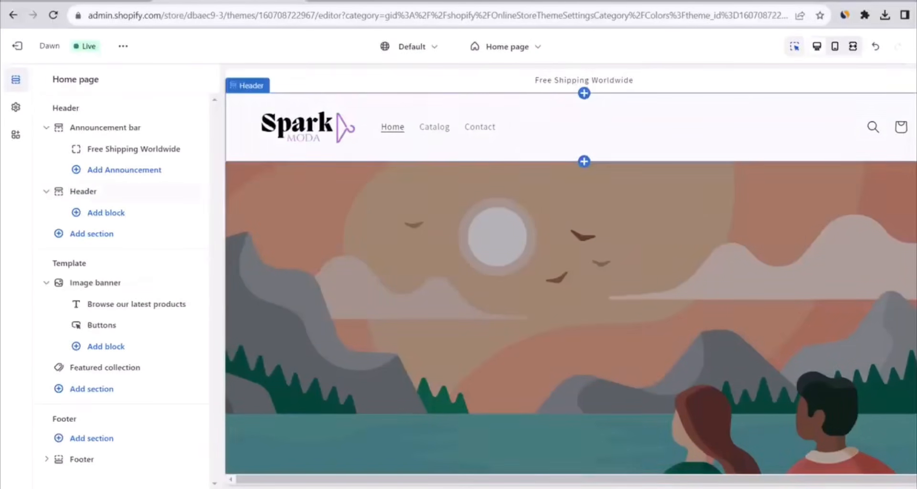
scroll(514, 229, "down", 2)
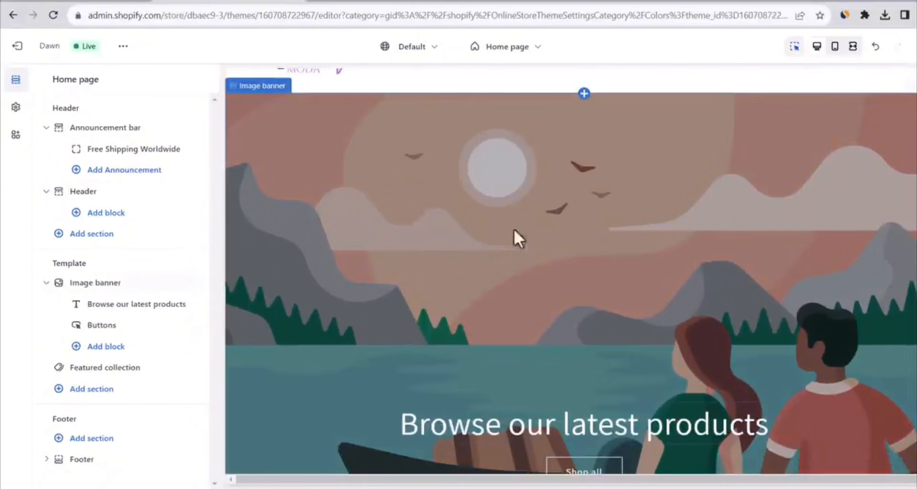
left_click(108, 283)
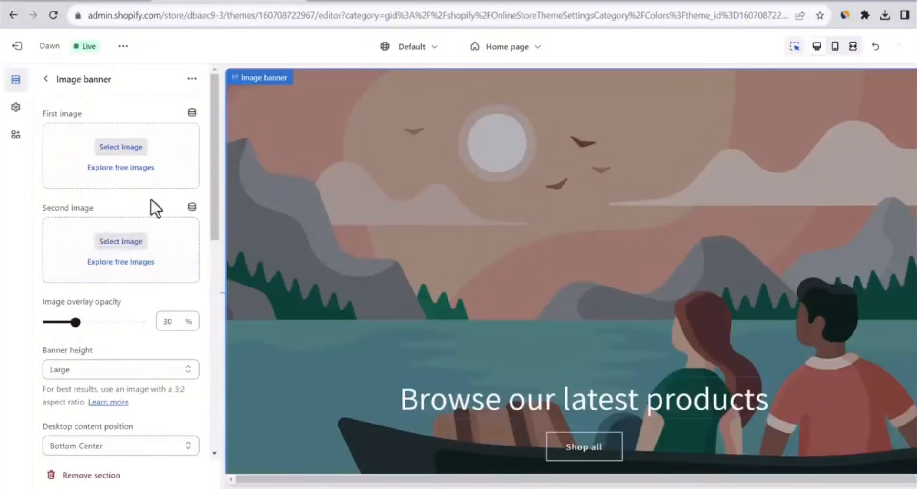
Switch to the Pexels website and search its free photos for "women fashion"
left_click(328, 5)
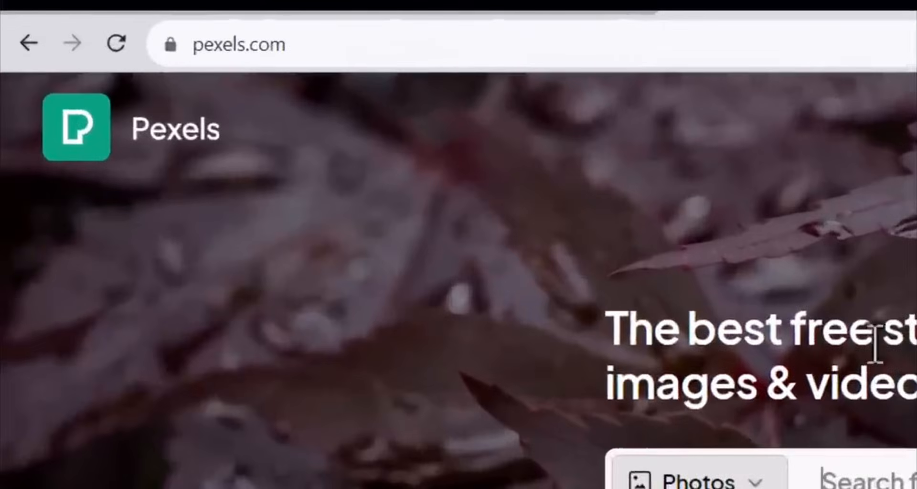
left_click(287, 51)
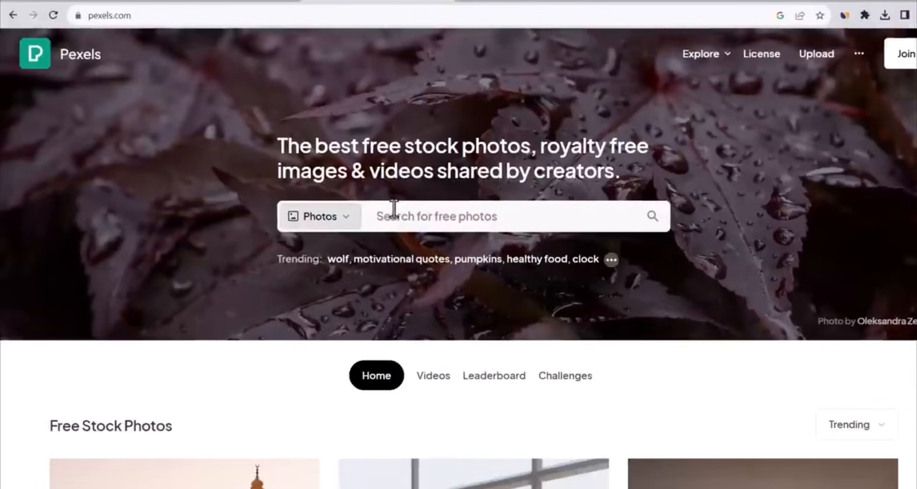
left_click(393, 211)
type("w")
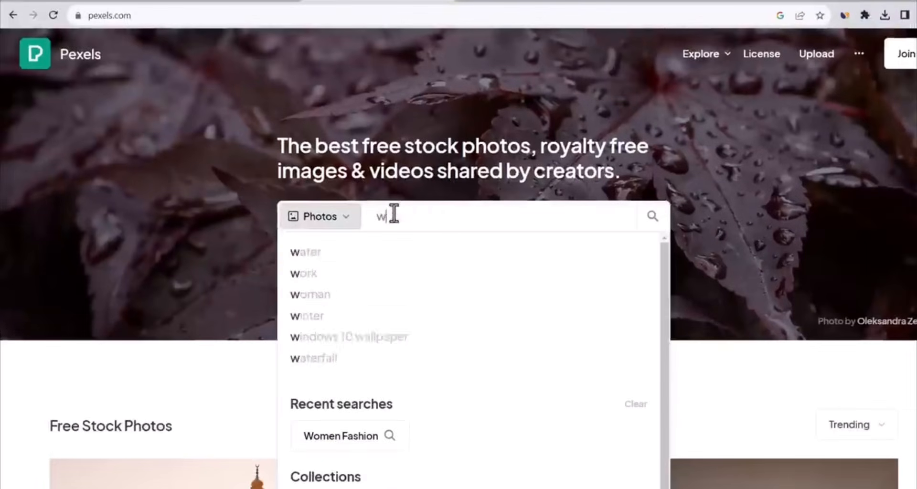
type("omen fashion")
key("Return")
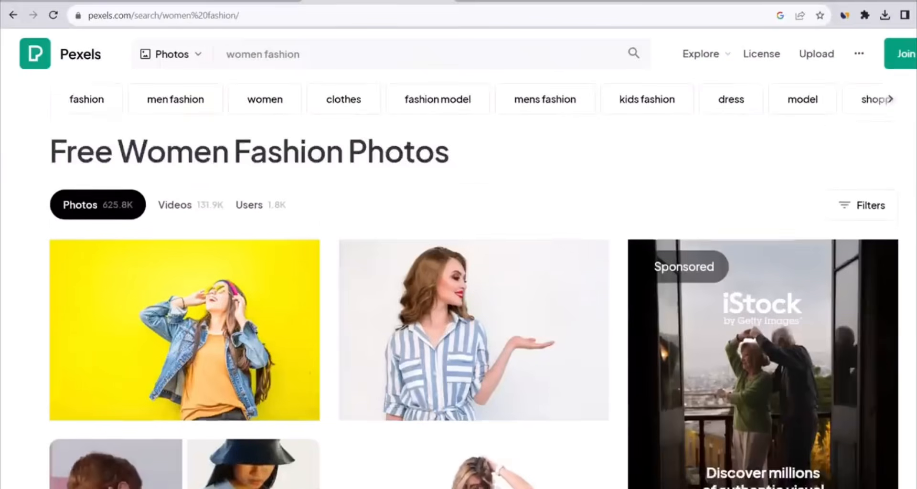
Filter the women fashion photos to Horizontal orientation and browse the results for a banner picture
left_click(867, 141)
left_click(186, 199)
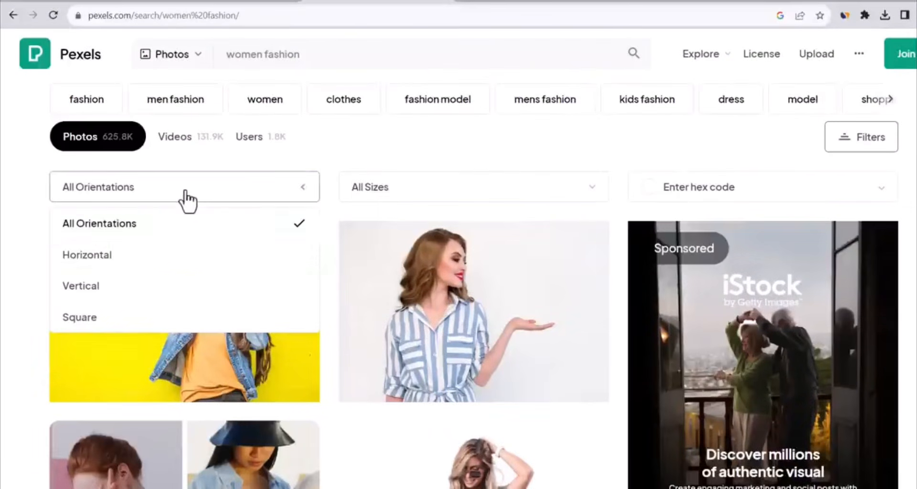
left_click(114, 260)
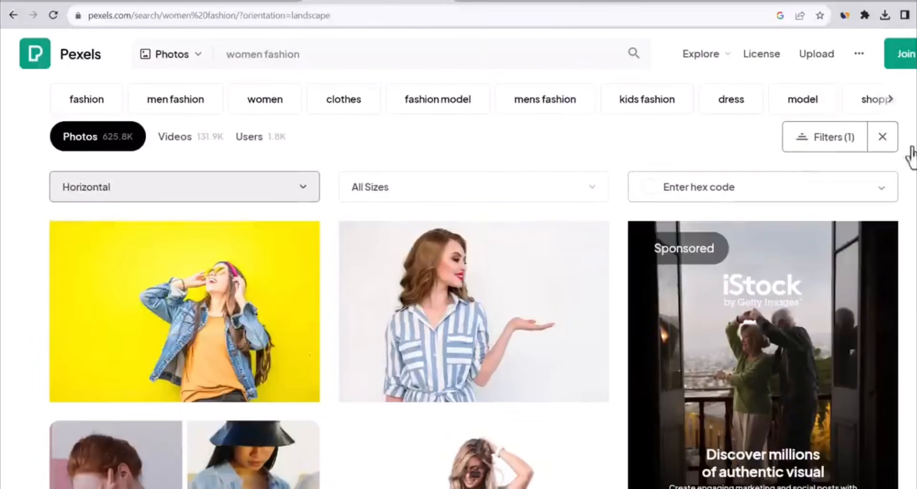
scroll(473, 282, "down", 10)
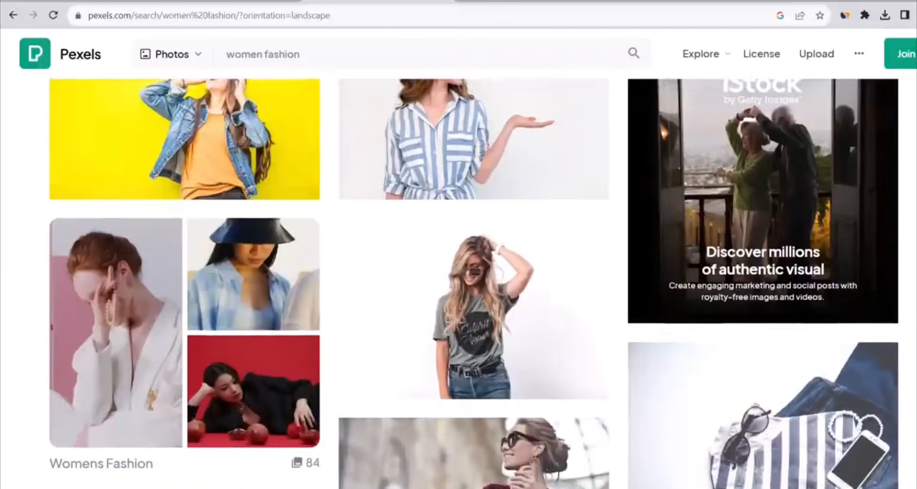
scroll(460, 177, "down", 20)
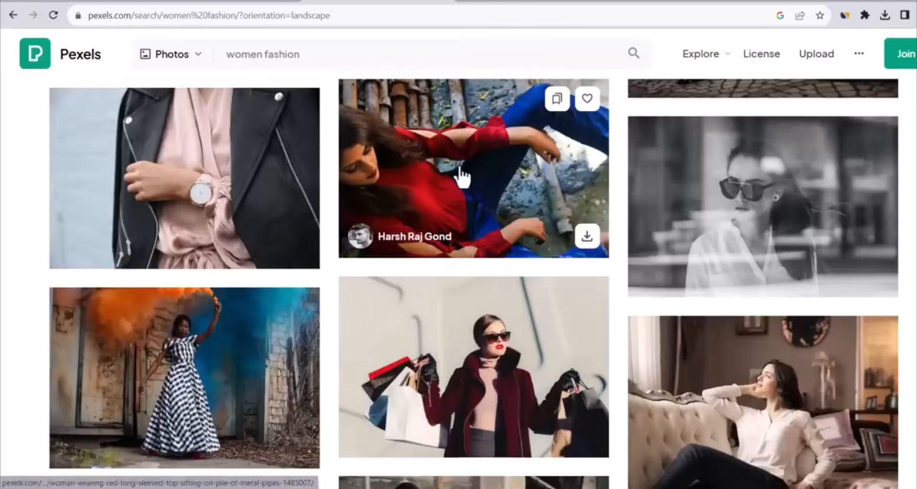
Open the photo of the woman in a red long-sleeved top sitting on metal pipes and download it
left_click(460, 177)
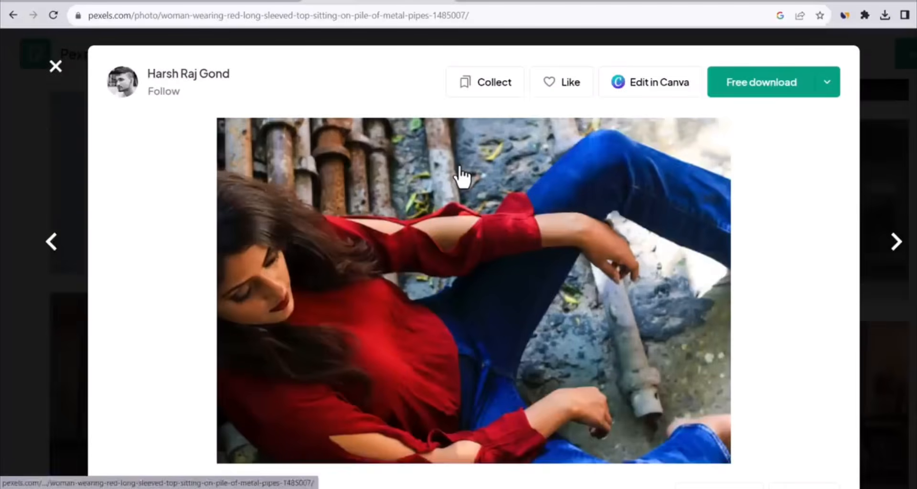
left_click(838, 92)
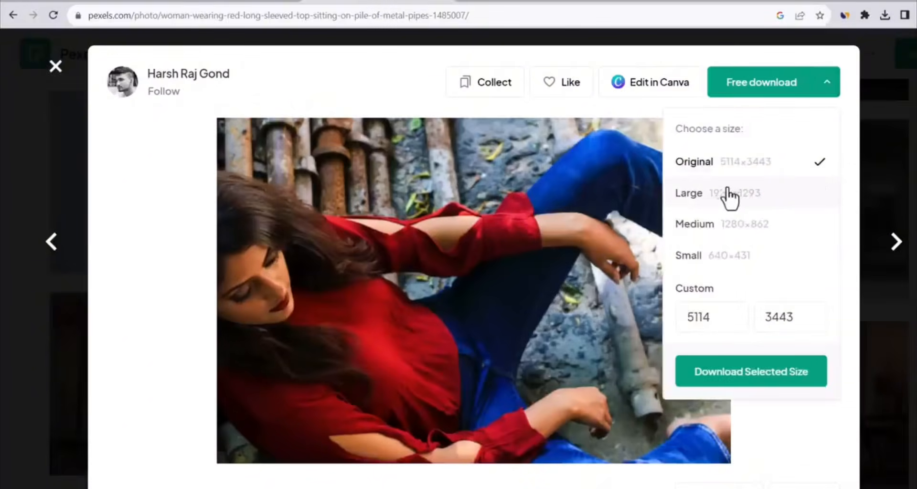
left_click(721, 372)
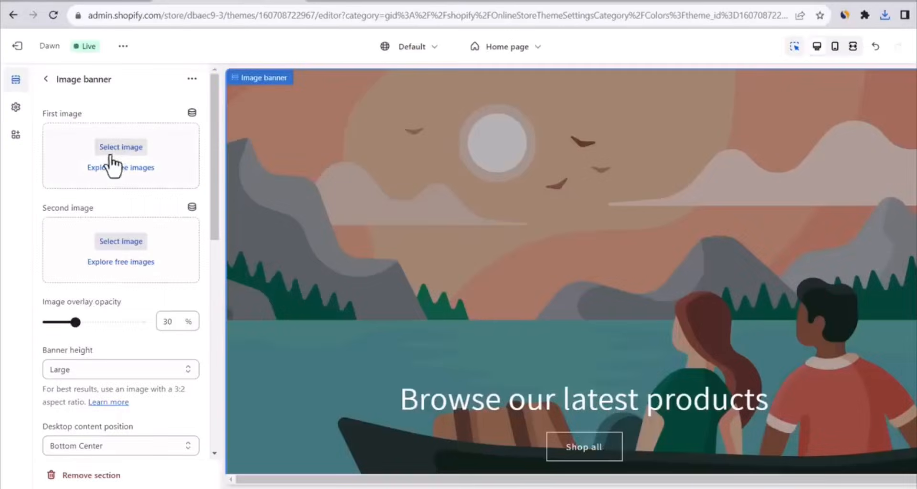
Back in the Shopify theme editor, upload the downloaded photo as the banner's first image and set the image overlay opacity to 30%
left_click(113, 149)
left_click(549, 168)
double_click(653, 114)
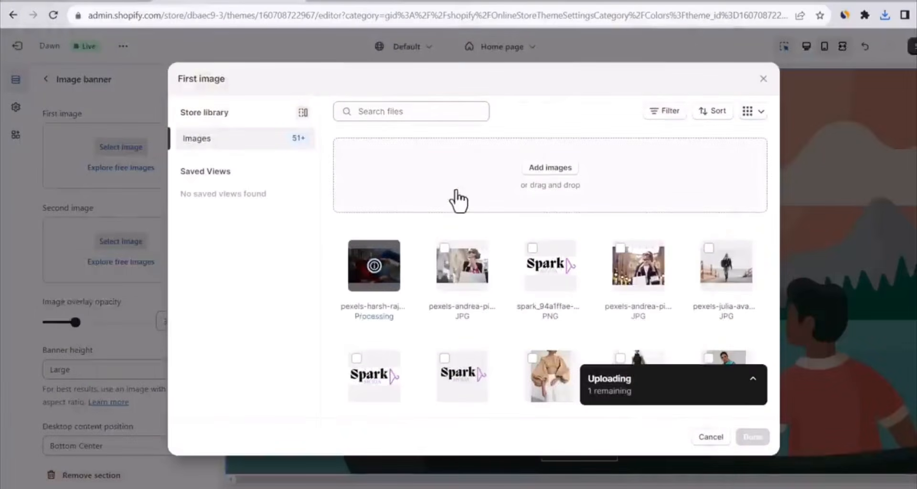
left_click(753, 437)
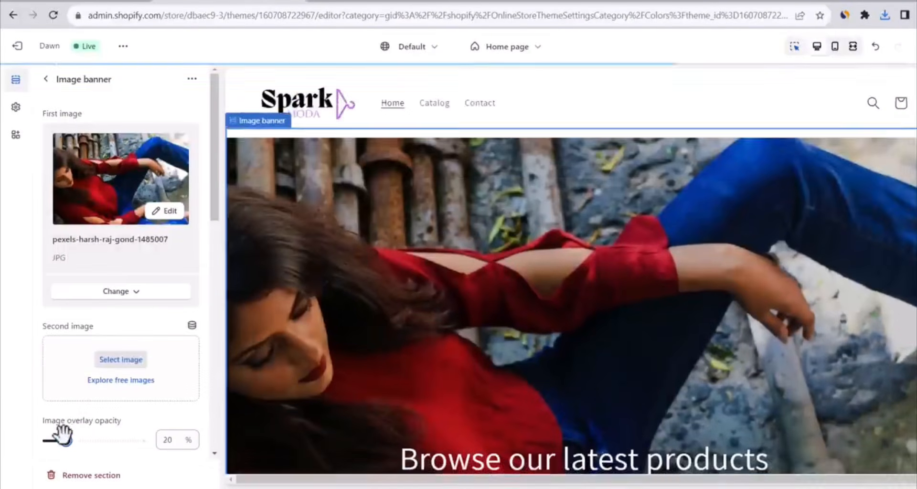
mouse_move(86, 435)
left_mouse_down()
mouse_move(119, 436)
mouse_move(65, 443)
mouse_move(76, 441)
left_mouse_up()
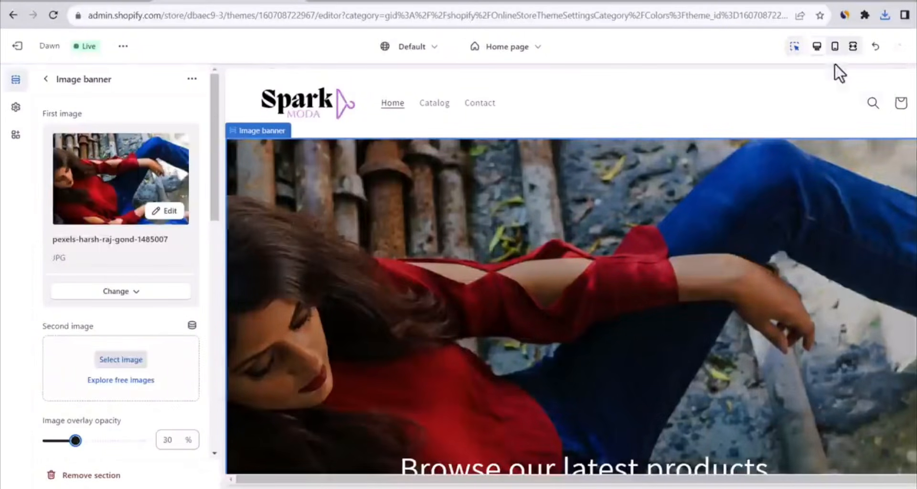
Preview the home page with the new banner in fullscreen and return to the desktop view
left_click(853, 48)
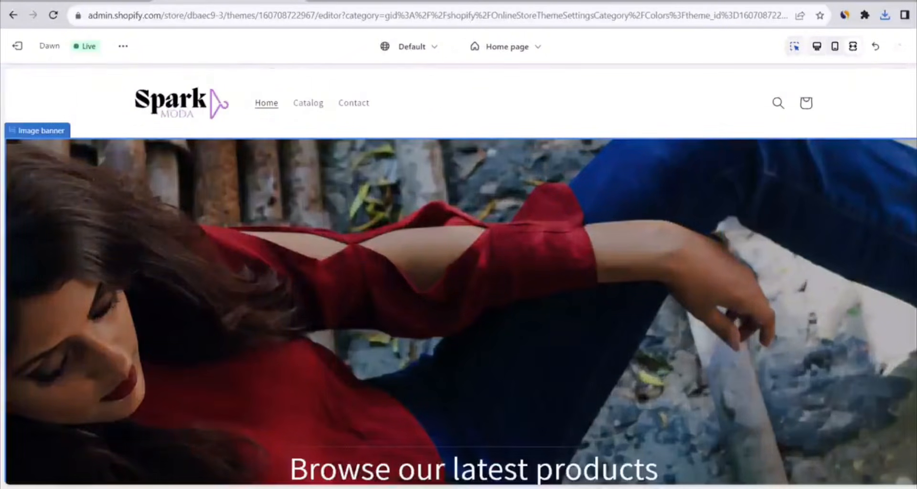
scroll(460, 277, "down", 4)
scroll(460, 277, "up", 5)
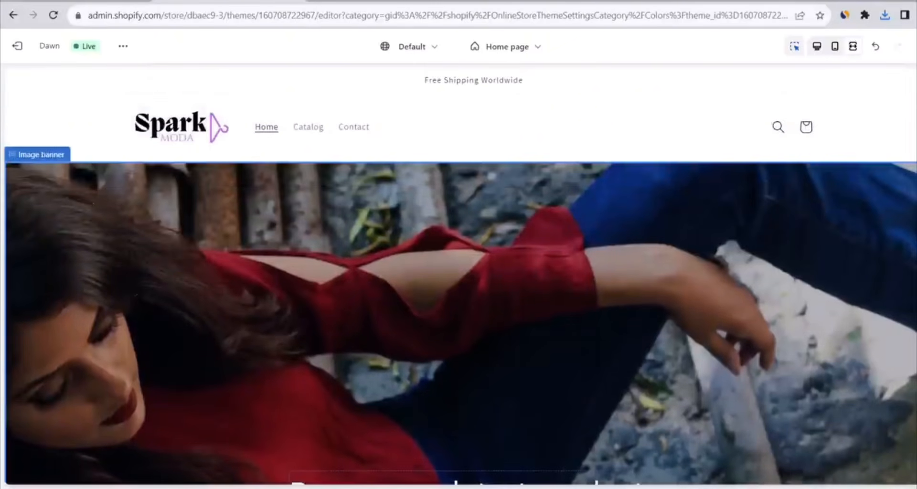
left_click(818, 54)
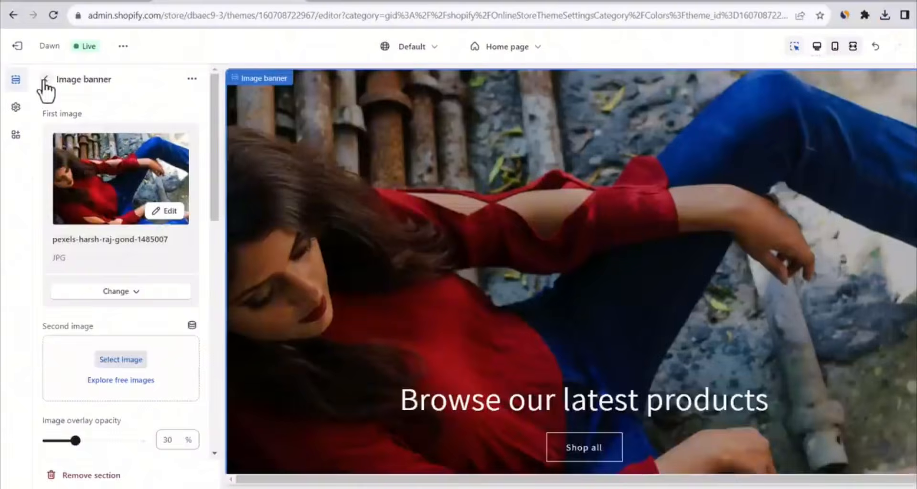
Change the image banner's heading text to "Complement your flawless beauty!"
left_click(46, 79)
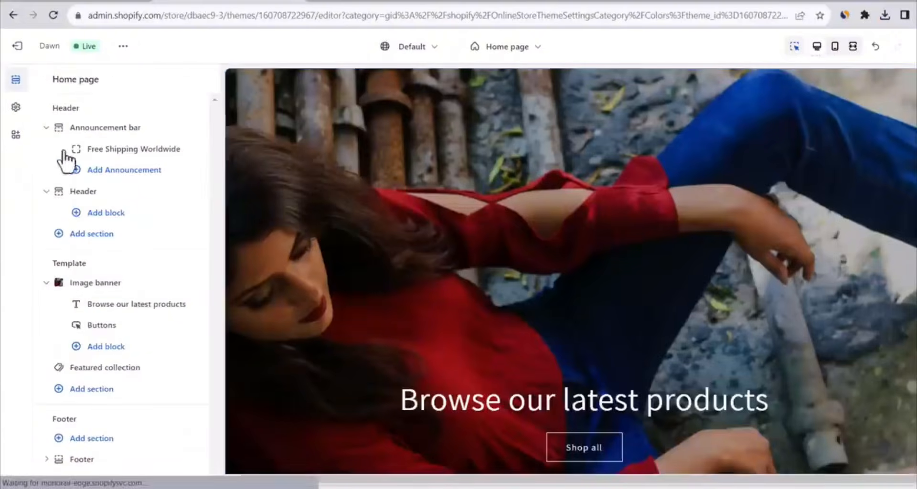
left_click(118, 307)
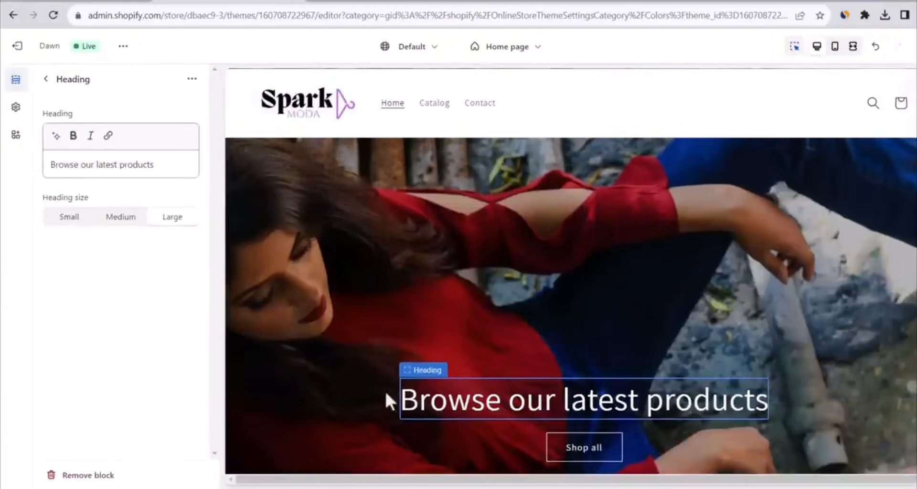
triple_click(105, 160)
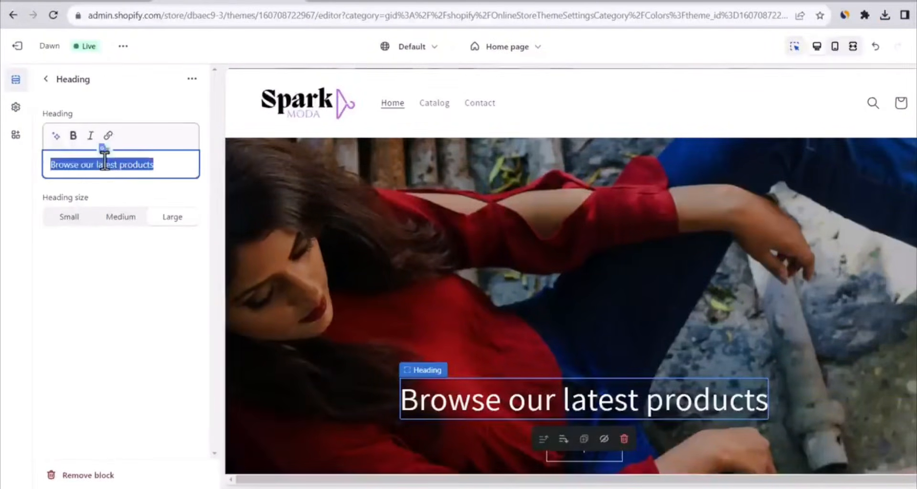
type("Complement your flawless beauty")
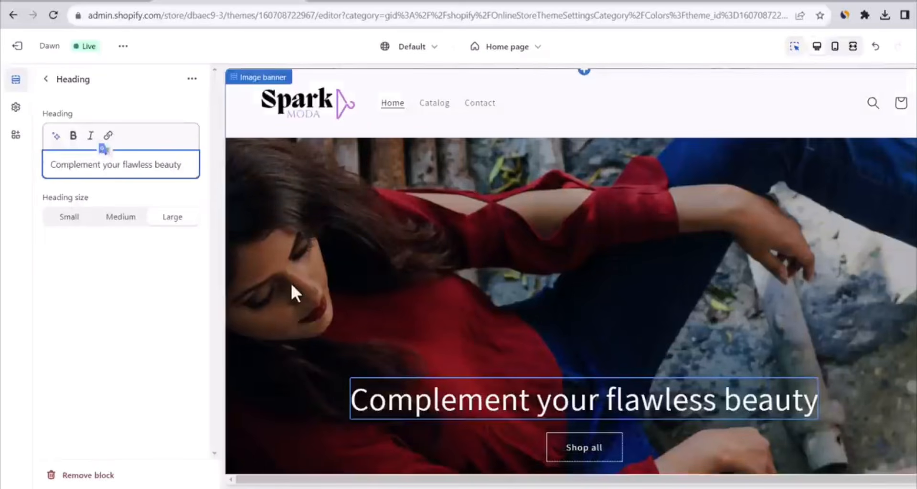
type("!")
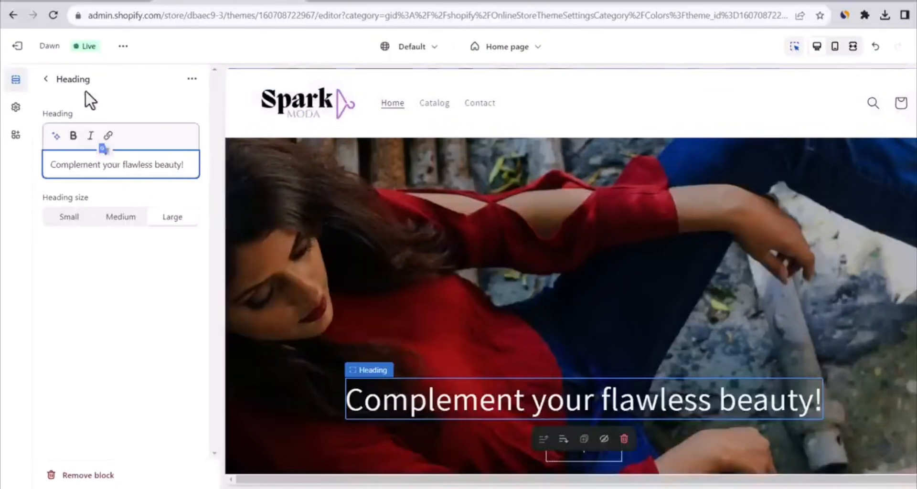
left_click(45, 78)
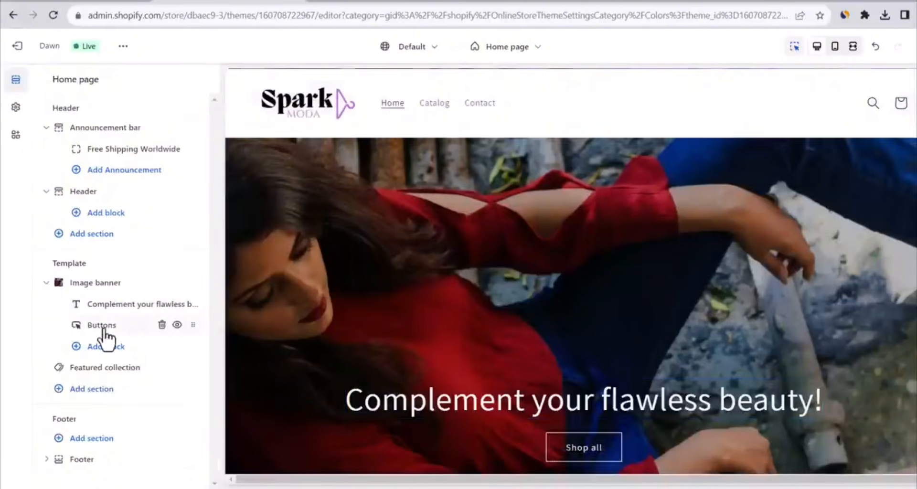
Review the label and link options of the banner's first button, including the list of products it can link to
left_click(81, 328)
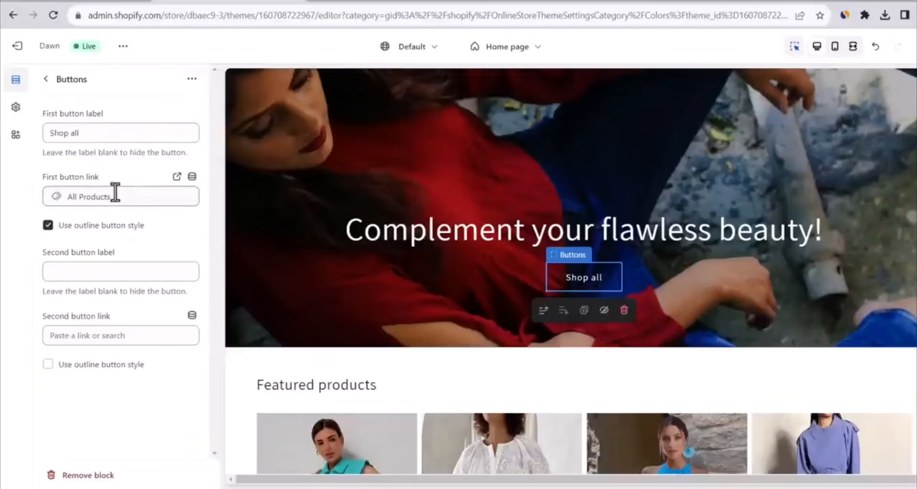
left_click(77, 133)
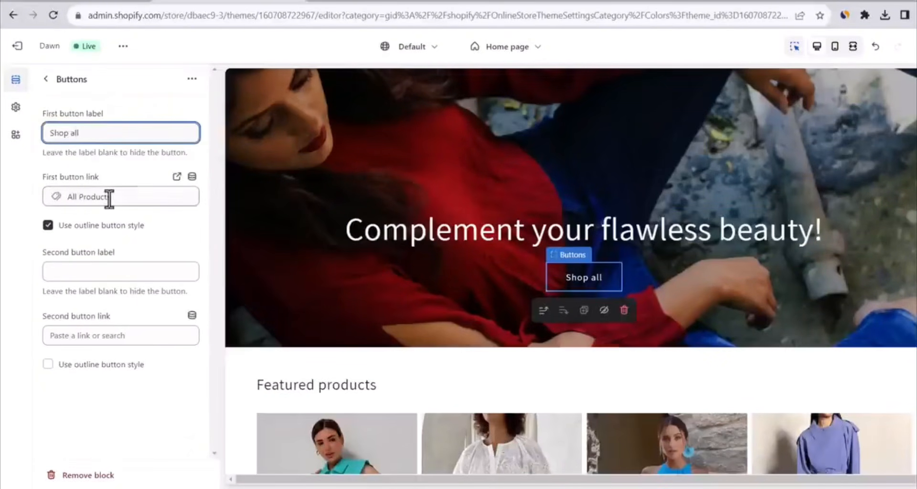
left_click(151, 191)
left_click(99, 223)
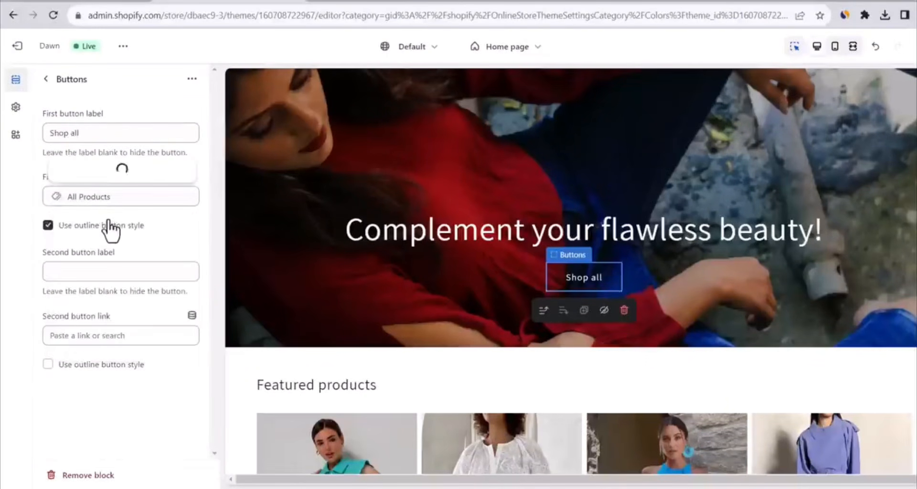
left_click(60, 231)
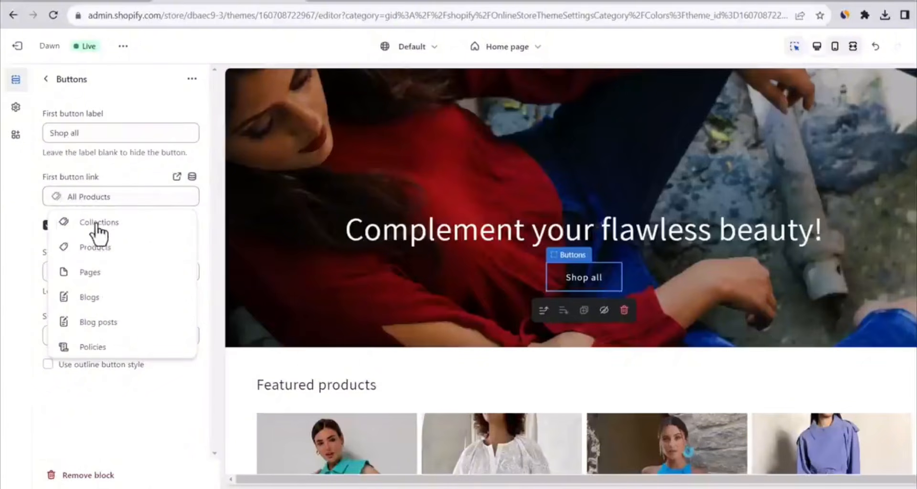
left_click(87, 249)
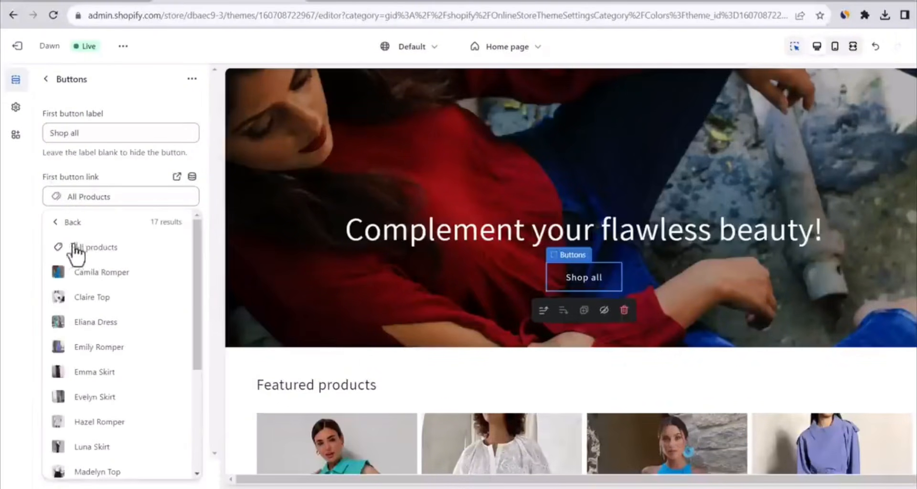
left_click(57, 226)
left_click(46, 86)
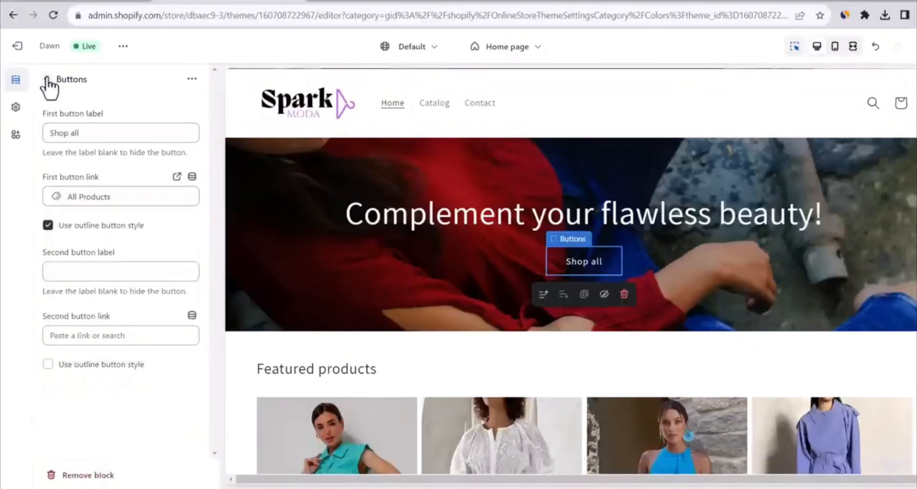
left_click(46, 79)
Change the Featured collection section's heading to "Best Selling"
scroll(372, 266, "down", 5)
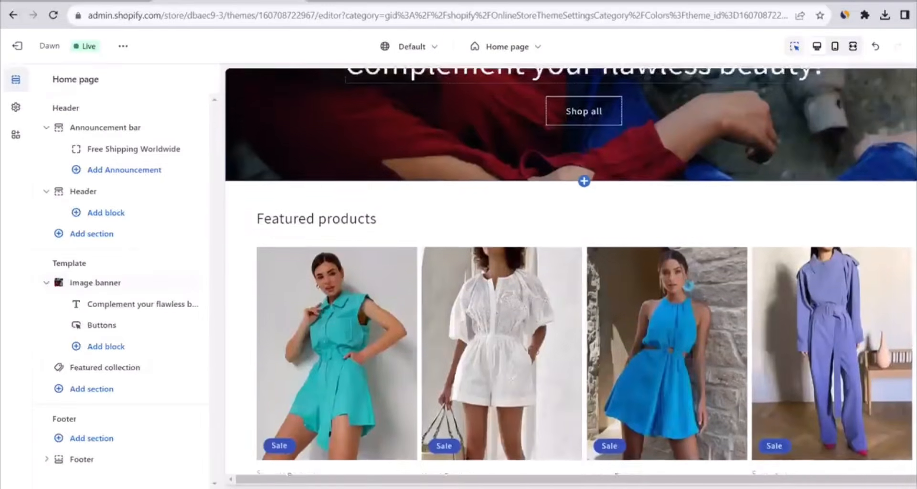
left_click(110, 368)
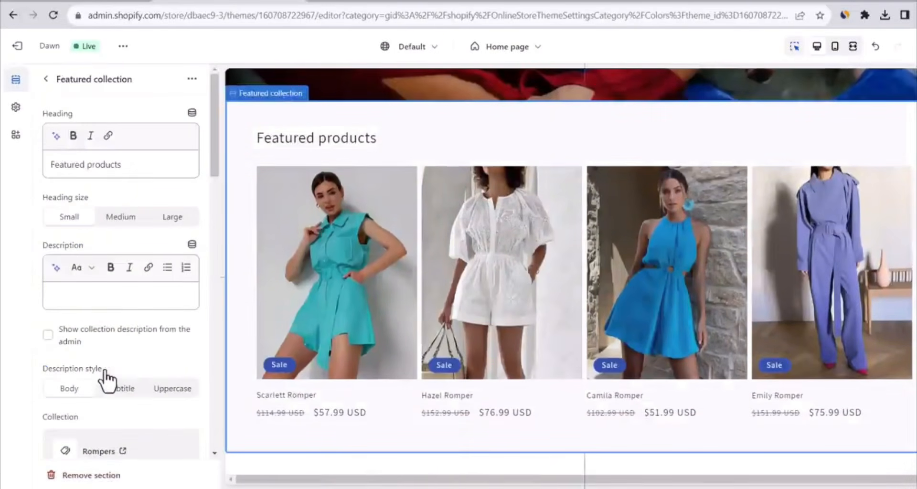
double_click(86, 165)
type("Best Selling")
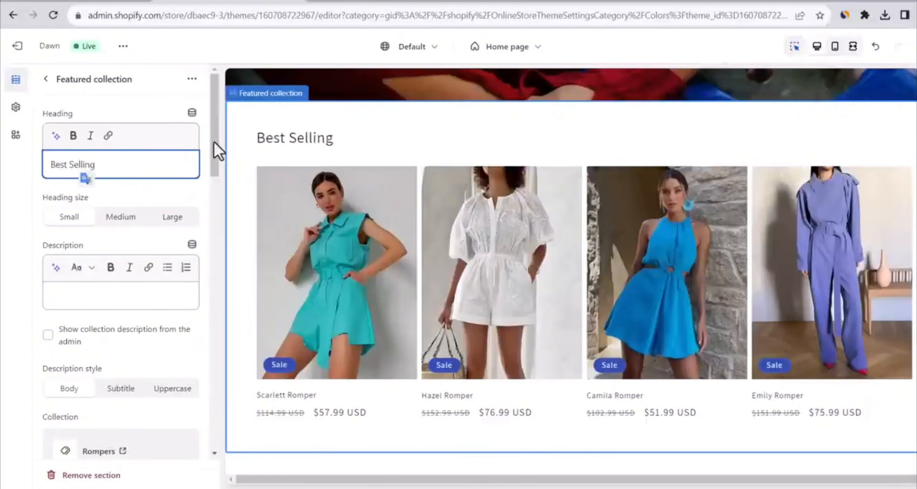
Switch the Featured collection section to the Home page collection and save the theme
left_click_drag(214, 142, 216, 182)
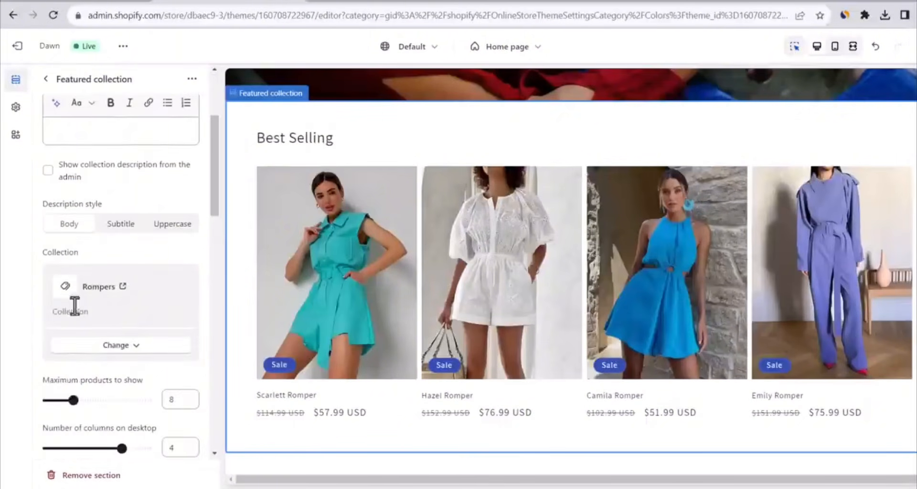
left_click(116, 340)
left_click(118, 375)
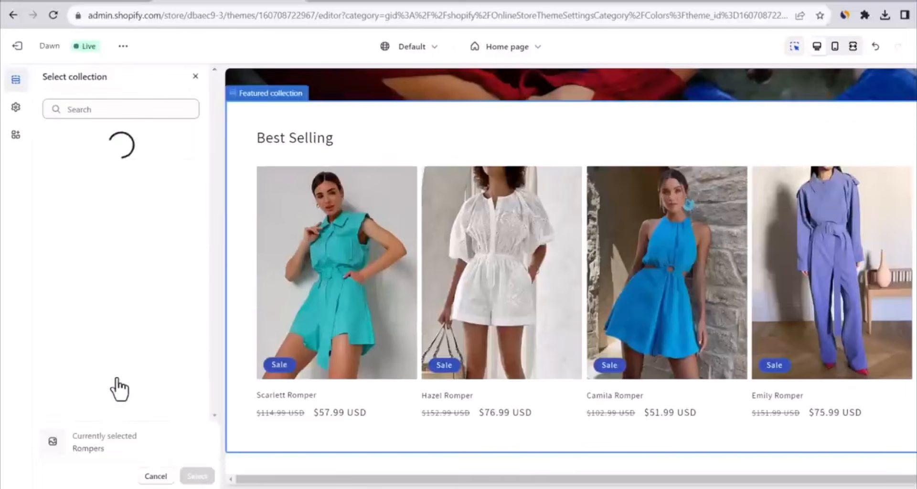
left_click(117, 219)
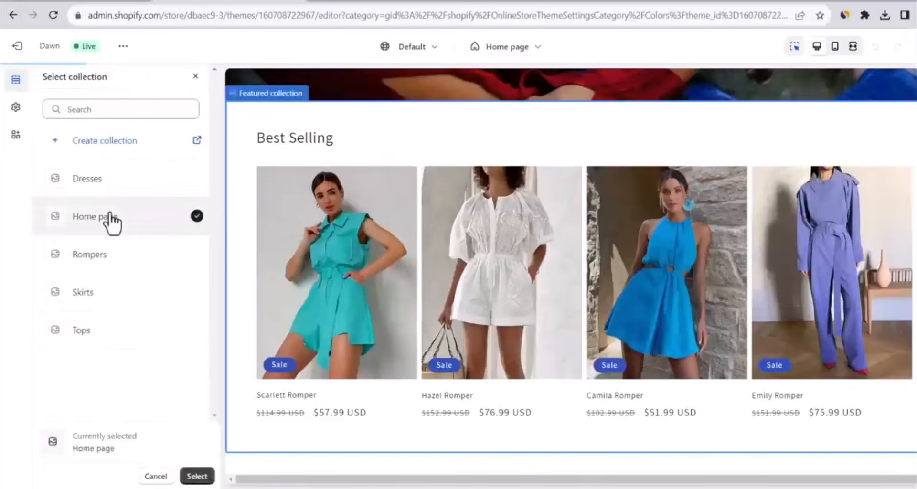
scroll(502, 273, "down", 3)
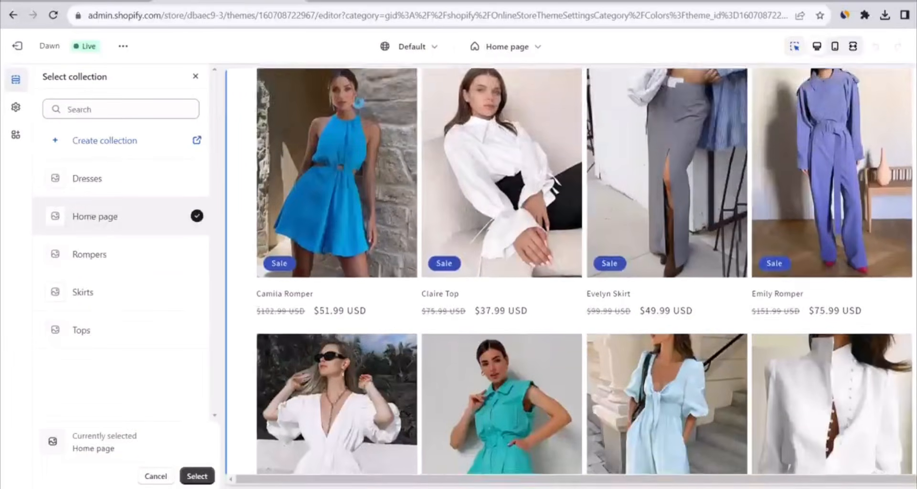
scroll(502, 272, "up", 1)
scroll(571, 272, "up", 2)
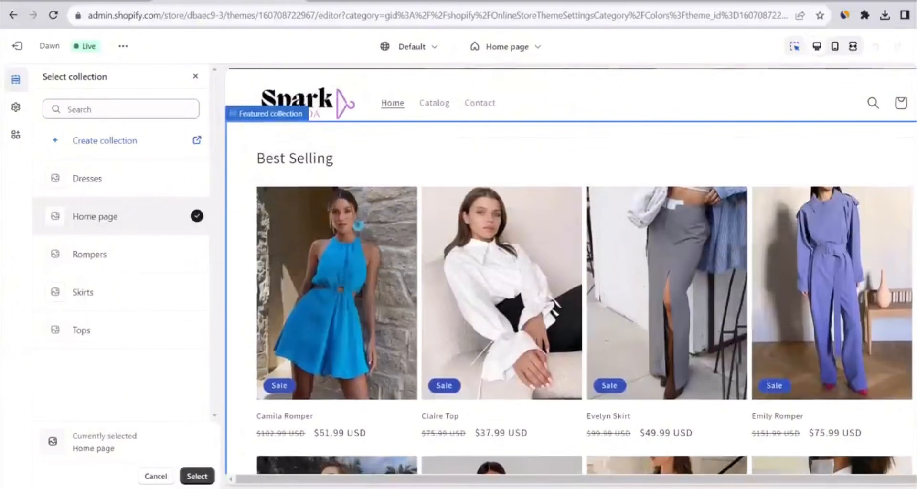
left_click(196, 476)
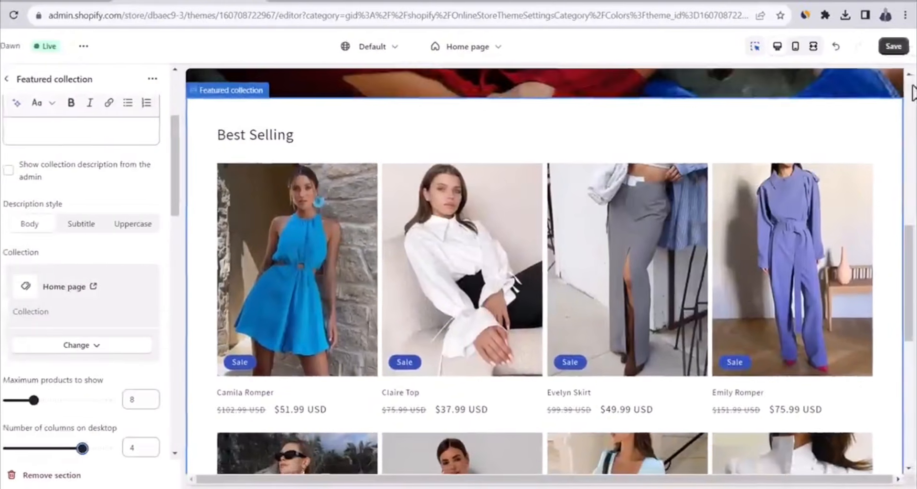
left_click(915, 48)
Add a Collection list section below the featured collection and give it a fourth Collection block
scroll(589, 135, "down", 5)
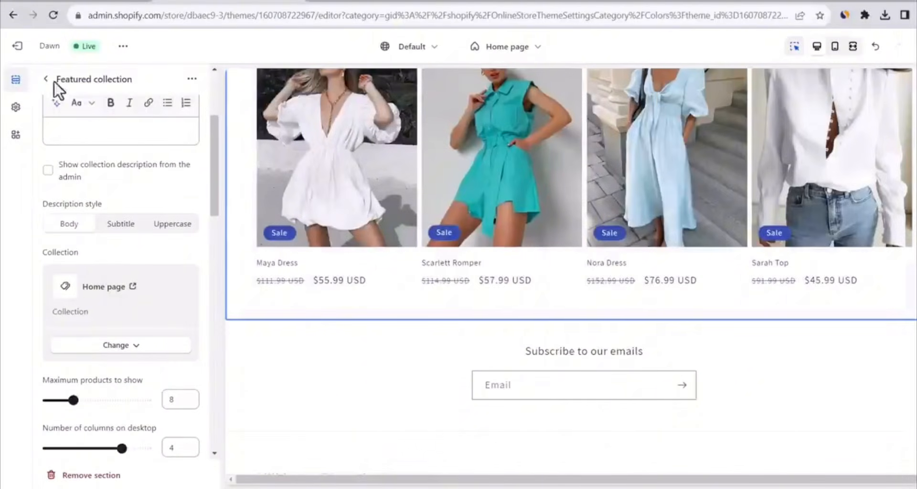
left_click(46, 80)
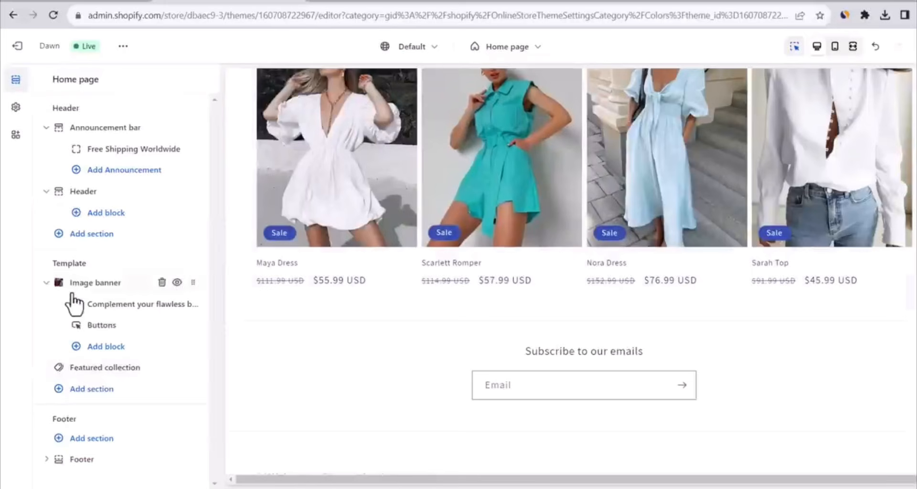
left_click(92, 388)
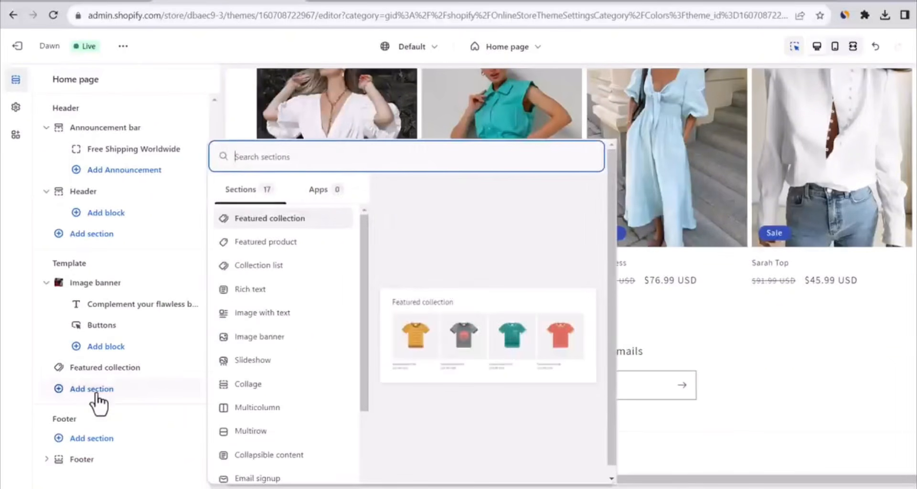
left_click(255, 266)
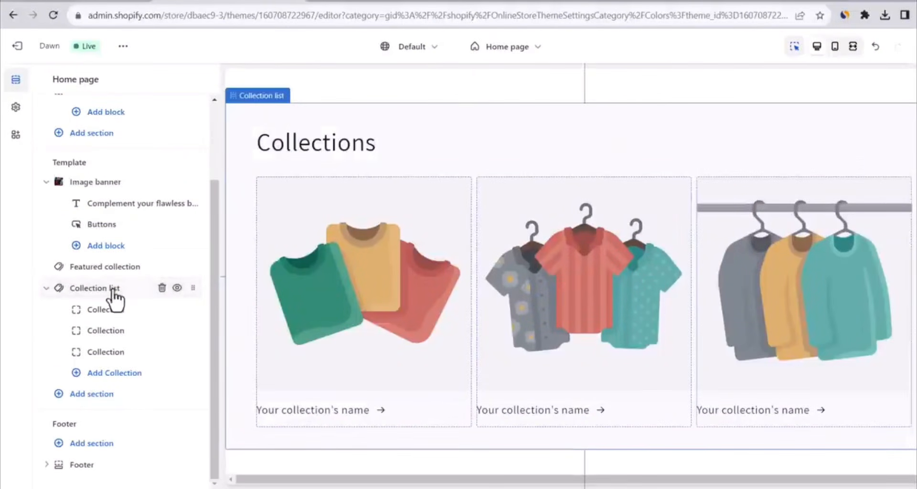
left_click(109, 373)
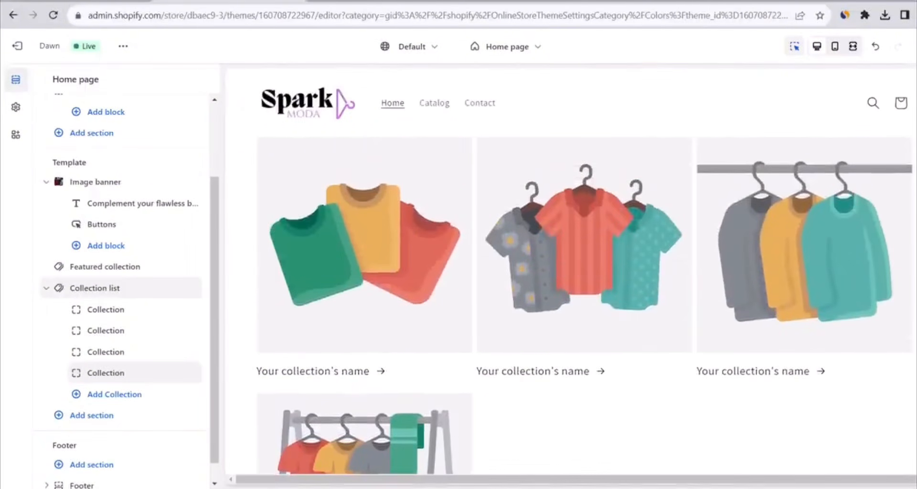
Set the Collection list section's number of columns on desktop to 4
left_click(96, 289)
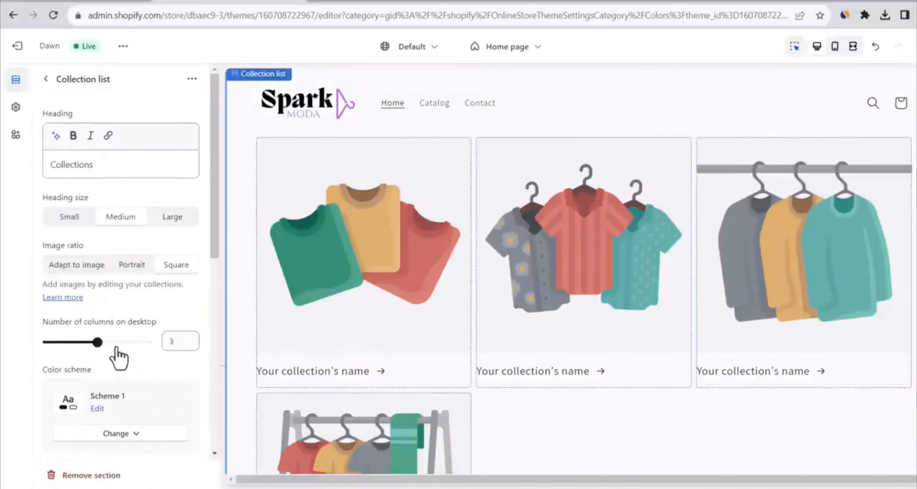
left_click_drag(111, 345, 122, 342)
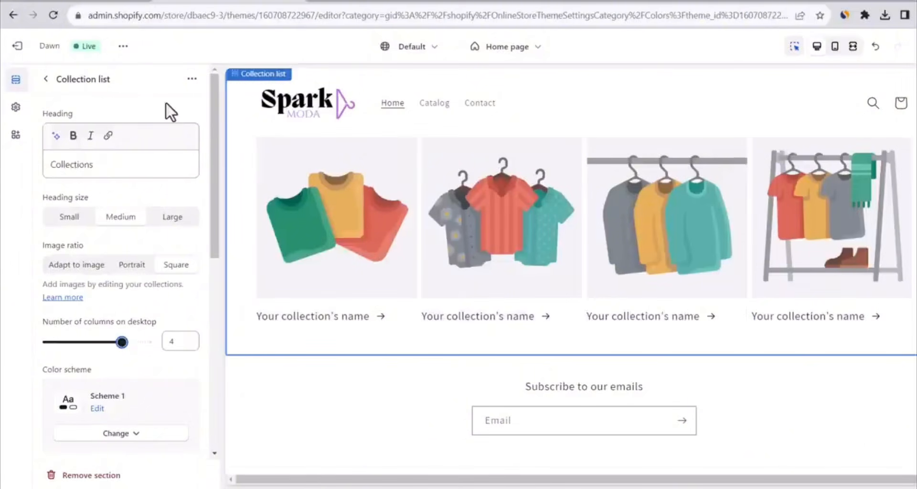
left_click(46, 81)
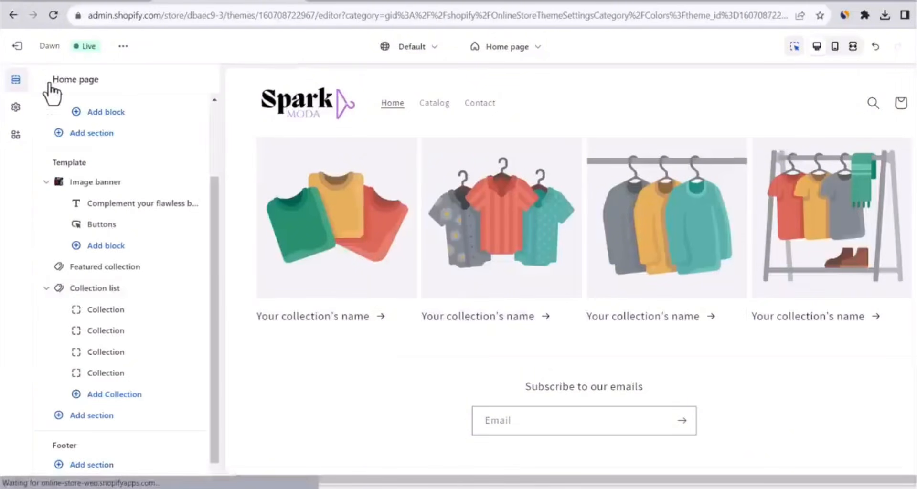
Assign the Dresses collection to the first block of the collection list
left_click(113, 320)
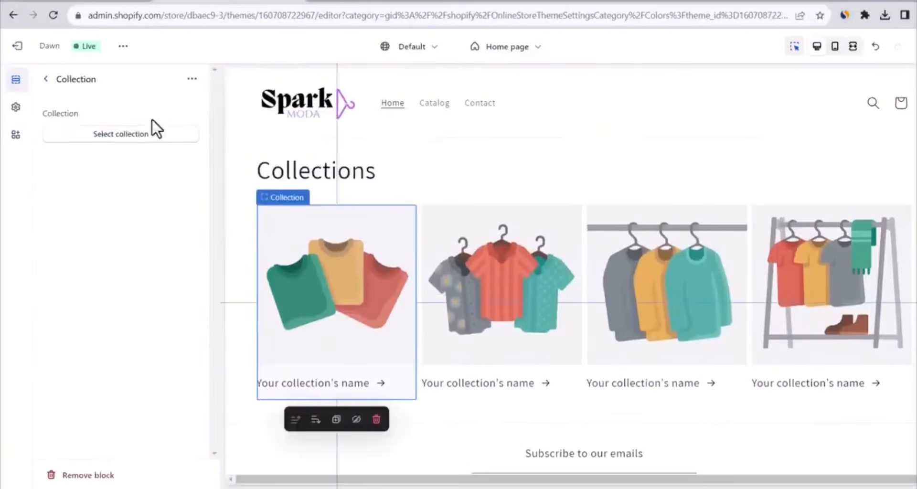
left_click(148, 129)
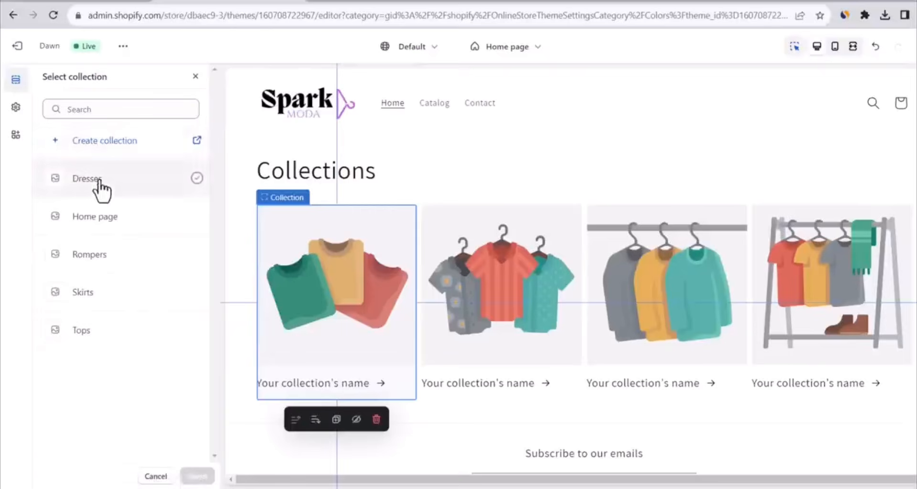
left_click(75, 181)
left_click(197, 476)
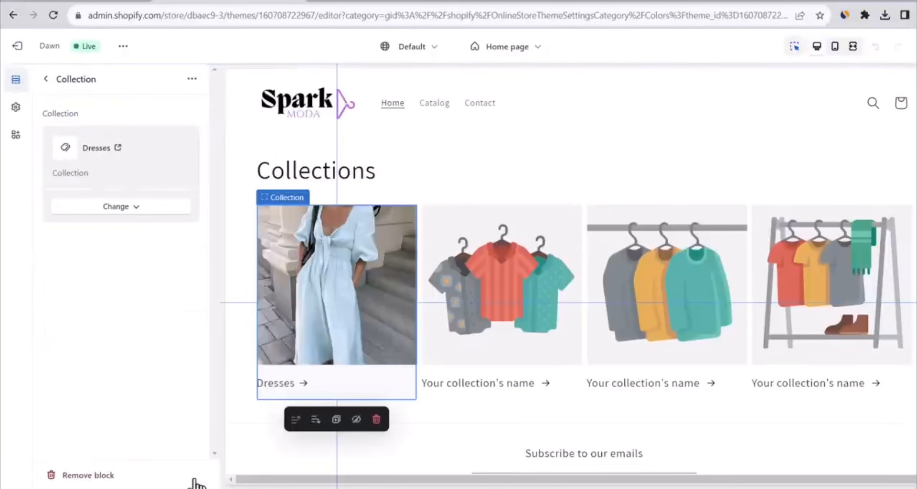
left_click(46, 79)
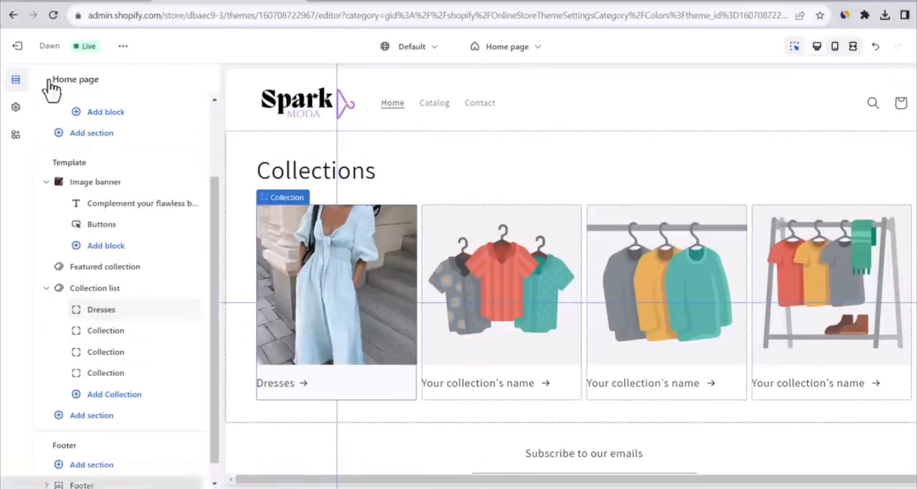
Assign the Rompers collection to the second block of the collection list
left_click(102, 332)
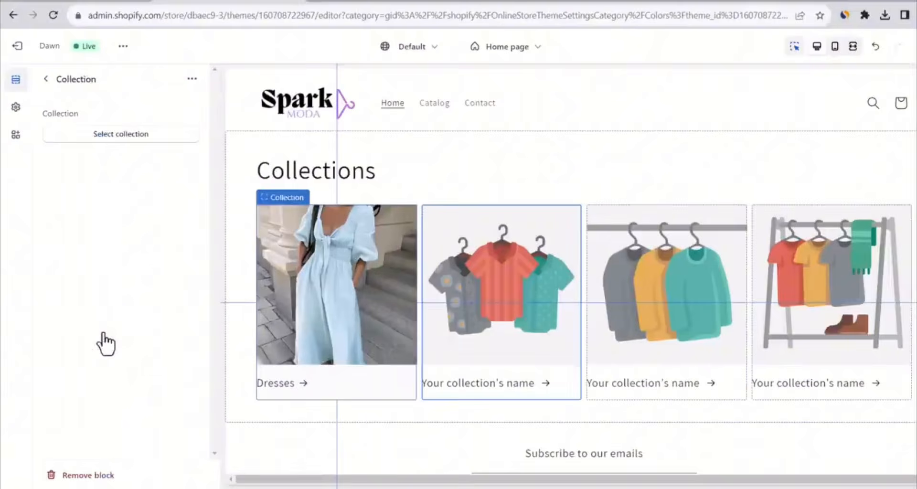
left_click(139, 138)
left_click(97, 257)
left_click(195, 475)
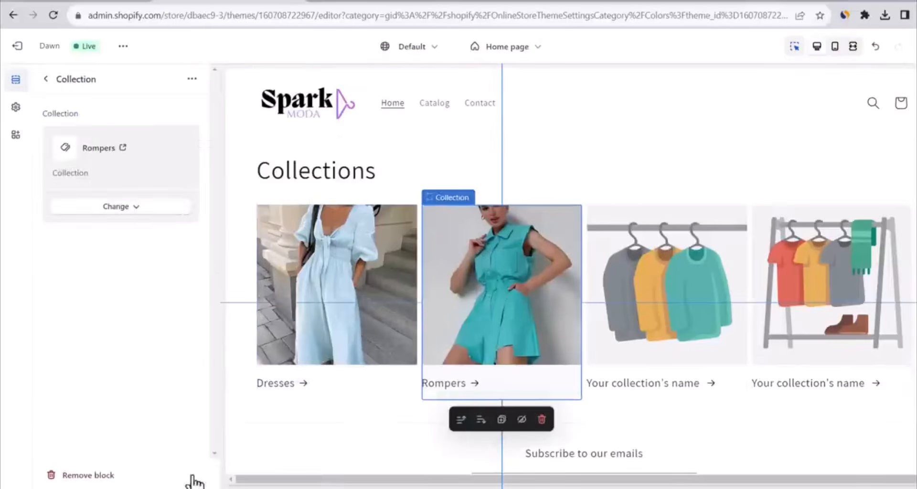
Assign the Skirts collection to the third block of the collection list
left_click(46, 79)
left_click(90, 360)
left_click(122, 143)
left_click(81, 291)
left_click(195, 476)
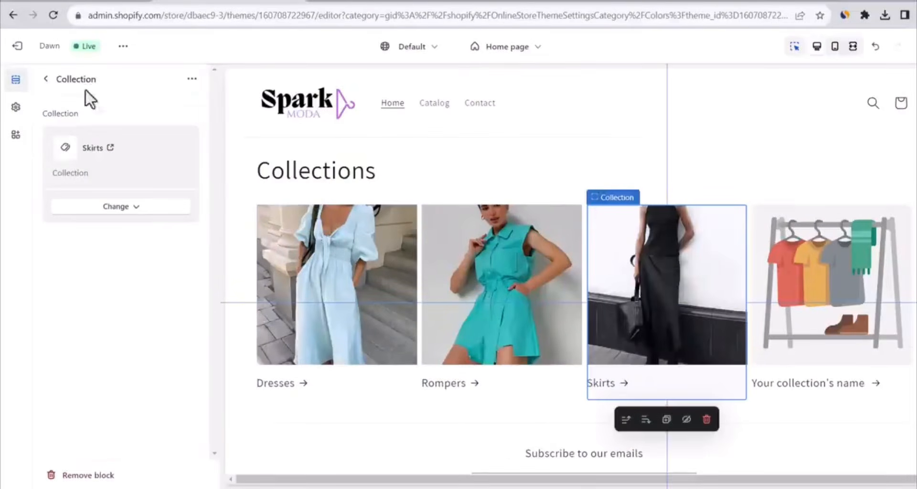
Assign the Tops collection to the fourth block of the collection list
left_click(46, 79)
left_click(82, 372)
left_click(117, 131)
left_click(86, 334)
left_click(194, 475)
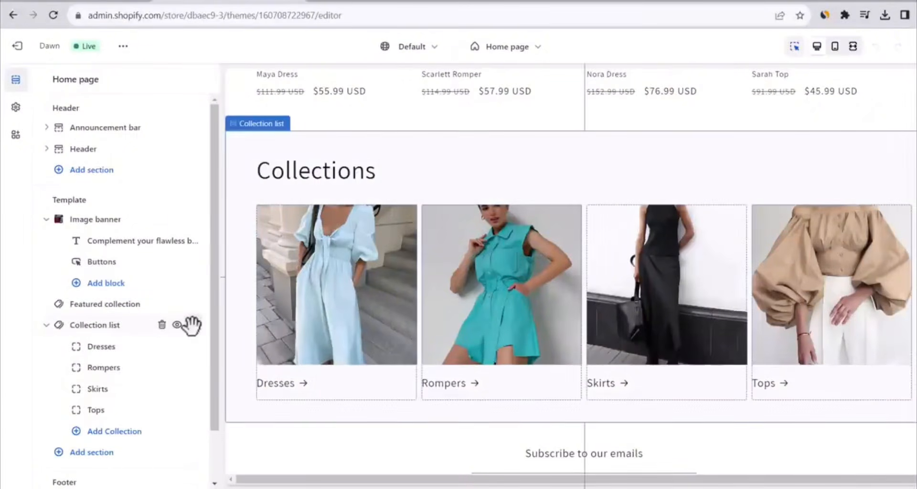
Move the Collection list section above the Featured collection, directly below the Image banner, and save the theme changes
left_click_drag(193, 325, 185, 303)
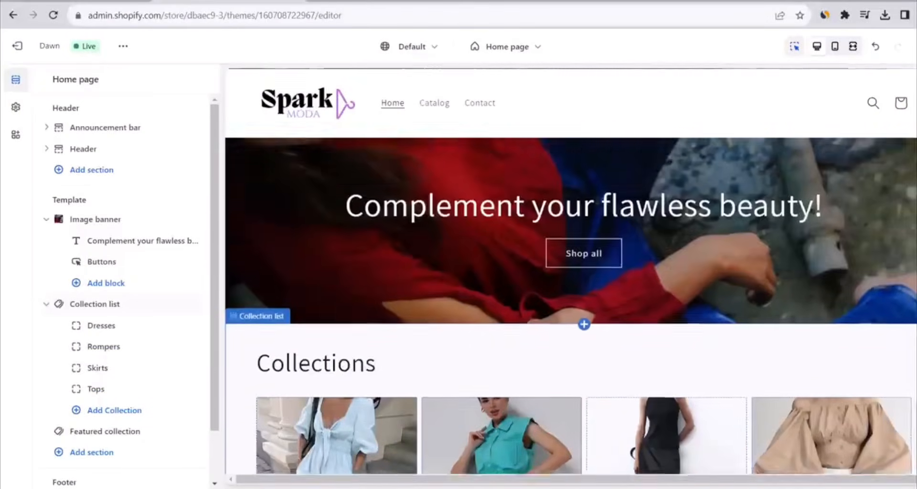
scroll(571, 270, "down", 12)
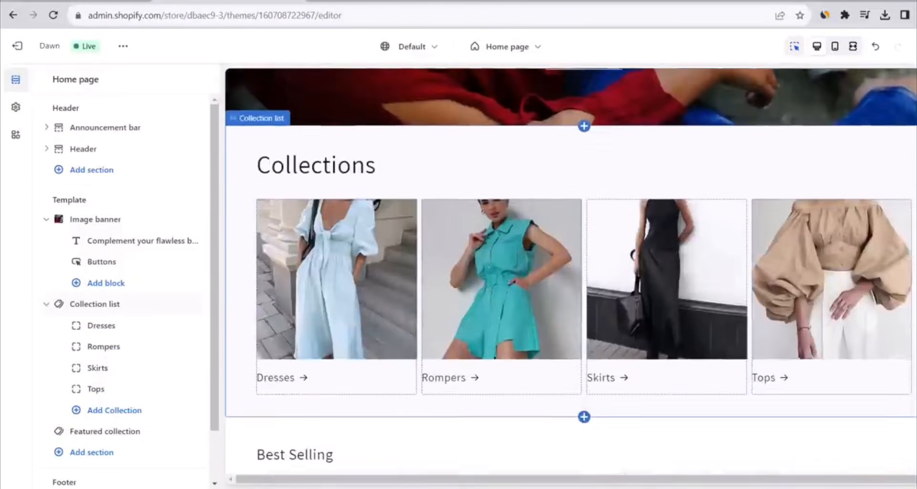
scroll(571, 270, "down", 4)
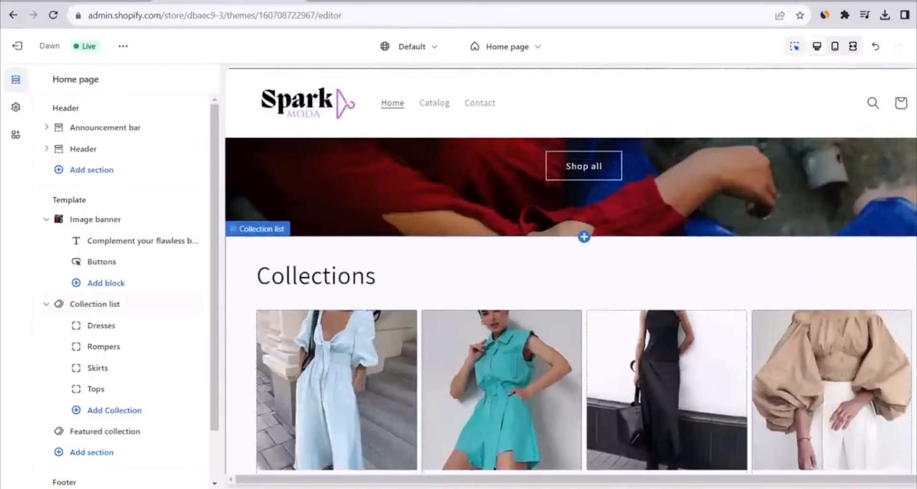
left_click_drag(916, 205, 907, 117)
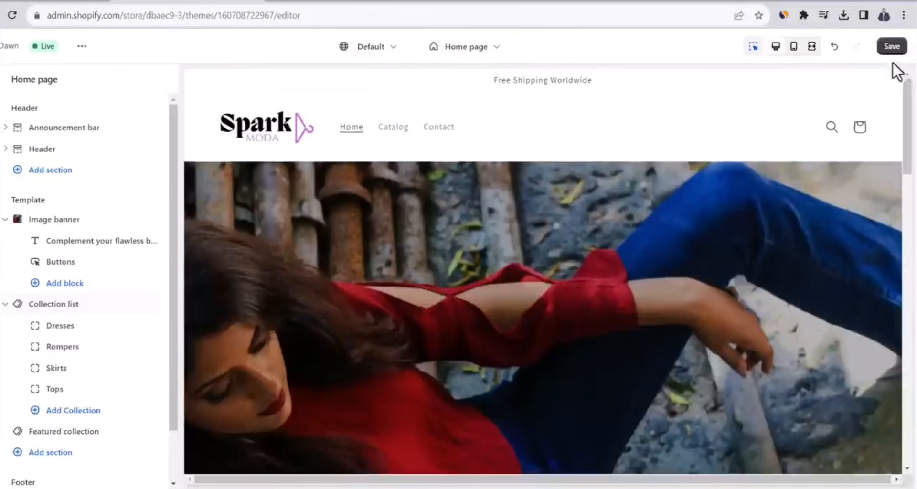
left_click(891, 49)
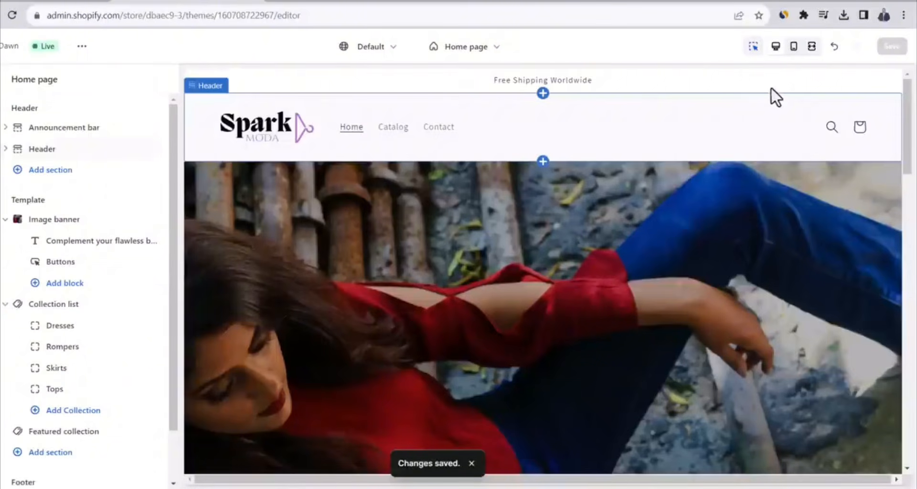
Preview the home page in fullscreen and mobile views, then return to the desktop view
left_click(812, 47)
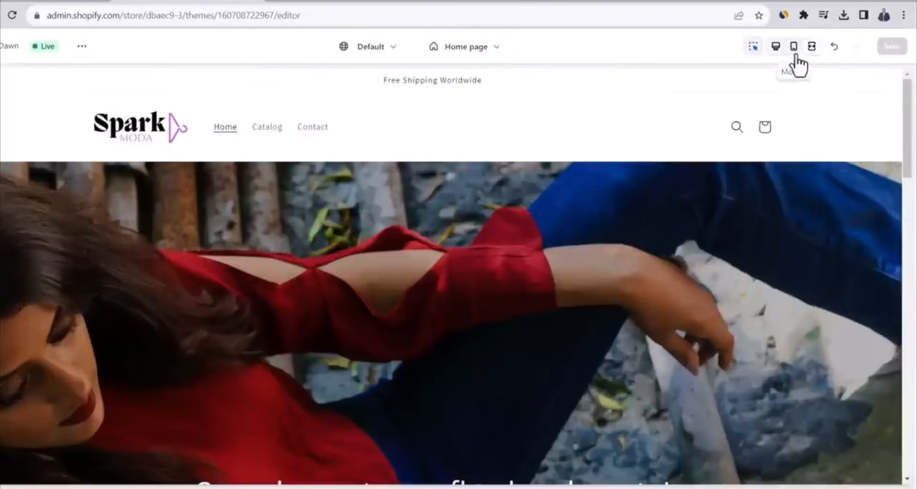
left_click(794, 55)
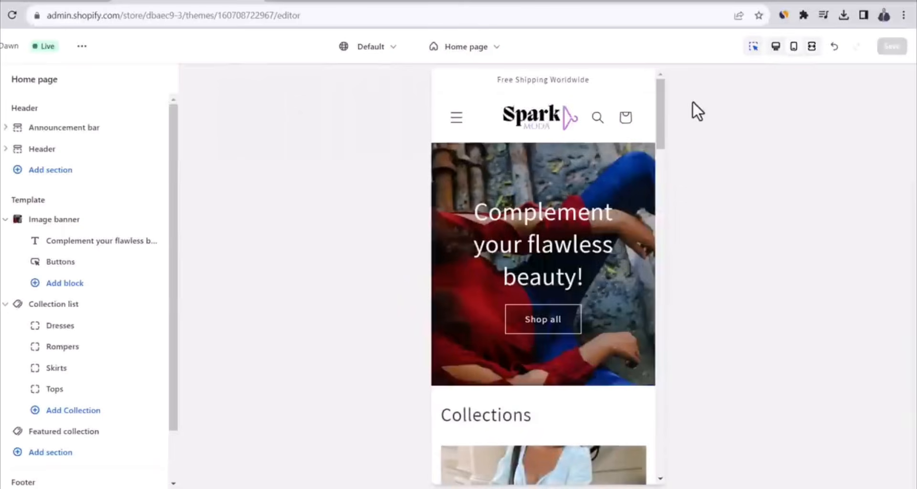
left_click_drag(661, 103, 644, 73)
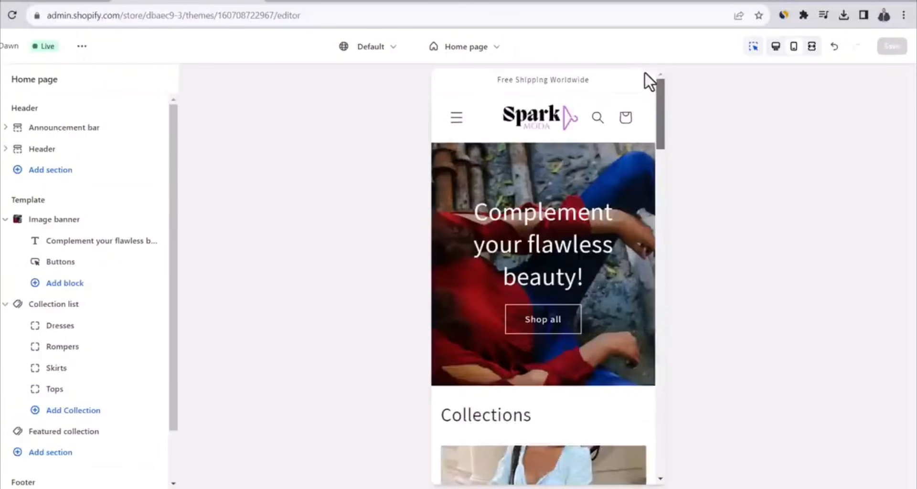
left_click(774, 51)
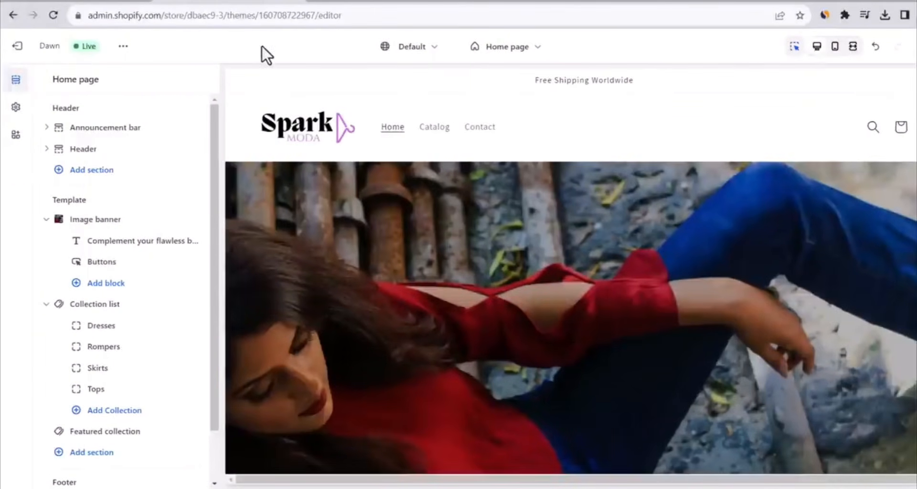
Exit the theme editor, open the live online store and review its home page from the banner to the Best Selling products
left_click(17, 45)
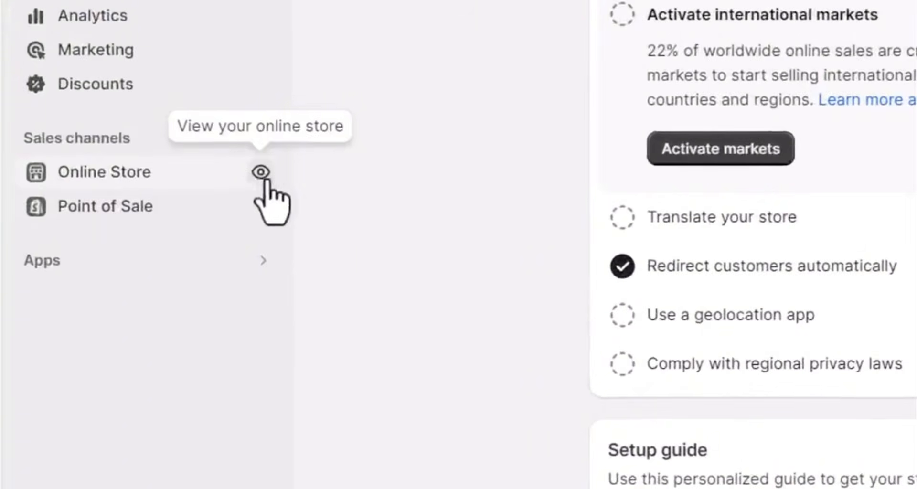
left_click(260, 181)
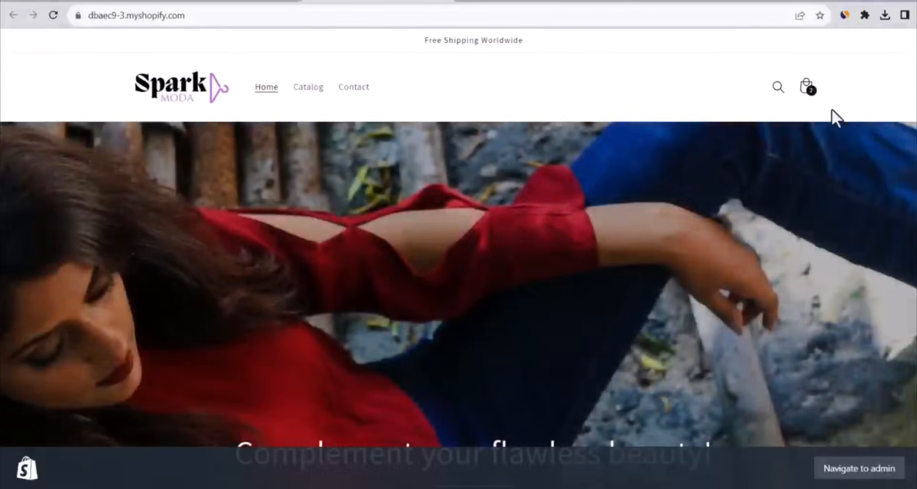
scroll(458, 258, "down", 15)
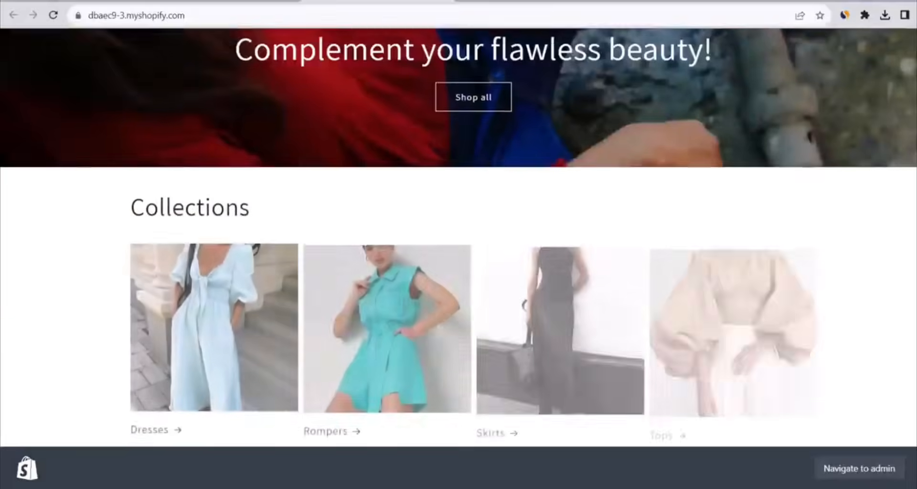
scroll(458, 258, "down", 8)
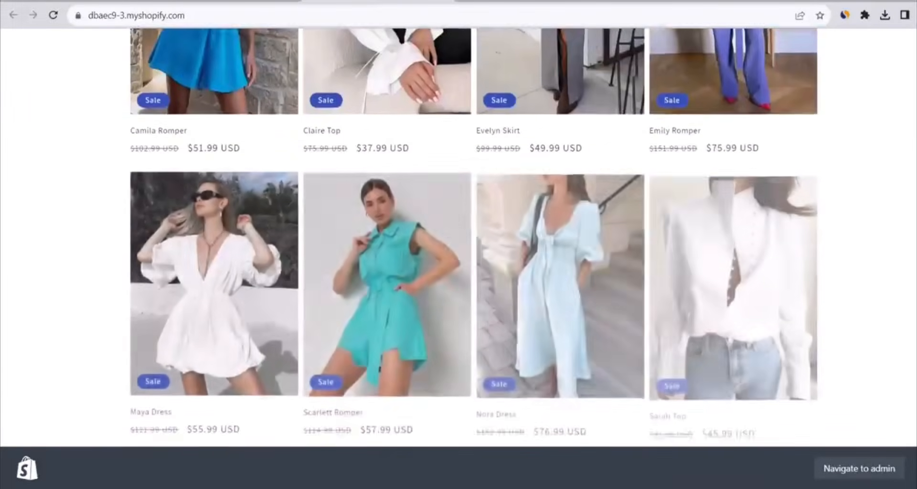
scroll(459, 258, "up", 11)
scroll(459, 258, "up", 8)
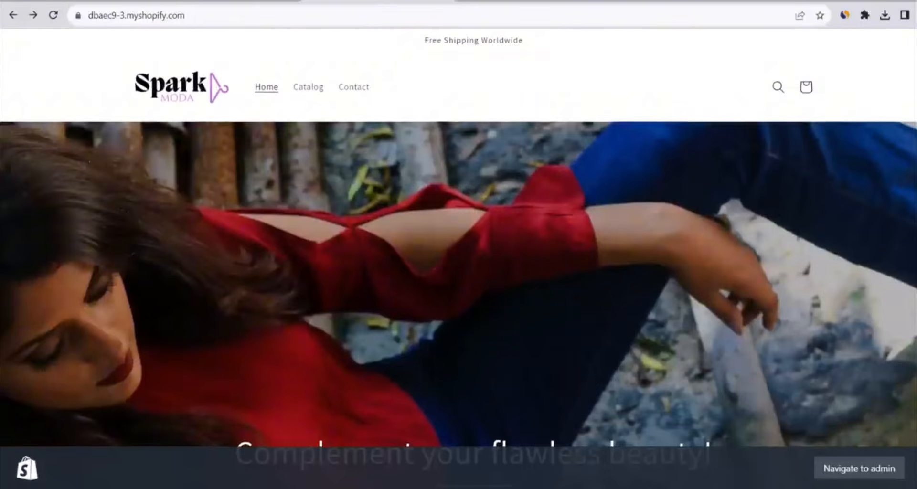
scroll(340, 273, "down", 10)
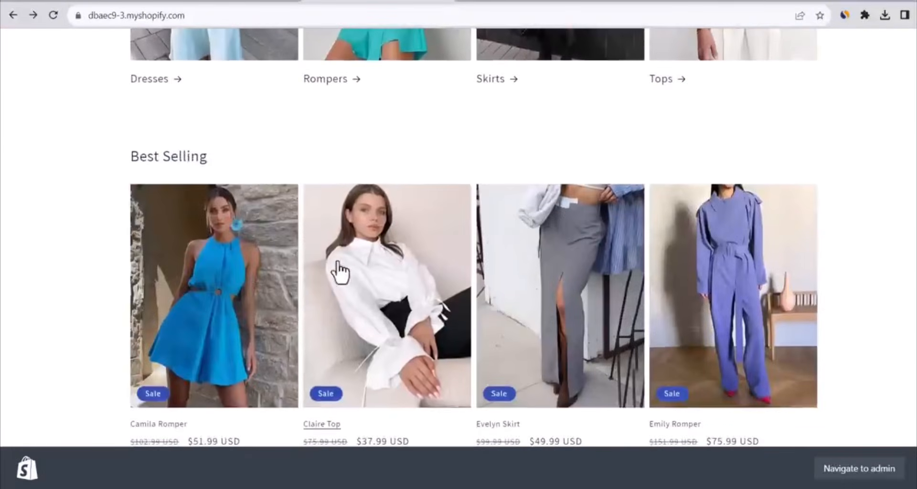
Open the Camila Romper product page and review its details and the product recommendations
left_click(242, 283)
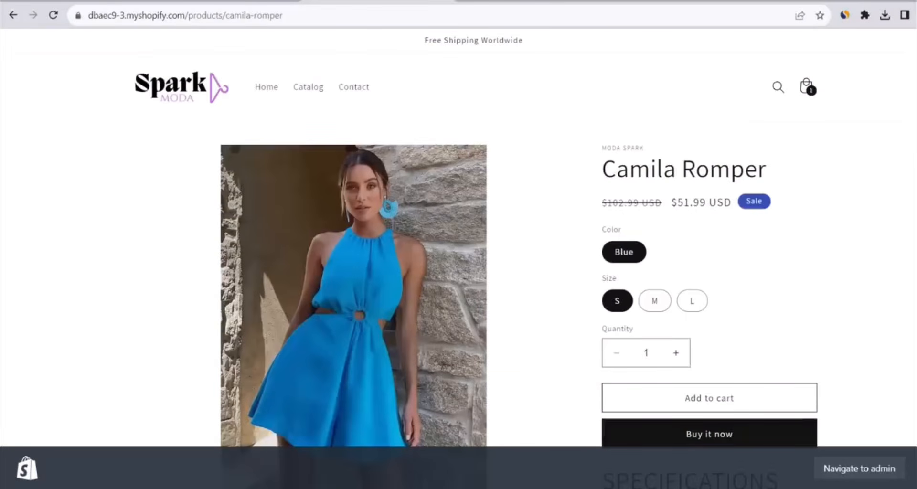
scroll(573, 225, "down", 2)
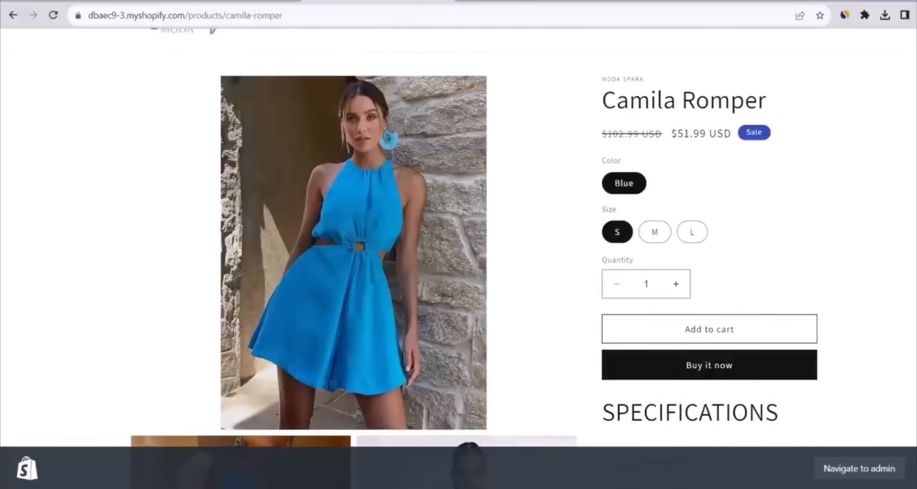
scroll(473, 237, "down", 15)
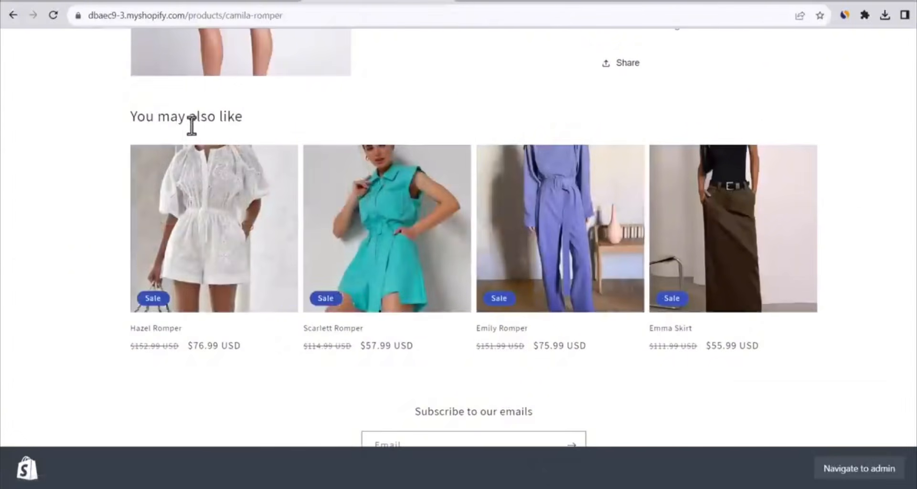
double_click(192, 120)
left_click(191, 120)
left_click(113, 155)
scroll(811, 311, "up", 15)
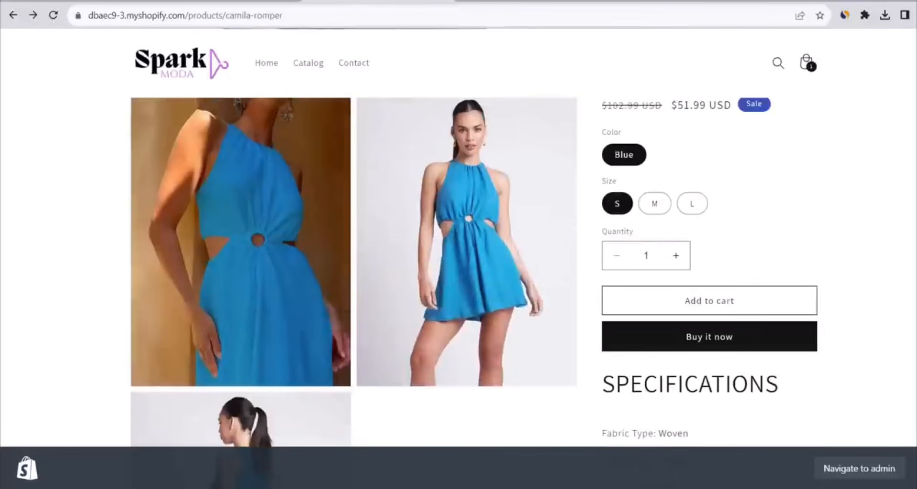
Add the blue Camila Romper in size S to the cart and view the cart
left_click(774, 314)
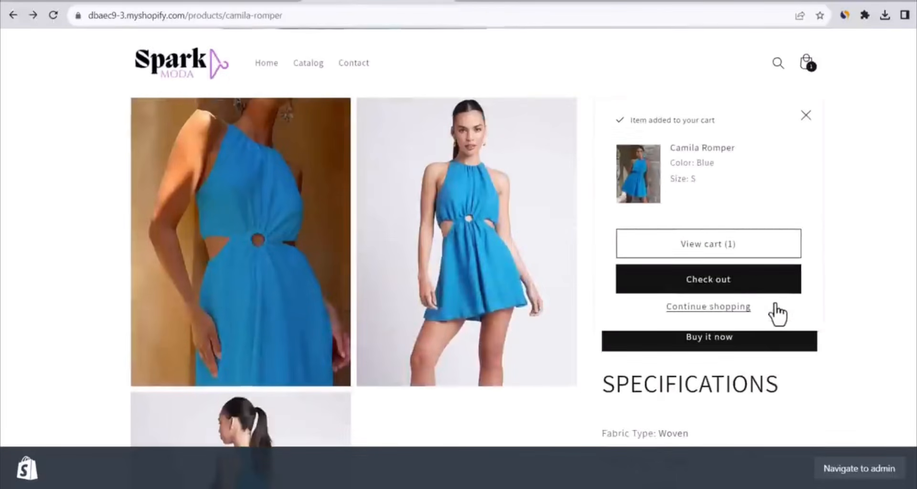
left_click(743, 244)
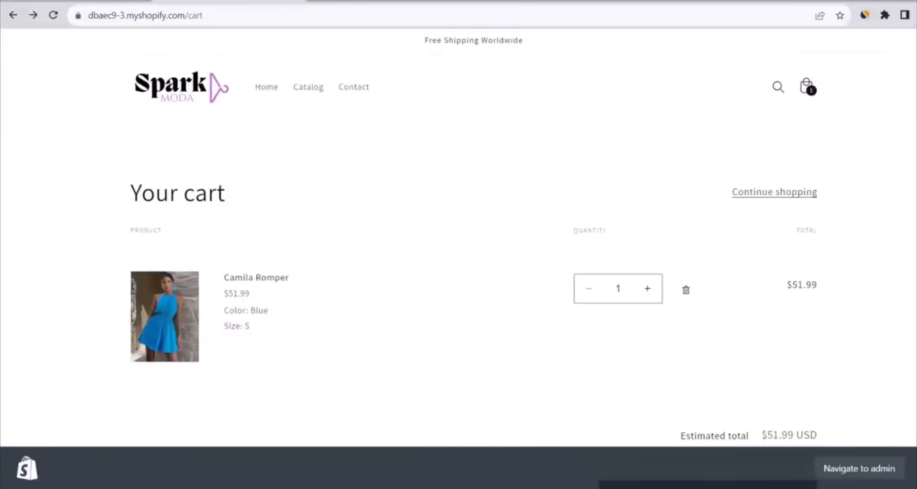
scroll(743, 258, "down", 2)
scroll(512, 237, "down", 2)
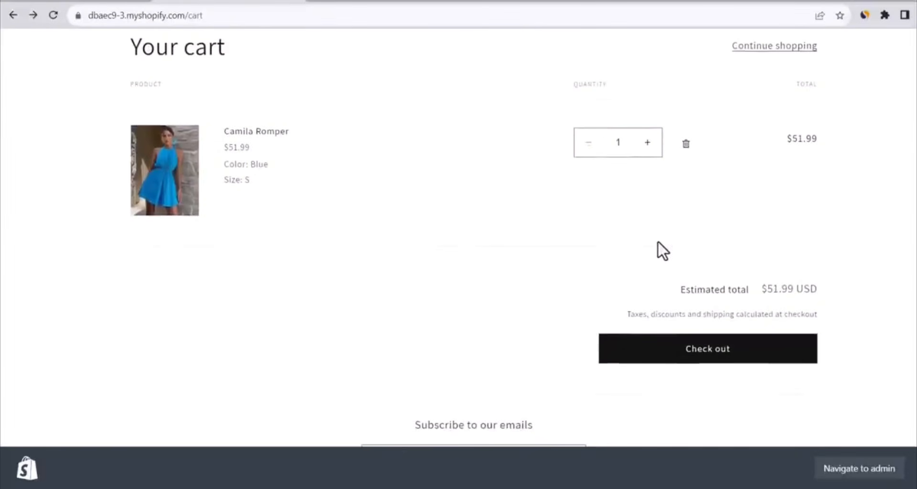
Proceed to checkout and examine the contact, delivery, shipping and payment parts of the page
left_click(679, 359)
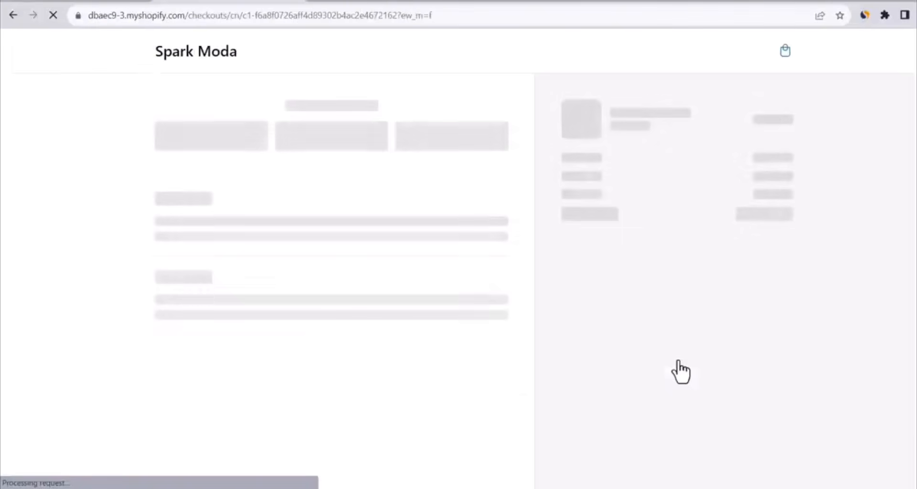
scroll(878, 146, "down", 1)
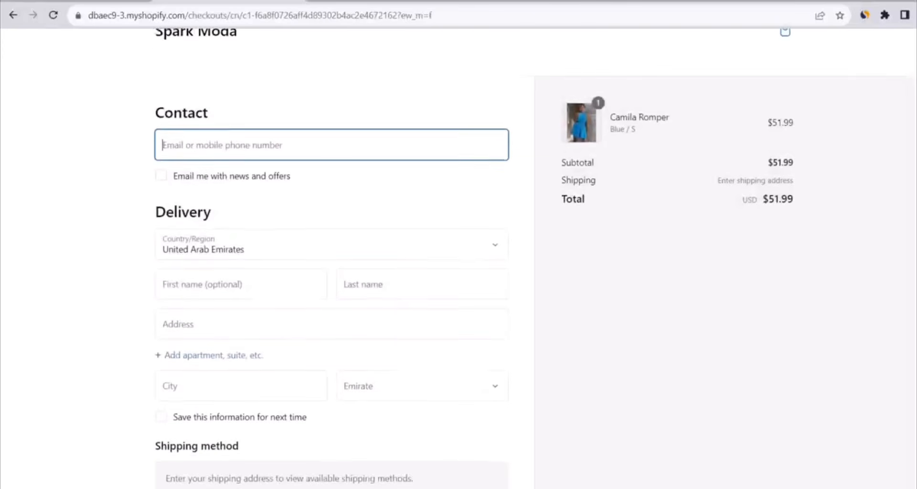
scroll(332, 258, "down", 5)
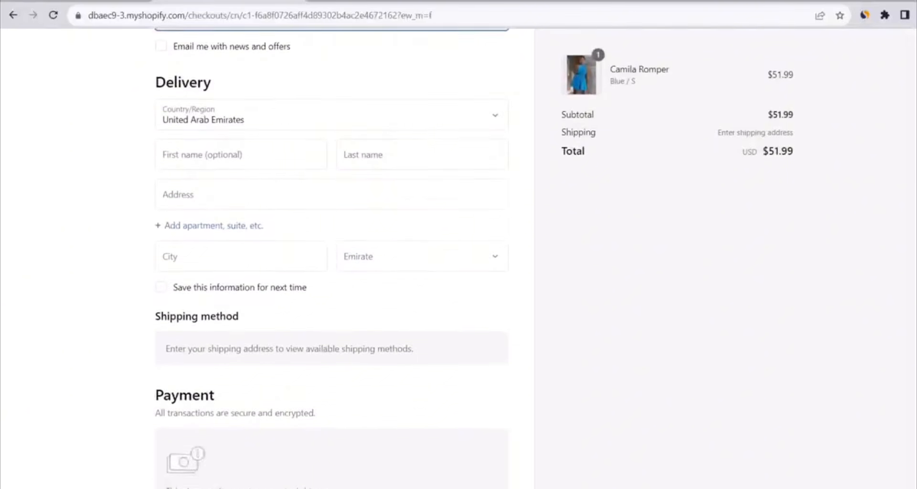
scroll(332, 258, "down", 1)
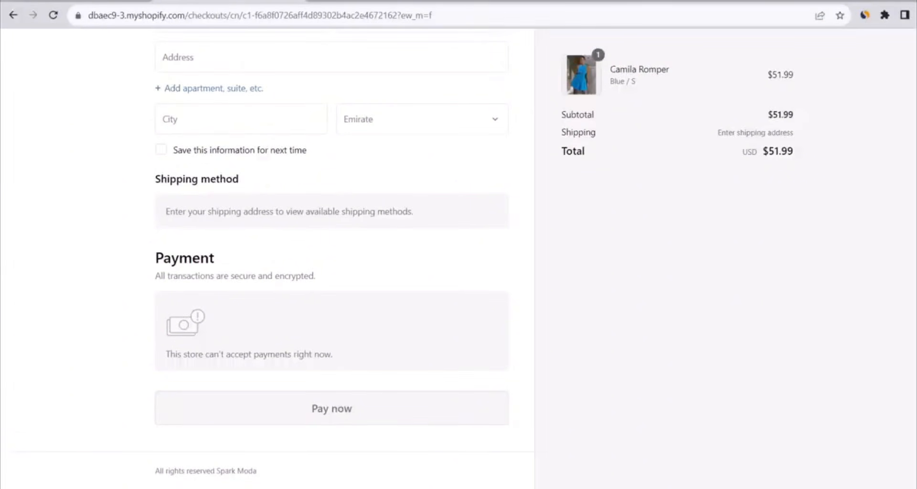
scroll(686, 439, "up", 6)
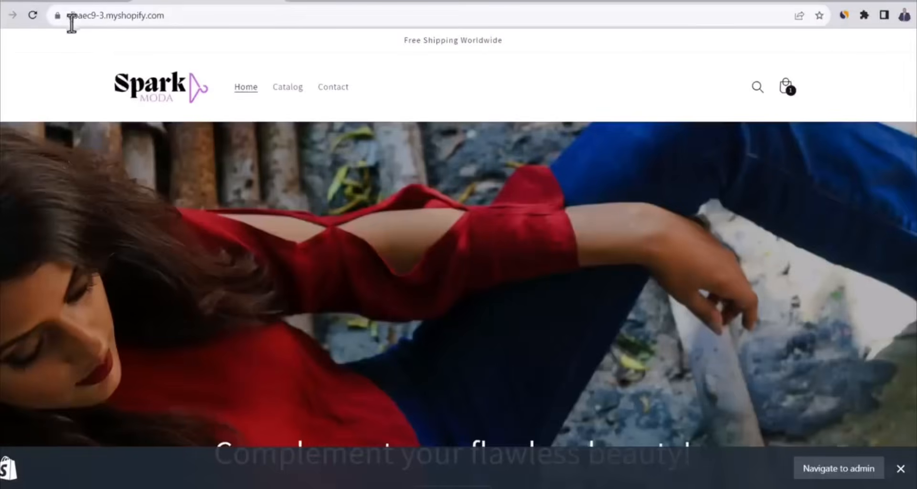
left_click(70, 19)
left_click_drag(69, 19, 185, 23)
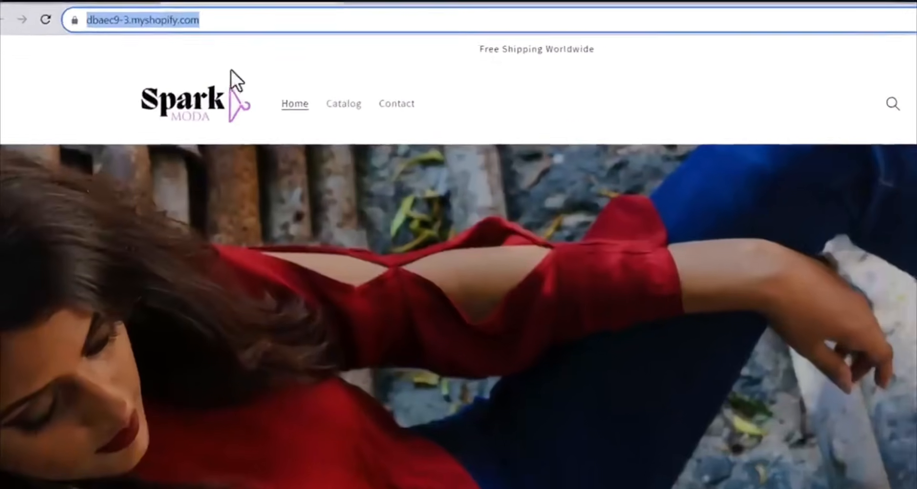
left_click(231, 70)
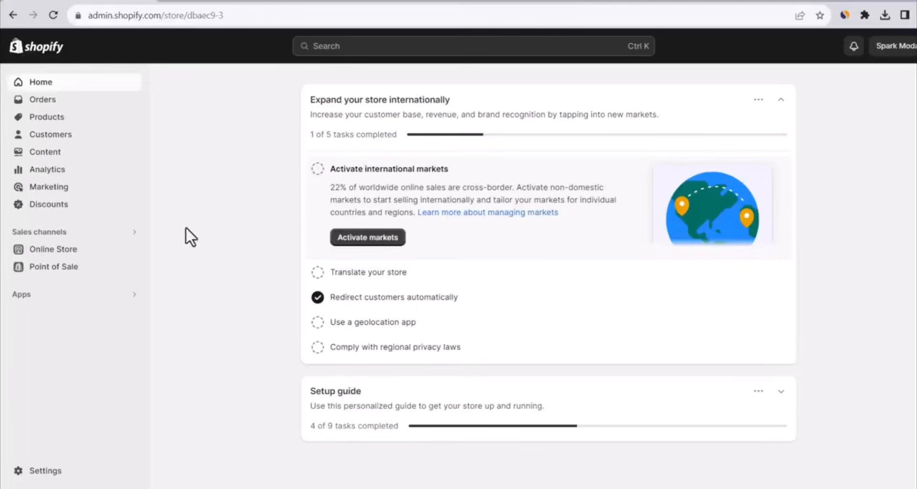
Open the store's domain settings in the Shopify admin and start buying a new domain
left_click(55, 472)
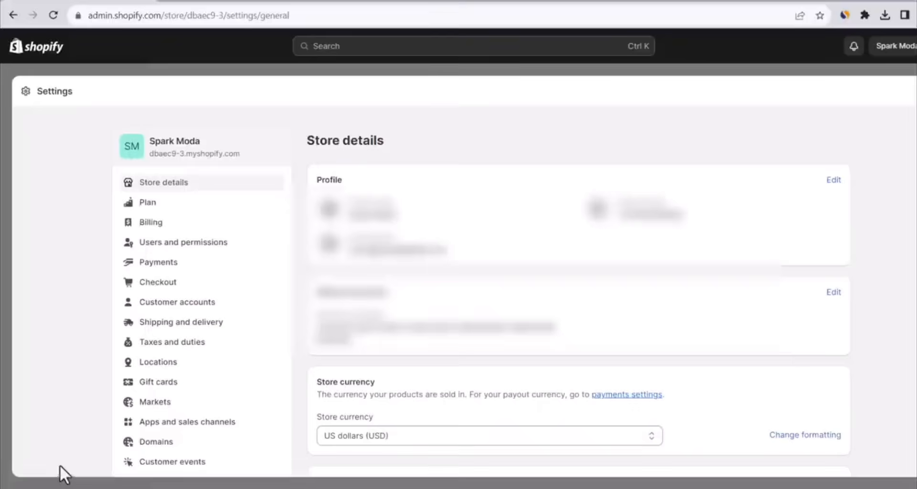
left_click(165, 444)
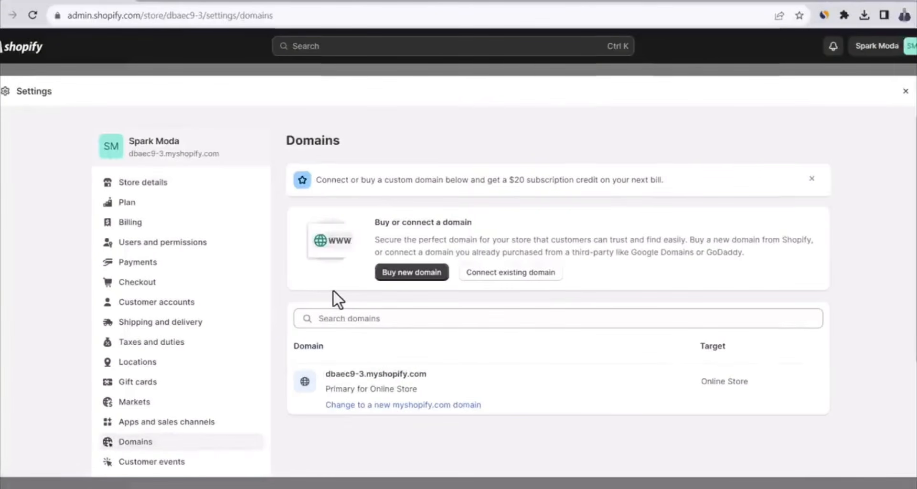
left_click(390, 273)
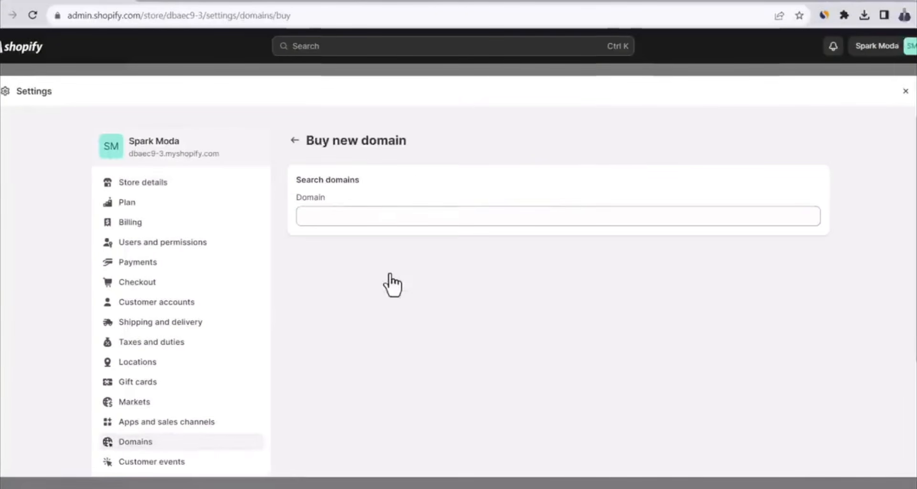
Search for the domain sparkmoda.com and buy it with yearly auto-renewal
left_click(348, 221)
type("sparkmoda.com")
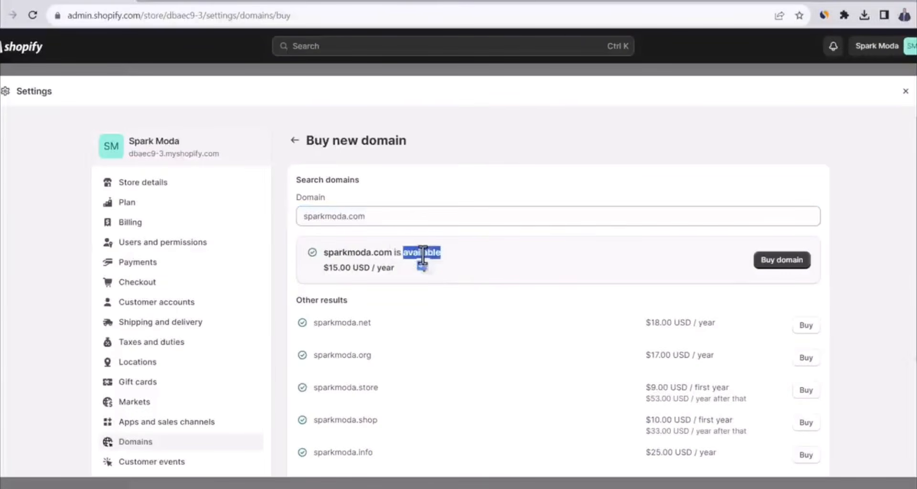
triple_click(420, 255)
left_click(484, 253)
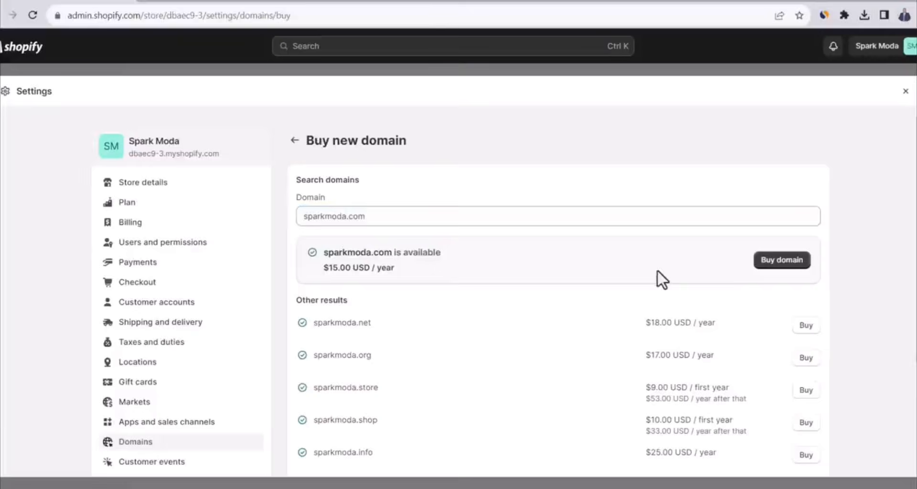
left_click(764, 262)
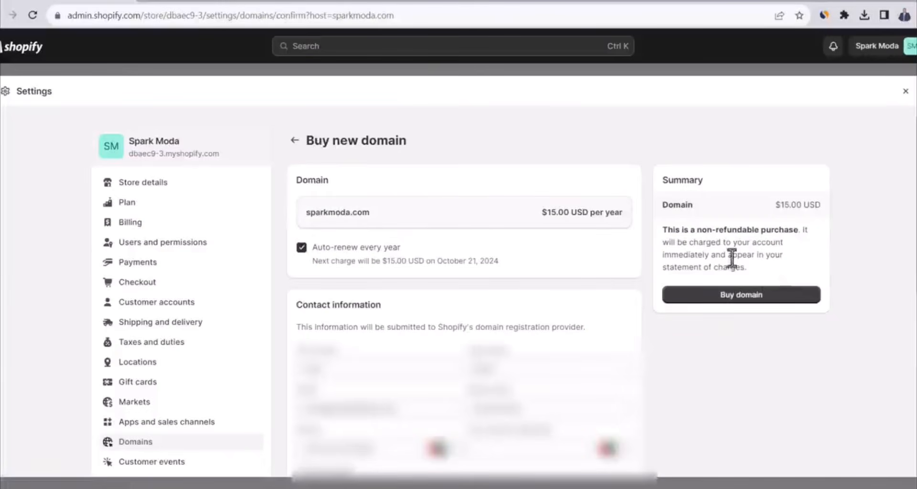
left_click(717, 294)
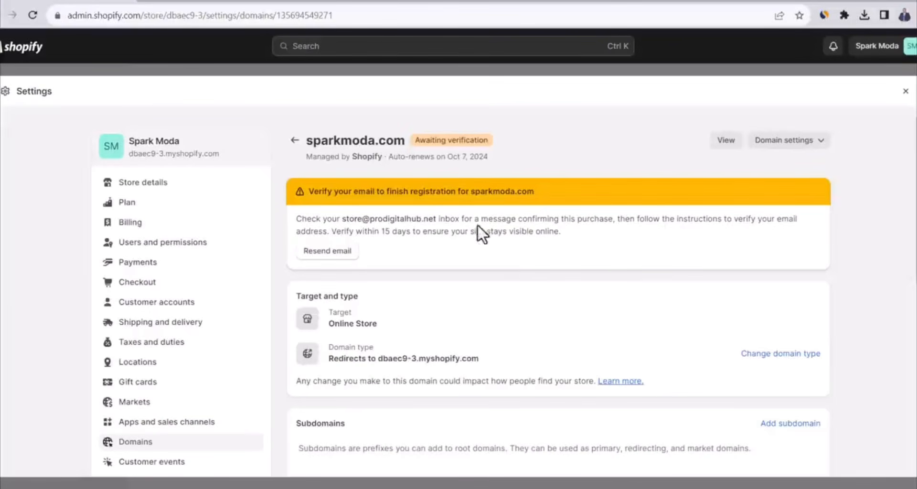
Verify the contact information for sparkmoda.com through the link in Shopify's verification message in the webmail inbox
double_click(429, 191)
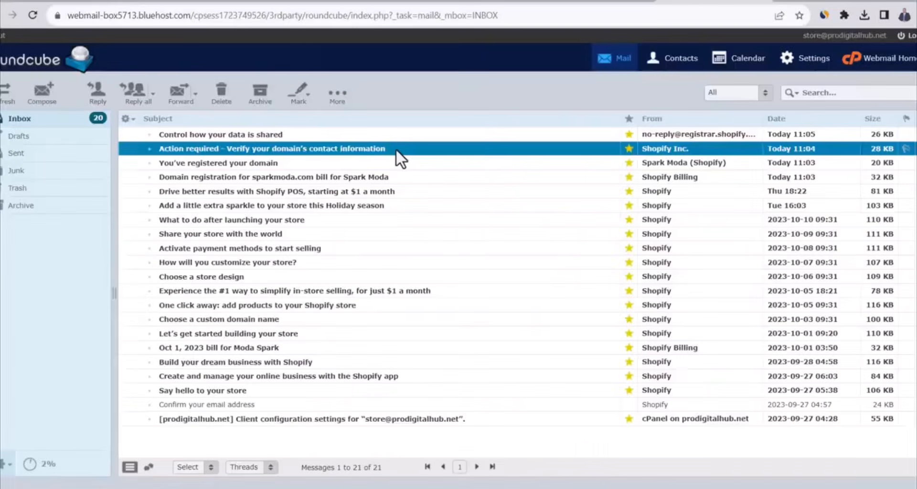
double_click(396, 148)
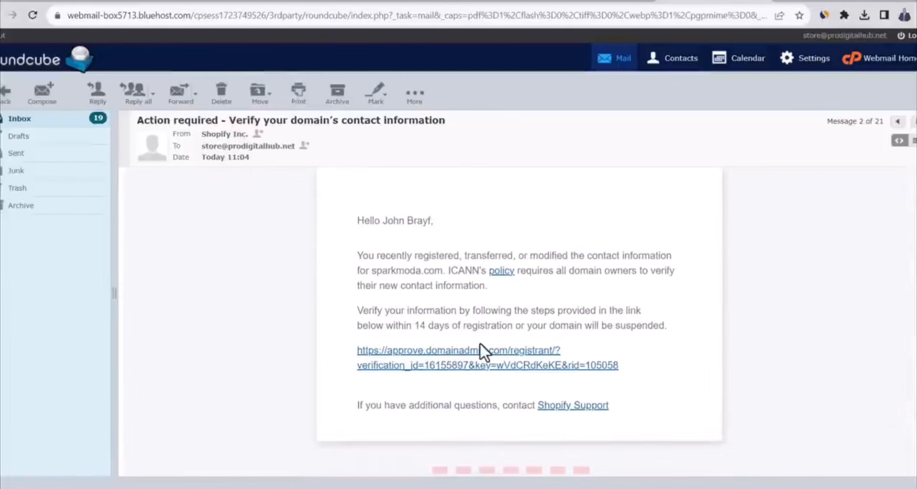
left_click(475, 352)
scroll(459, 258, "down", 5)
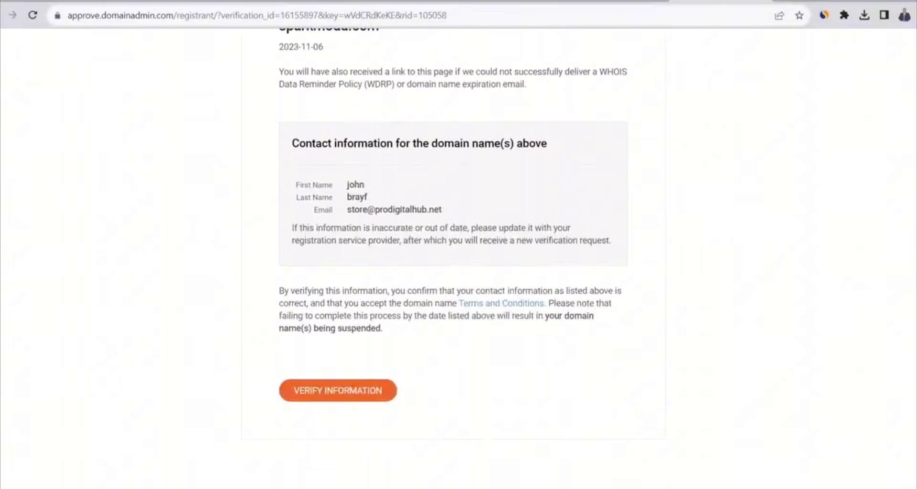
left_click(340, 391)
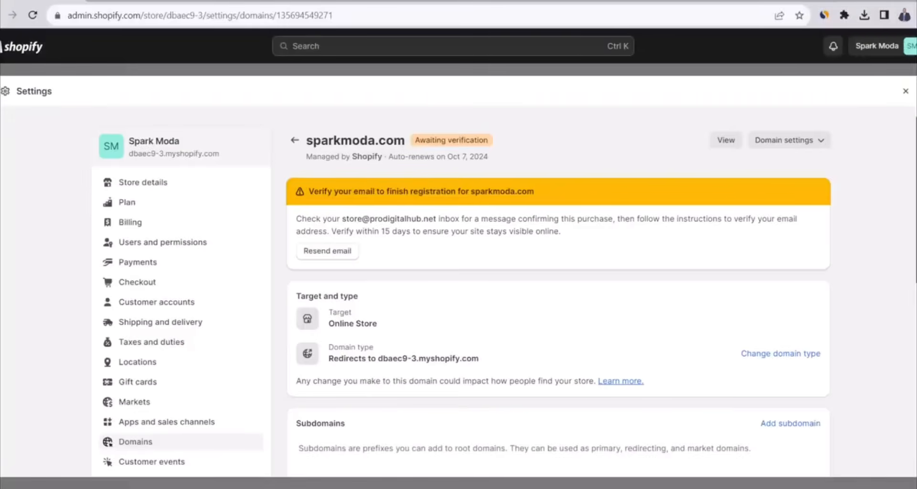
Add a forwarding address with the prefix support on the sparkmoda.com domain, delivering to the store's existing receiving e-mail
scroll(461, 293, "down", 2)
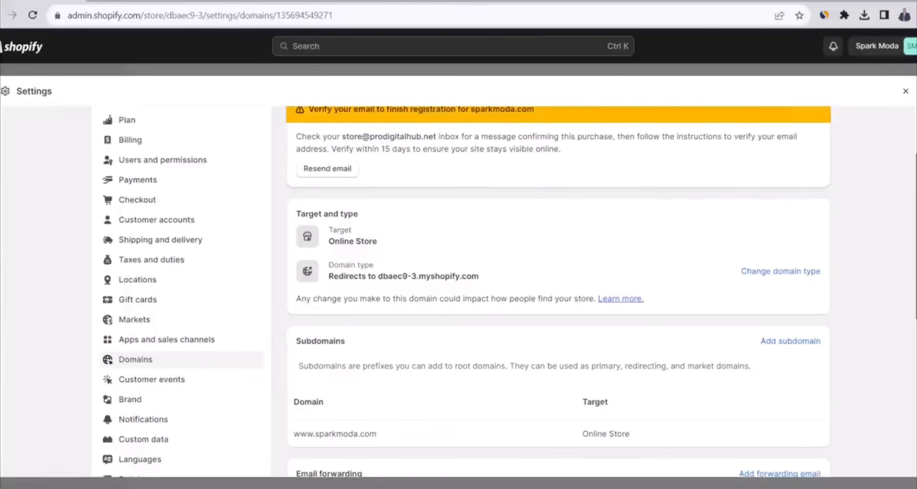
scroll(461, 292, "down", 5)
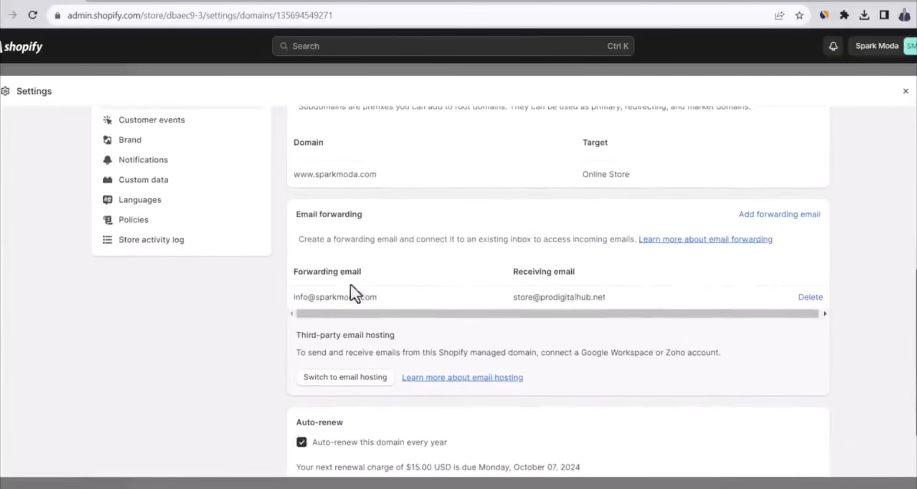
triple_click(331, 294)
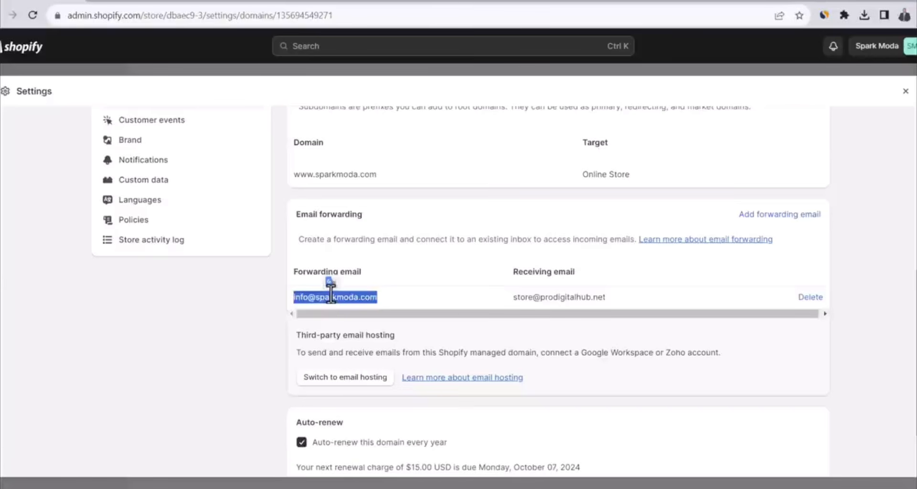
left_click(808, 234)
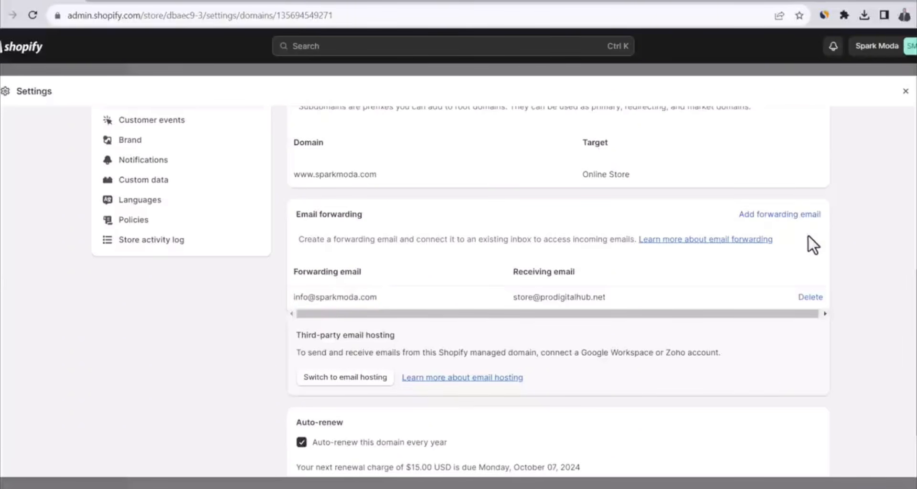
left_click(773, 216)
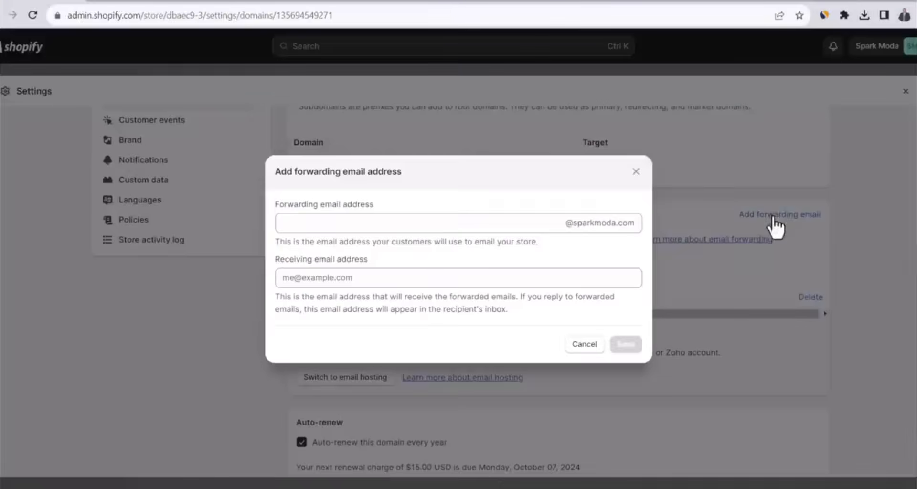
left_click(424, 223)
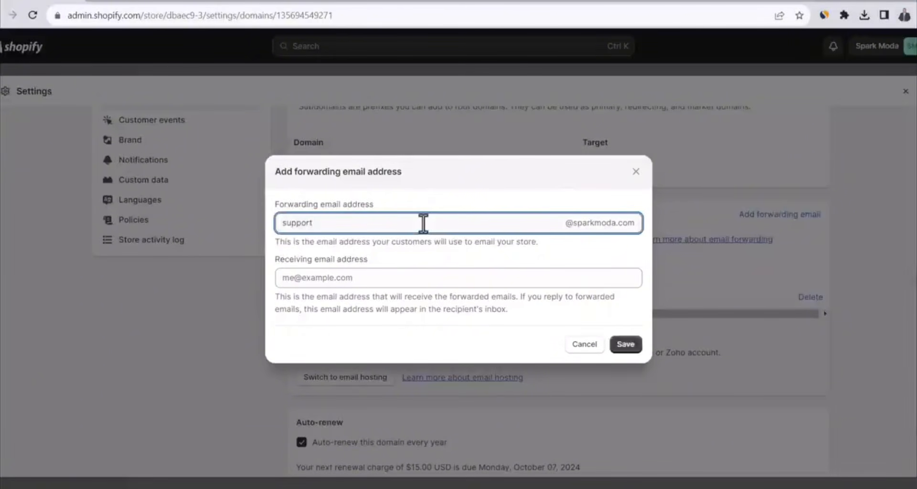
left_click(454, 281)
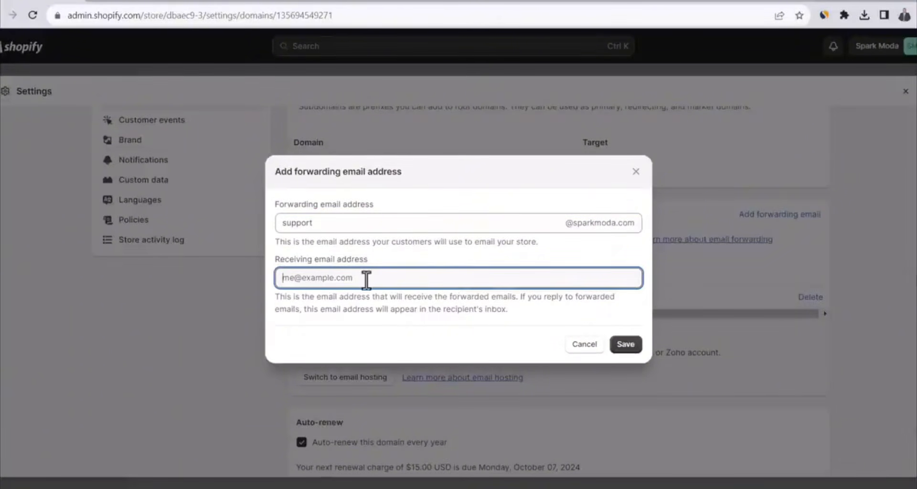
left_click(627, 346)
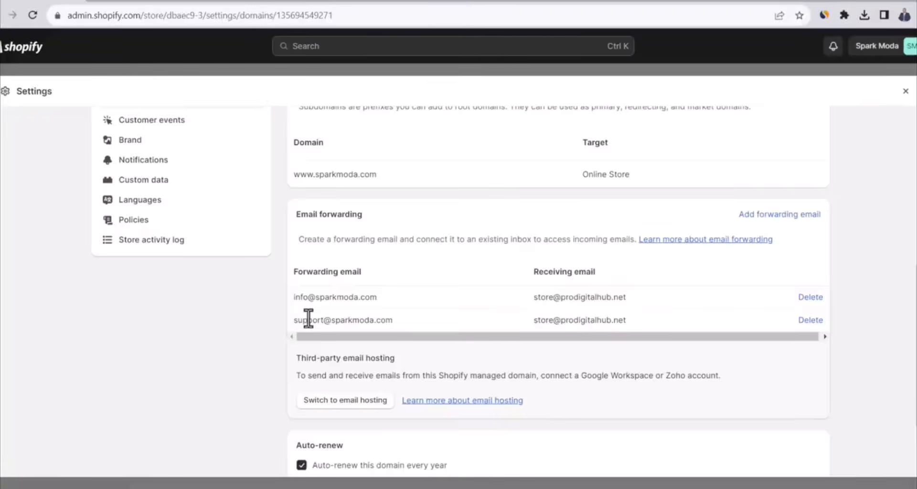
left_click_drag(293, 319, 395, 320)
left_click_drag(912, 351, 913, 330)
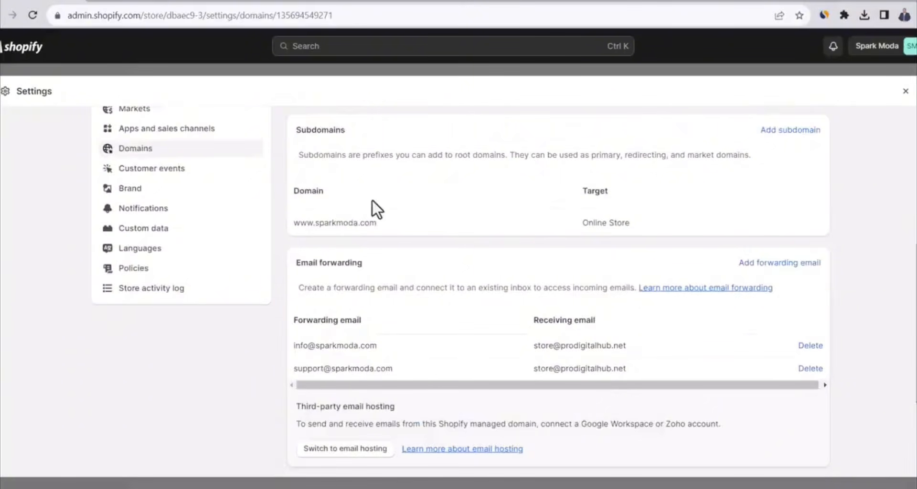
Set the sender email in the notification settings to the domain's new support address and save the change
left_click(159, 213)
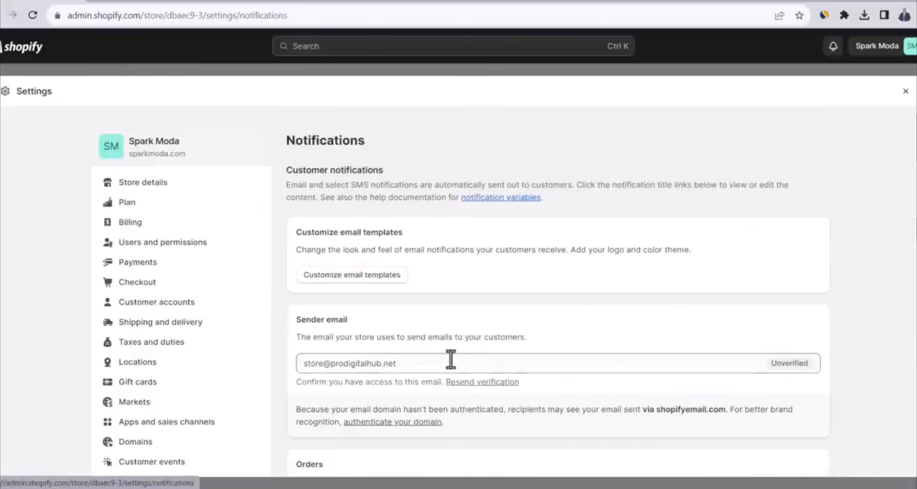
left_click(433, 364)
key("ctrl+a")
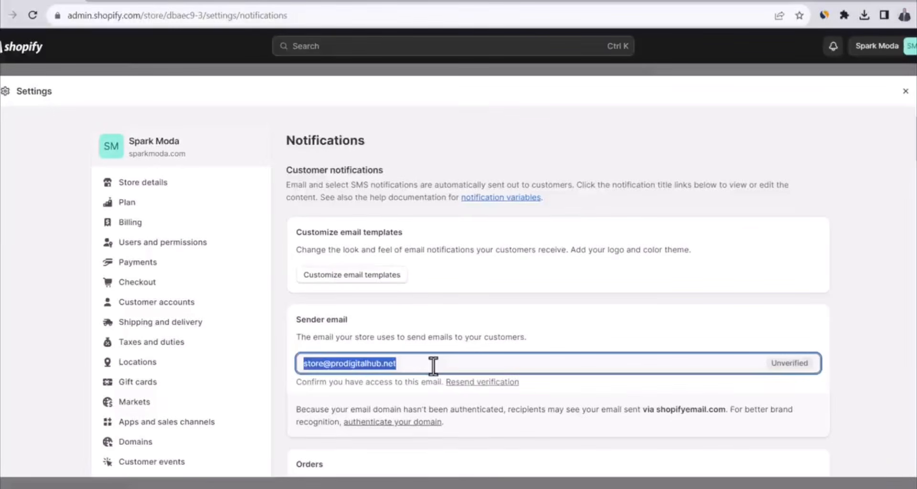
key("ctrl+v")
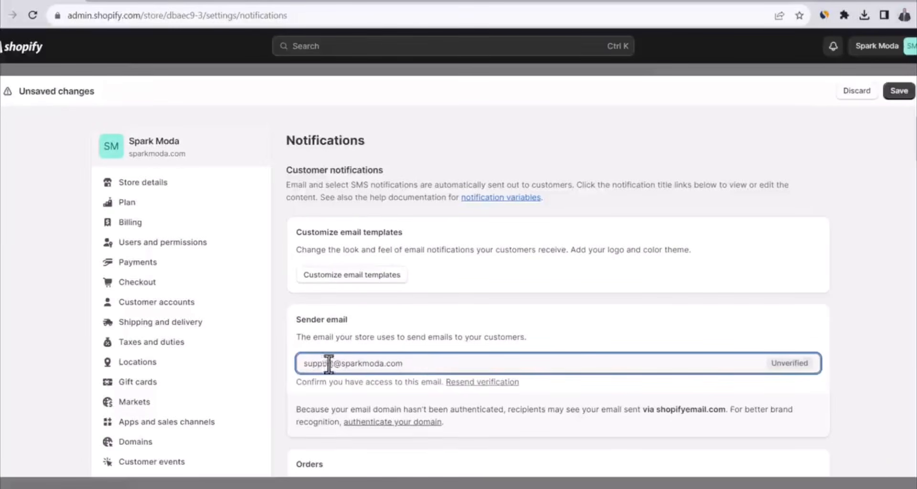
left_click(731, 331)
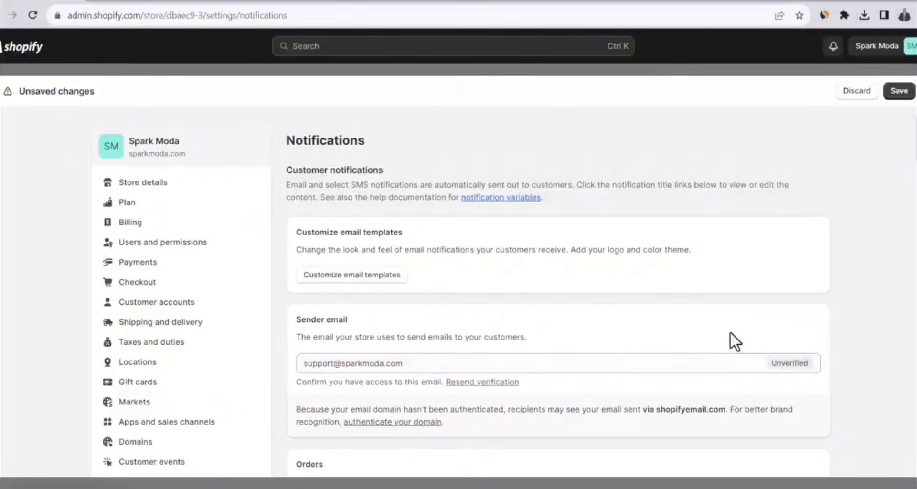
left_click(899, 93)
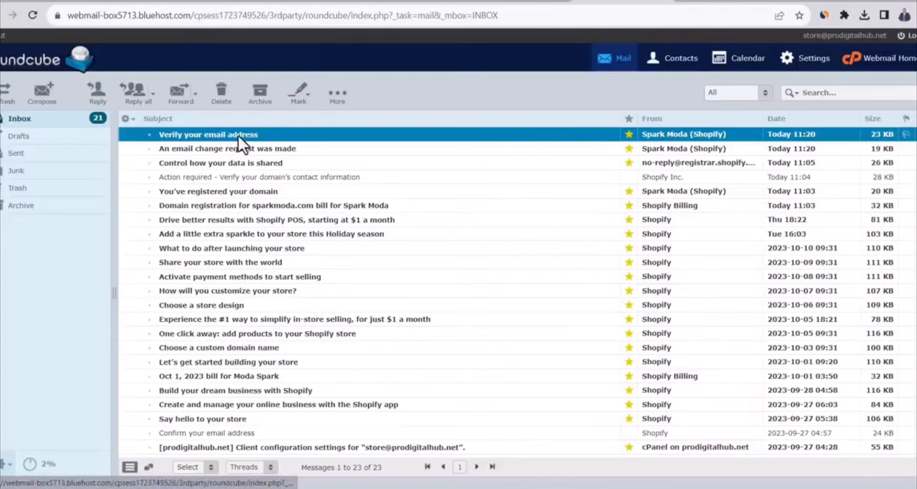
Confirm the new sender email through Shopify's verification message in the webmail inbox and close the store settings
double_click(239, 136)
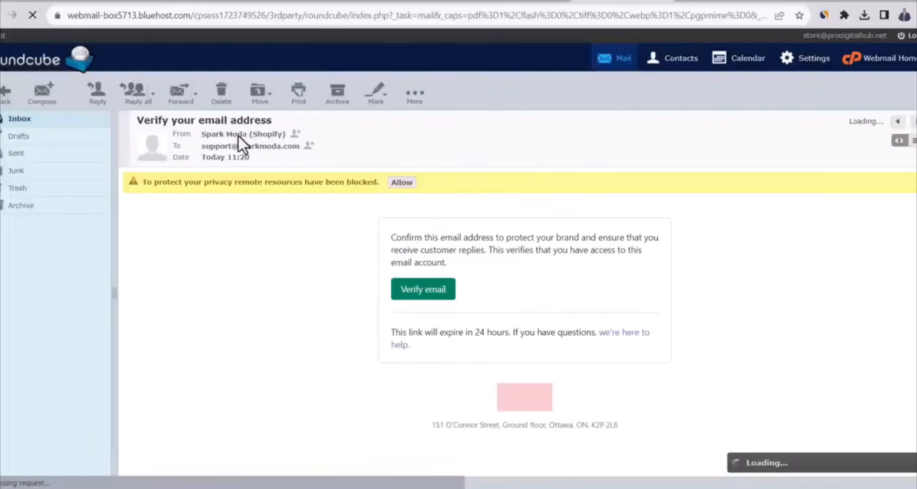
left_click(430, 292)
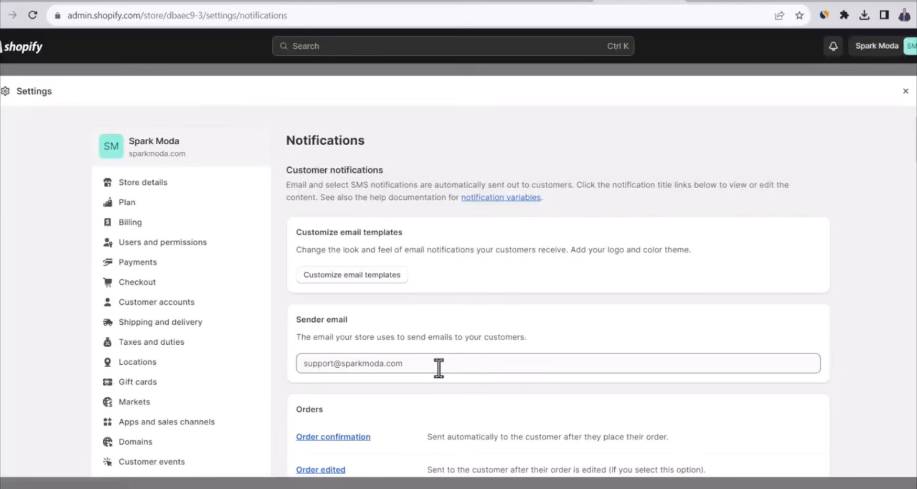
left_click(906, 92)
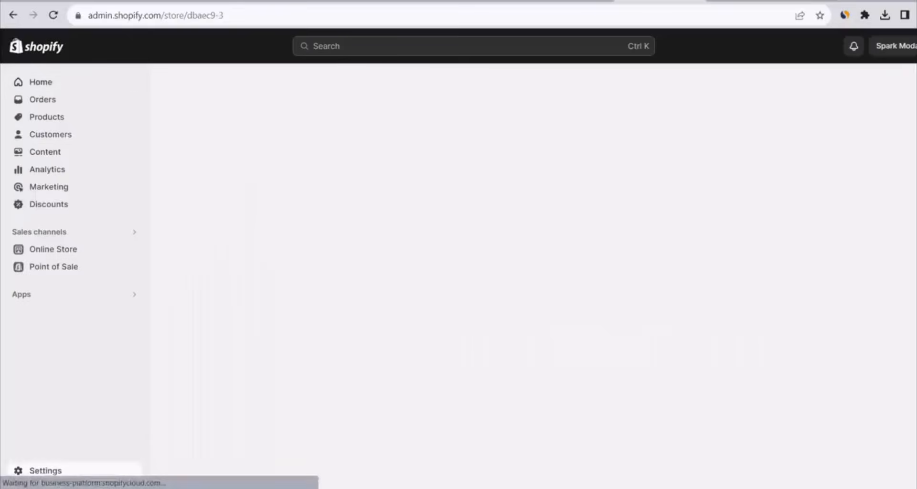
View the live online store and check its sparkmoda.com web address and secure connection indicator
left_click(133, 250)
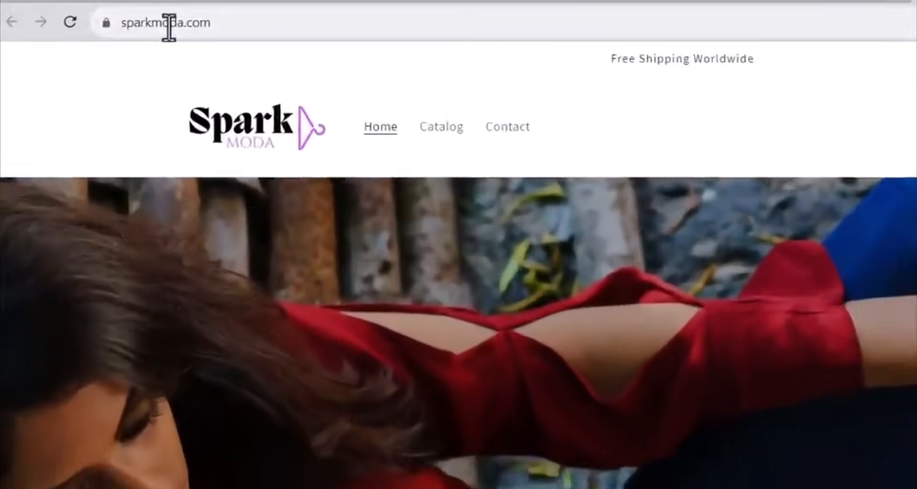
double_click(124, 17)
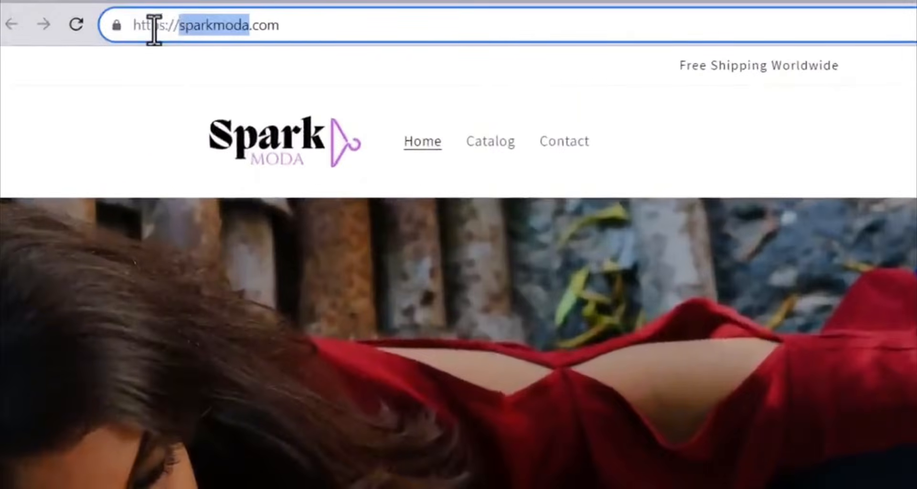
double_click(103, 17)
left_click_drag(154, 30, 164, 30)
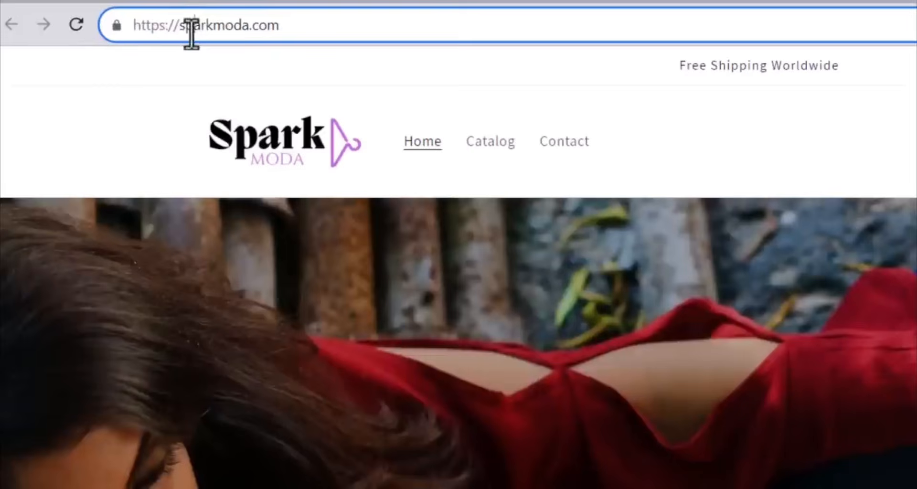
left_click(115, 25)
left_click(113, 25)
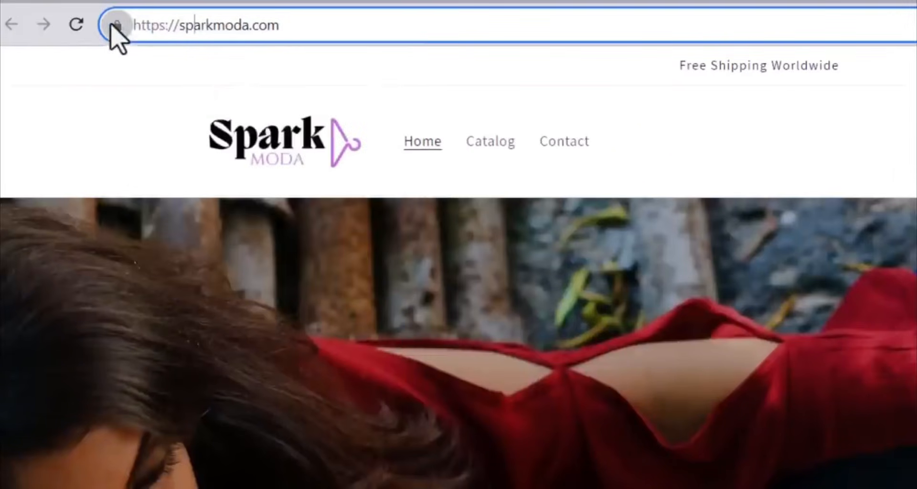
left_click(195, 90)
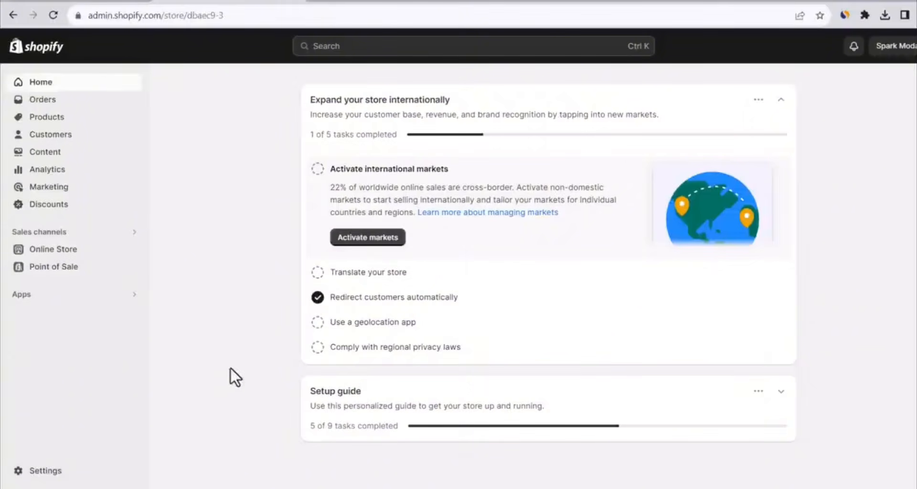
Create the written return and refund policy from the template in the store's policy settings and review its text
left_click(48, 471)
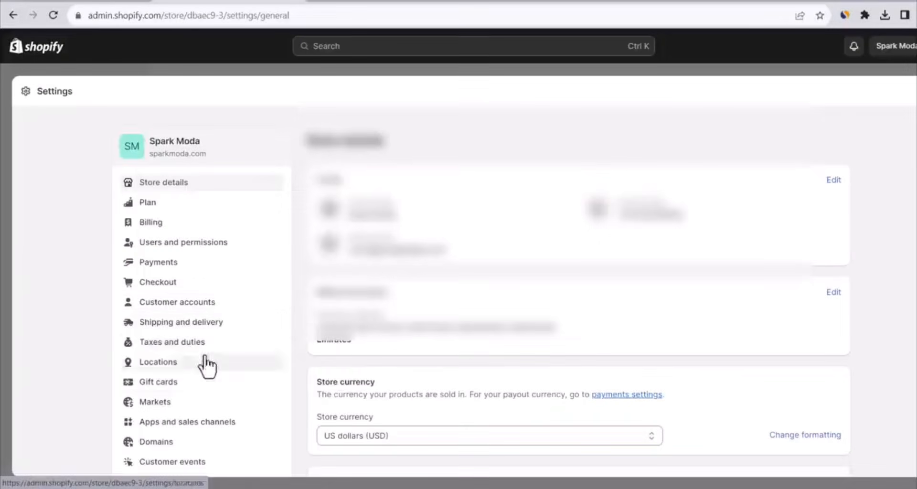
scroll(241, 308, "down", 2)
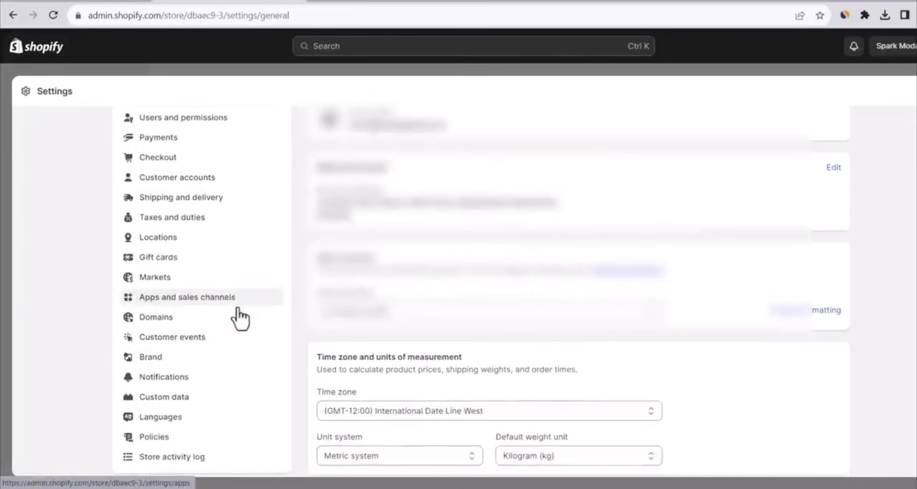
left_click(194, 437)
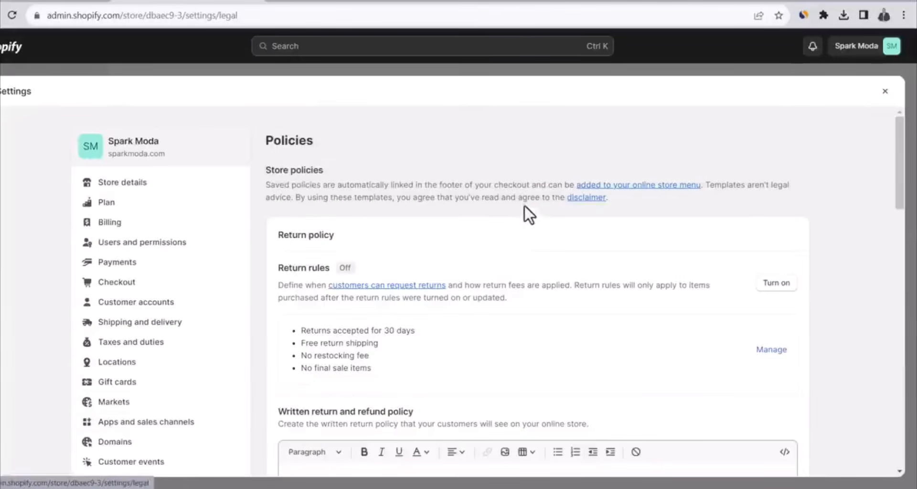
scroll(522, 200, "down", 3)
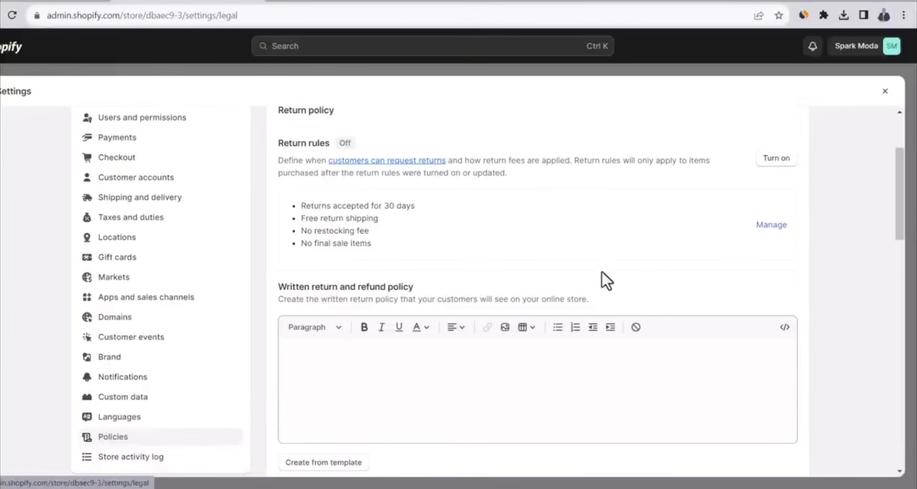
scroll(602, 279, "down", 2)
left_click(324, 400)
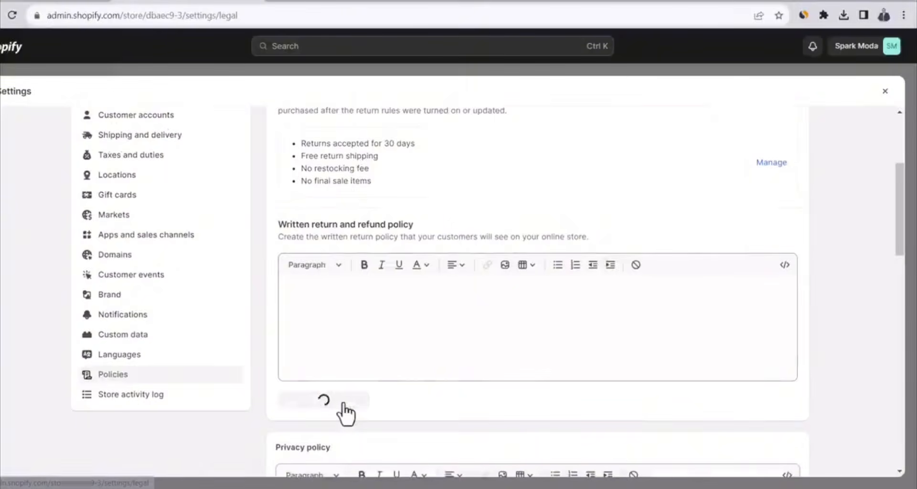
scroll(526, 289, "down", 6)
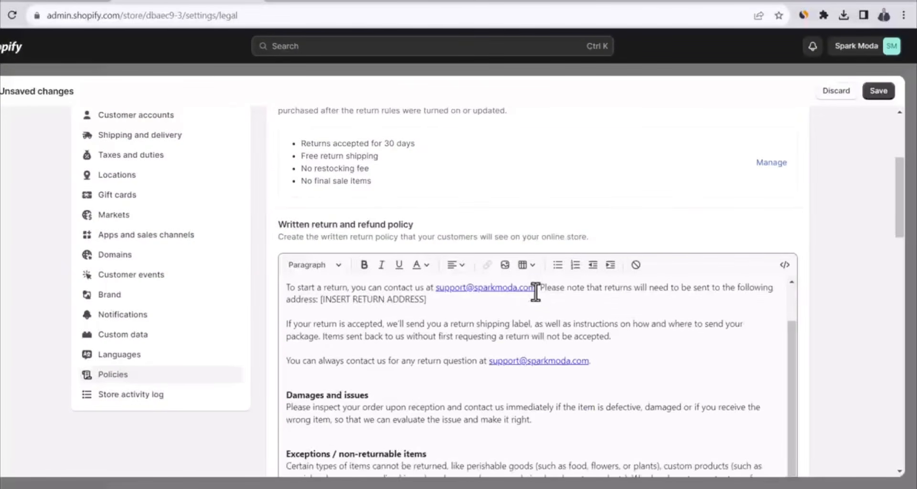
scroll(834, 318, "down", 4)
scroll(818, 297, "up", 4)
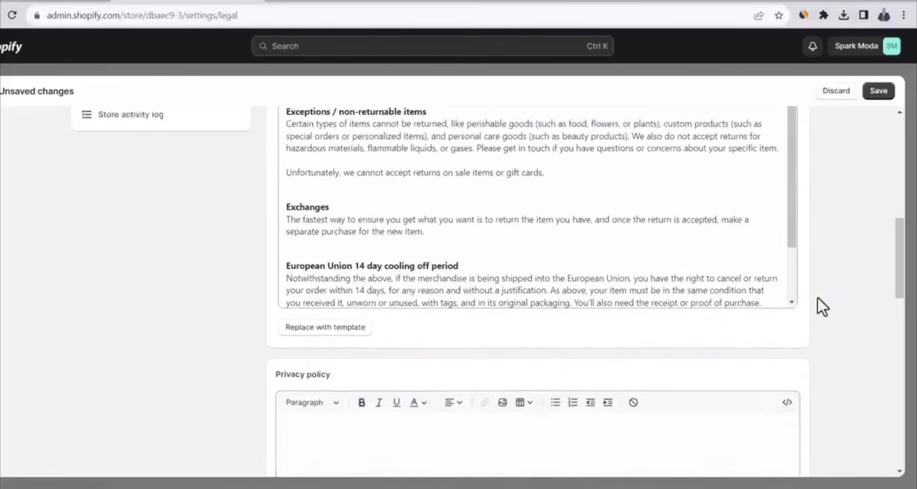
Create the store's privacy policy from the template
scroll(818, 297, "down", 2)
scroll(818, 297, "down", 5)
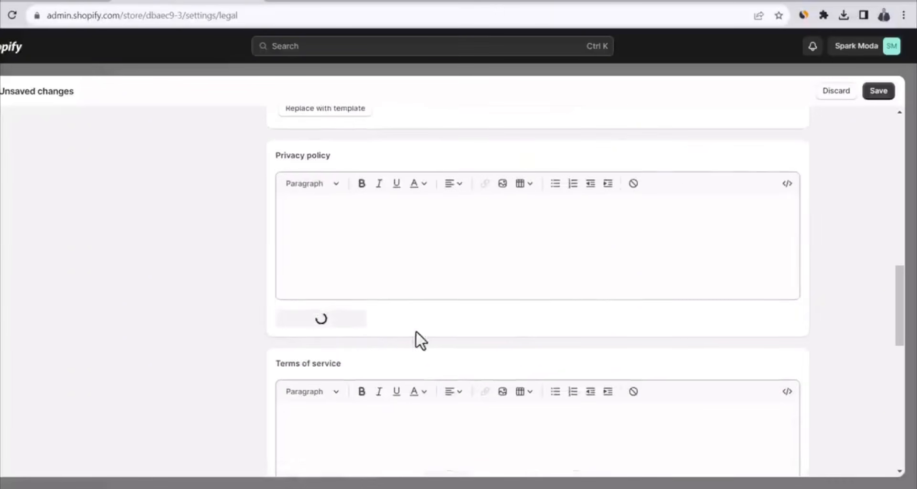
scroll(436, 324, "down", 3)
scroll(271, 331, "down", 6)
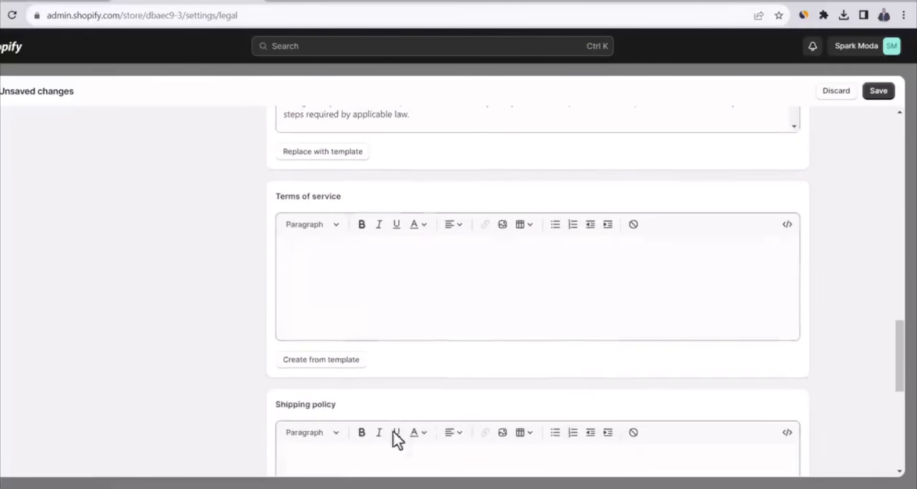
Create the terms of service from the template and fill the shipping policy with the full text copied from the Word document
scroll(251, 342, "down", 9)
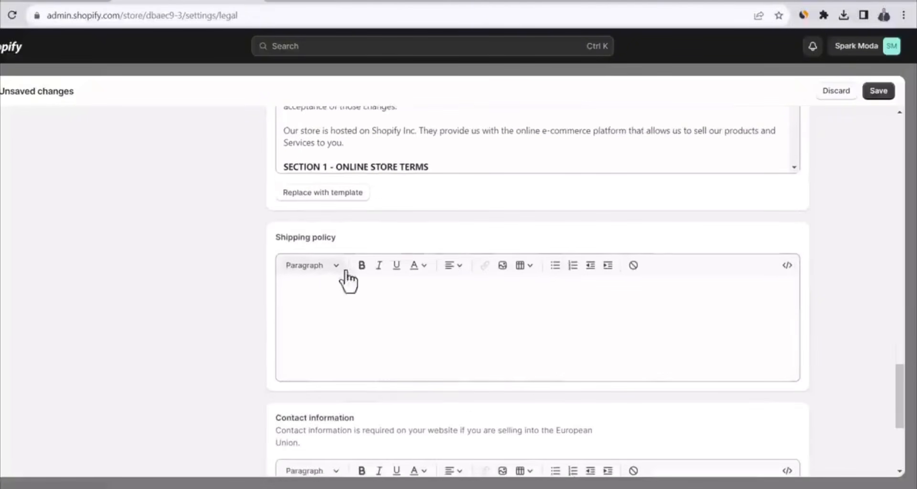
left_click(514, 488)
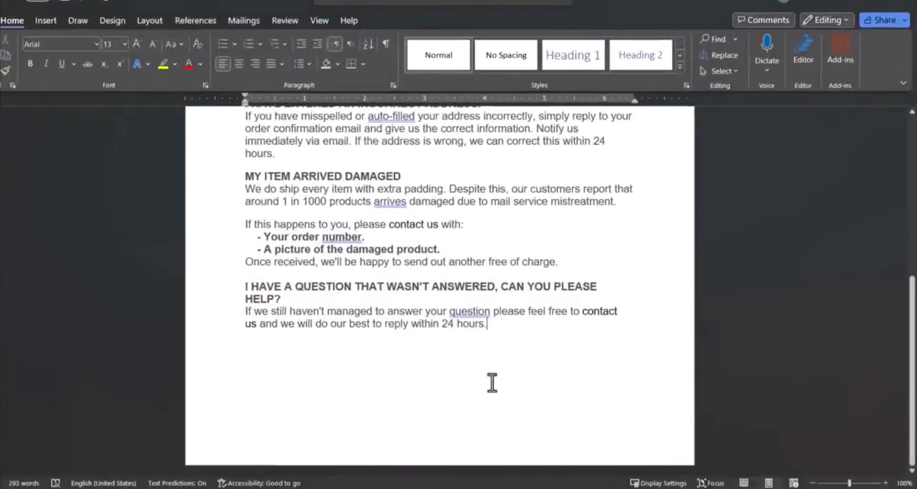
key("ctrl+a")
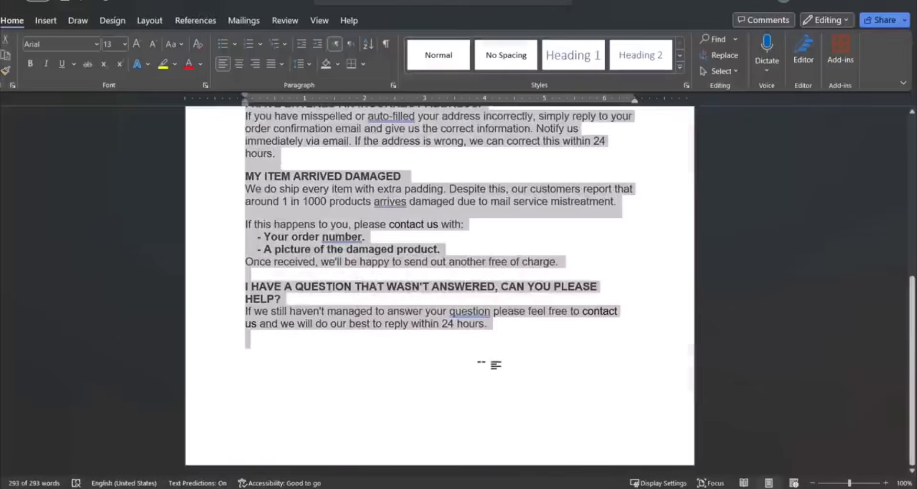
key("alt+Tab")
left_click(418, 308)
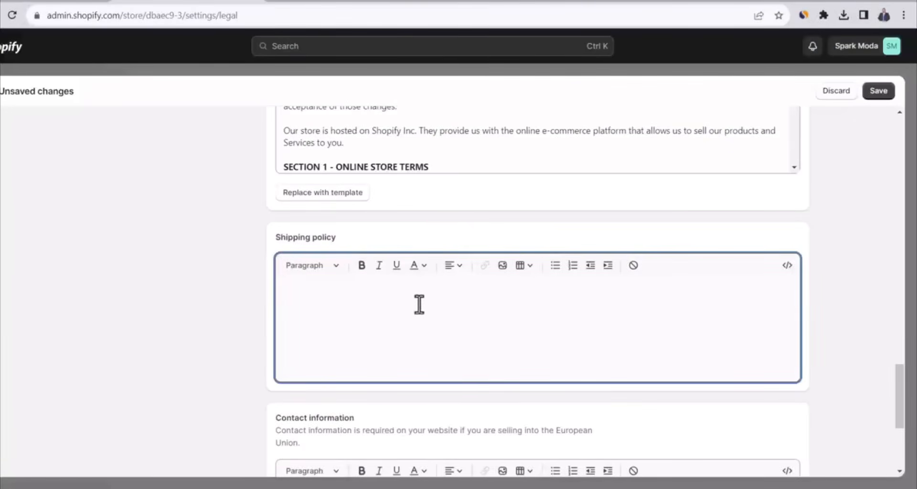
key("ctrl+v")
Fill the contact information policy with the support e-mail address copied from Notepad, save the policies and close the settings
scroll(497, 368, "down", 5)
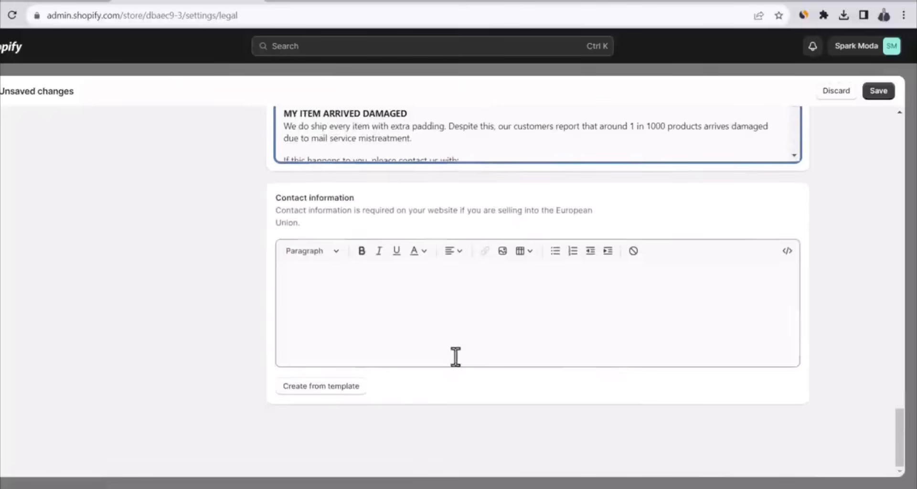
key("alt+Tab")
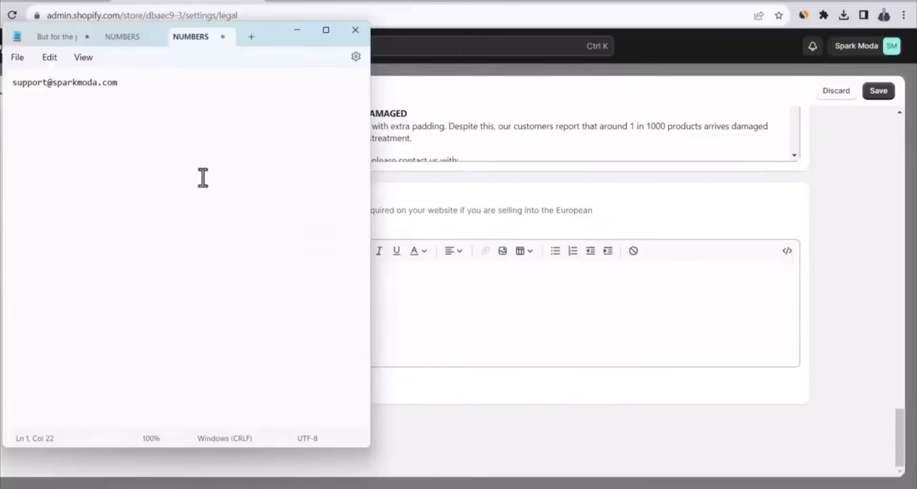
key("ctrl+a")
key("ctrl+c")
key("alt+Tab")
left_click(497, 322)
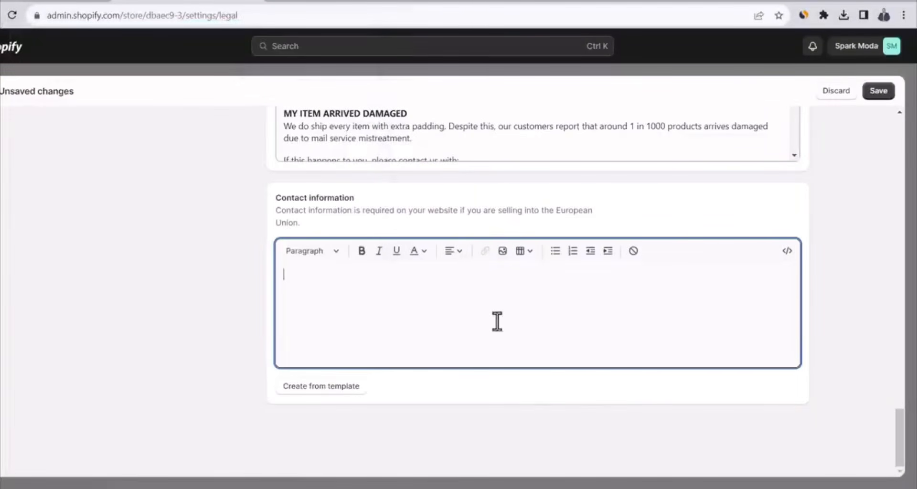
key("ctrl+v")
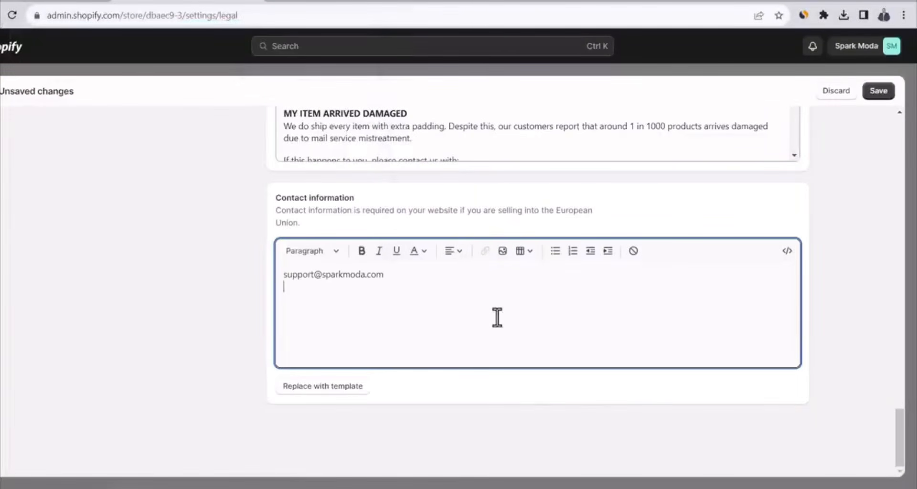
left_click(887, 92)
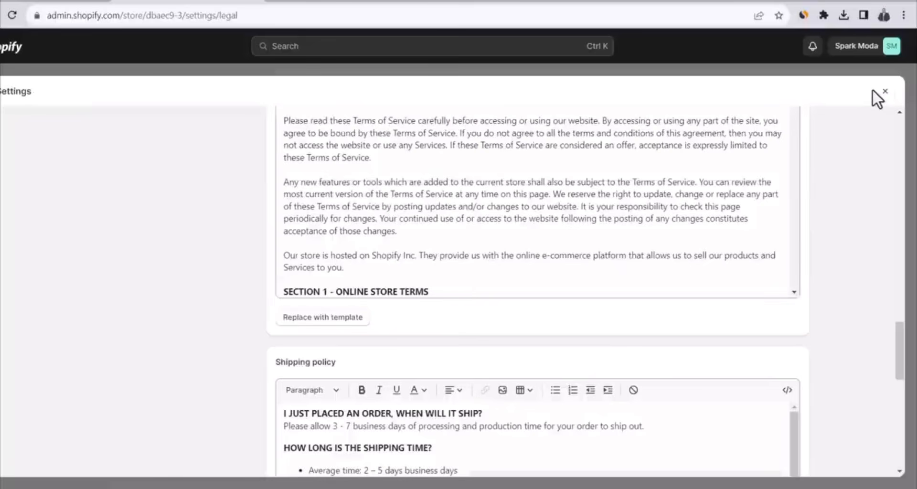
left_click(885, 91)
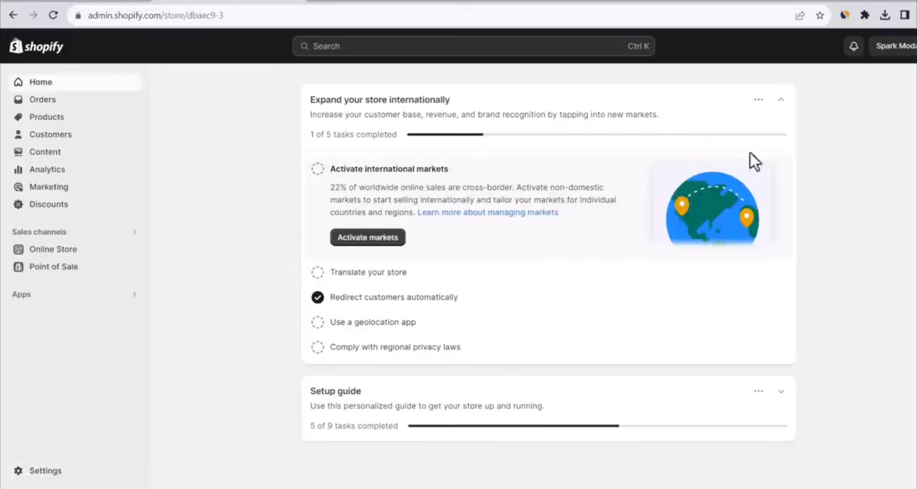
Open the online store's Contact page from its list of pages and review the contact form on the live site
left_click(65, 250)
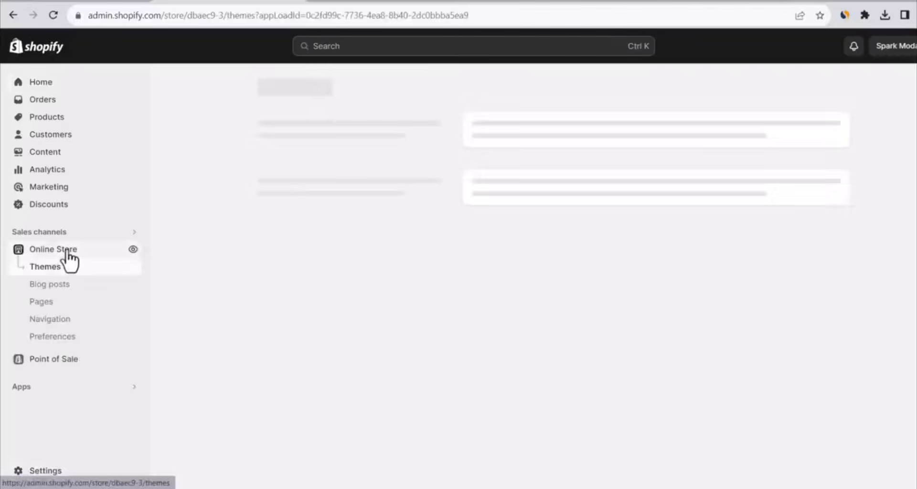
left_click(50, 302)
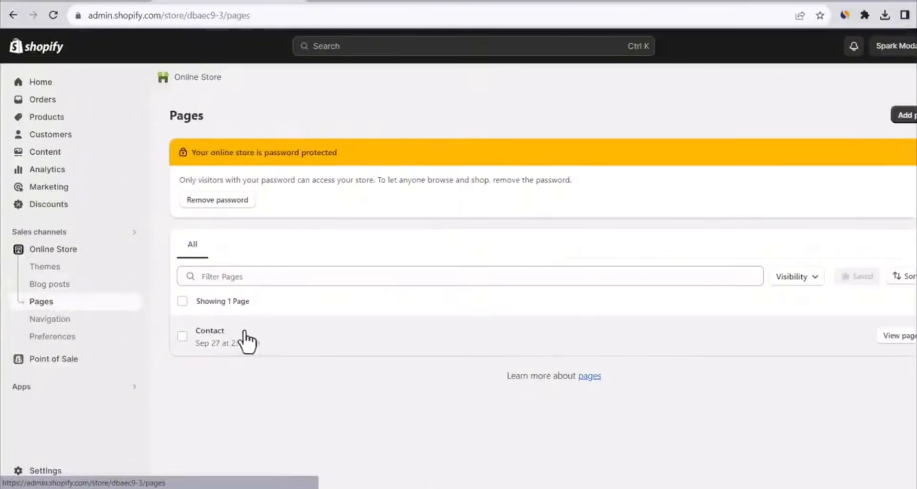
mouse_move(445, 339)
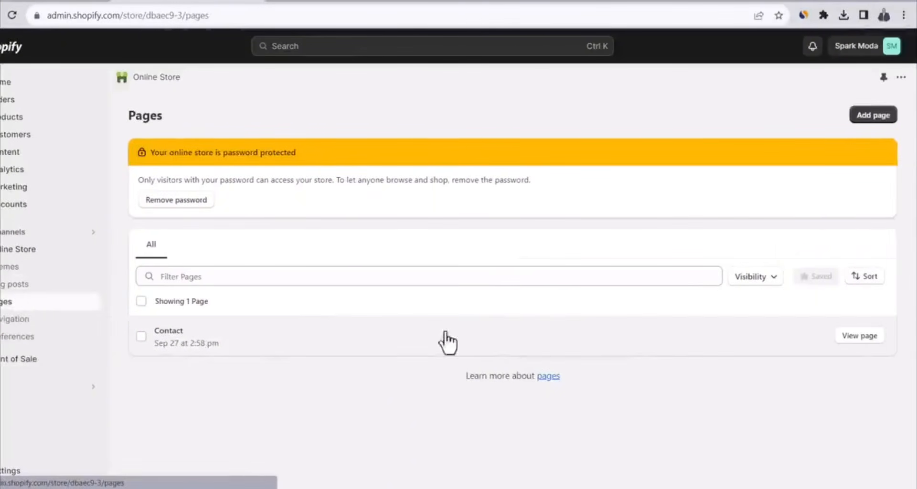
left_click(860, 336)
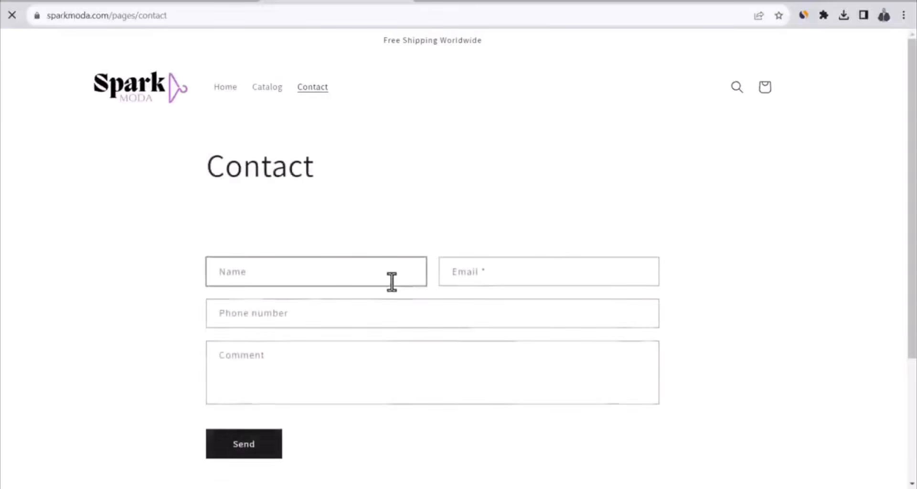
scroll(363, 297, "down", 1)
scroll(363, 298, "down", 1)
scroll(363, 301, "up", 2)
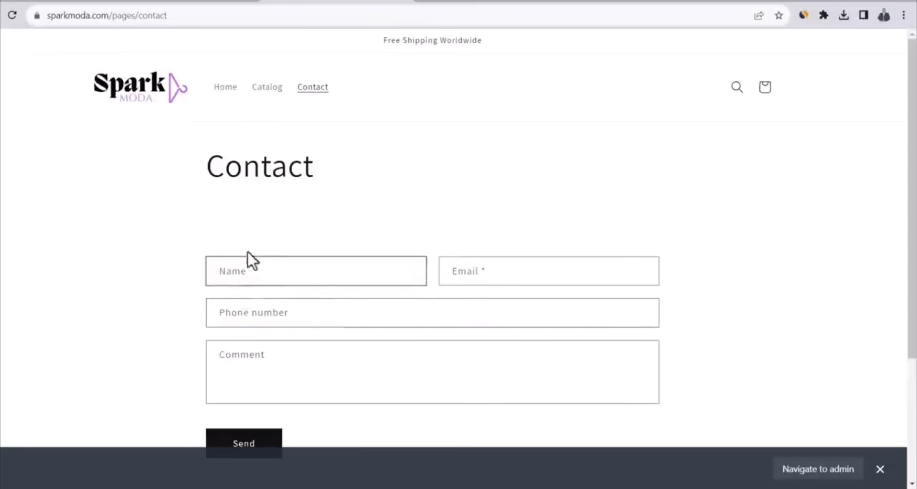
Add a new online store page in the Shopify admin with the title "About us"
left_click(205, 3)
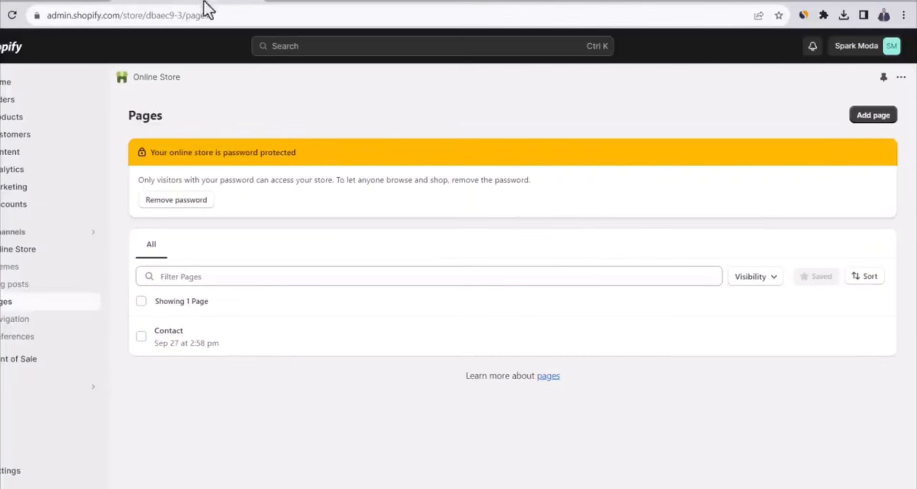
left_click(872, 119)
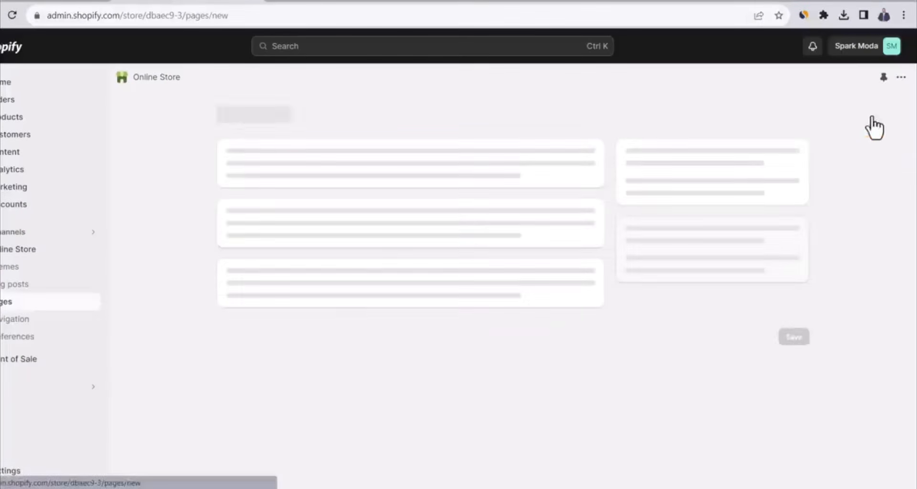
left_click(309, 174)
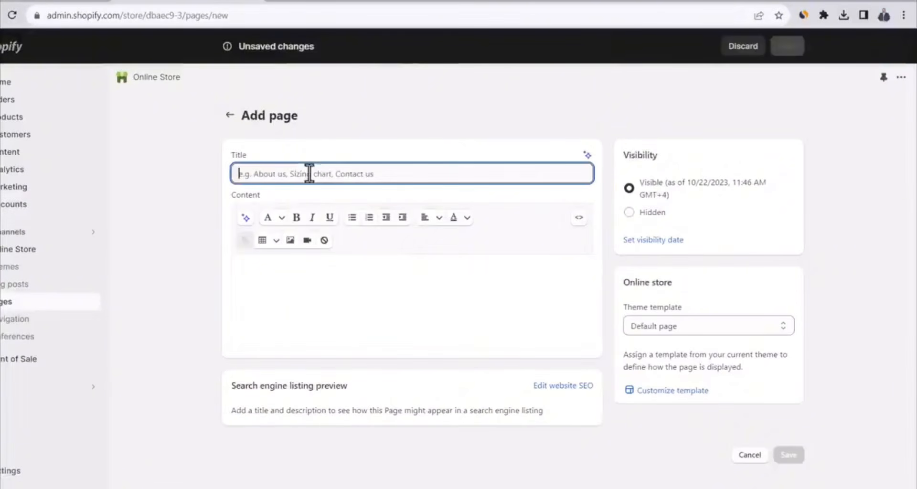
type("About us")
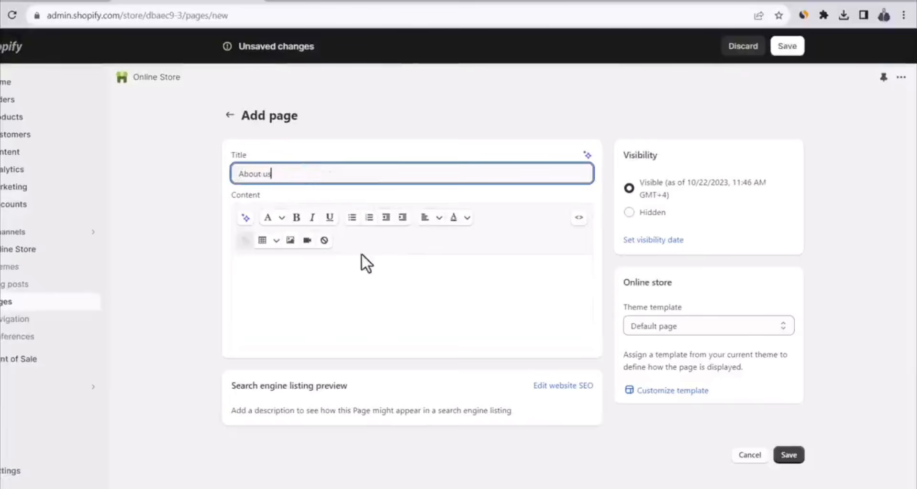
Fill the About us page content with the Spark Moda introduction copied from the Word document, save it and return to the pages list
left_click(353, 282)
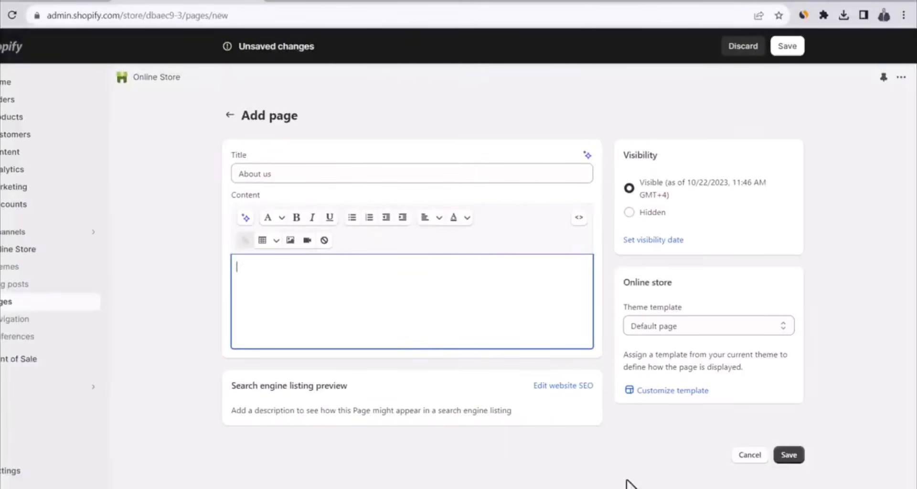
key("alt+Tab")
key("ctrl+a")
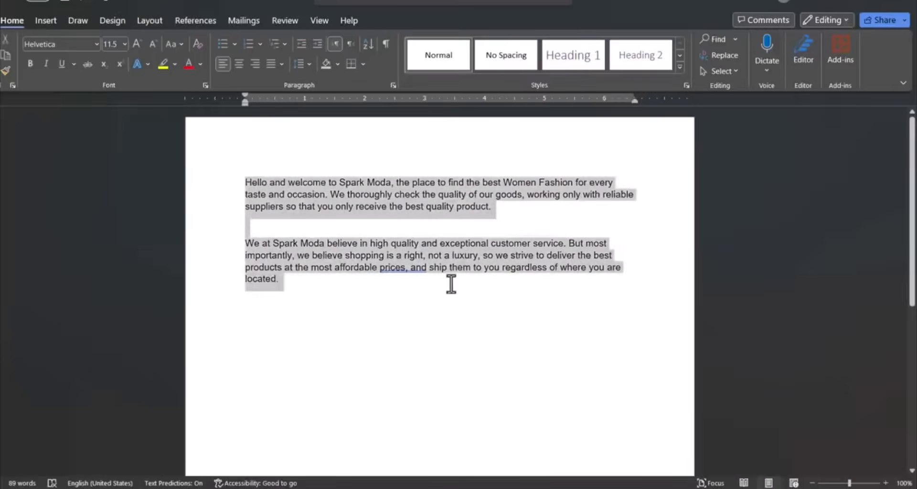
key("ctrl+c")
key("alt+Tab")
key("ctrl+v")
left_click(787, 46)
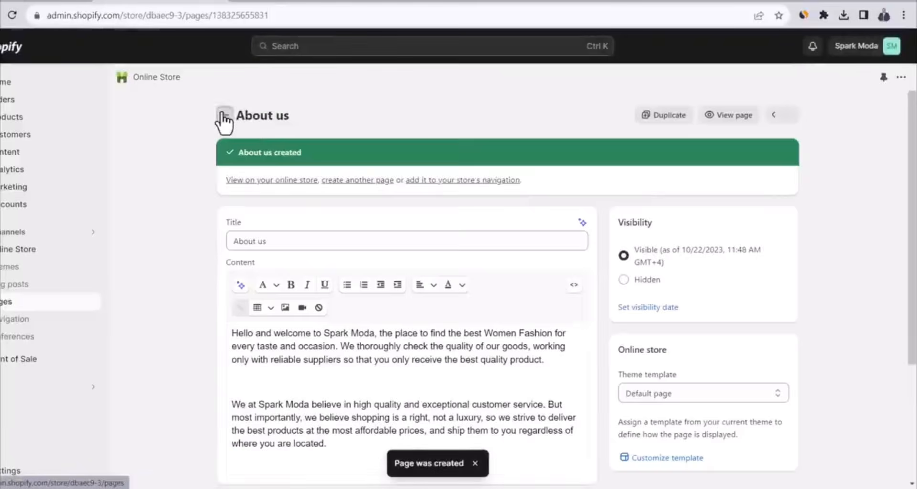
left_click(224, 118)
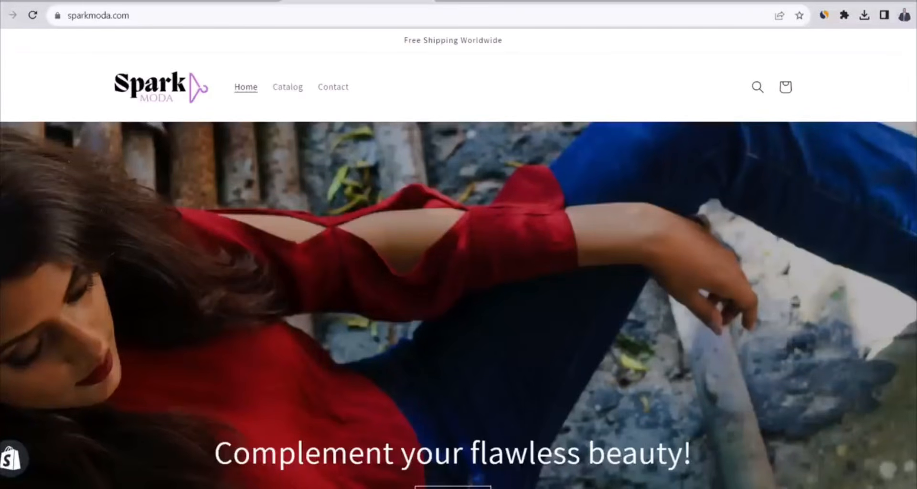
Check the live home page's header and footer links, and remove the Home, Catalog and Contact items from the main menu
scroll(459, 263, "down", 15)
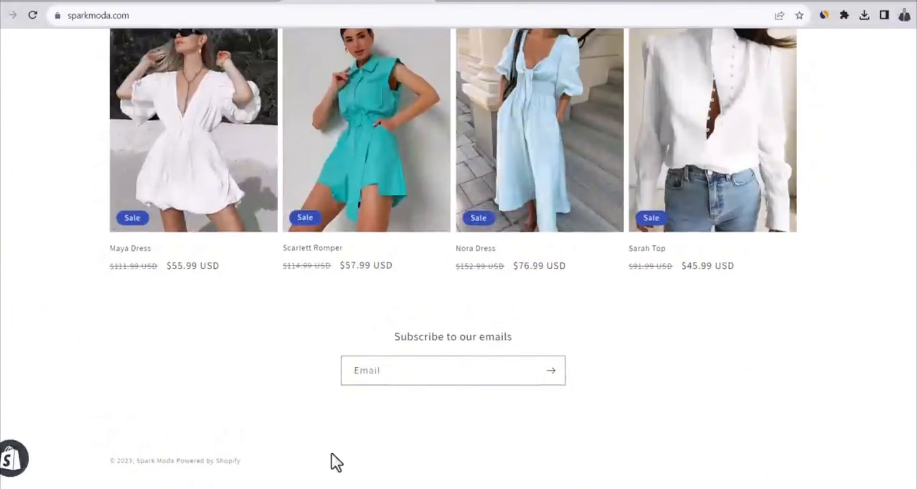
scroll(458, 263, "up", 15)
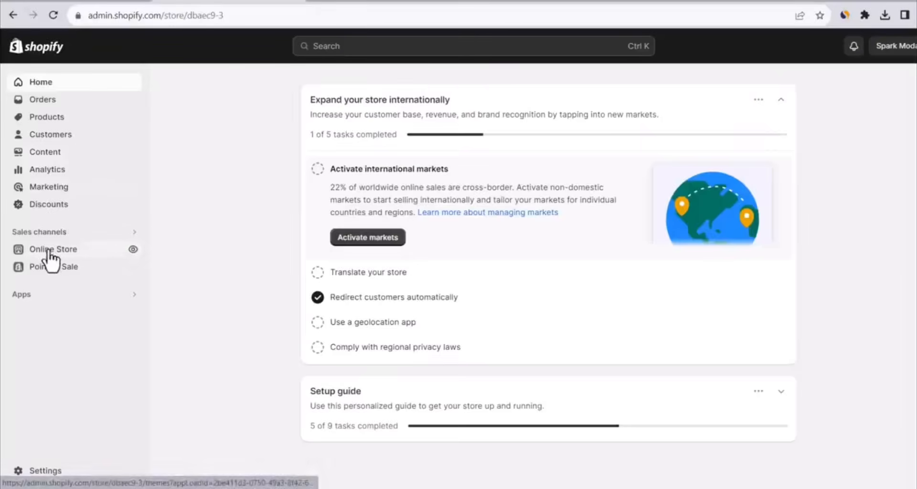
left_click(48, 250)
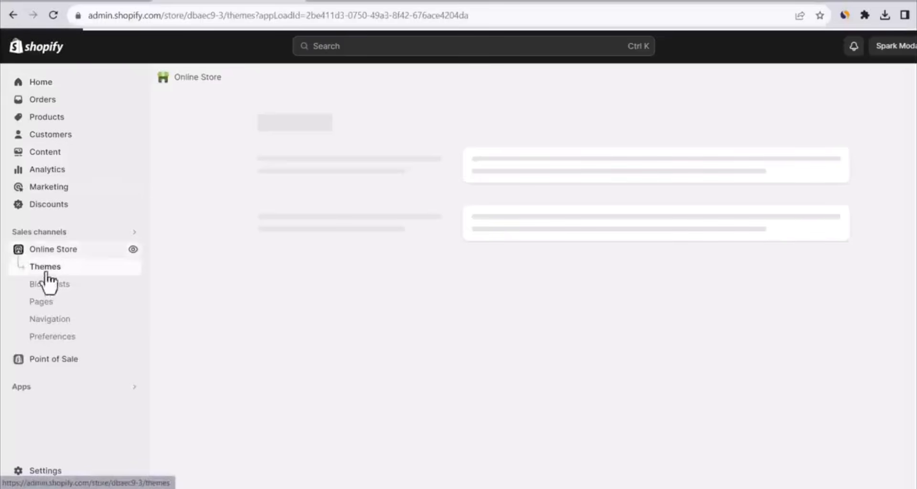
left_click(50, 324)
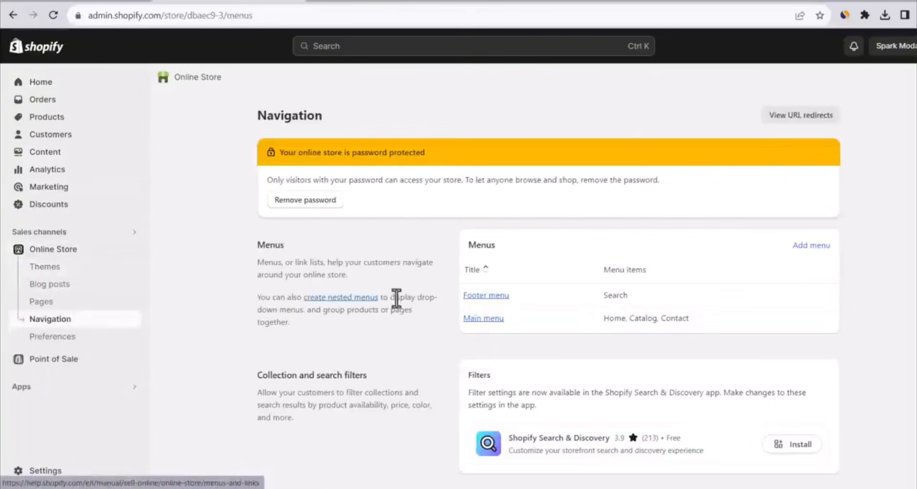
left_click(494, 321)
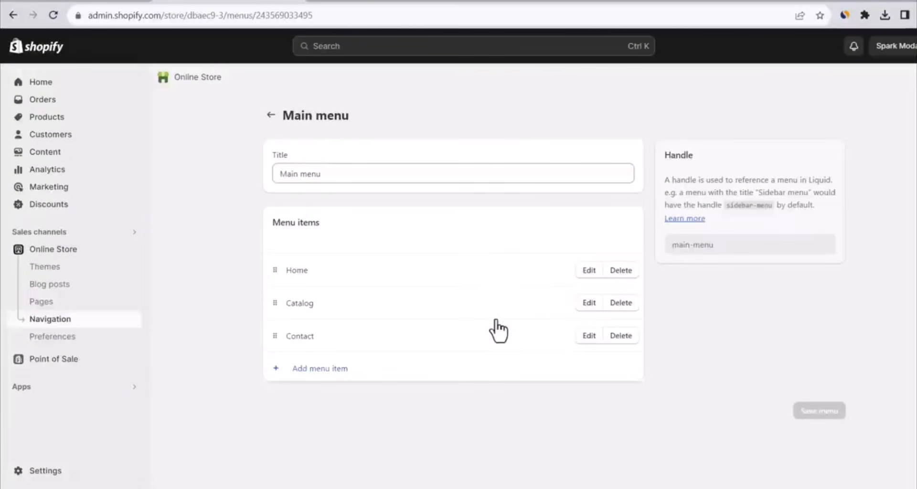
left_click(627, 271)
left_click(634, 304)
left_click(623, 271)
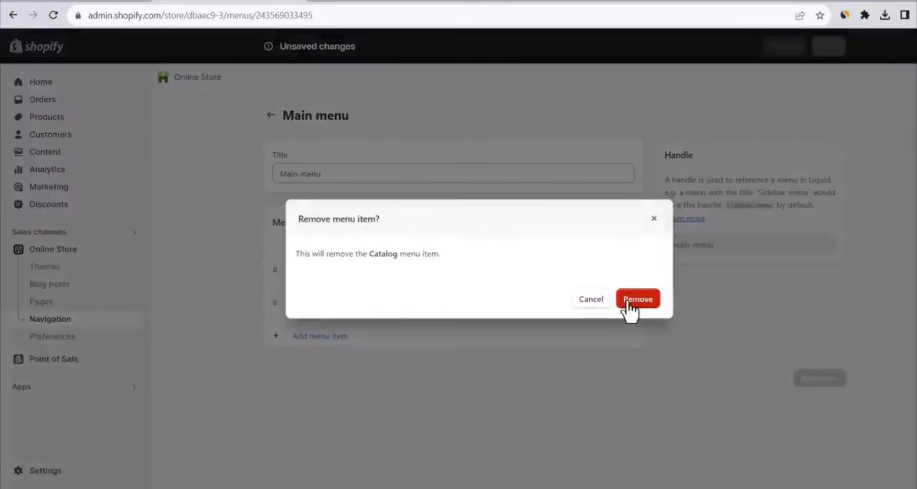
left_click(628, 301)
left_click(624, 273)
left_click(630, 300)
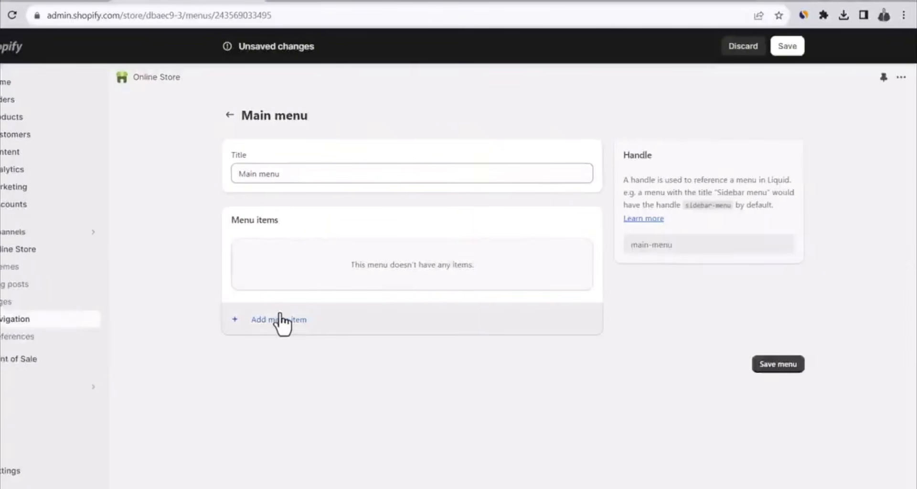
Add a Dresses item to the main menu that links to the Dresses collection
left_click(333, 323)
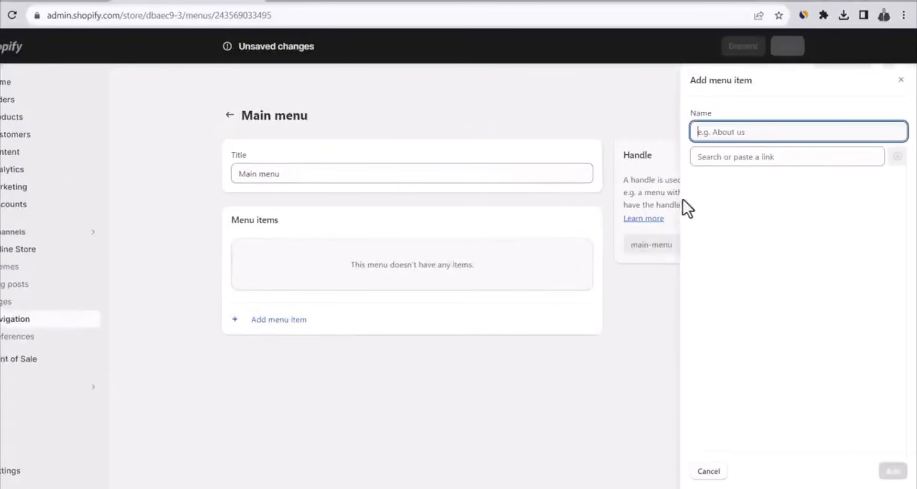
left_click(737, 156)
left_click(729, 232)
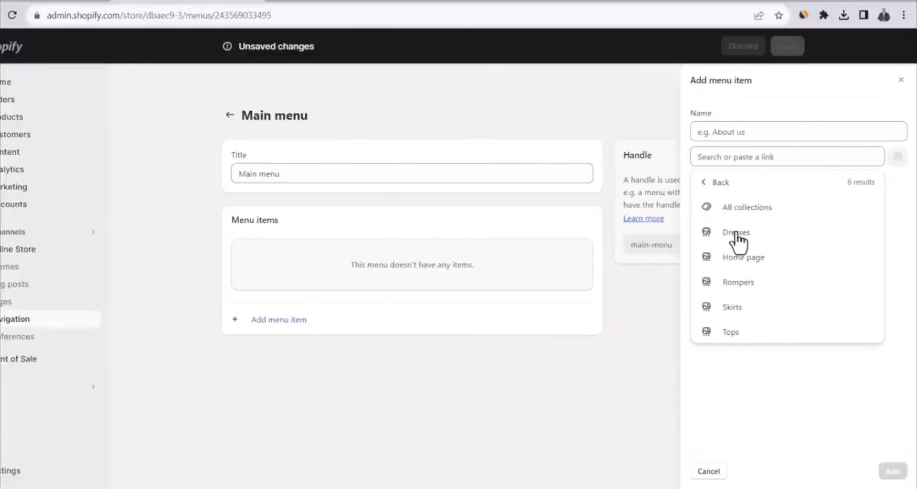
left_click(737, 235)
left_click(893, 471)
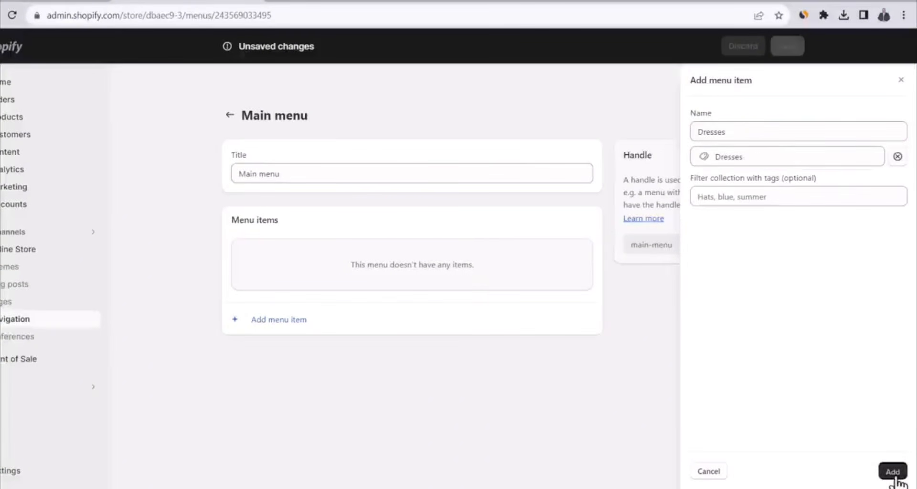
Add Rompers, Skirts and Tops items to the main menu, each linked to its matching collection
left_click(282, 304)
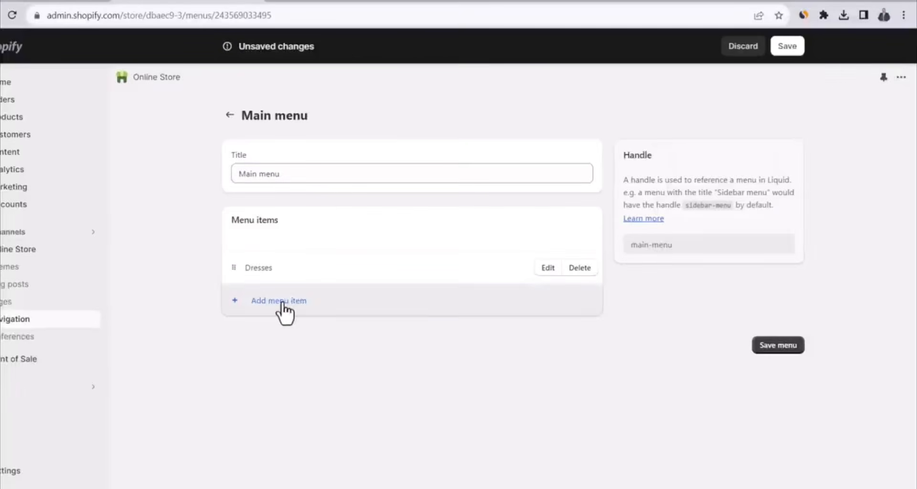
left_click(739, 154)
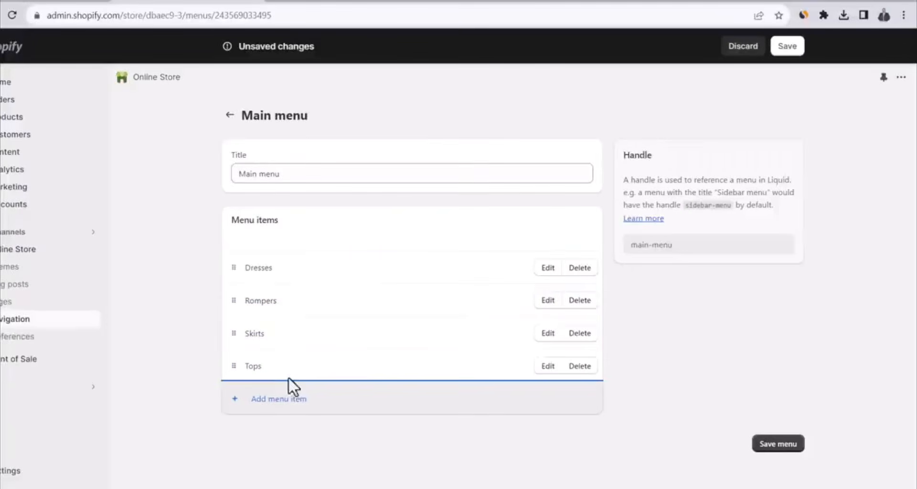
left_click(274, 398)
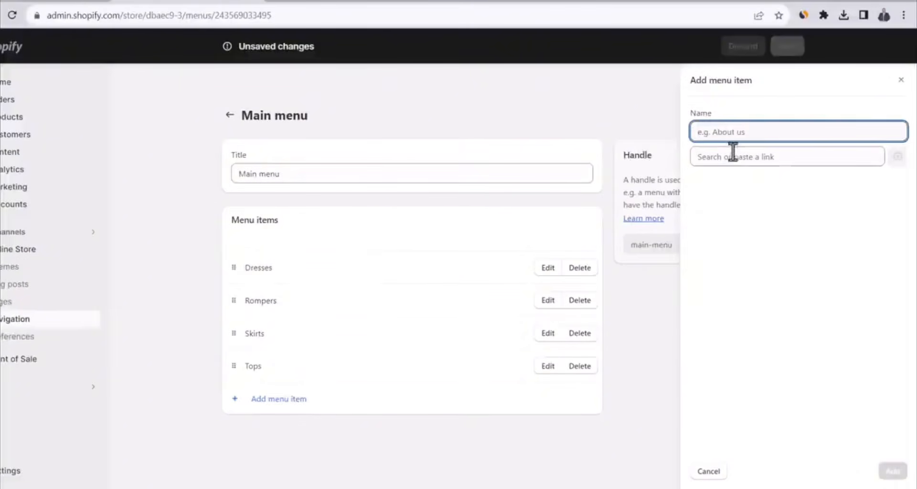
left_click(732, 154)
left_click(736, 284)
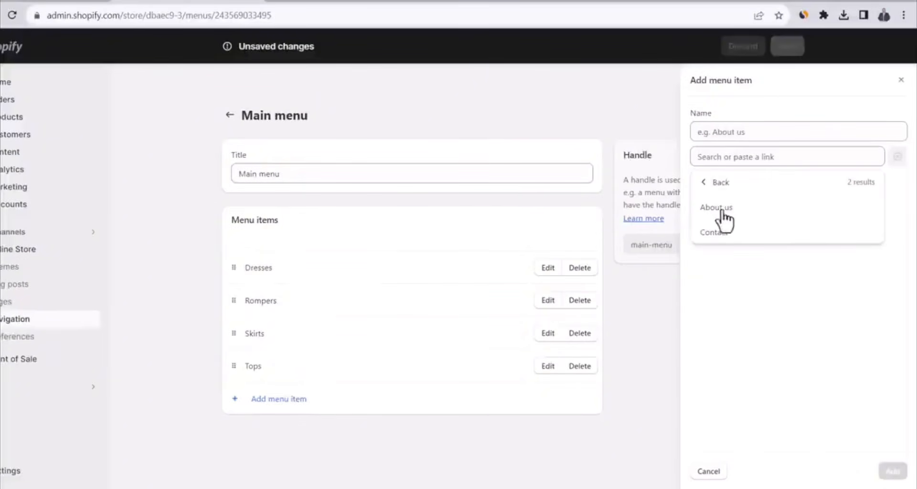
left_click(709, 472)
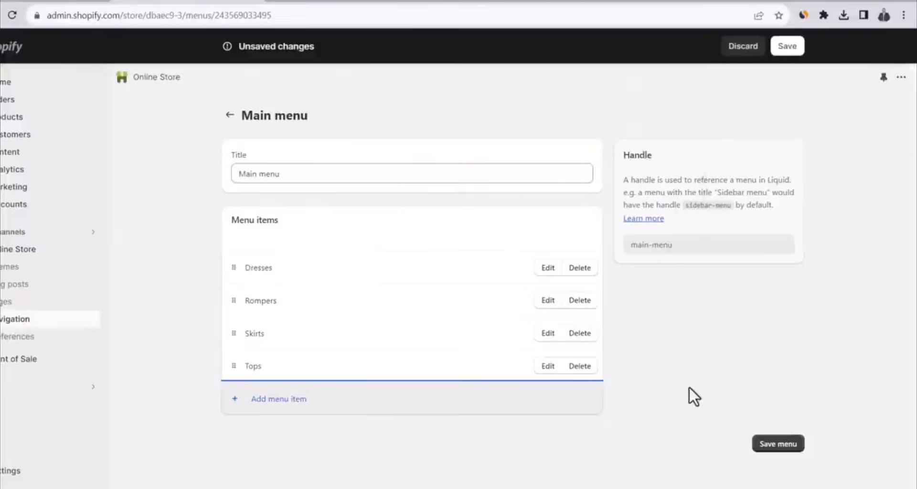
Save the main menu and check the header links on the live store
left_click(777, 451)
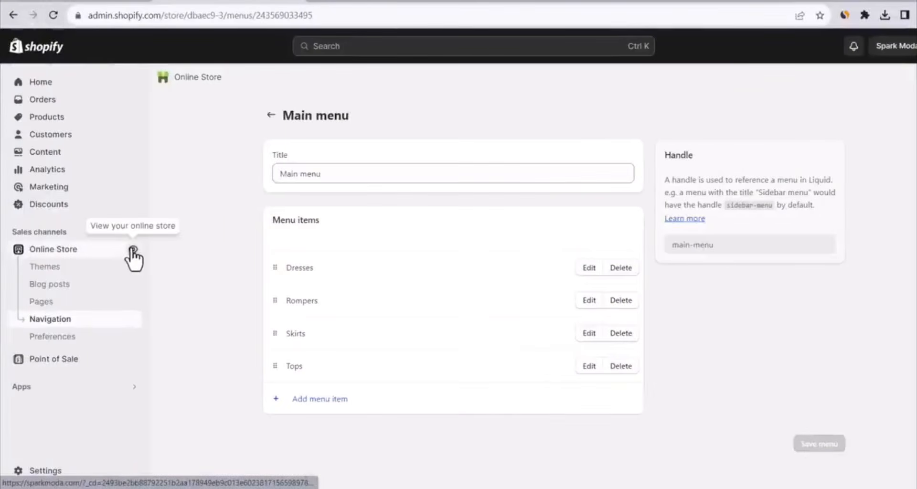
left_click(133, 250)
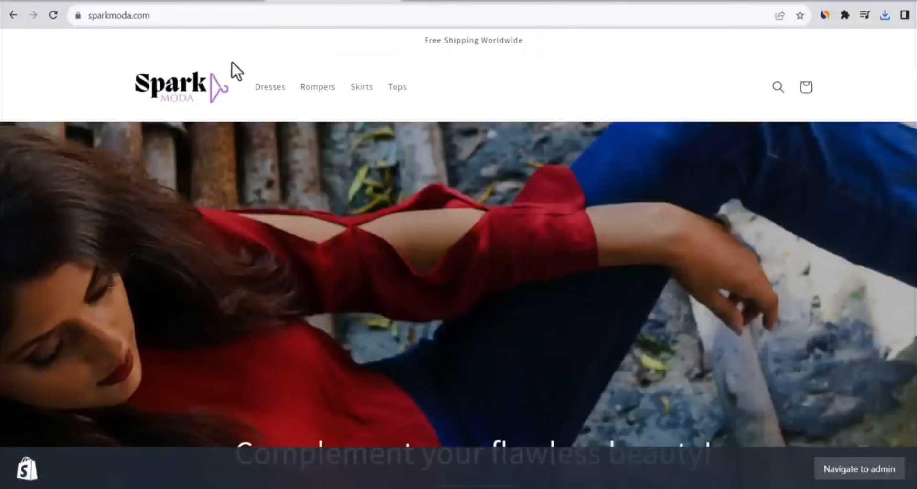
left_click(205, 1)
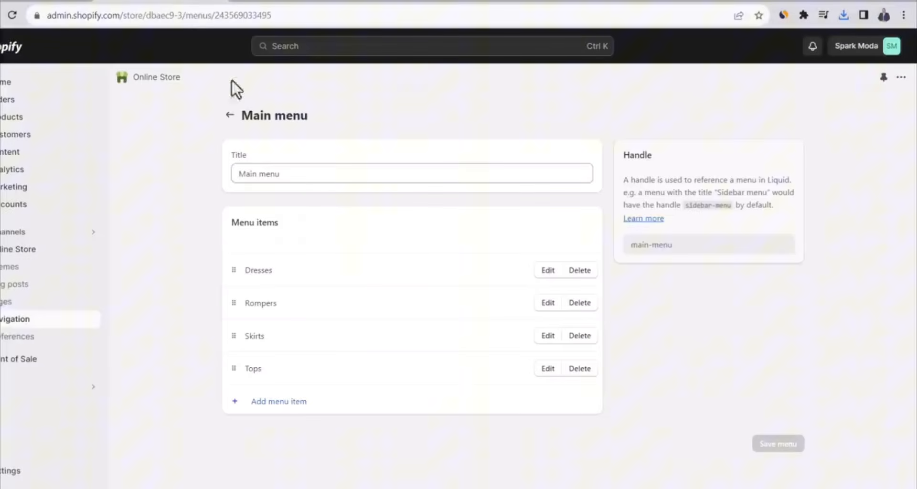
Open the Footer menu from the navigation list and remove its Search item
left_click(230, 116)
left_click(451, 298)
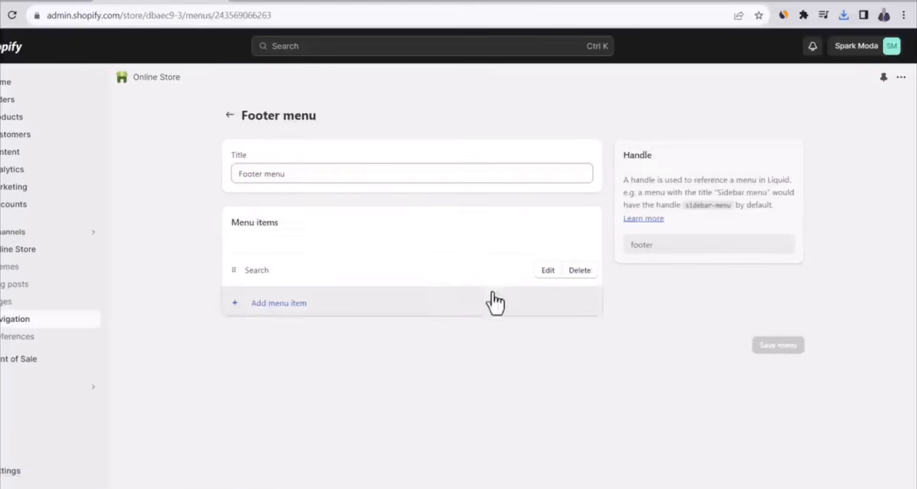
left_click(580, 269)
left_click(595, 299)
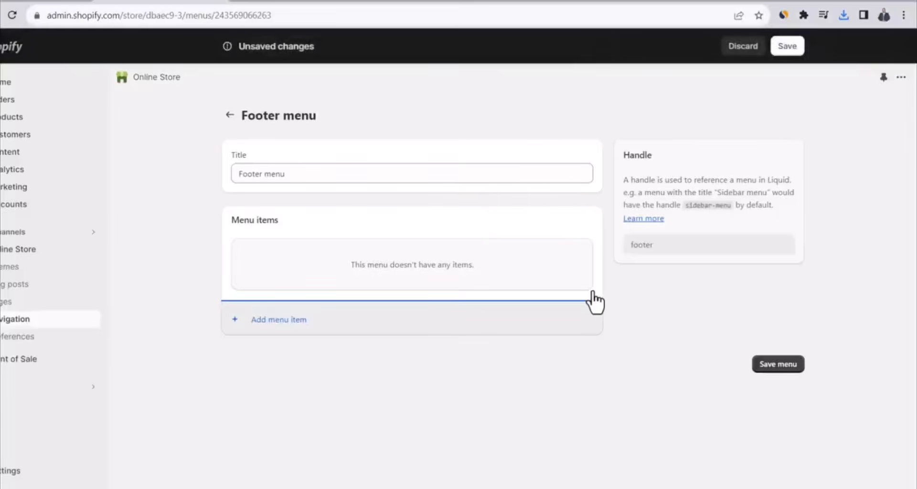
Add an About us item to the footer menu that links to the About us page
left_click(285, 327)
left_click(723, 158)
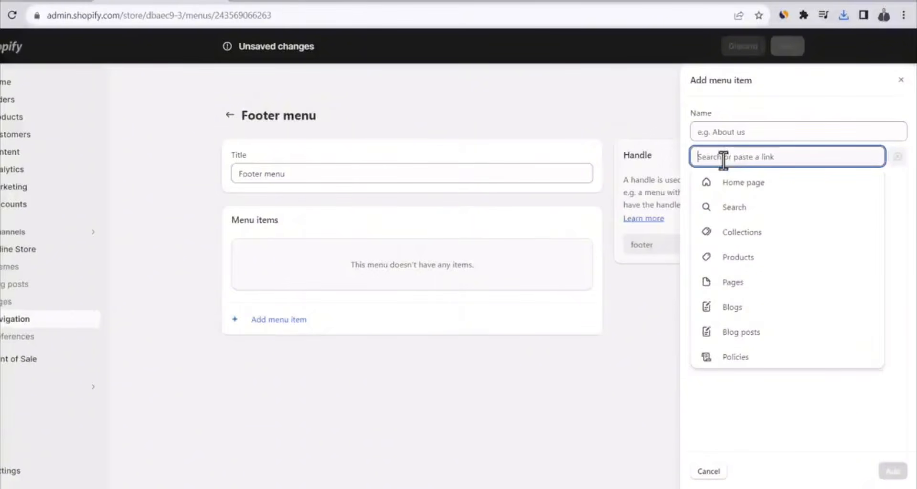
left_click(733, 282)
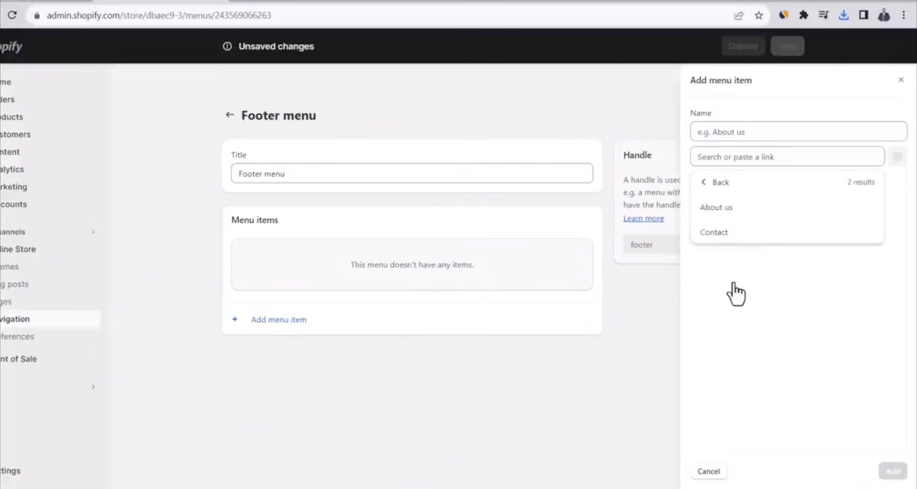
left_click(736, 210)
left_click(892, 471)
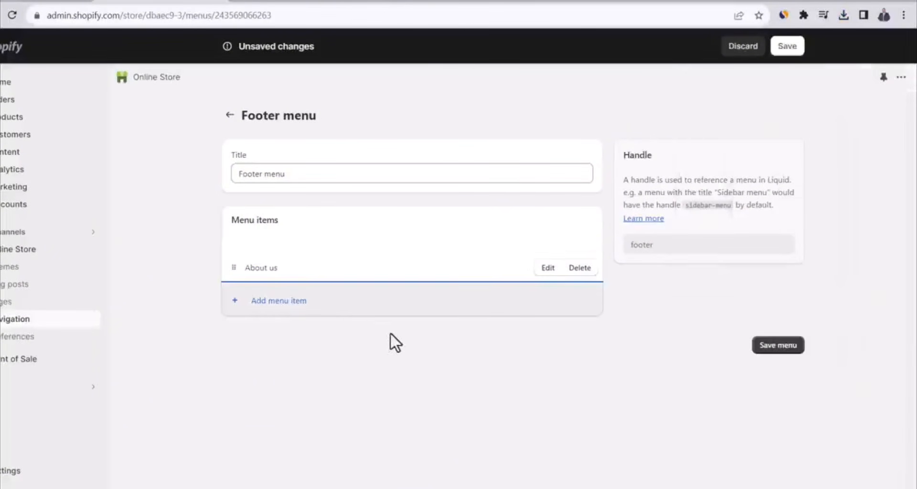
Add a Contact item to the footer menu that links to the Contact page
left_click(272, 300)
left_click(727, 158)
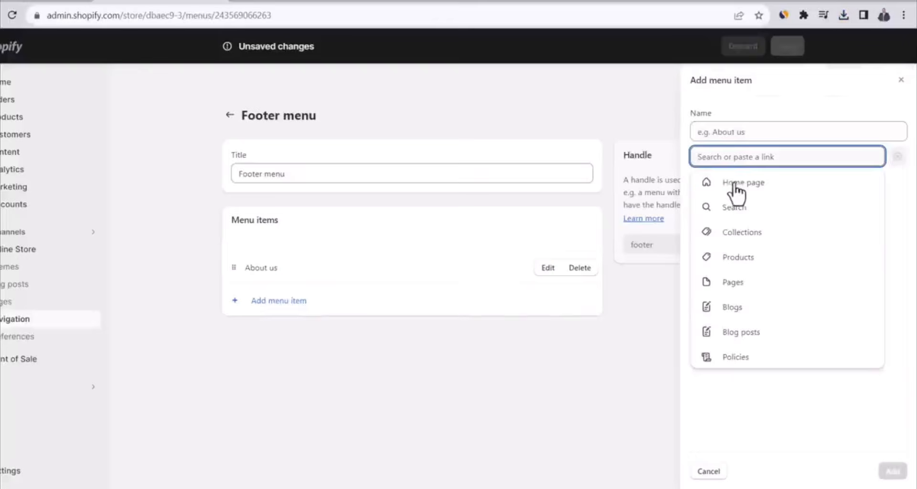
left_click(724, 286)
left_click(721, 235)
left_click(891, 470)
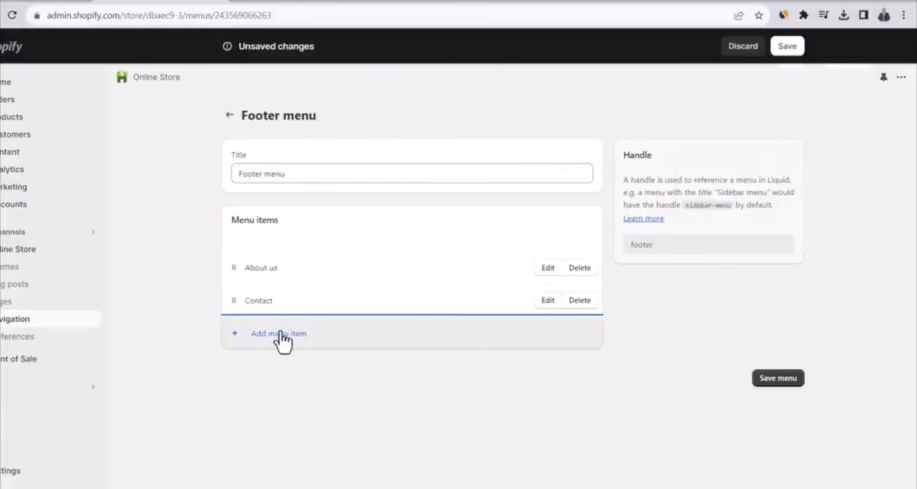
Add a Privacy Policy item to the footer menu that links to the privacy policy
left_click(280, 334)
left_click(715, 156)
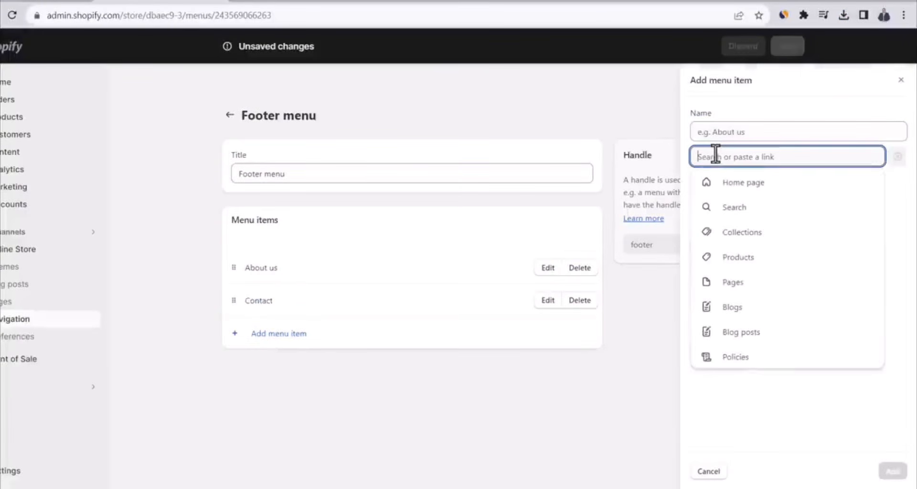
left_click(727, 366)
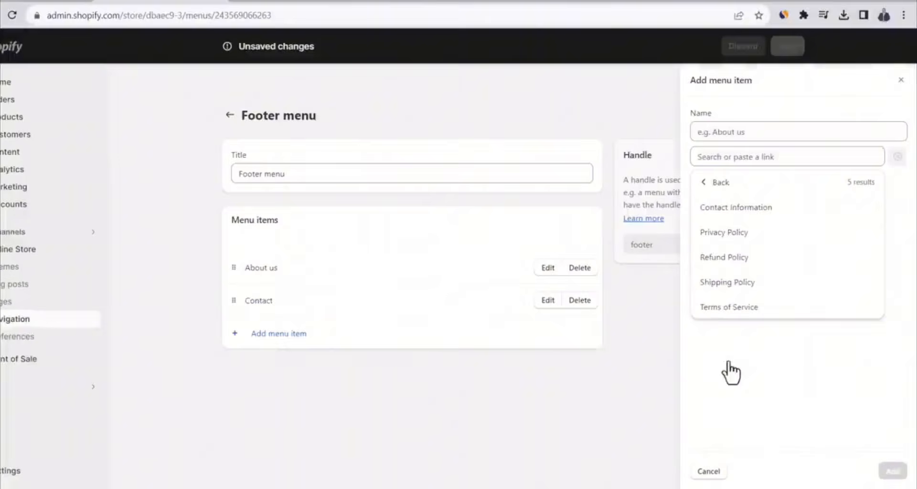
left_click(724, 234)
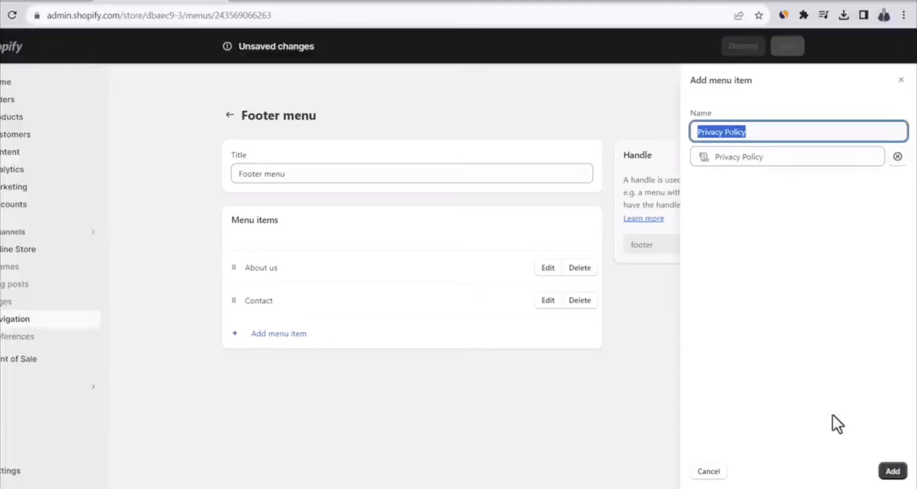
left_click(893, 472)
Add Refund Policy, Shipping Policy and Terms of Service items to the footer menu, linked to their matching policies
left_click(289, 367)
left_click(731, 156)
left_click(735, 325)
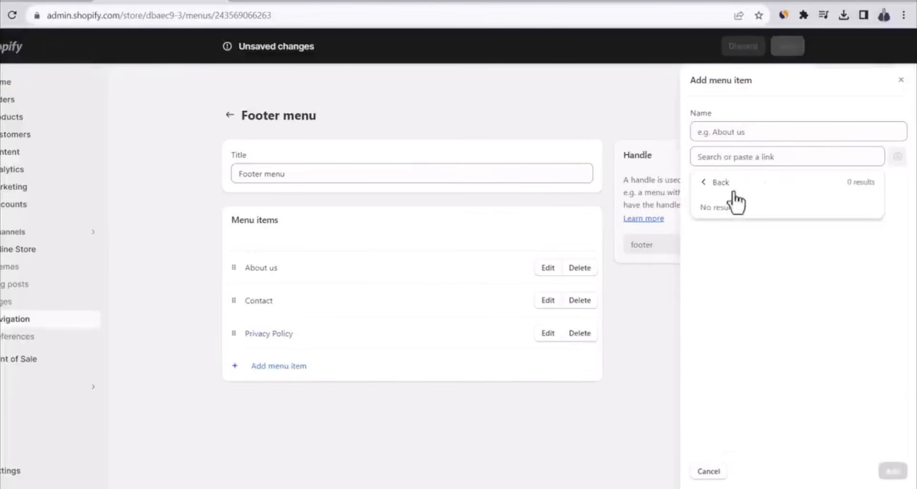
left_click(734, 191)
left_click(730, 356)
left_click(730, 258)
left_click(893, 472)
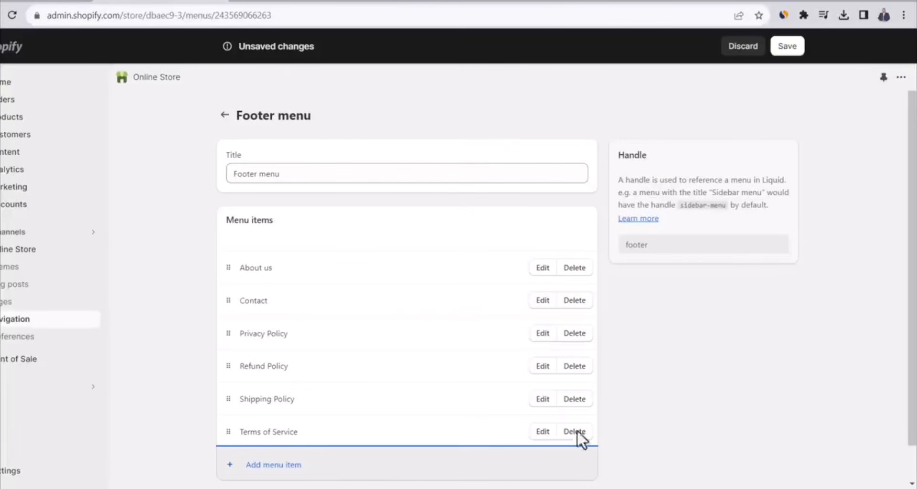
Reorder the footer menu so Shipping Policy and Refund Policy come before Privacy Policy, and save the menu
left_click_drag(228, 399, 228, 344)
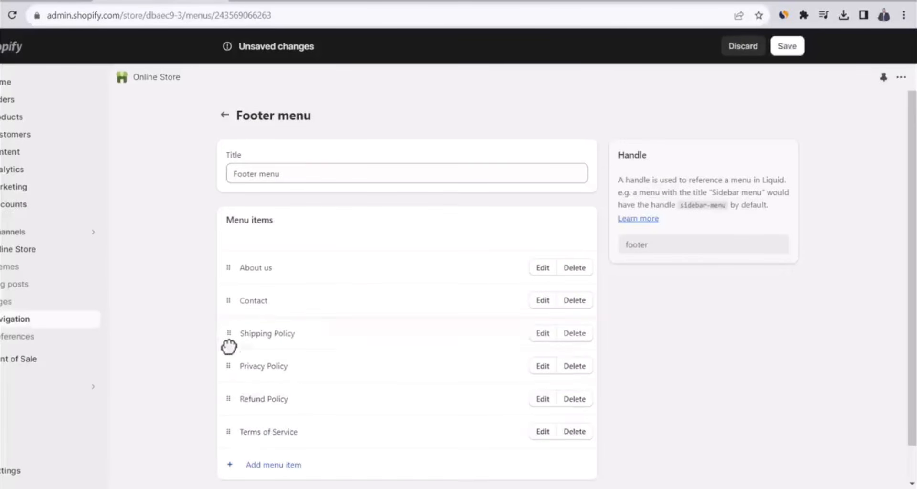
left_click_drag(228, 400, 229, 374)
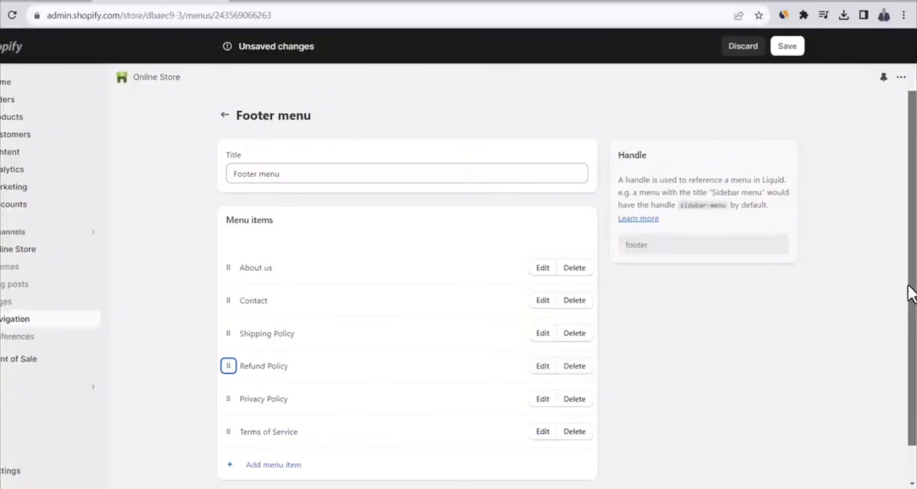
scroll(910, 293, "down", 1)
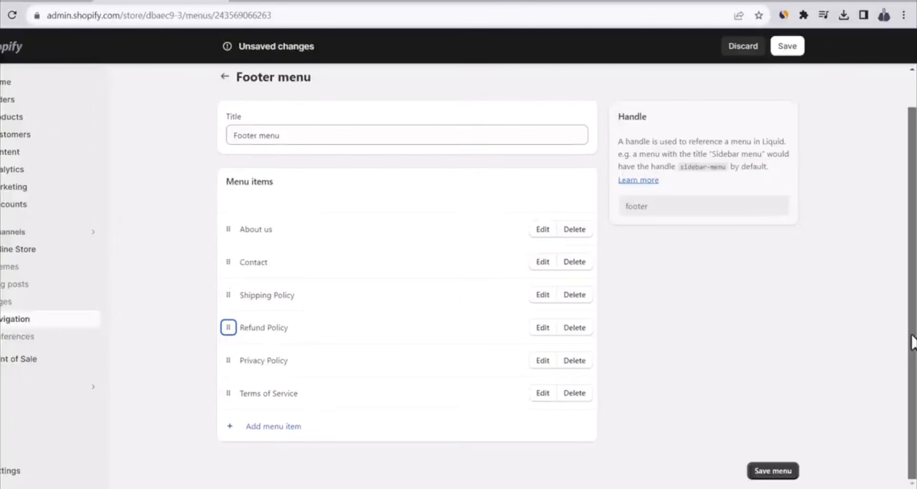
left_click(776, 473)
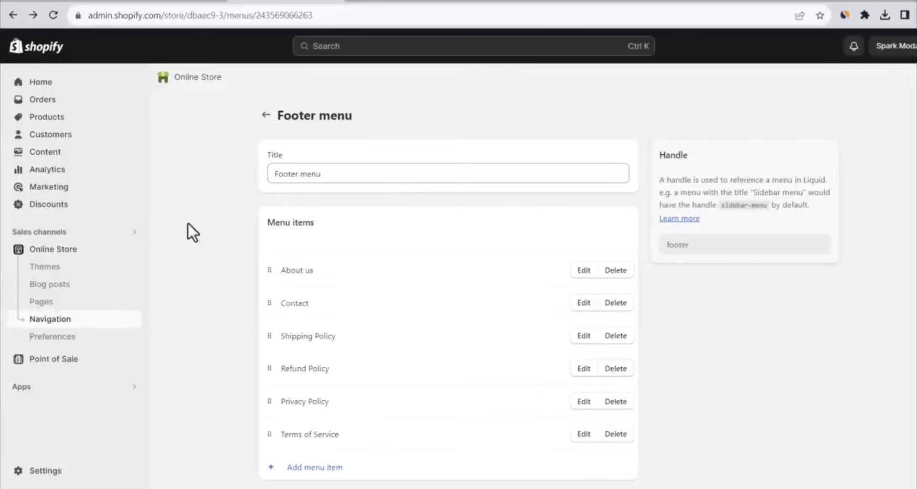
Open the Dawn theme for customization and add a Menu block to the home page's Footer section
left_click(19, 270)
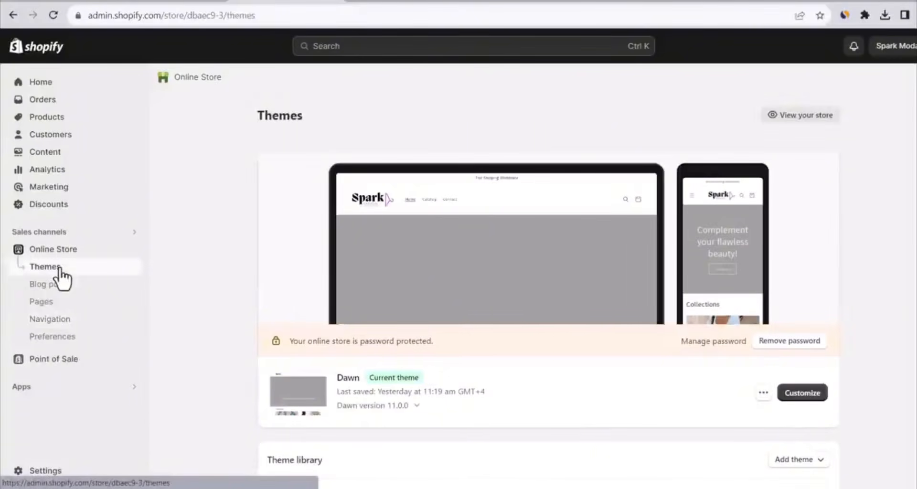
left_click(812, 395)
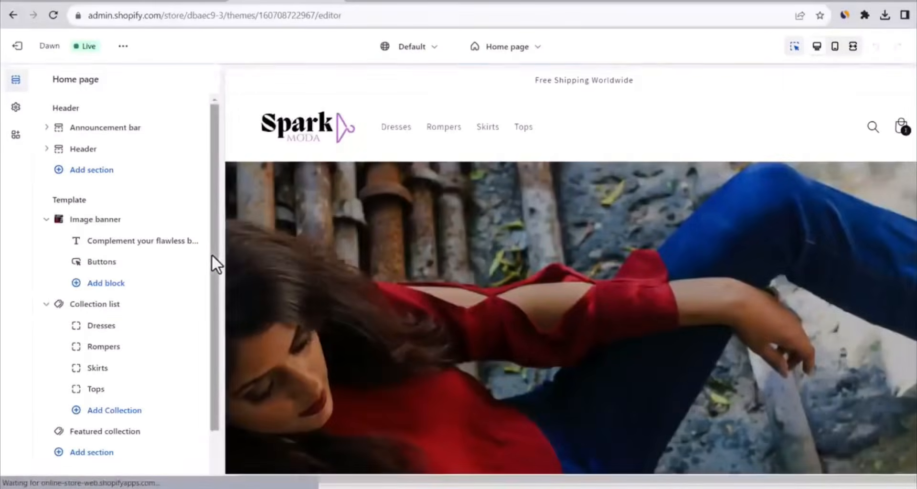
left_click_drag(214, 274, 220, 353)
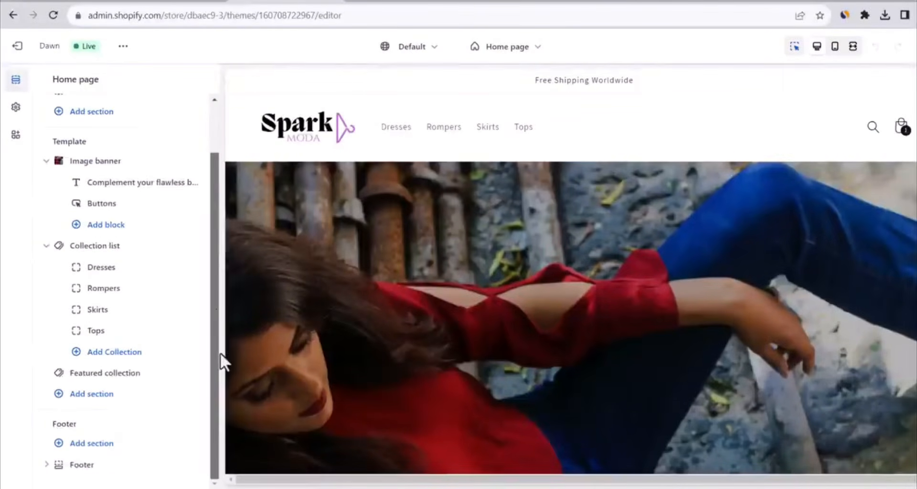
left_click(47, 466)
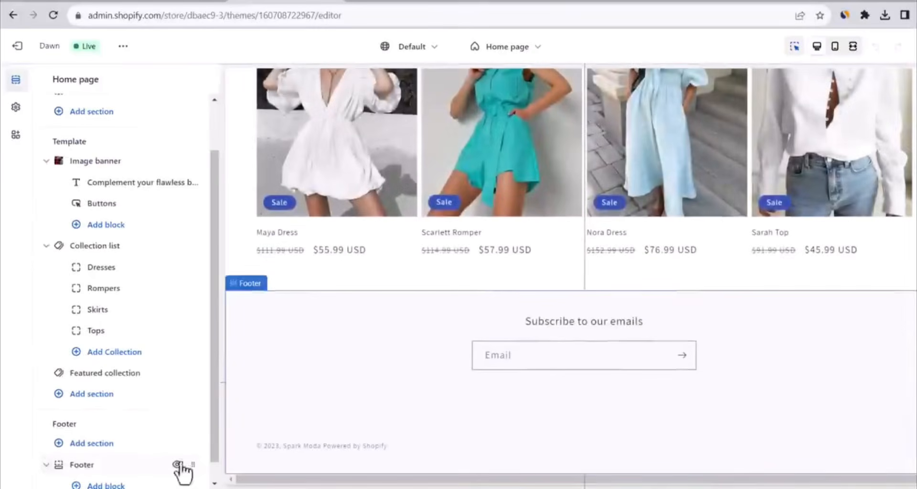
left_click(215, 483)
left_click(106, 465)
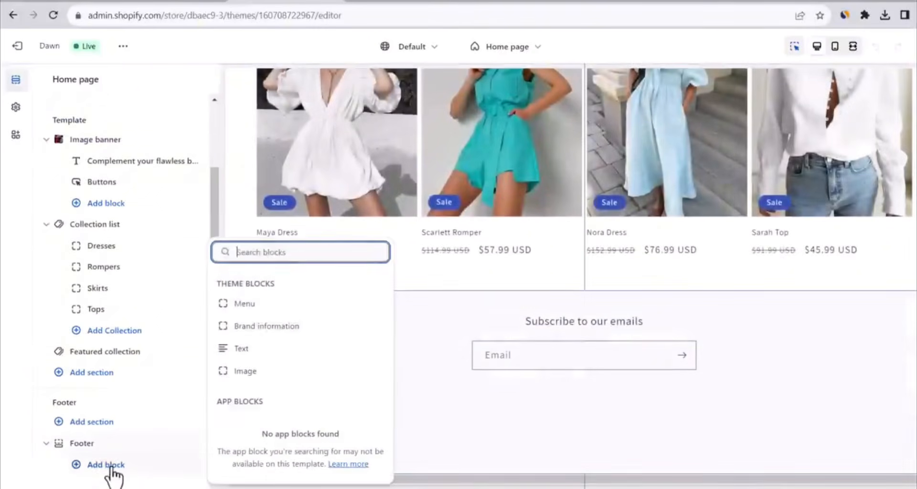
left_click(260, 308)
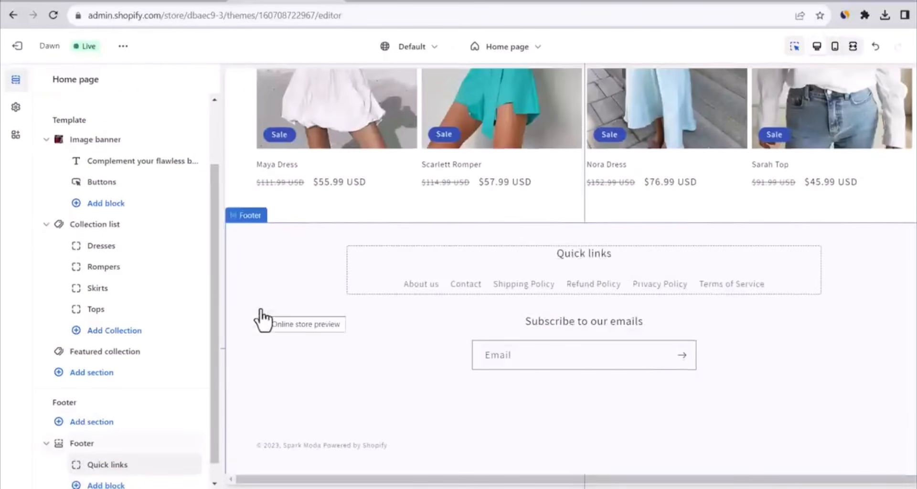
Change the heading of the footer's menu block to "Customer Care" and return to the section list
left_click(541, 249)
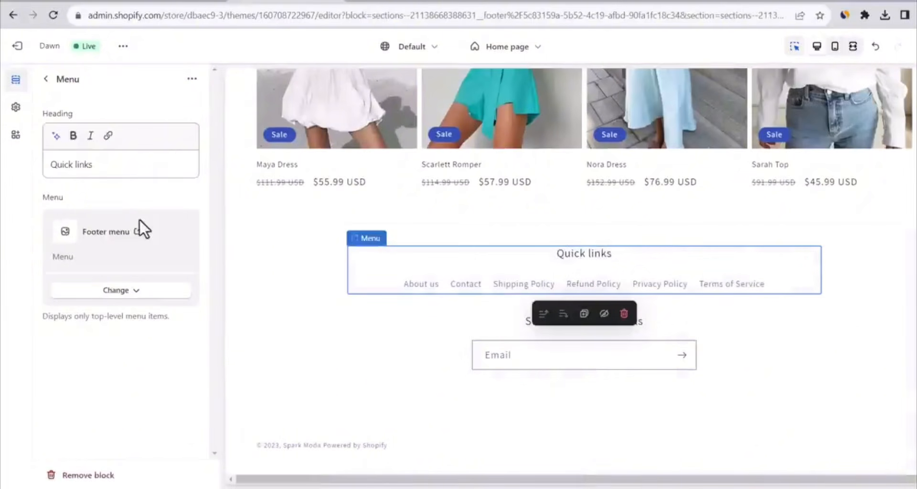
triple_click(109, 173)
type("Custo")
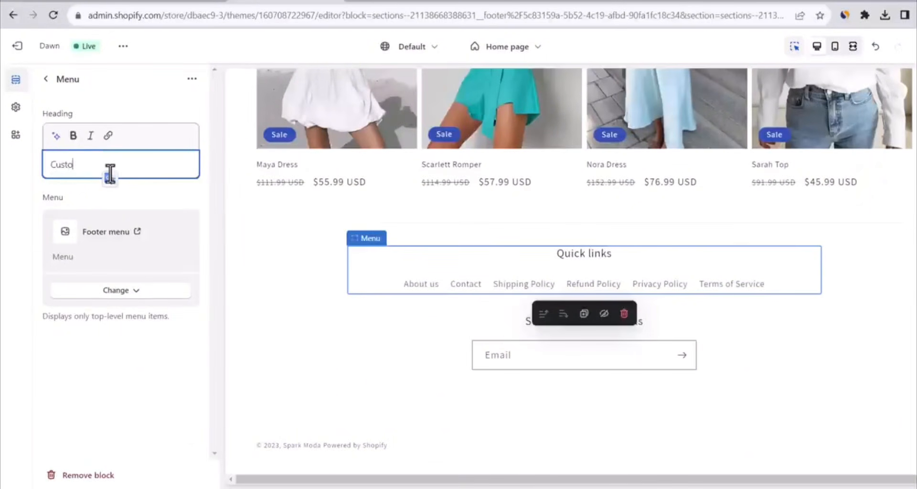
type("mer Care")
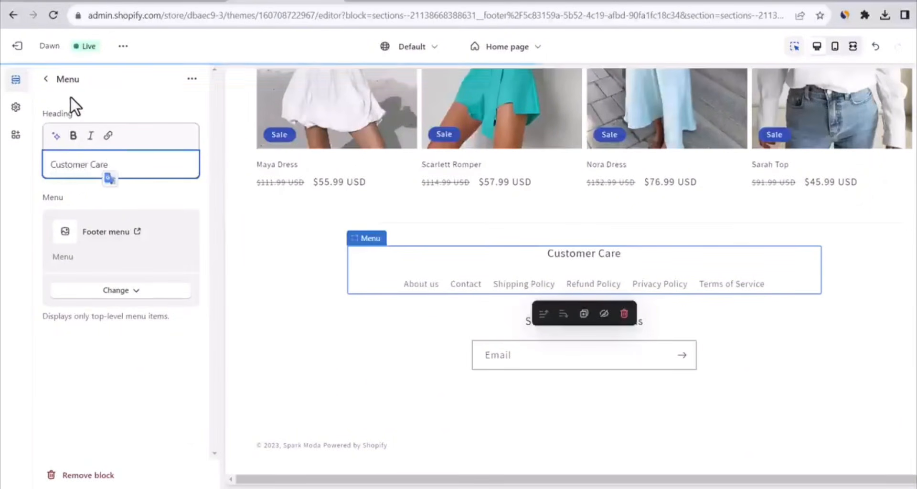
left_click(45, 87)
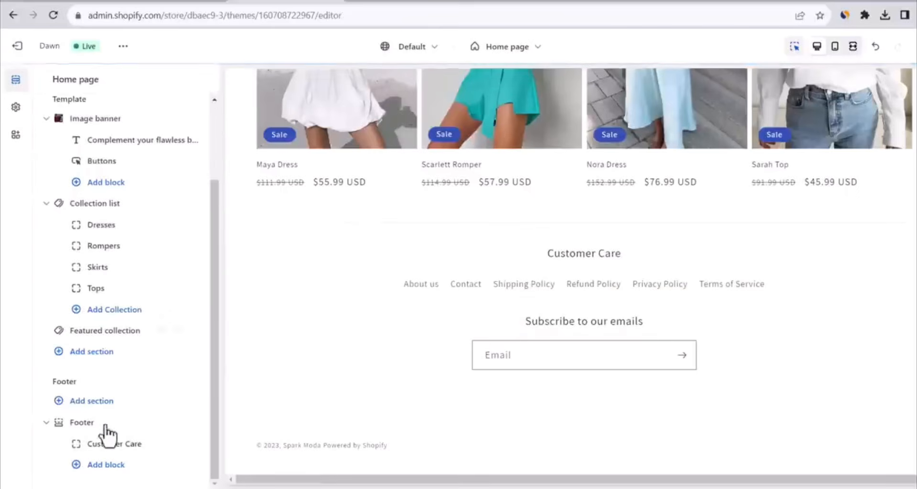
Turn off the email signup in the Footer section settings and save the theme
left_click(88, 424)
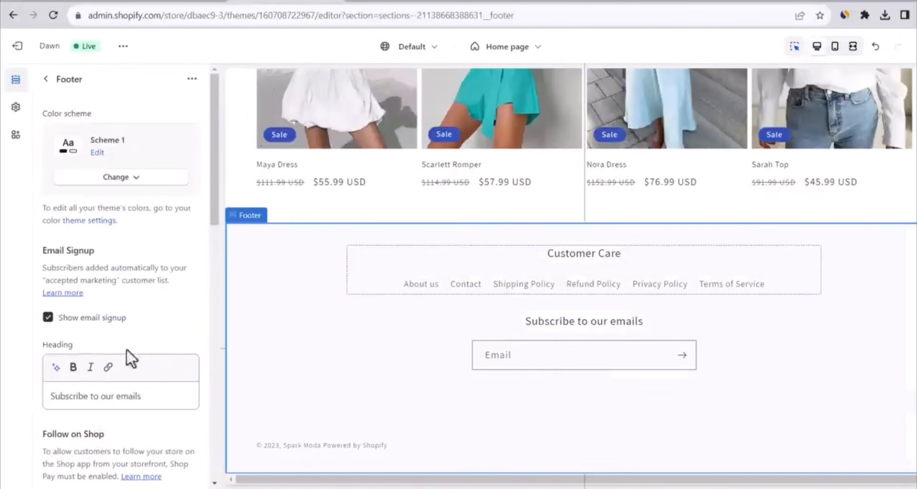
left_click(48, 317)
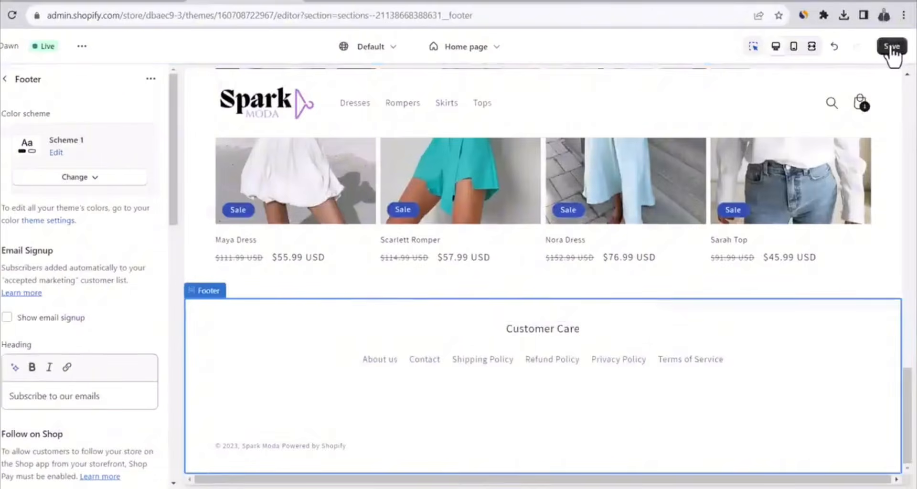
left_click(891, 47)
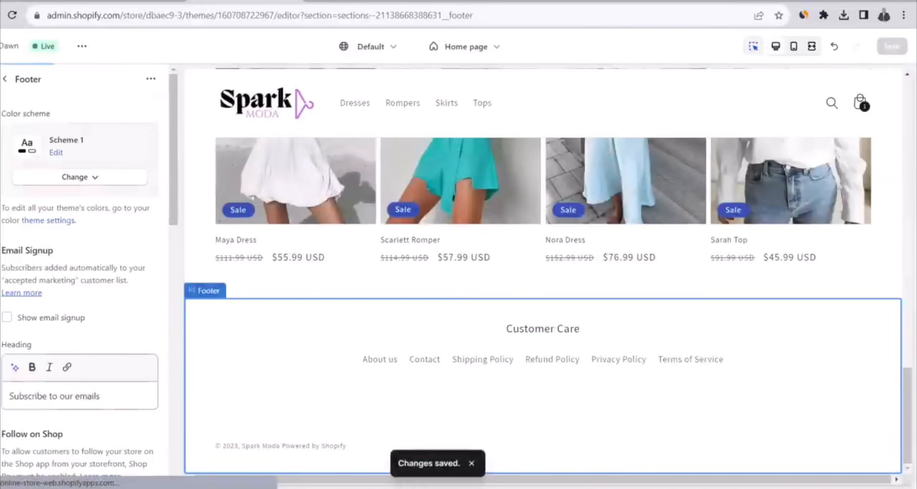
Leave the theme editor and check the Customer Care links in the live store's footer
left_click(1, 47)
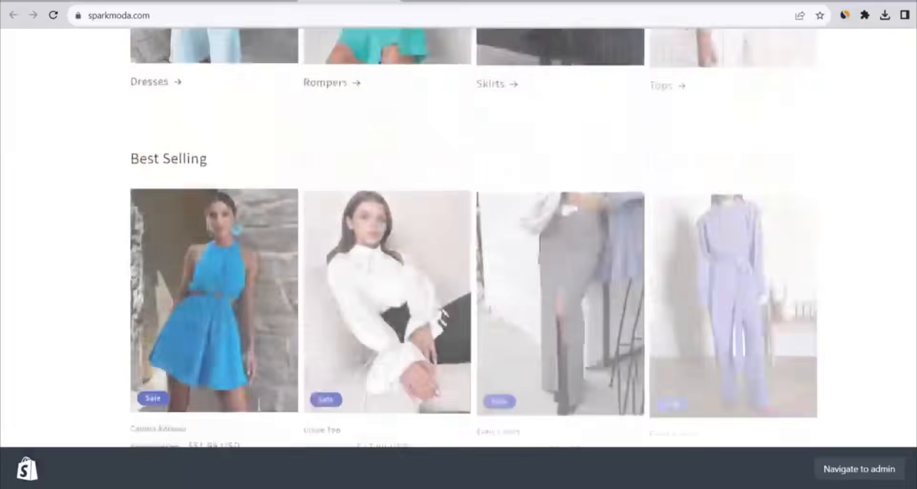
scroll(459, 239, "down", 5)
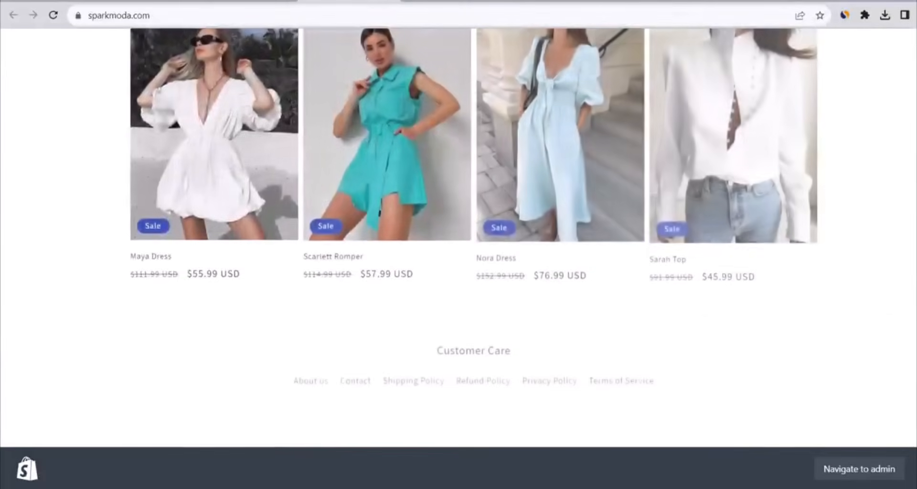
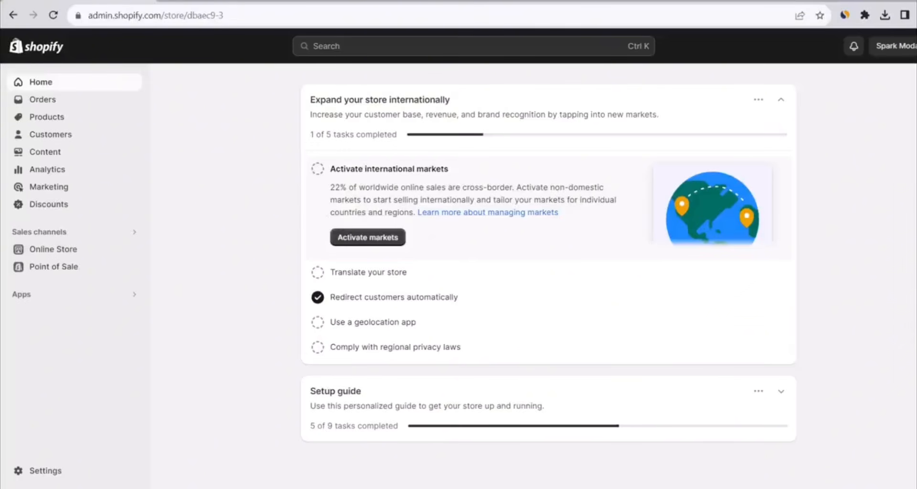
Open the general shipping profile in the Shipping and delivery settings and delete the Domestic shipping zone
left_click(48, 472)
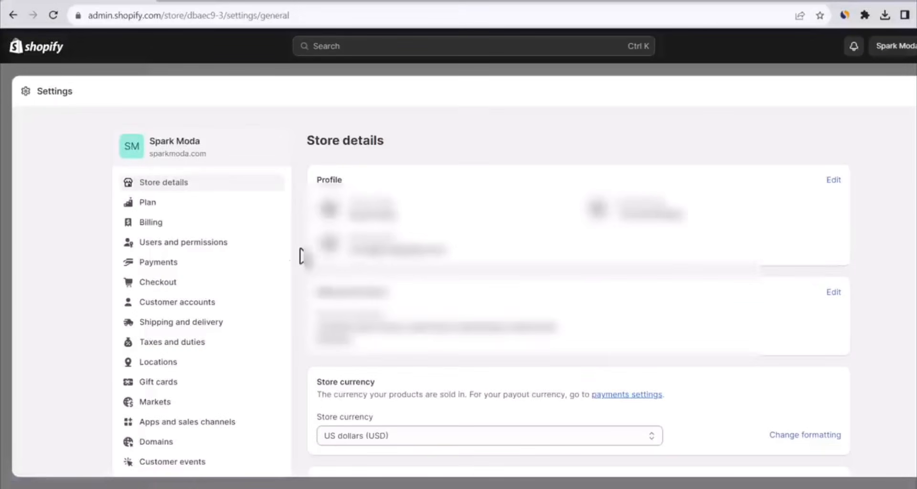
left_click(204, 324)
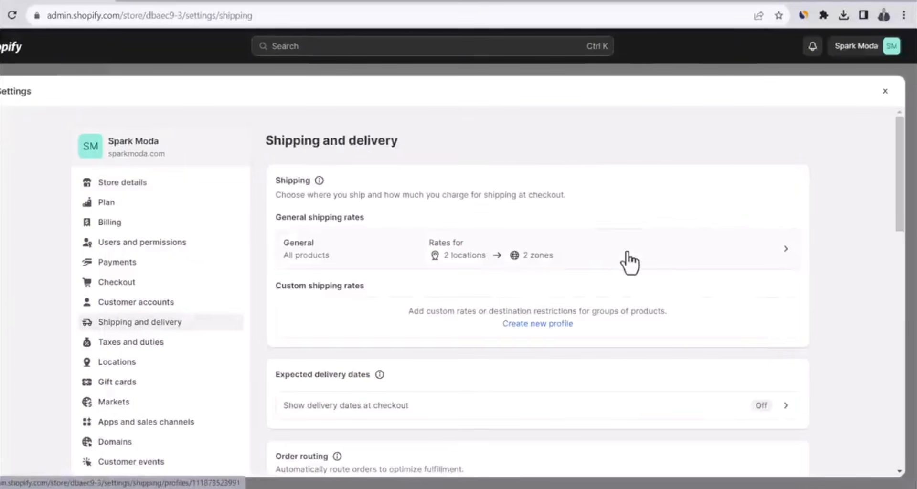
left_click(787, 249)
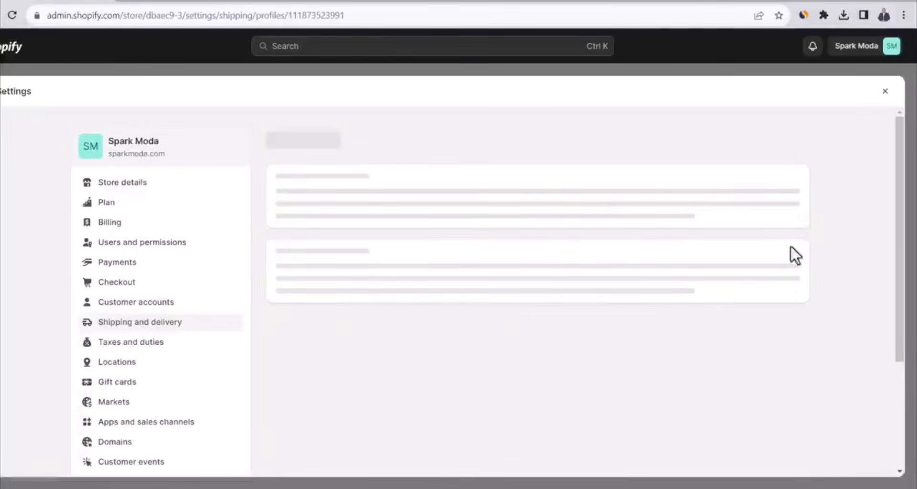
left_click_drag(899, 173, 894, 300)
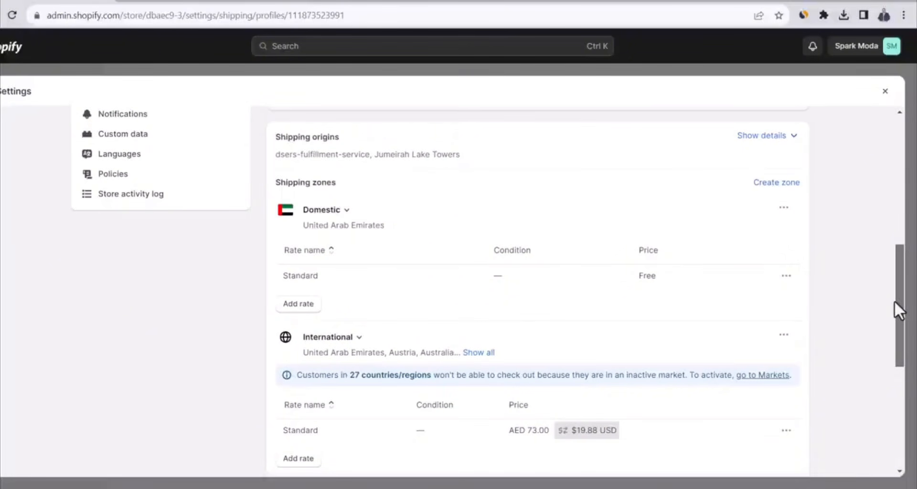
left_click(784, 210)
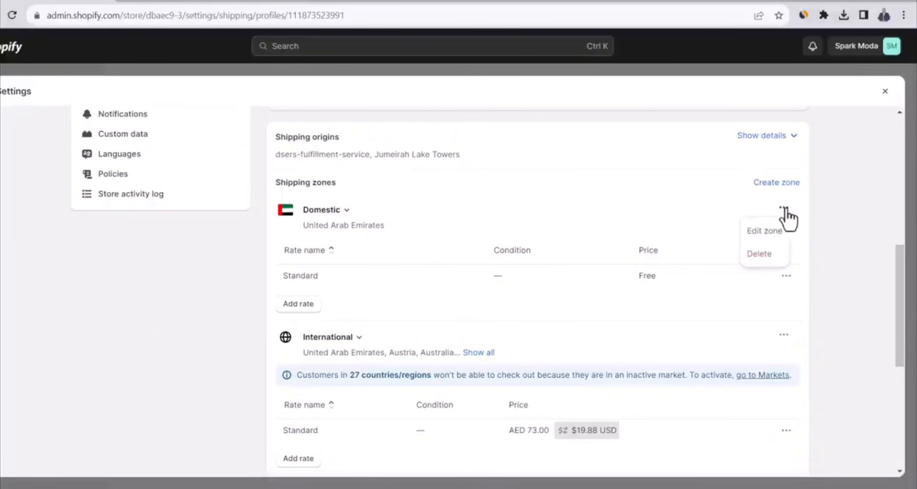
left_click(760, 254)
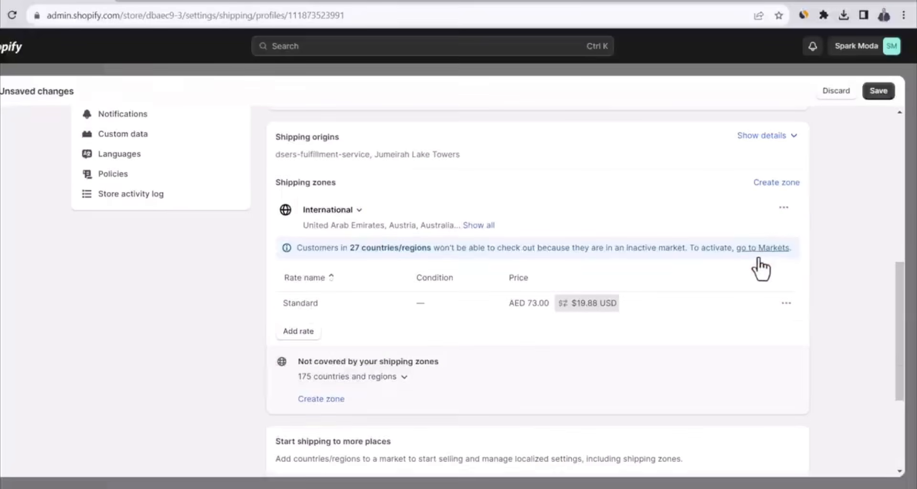
Edit the International shipping zone to include every country and region listed under International
left_click(784, 209)
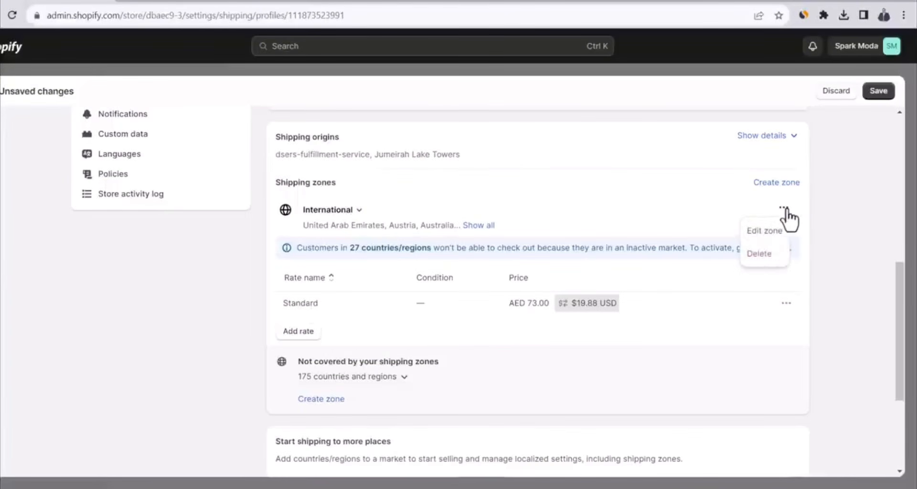
left_click(764, 243)
left_click(263, 246)
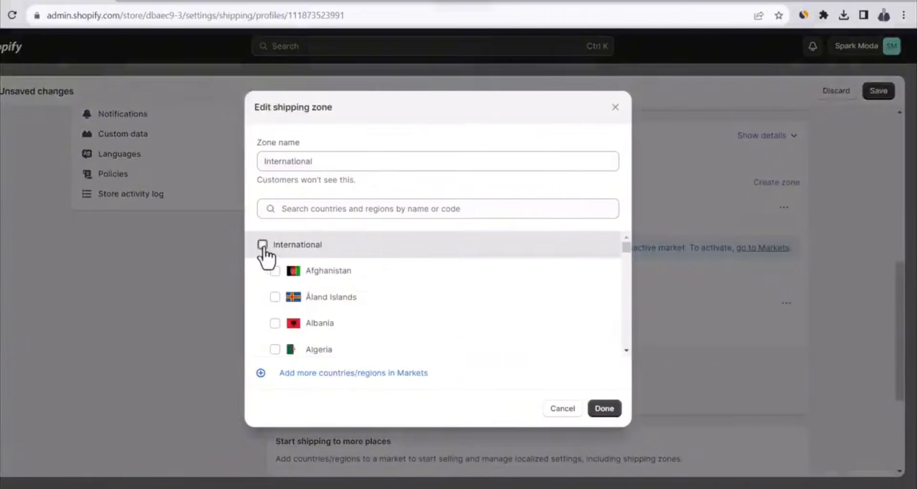
left_click(262, 246)
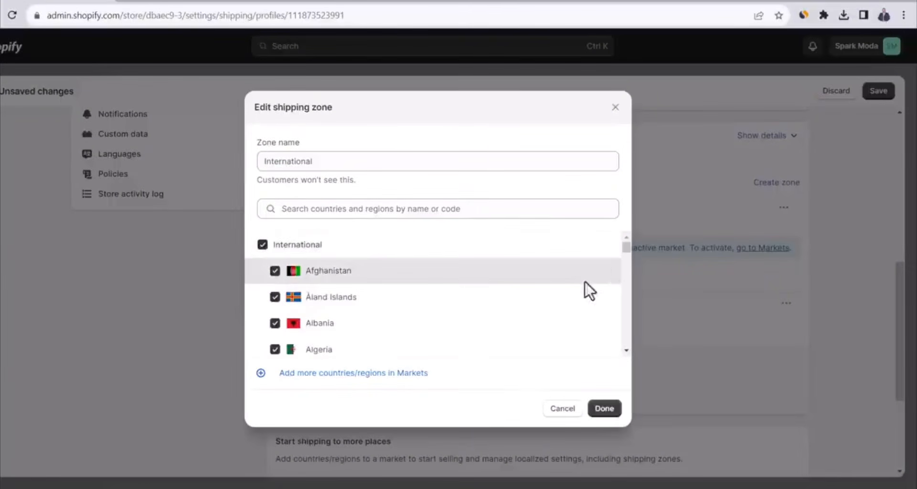
mouse_move(625, 250)
left_mouse_down()
mouse_move(614, 363)
mouse_move(623, 239)
left_mouse_up()
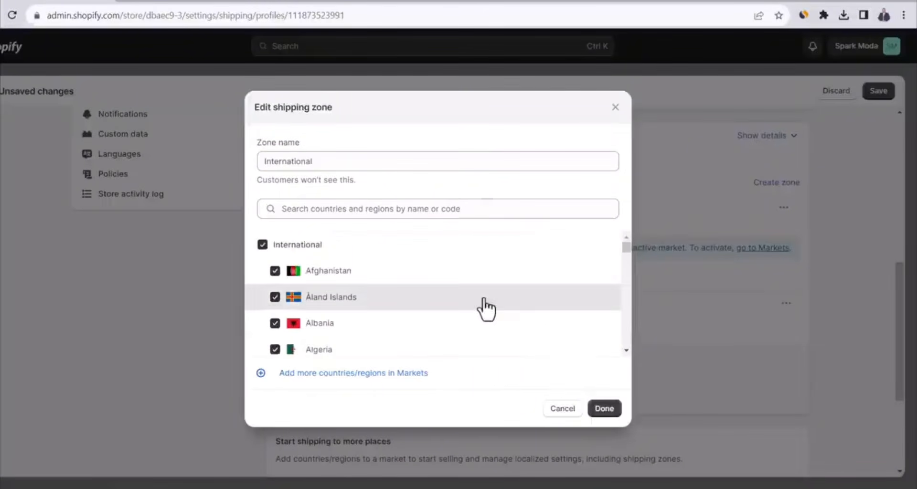
left_click(604, 414)
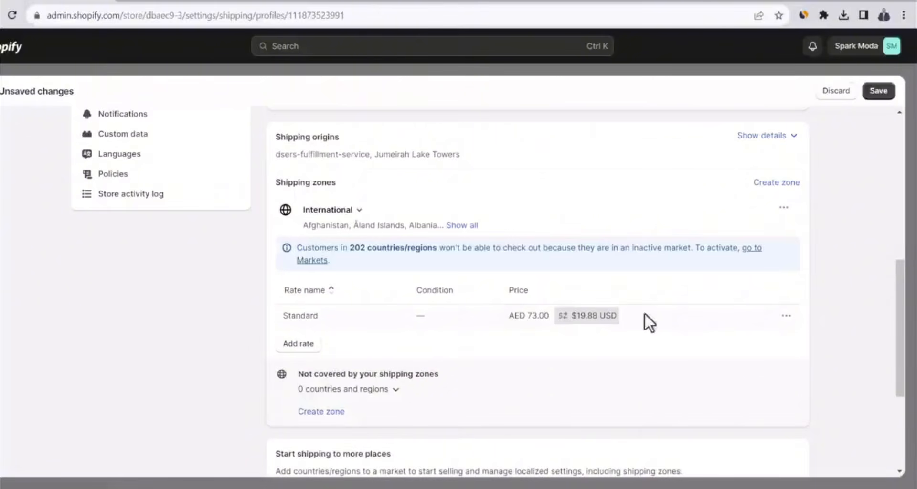
Set the International zone's Standard rate to AED 0, rename it "Free Shipping", and save the shipping profile
left_click(786, 319)
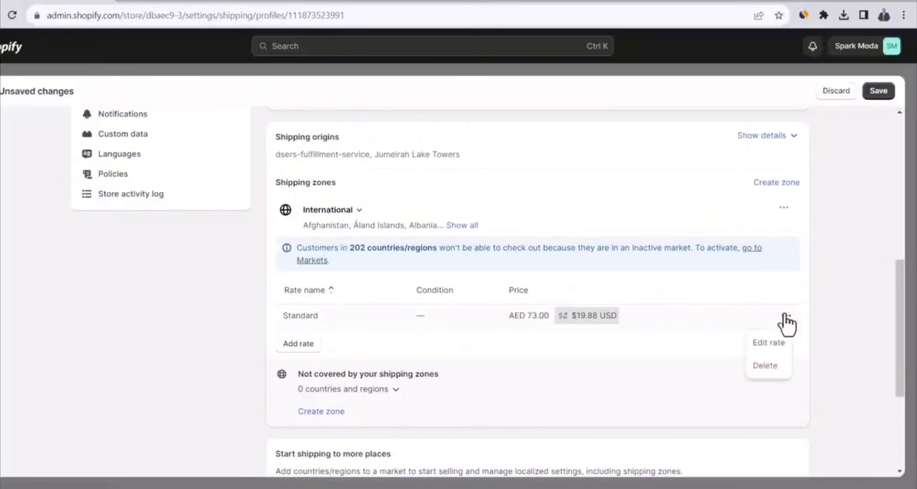
left_click(764, 343)
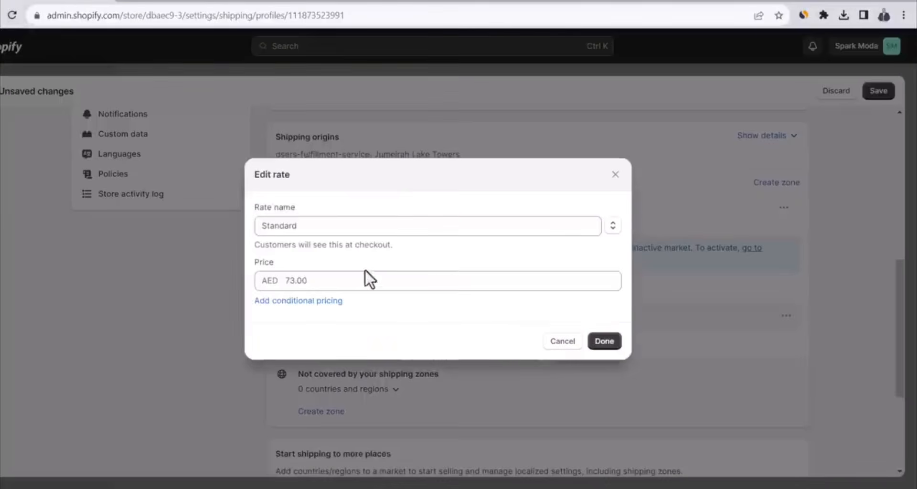
double_click(340, 282)
type("0")
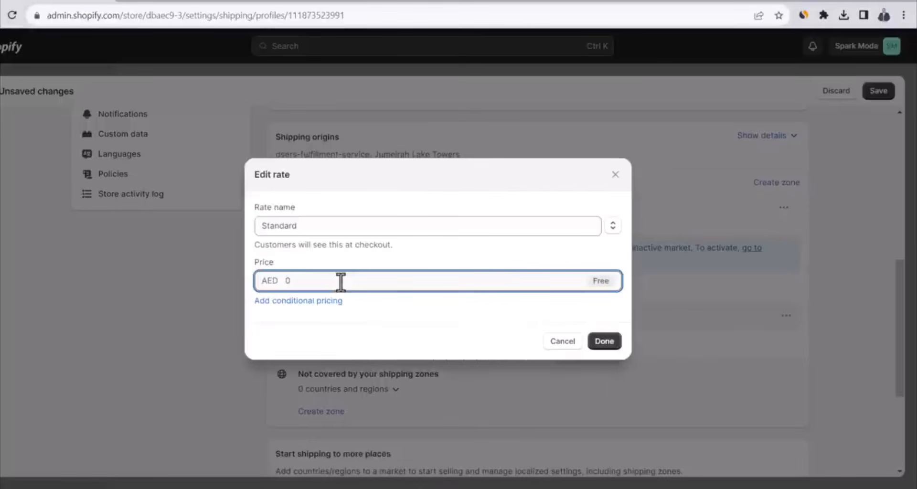
double_click(334, 225)
type("Free")
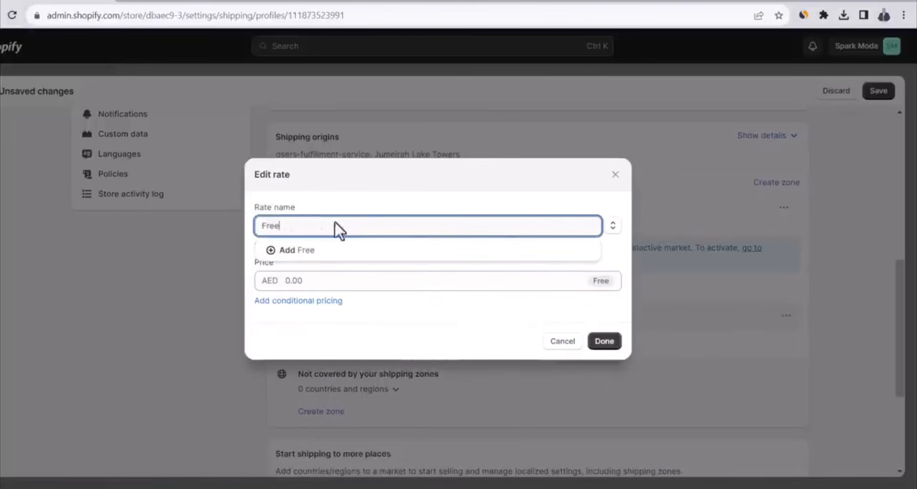
type(" Shipping")
left_click(379, 184)
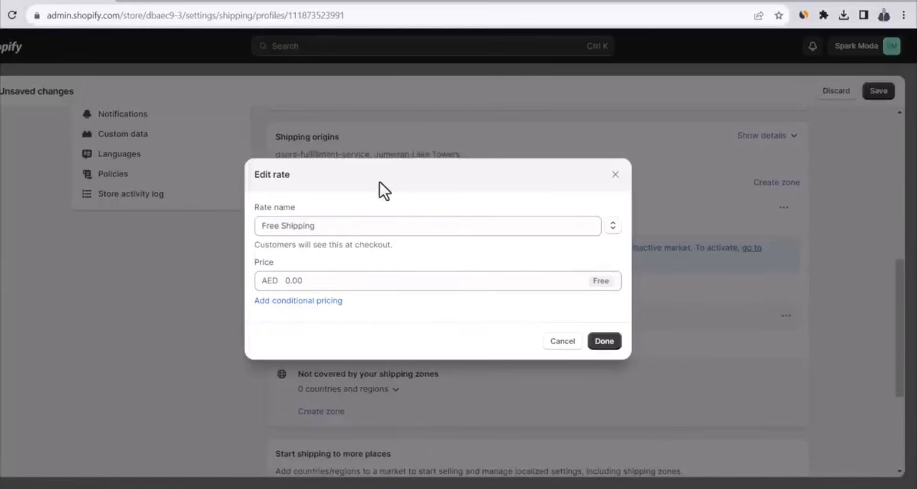
left_click(607, 341)
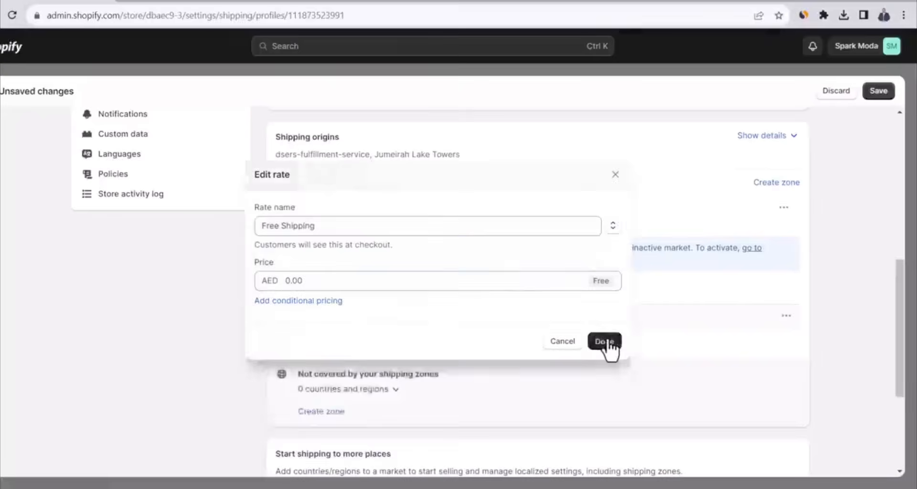
left_click(879, 92)
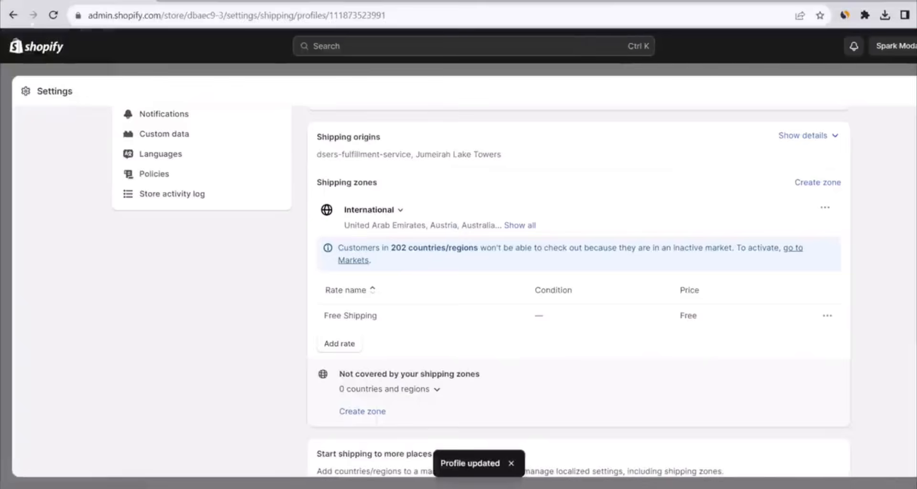
left_click(916, 91)
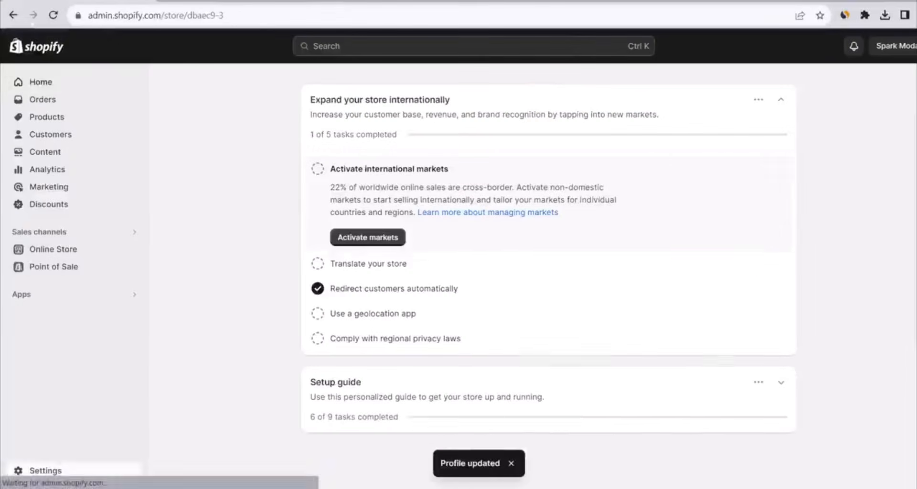
Open the International market in the Markets settings, review its country list with all of Africa selected, and save the market
left_click(54, 463)
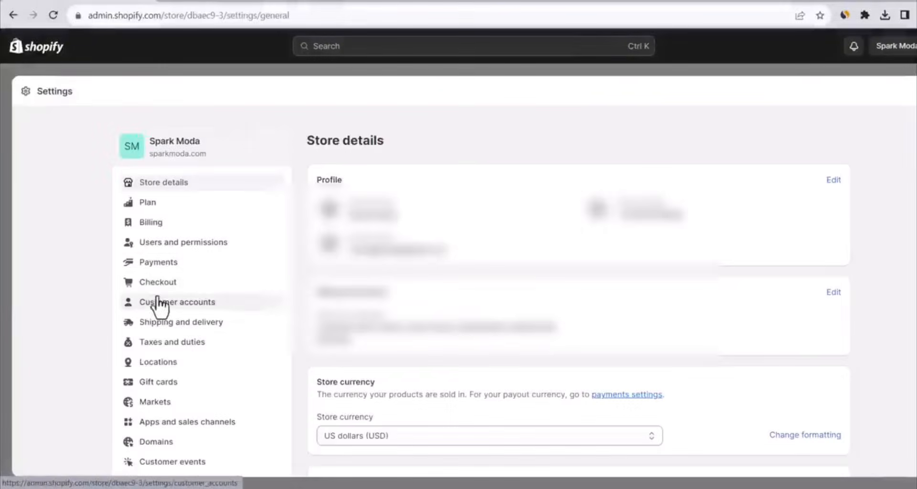
left_click(166, 404)
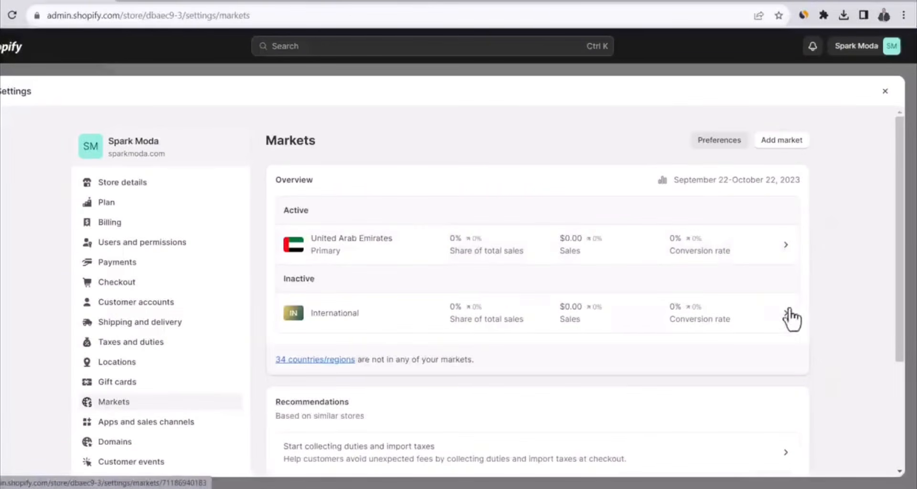
left_click(613, 320)
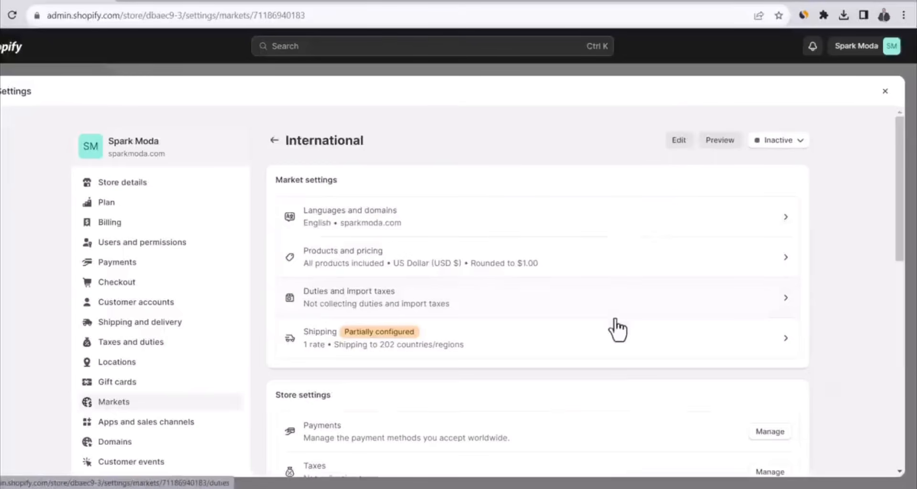
left_click(676, 141)
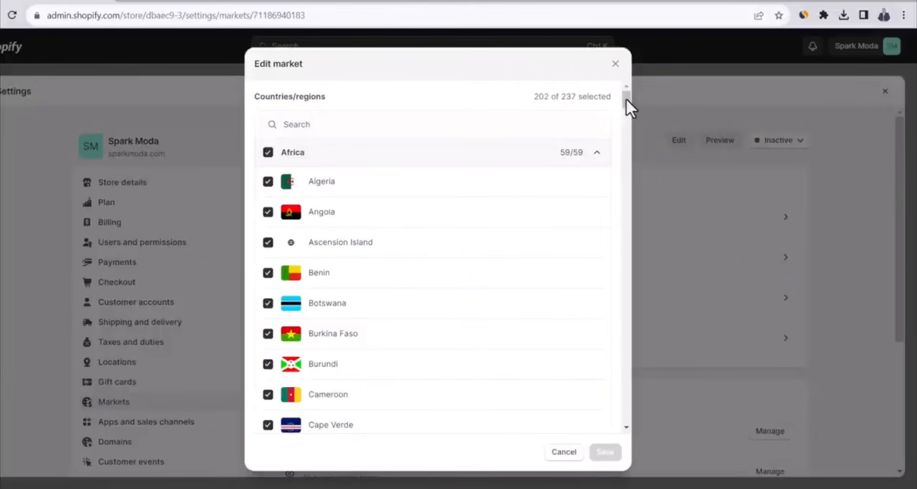
left_click(268, 152)
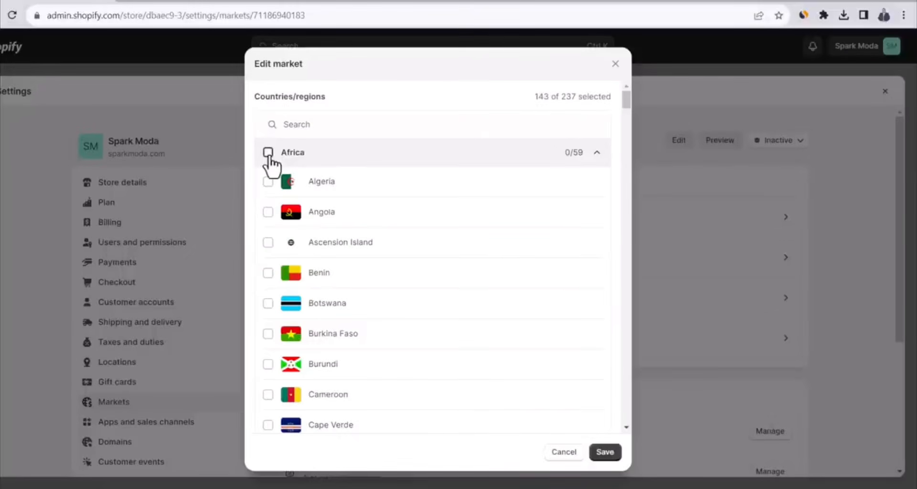
left_click(269, 154)
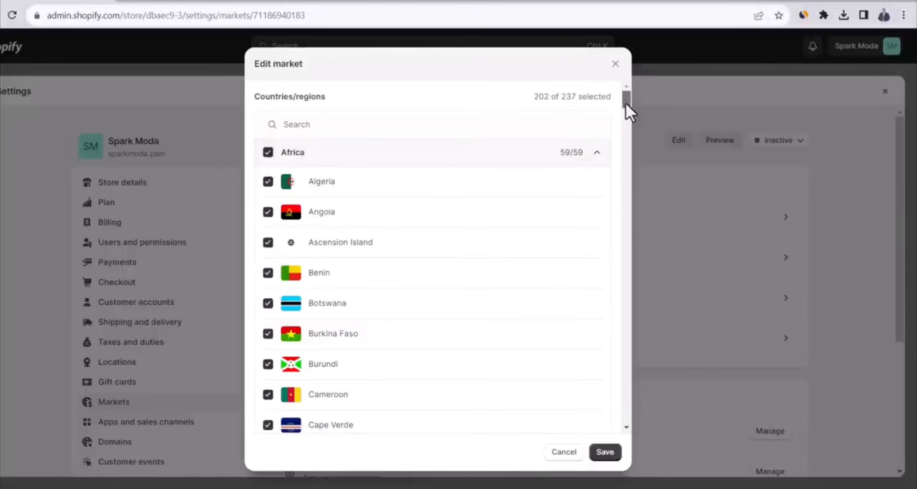
left_click_drag(626, 102, 612, 260)
scroll(610, 287, "down", 20)
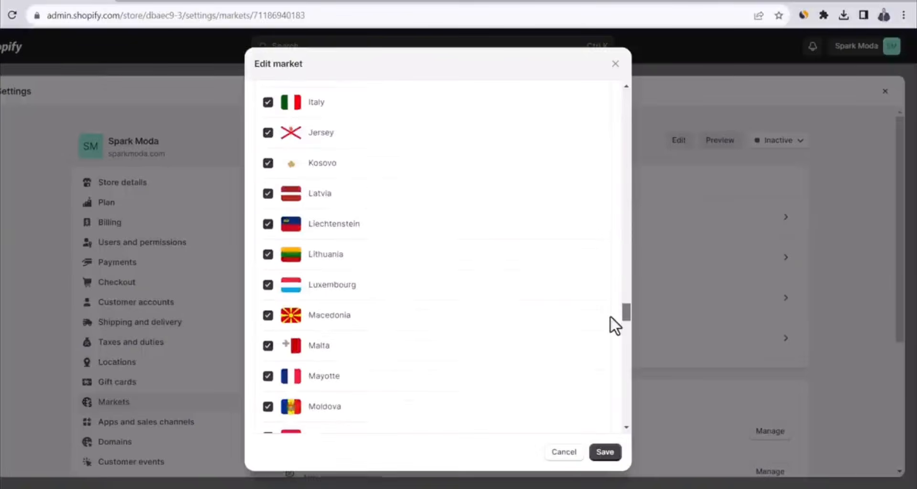
scroll(602, 363, "down", 20)
scroll(601, 420, "down", 5)
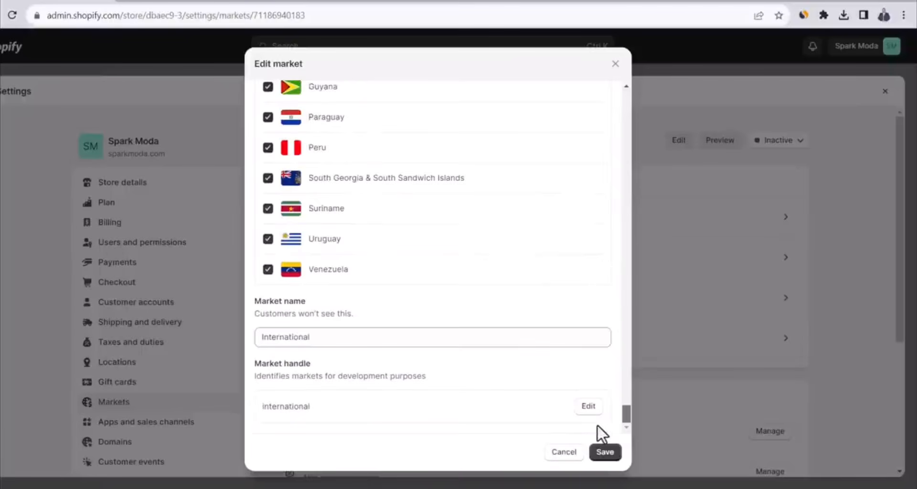
left_click(605, 459)
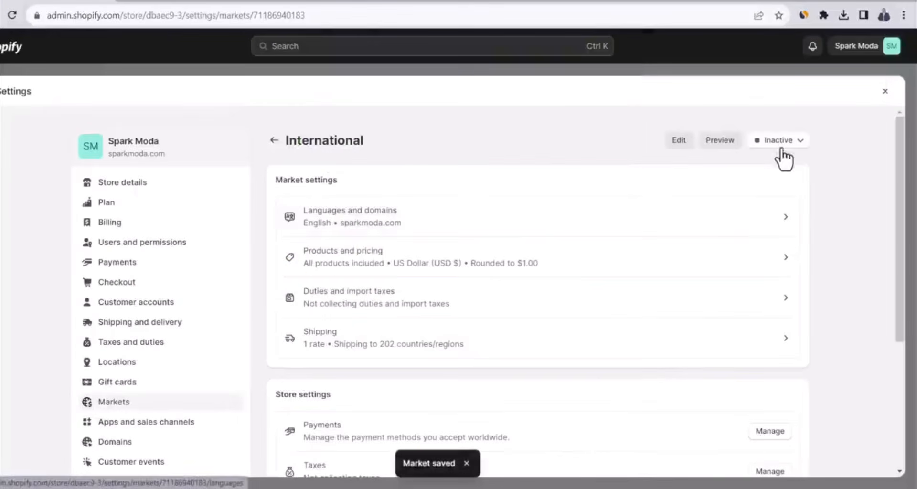
Set the International market's status to Active, save the change, and close the settings
left_click(782, 143)
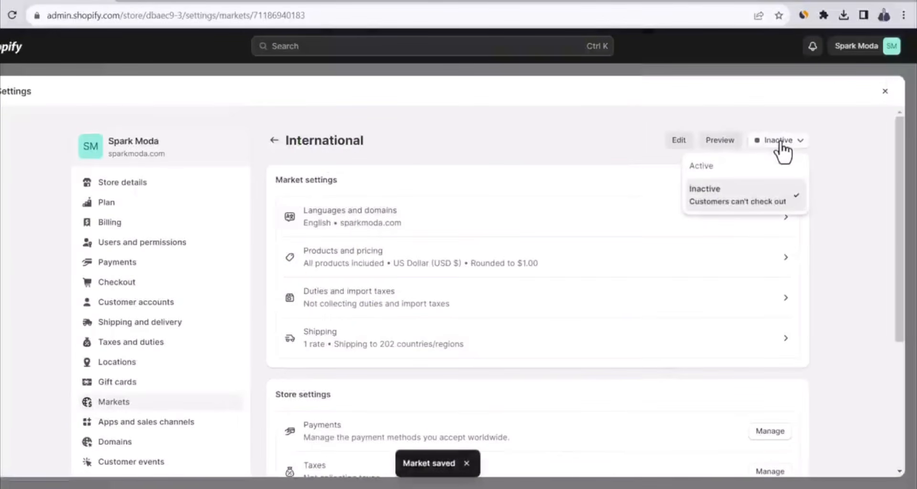
left_click(715, 168)
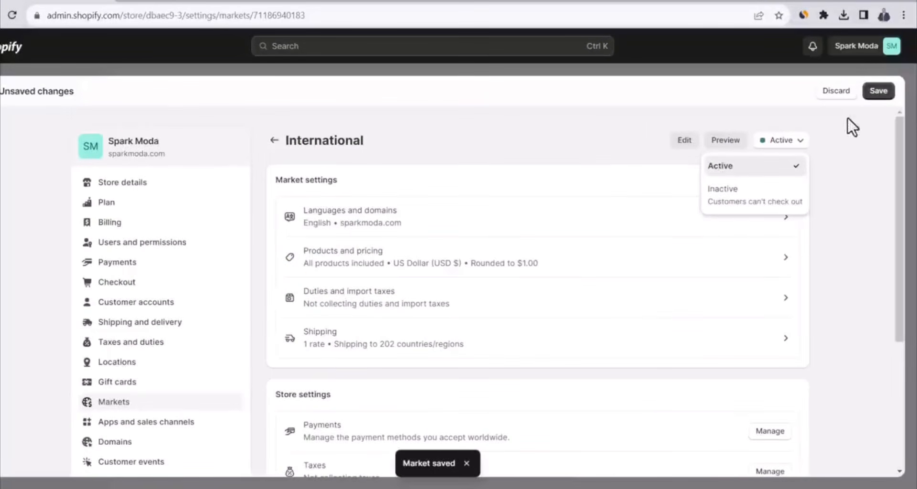
left_click(878, 92)
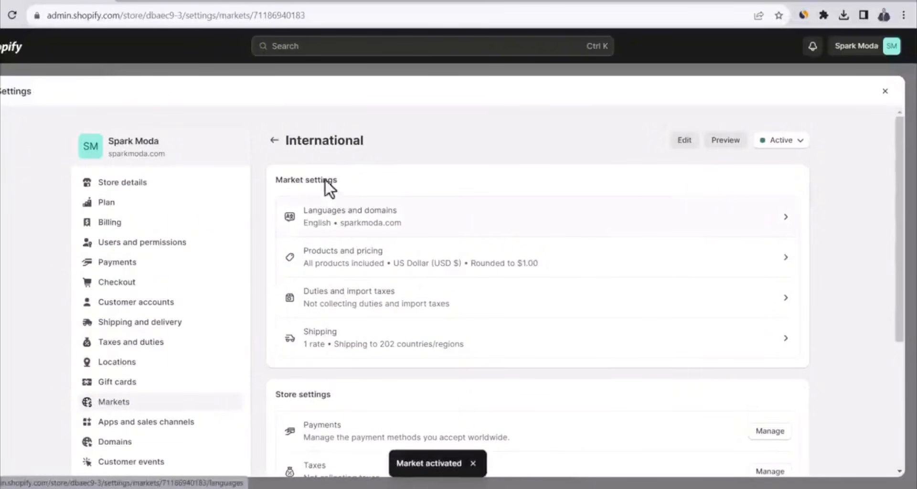
left_click(274, 141)
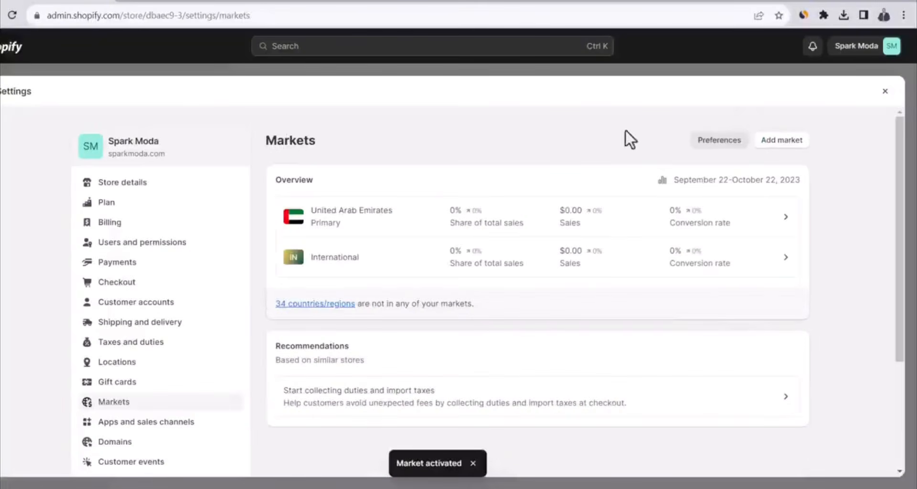
left_click(888, 93)
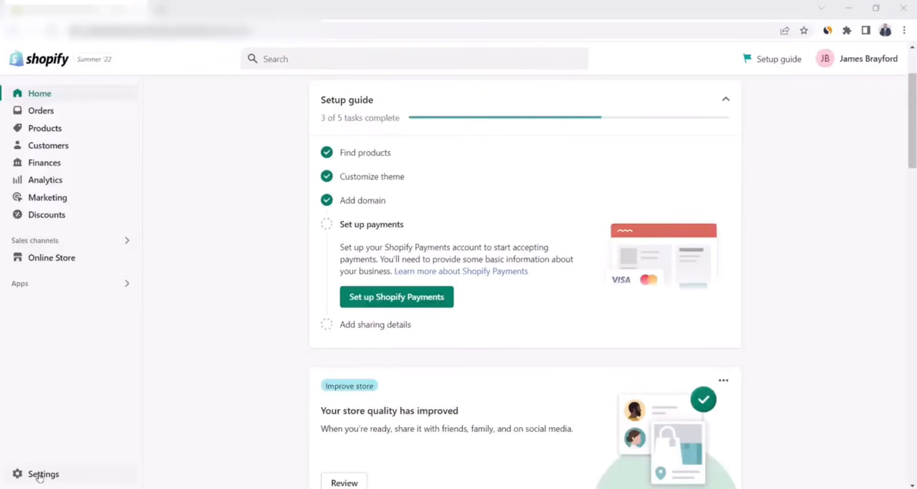
Open the store's Payments settings and review the Shopify Payments setup and the PayPal Express Checkout account details
left_click(40, 475)
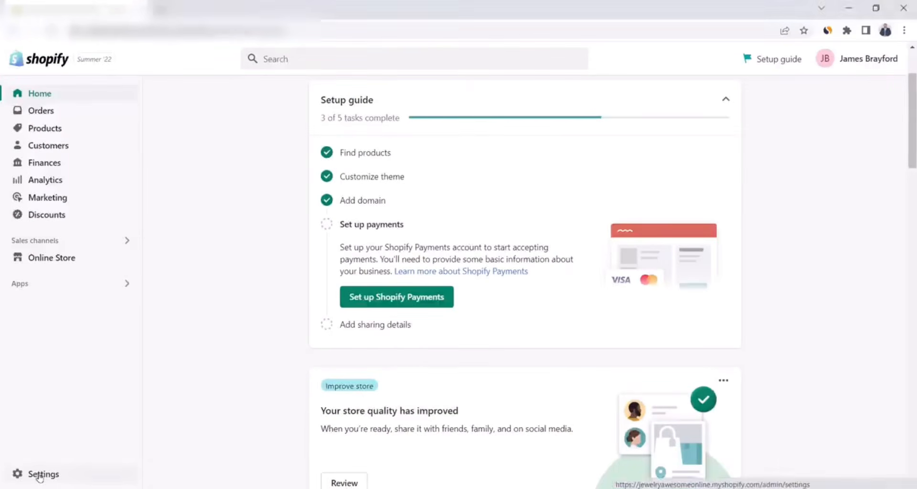
left_click(154, 265)
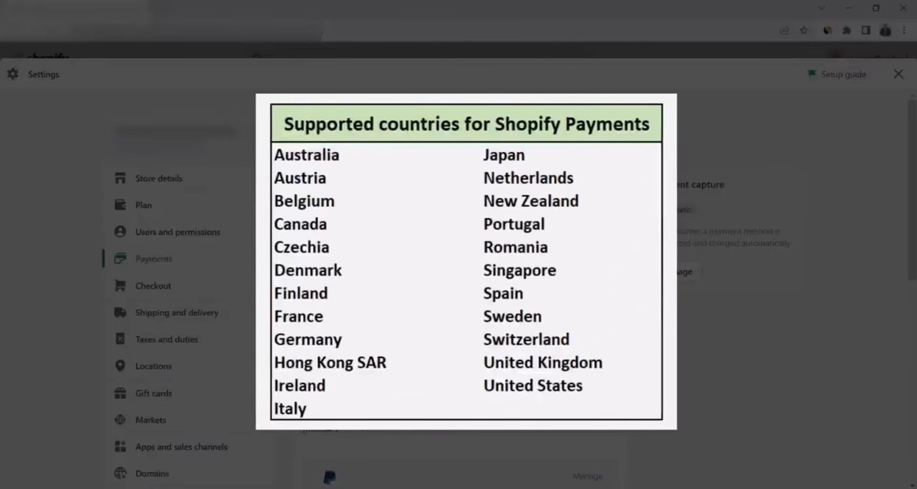
scroll(476, 359, "down", 2)
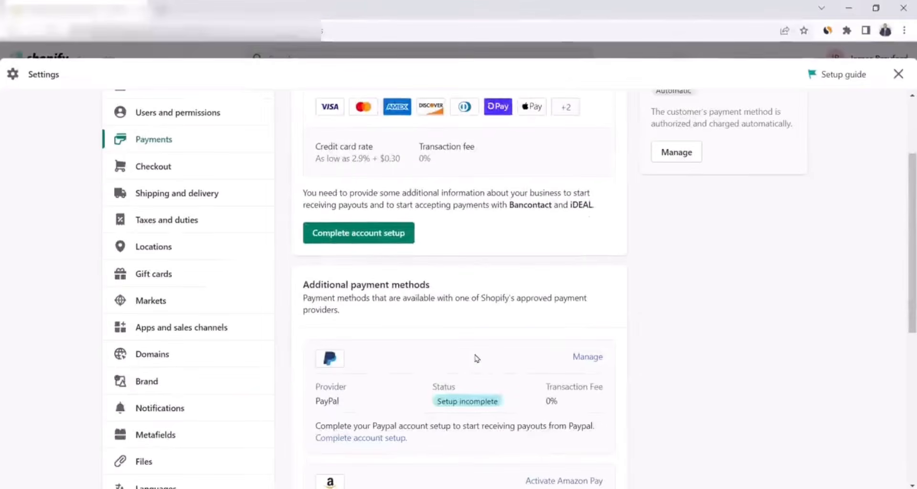
scroll(476, 358, "down", 1)
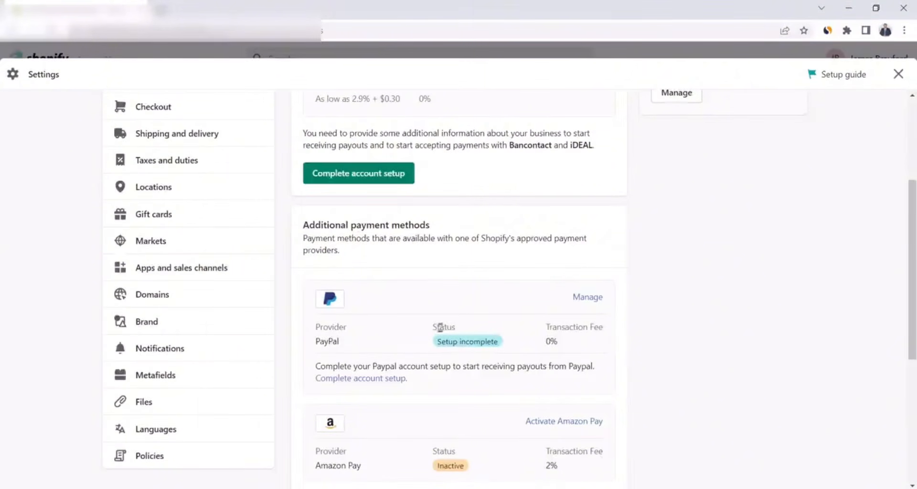
left_click(583, 300)
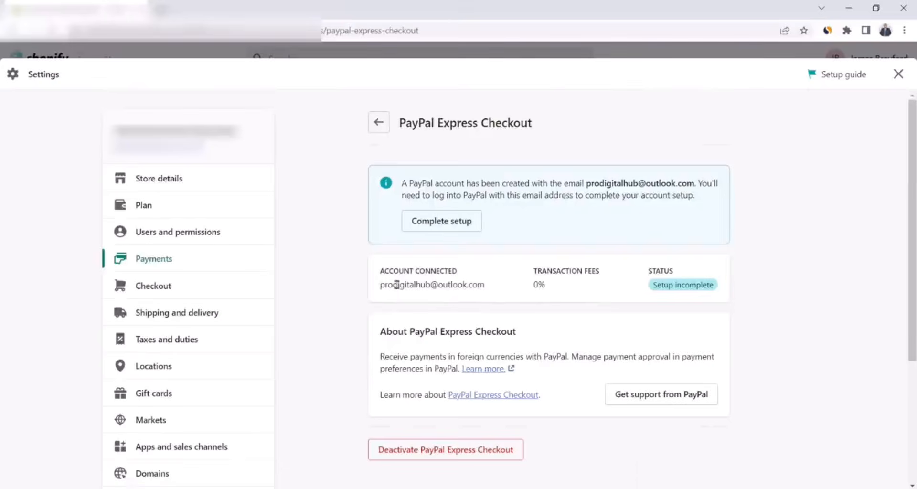
key("alt+Left")
scroll(409, 282, "down", 8)
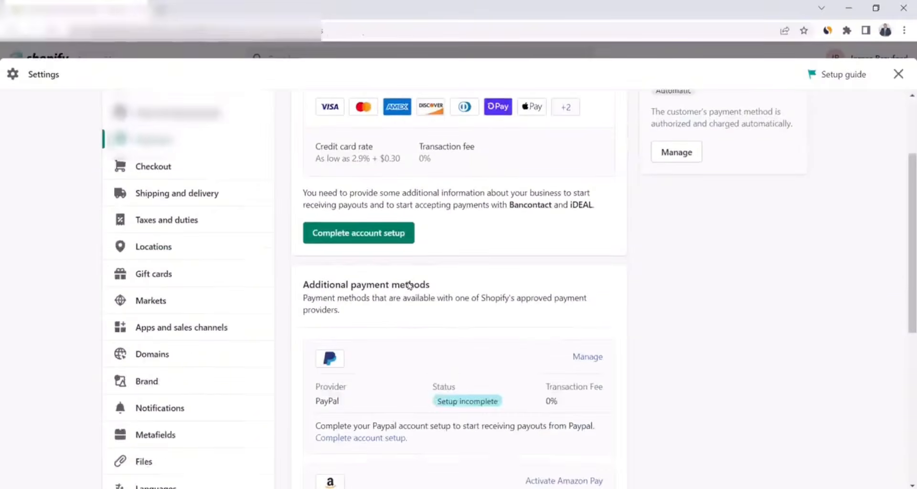
Filter the additional payment methods by Visa and look through the third-party providers that offer it
left_click(353, 274)
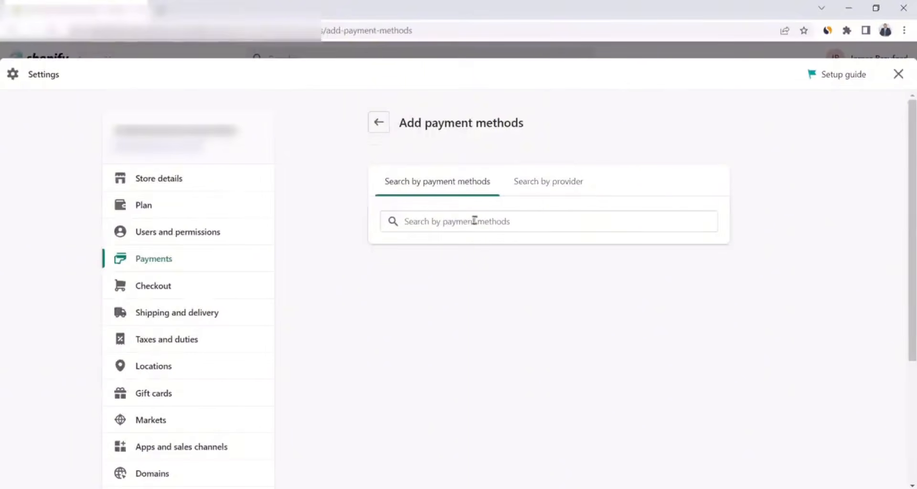
left_click(548, 184)
left_click(465, 186)
left_click(454, 221)
left_click(432, 258)
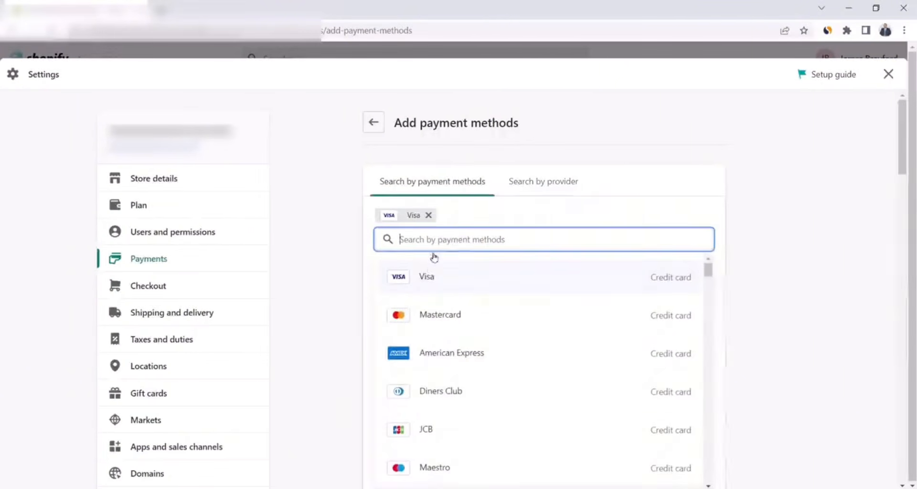
left_click(359, 264)
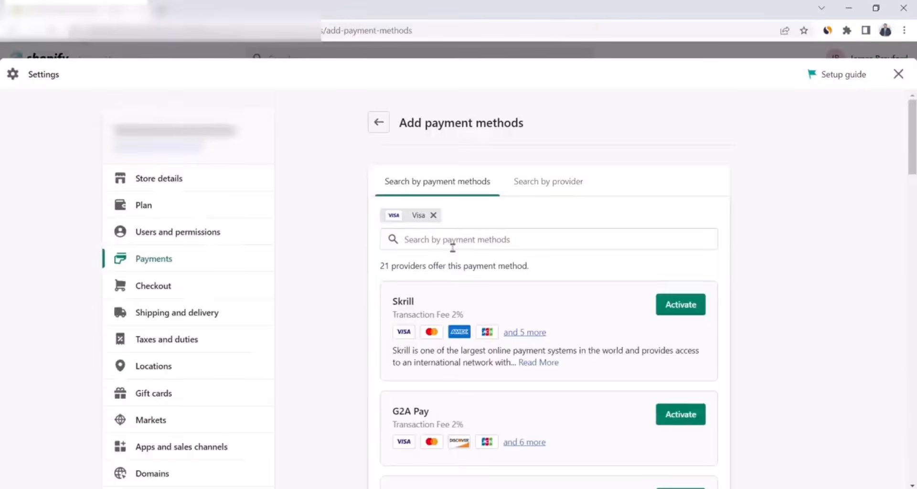
scroll(453, 246, "down", 6)
scroll(486, 250, "down", 5)
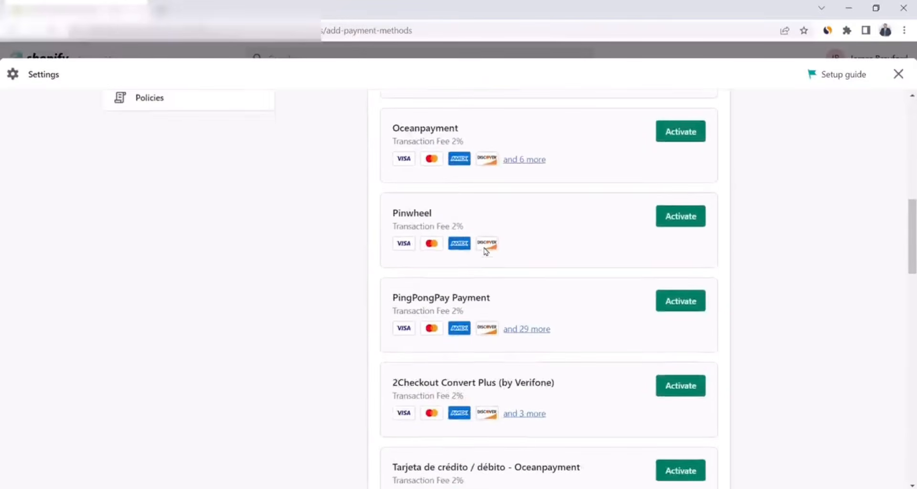
scroll(486, 251, "down", 10)
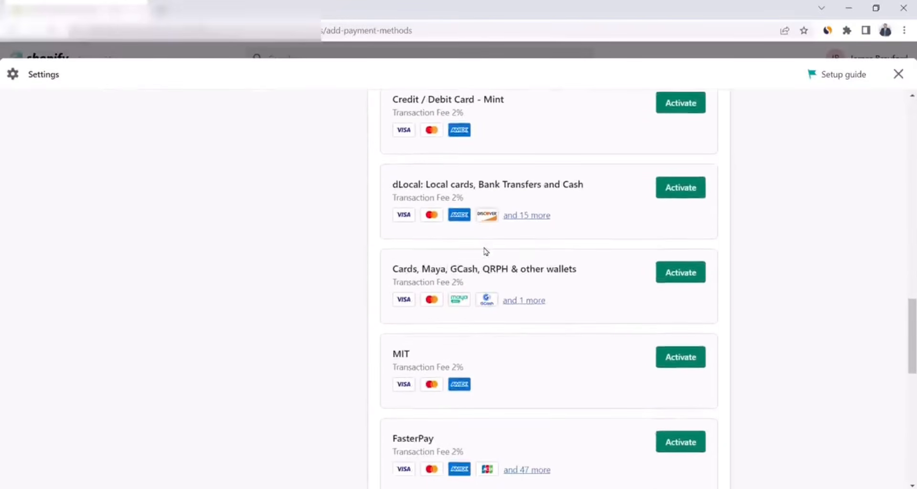
scroll(485, 251, "down", 6)
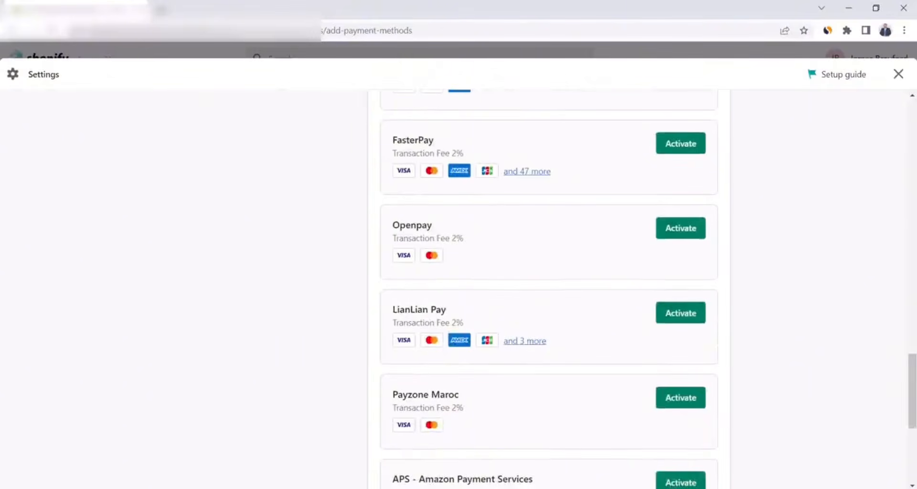
scroll(550, 287, "down", 5)
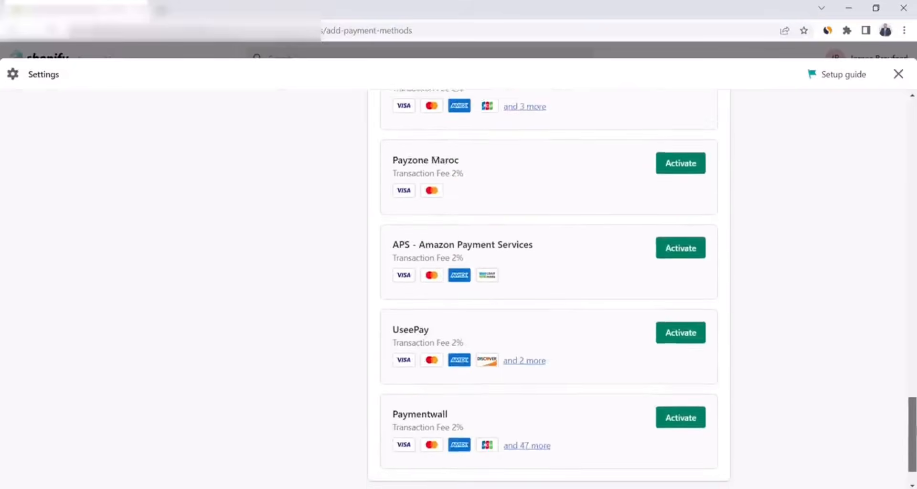
scroll(549, 287, "up", 6)
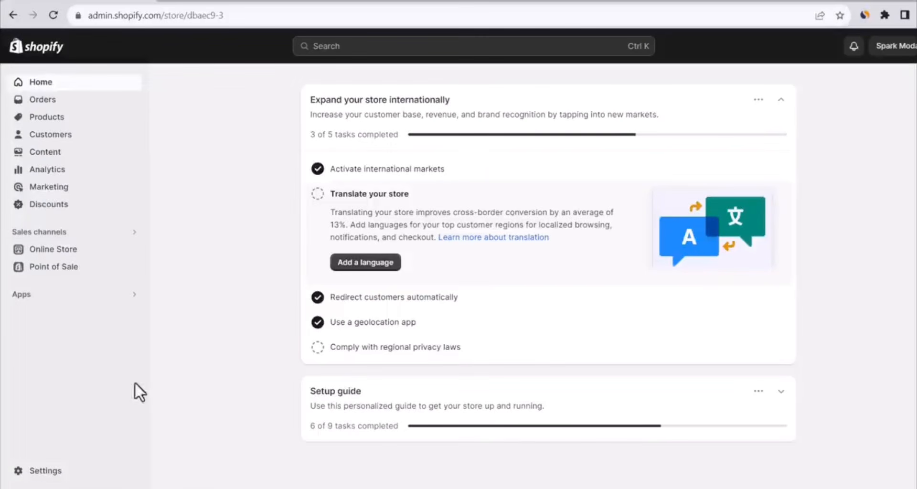
Customize the checkout style by adding the Spark Moda logo as the custom image and setting the logo size to Small
left_click(50, 471)
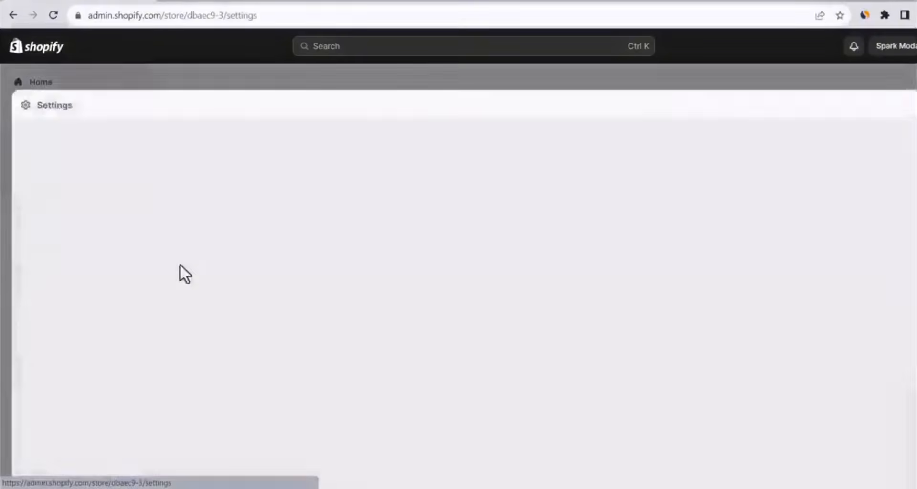
left_click(173, 283)
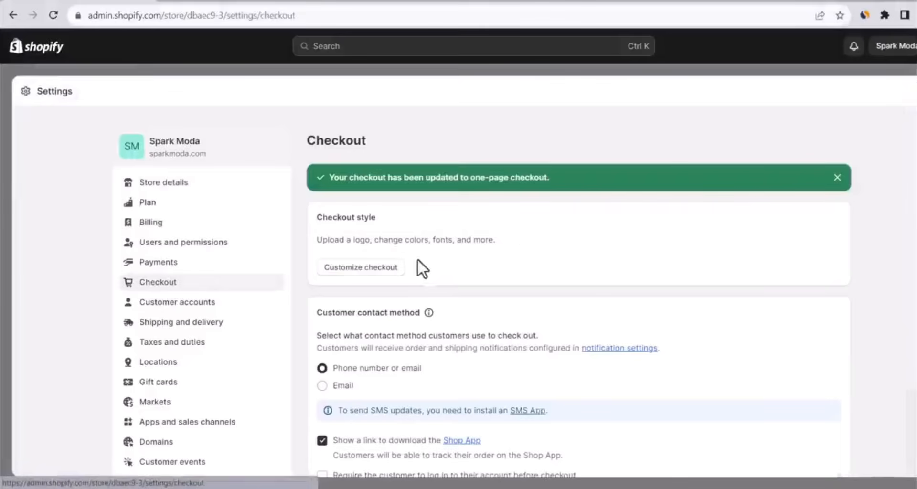
left_click(367, 269)
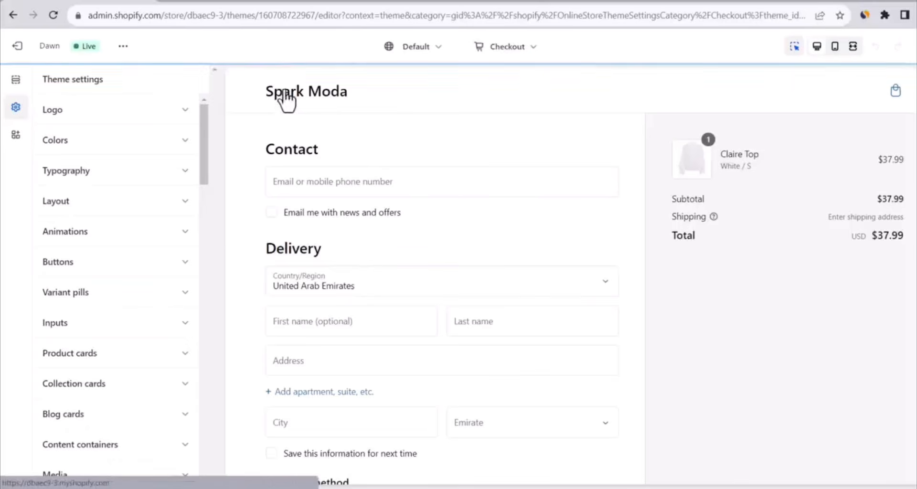
scroll(188, 205, "down", 8)
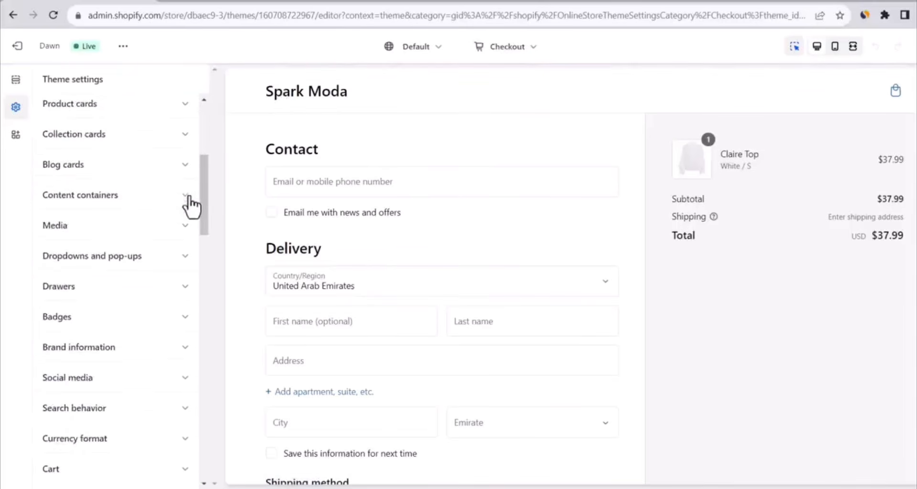
scroll(181, 222, "down", 6)
left_click(116, 309)
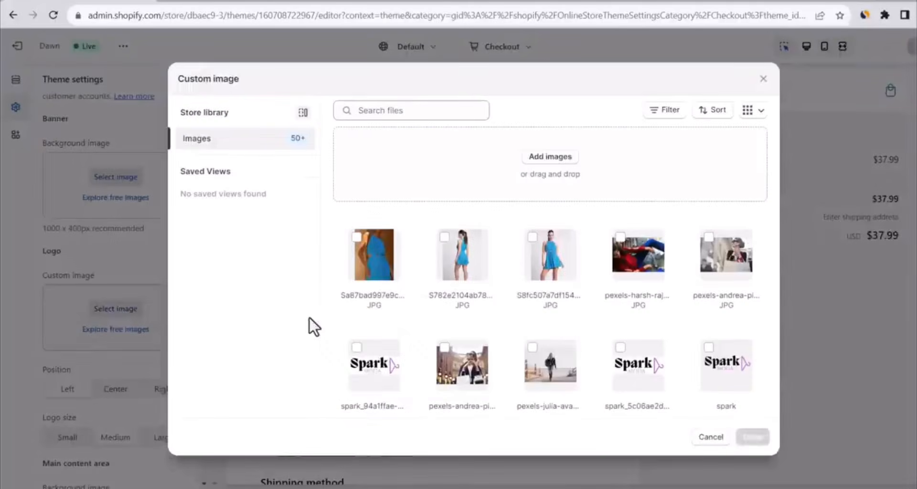
scroll(191, 282, "down", 4)
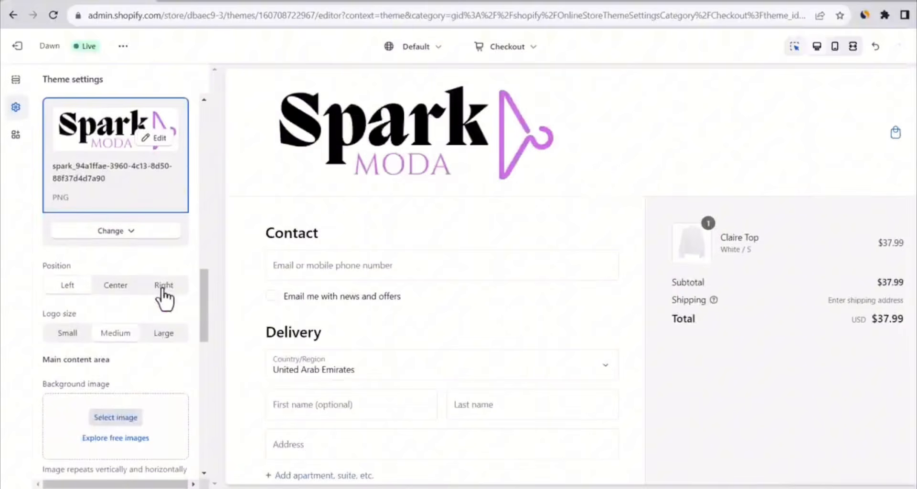
left_click(78, 335)
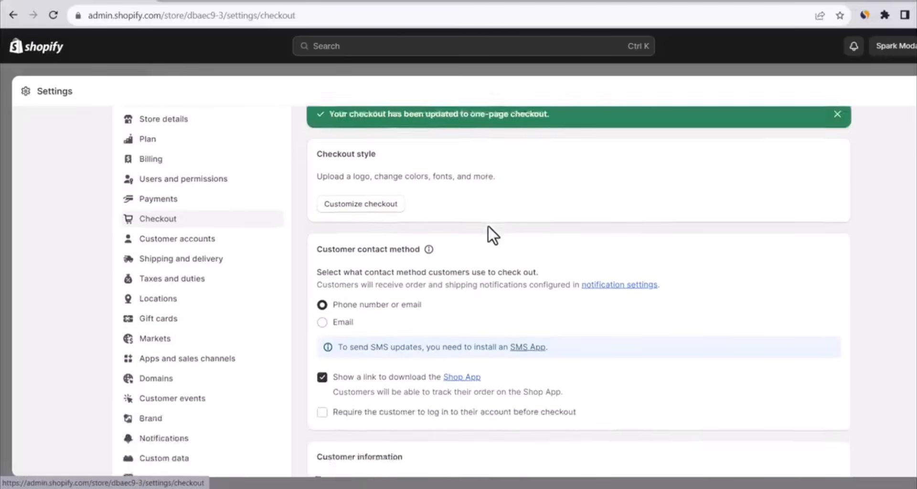
Set the checkout contact method to Email, require first and last name, and make the shipping address phone number required
scroll(488, 225, "down", 3)
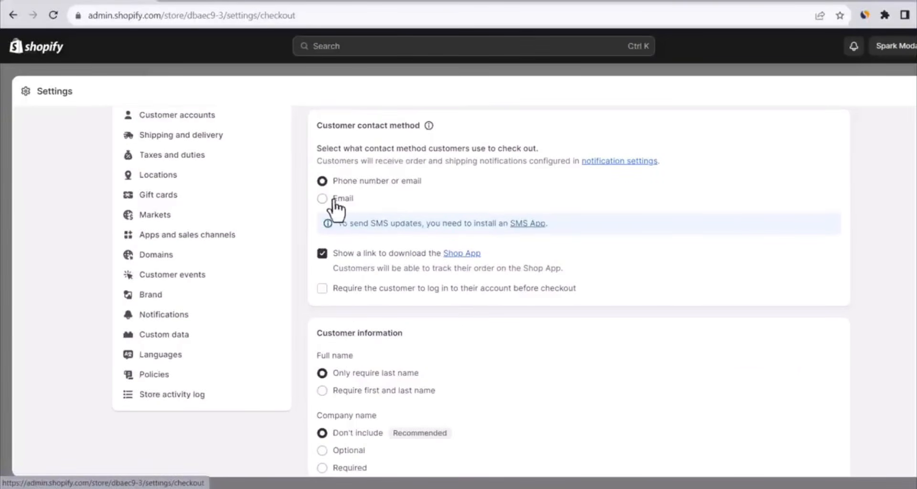
left_click(336, 201)
scroll(456, 176, "down", 3)
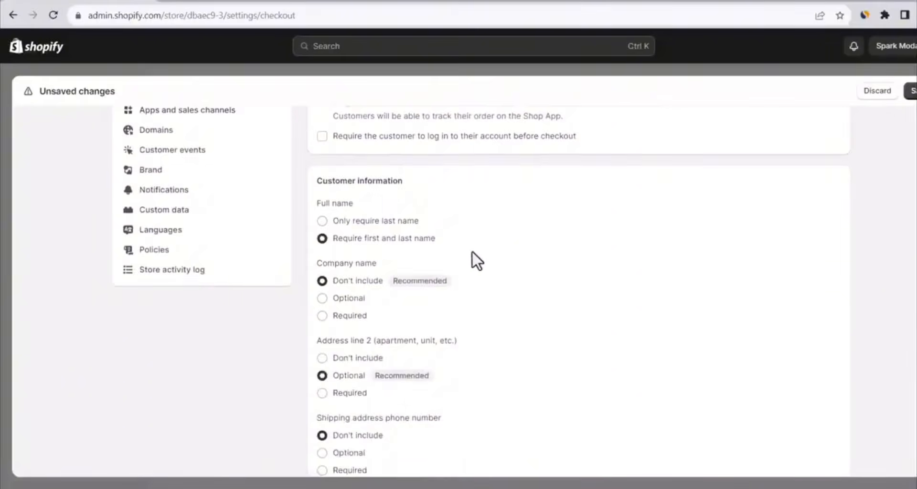
scroll(473, 259, "down", 3)
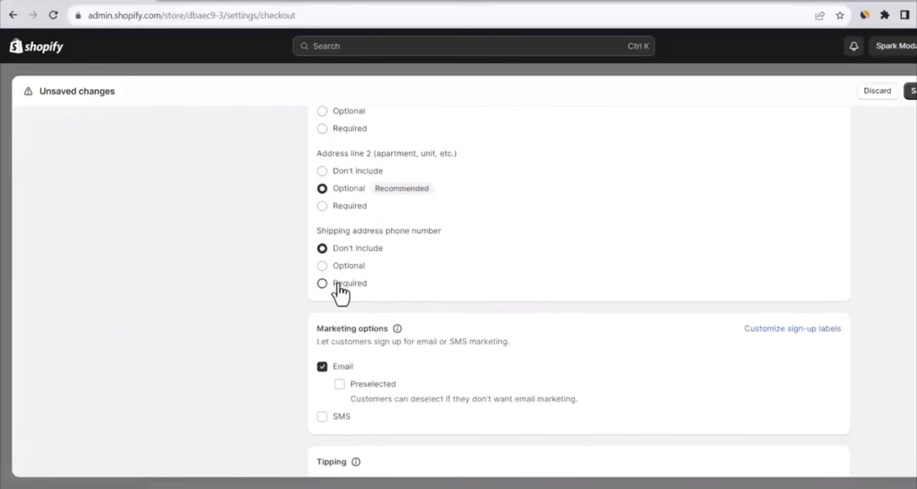
left_click(340, 281)
Show tipping at checkout, hide the tipping options until customers choose to add a tip, and save the checkout settings
scroll(417, 288, "down", 3)
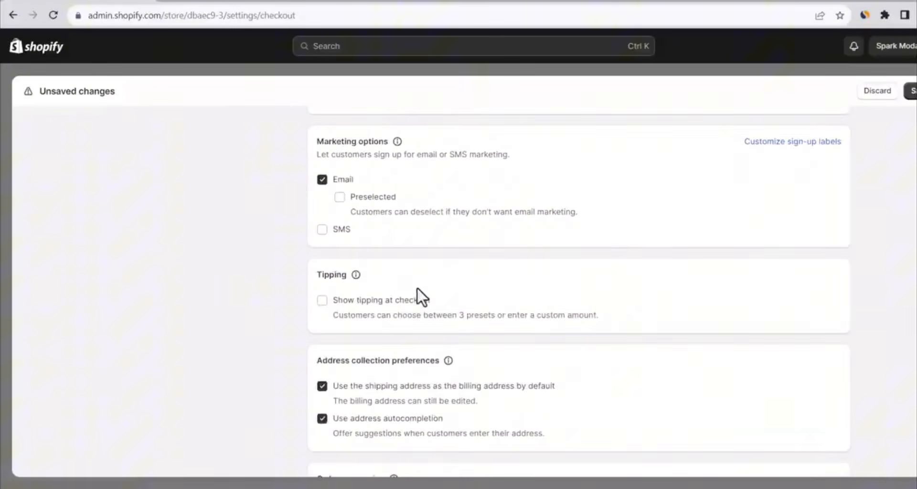
left_click(322, 301)
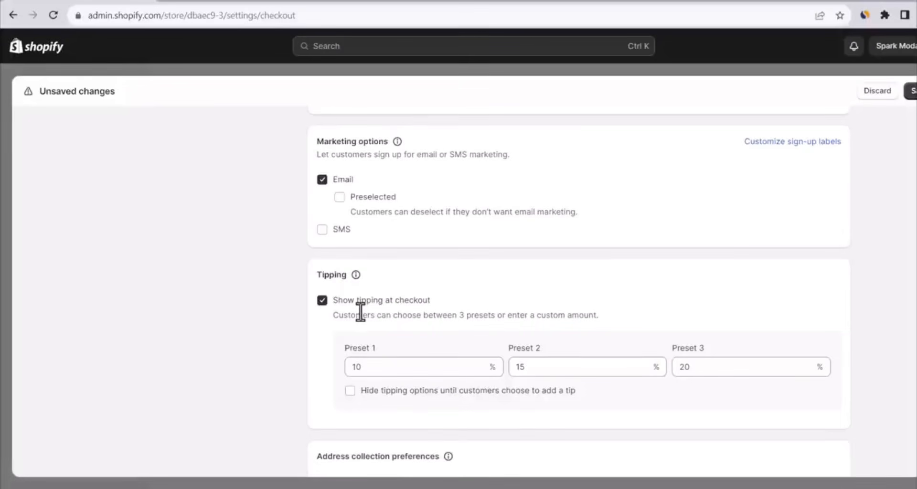
left_click(352, 392)
scroll(525, 339, "down", 1)
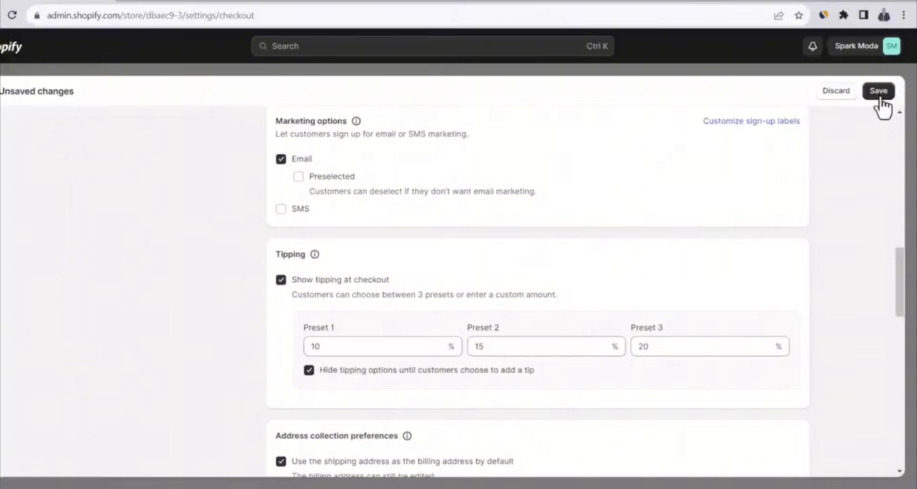
left_click(880, 96)
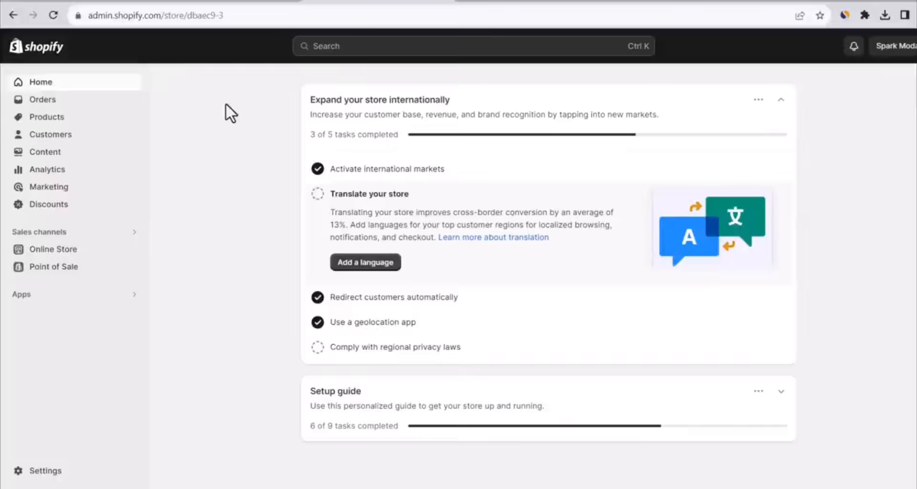
Search the Shopify App Store for "currency convertor"
left_click(41, 294)
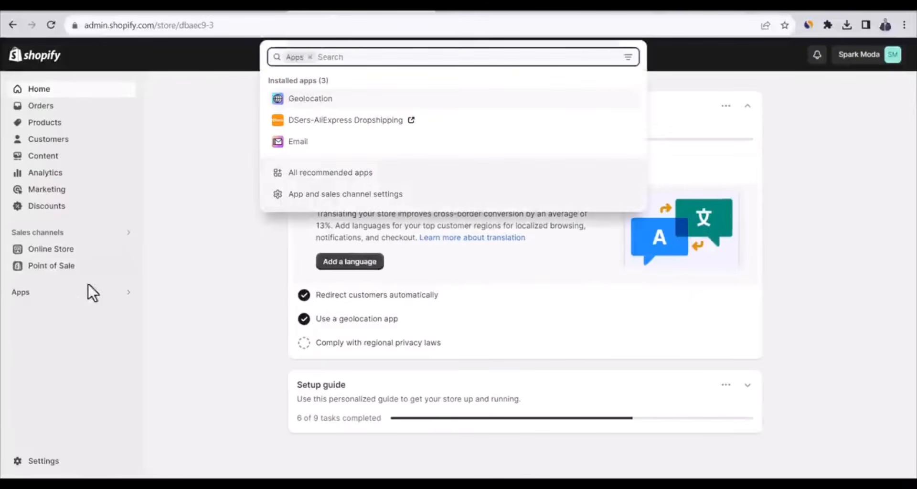
type("currenc")
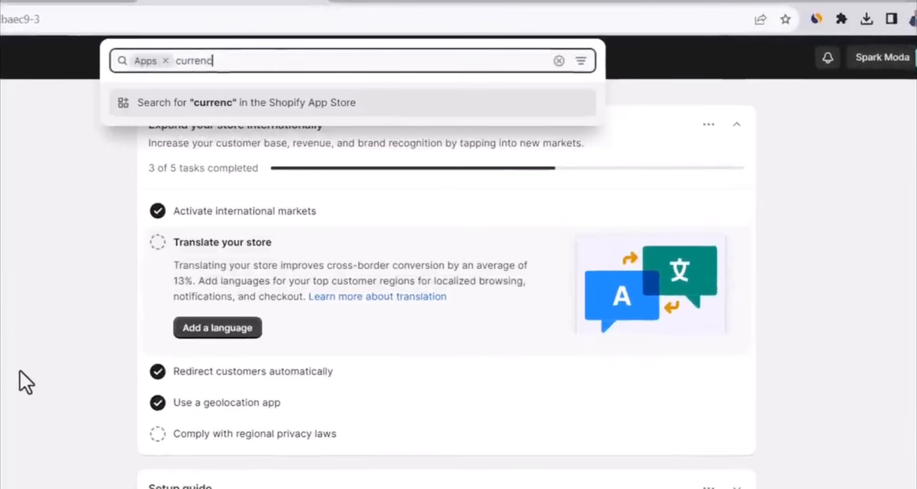
type("y convertor")
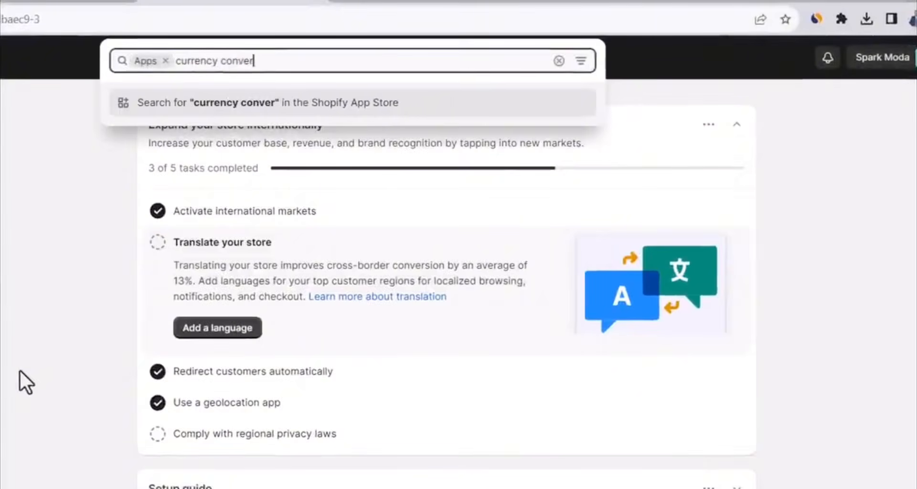
key("Return")
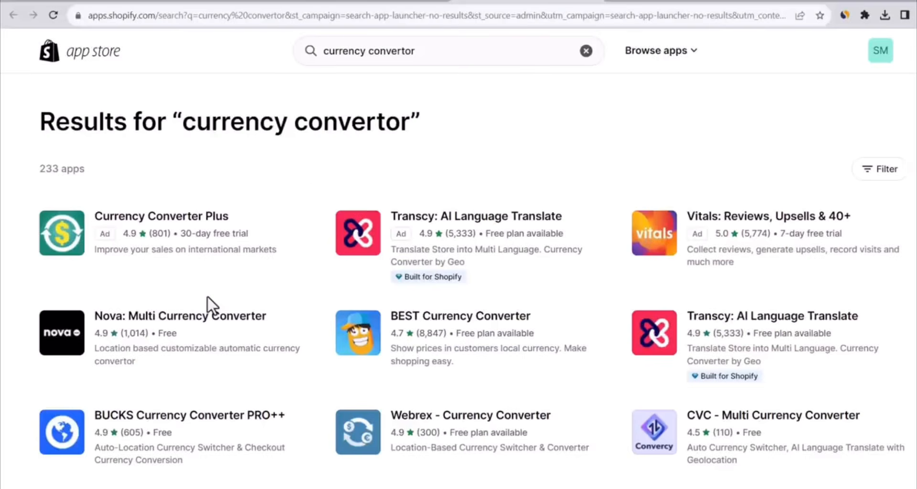
Choose BEST Currency Converter by Grizzly Apps SRL from the app results and install it on the Spark Moda store
scroll(310, 175, "down", 1)
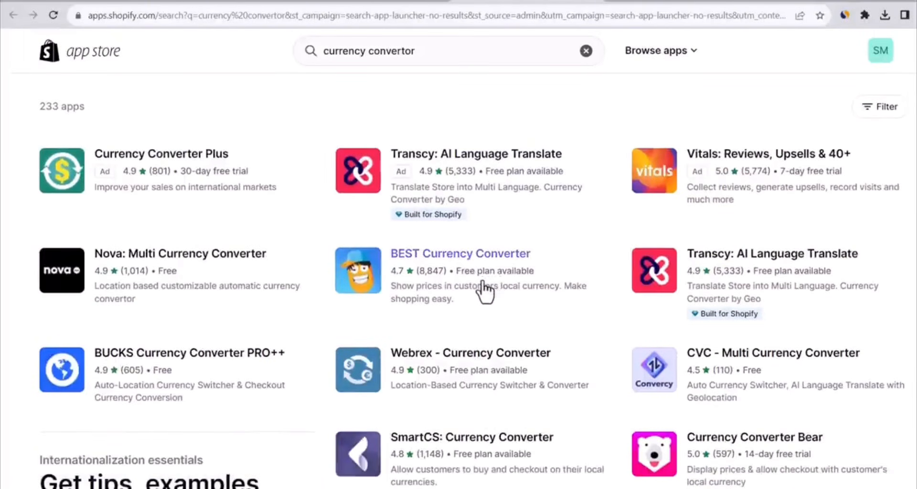
left_click(382, 288)
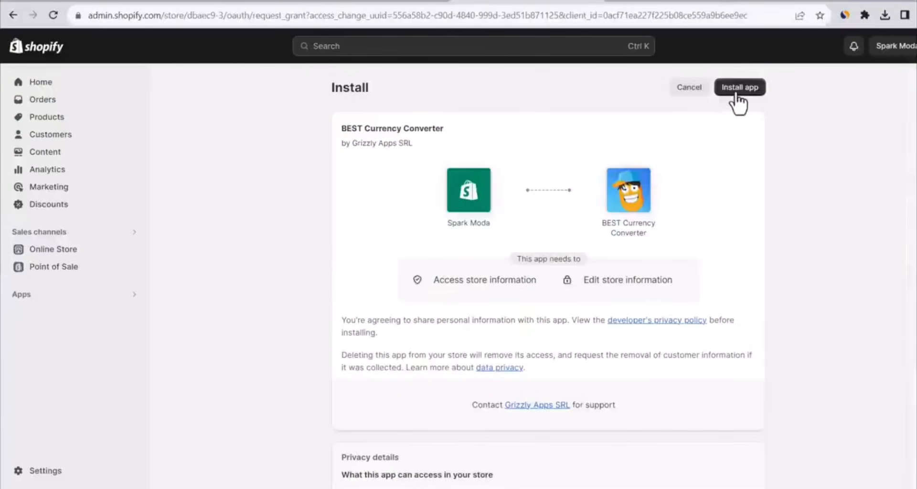
left_click(736, 93)
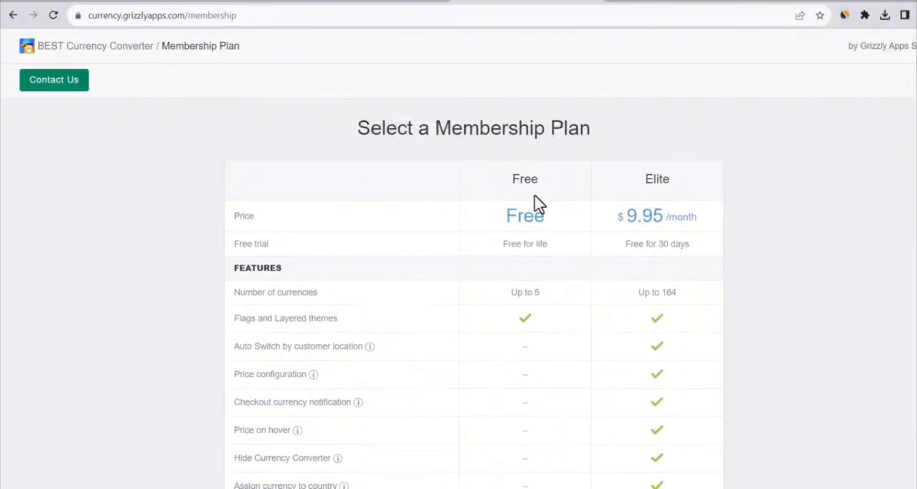
Accept the membership terms, choose the Elite plan at $9.95 per month, and approve the subscription
scroll(534, 194, "down", 1)
scroll(532, 224, "down", 1)
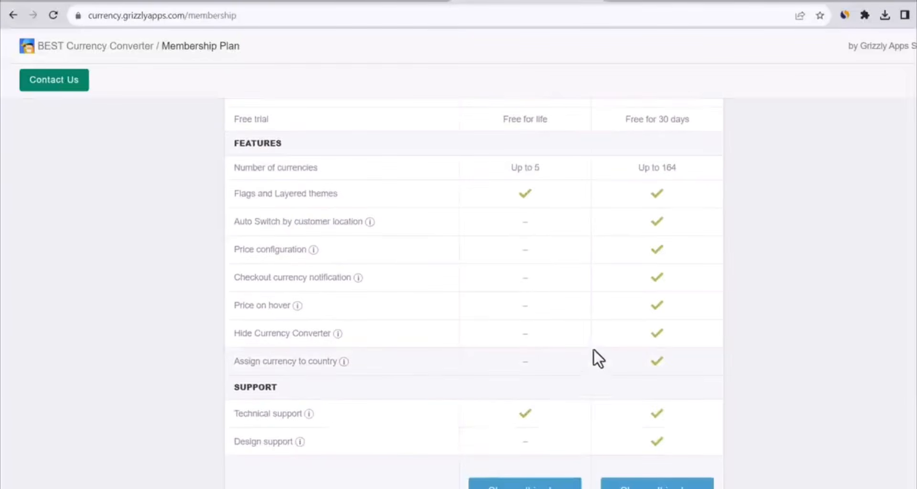
scroll(581, 313, "up", 2)
scroll(631, 238, "down", 3)
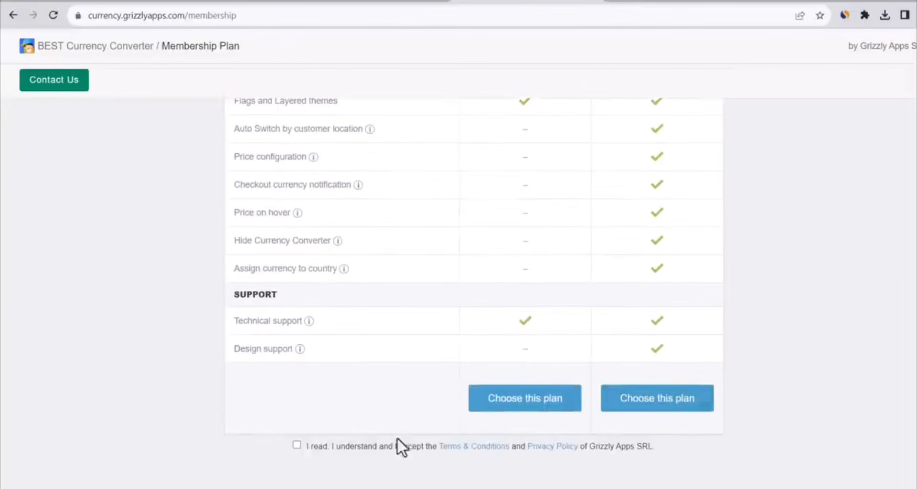
left_click(296, 445)
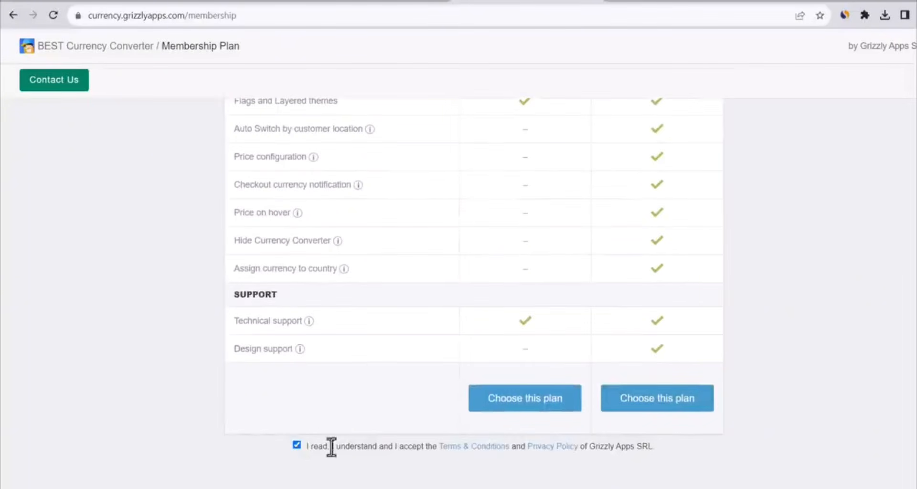
left_click(663, 405)
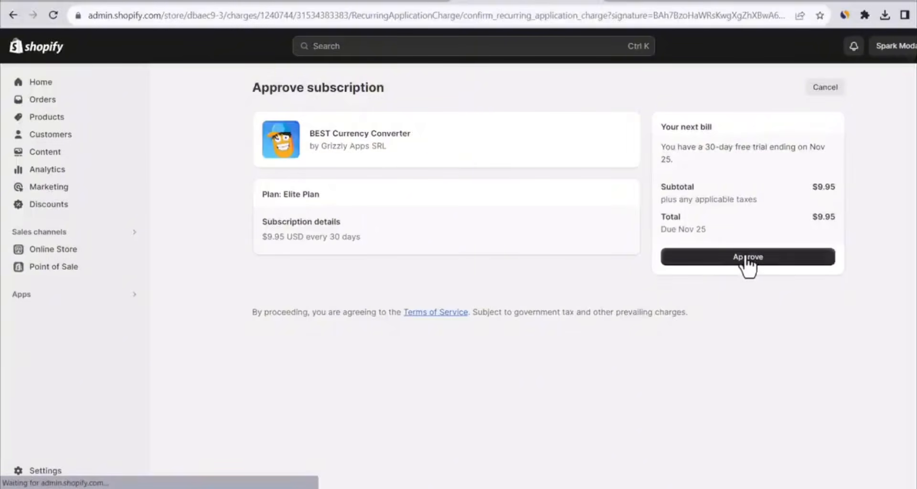
left_click(749, 258)
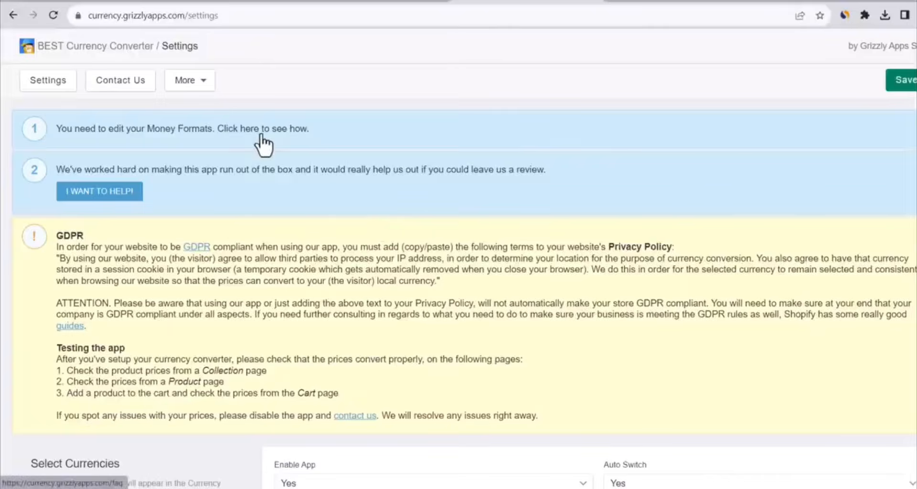
Open the app's money format instructions, and show the store currency formatting fields in the store's general settings
left_click(301, 130)
scroll(378, 182, "down", 10)
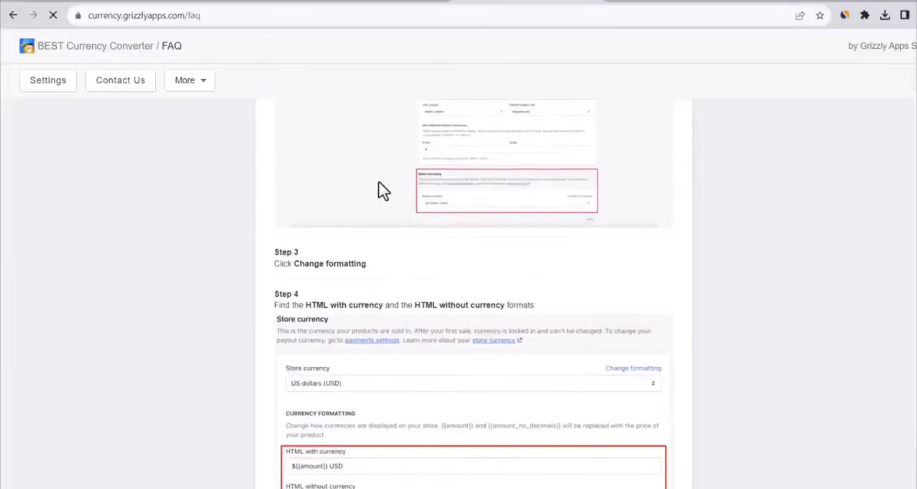
left_click(365, 5)
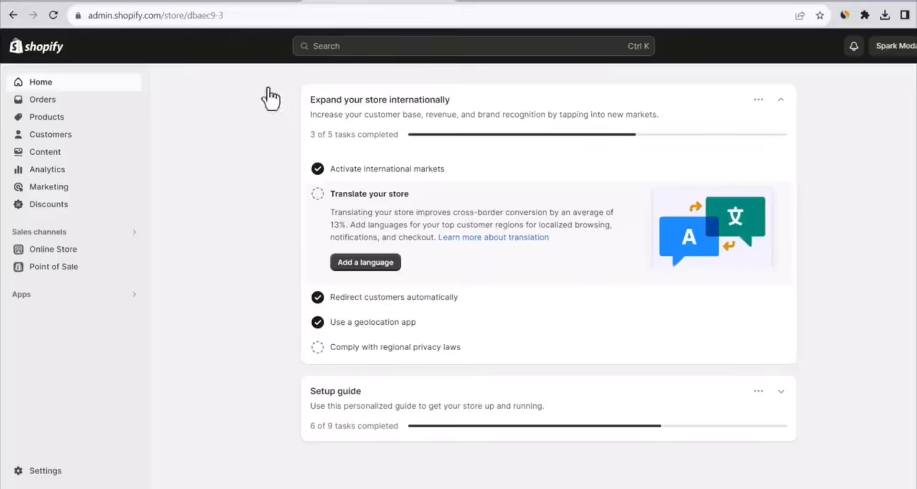
left_click(51, 477)
scroll(443, 295, "down", 6)
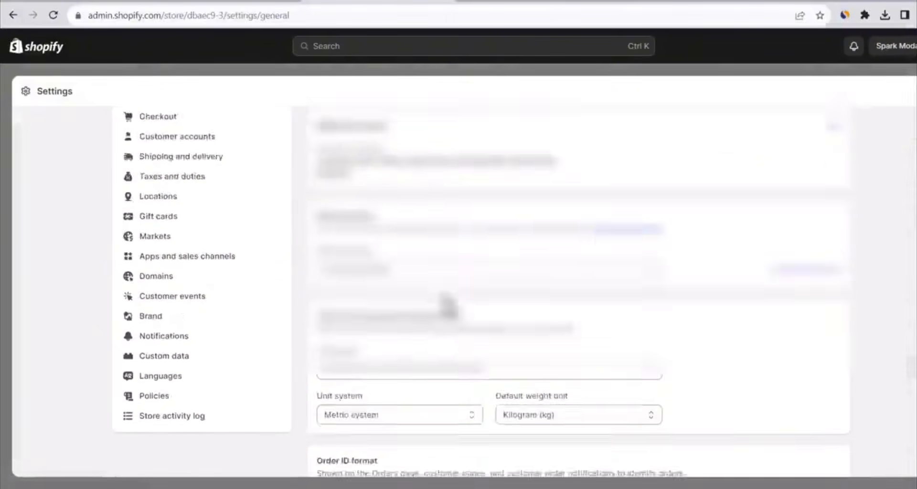
scroll(546, 307, "up", 4)
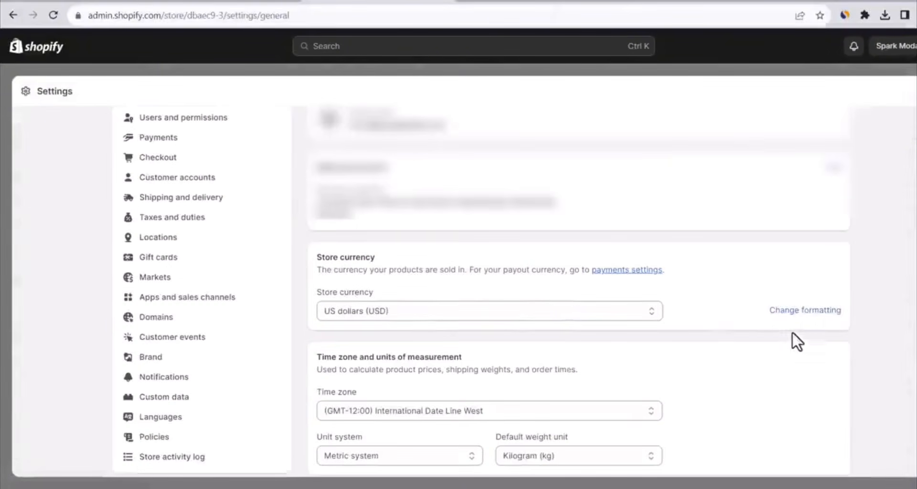
left_click(805, 311)
scroll(692, 331, "down", 5)
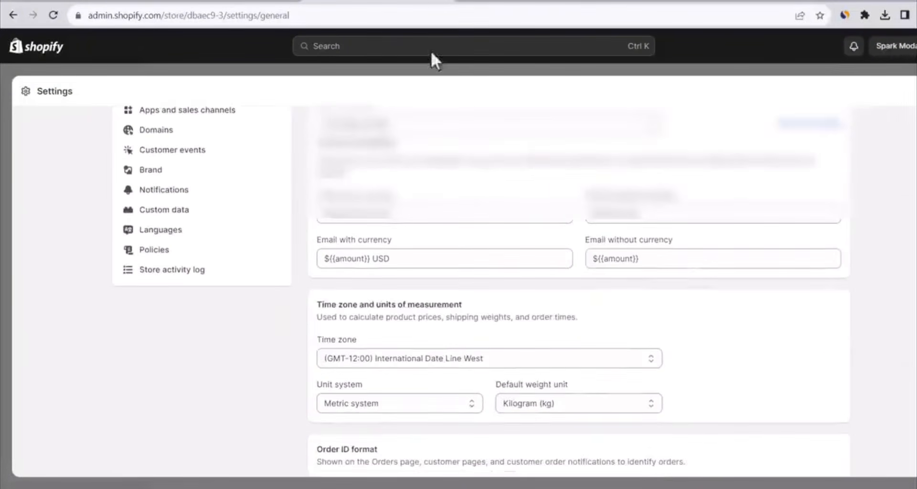
Copy <span class=money> from the instructions and insert it before the HTML with currency and HTML without currency formats
left_click(528, 1)
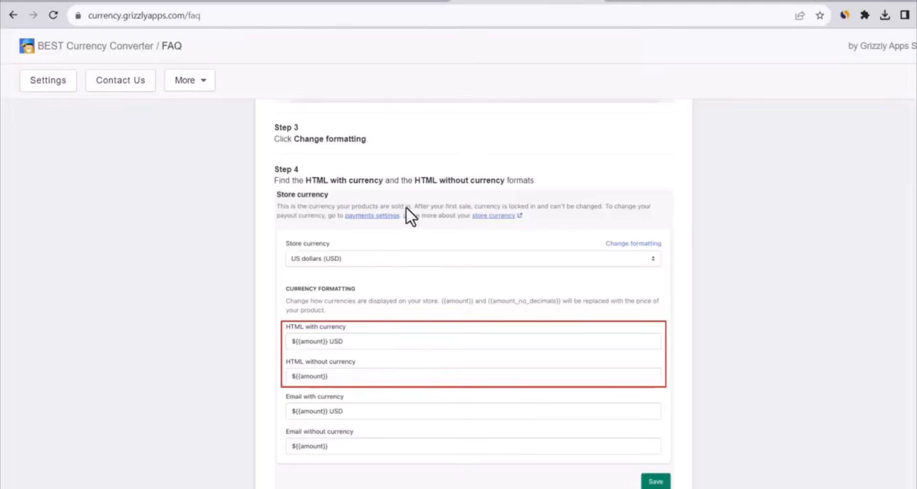
scroll(406, 207, "down", 6)
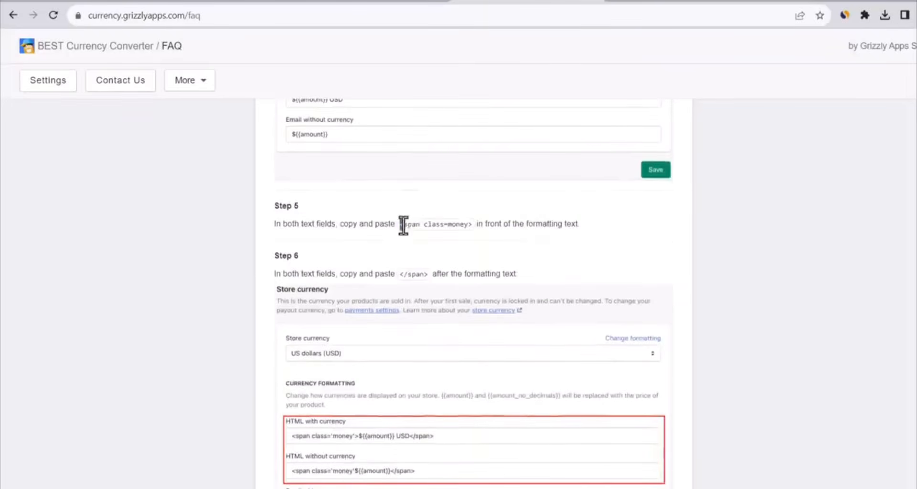
left_click_drag(403, 225, 463, 225)
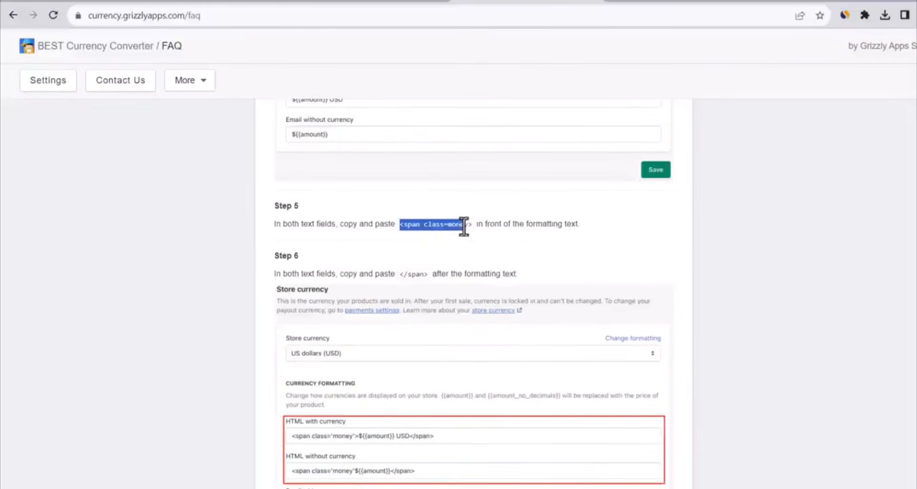
left_click(385, 2)
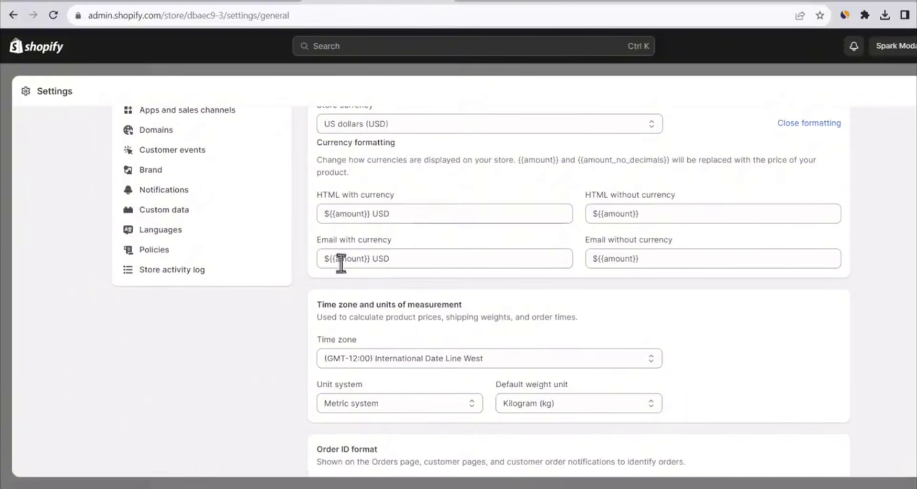
left_click(324, 213)
type("<span class=money>")
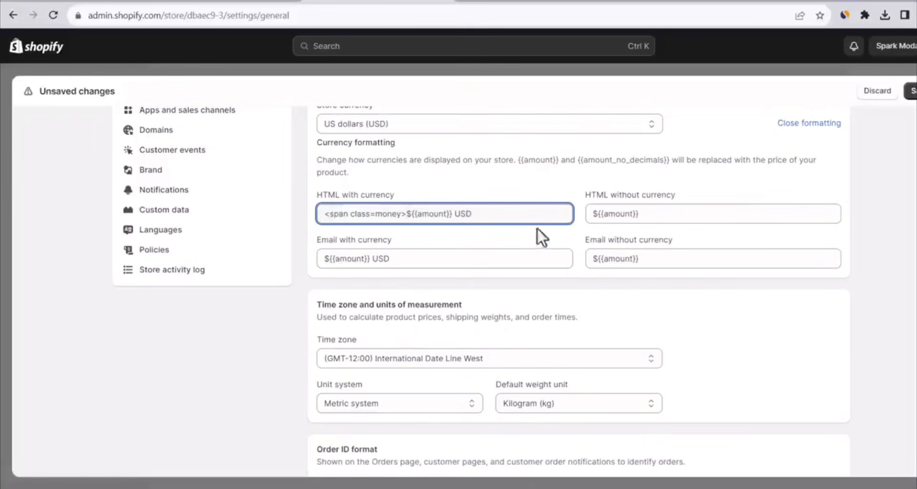
left_click(591, 214)
type("<span class=money>")
Copy </span> from the instructions, append it to the HTML with currency and HTML without currency formats, and save the settings
left_click(506, 2)
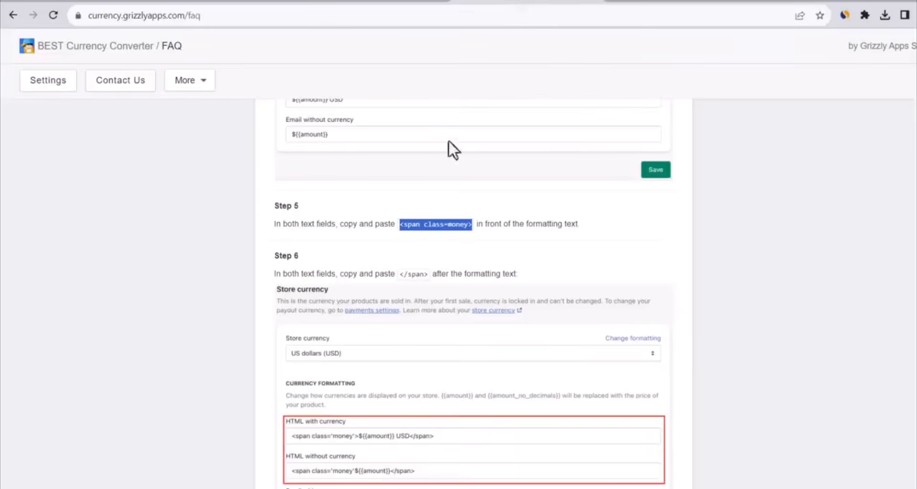
scroll(430, 274, "down", 2)
scroll(401, 274, "up", 2)
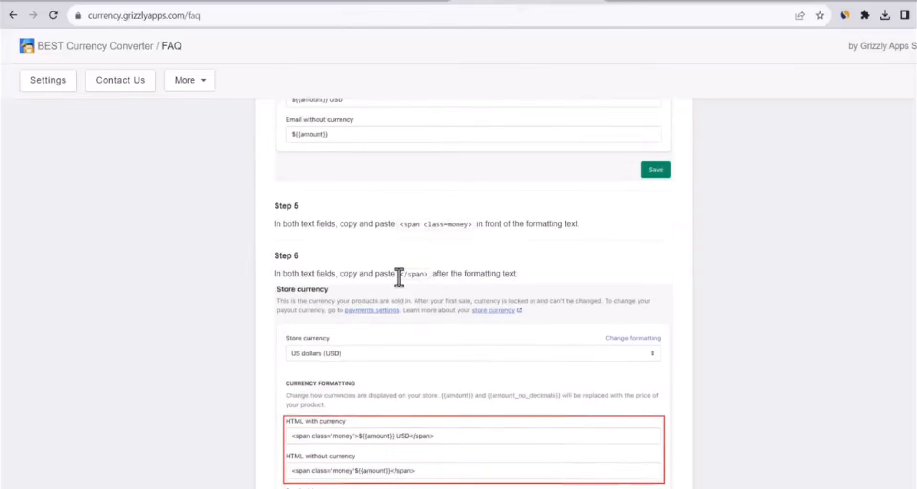
left_click_drag(398, 274, 429, 274)
key("ctrl+c")
left_click(382, 2)
left_click(495, 213)
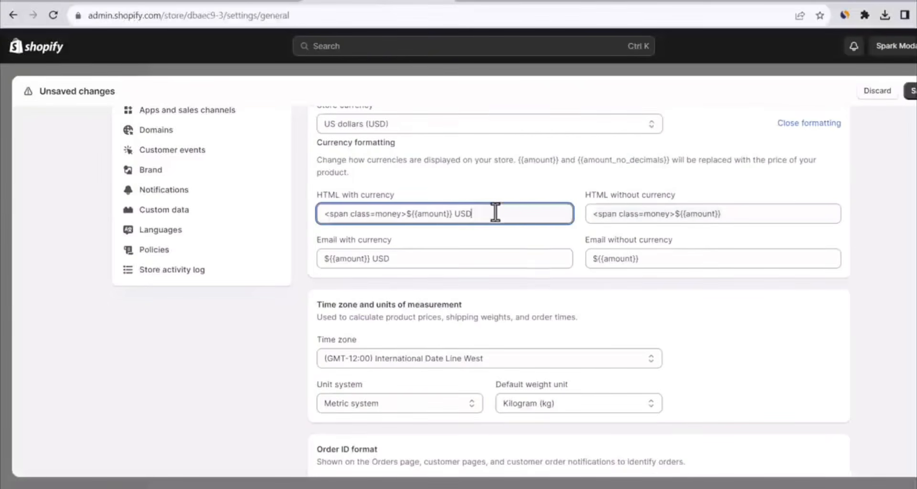
key("ctrl+v")
left_click(748, 214)
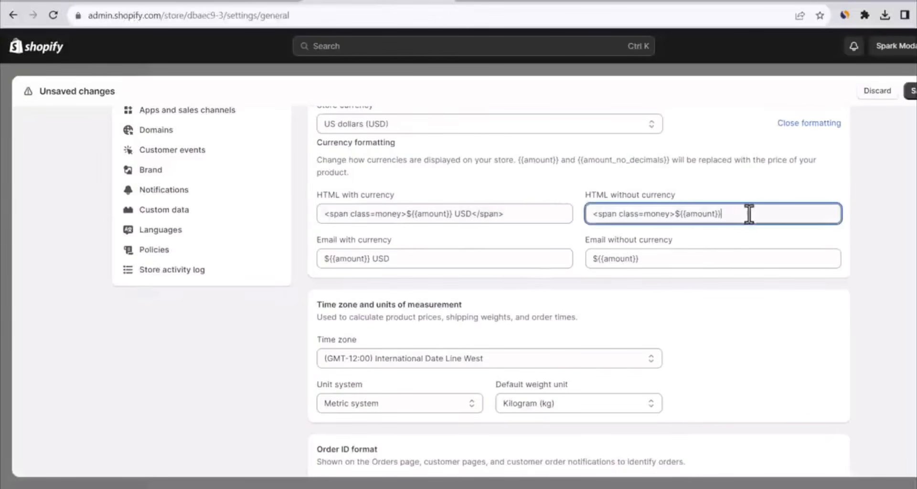
key("ctrl+v")
left_click(913, 93)
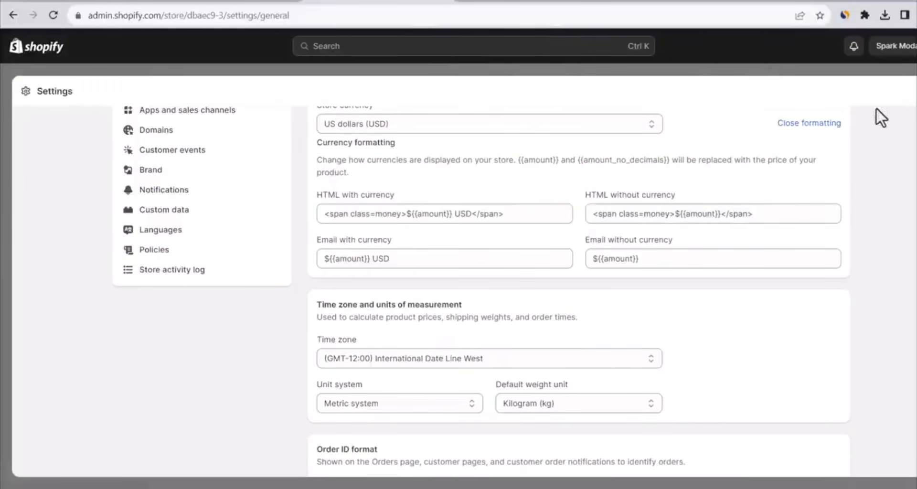
left_click(916, 95)
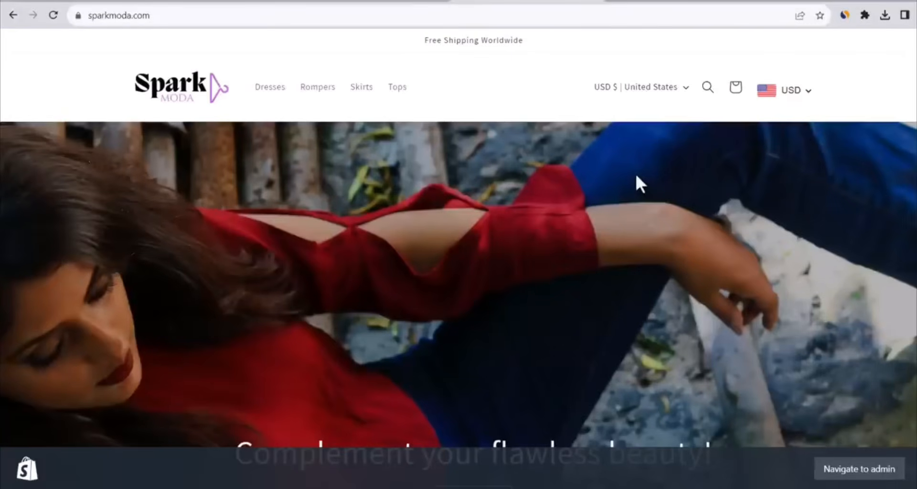
Check the product prices on the Spark Moda storefront and switch the currency converter to British Pound Sterling
scroll(512, 120, "down", 10)
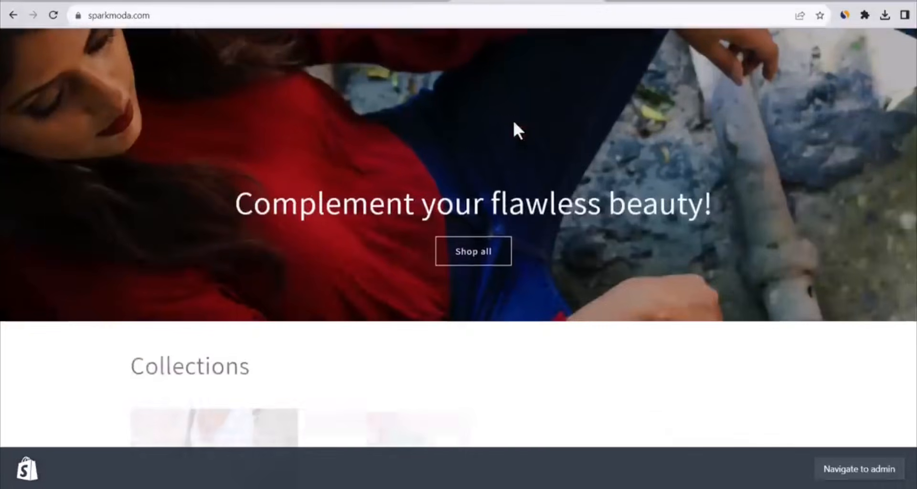
scroll(375, 238, "down", 6)
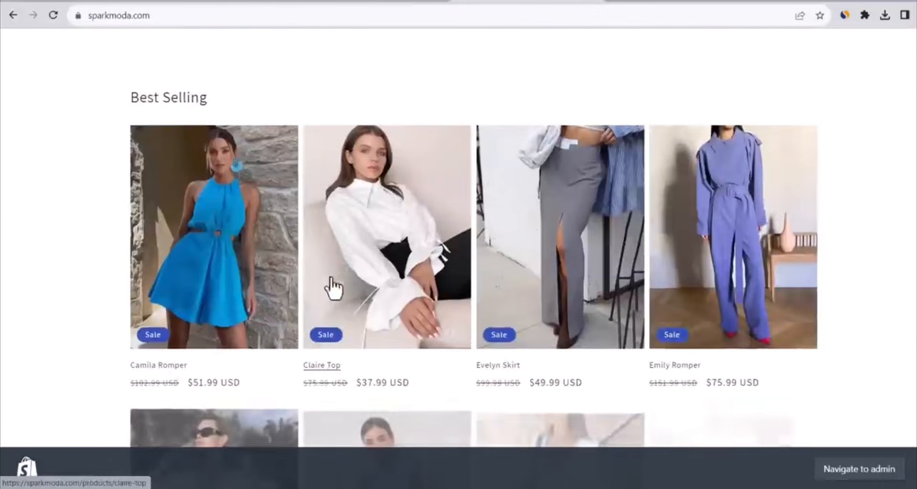
scroll(768, 234, "up", 15)
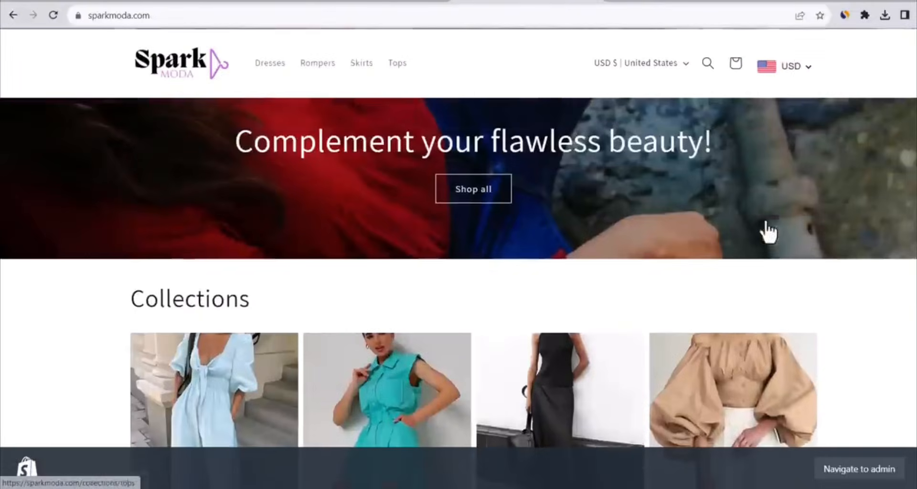
left_click(796, 66)
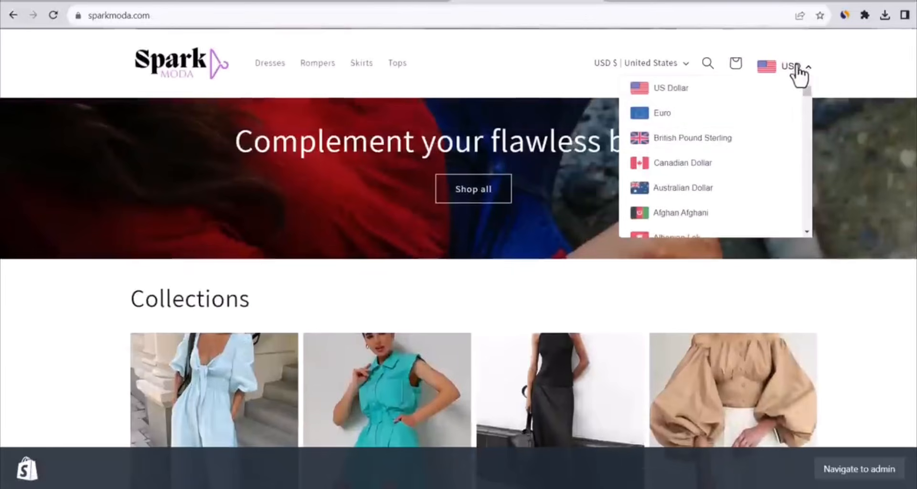
left_click(686, 139)
scroll(575, 180, "down", 10)
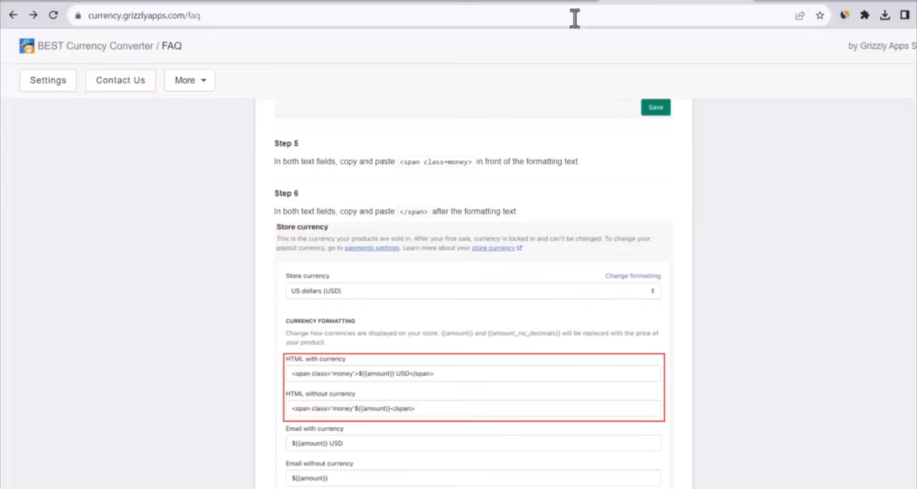
Review the currency converter's settings for currencies, design, price configuration and extra features
left_click(50, 82)
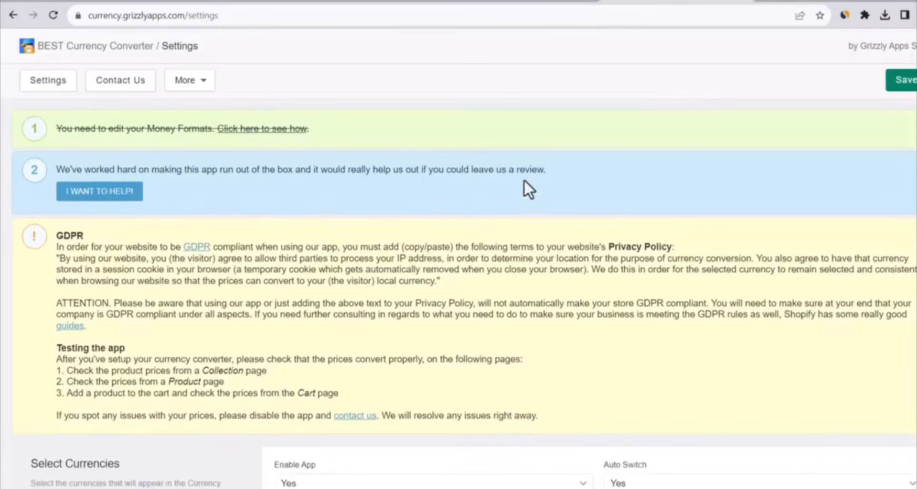
scroll(523, 180, "down", 5)
scroll(523, 179, "down", 15)
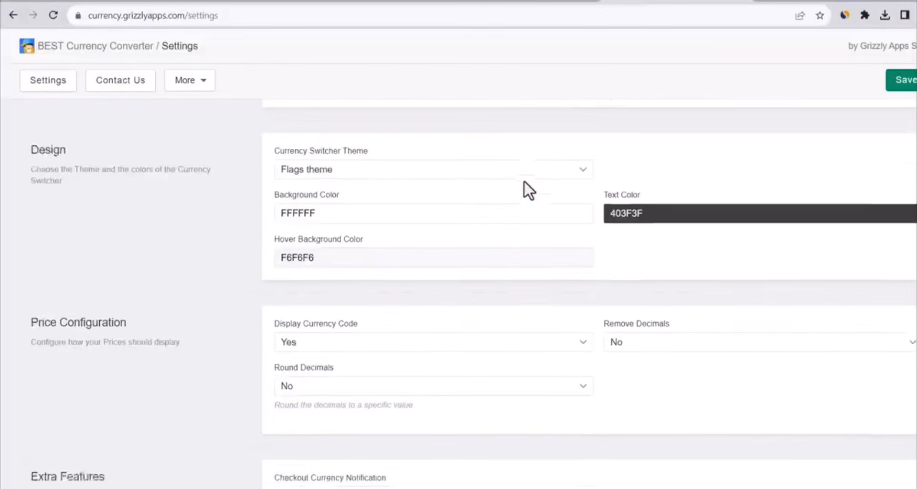
scroll(493, 211, "down", 1)
left_click(661, 185)
left_click(650, 196)
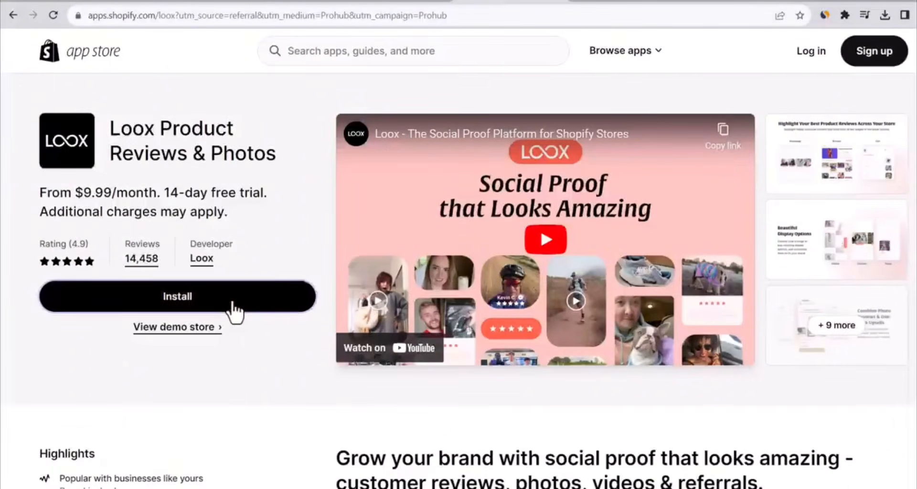
Install Loox Product Reviews & Photos with the store account and start the 7-day trial of the Beginner plan
left_click(234, 312)
left_click(415, 276)
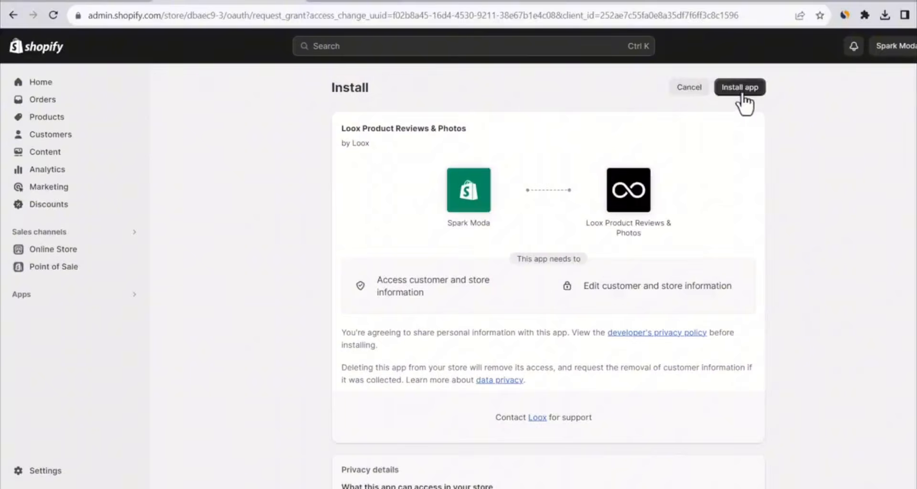
left_click(742, 95)
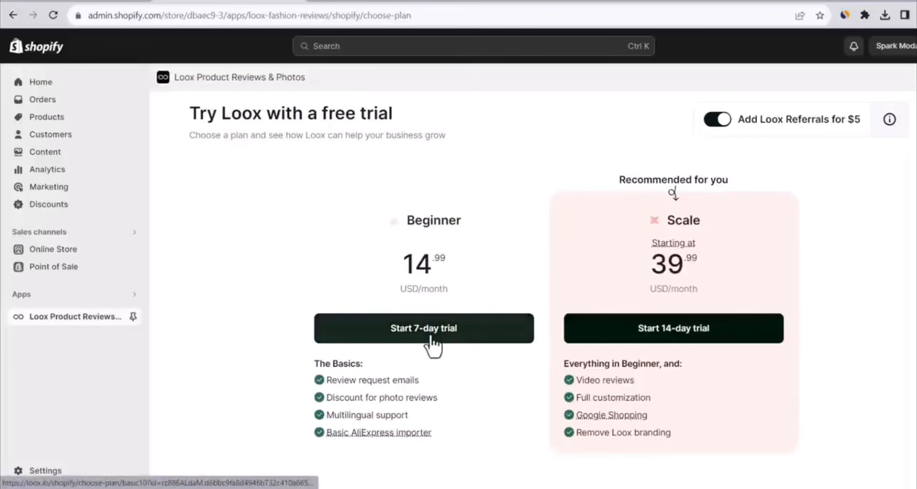
left_click(432, 343)
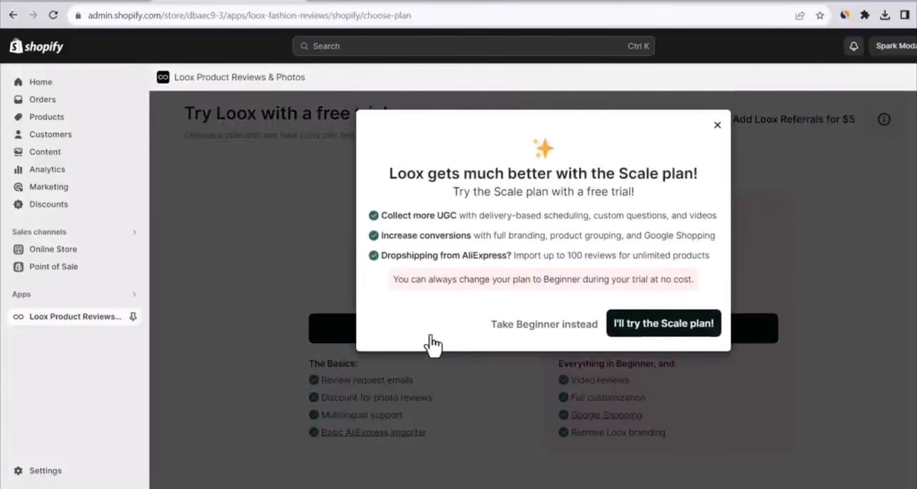
left_click(542, 329)
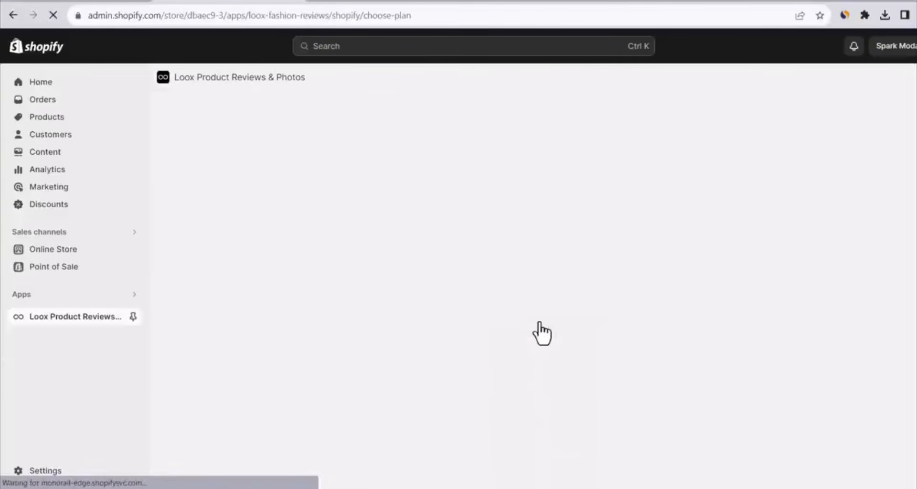
Approve the Loox Beginner subscription, then enable and save the Loox Core Script in the Dawn theme
left_click(730, 246)
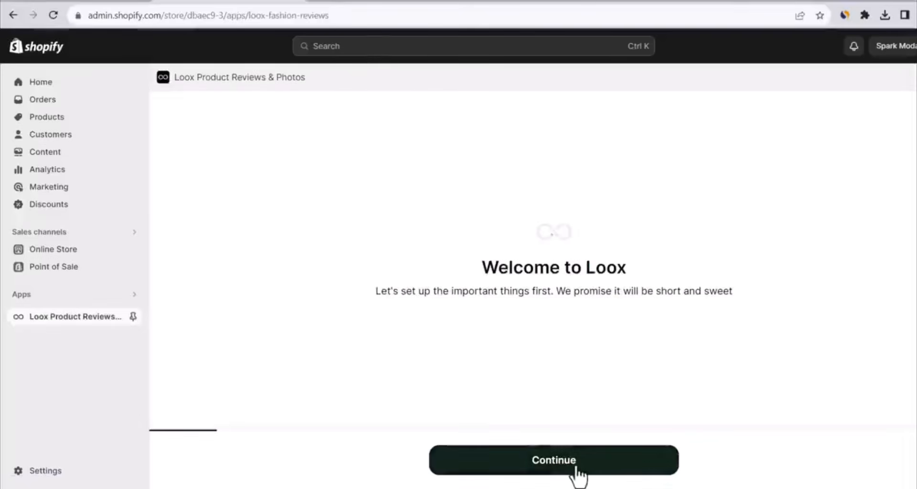
left_click(580, 474)
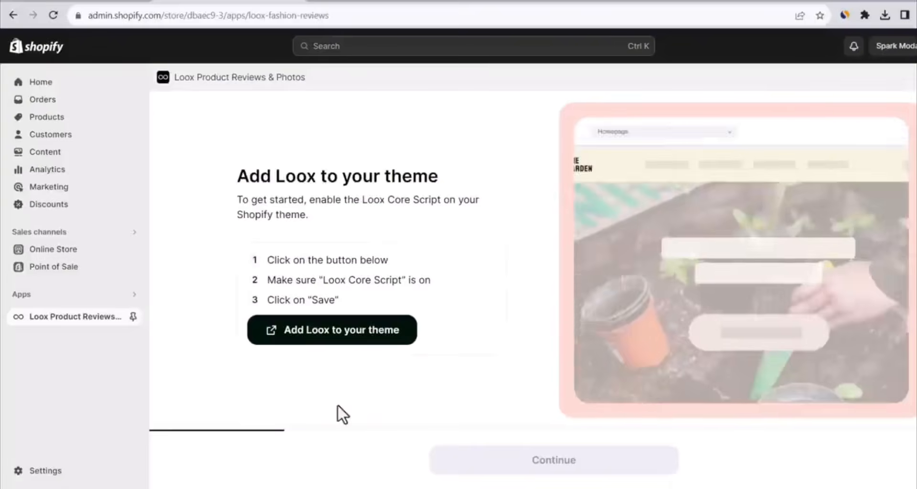
left_click(344, 340)
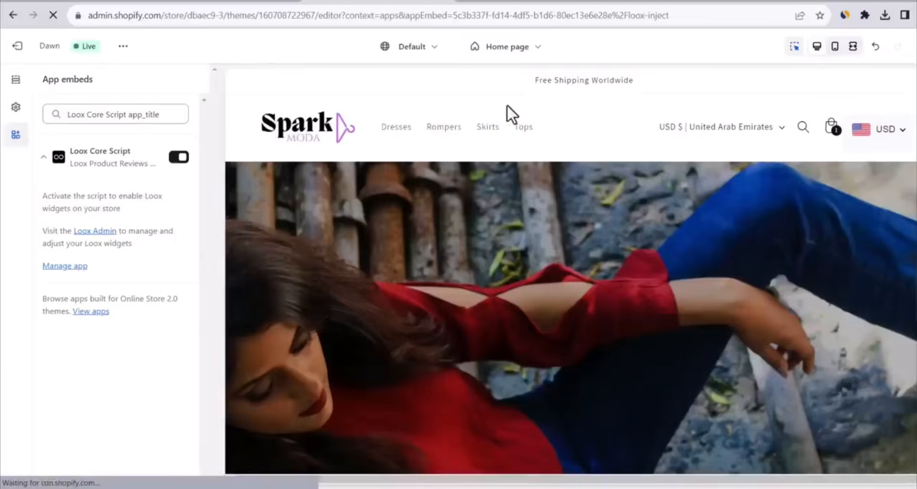
left_click(234, 2)
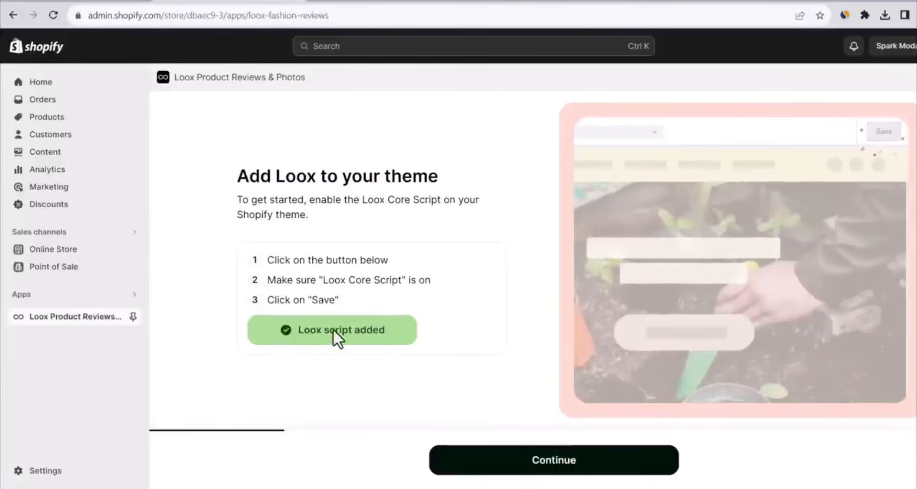
left_click(511, 470)
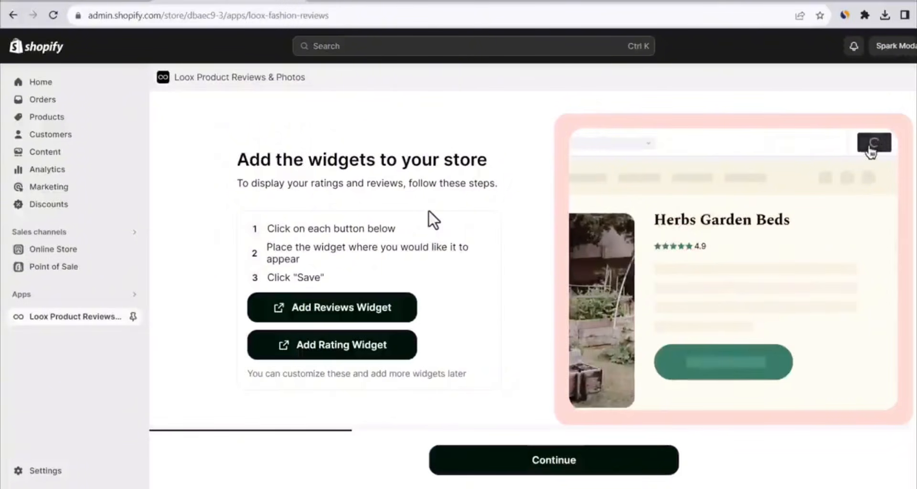
Add the Loox Reviews Widget to the default product template below the related products and save the template
left_click(355, 327)
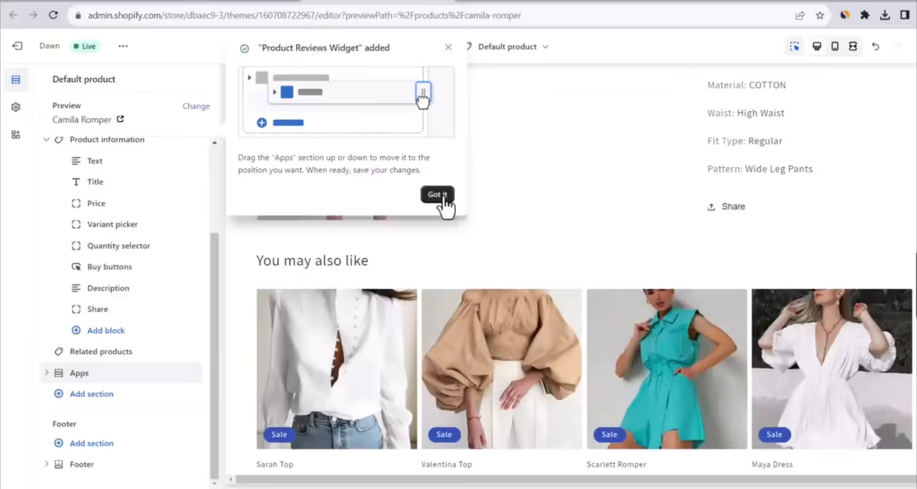
left_click(437, 190)
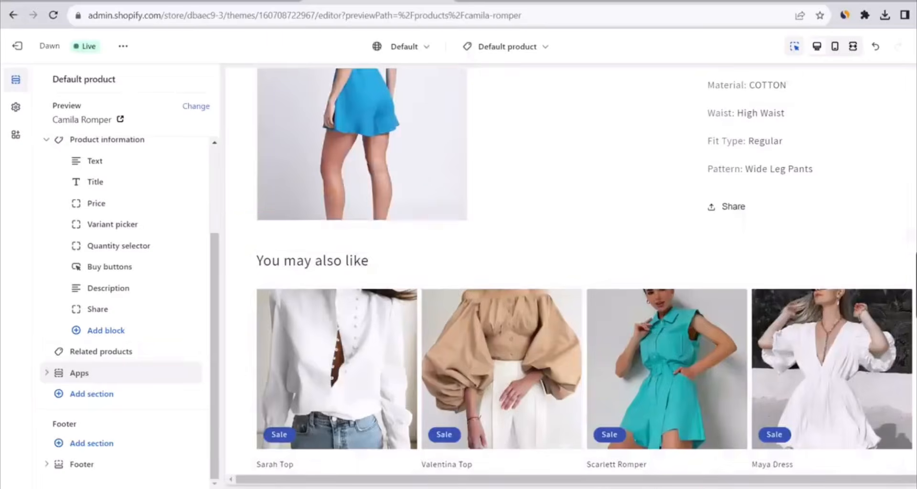
left_click(916, 287)
left_click(277, 119)
left_click_drag(56, 374, 54, 375)
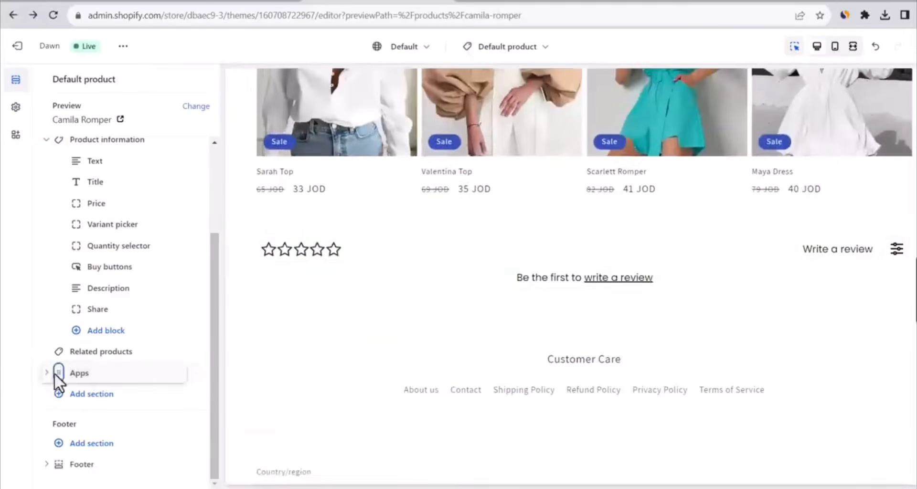
left_click(46, 373)
left_click(46, 374)
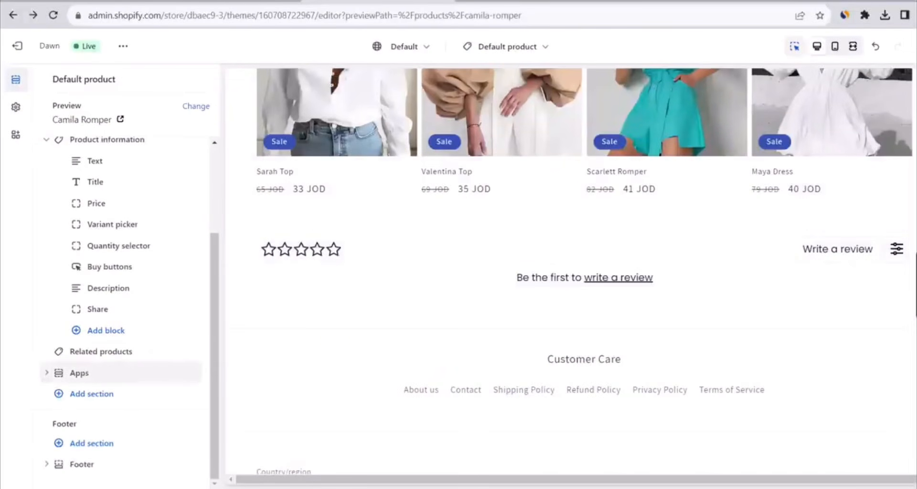
left_click(216, 1)
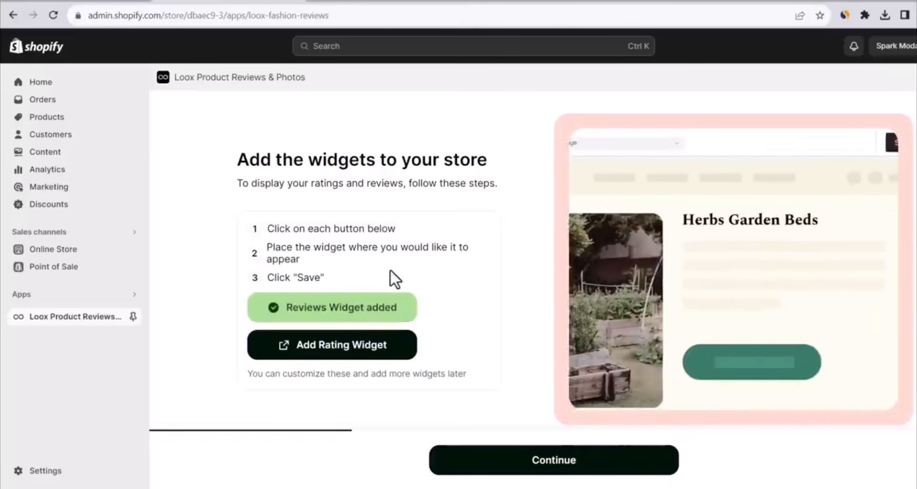
Add the Loox Rating Widget to the product information, move it up to the price block's position, and save
left_click(361, 351)
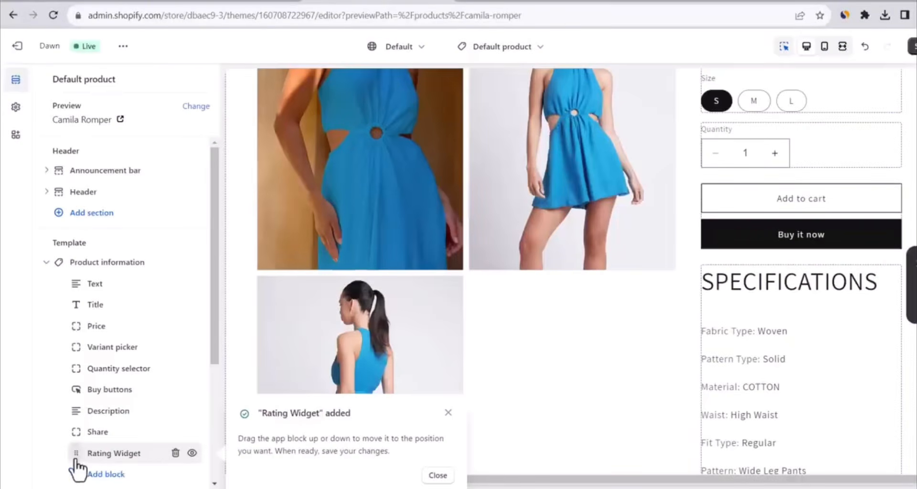
left_click_drag(76, 461, 68, 329)
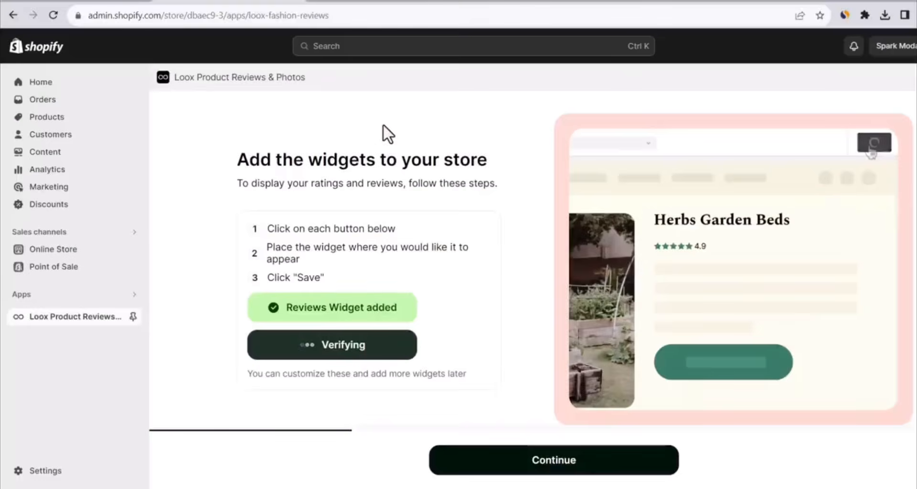
left_click(467, 473)
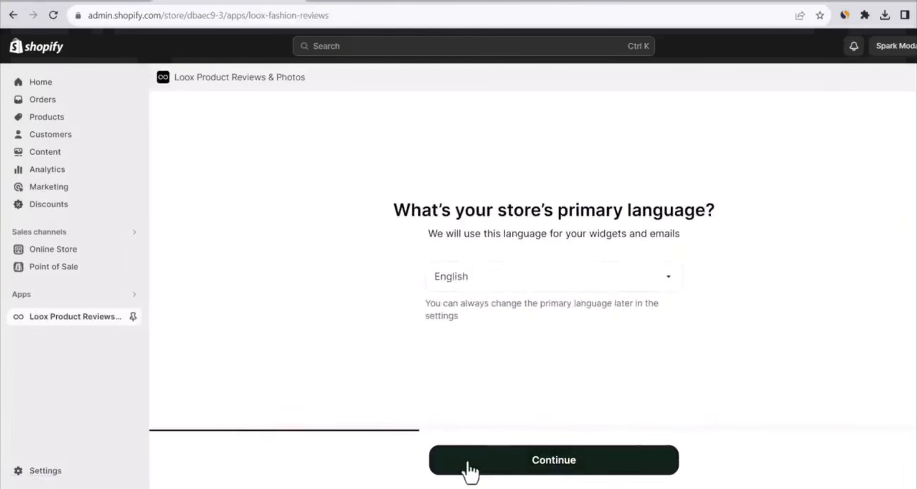
Accept English, the default widget style, review requests 14 days after fulfillment, and a 15% discount for photo and video reviews in the Loox setup
left_click(469, 473)
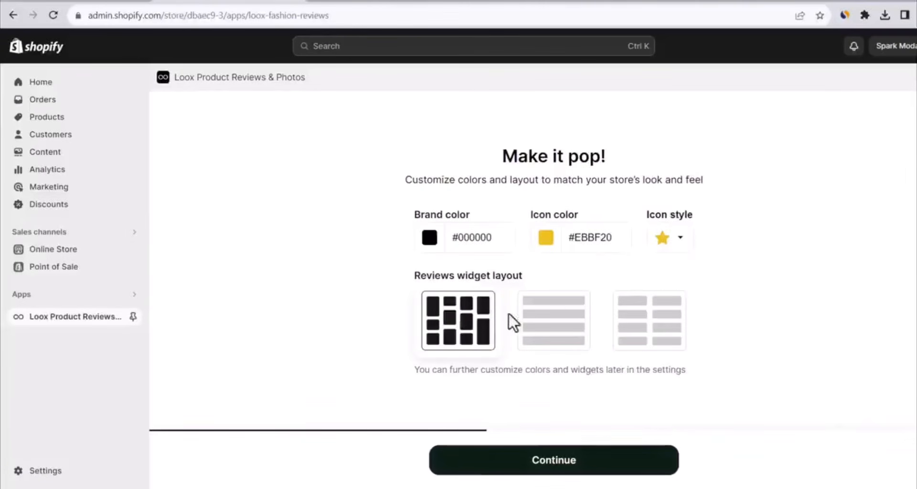
left_click(582, 462)
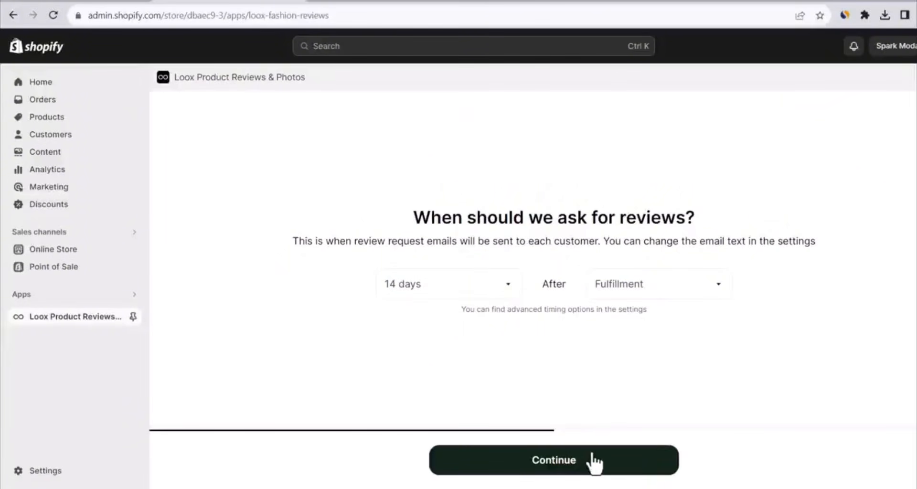
left_click(496, 293)
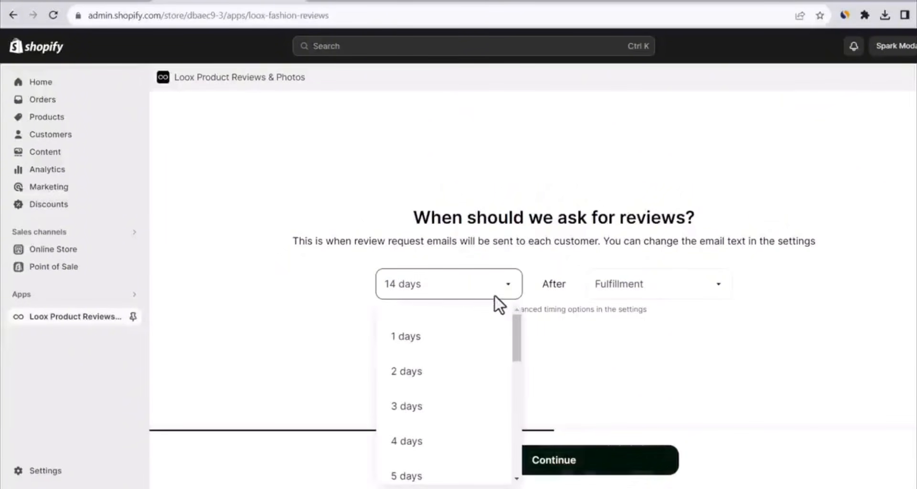
left_click(595, 333)
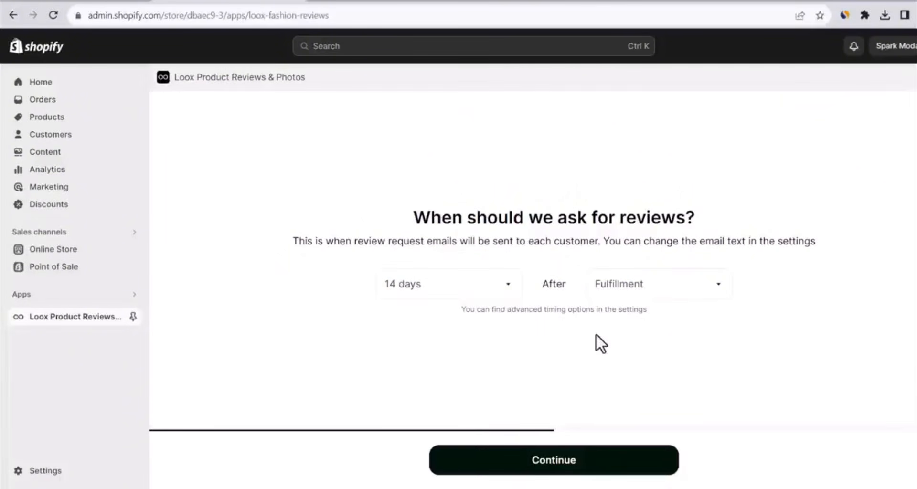
left_click(593, 467)
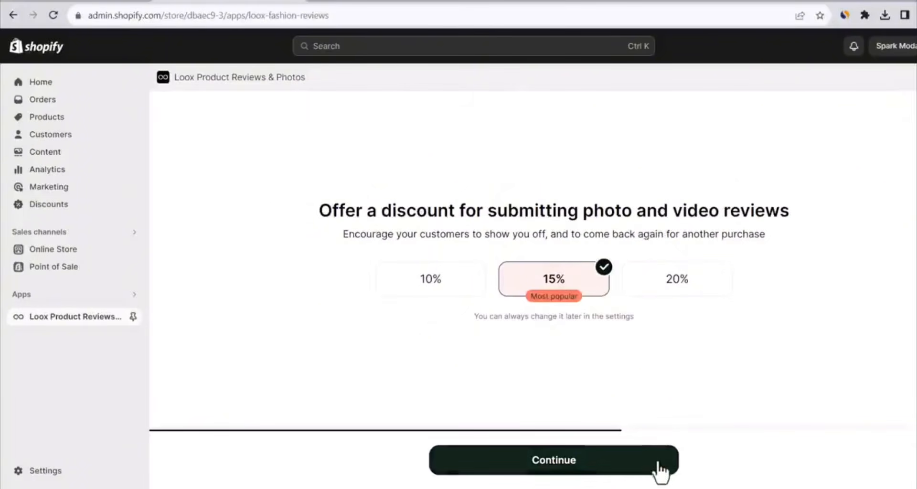
left_click(635, 473)
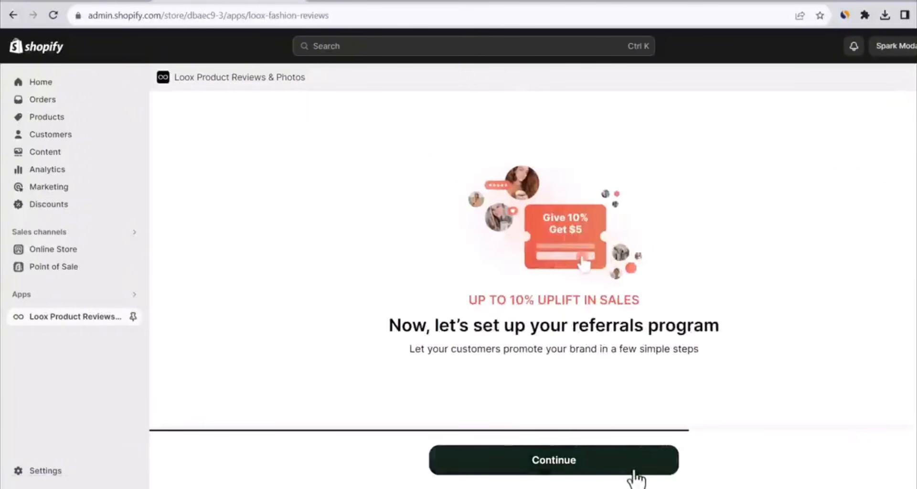
Set up Loox referrals with a 10% friend discount, a $5 advocate reward and the post-purchase widget enabled
left_click(635, 476)
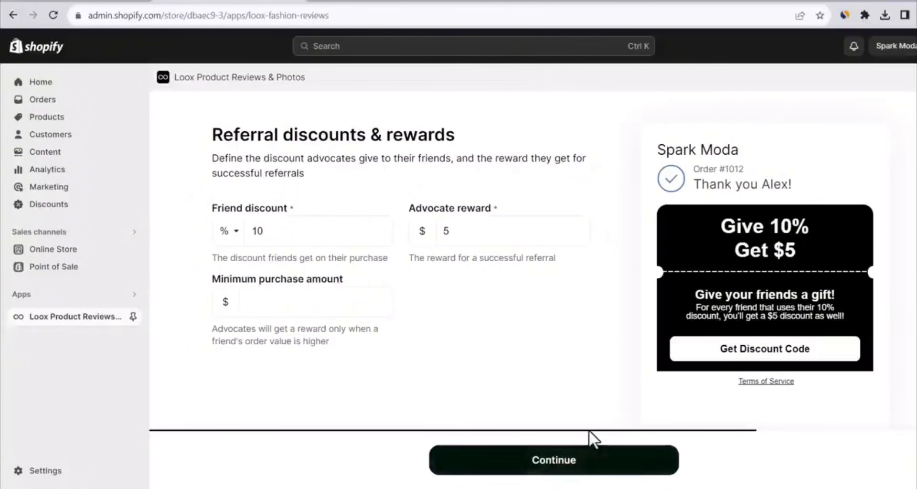
left_click(592, 463)
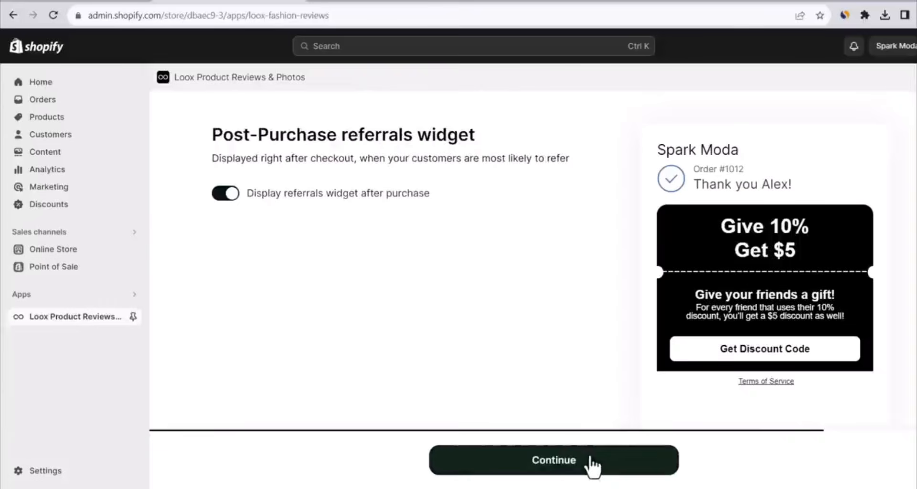
left_click(593, 461)
left_click(592, 461)
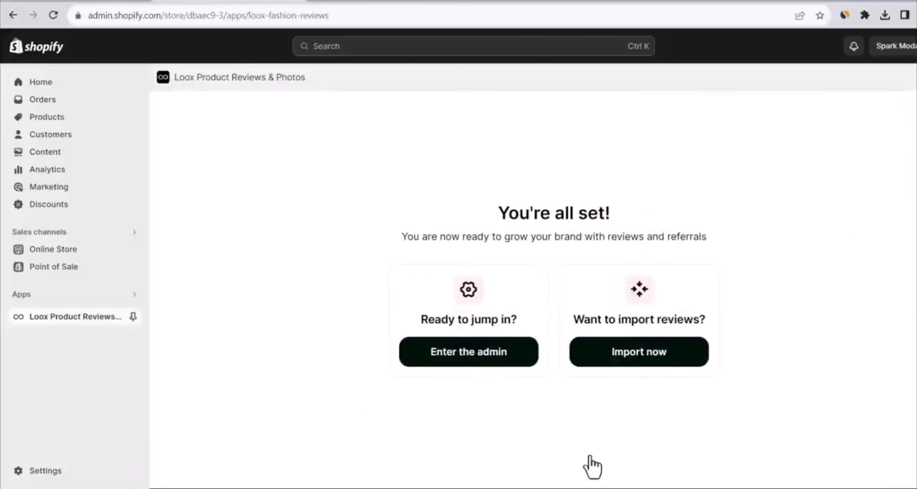
Open the Loox review import page and add the Import to Loox shortcut to the browser's bookmarks bar
left_click(634, 361)
key("ctrl+shift+b")
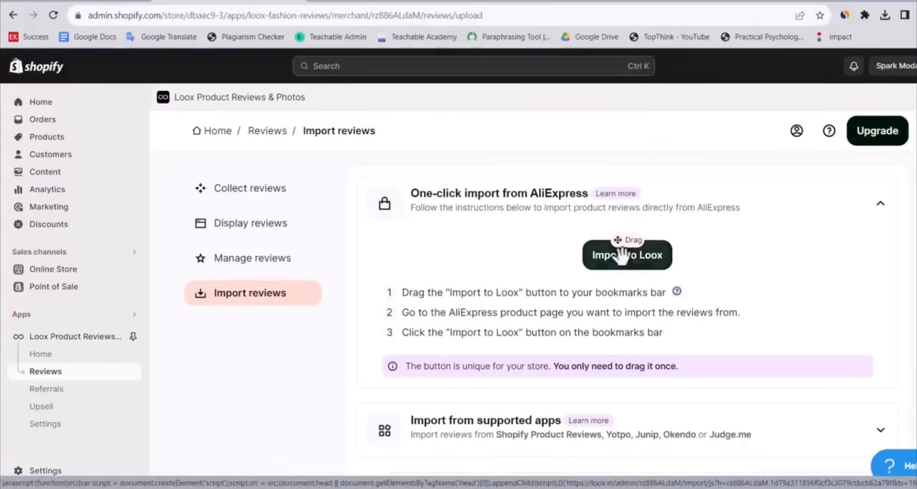
left_click_drag(621, 254, 545, 41)
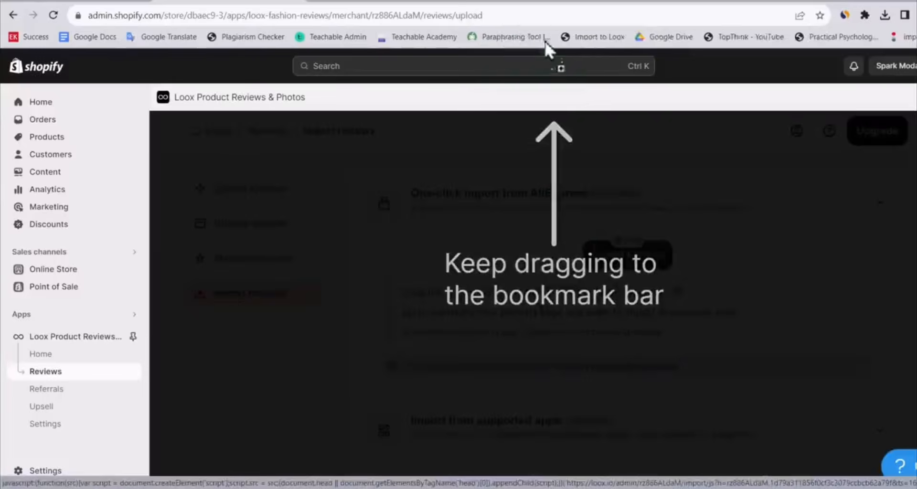
left_click(601, 366)
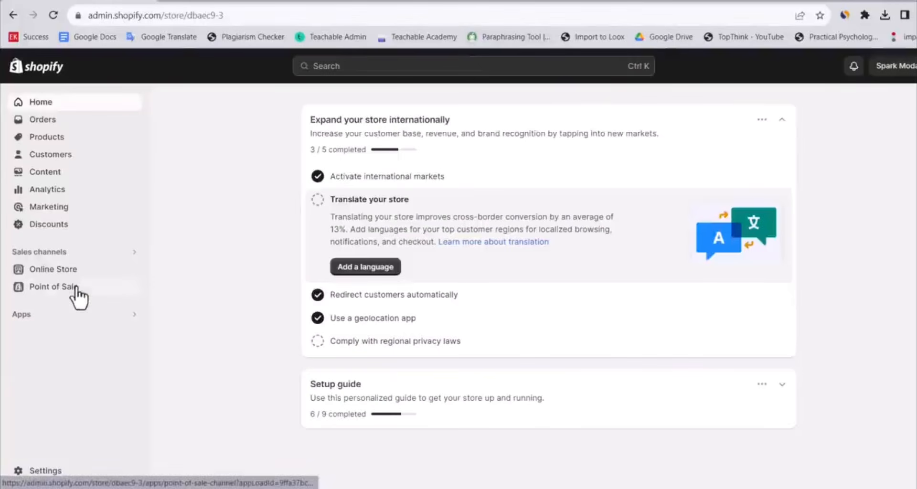
Open DSers from the store's installed apps and go to the AliExpress supplier page of the Eliana Dress
left_click(39, 314)
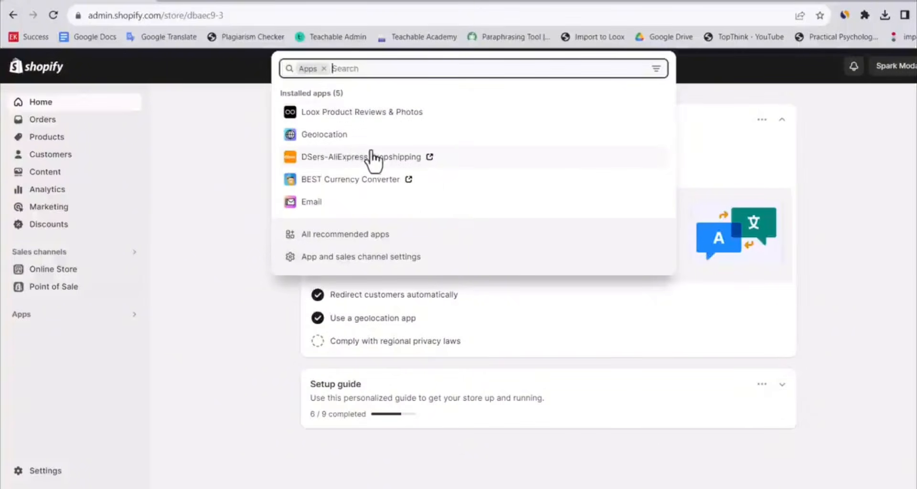
left_click(441, 152)
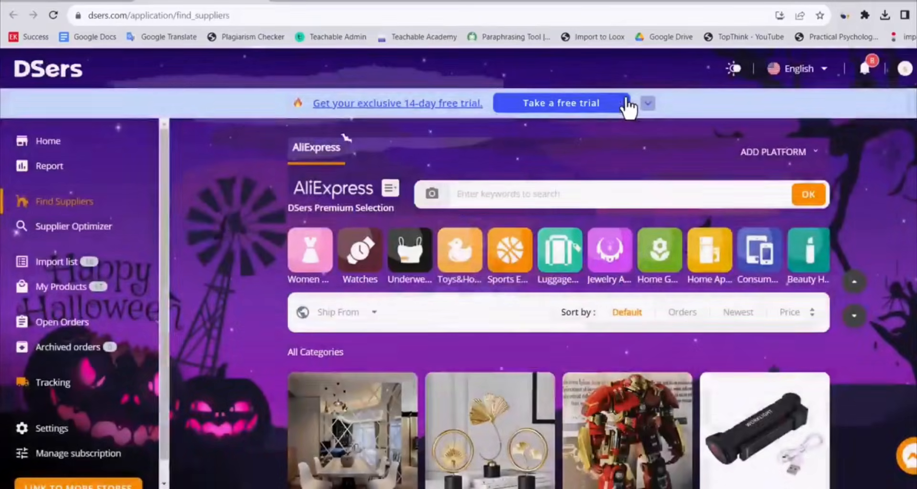
left_click(83, 286)
scroll(559, 306, "down", 4)
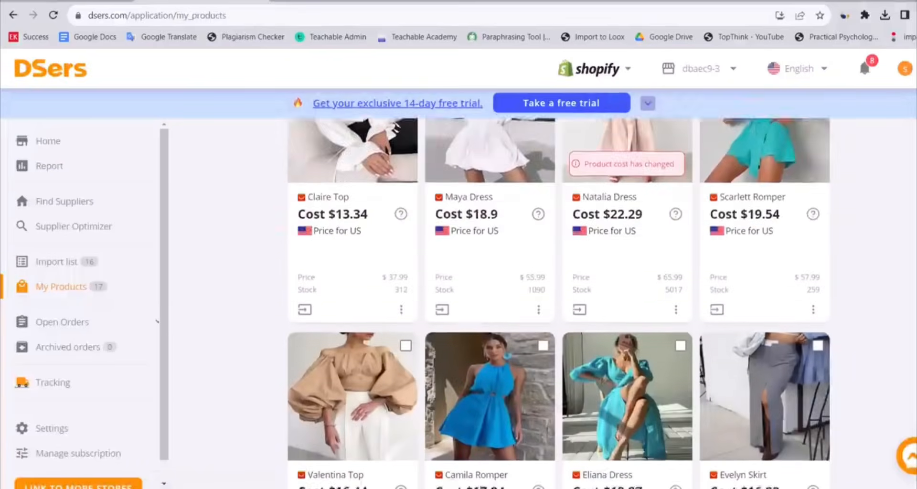
scroll(559, 306, "down", 2)
mouse_move(616, 360)
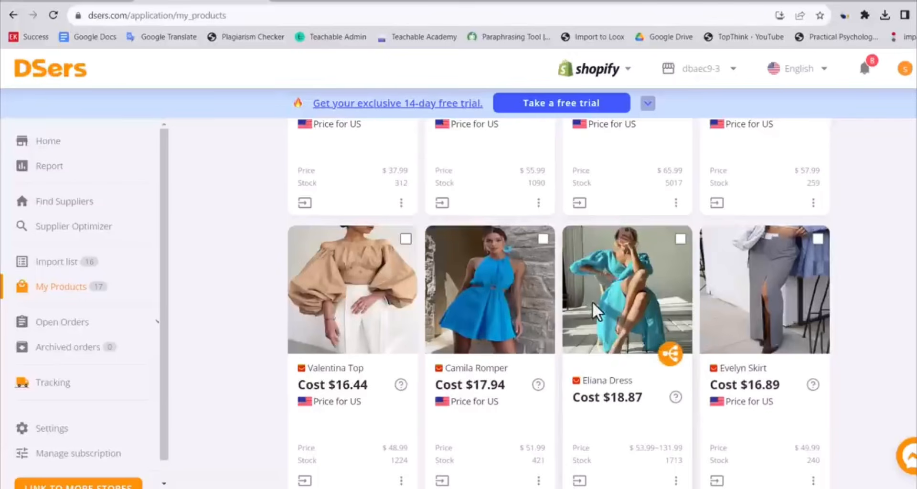
left_click(612, 387)
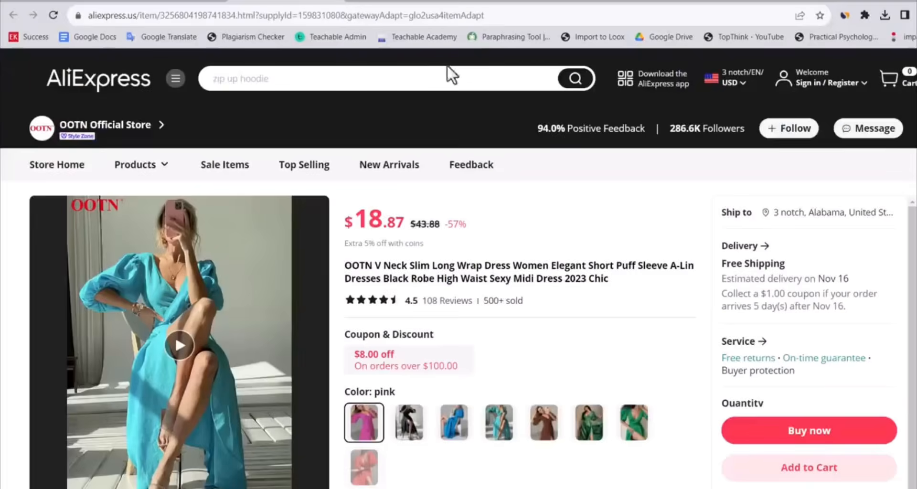
Preview a Loox import for the Eliana Dress from its AliExpress page, limited to reviews with photos rated 4 stars and up
left_click(590, 33)
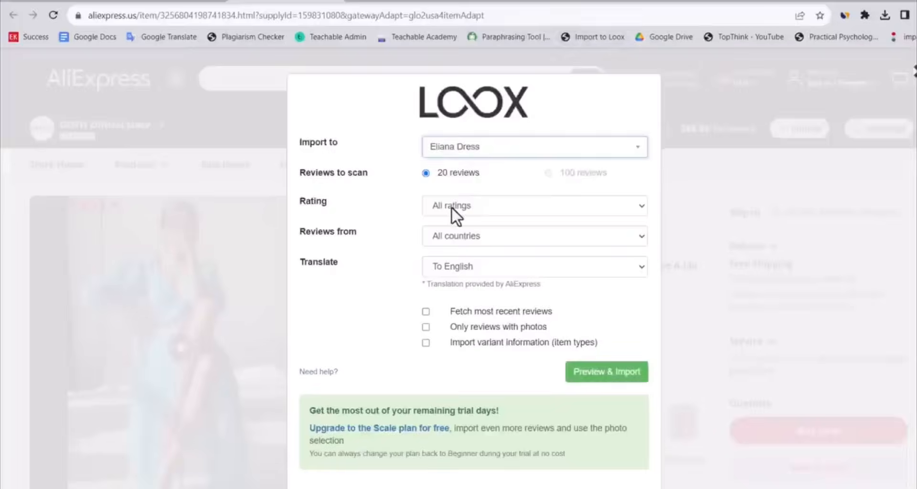
left_click(451, 207)
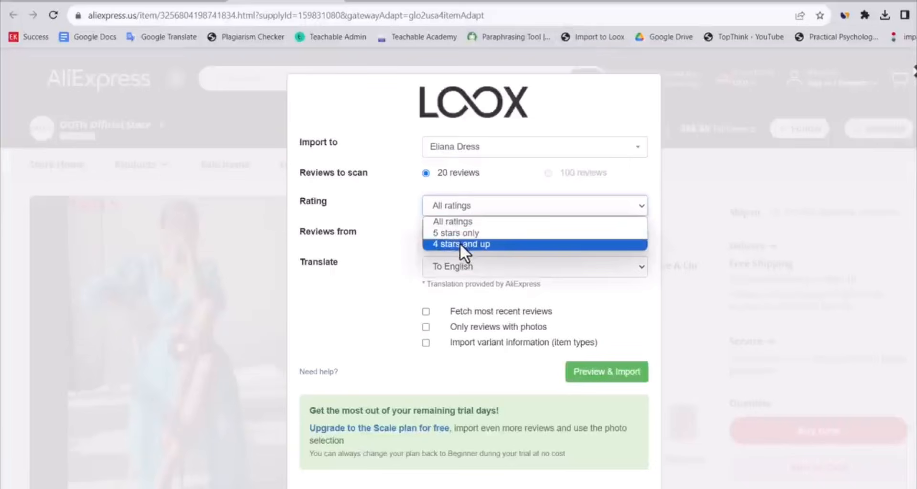
left_click(460, 243)
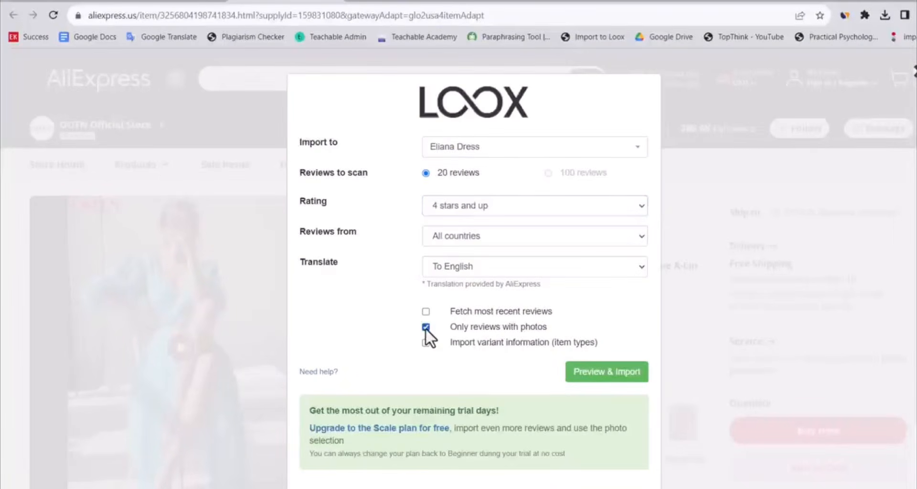
left_click(618, 375)
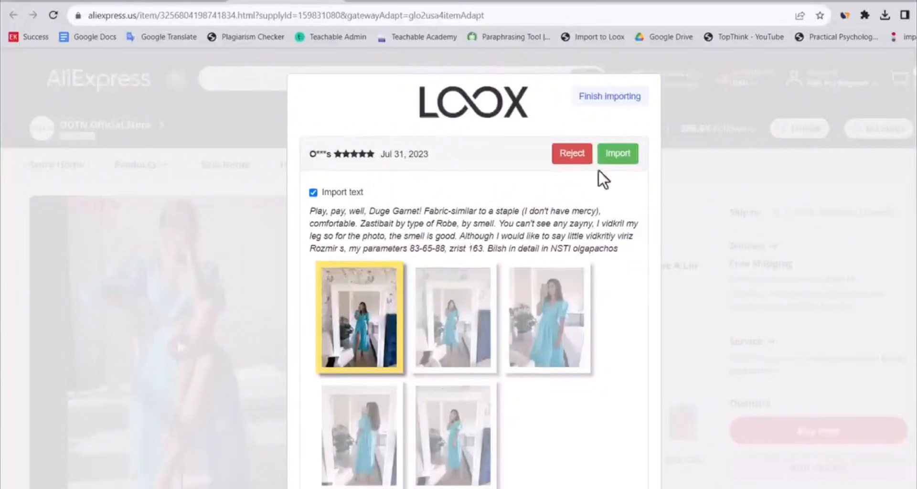
Import the previewed AliExpress photo reviews one after another into Loox and finish importing
left_click(618, 154)
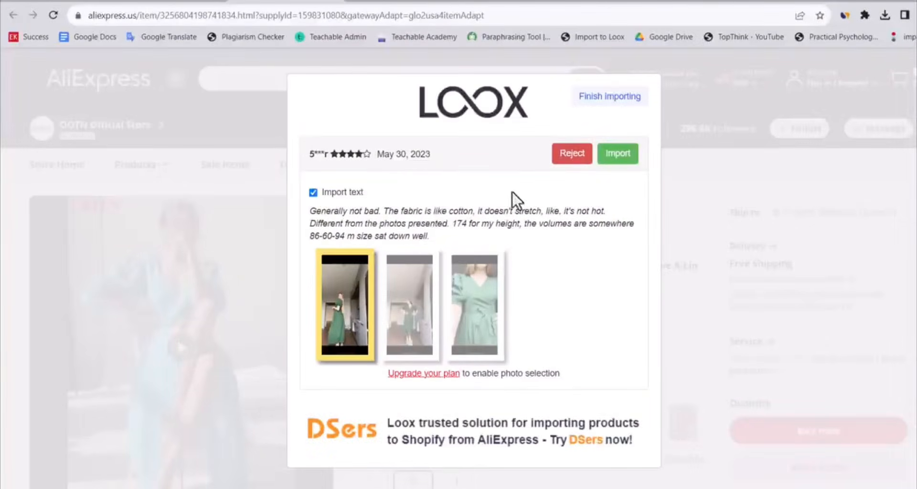
left_click(616, 154)
left_click(617, 154)
left_click(617, 155)
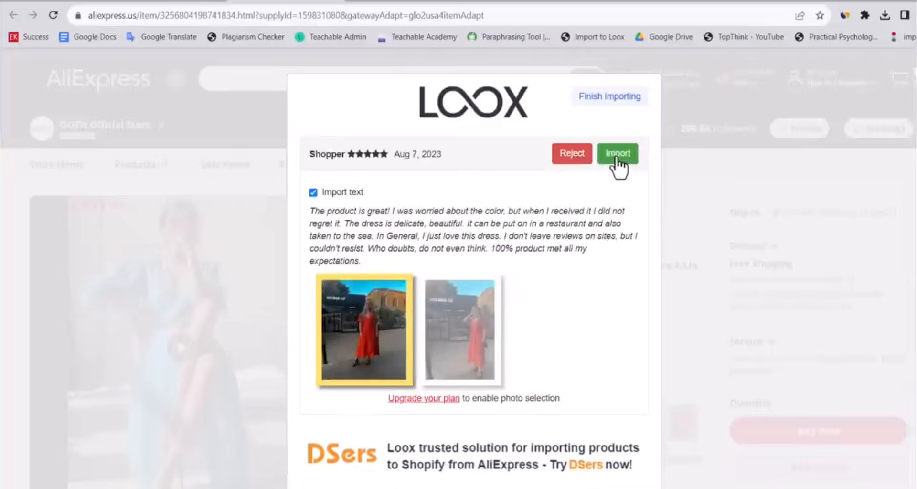
left_click(617, 155)
left_click(618, 155)
left_click(621, 157)
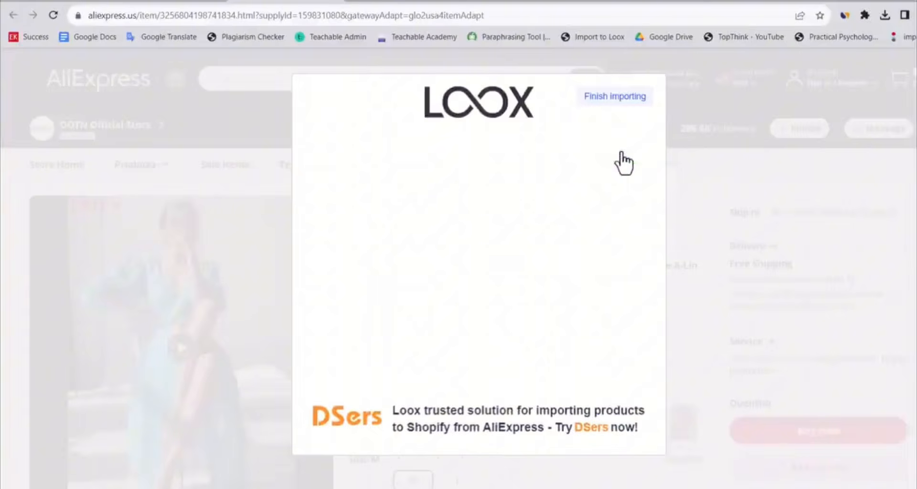
left_click(609, 98)
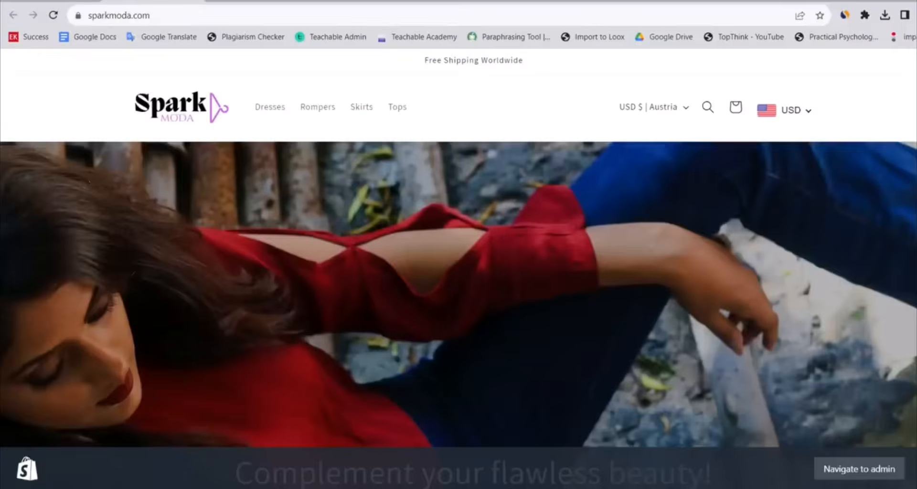
Open the Eliana Dress page in the store and examine its star rating and the imported photo reviews
scroll(170, 265, "down", 10)
left_click(169, 265)
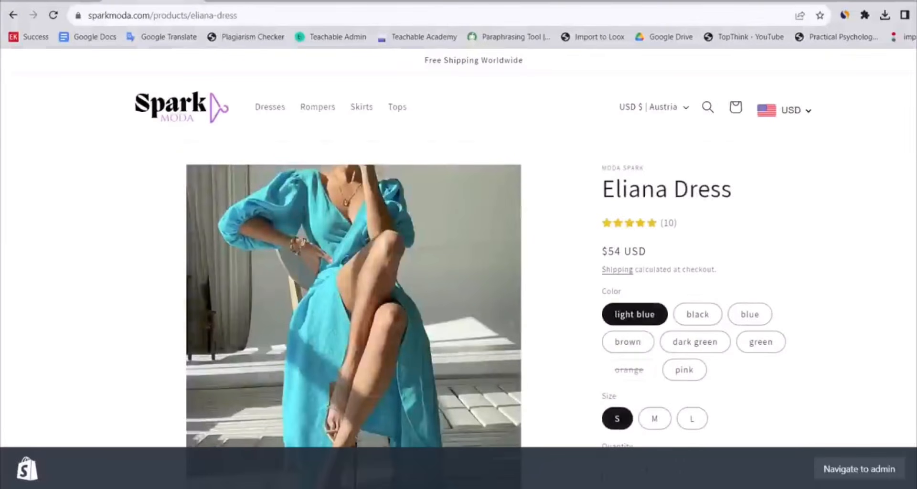
scroll(354, 287, "down", 15)
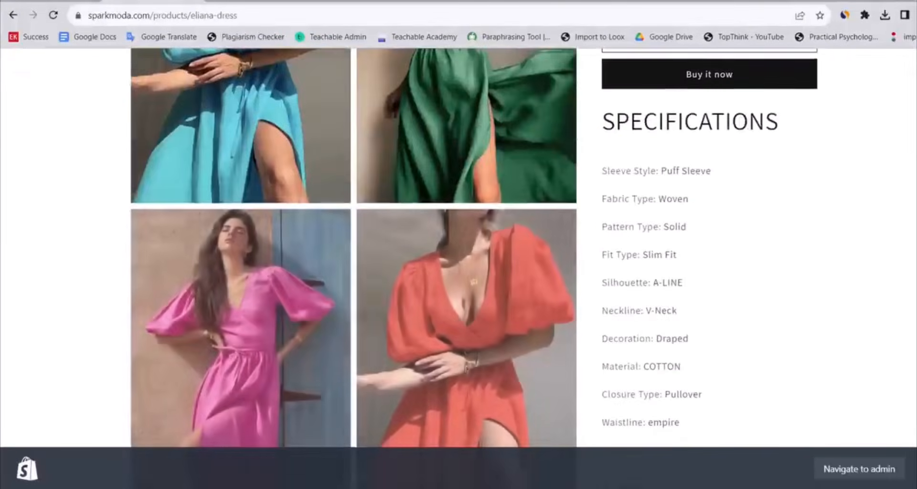
scroll(458, 249, "down", 10)
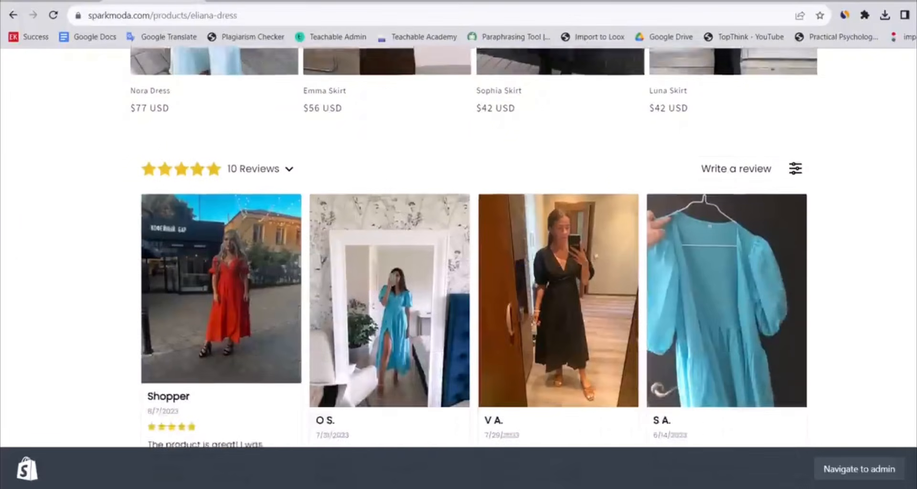
scroll(459, 249, "down", 10)
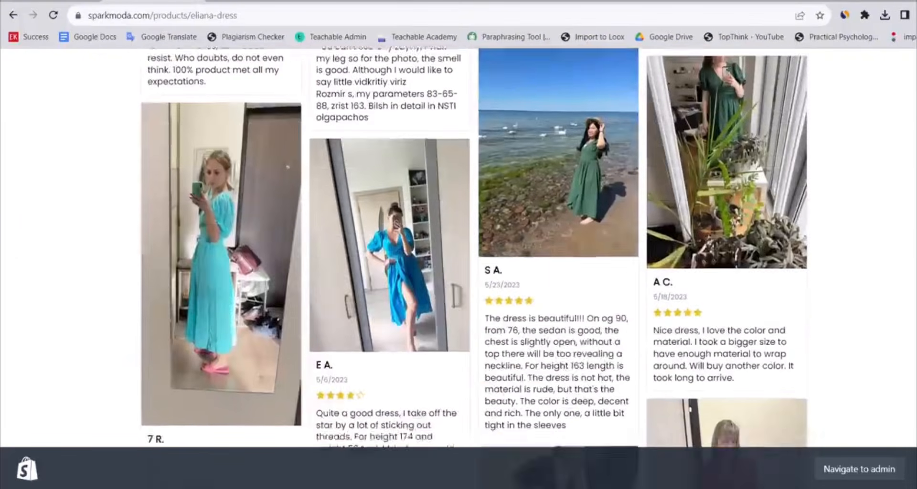
scroll(459, 248, "down", 10)
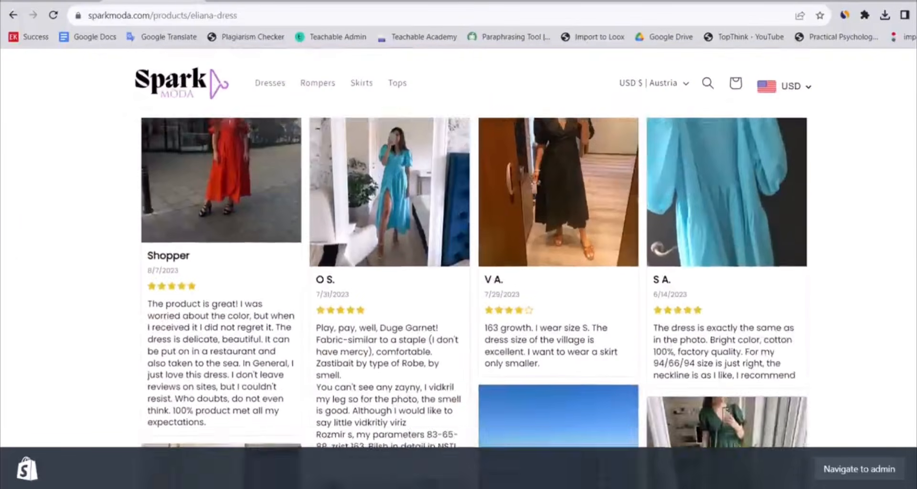
scroll(459, 249, "up", 10)
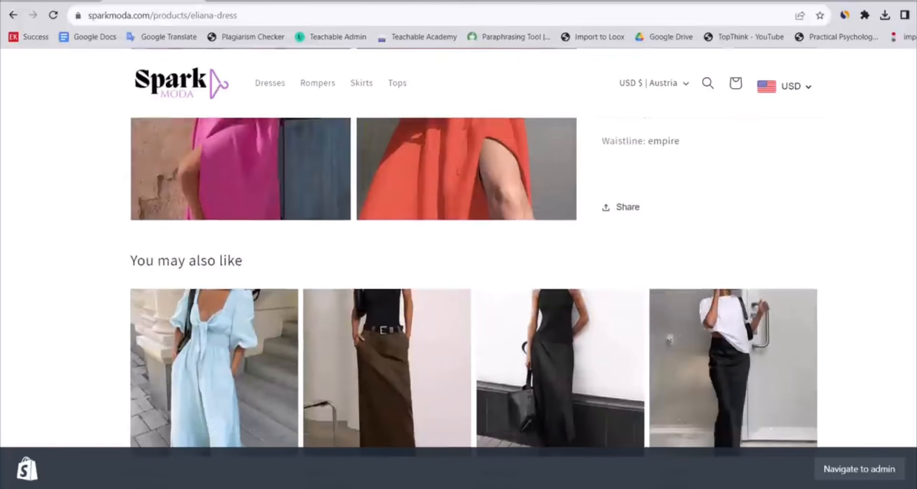
scroll(458, 249, "up", 3)
scroll(459, 249, "down", 10)
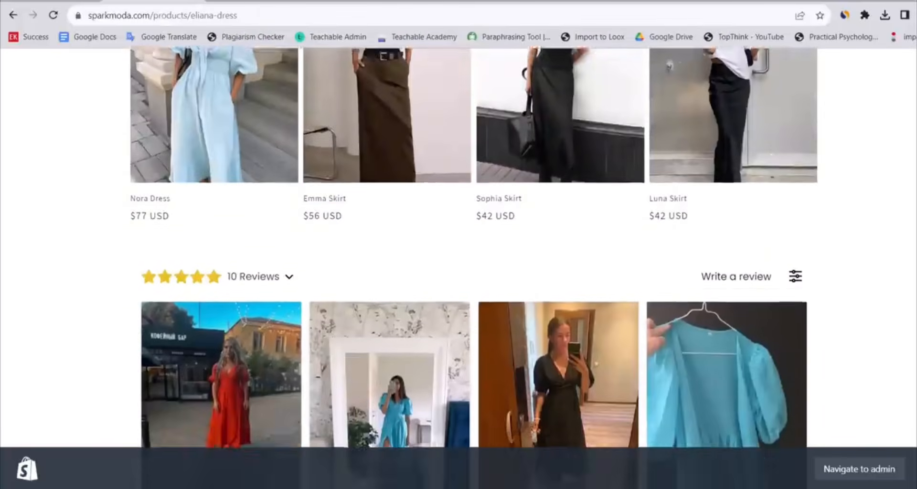
scroll(459, 248, "down", 10)
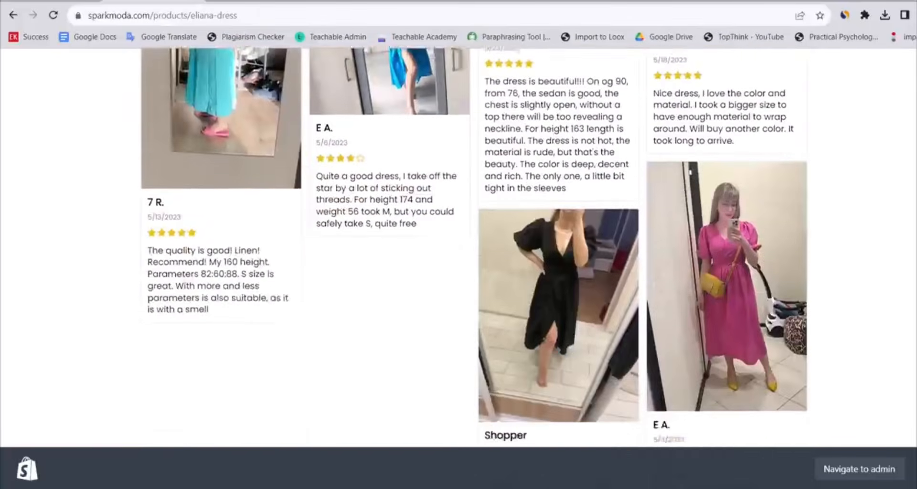
scroll(348, 155, "down", 2)
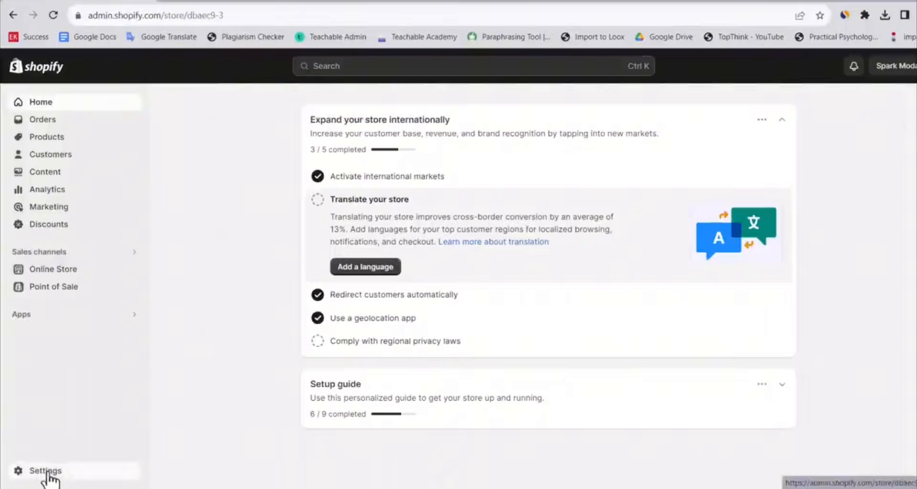
Open the apps and sales channels list in the store settings and look through the installed apps
left_click(45, 476)
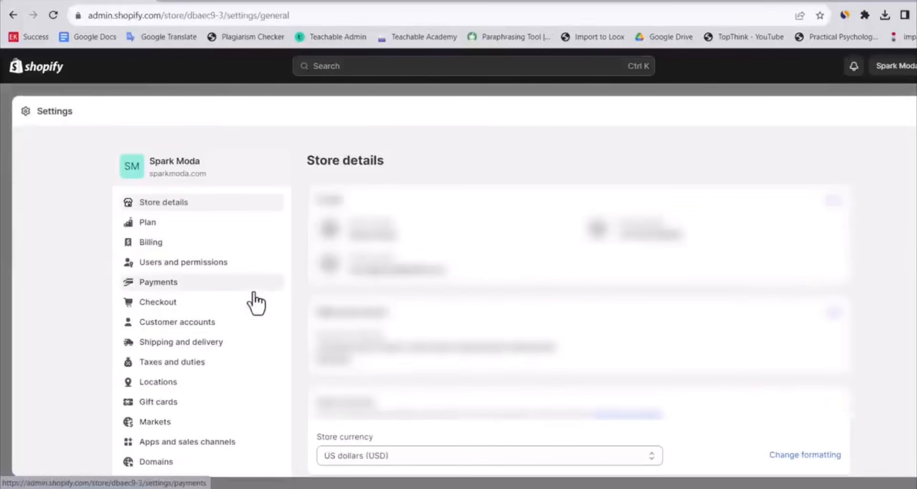
left_click(230, 442)
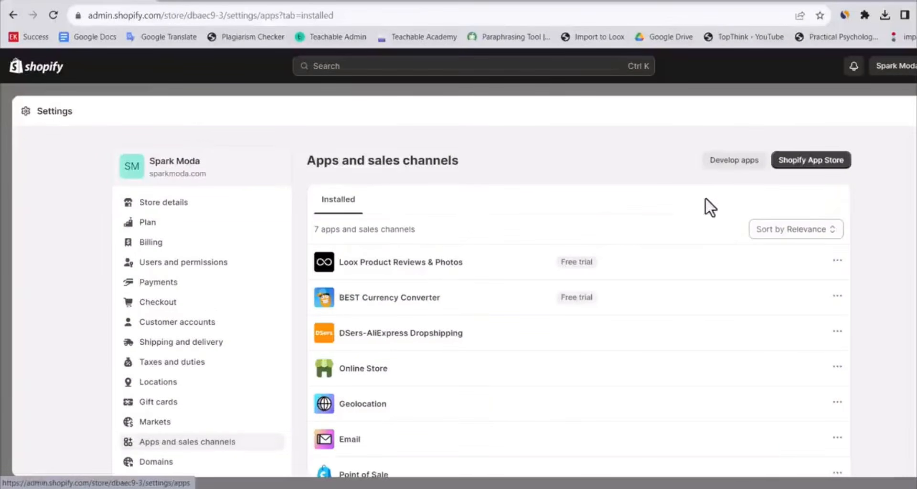
scroll(485, 178, "down", 2)
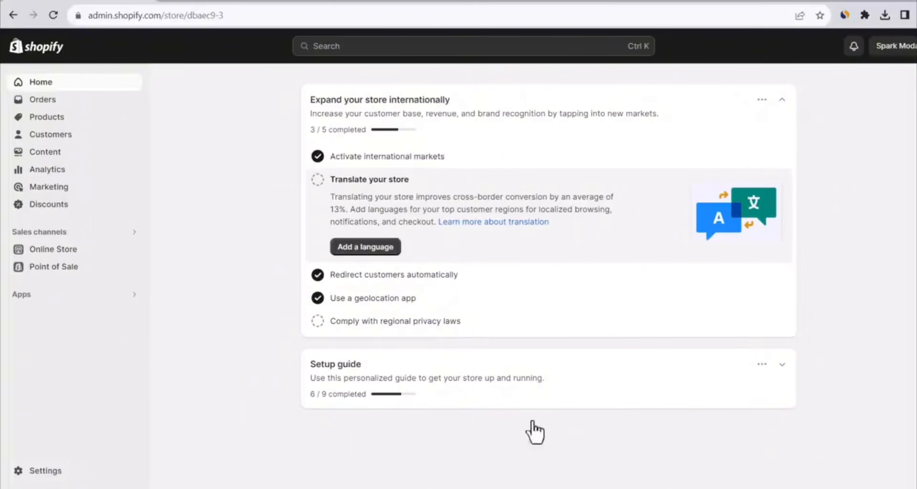
Visit sparkmoda.com in an incognito window to check what the public sees
mouse_move(549, 488)
left_click(603, 437)
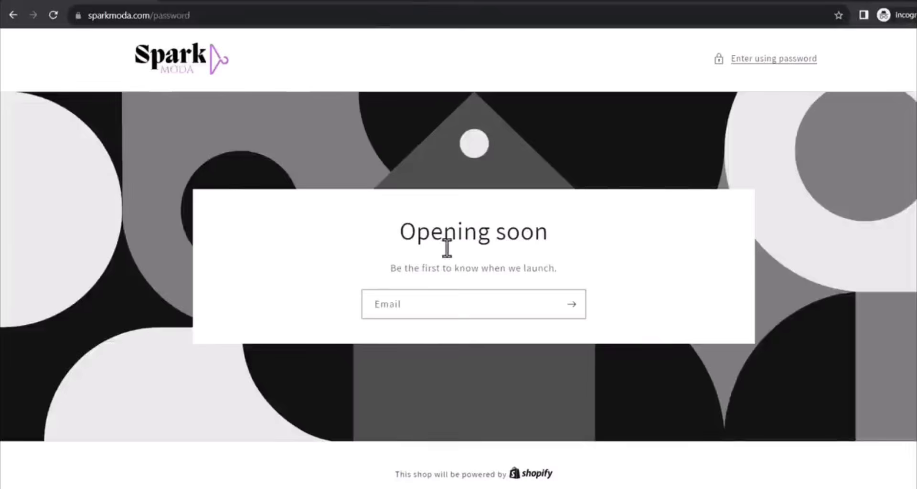
left_click(526, 301)
key("Return")
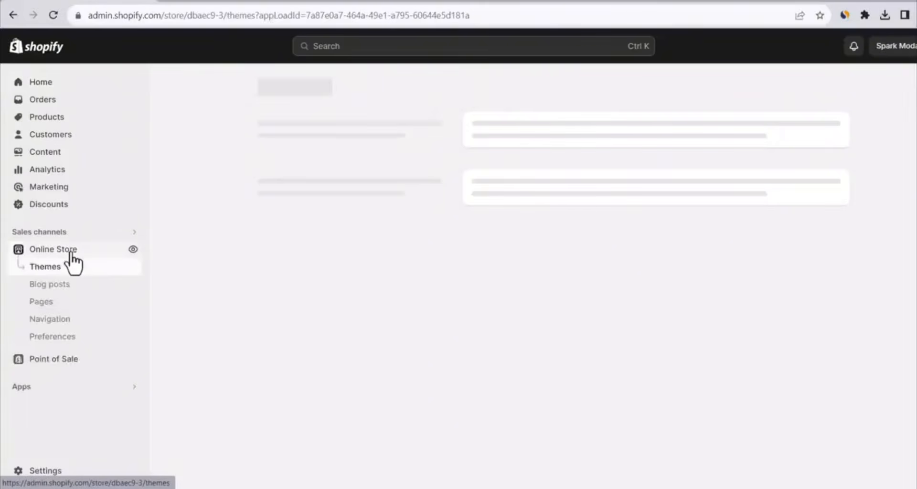
Turn off the restriction of access to visitors with the password in the online store preferences and save
left_click(57, 338)
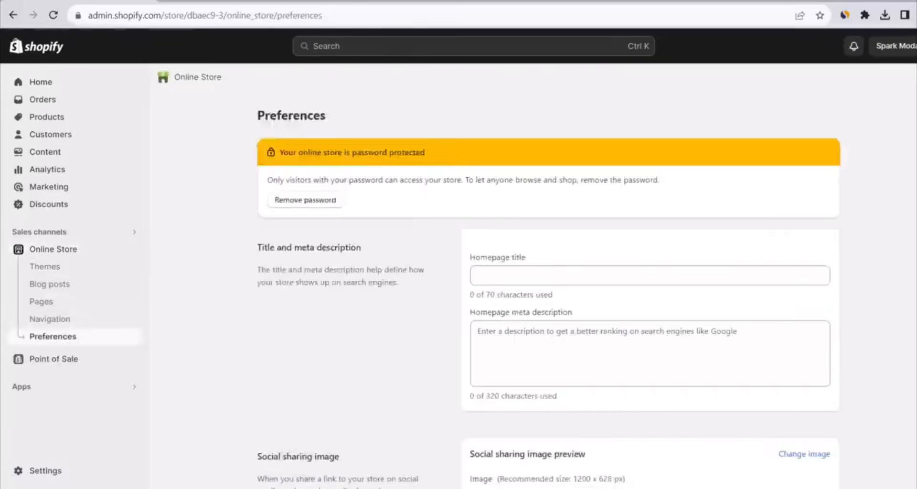
scroll(548, 275, "down", 15)
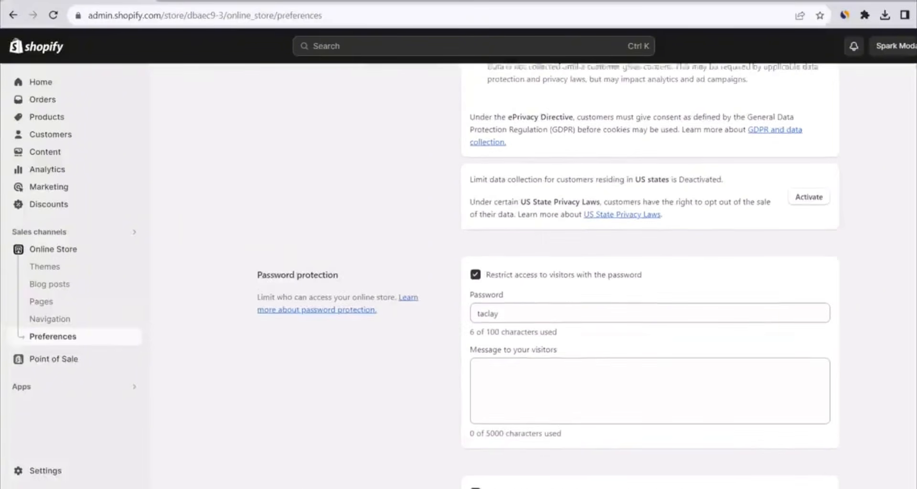
scroll(548, 275, "down", 1)
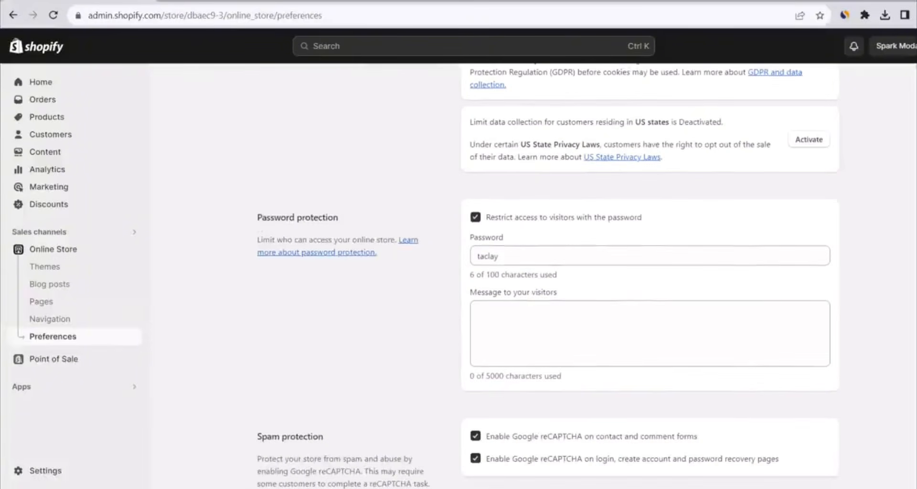
left_click(476, 218)
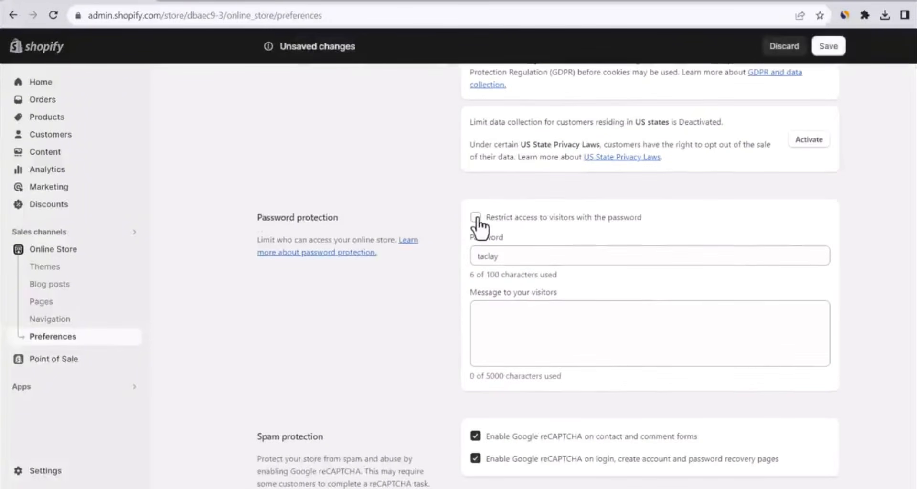
left_click(829, 48)
Switch back to the incognito window and load the store address again to check public access
key("alt+Tab")
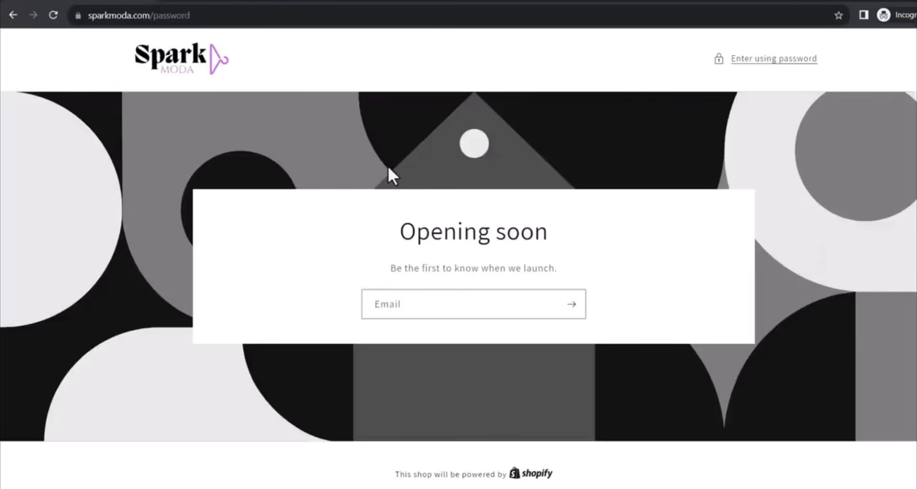
left_click(340, 18)
key("Return")
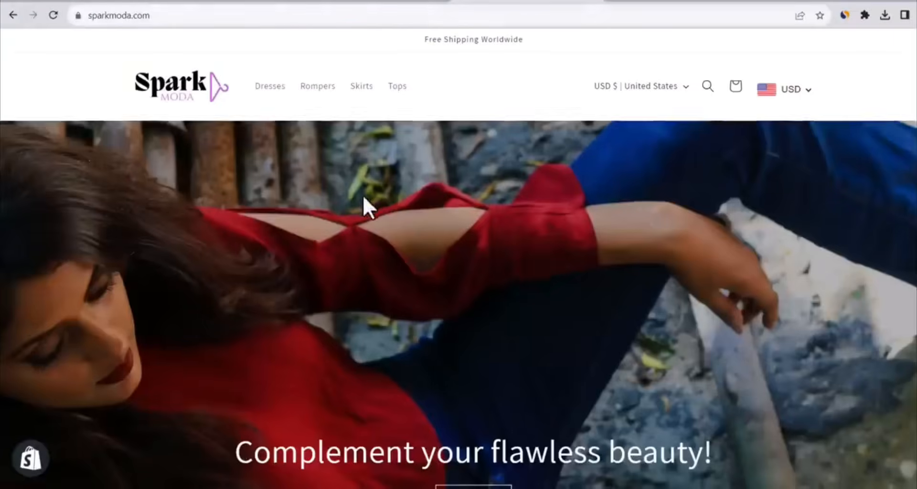
Open the Eliana Dress from the home page's Best Selling section and add one in black, size M, to the cart
scroll(362, 195, "down", 10)
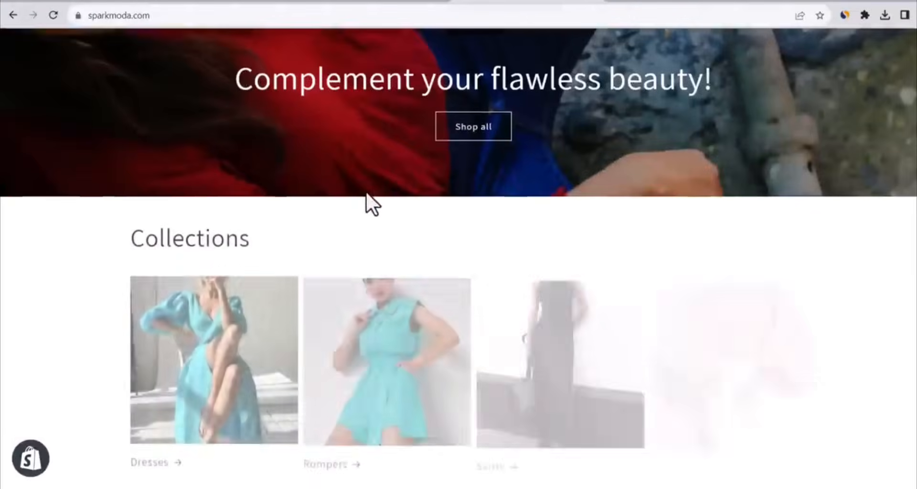
scroll(366, 189, "down", 6)
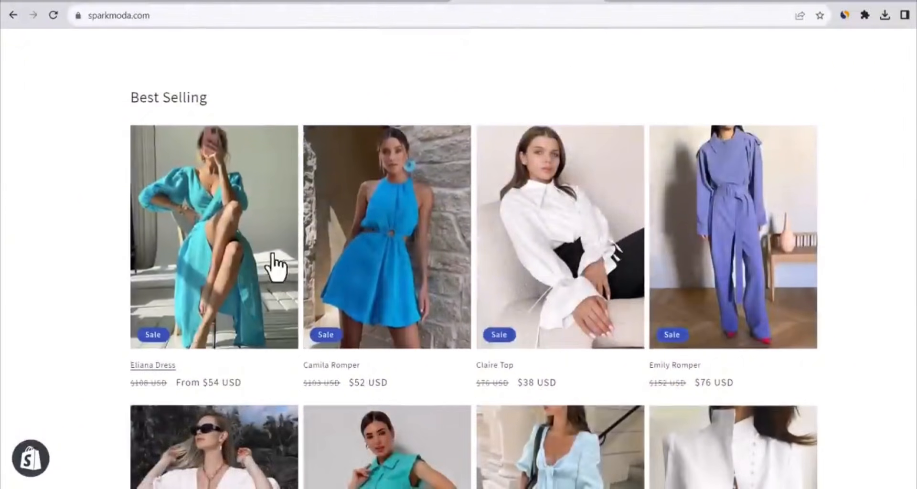
left_click(260, 267)
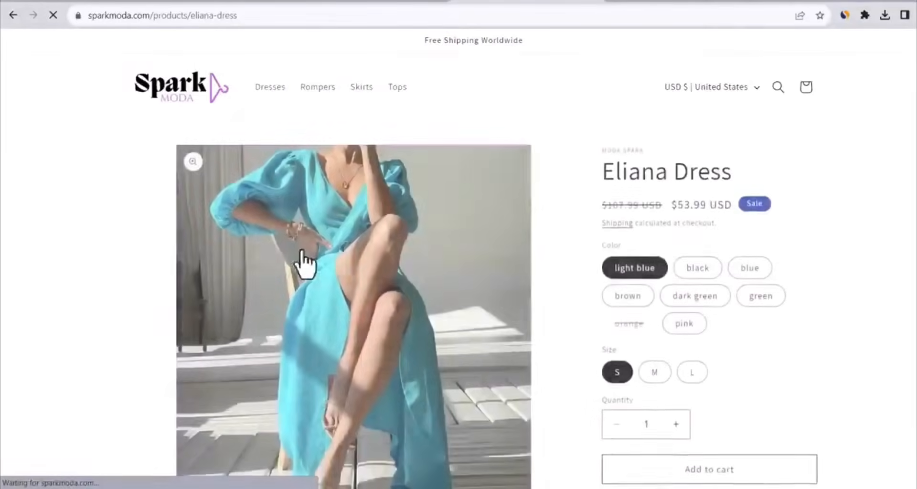
scroll(698, 239, "down", 3)
left_click(698, 234)
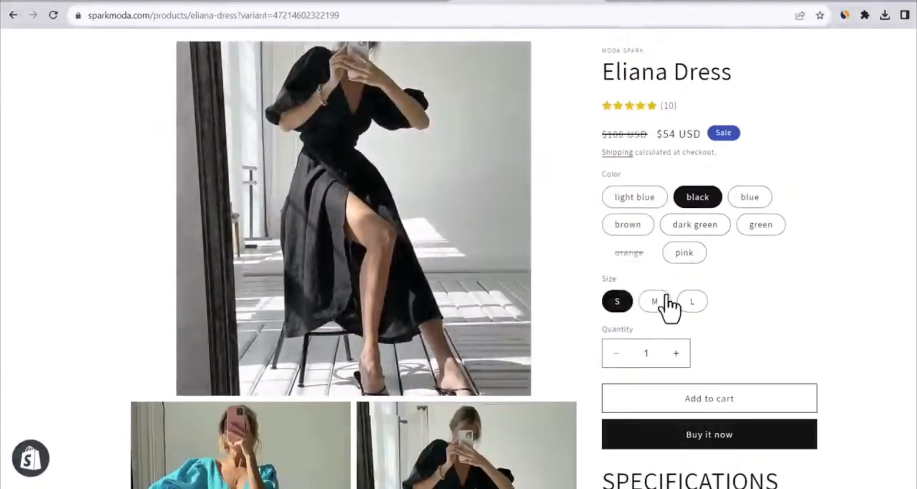
left_click(665, 297)
scroll(754, 295, "up", 1)
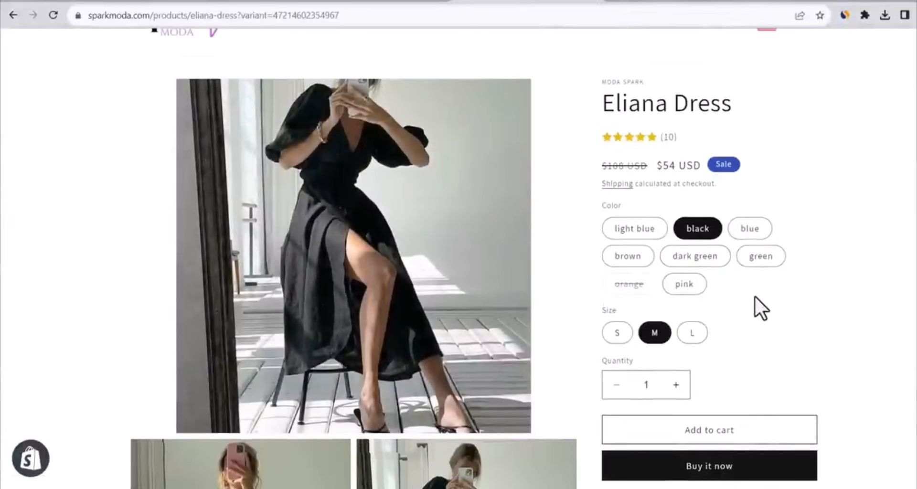
left_click(732, 431)
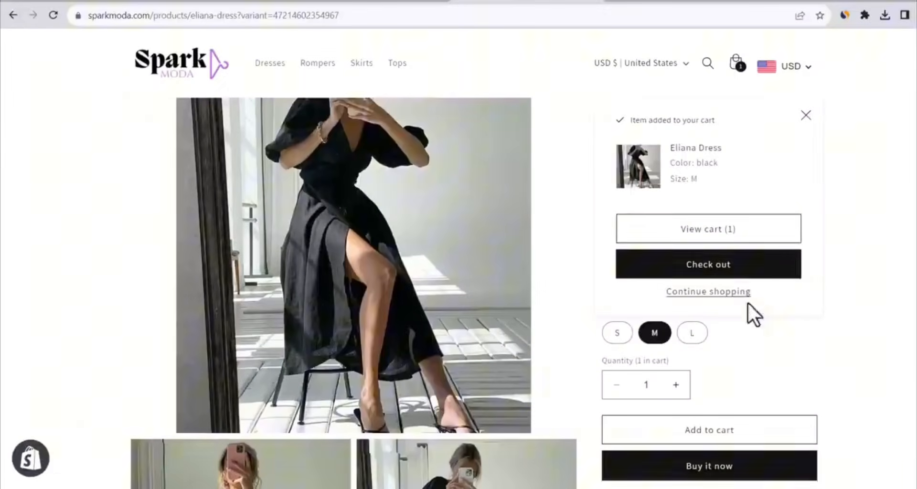
View the cart with the Eliana Dress and proceed to checkout
left_click(742, 232)
scroll(836, 342, "down", 1)
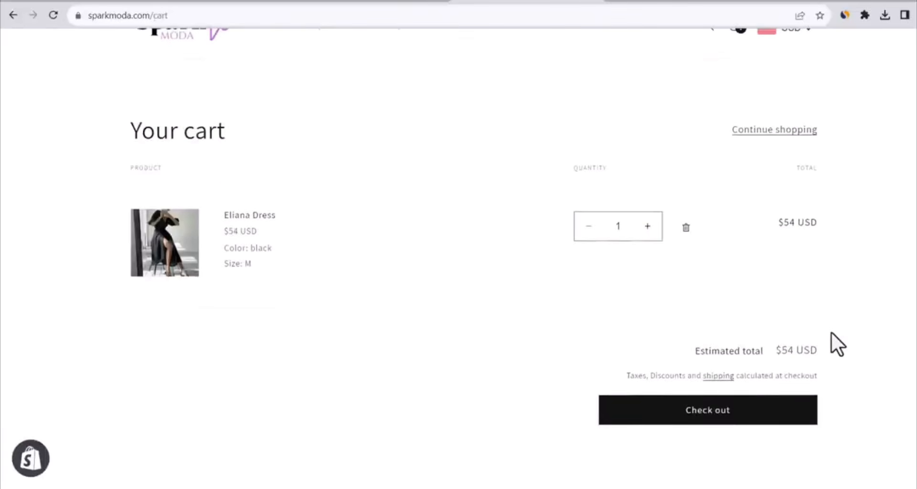
left_click(763, 417)
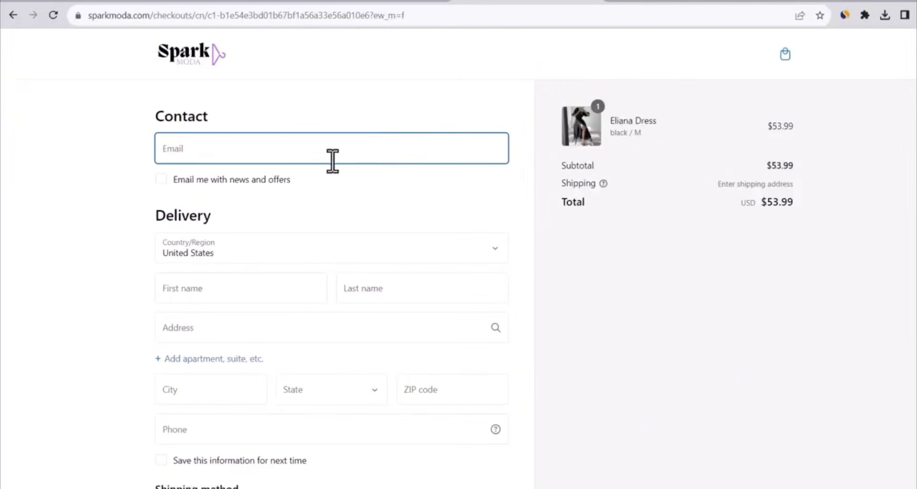
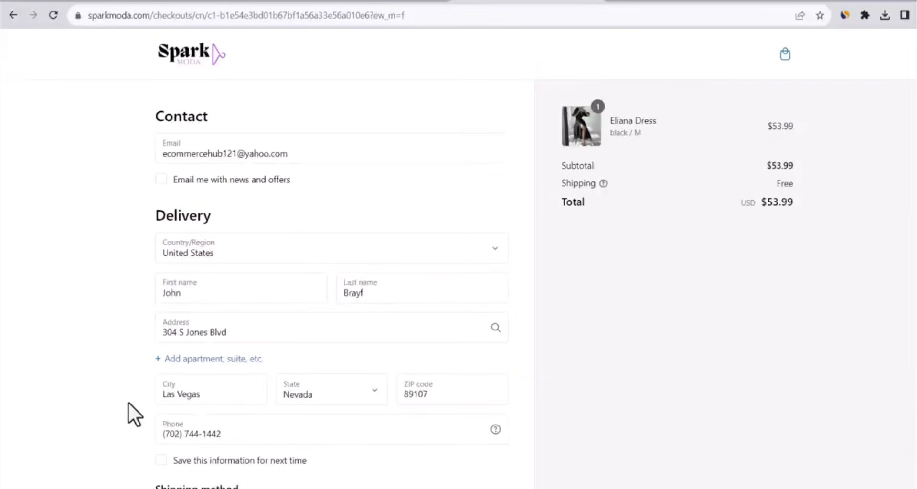
Fill in the checkout with the customer's e-mail, name, delivery address and phone, using Free Shipping, and complete the order
scroll(128, 402, "down", 1)
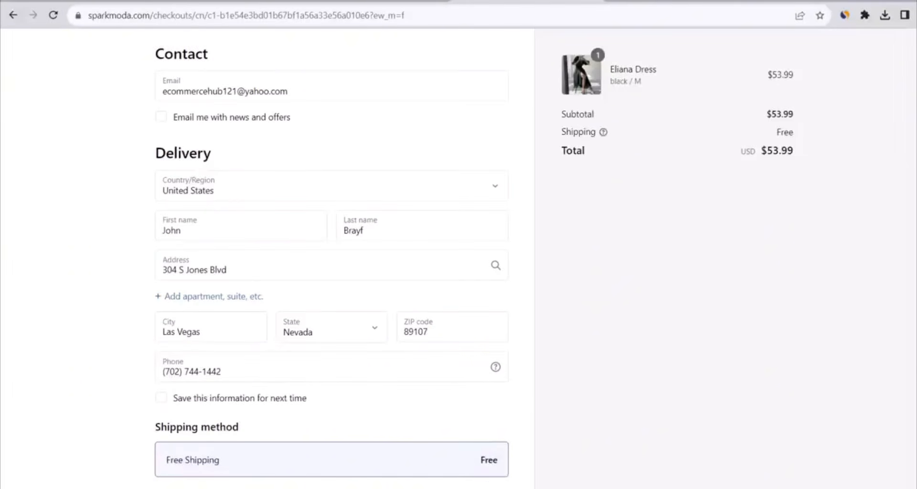
left_click(358, 443)
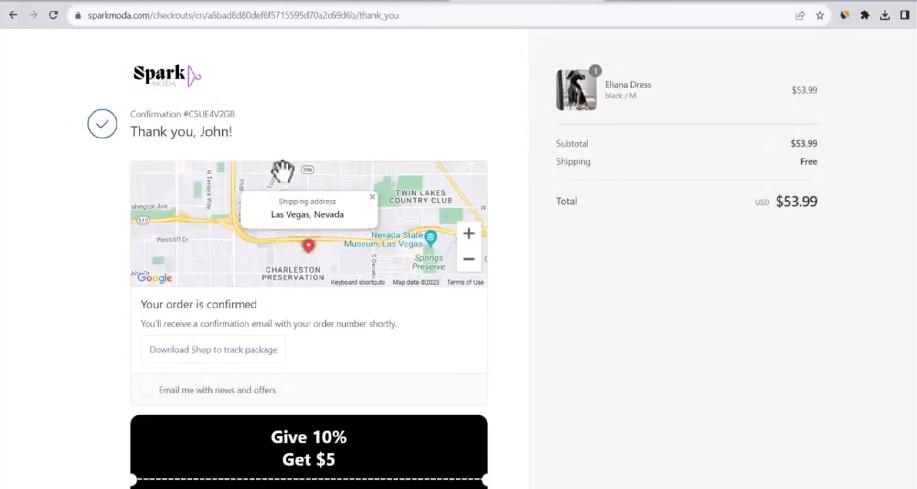
Review the checkout's thank-you page and the purchase confirmation e-mail in Yahoo Mail
scroll(282, 171, "down", 3)
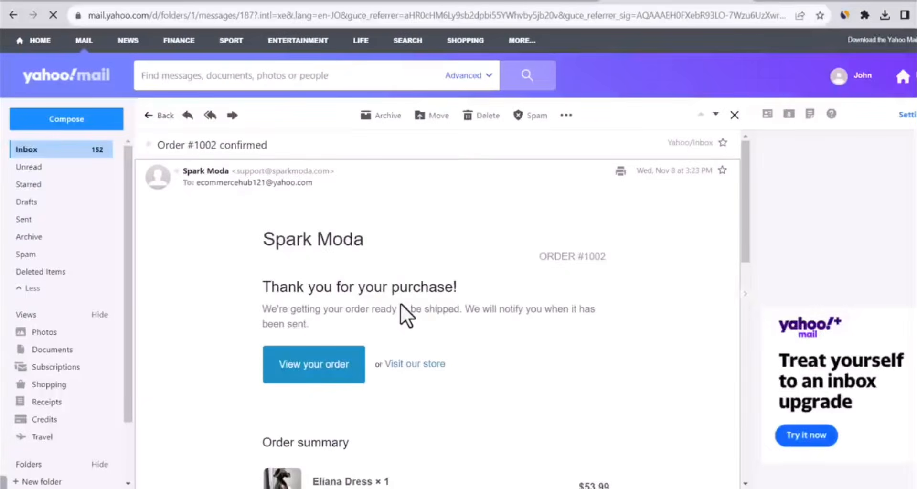
scroll(400, 303, "down", 2)
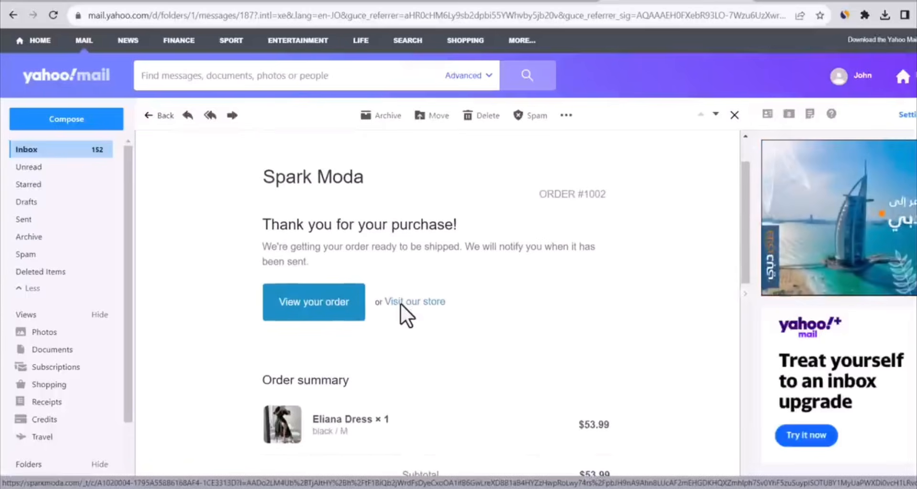
scroll(403, 318, "down", 2)
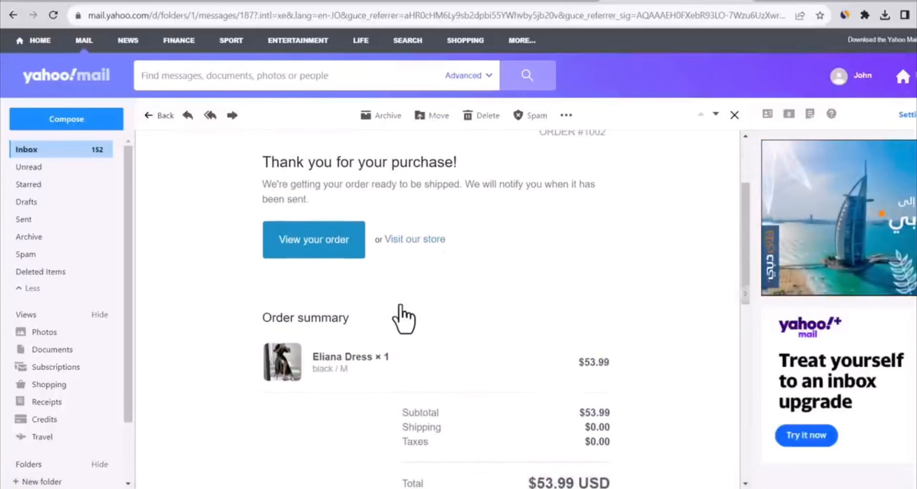
scroll(430, 315, "up", 2)
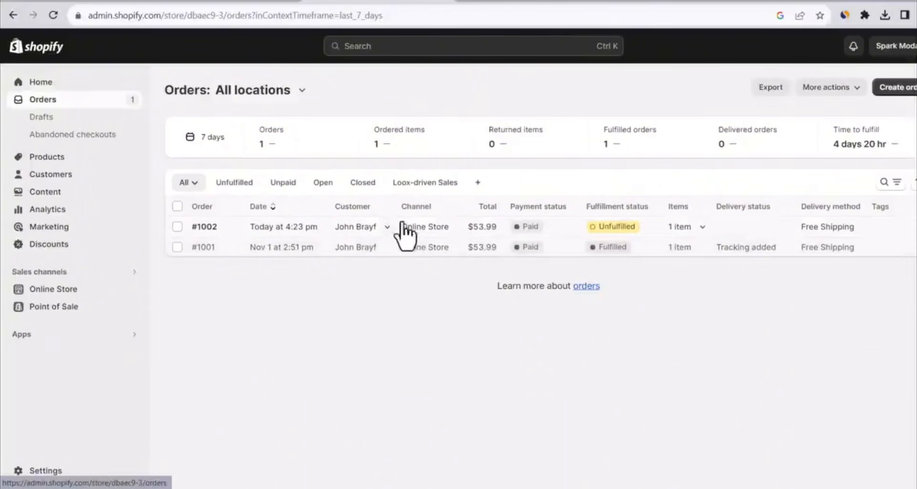
Open the unfulfilled Eliana Dress order in the Shopify admin, and switch to DSers to show the AliExpress open orders
left_click(201, 227)
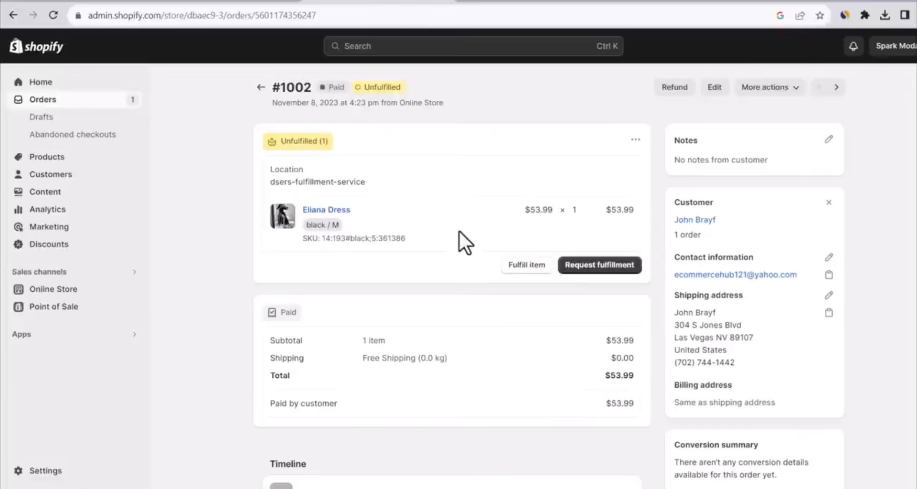
left_click(56, 334)
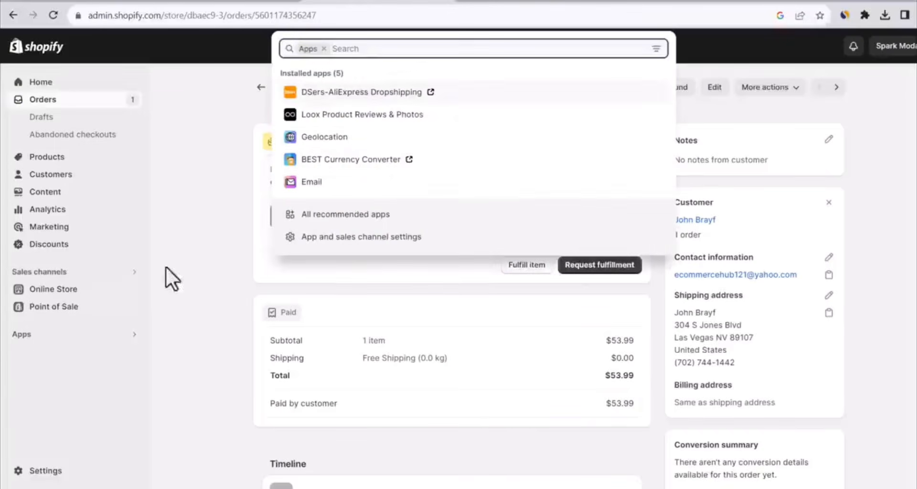
left_click(404, 92)
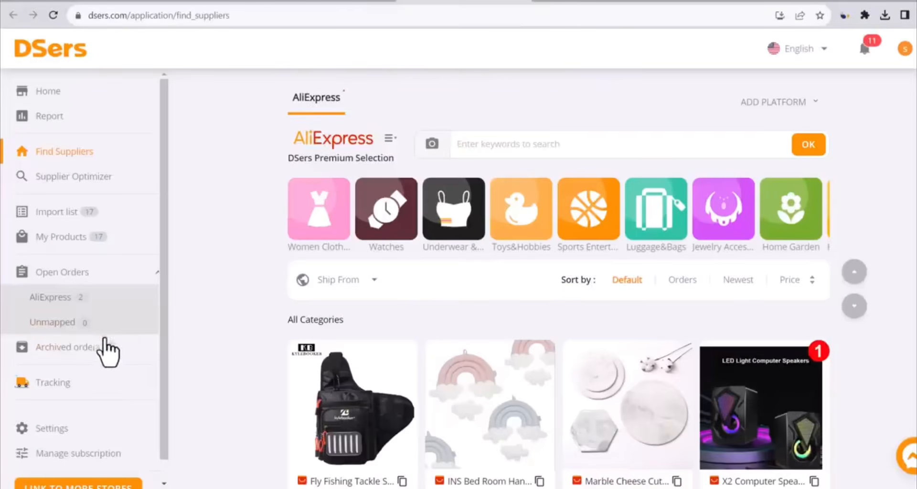
left_click(67, 272)
left_click(65, 275)
left_click(57, 299)
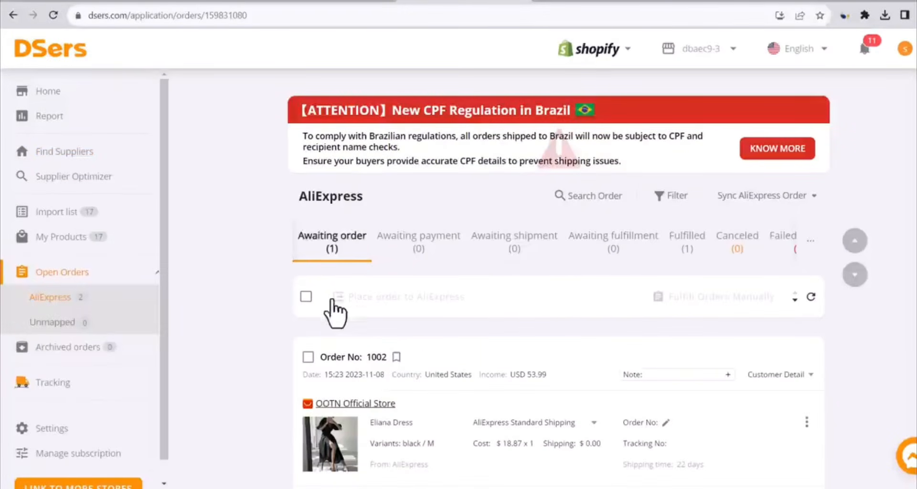
Place the awaiting Eliana Dress order to AliExpress via API with AliExpress Standard Shipping
scroll(348, 318, "down", 3)
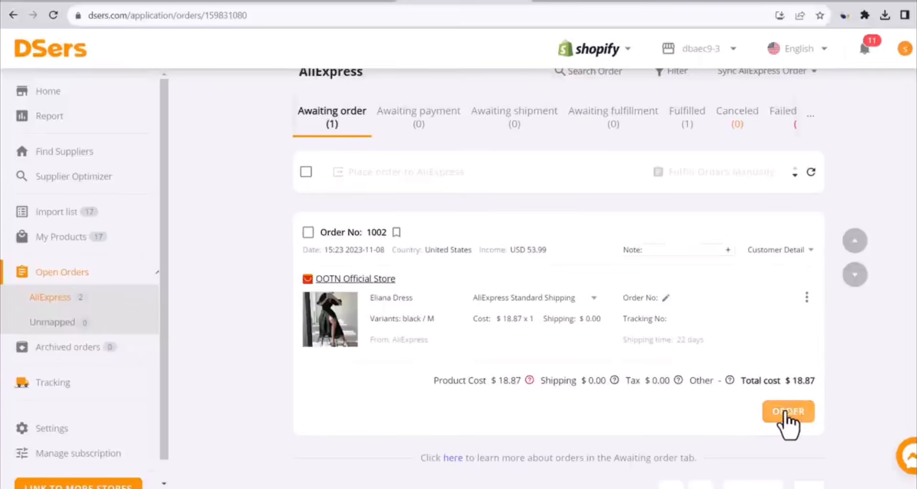
left_click(786, 411)
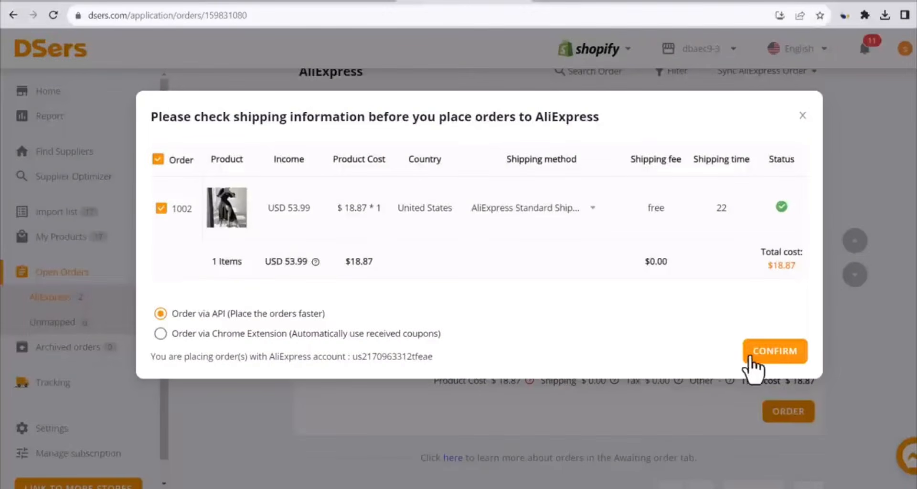
left_click(739, 352)
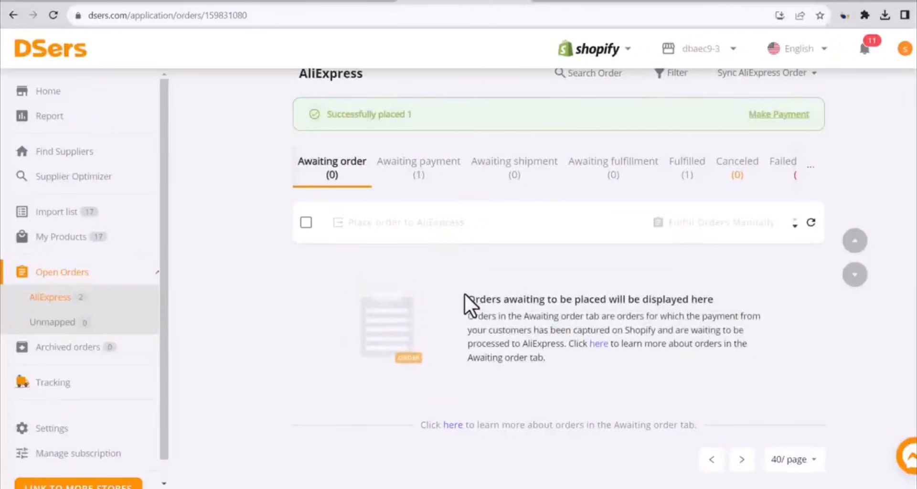
Open the Eliana Dress order awaiting payment and pay for it on AliExpress with PayPal
left_click(423, 178)
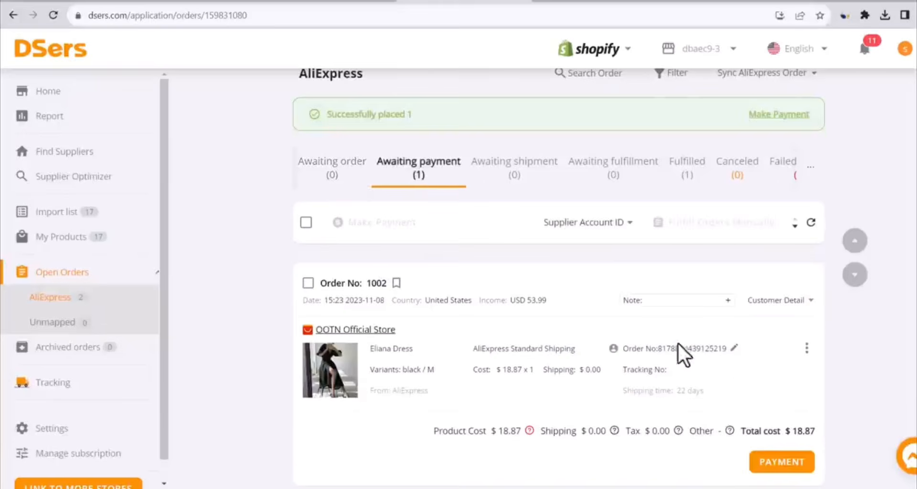
scroll(732, 354, "down", 1)
left_click(767, 400)
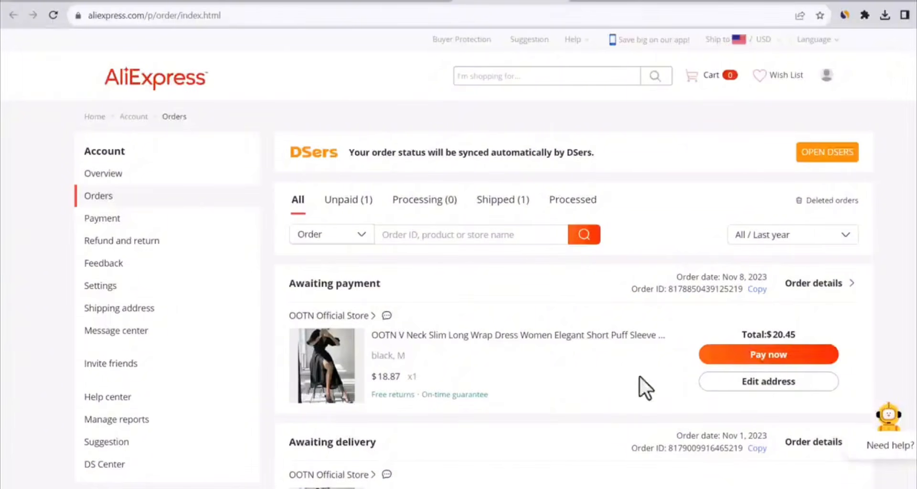
left_click(745, 354)
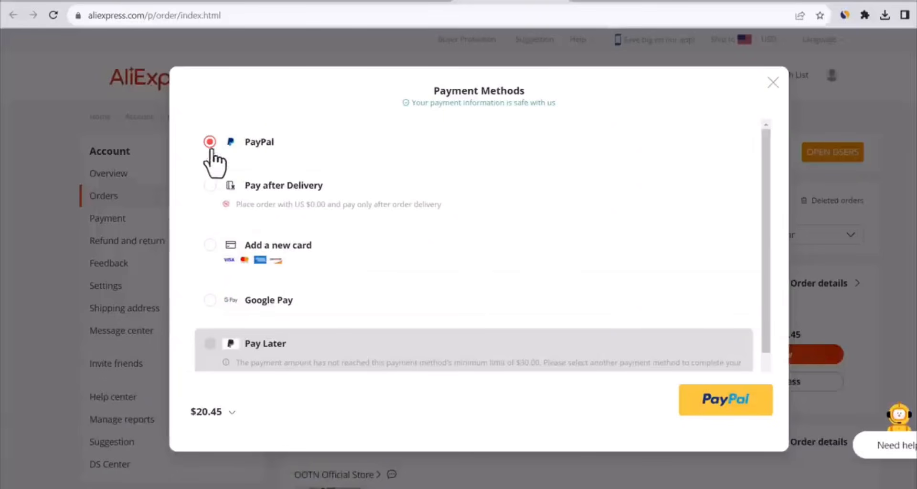
left_click(725, 405)
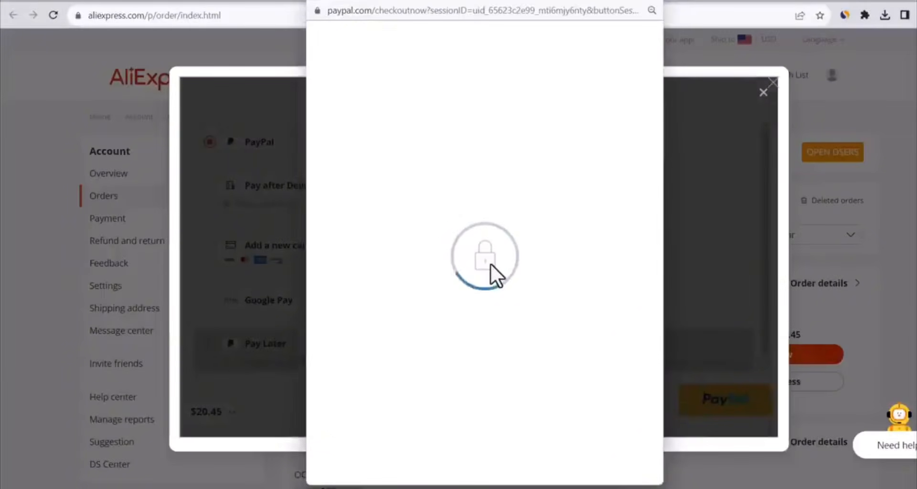
left_click(452, 279)
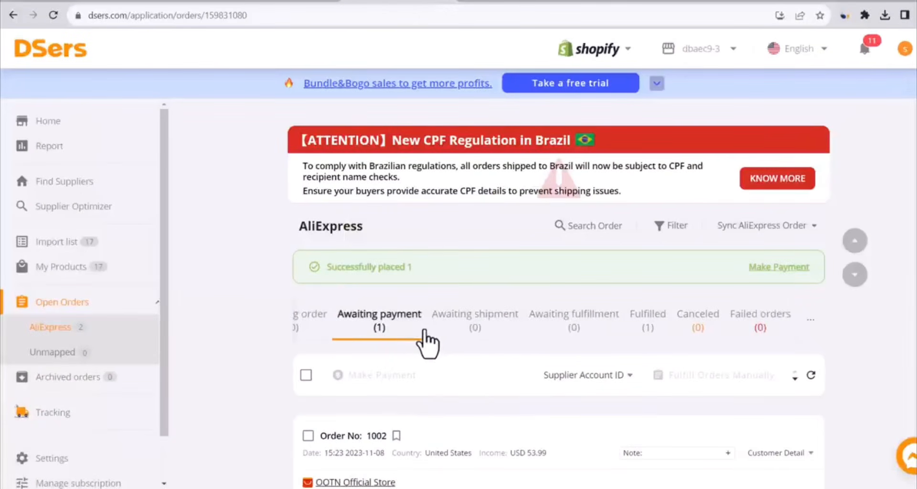
Check the paid order's progress in DSers from awaiting shipment to fulfilled, including its tracking details
scroll(210, 303, "down", 2)
scroll(211, 303, "down", 3)
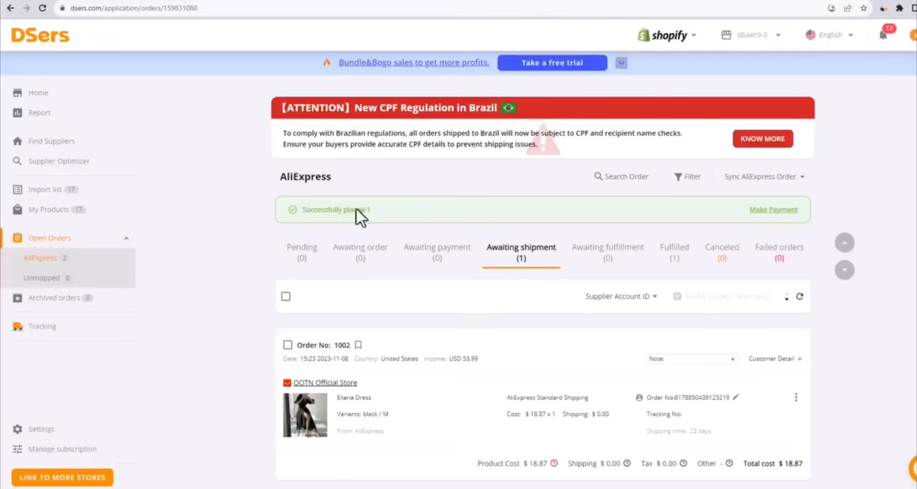
scroll(559, 313, "down", 1)
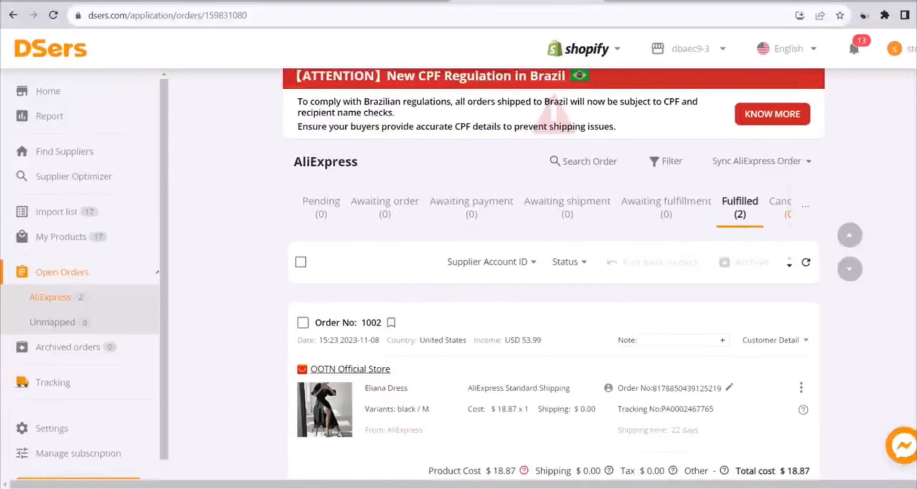
scroll(550, 273, "down", 1)
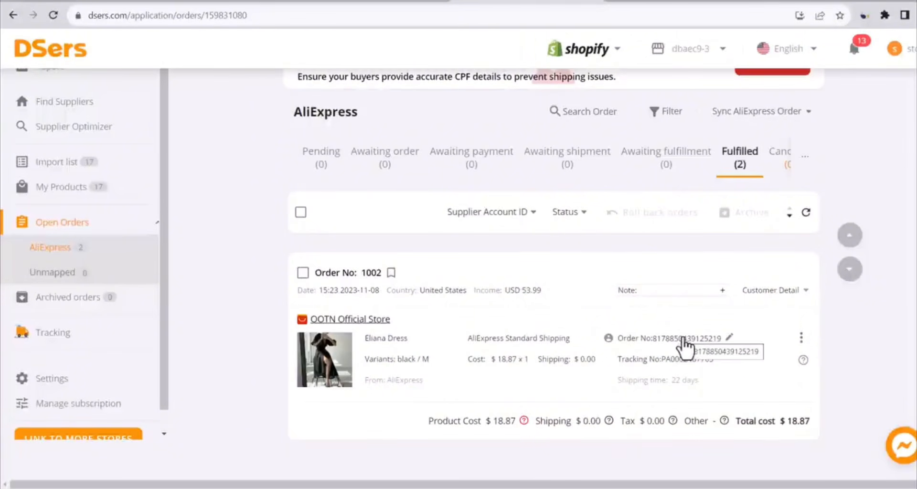
scroll(684, 342, "up", 1)
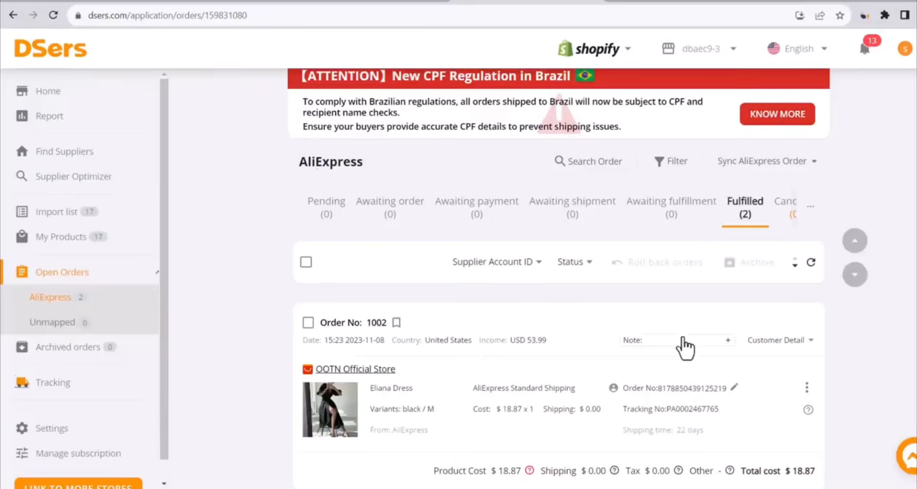
Open the fulfilled order's details on AliExpress and examine its delivery status, shipping information and return options
left_click(667, 389)
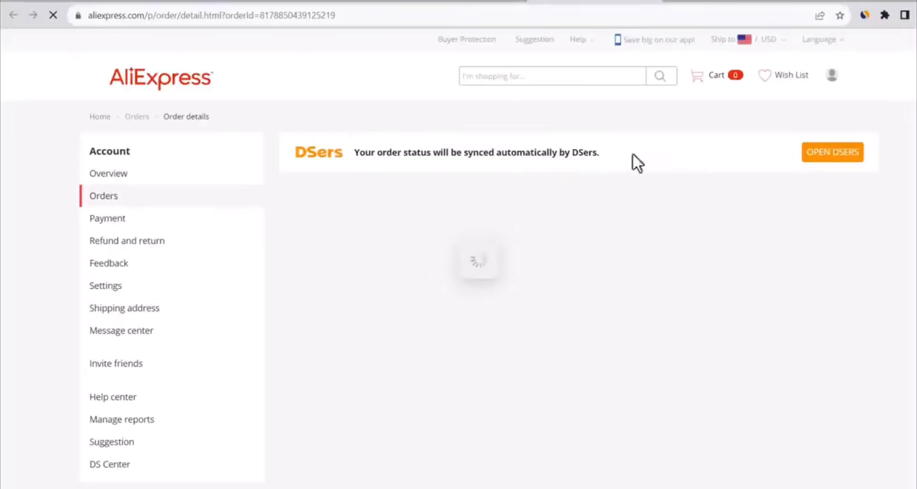
scroll(574, 287, "down", 3)
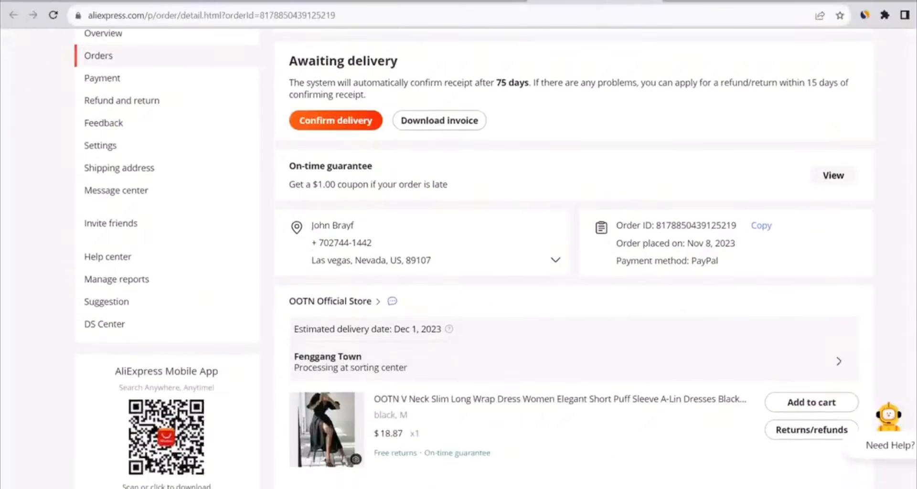
scroll(573, 287, "down", 2)
scroll(574, 286, "down", 1)
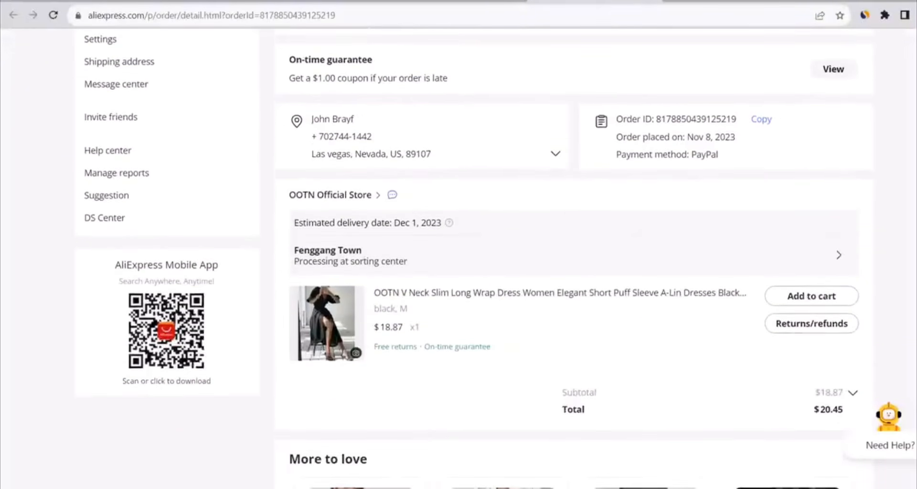
scroll(573, 287, "up", 1)
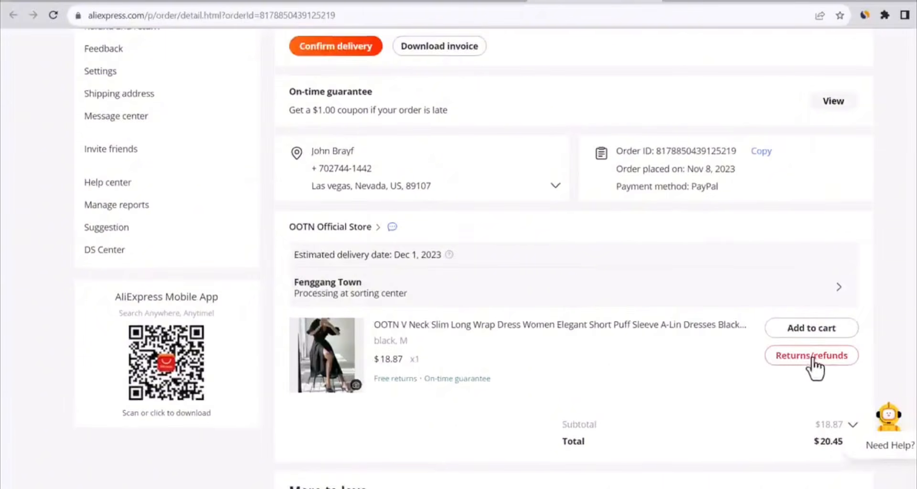
left_click(532, 292)
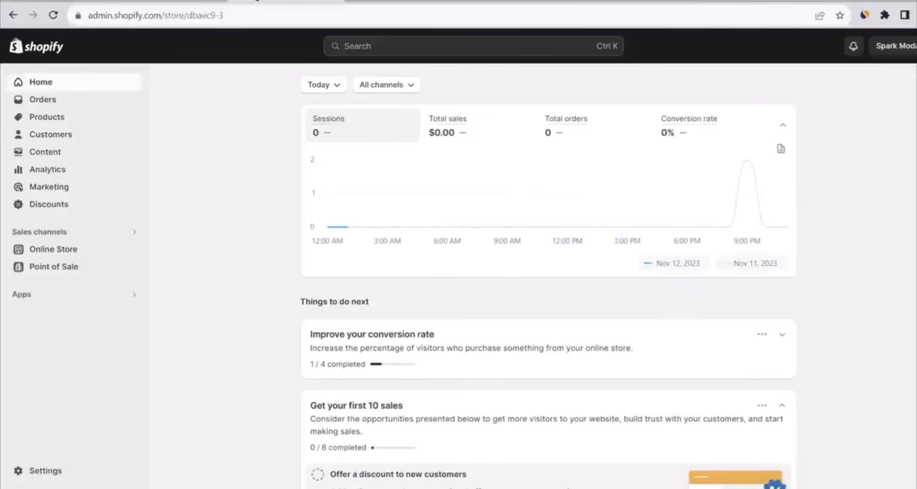
Check the order's fulfillment and delivery status in the Shopify admin, and open the tracking link in the shipment e-mail
left_click(54, 104)
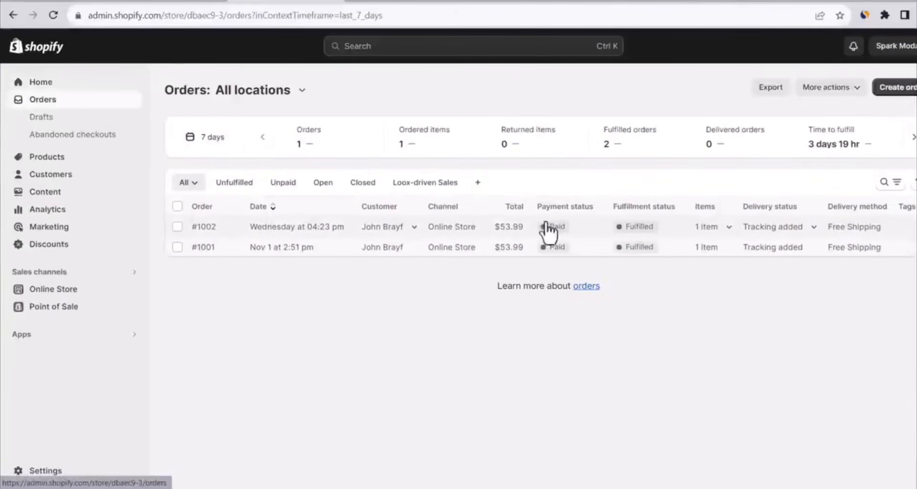
left_click(782, 228)
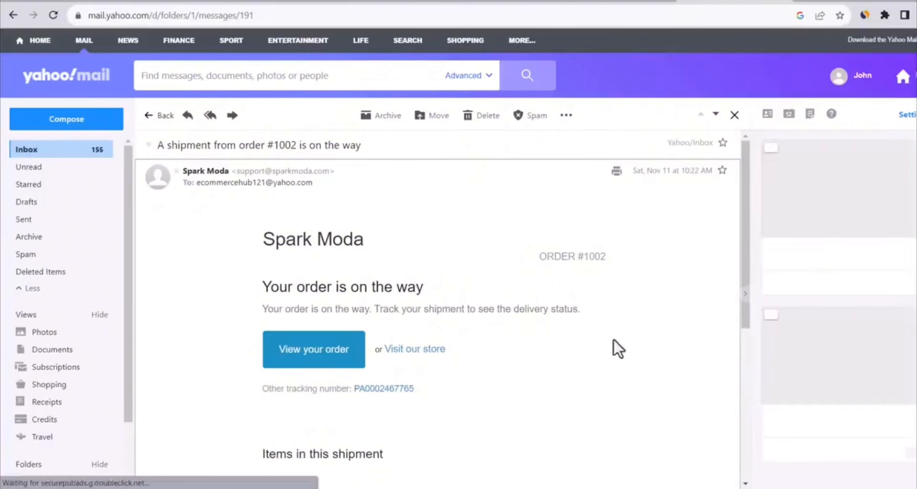
left_click(377, 391)
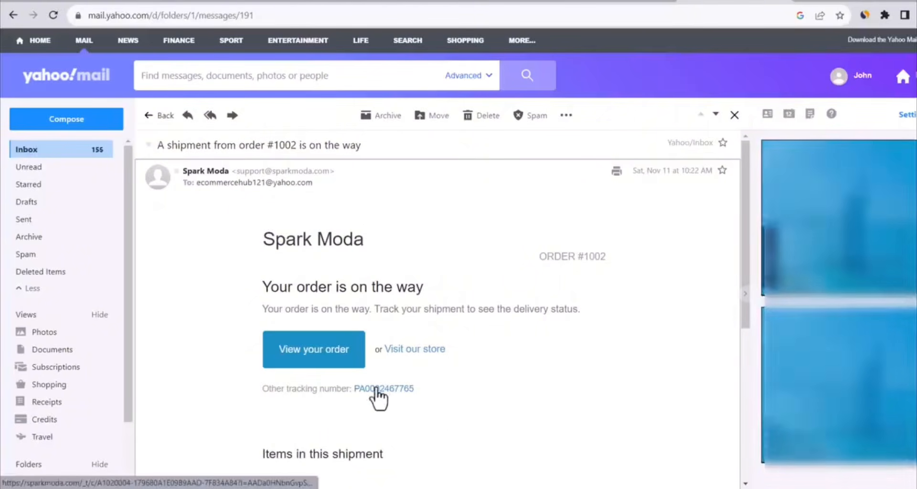
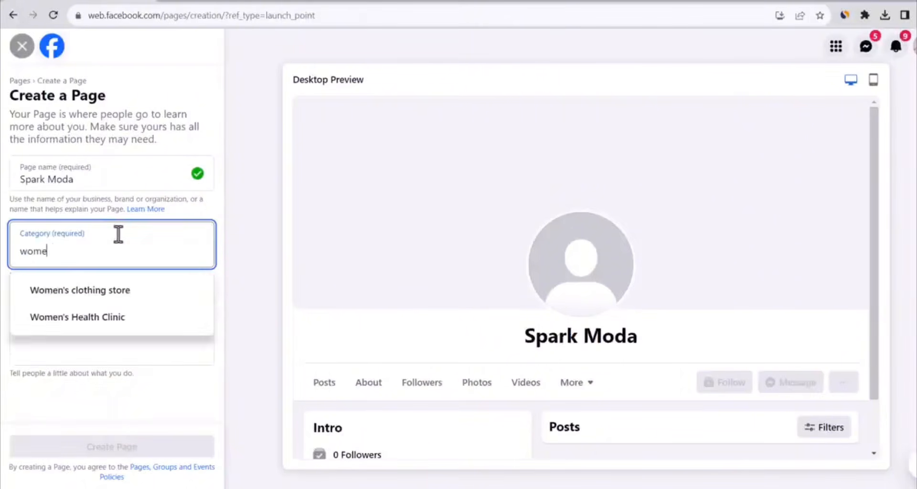
Create the Spark Moda page in the Women's clothing store category, ending its bio with "the best Women Fashion for every taste."
left_click(93, 292)
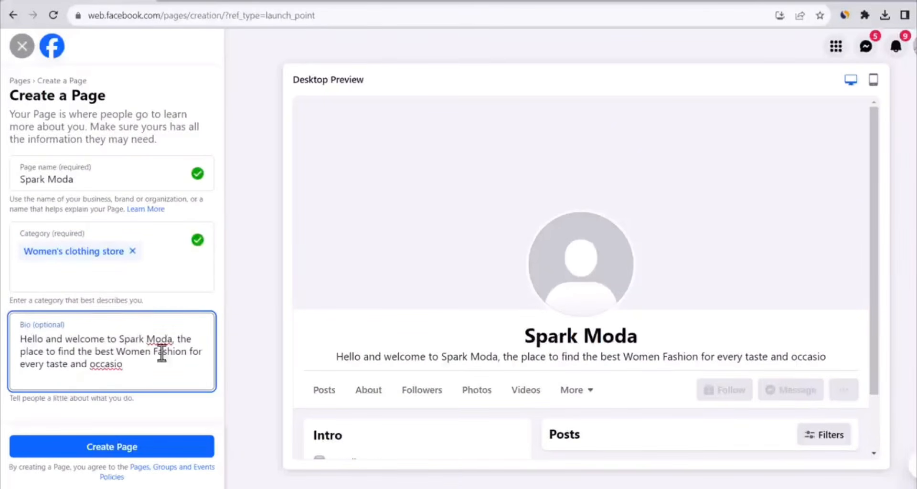
left_click_drag(68, 366, 252, 359)
type(".")
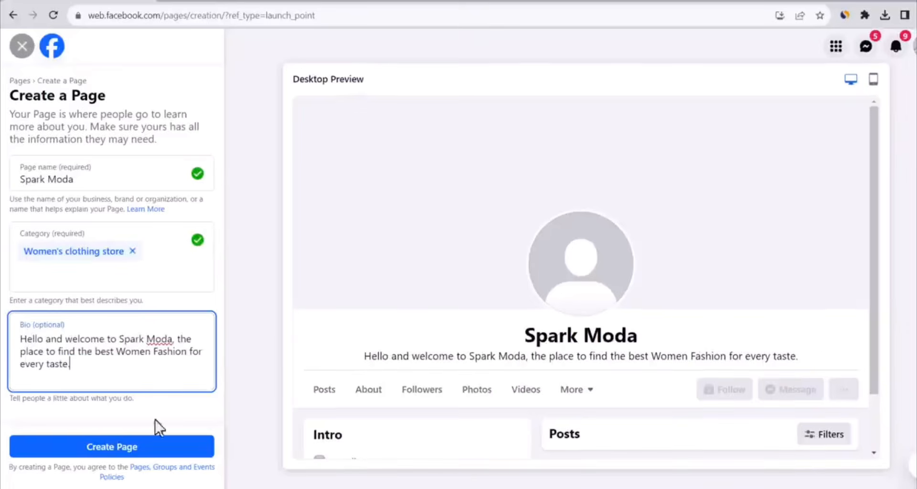
left_click(145, 447)
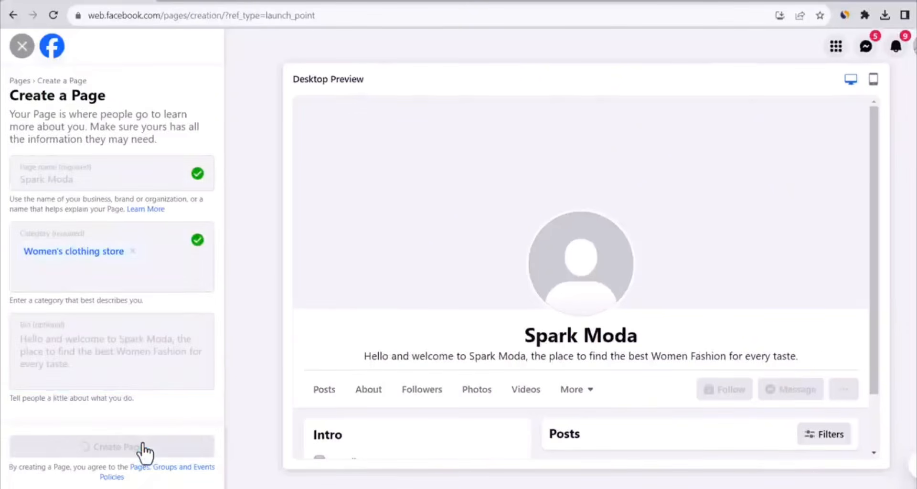
left_click(95, 206)
type("https://sparkmoda.com/")
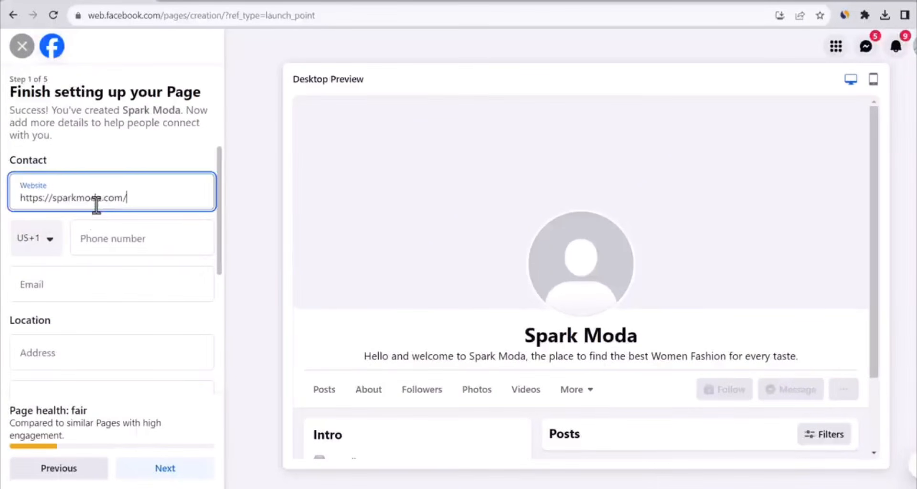
left_click(114, 297)
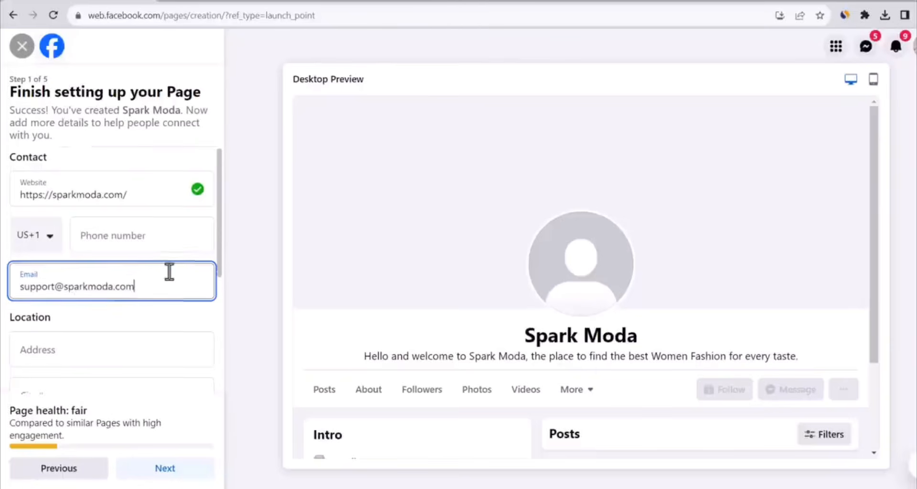
scroll(168, 270, "down", 5)
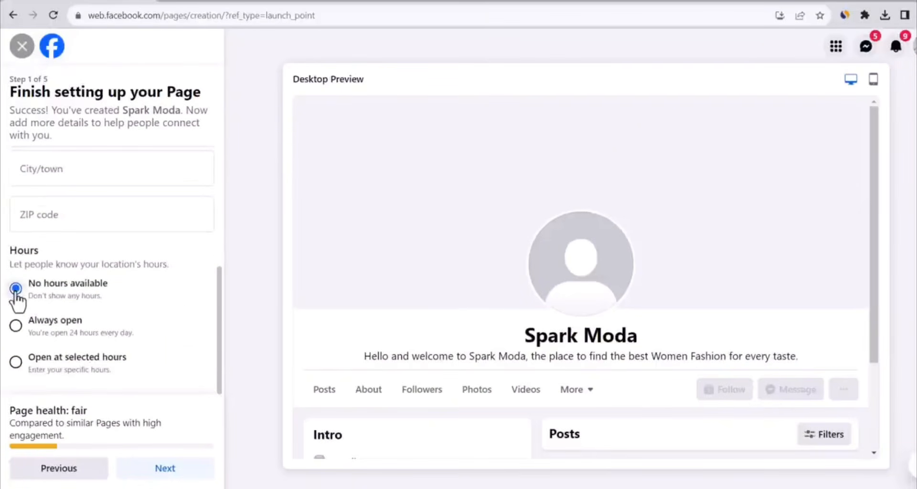
left_click(152, 472)
Upload the Spark Moda logo from the Desktop folder as the page's profile picture
left_click(112, 185)
left_click(48, 145)
double_click(672, 205)
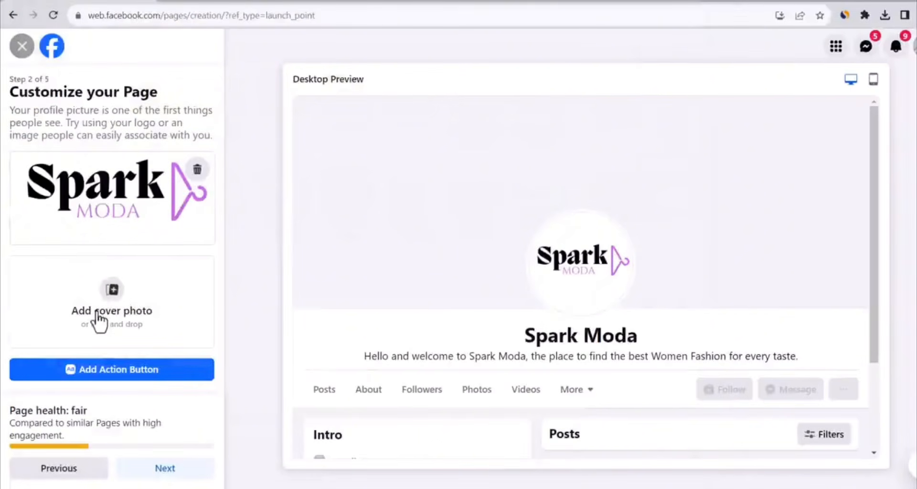
Switch to Canva and create a new Facebook Cover design
left_click(202, 1)
left_click(849, 56)
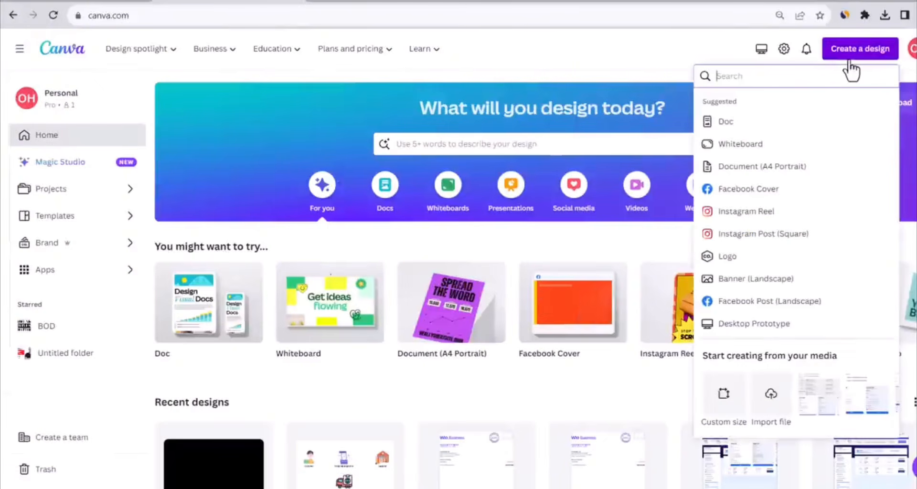
type("facebook")
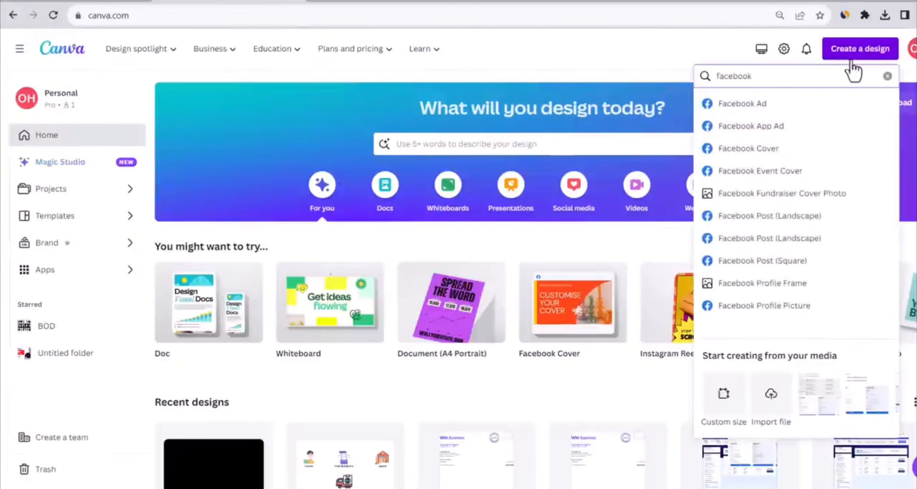
left_click(736, 148)
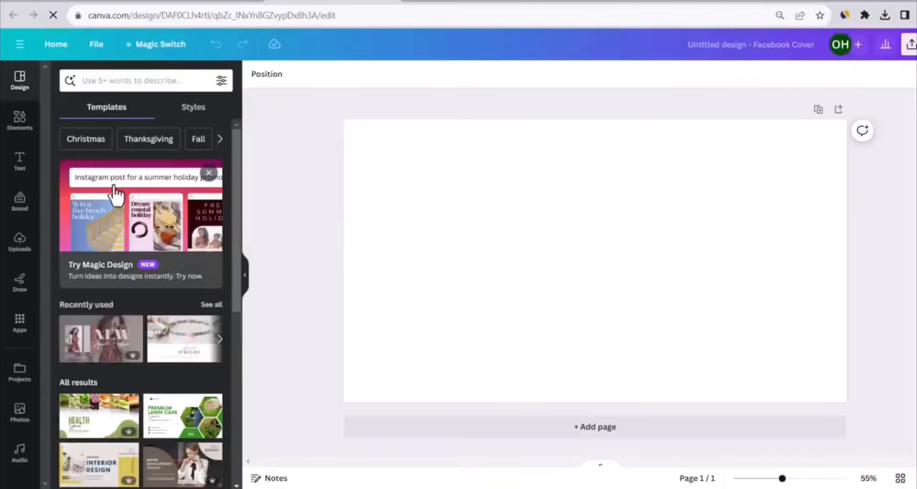
Search the templates for fashion and apply the Black and Gray Modern Fashion Facebook Cover template
left_click(134, 82)
type("fa")
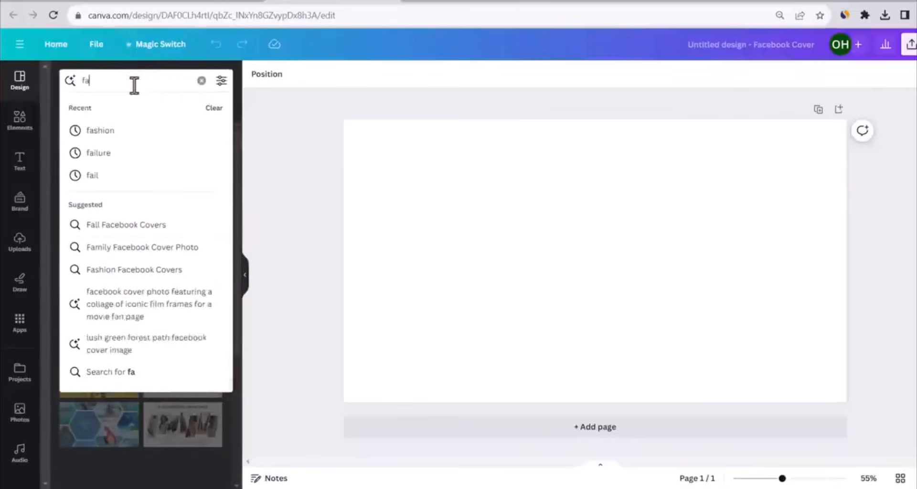
left_click(127, 133)
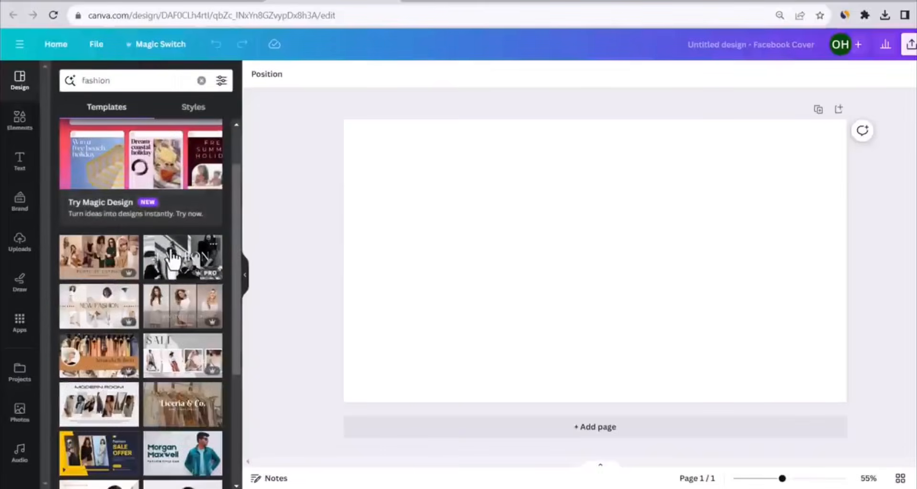
left_click(163, 248)
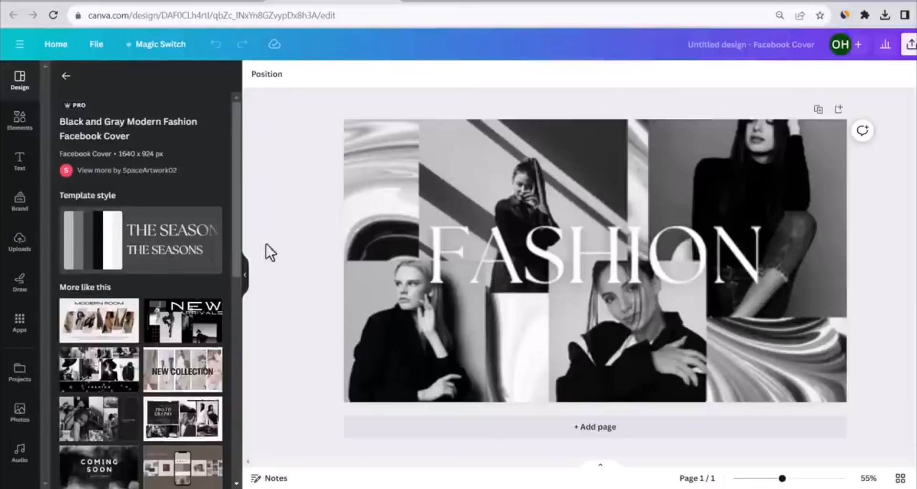
Replace the cover's FASHION heading with SPARK MODA and reduce its font size until it fits on one line
left_click(623, 255)
double_click(622, 249)
type("SPARK MODA")
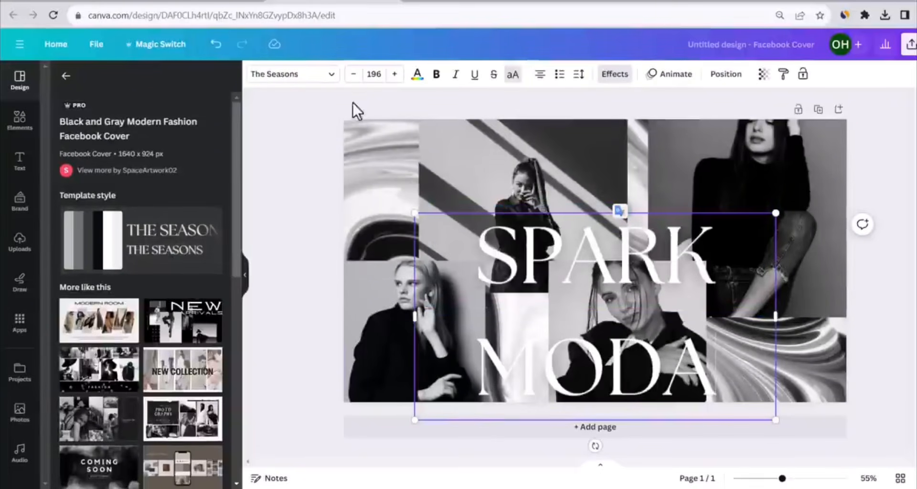
left_click(353, 75)
left_click(353, 75)
left_click(353, 75)
left_click(353, 77)
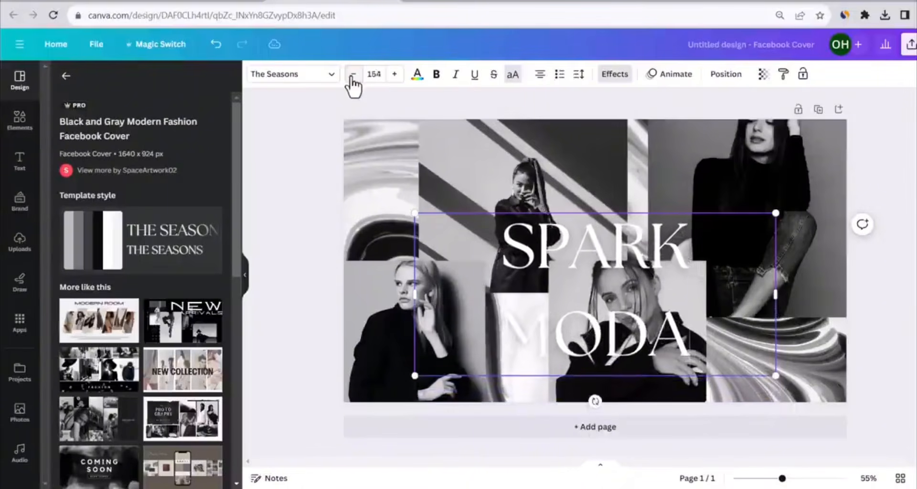
left_click(353, 76)
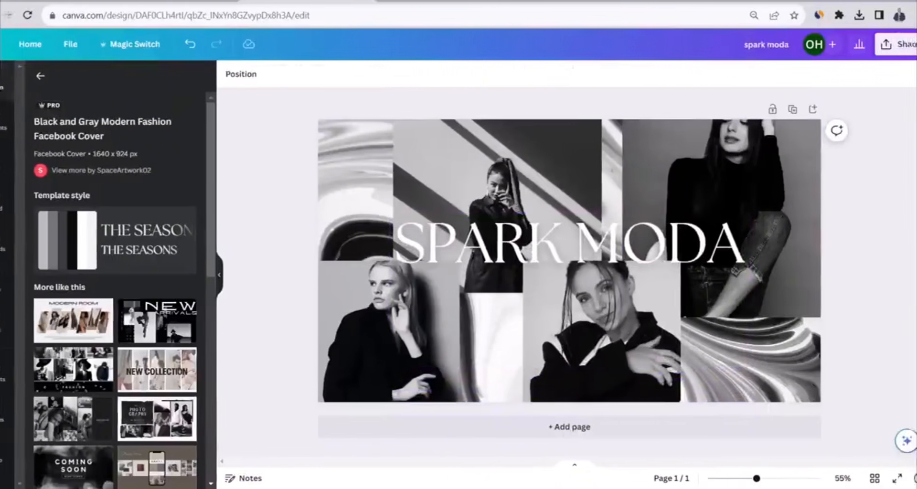
Download the cover design as a PNG and upload the spark moda image as the Facebook page's cover photo
left_click(909, 48)
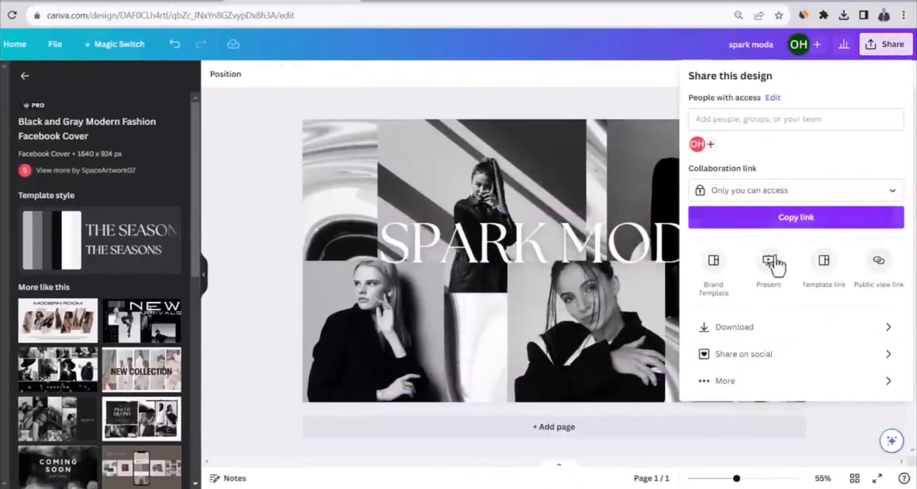
left_click(734, 328)
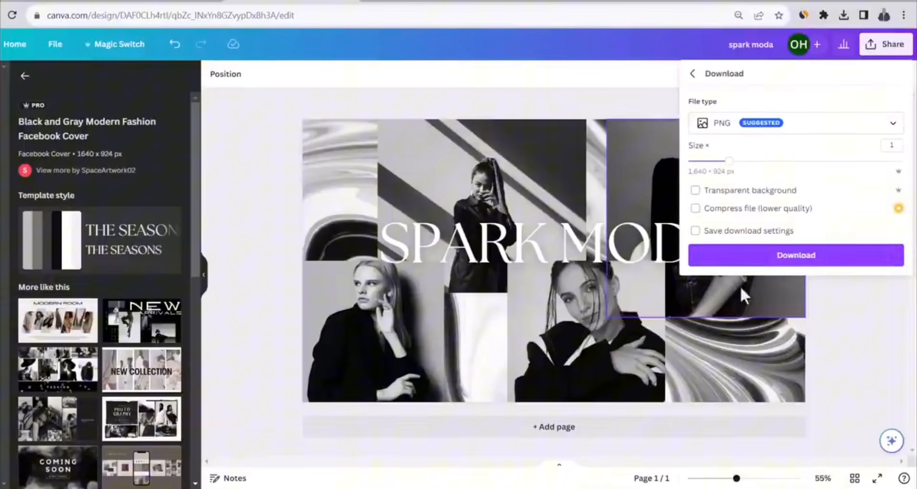
left_click(758, 256)
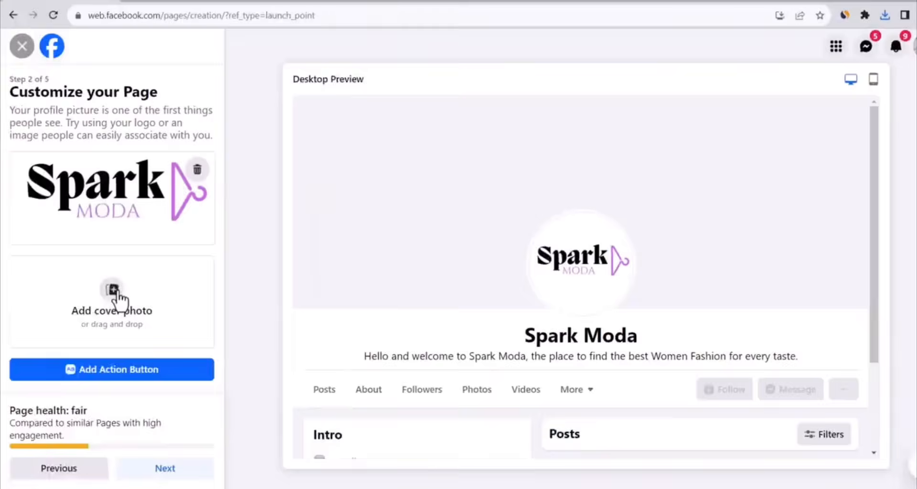
left_click(114, 293)
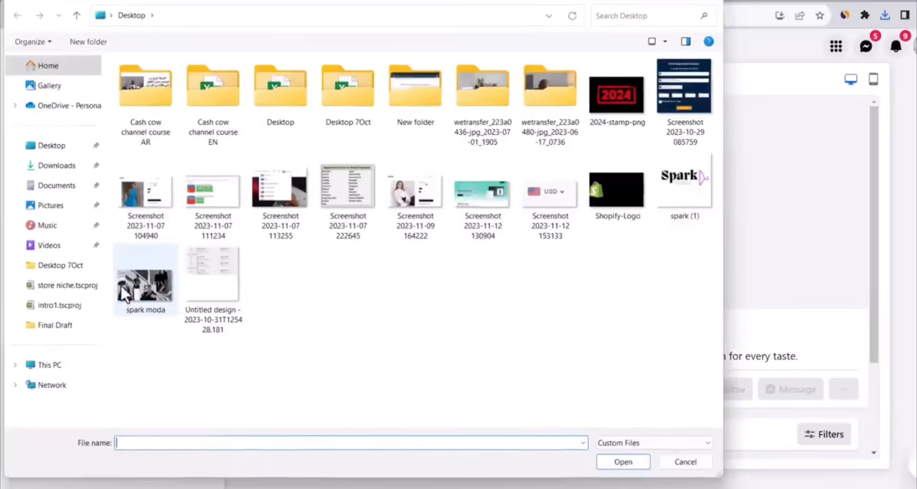
double_click(125, 287)
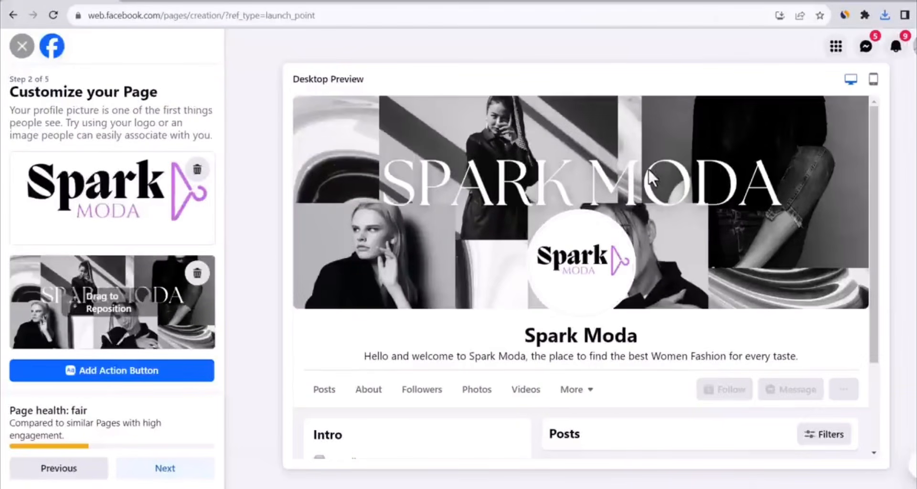
Finish the remaining page setup steps with their default options and decline the welcome tour
left_click(165, 468)
left_click(163, 469)
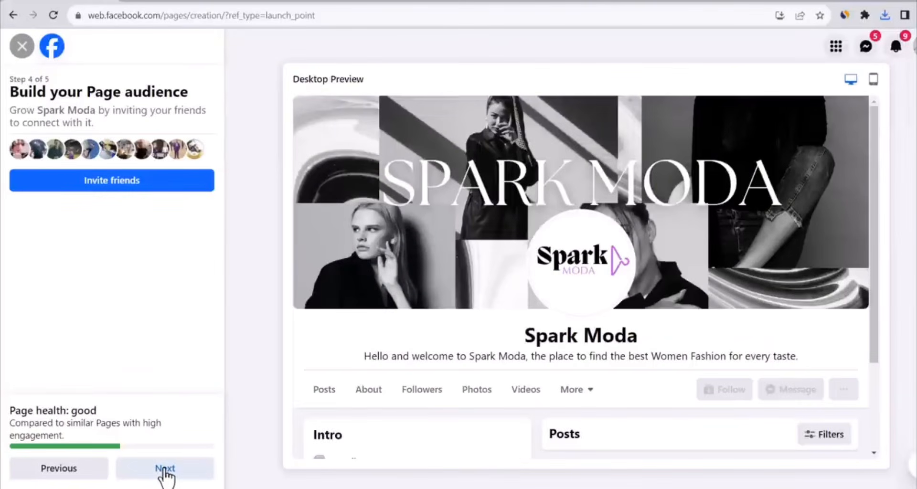
left_click(165, 471)
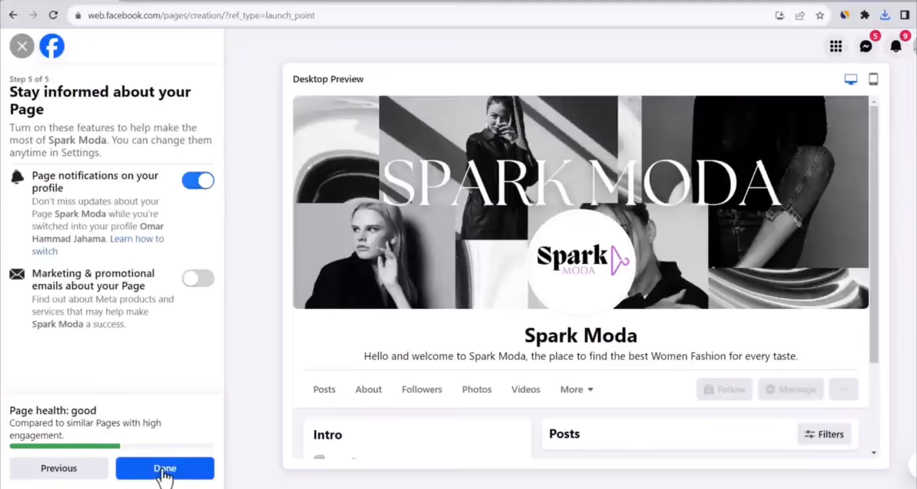
left_click(163, 470)
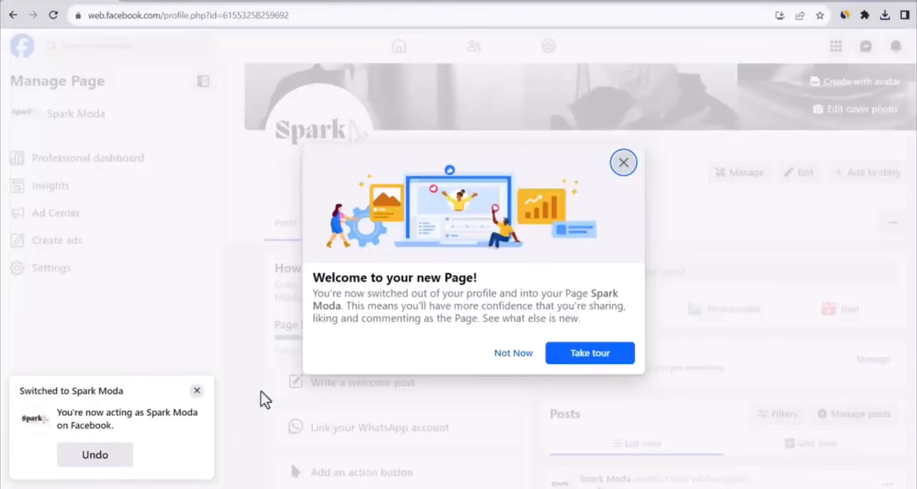
left_click(511, 357)
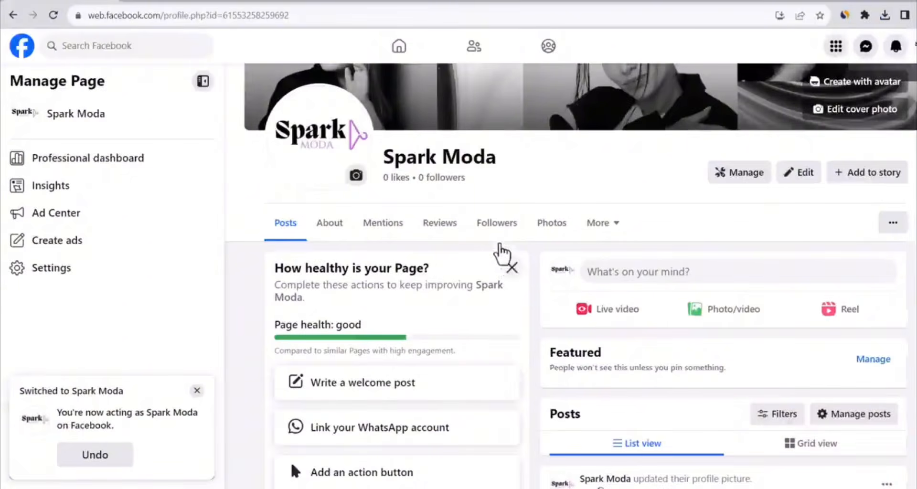
scroll(494, 234, "down", 4)
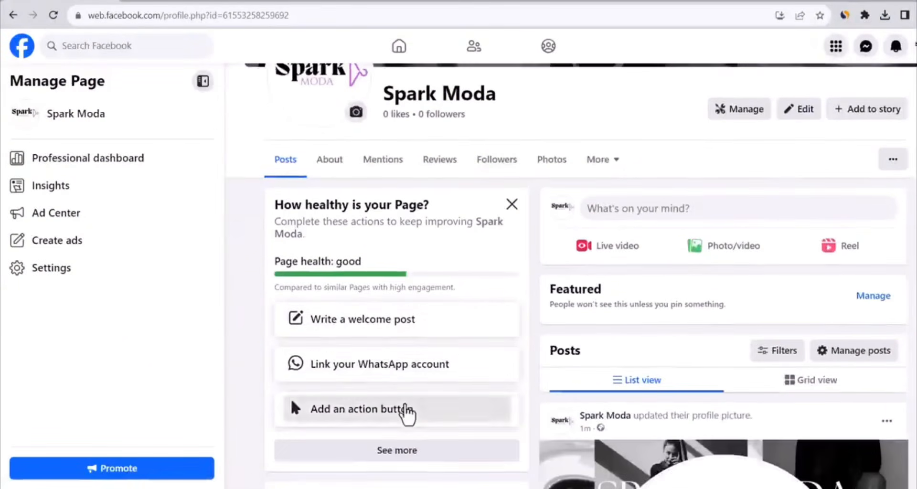
left_click(406, 407)
left_click(447, 364)
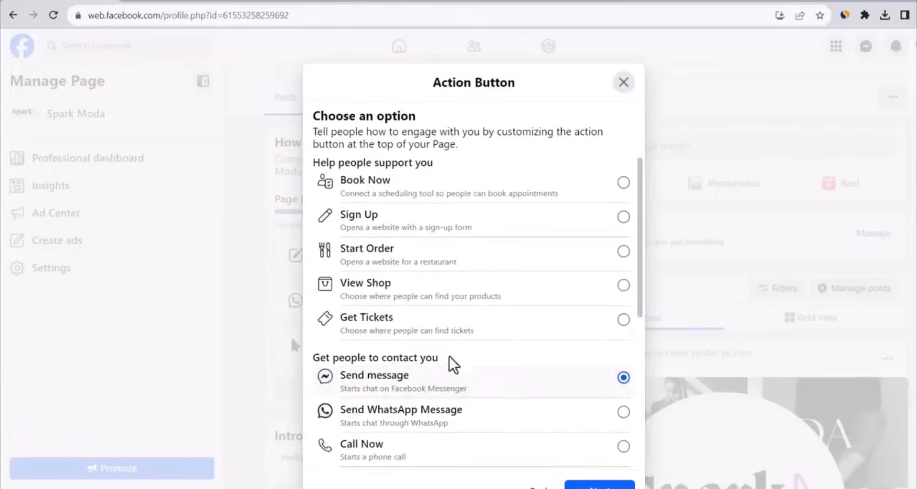
scroll(459, 359, "down", 6)
left_click(469, 292)
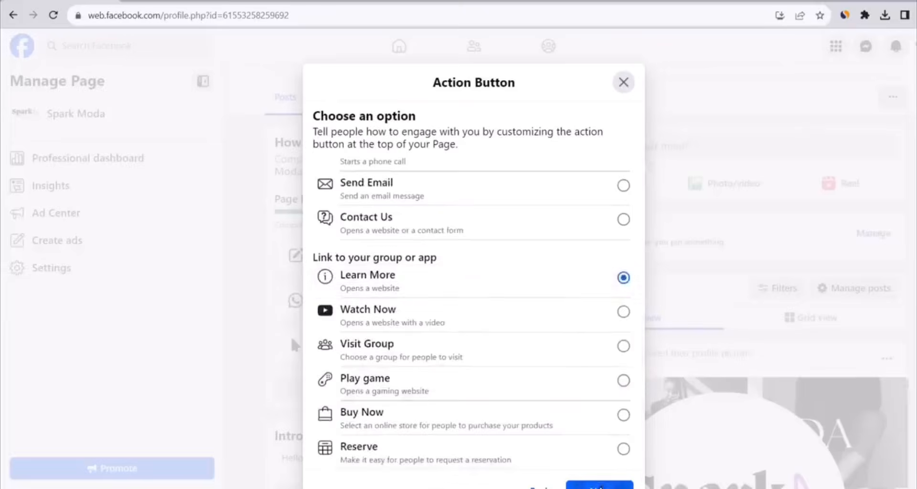
left_click(599, 485)
left_click(435, 220)
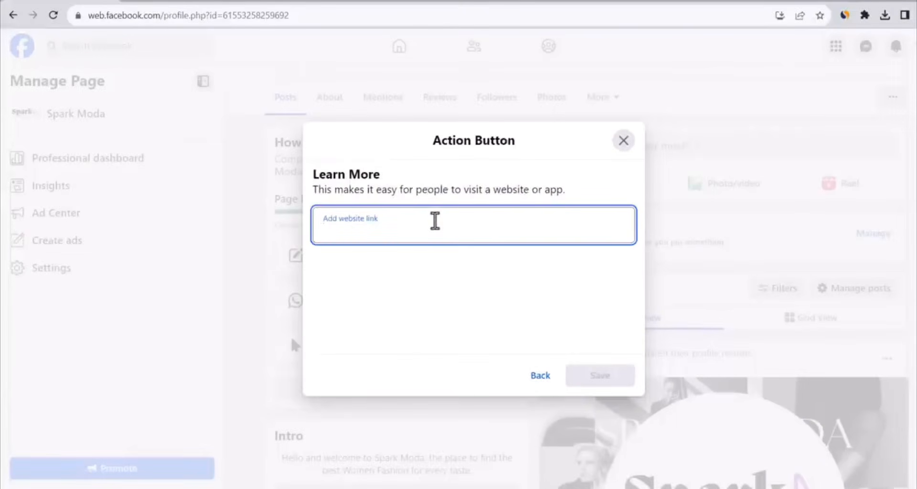
type("https://sparkmoda.com/")
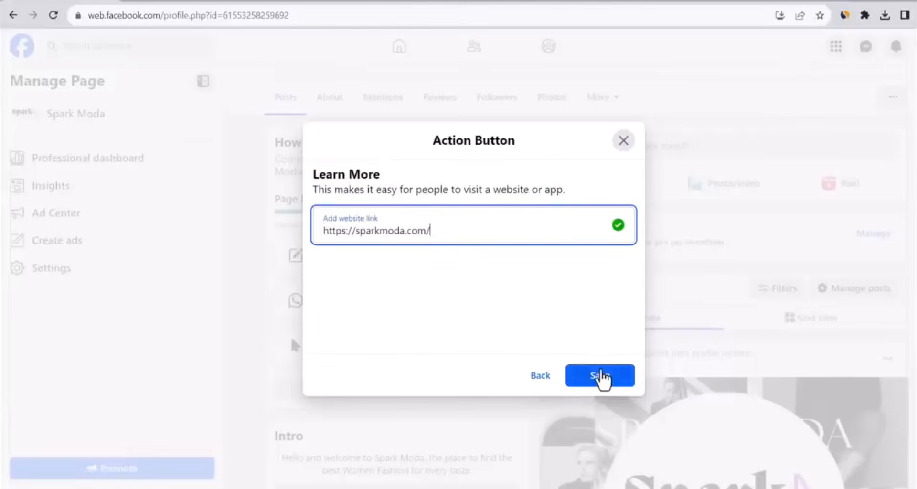
left_click(600, 376)
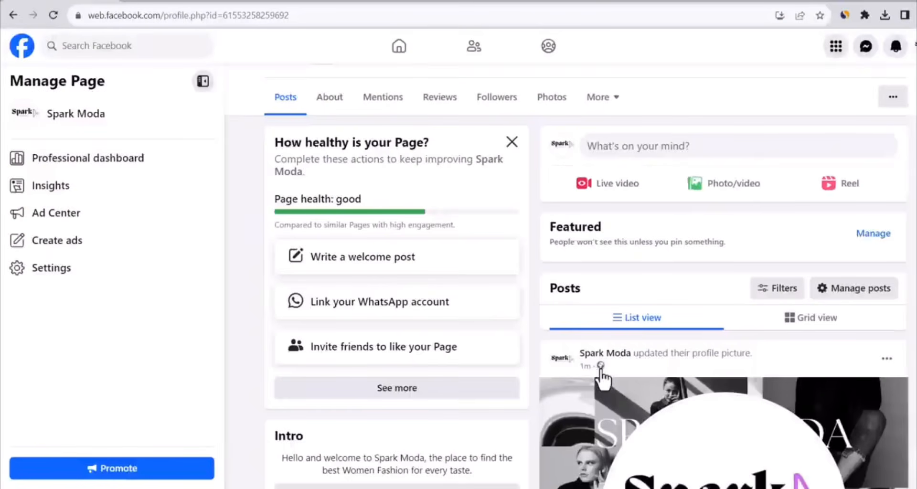
Open the Camila Romper product page in the Spark Moda store and copy its link
scroll(510, 322, "up", 1)
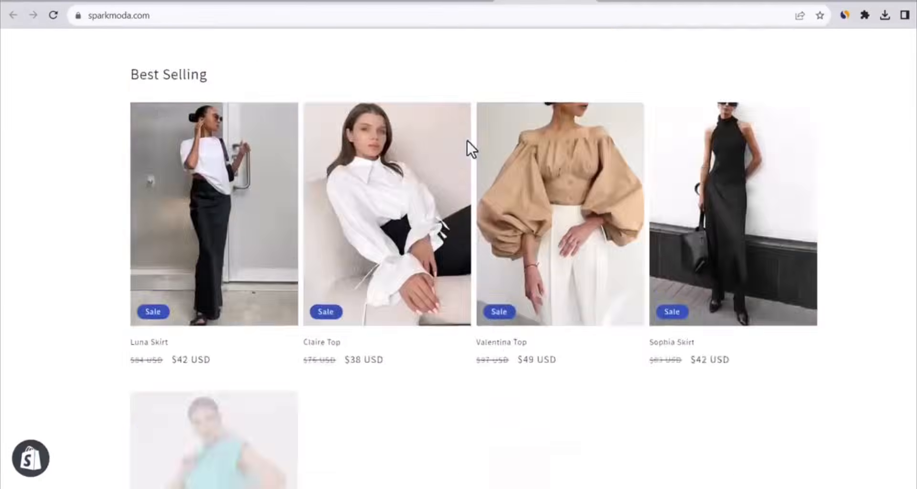
scroll(467, 142, "down", 3)
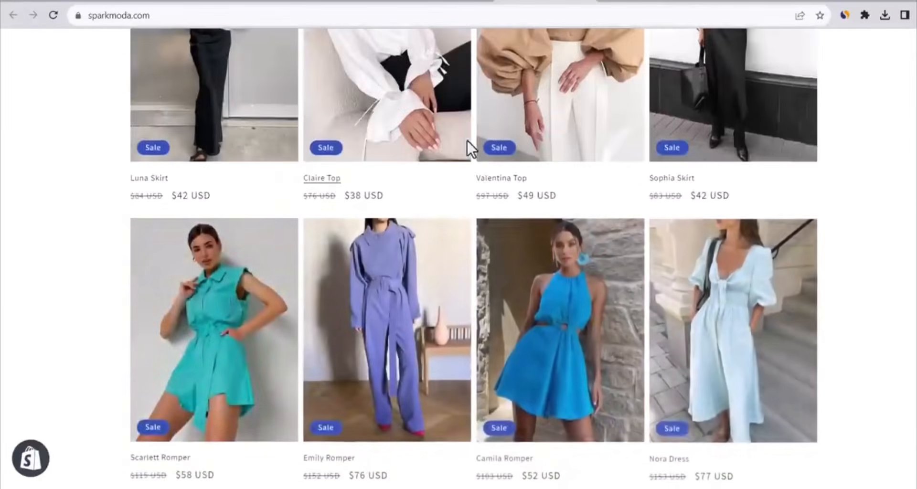
left_click(529, 277)
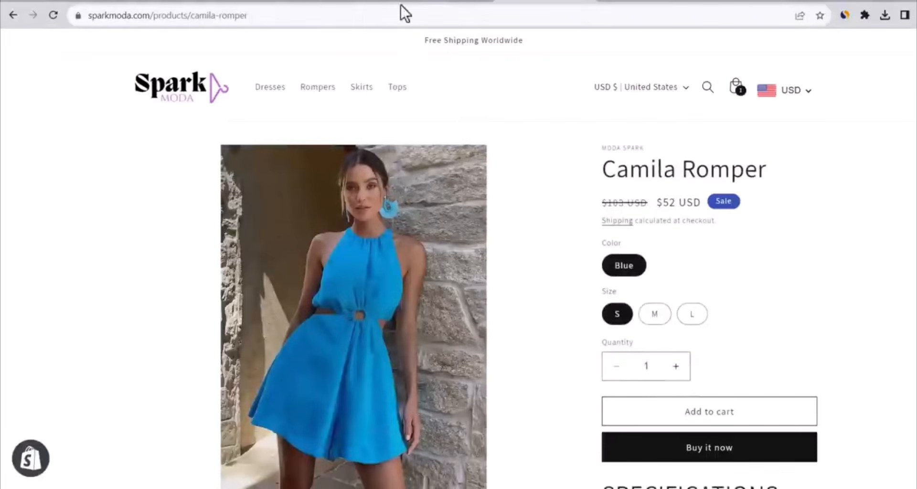
left_click(346, 15)
key("ctrl+c")
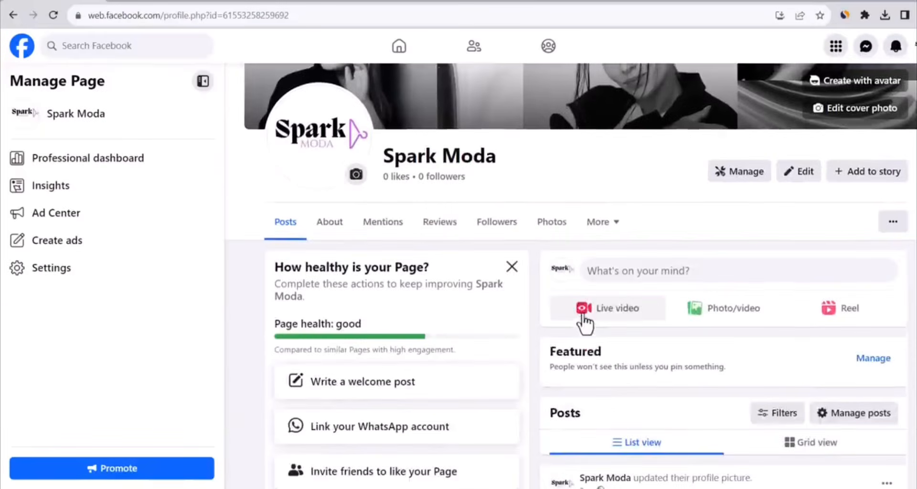
scroll(584, 323, "down", 1)
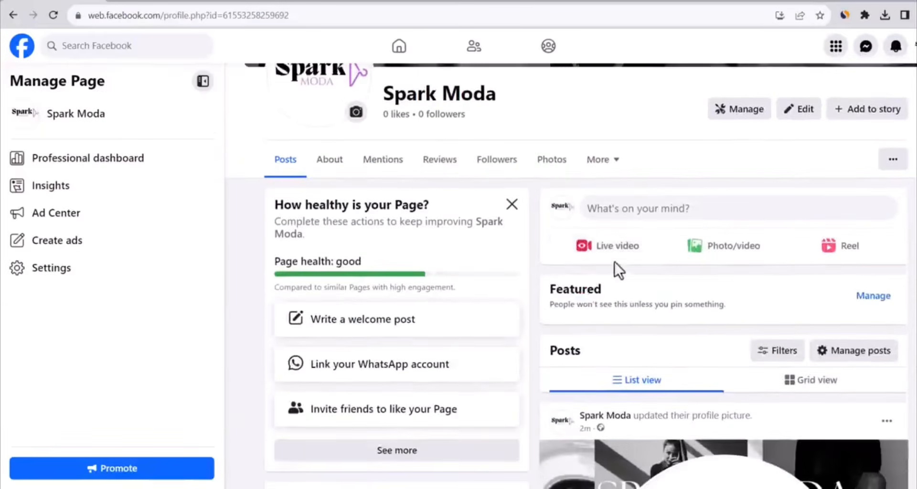
left_click(663, 221)
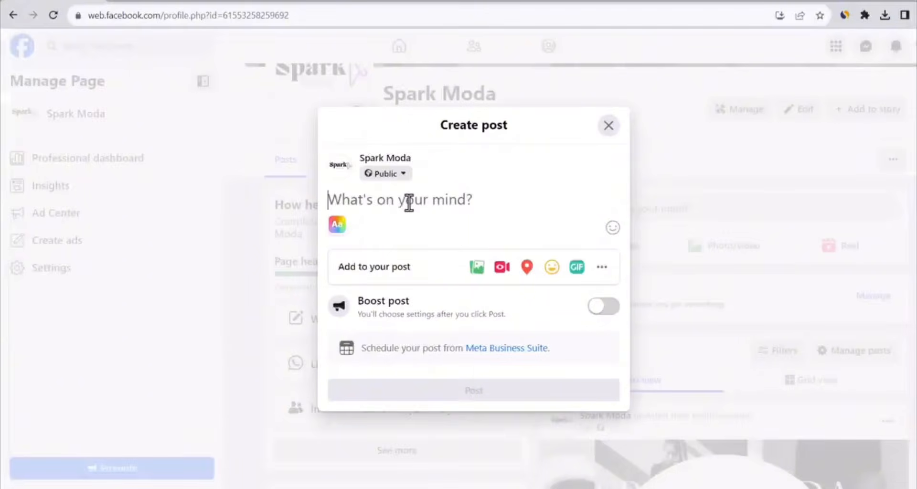
key("ctrl+v")
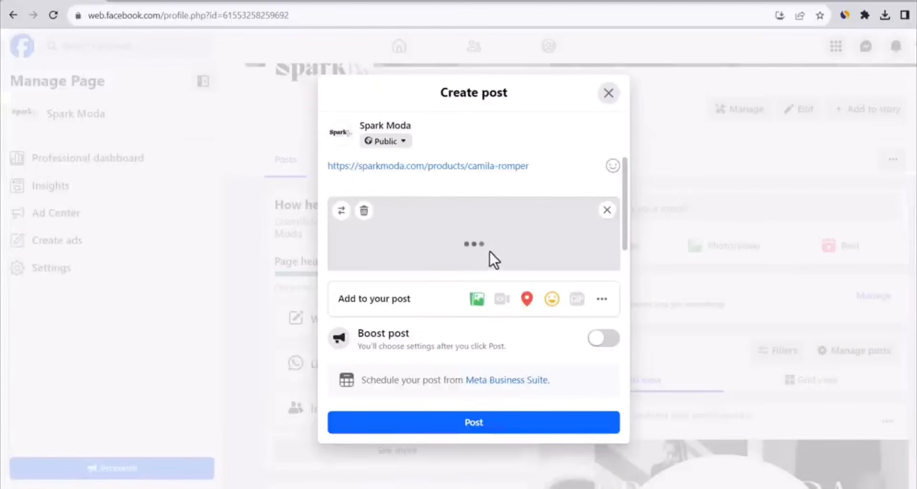
scroll(491, 244, "down", 1)
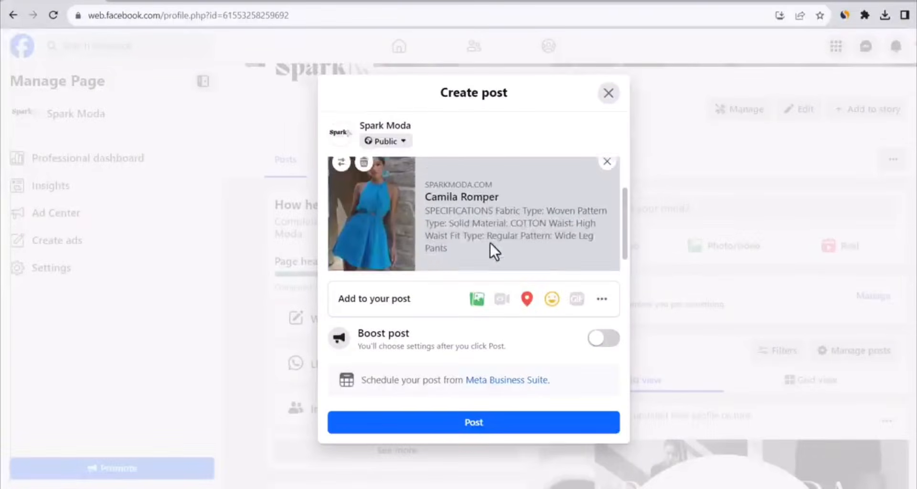
scroll(490, 243, "up", 2)
Add the line "Shop this amazing Romper" above the product link and publish the post
left_click(328, 166)
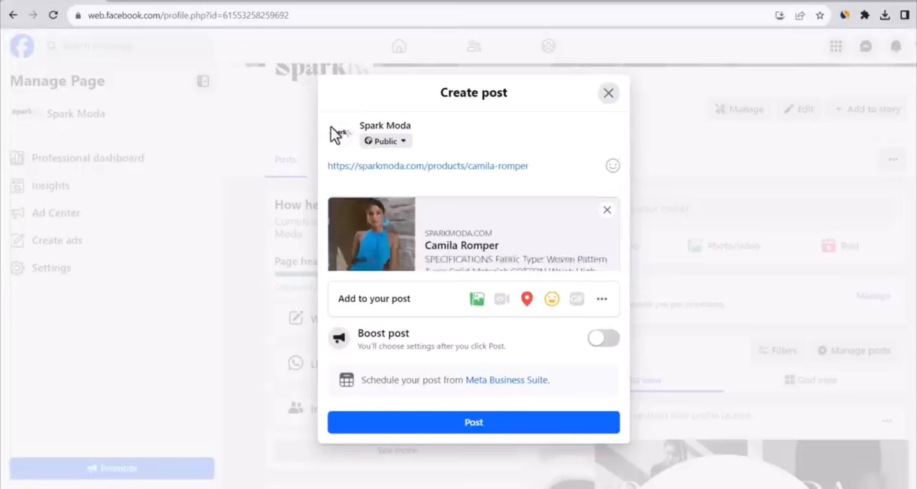
key("Return")
key("Up")
type("Shop th")
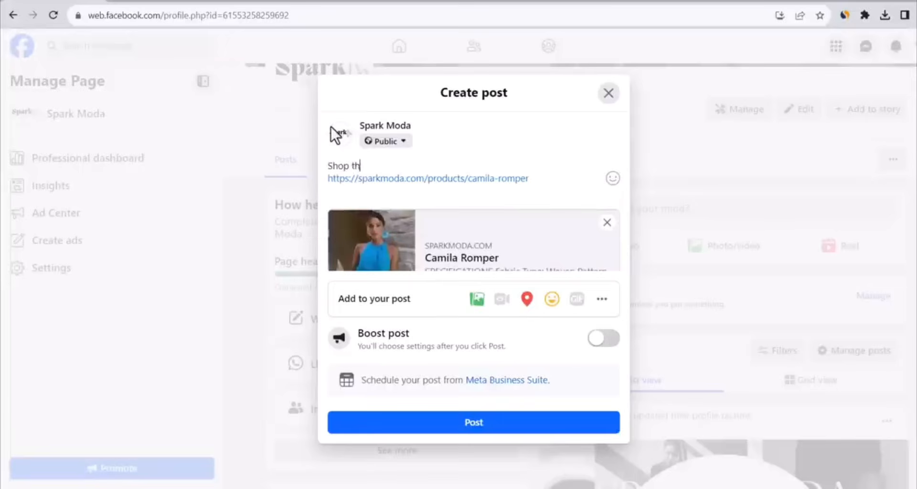
type("is amazing Romper")
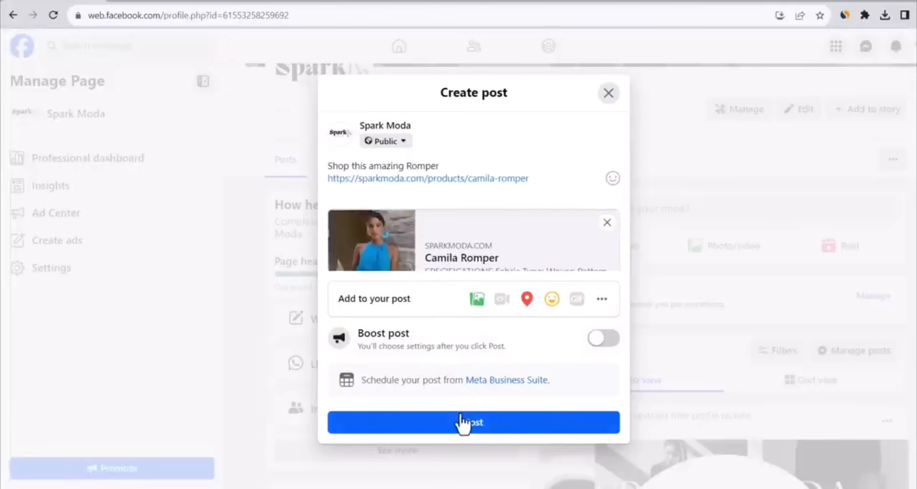
left_click(461, 420)
Review the published romper post on the page and test that its link preview opens the store's product page
scroll(680, 186, "down", 3)
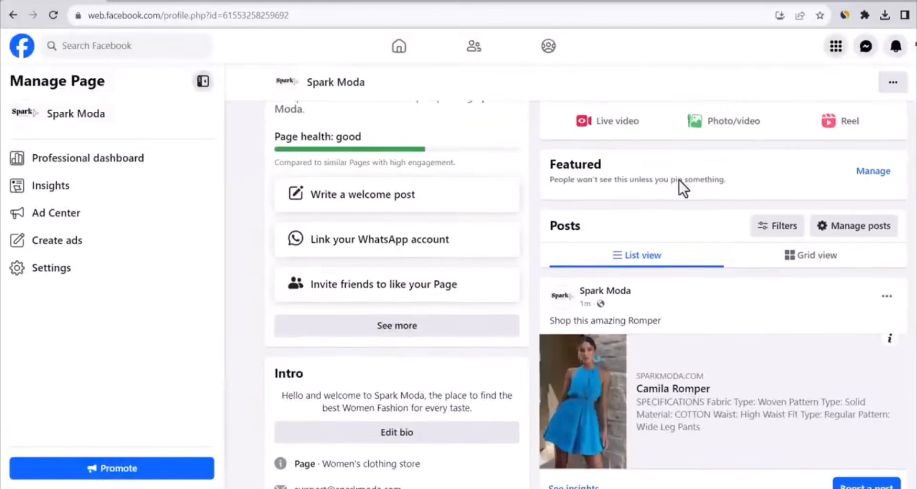
scroll(680, 181, "down", 1)
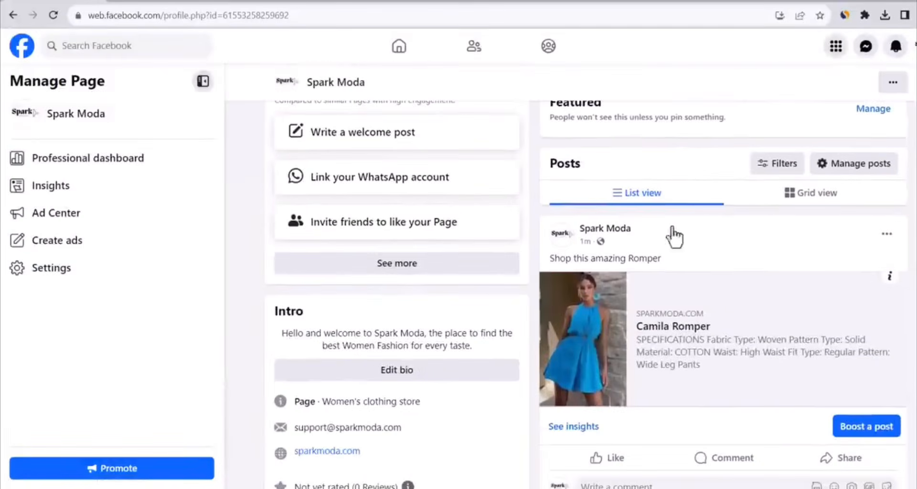
left_click(612, 327)
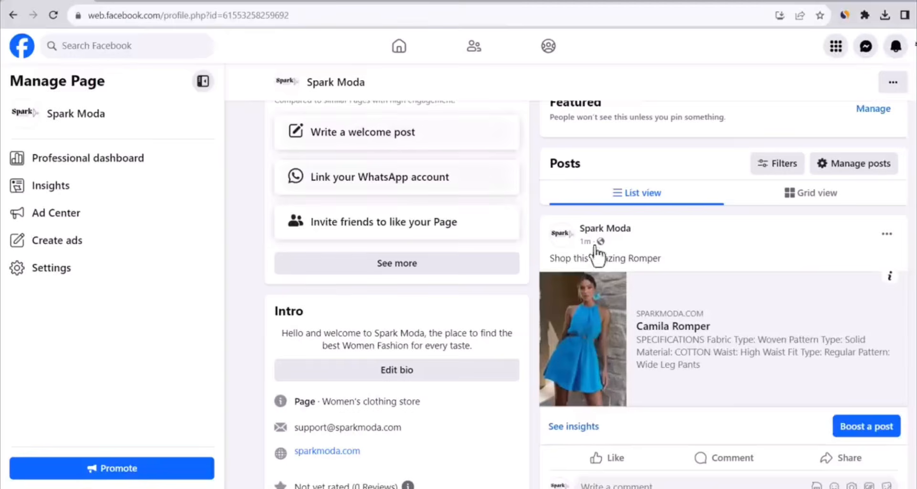
scroll(620, 263, "down", 4)
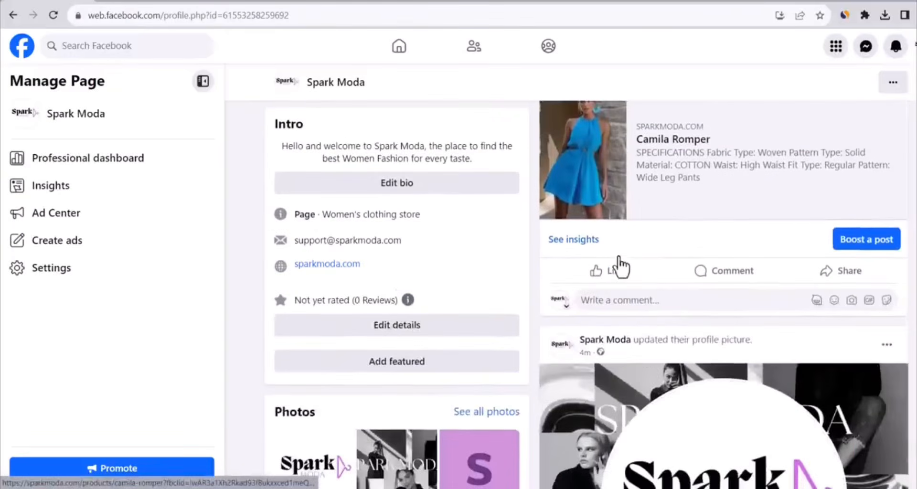
scroll(619, 258, "up", 4)
scroll(620, 258, "up", 1)
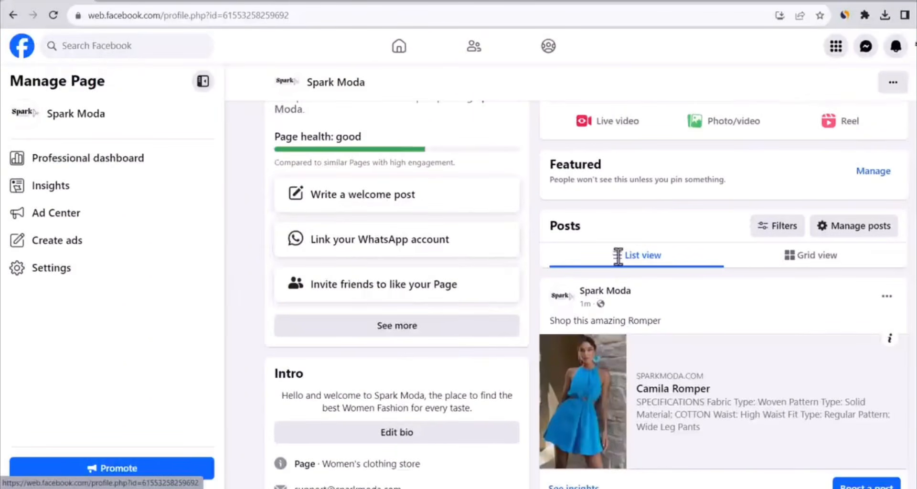
scroll(618, 261, "up", 1)
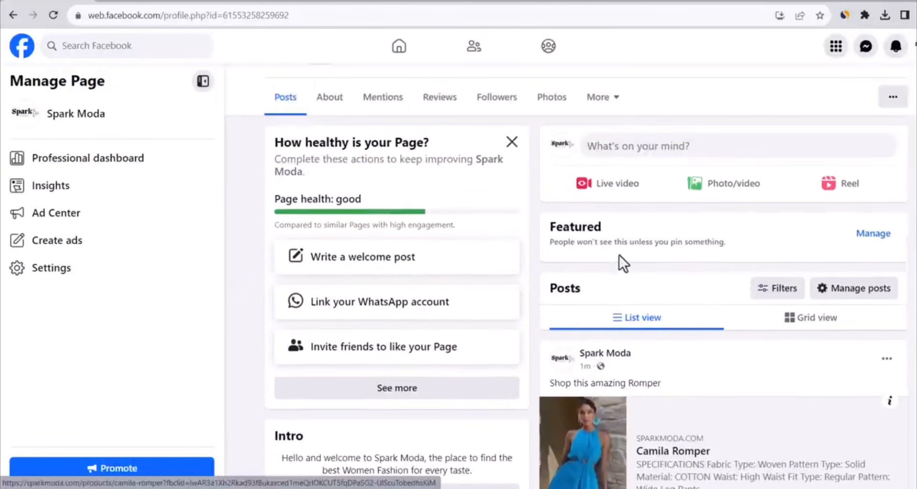
scroll(619, 258, "down", 1)
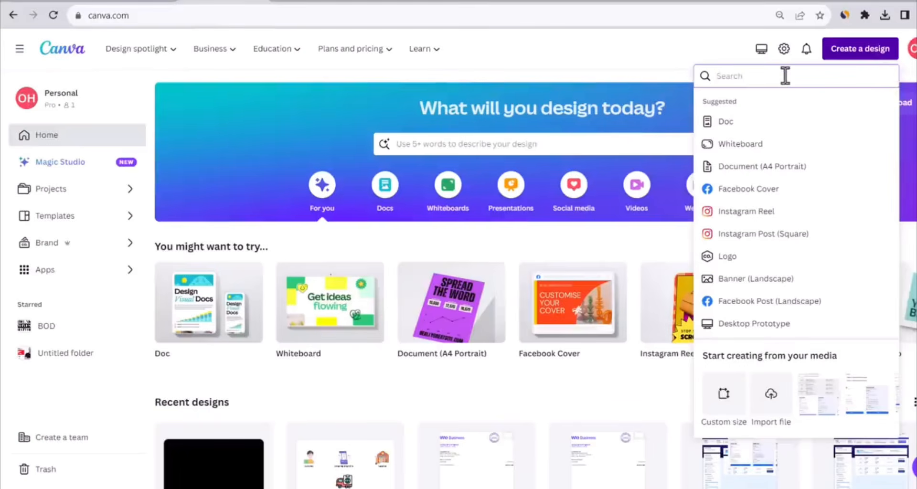
Create a Facebook Post (Square) design in Canva and search its photo library for skirt
type("facebook po")
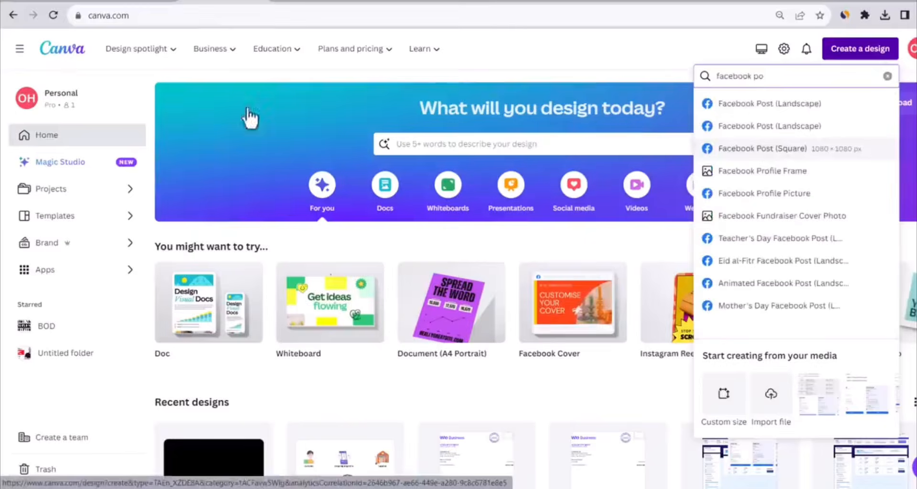
left_click(762, 149)
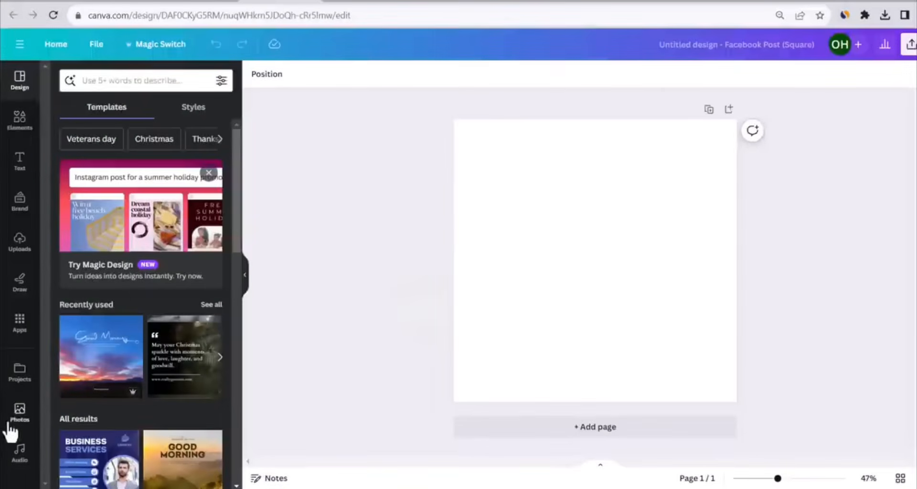
left_click(11, 424)
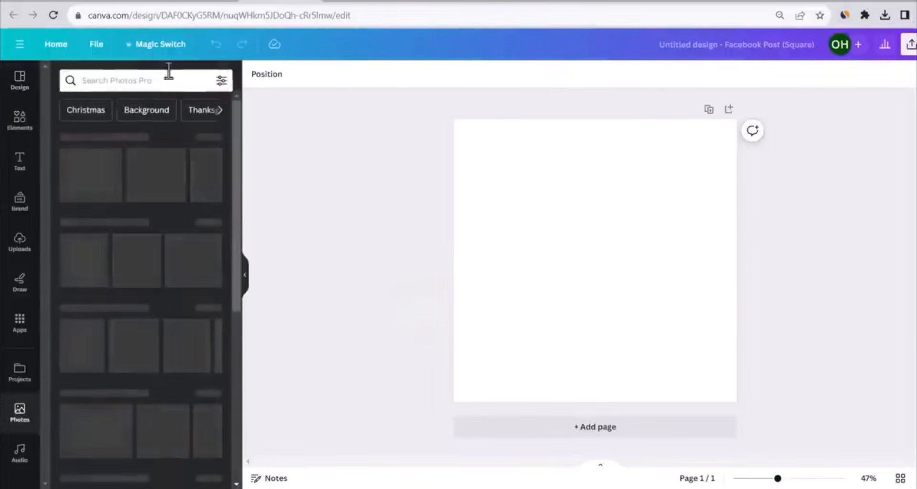
left_click(148, 82)
type("skirt")
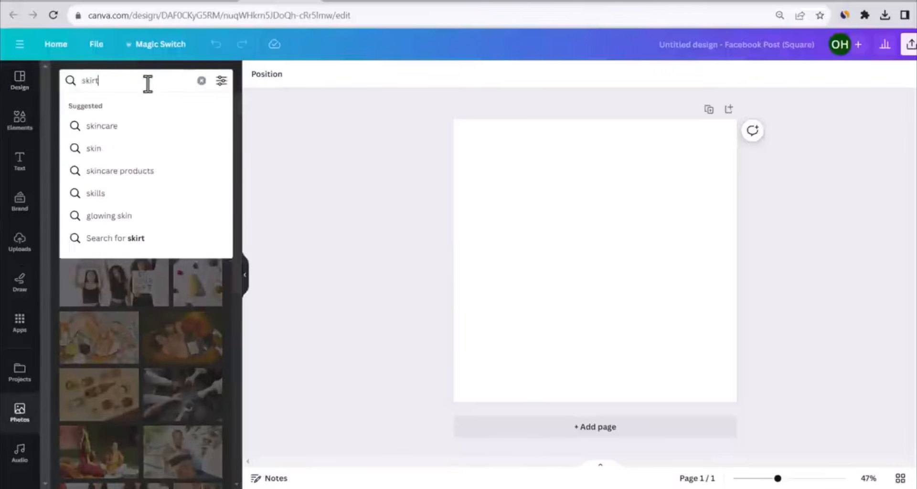
key("Return")
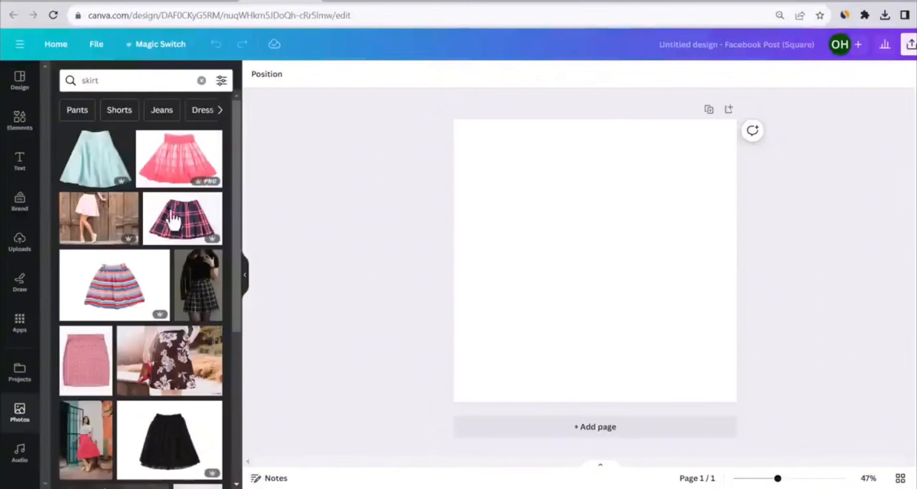
Add the photo of the woman in a navy skirt and place it over the upper left half of the page
scroll(155, 212, "down", 2)
scroll(160, 215, "down", 9)
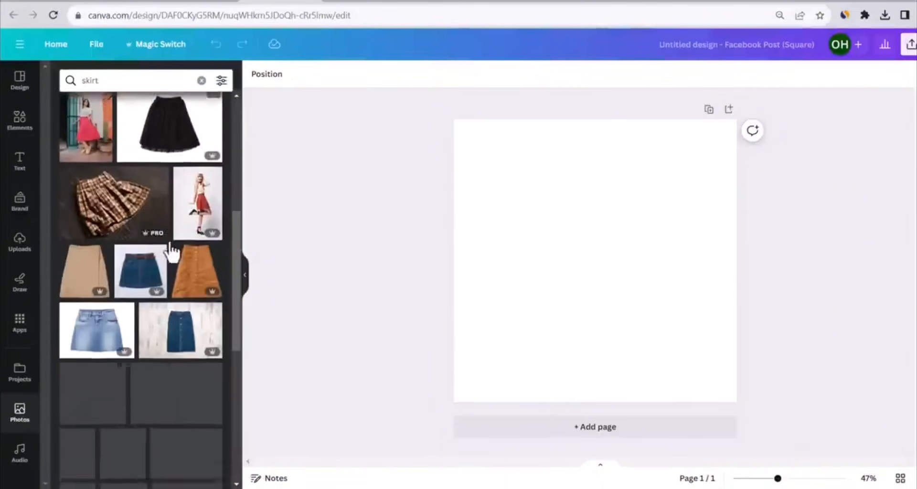
left_click(185, 277)
left_click_drag(548, 233, 482, 185)
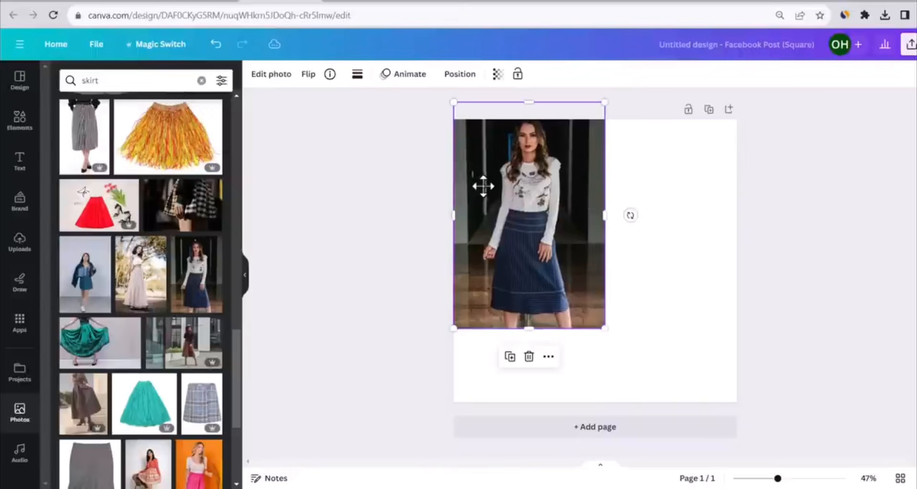
Add the photo of the woman in a pink skirt and place it beside the first photo on the right half
scroll(125, 252, "down", 4)
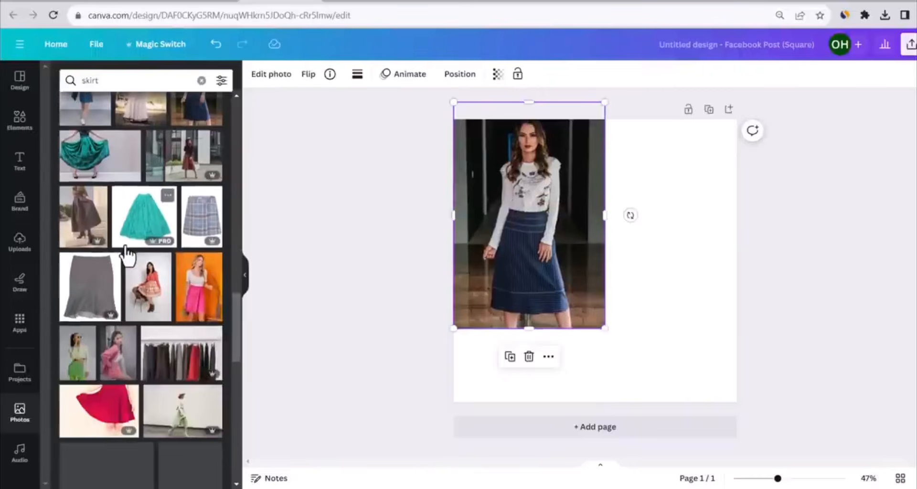
left_click(191, 301)
left_click_drag(569, 279, 642, 238)
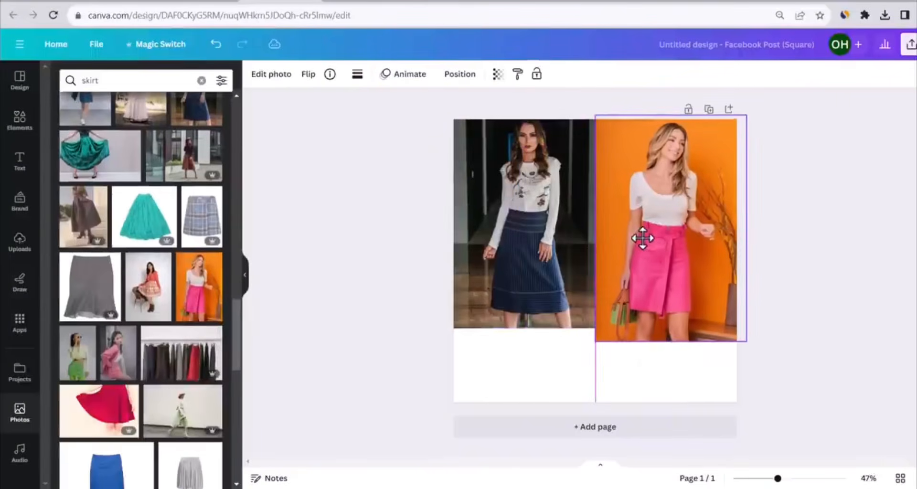
Extend both photos downward so they end at the same height above the page's bottom edge
left_click_drag(671, 341, 673, 368)
left_click(514, 308)
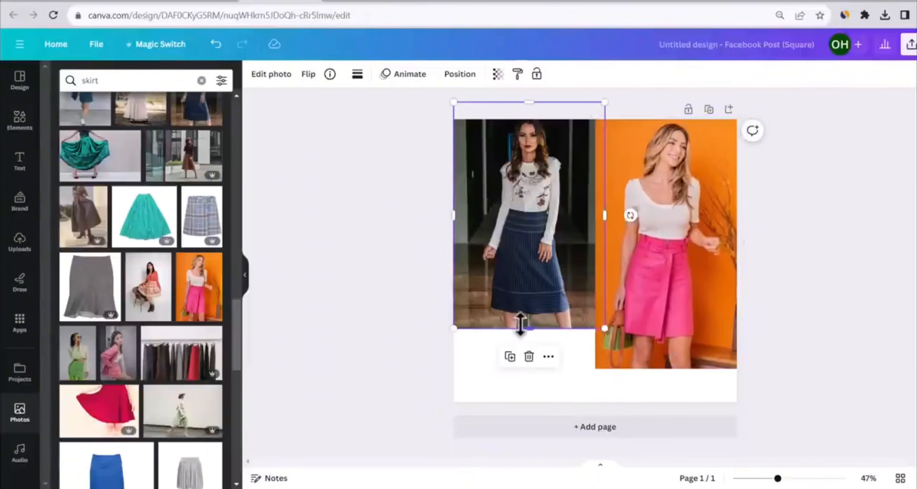
left_click_drag(521, 324, 533, 368)
left_click(258, 251)
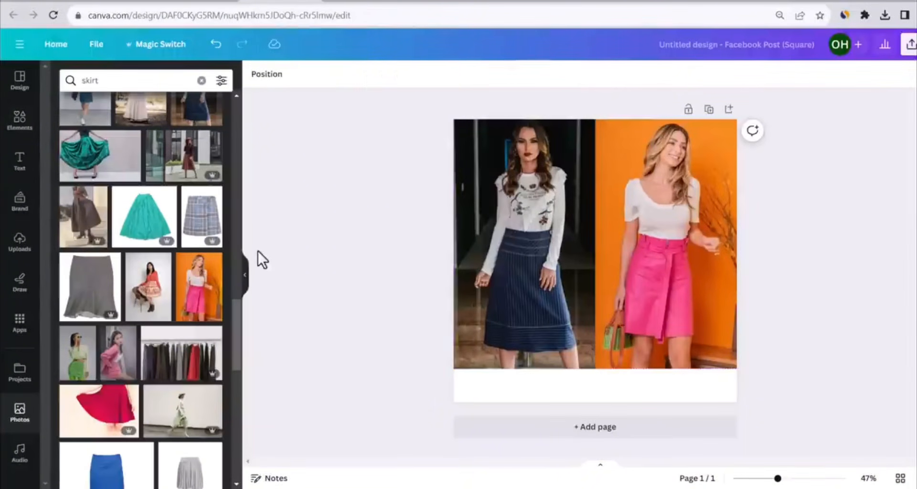
Fill the page's bottom strip with two side-by-side dark rectangles made from the square shape, one under each photo
left_click(11, 123)
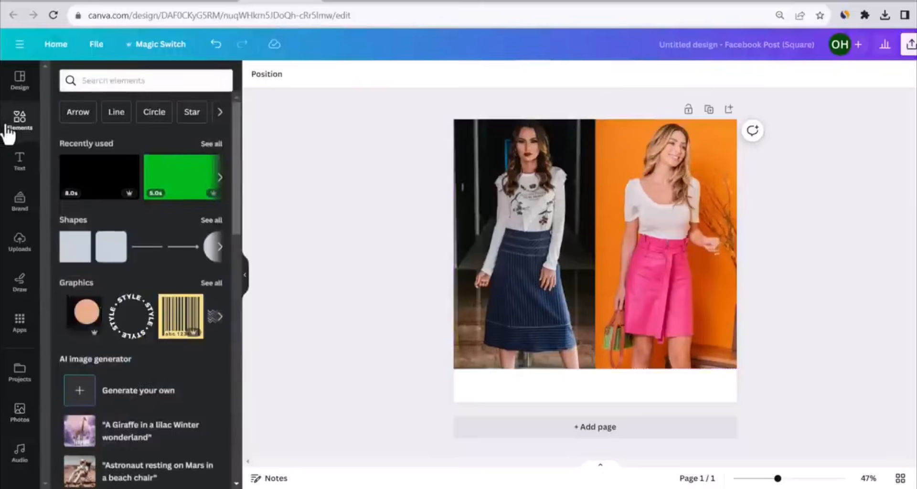
left_click(74, 251)
left_click_drag(590, 277, 737, 395)
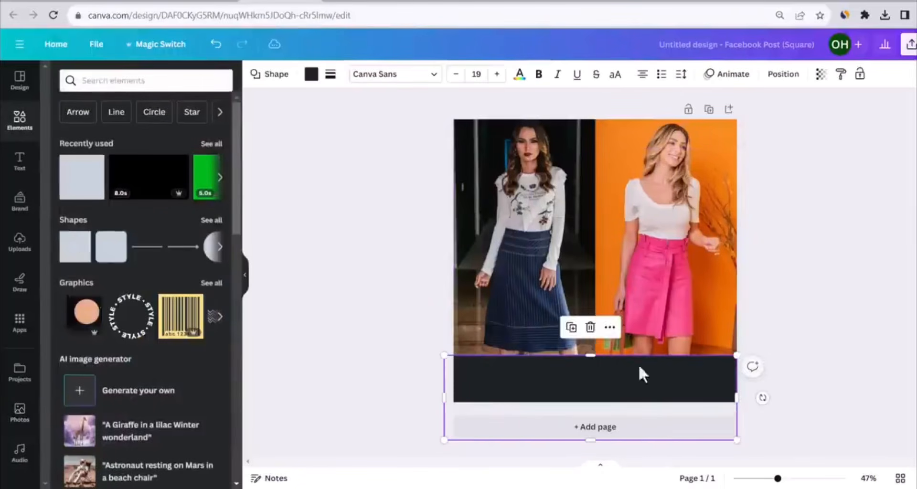
left_click_drag(597, 353, 597, 351)
left_click_drag(738, 376, 594, 379)
left_click_drag(524, 349, 659, 373)
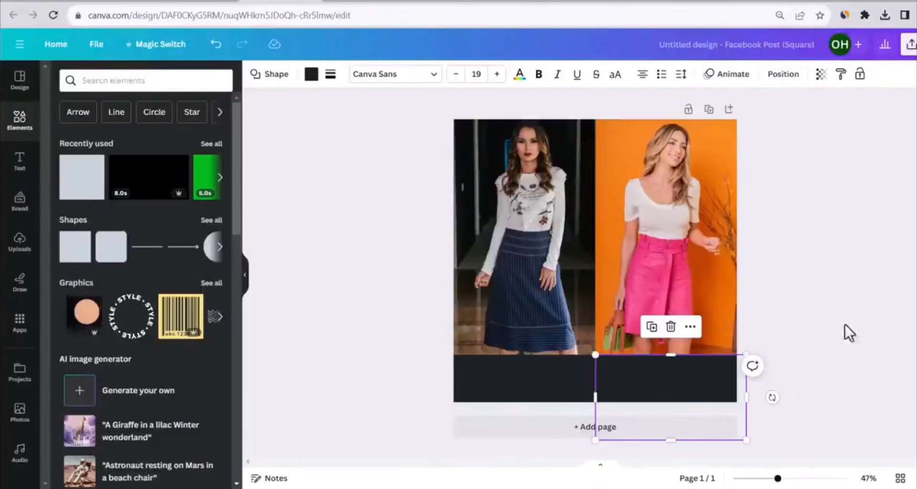
Recolour the rectangle under the pink skirt photo pink and the one under the navy skirt photo dark blue
left_click(308, 77)
scroll(186, 301, "down", 3)
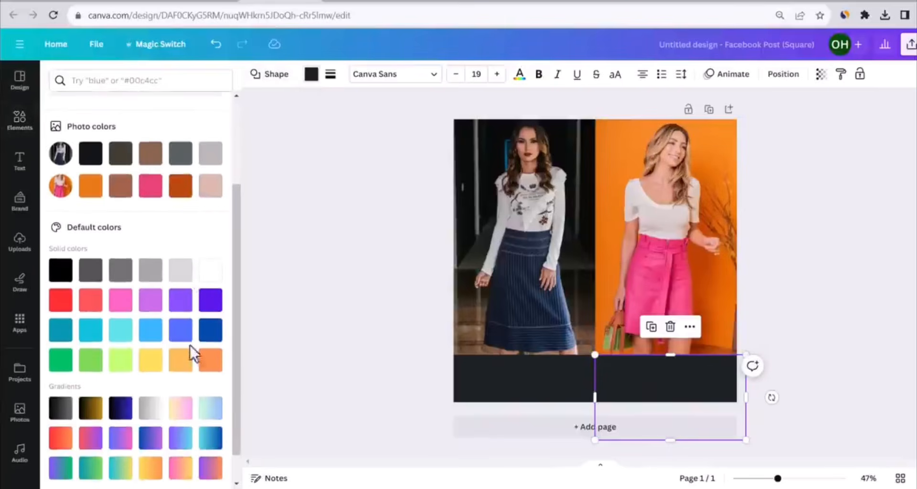
left_click(120, 305)
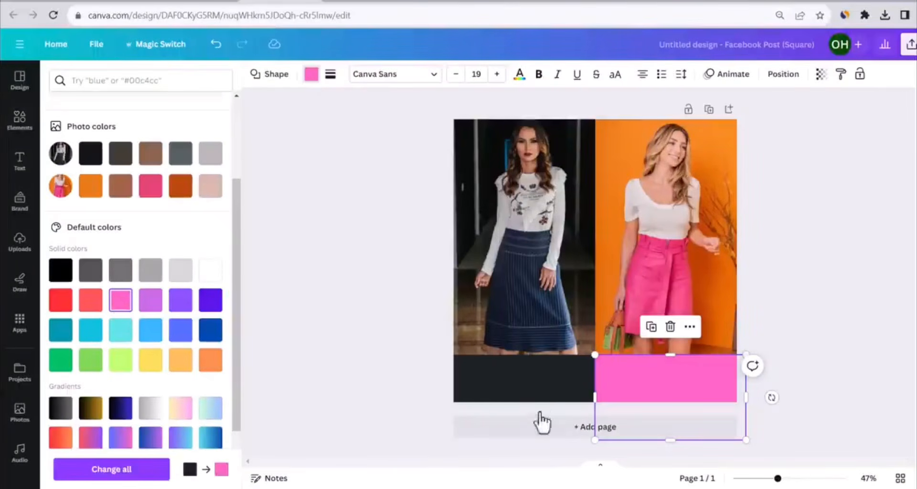
left_click(524, 382)
left_click(311, 74)
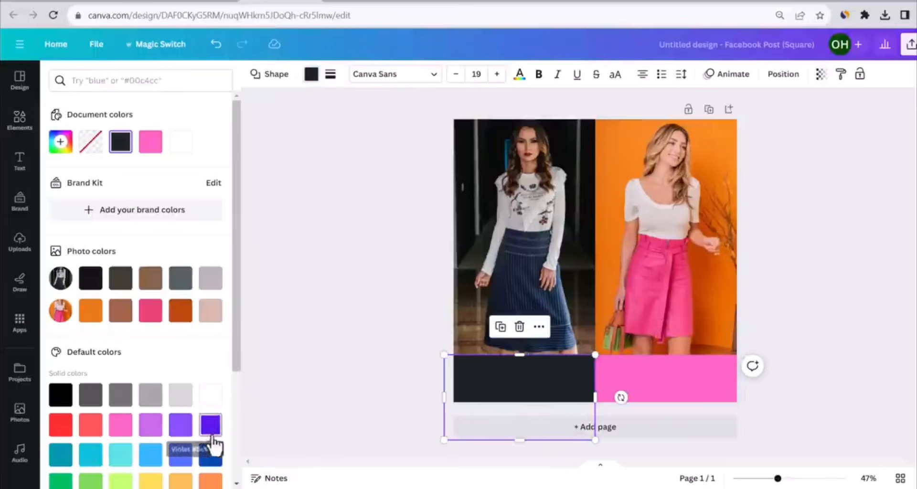
left_click(212, 455)
left_click(256, 201)
Add a bold heading reading 1 on the blue rectangle and a copy reading 2 on the pink rectangle
left_click(16, 163)
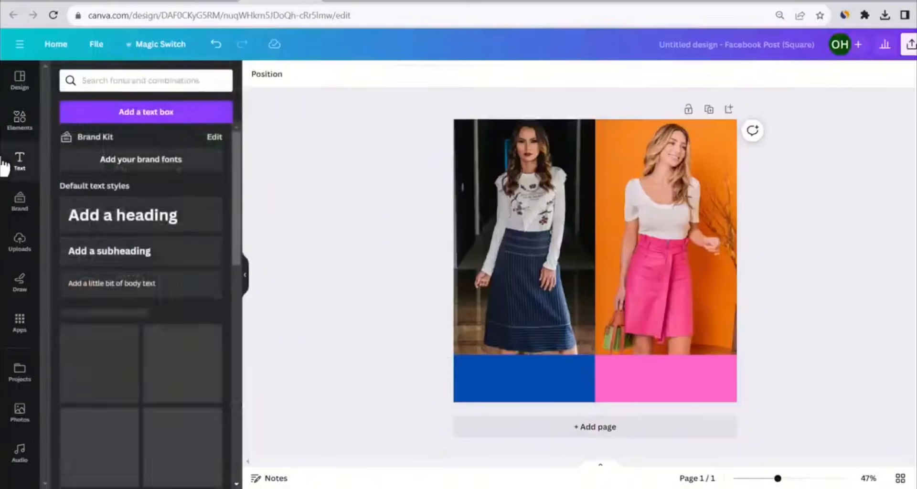
left_click(138, 217)
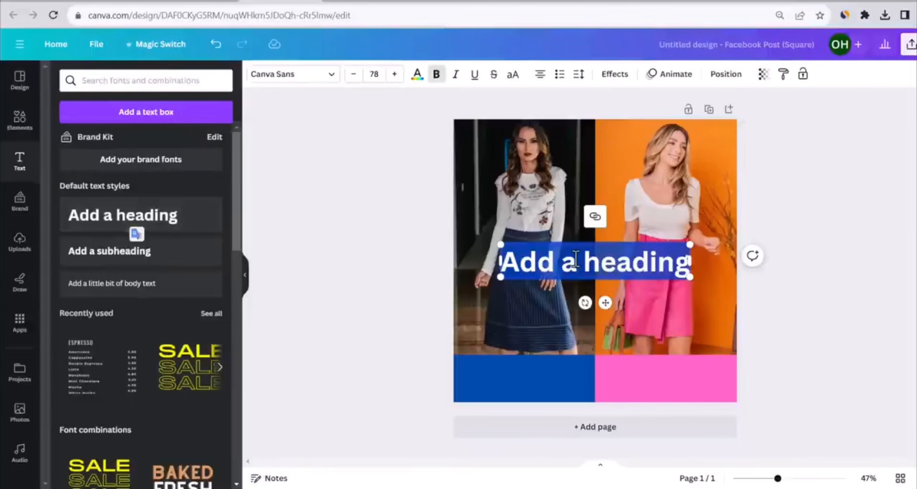
type("1")
left_click_drag(592, 260, 666, 382)
key("ctrl+d")
double_click(665, 377)
type("2")
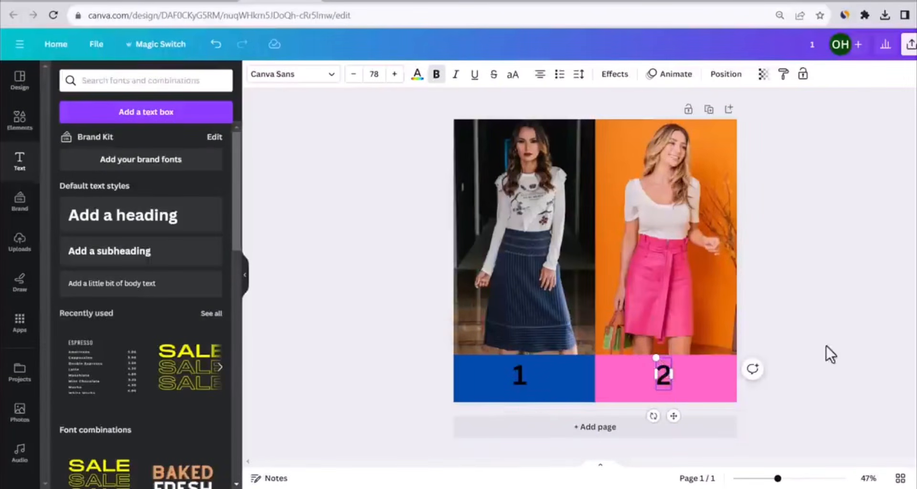
Recolour the numbers 1 and 2 on the coloured rectangles white
left_click(825, 353)
left_click(662, 377)
left_click(417, 75)
left_click(181, 142)
left_click(520, 376)
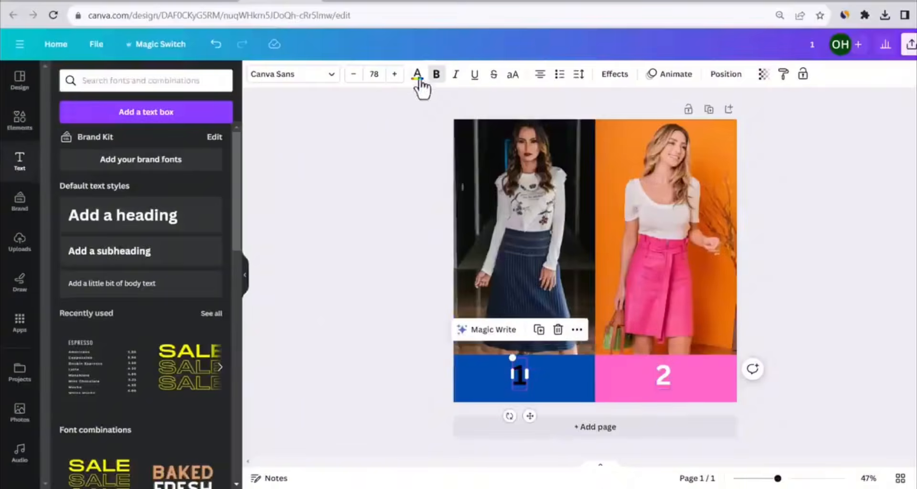
left_click(417, 75)
left_click(182, 143)
left_click(333, 189)
Download the finished skirt comparison design as a PNG
left_click(886, 44)
left_click(753, 327)
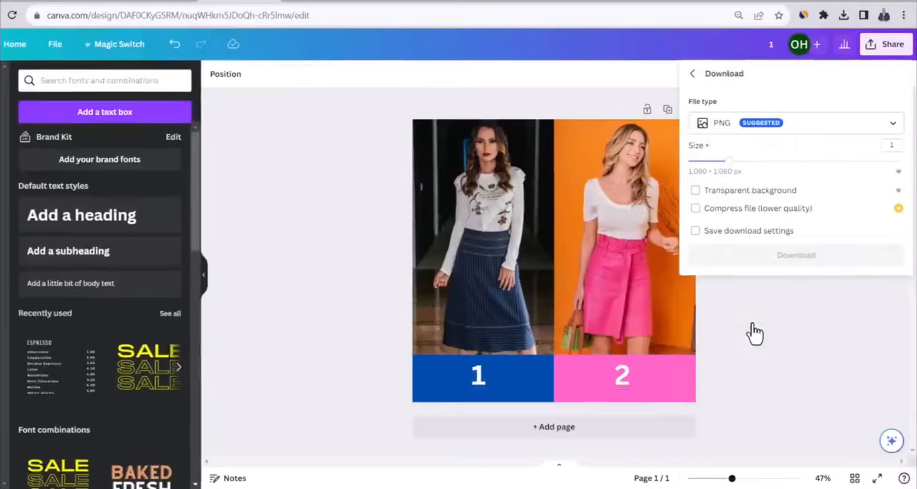
left_click(753, 258)
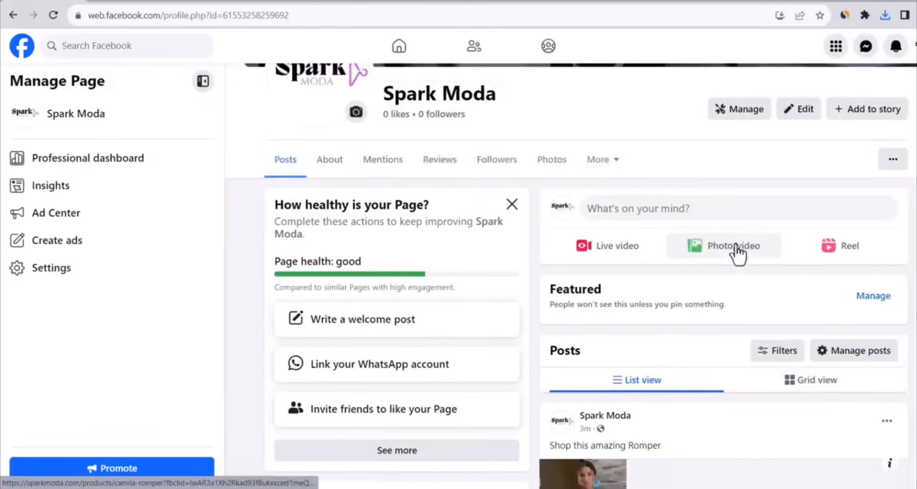
Switch to the Spark Moda Facebook page and start a photo post with the image 1 (2) from the Desktop
left_click(721, 256)
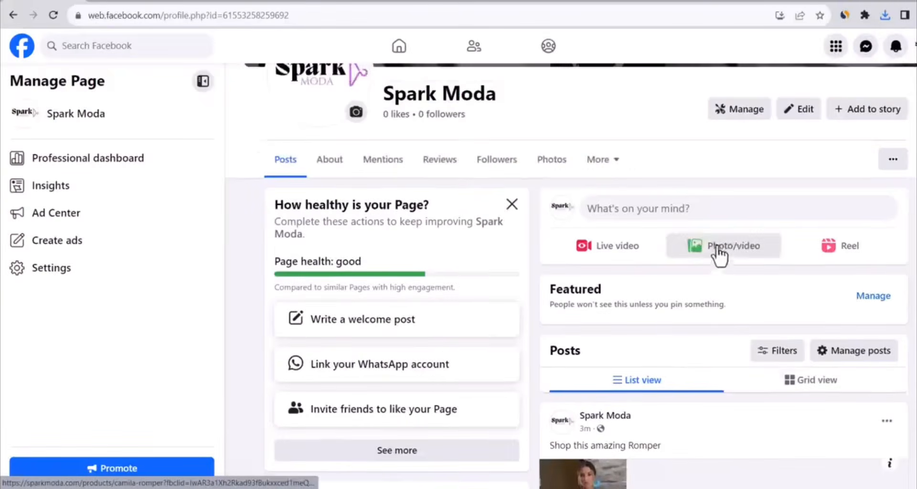
left_click(485, 242)
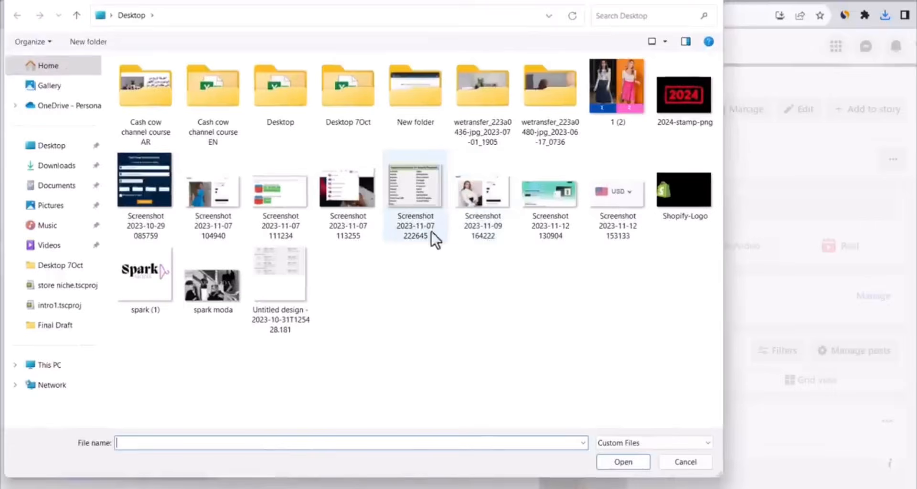
double_click(602, 87)
Write "Which skirt?! 1 or 2 ?" as the post's text and begin a second paragraph with "Shop amazing skirt on"
left_click(483, 176)
type("Which skirt?! 1")
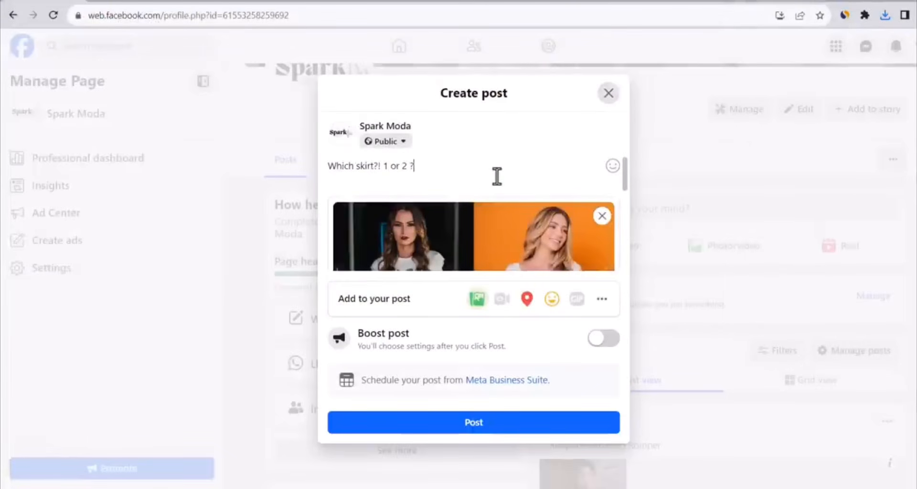
type(" or 2 ?")
key("Return")
key("Return")
type("Sho")
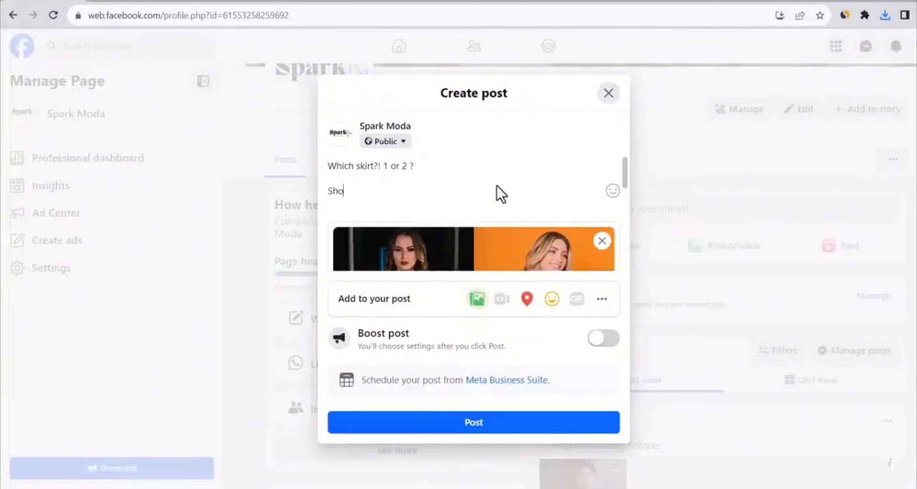
type("p amazing skirt on")
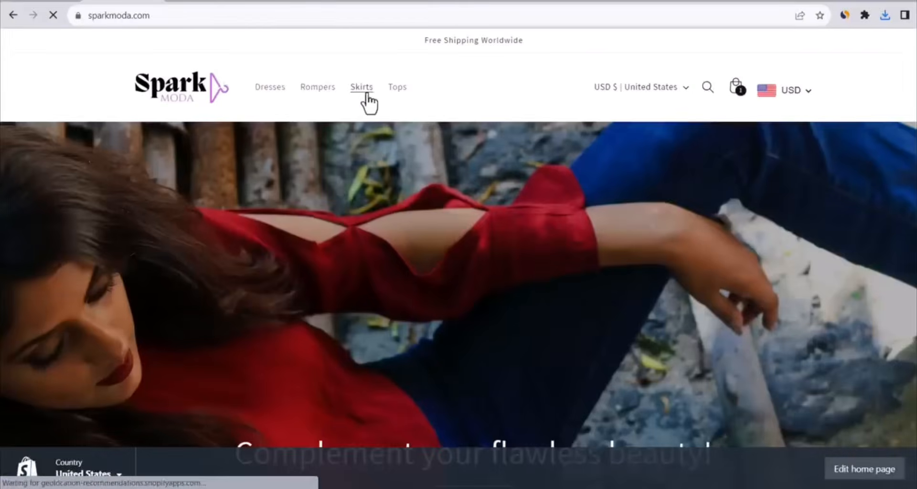
left_click(368, 101)
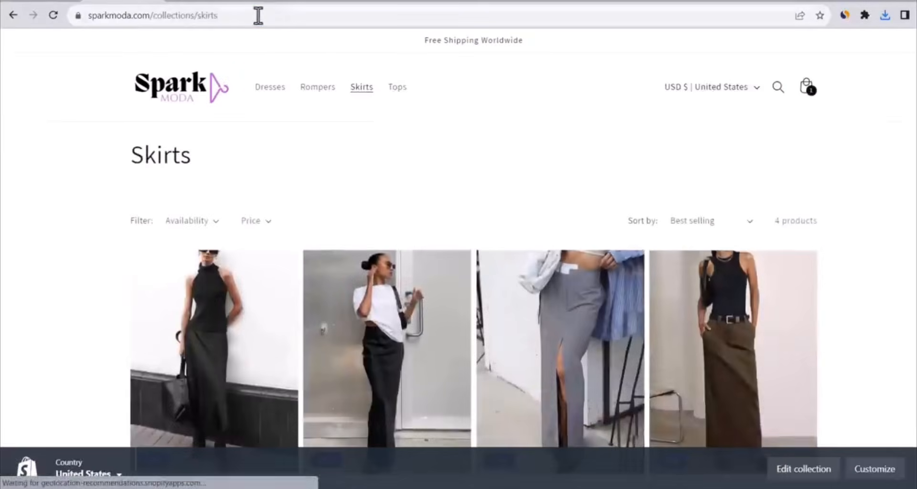
left_click(258, 15)
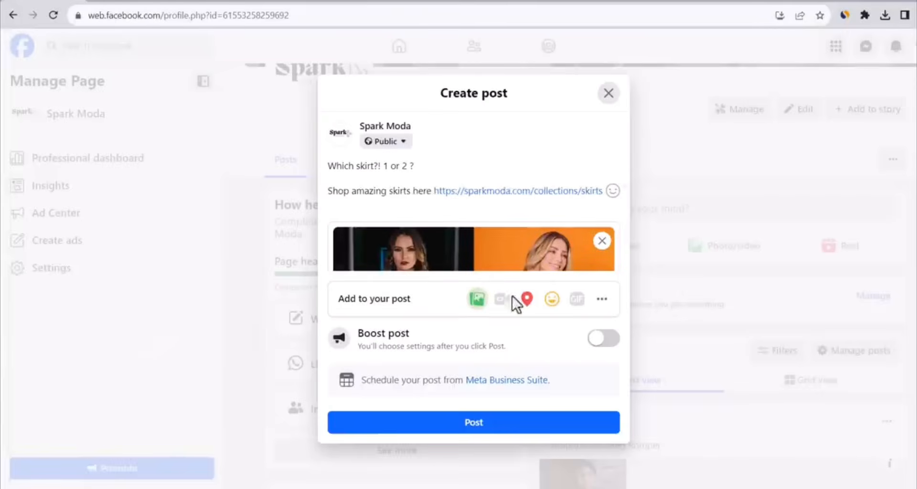
left_click(540, 429)
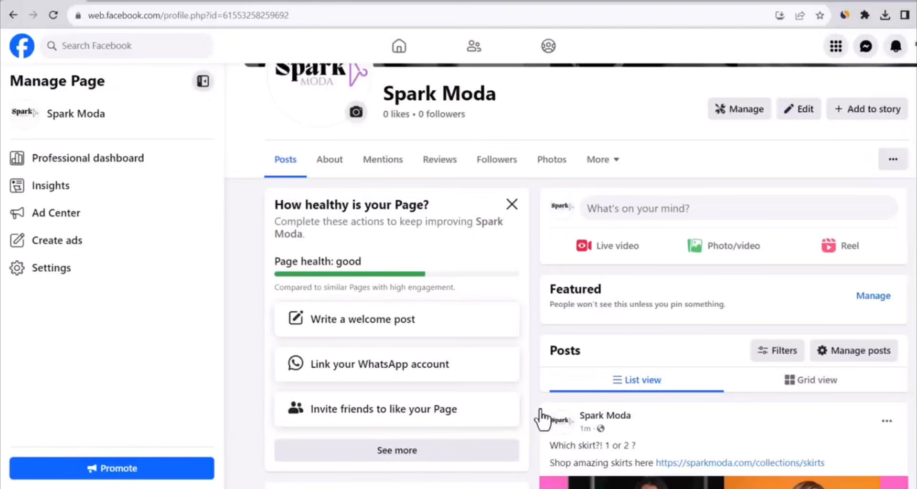
scroll(746, 268, "down", 6)
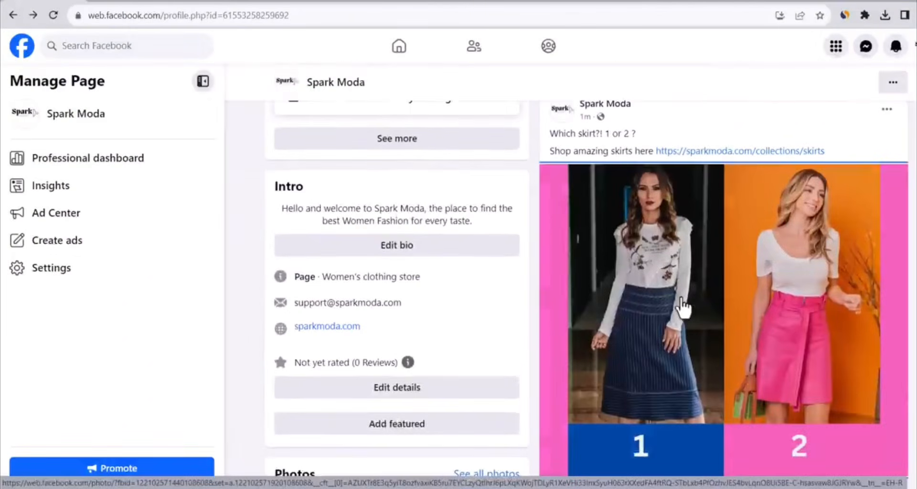
scroll(706, 270, "up", 1)
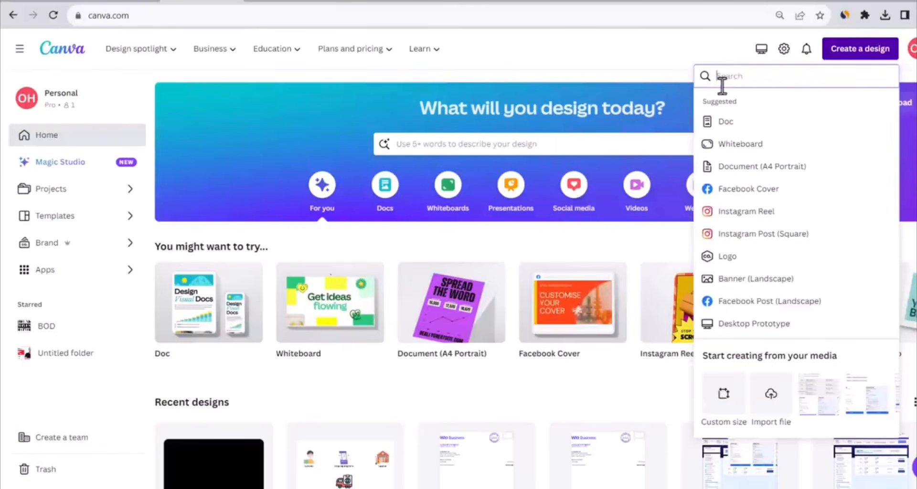
Create an Instagram Reel design in Canva and search its elements for fashion videos
left_click(759, 213)
left_click(24, 128)
left_click(127, 82)
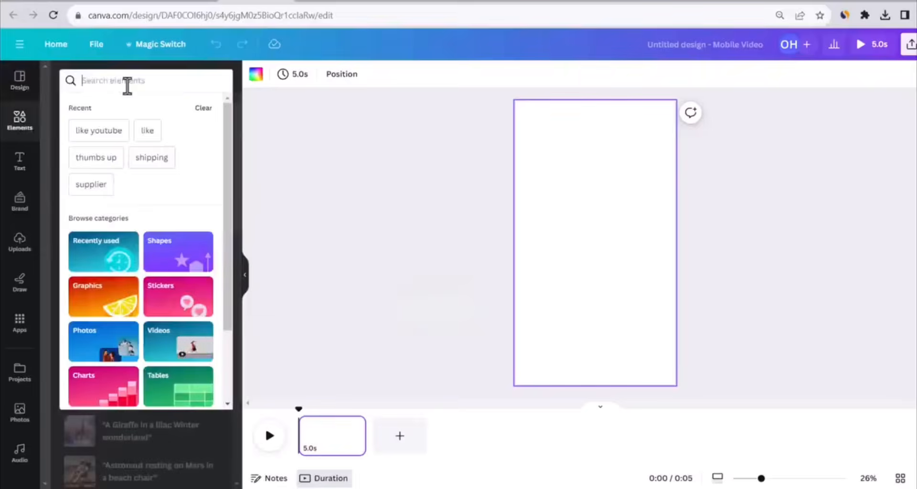
type("fashion")
key("Return")
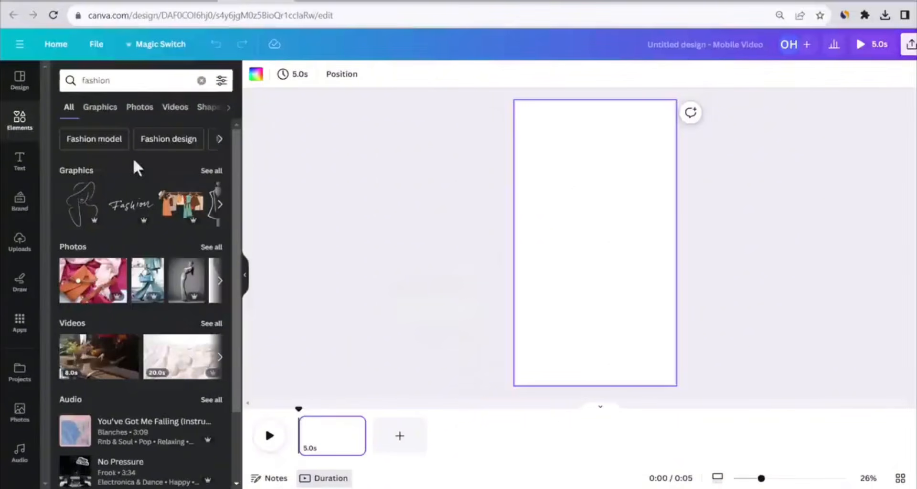
left_click(211, 324)
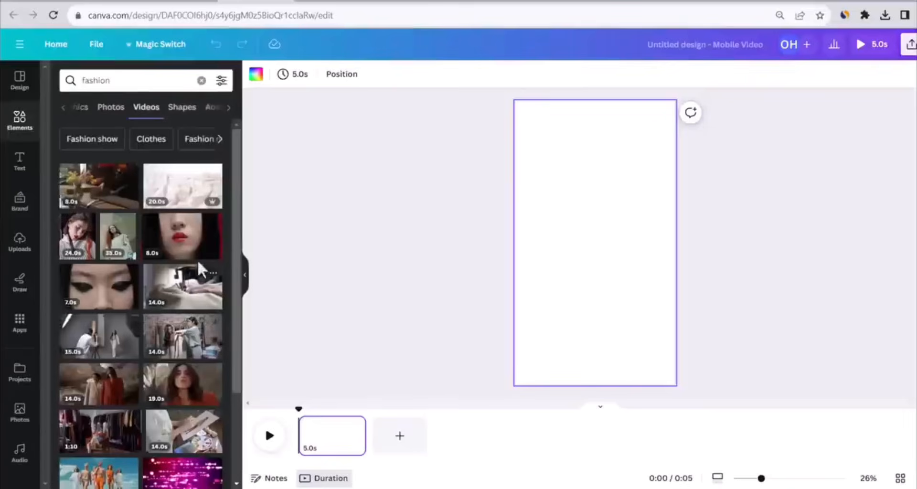
Add the 14-second clip of two women at a clothes rack and enlarge it to cover the whole page
scroll(182, 258, "down", 2)
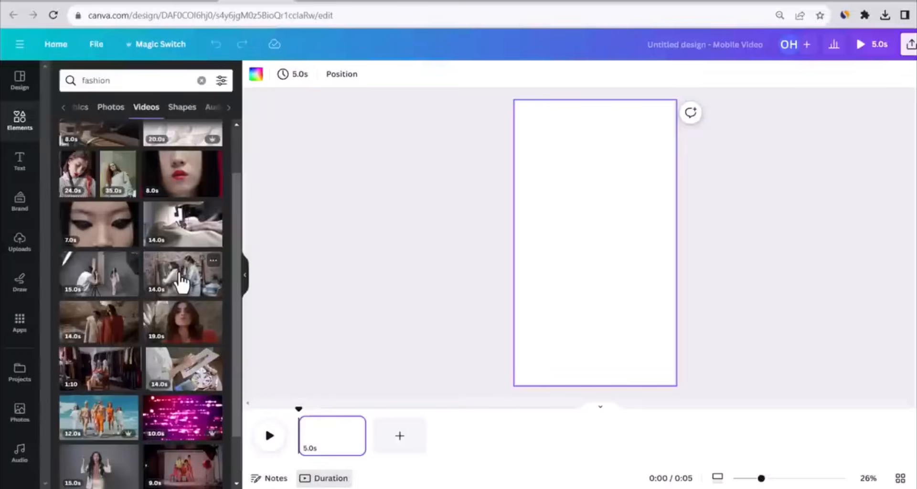
left_click(181, 285)
left_click_drag(660, 277, 802, 478)
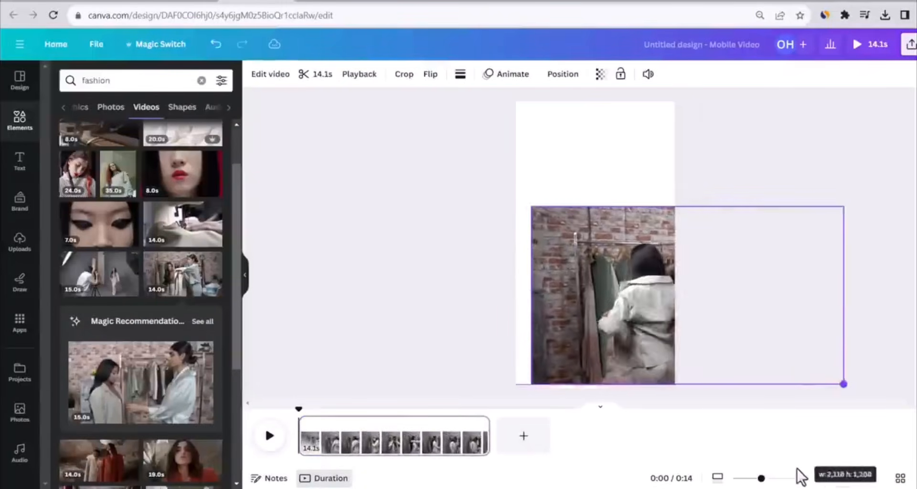
left_click_drag(530, 206, 373, 43)
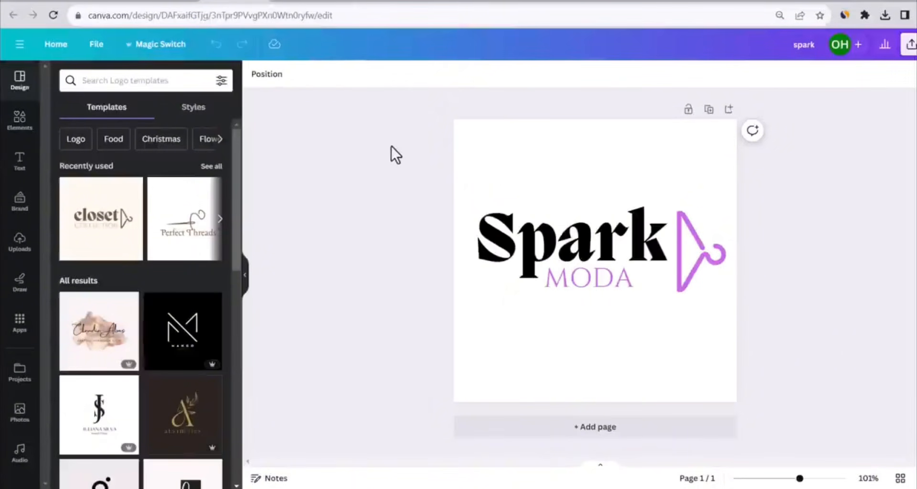
Copy the complete Spark Moda logo from the spark design into the reel, enlarge it and place it over the clip's lower part
left_click_drag(387, 158, 770, 316)
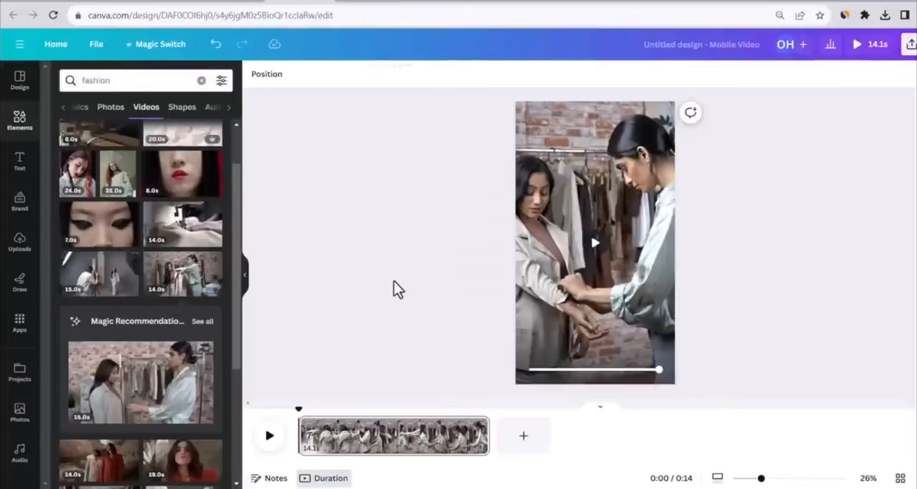
key("ctrl+v")
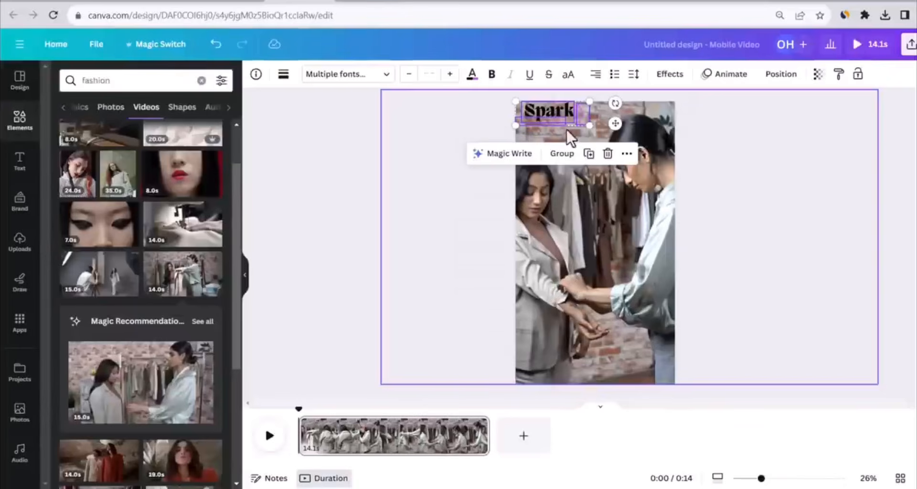
left_click_drag(566, 120, 653, 343)
left_click_drag(567, 311, 553, 307)
left_click_drag(553, 306, 552, 305)
left_click(459, 259)
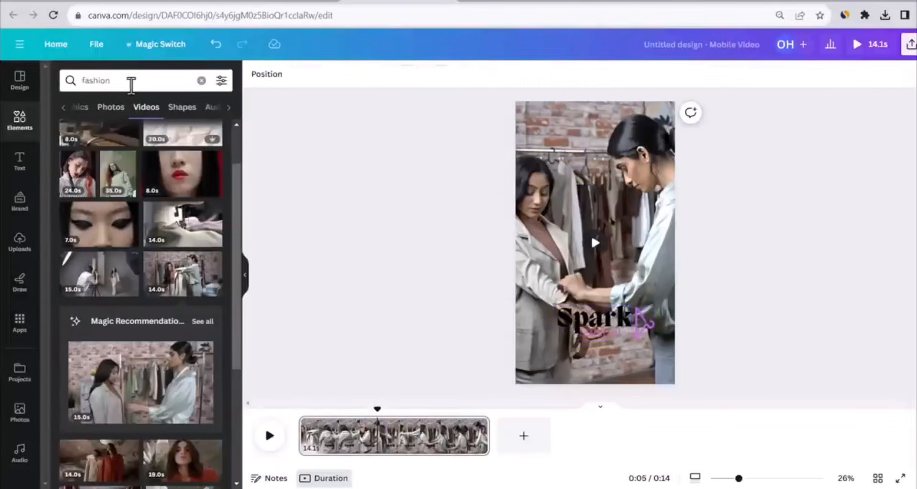
Search the audio library for "style" and lay a music track from the results under the full length of the clip
left_click(13, 452)
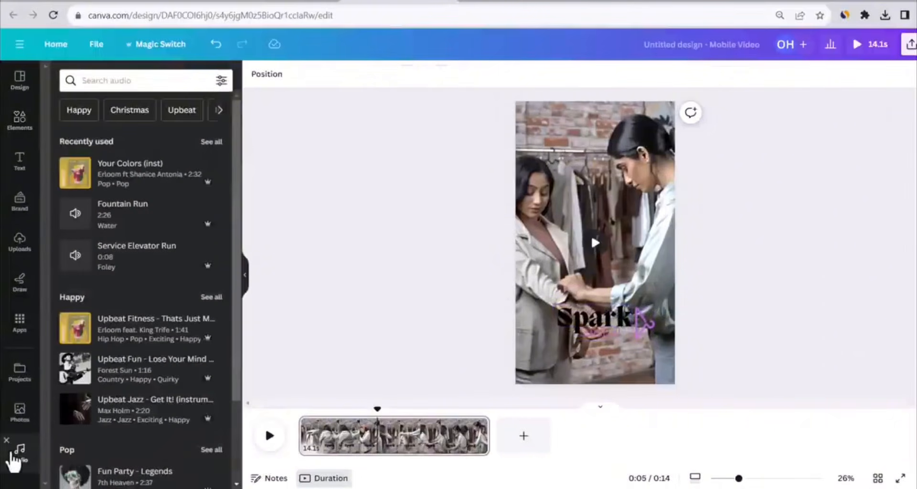
left_click(142, 86)
type("style")
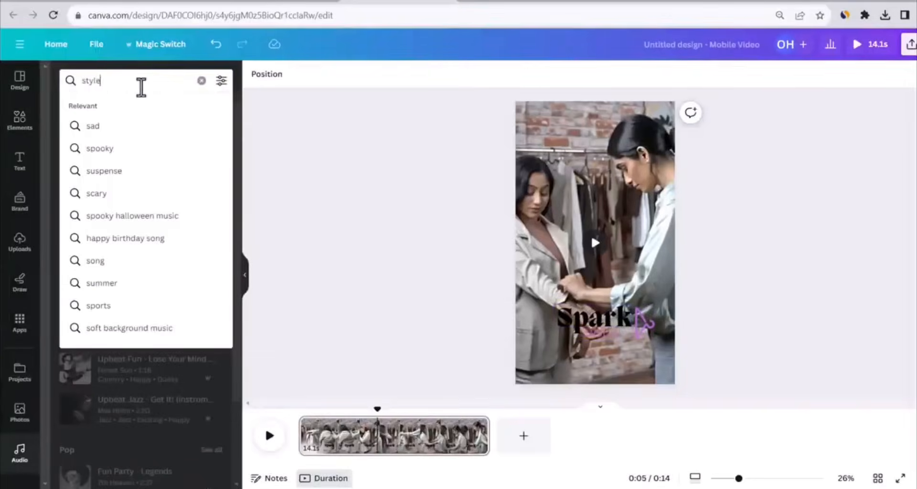
key("Return")
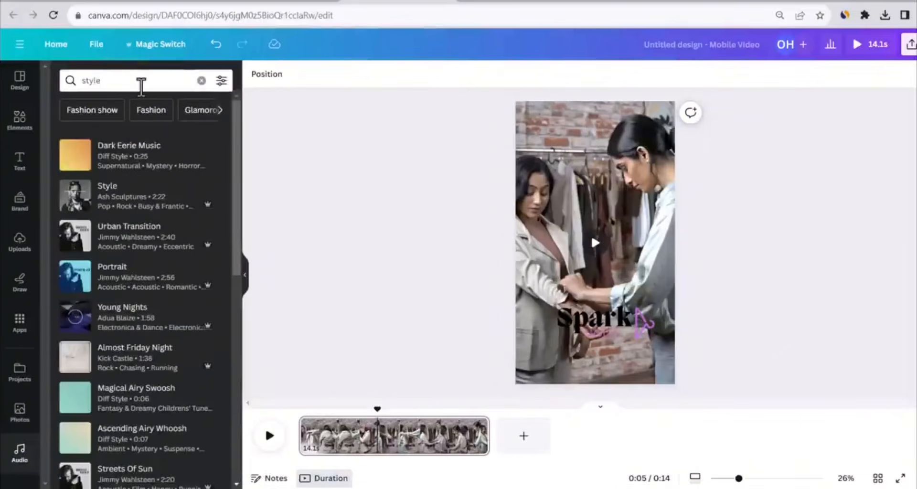
left_click(148, 167)
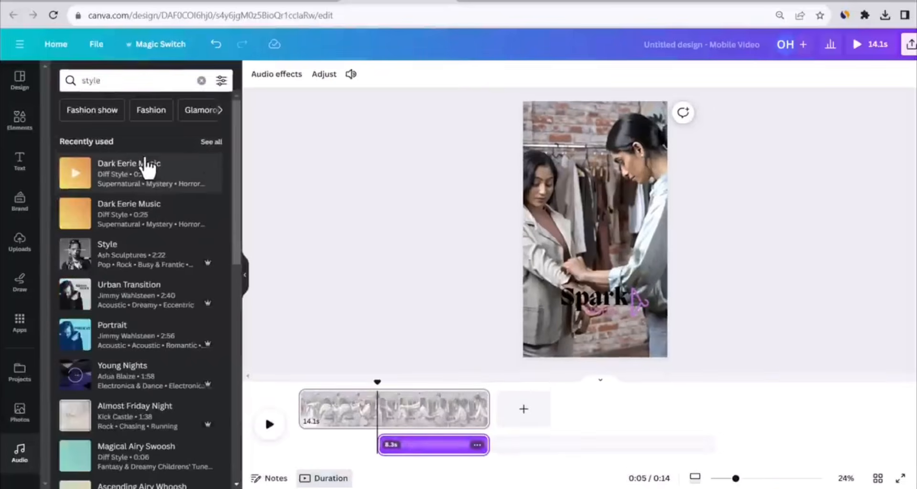
key("ctrl+z")
scroll(81, 301, "down", 4)
left_click_drag(129, 285, 337, 405)
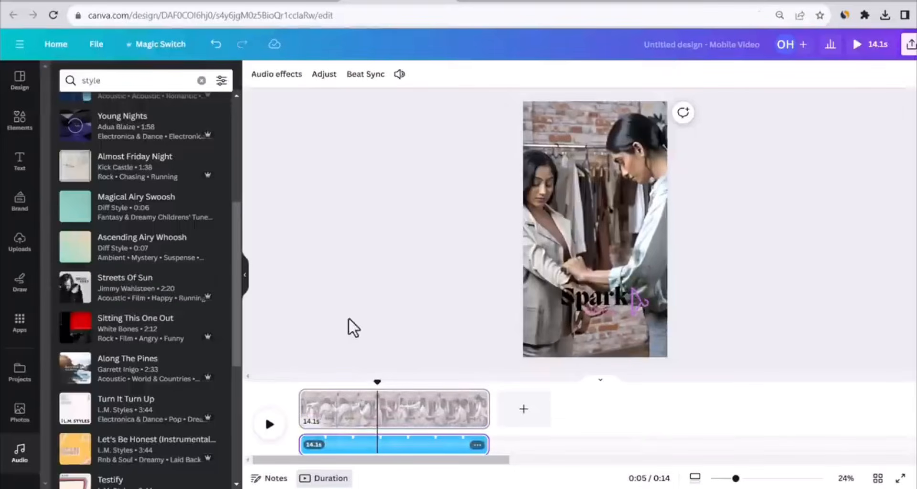
Play the video from its start to check it with the music, and download it as an MP4 video
left_click_drag(377, 382, 286, 402)
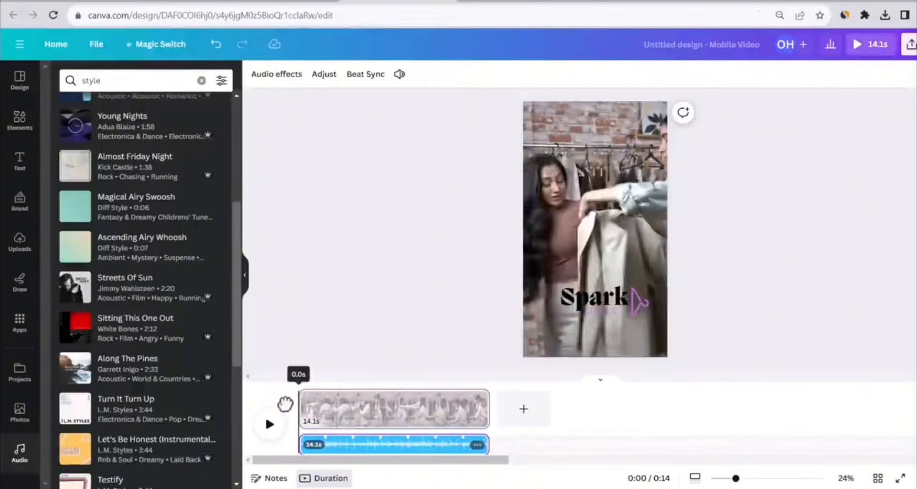
key("space")
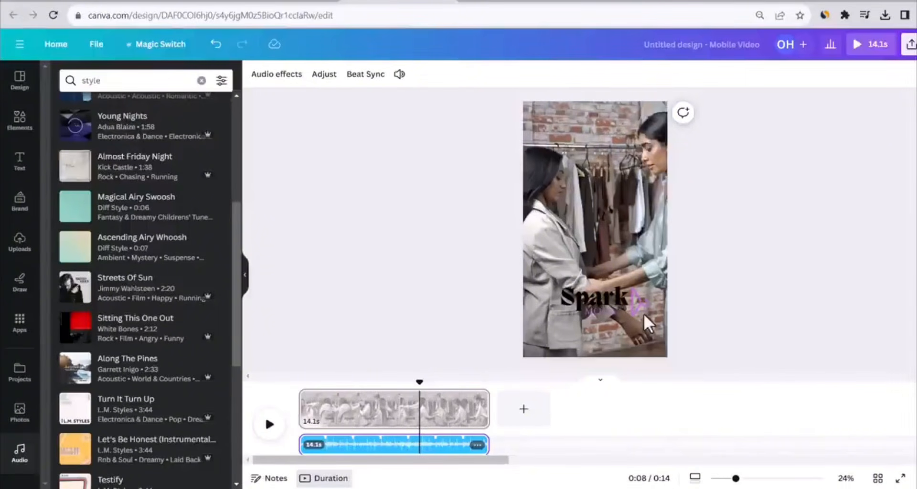
left_click(911, 44)
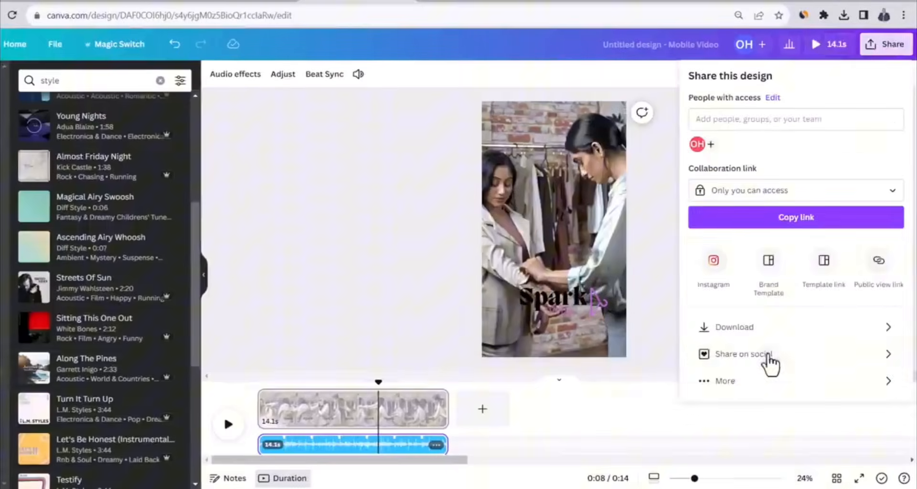
left_click(755, 330)
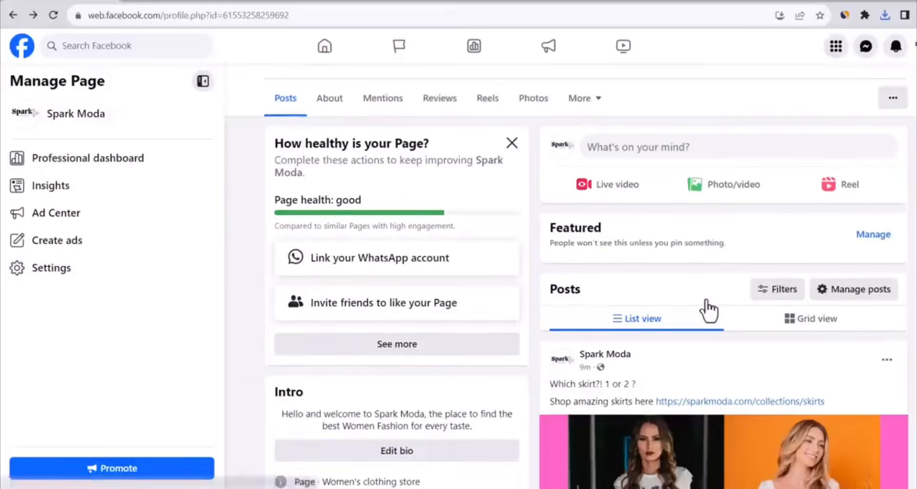
Switch to the Spark Moda Facebook page, upload the video Untitled design (4) as a reel and continue to its details
scroll(679, 286, "up", 2)
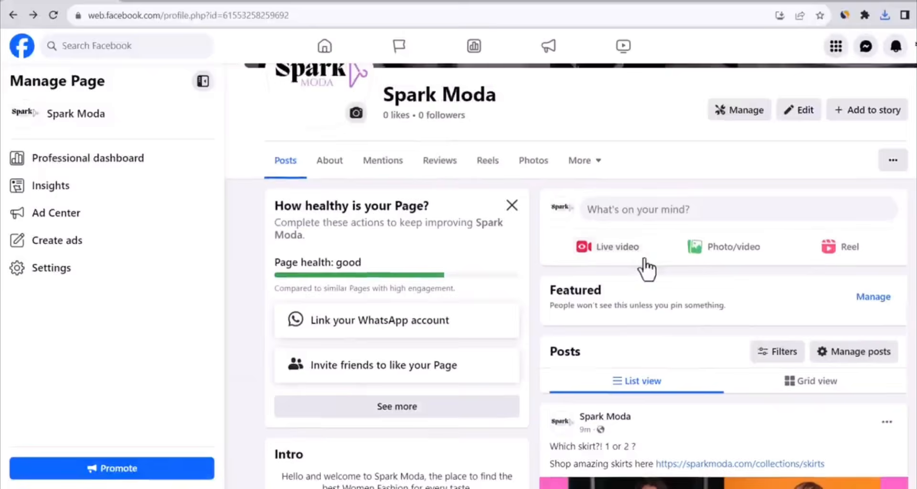
left_click(721, 247)
left_click(476, 251)
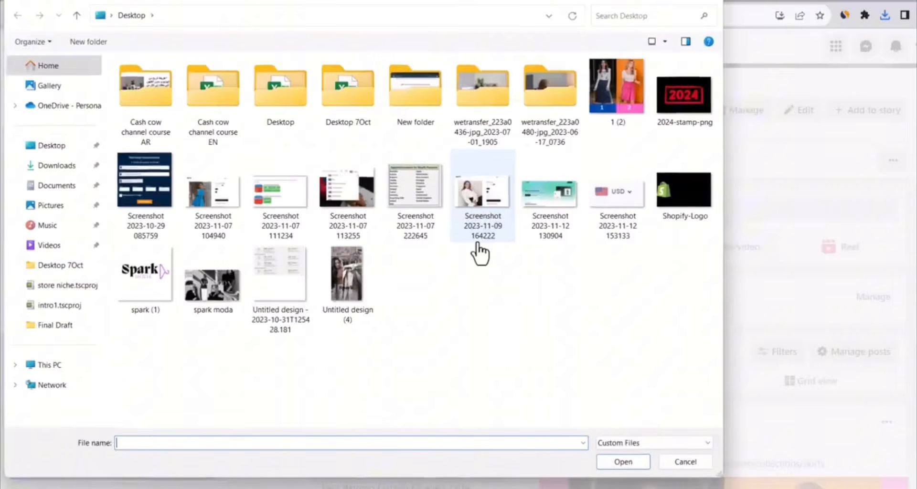
double_click(352, 276)
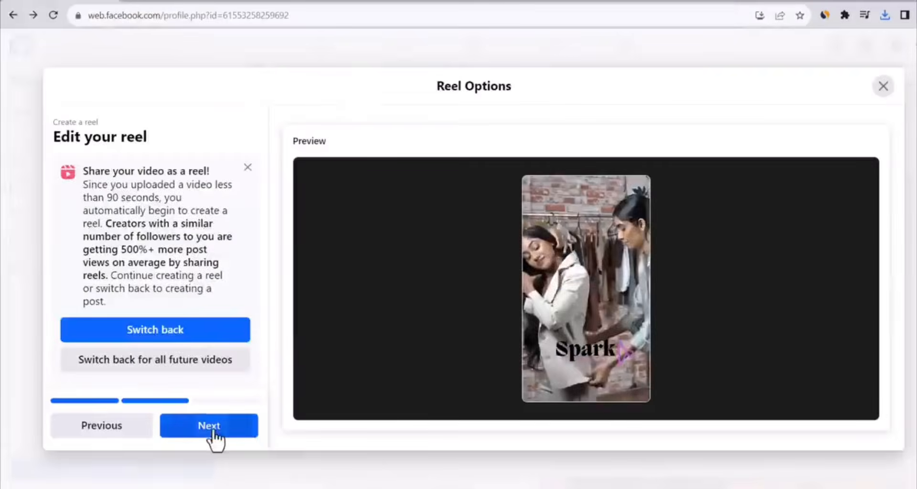
left_click(209, 426)
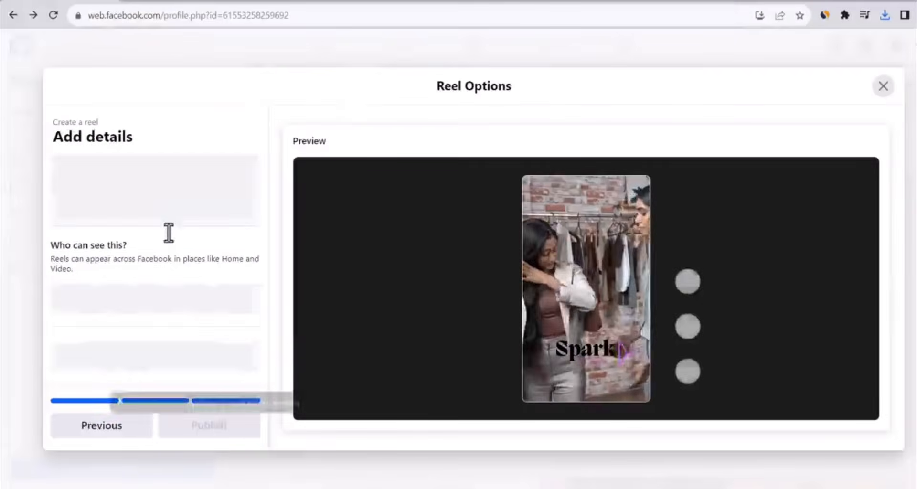
left_click(157, 174)
type("Shop amazing wo")
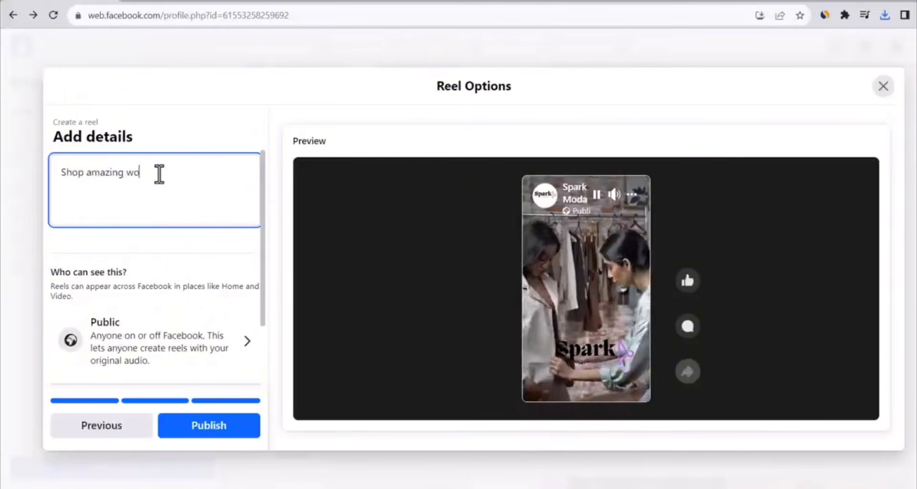
type("men's fa")
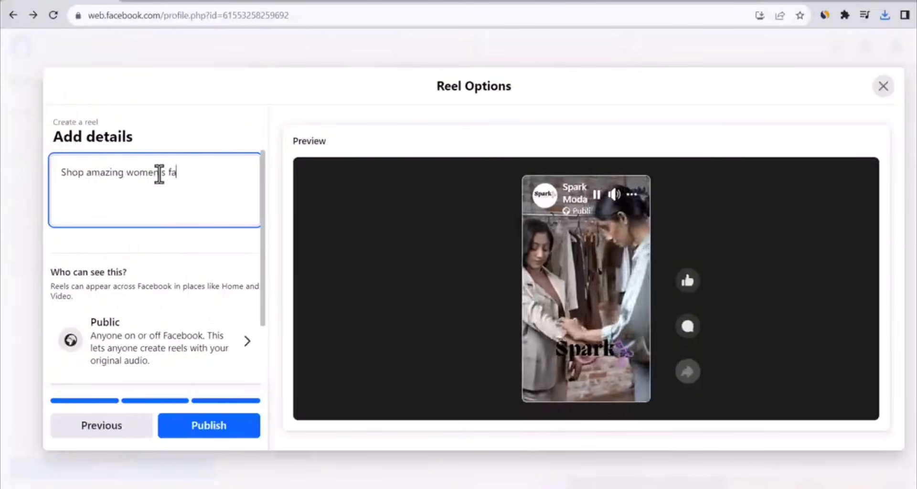
type("shion at https://sparkmoda.com/")
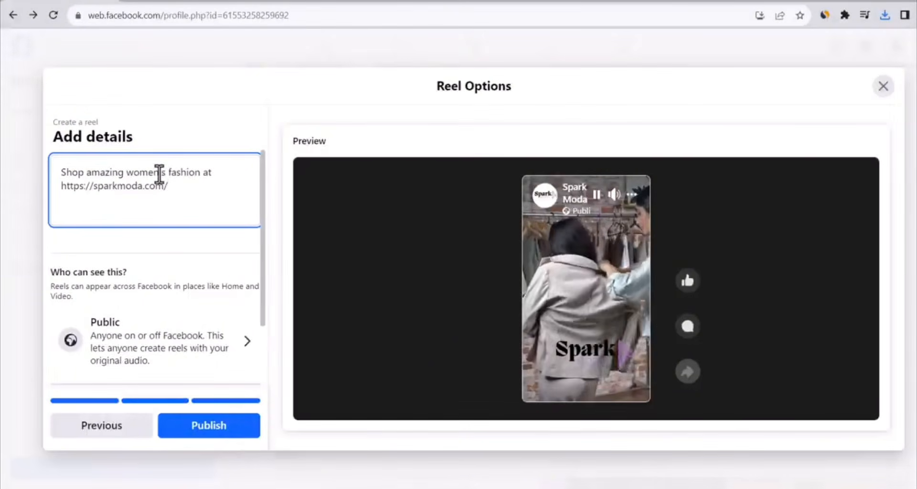
left_click(243, 427)
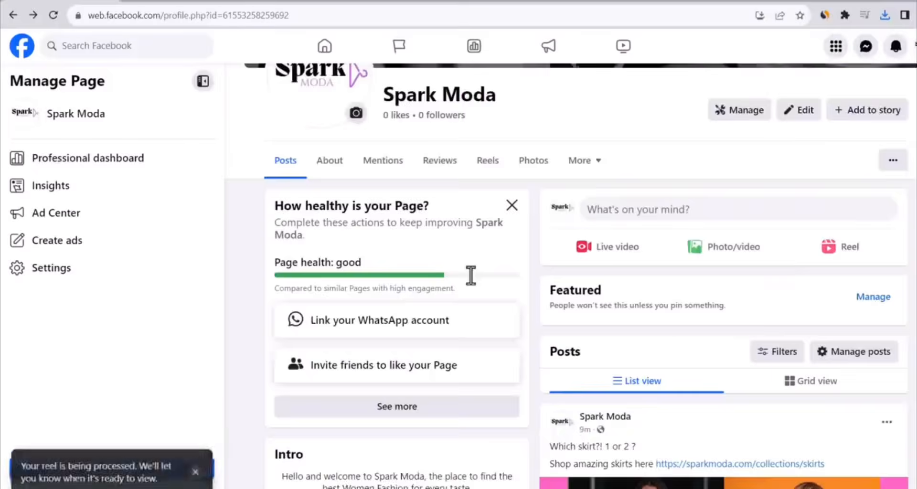
View the published reel in the full-size player, close it and look over the page's posts
scroll(690, 213, "down", 5)
scroll(702, 213, "down", 3)
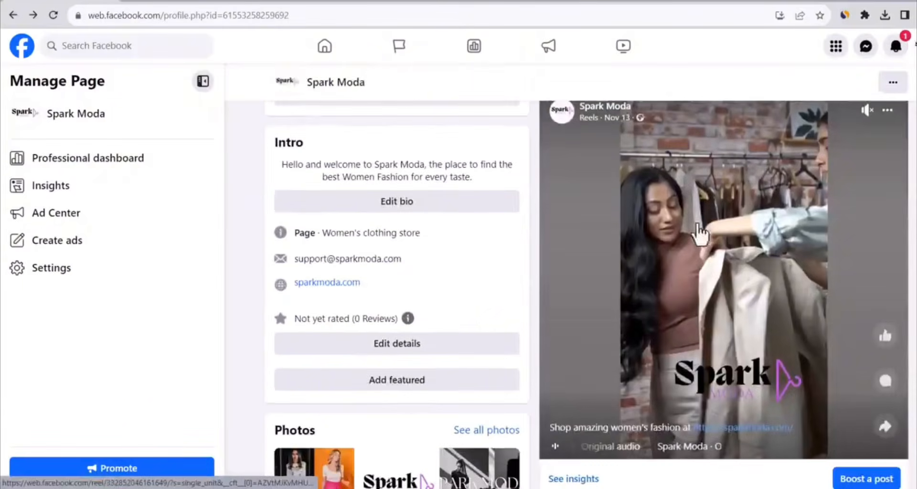
left_click(727, 256)
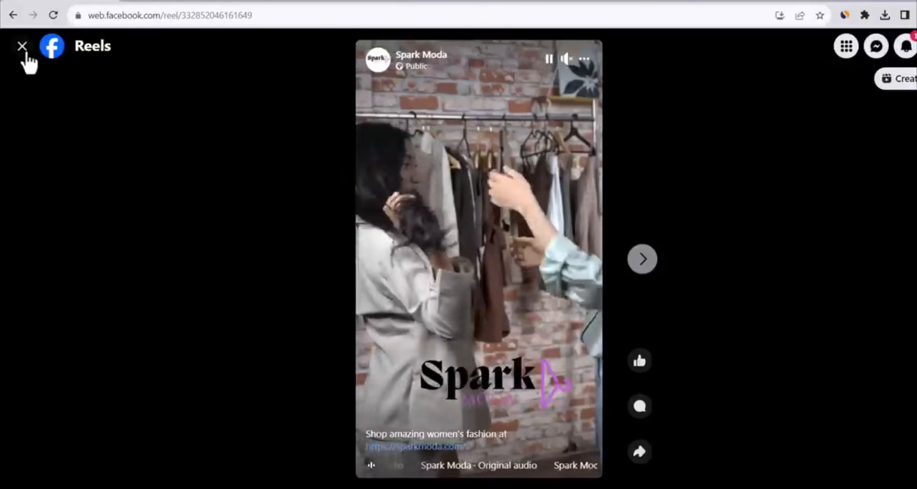
left_click(22, 46)
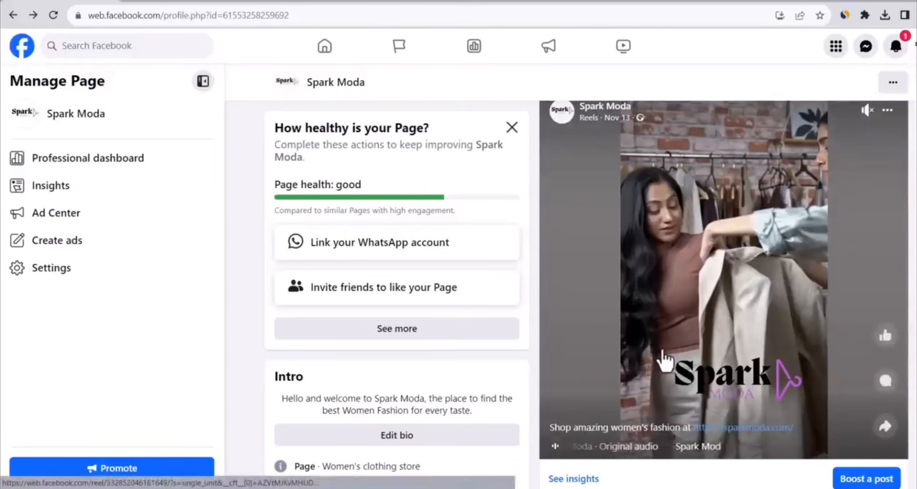
scroll(652, 367, "up", 2)
scroll(684, 357, "down", 10)
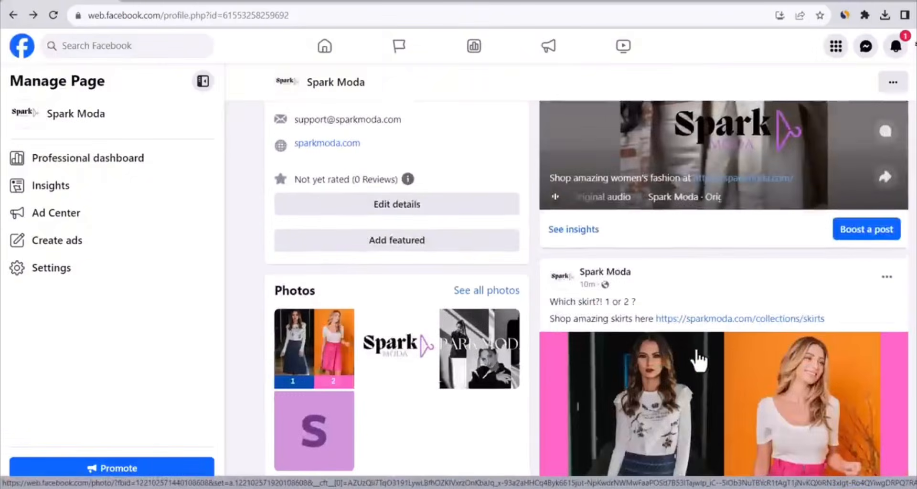
scroll(700, 359, "up", 8)
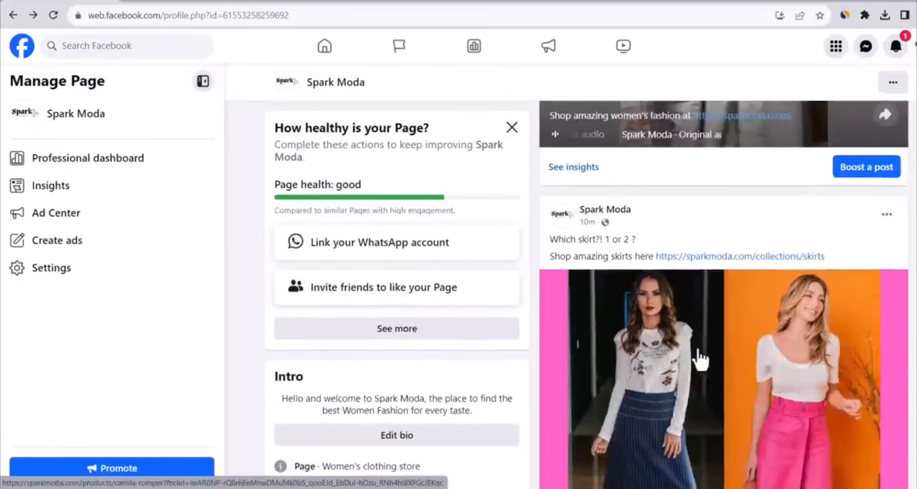
scroll(698, 357, "up", 5)
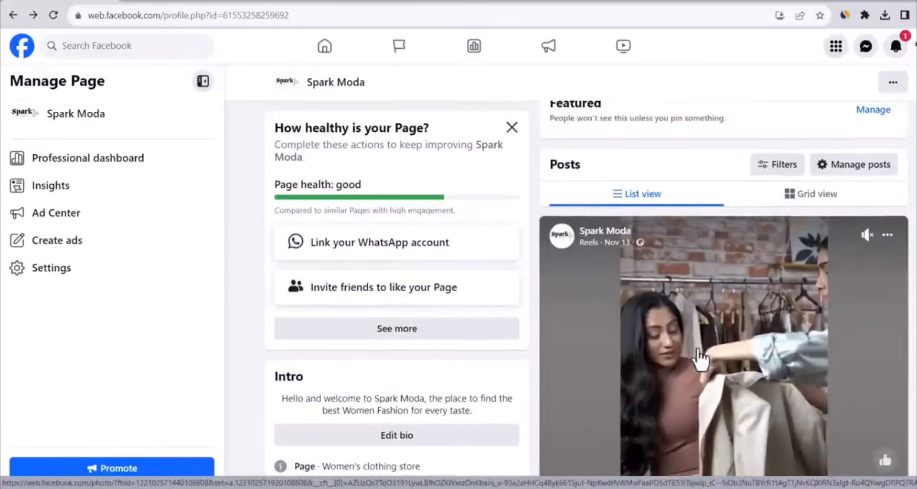
scroll(700, 360, "up", 2)
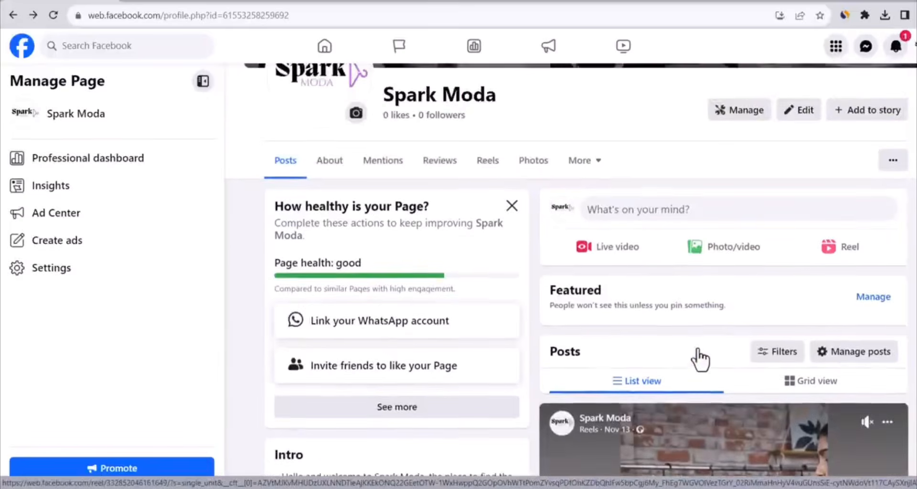